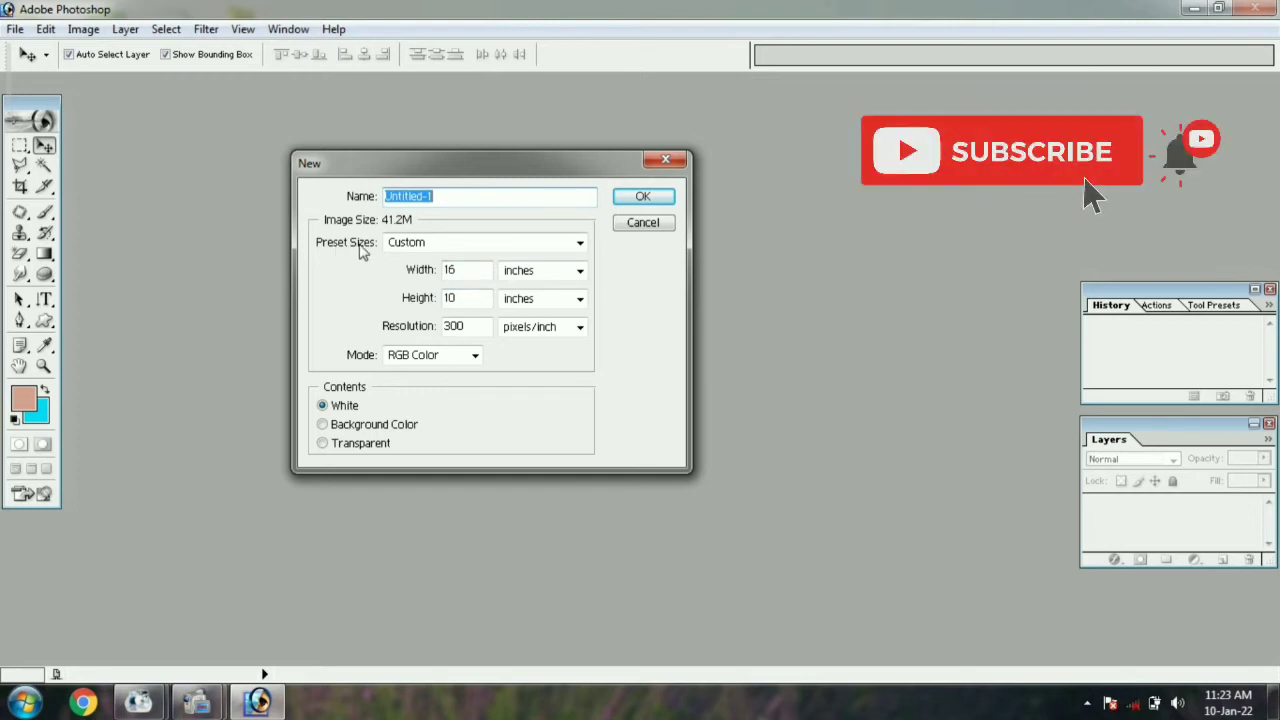
# Try the 4 x 6 and 8 x 10 preset sizes for the new document
pyautogui.click(428, 249)
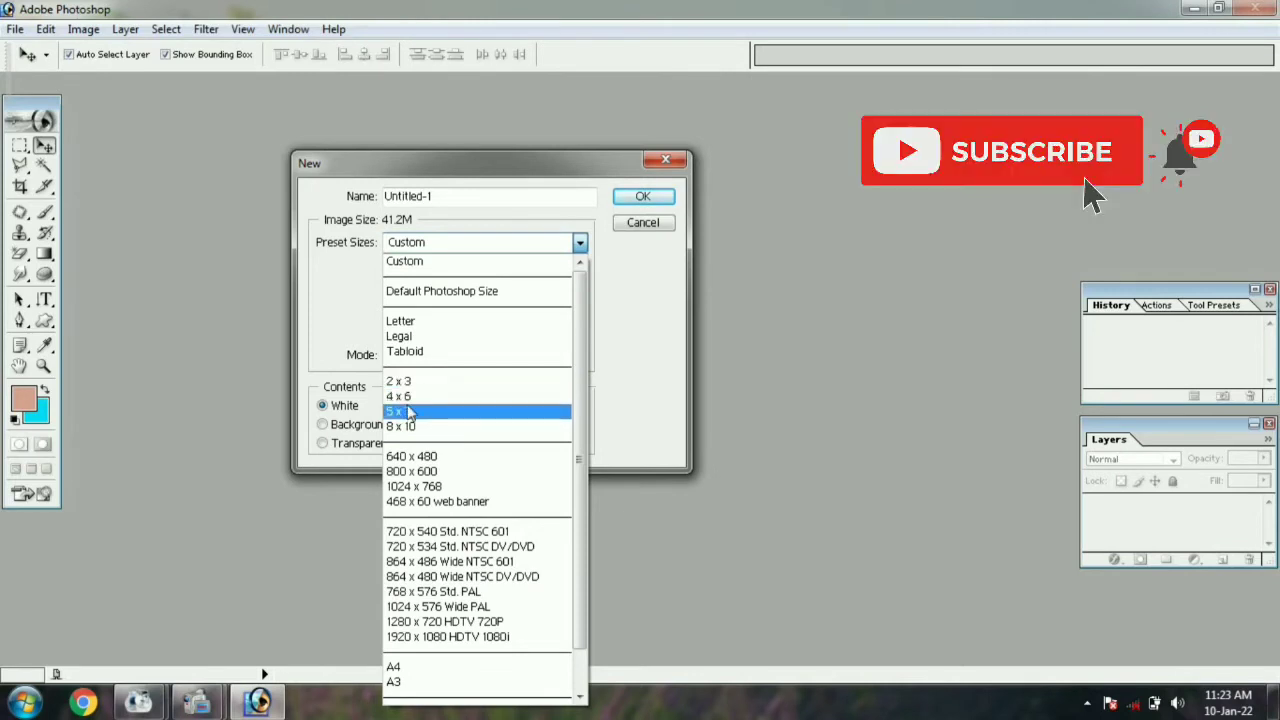
pyautogui.click(418, 398)
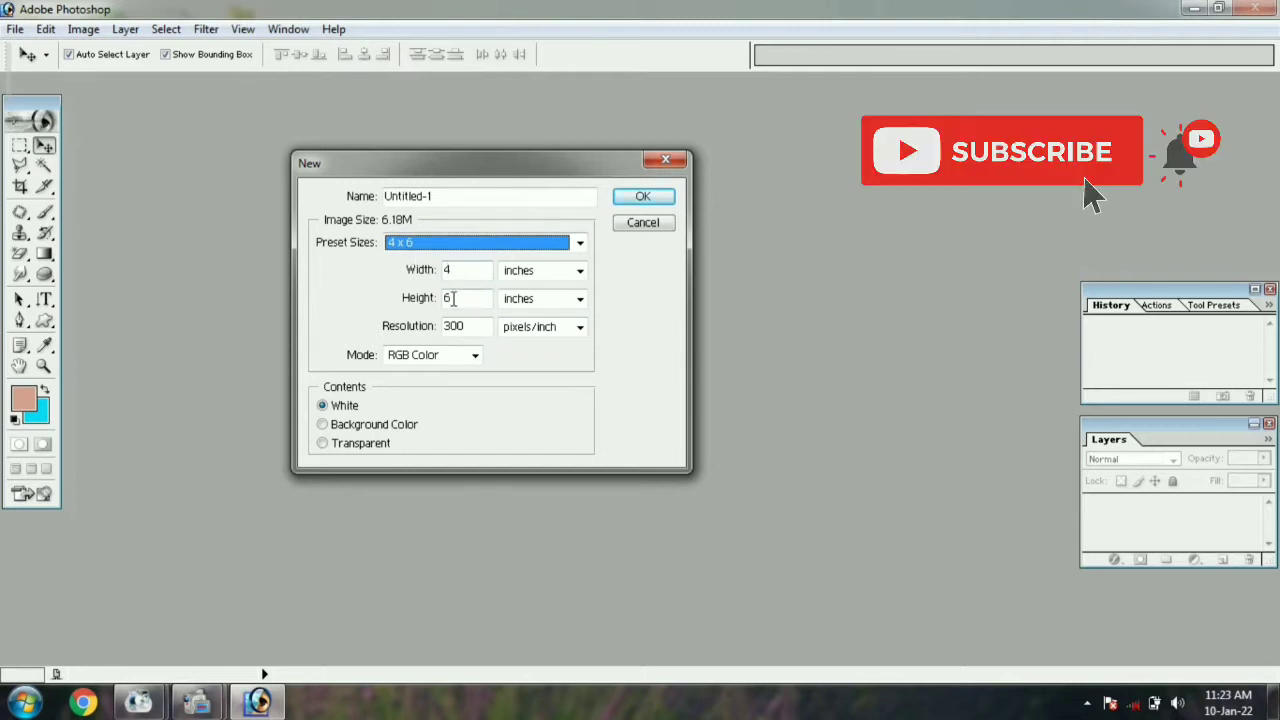
pyautogui.click(431, 244)
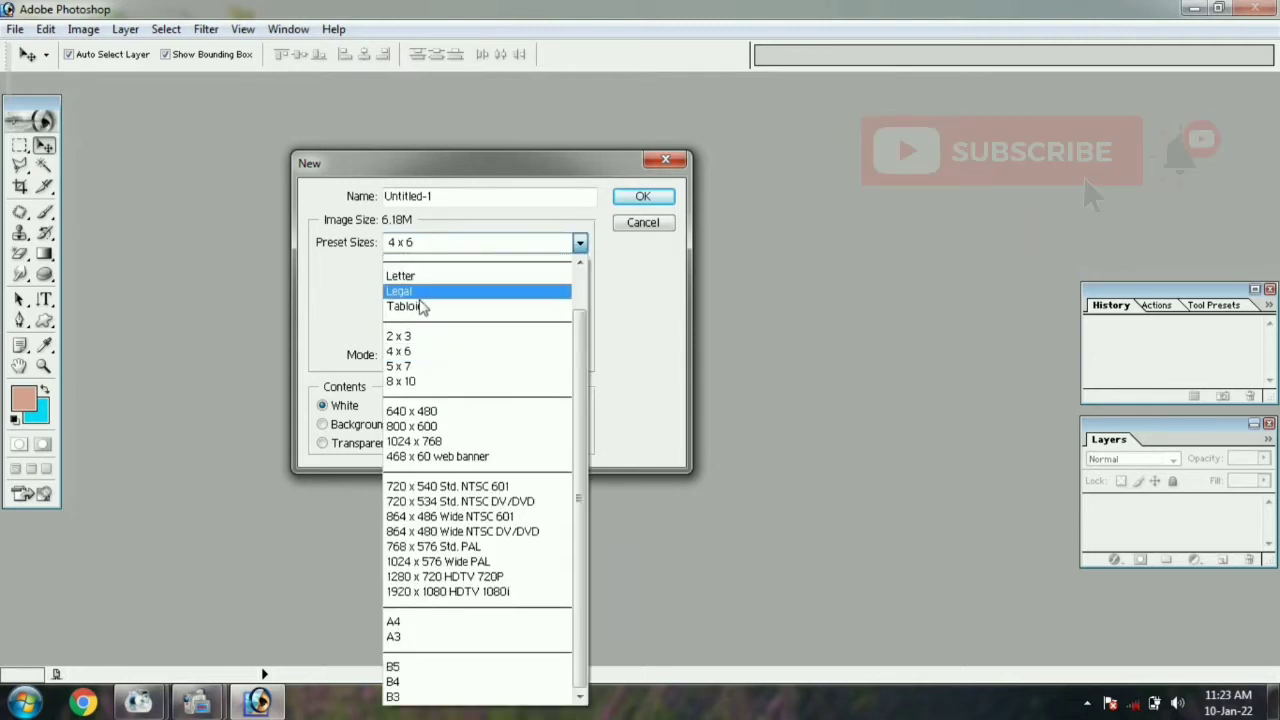
pyautogui.click(413, 383)
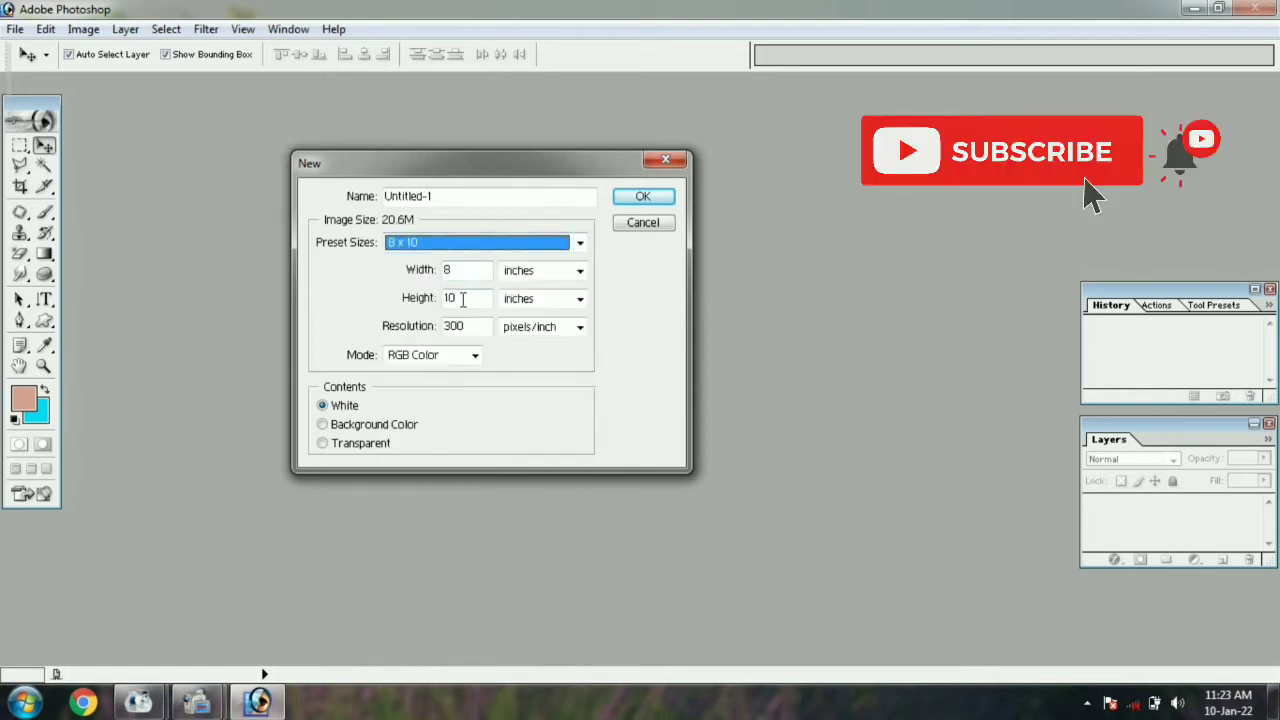
# Create a new document from the A4 preset with both width and height expressed in inches
pyautogui.click(451, 246)
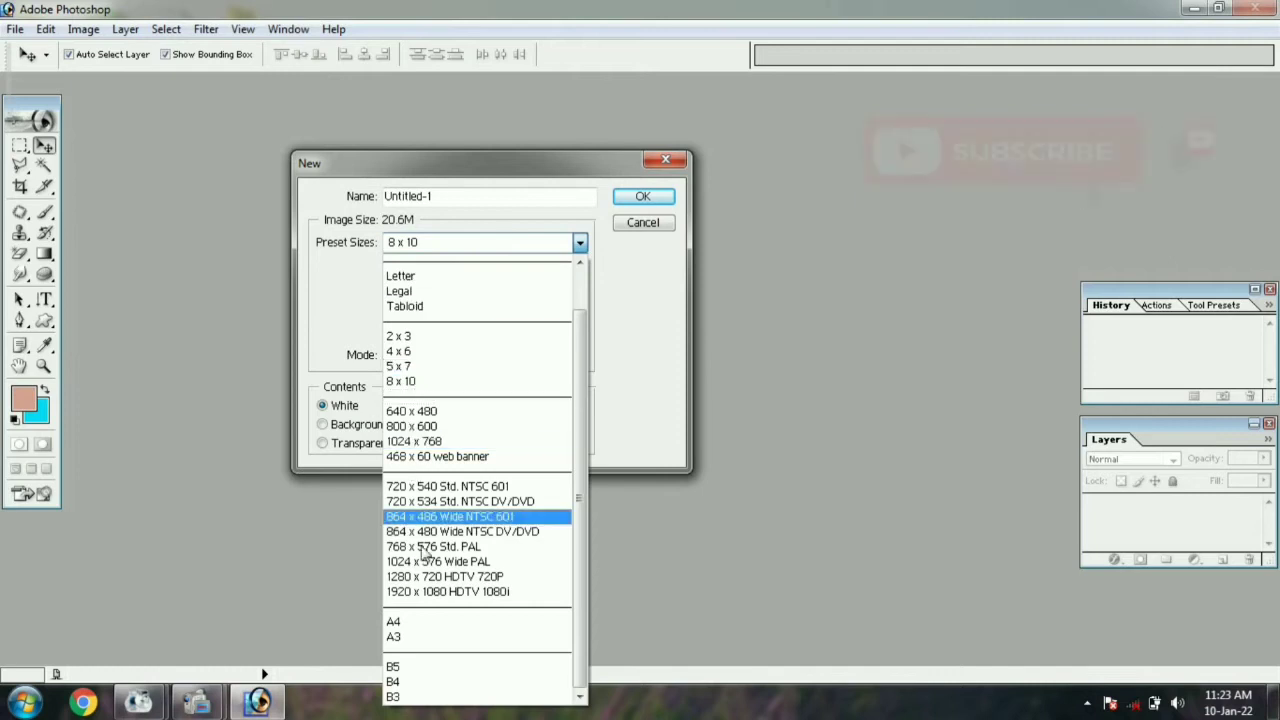
pyautogui.click(410, 623)
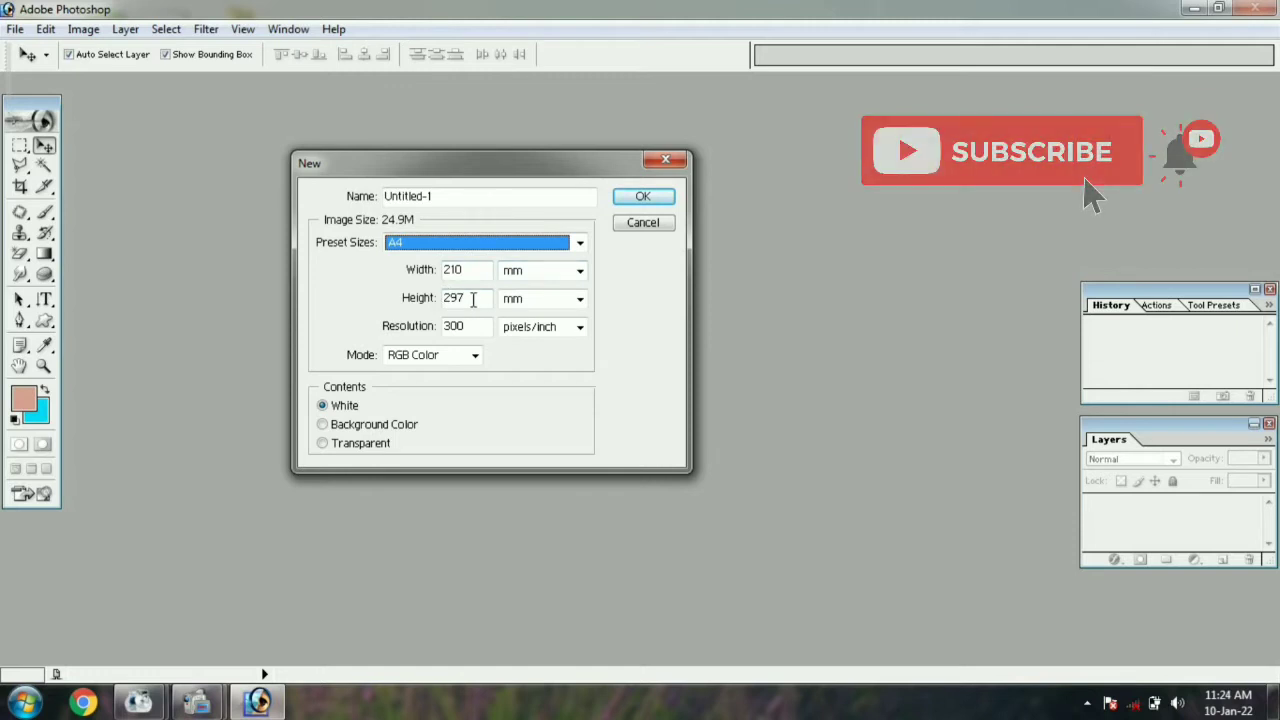
pyautogui.click(540, 270)
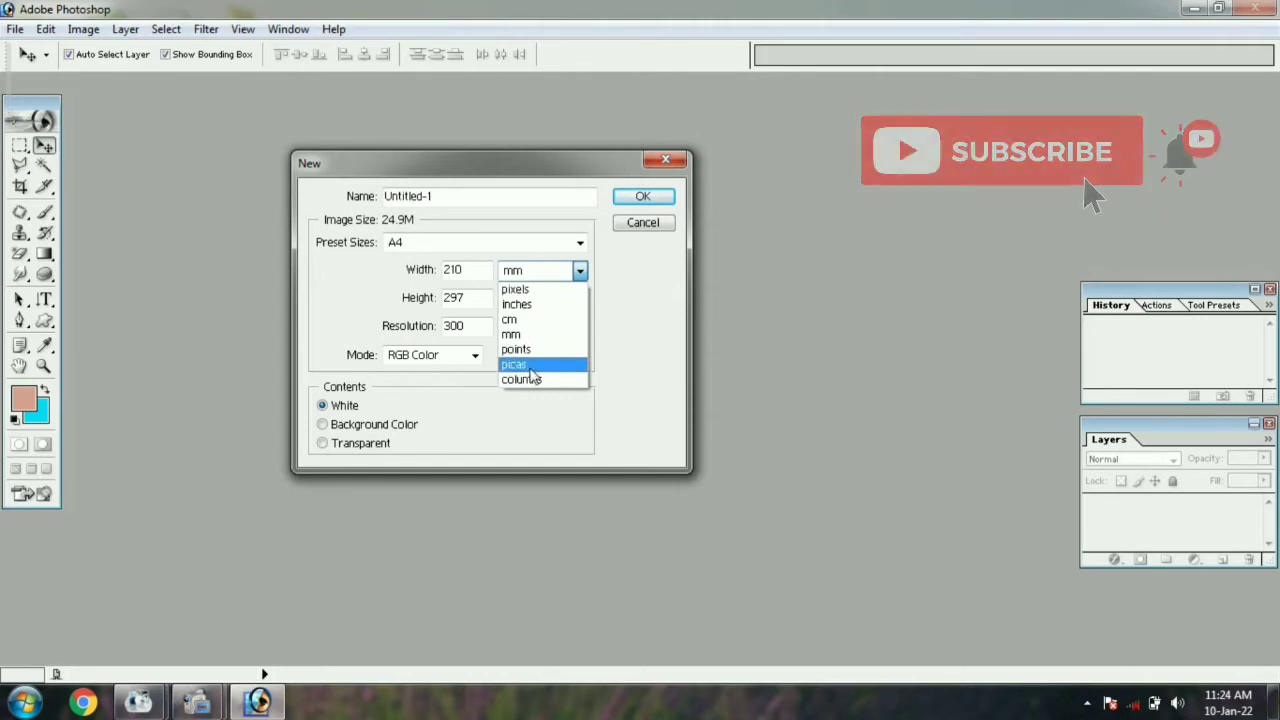
pyautogui.click(530, 304)
pyautogui.click(540, 298)
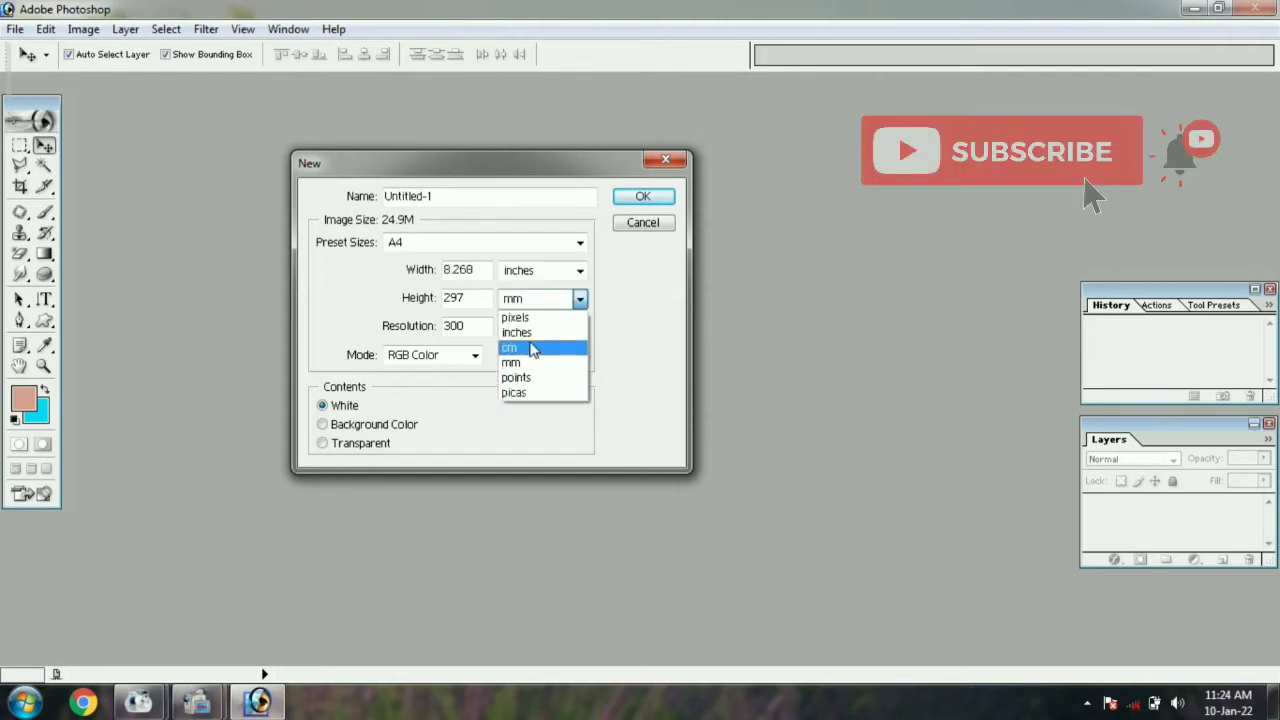
pyautogui.click(532, 332)
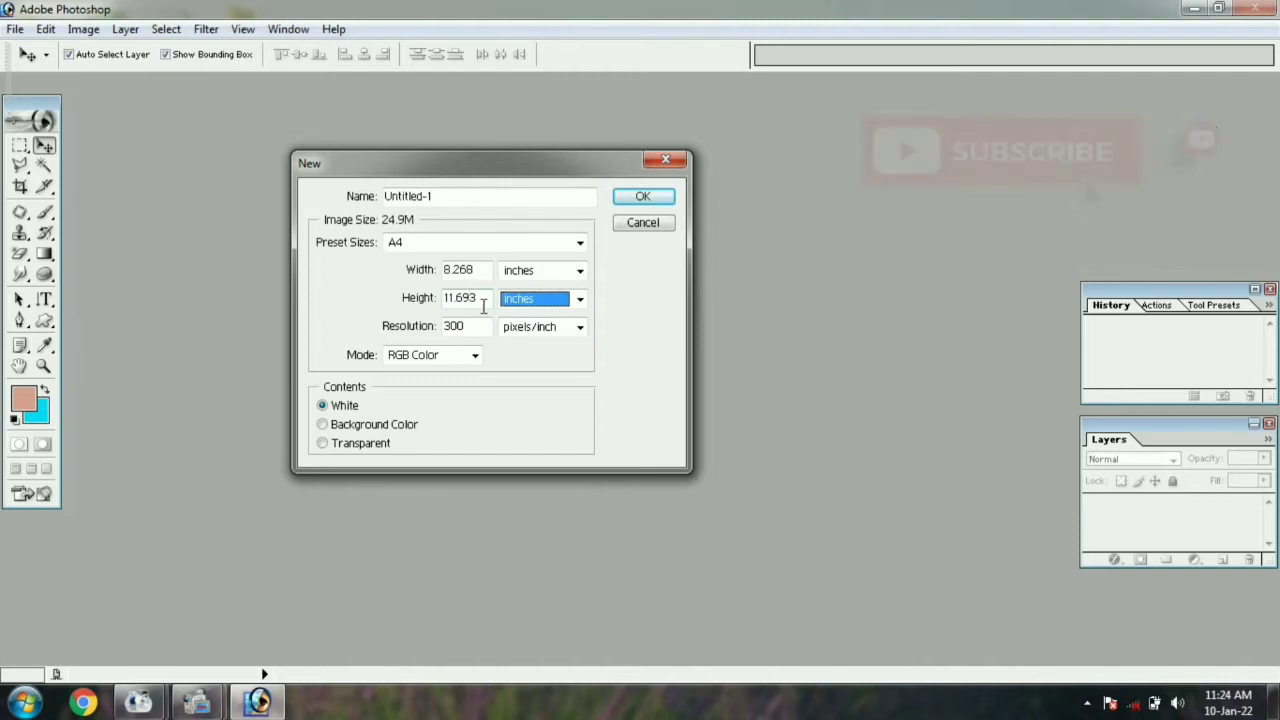
pyautogui.click(638, 198)
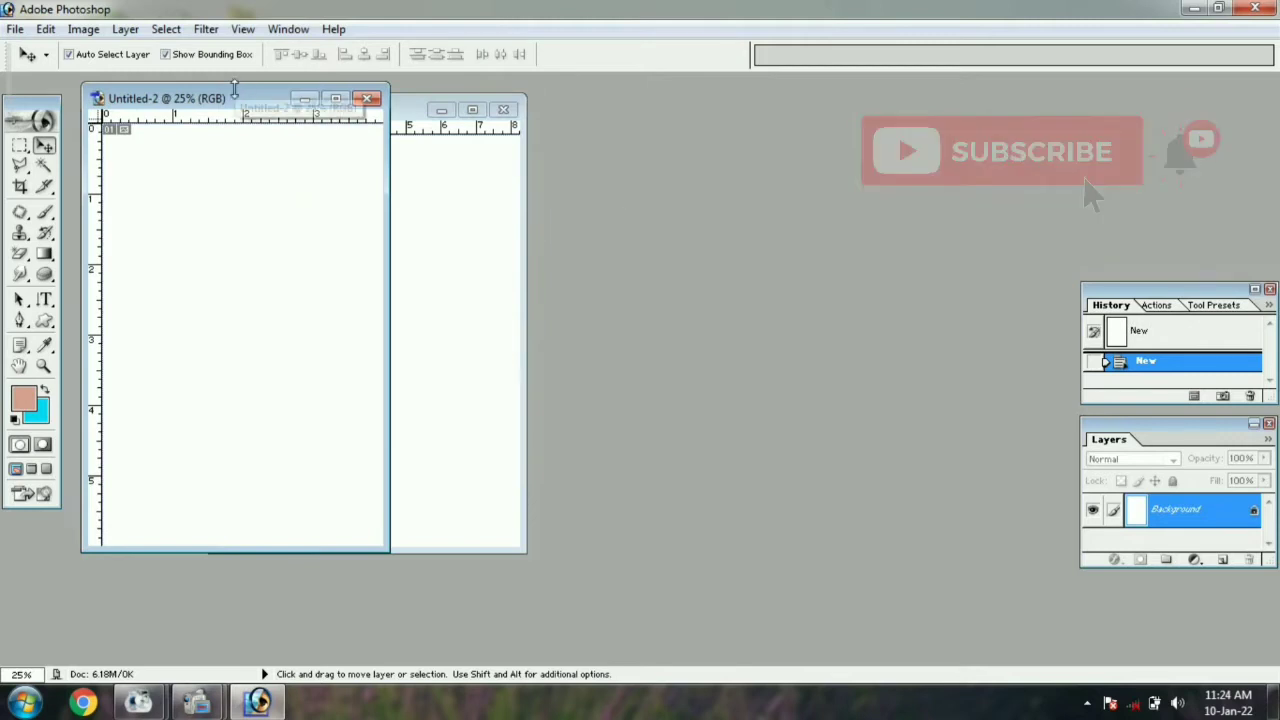
# Create a 4 x 6 inch document filled with the background color and place its window beside the white documents
pyautogui.click(16, 30)
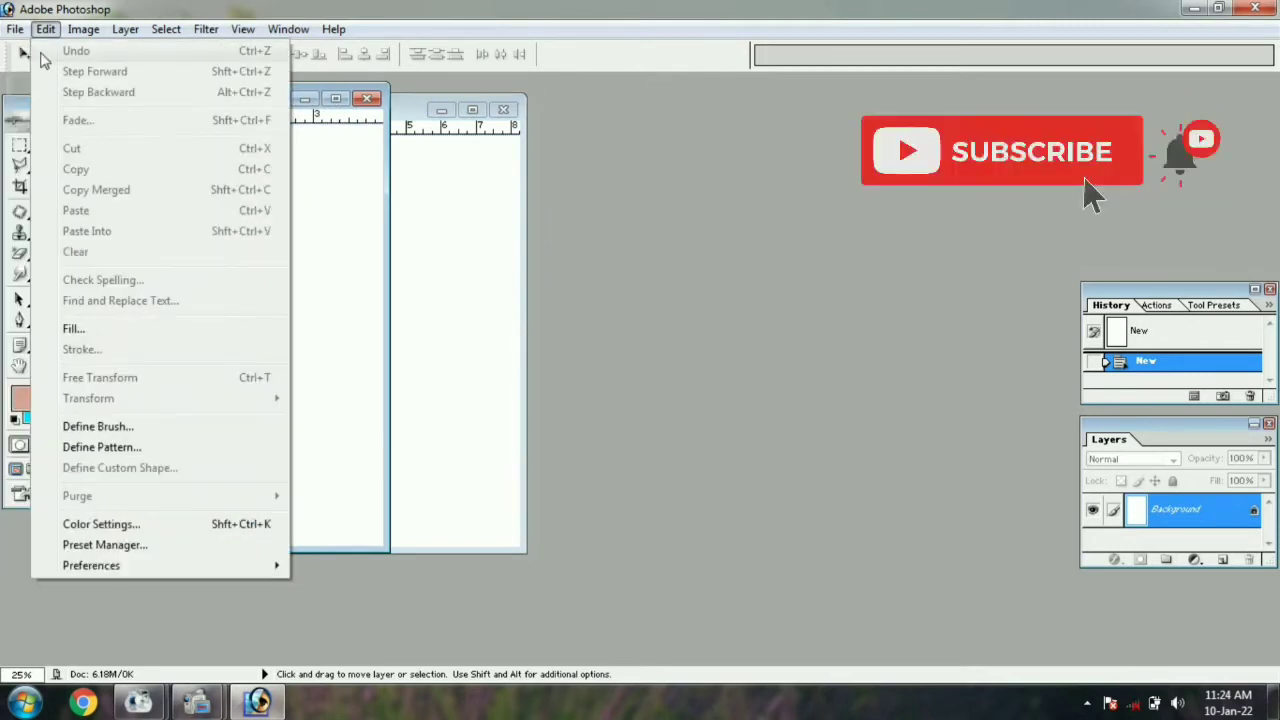
pyautogui.click(42, 52)
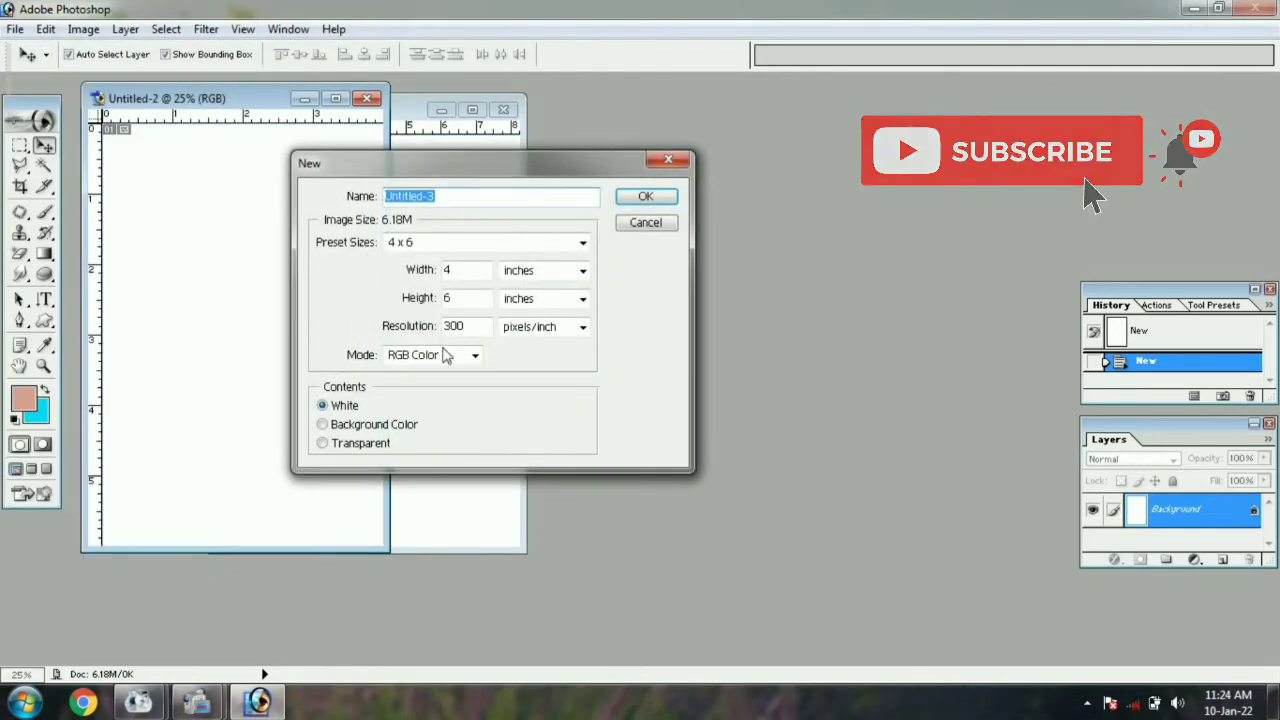
pyautogui.click(355, 425)
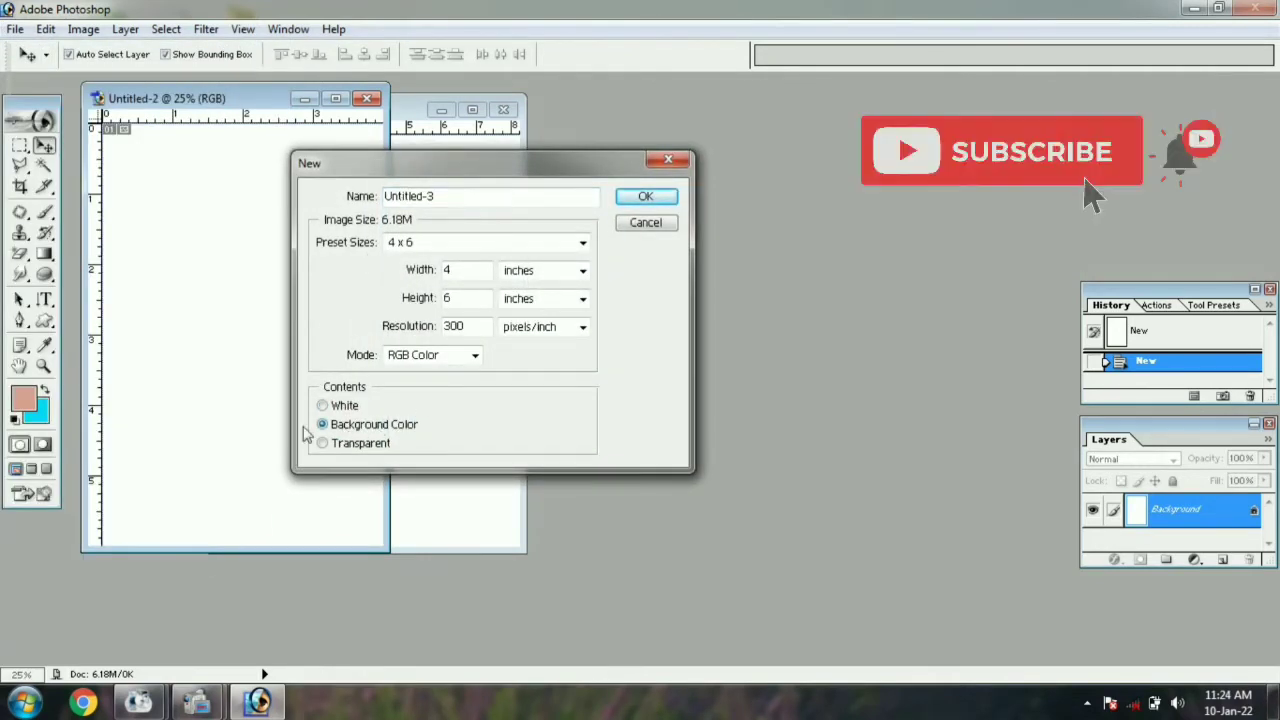
pyautogui.click(646, 197)
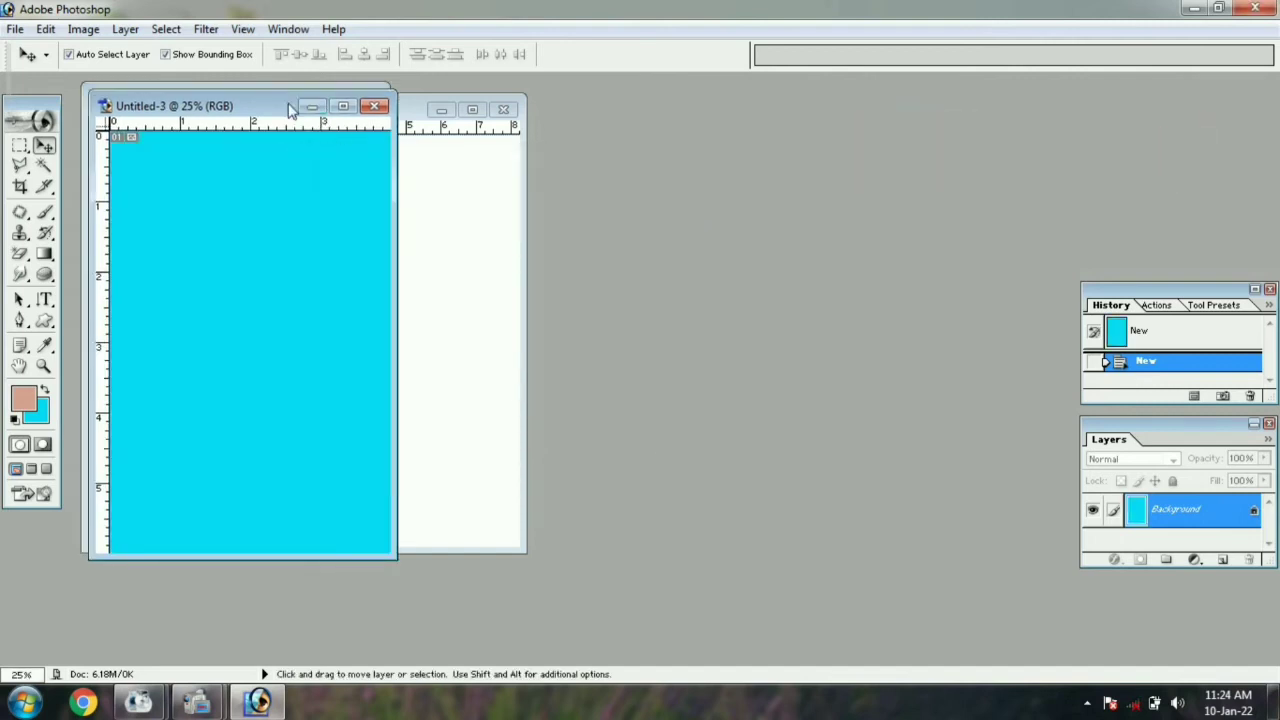
pyautogui.moveTo(272, 108); pyautogui.dragTo(815, 114)
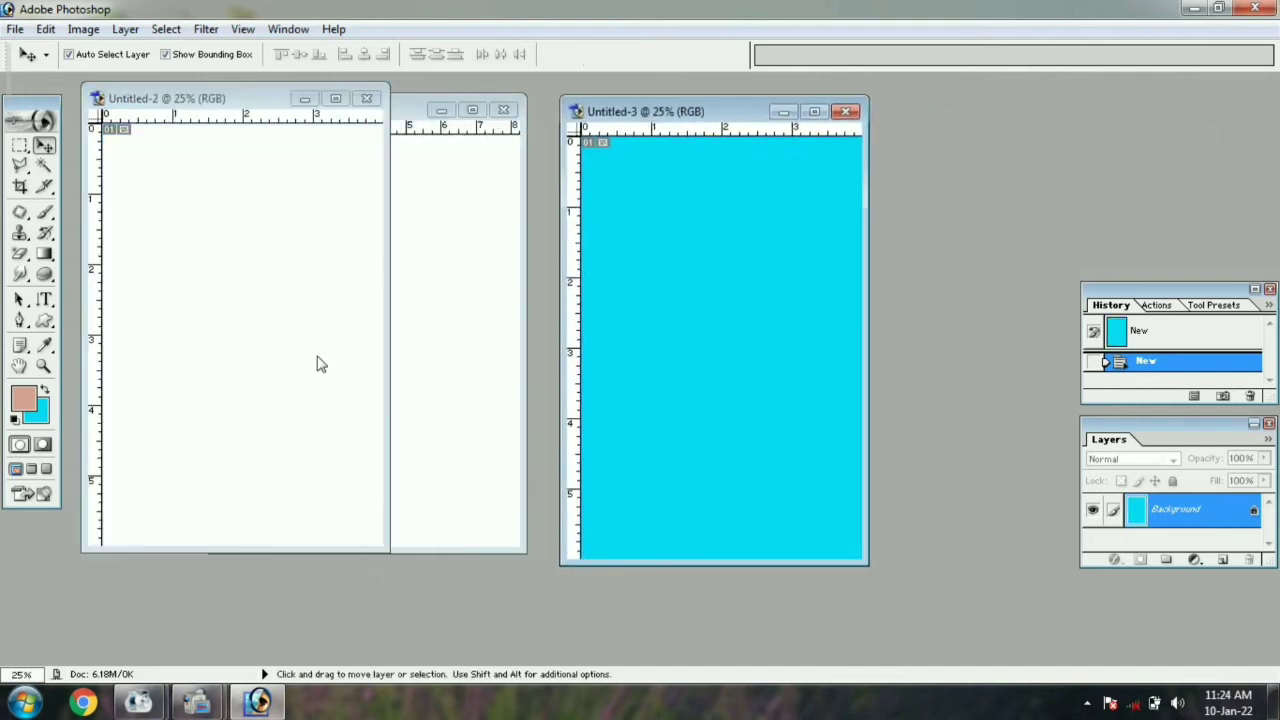
# Change the background color to blue and create another 4 x 6 inch document filled with it
pyautogui.click(42, 414)
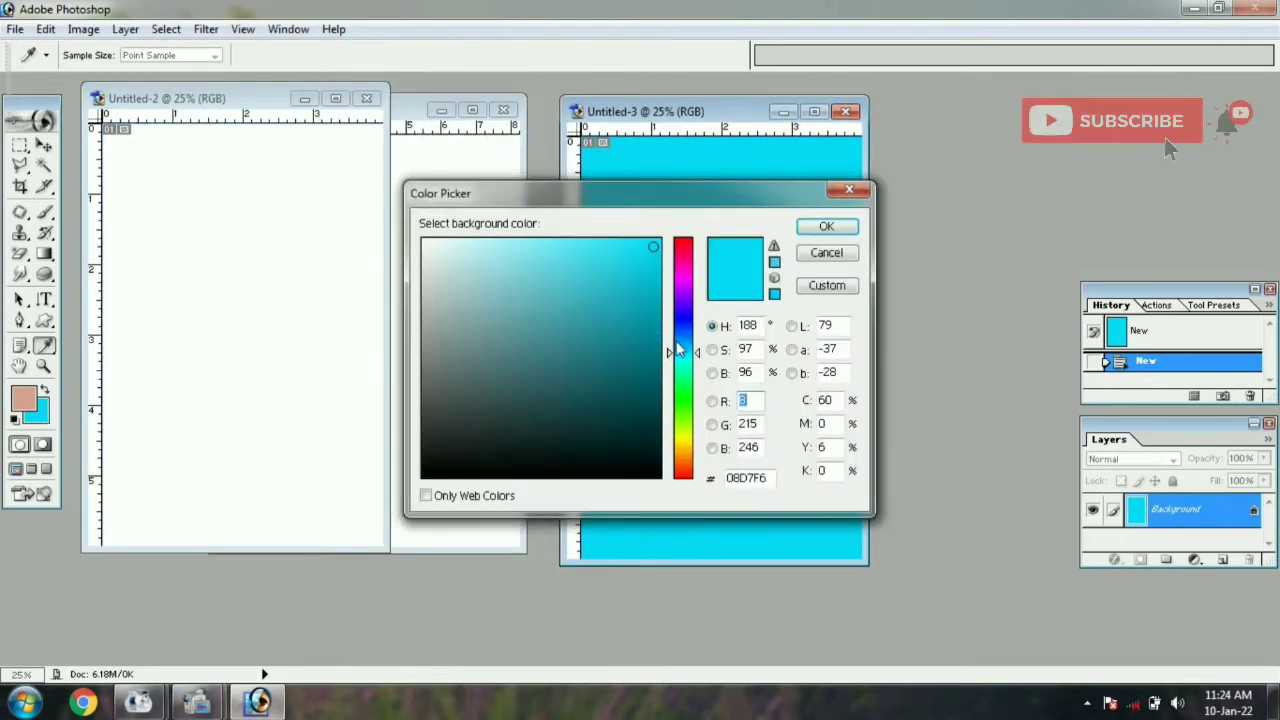
pyautogui.click(688, 323)
pyautogui.click(826, 226)
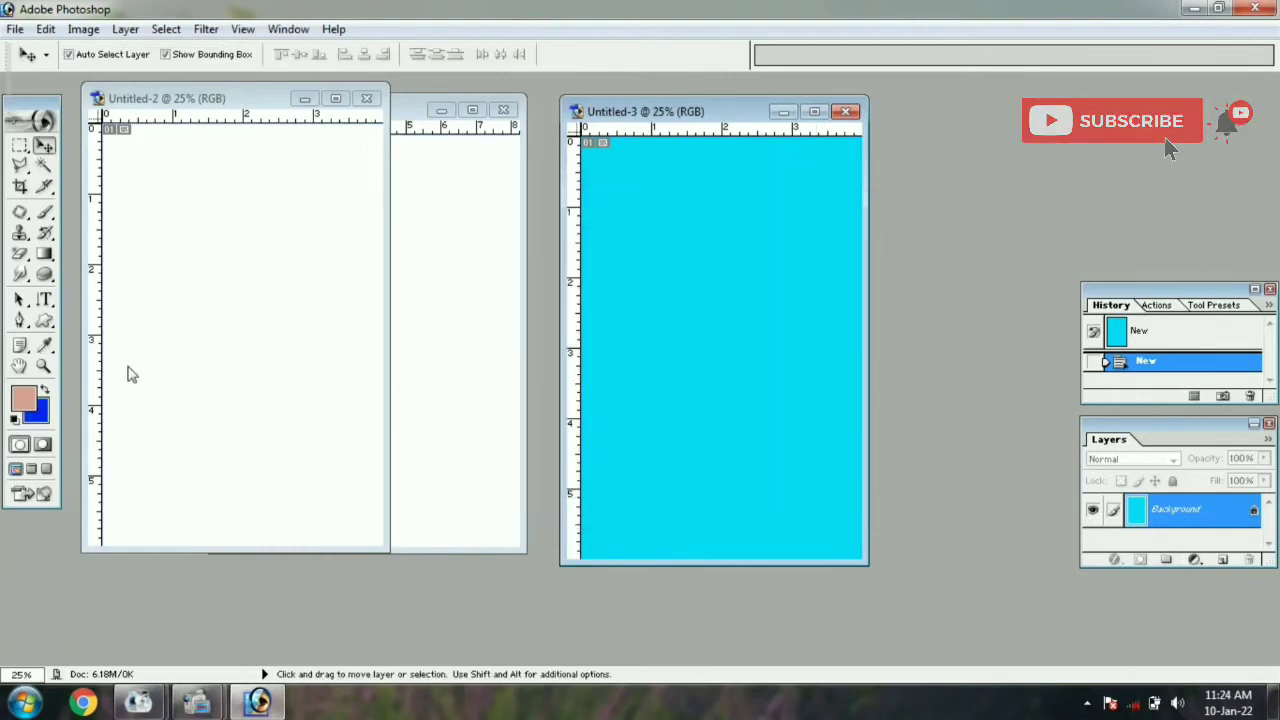
pyautogui.click(15, 29)
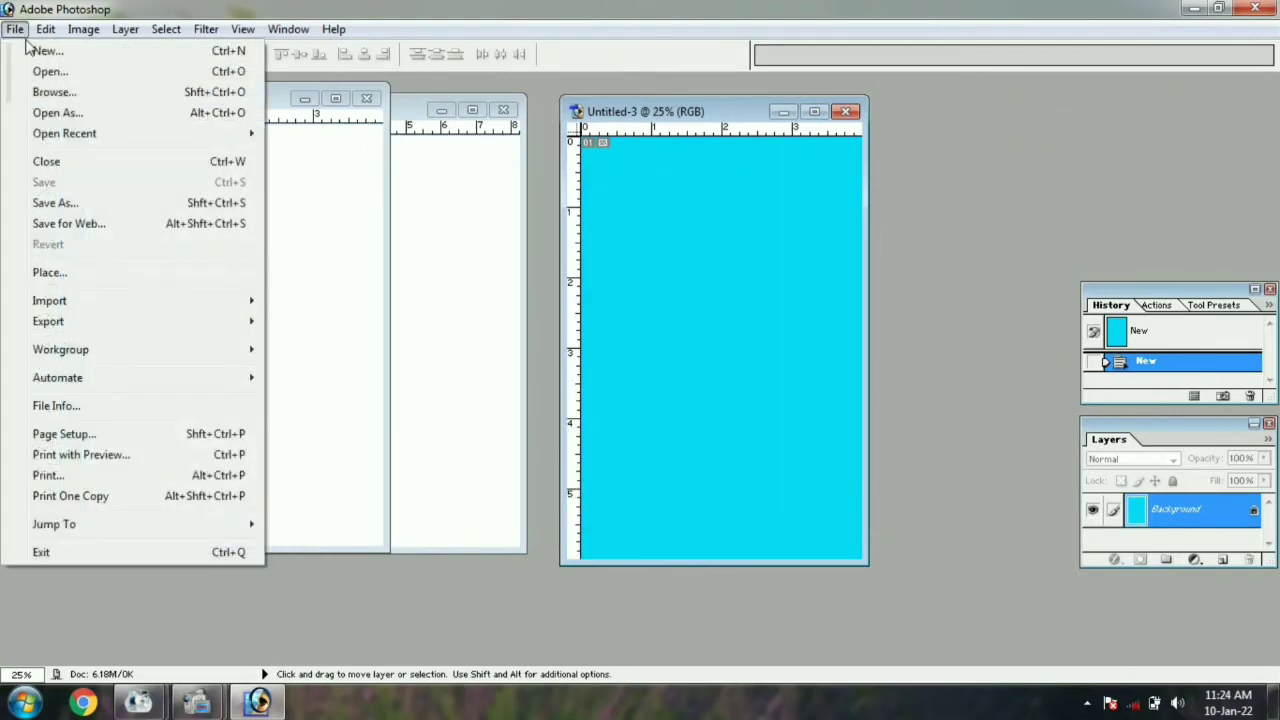
pyautogui.click(38, 52)
pyautogui.click(645, 196)
# Create a 4 x 6 inch document with transparent contents and move its window in front of the cyan document
pyautogui.click(15, 29)
pyautogui.click(38, 52)
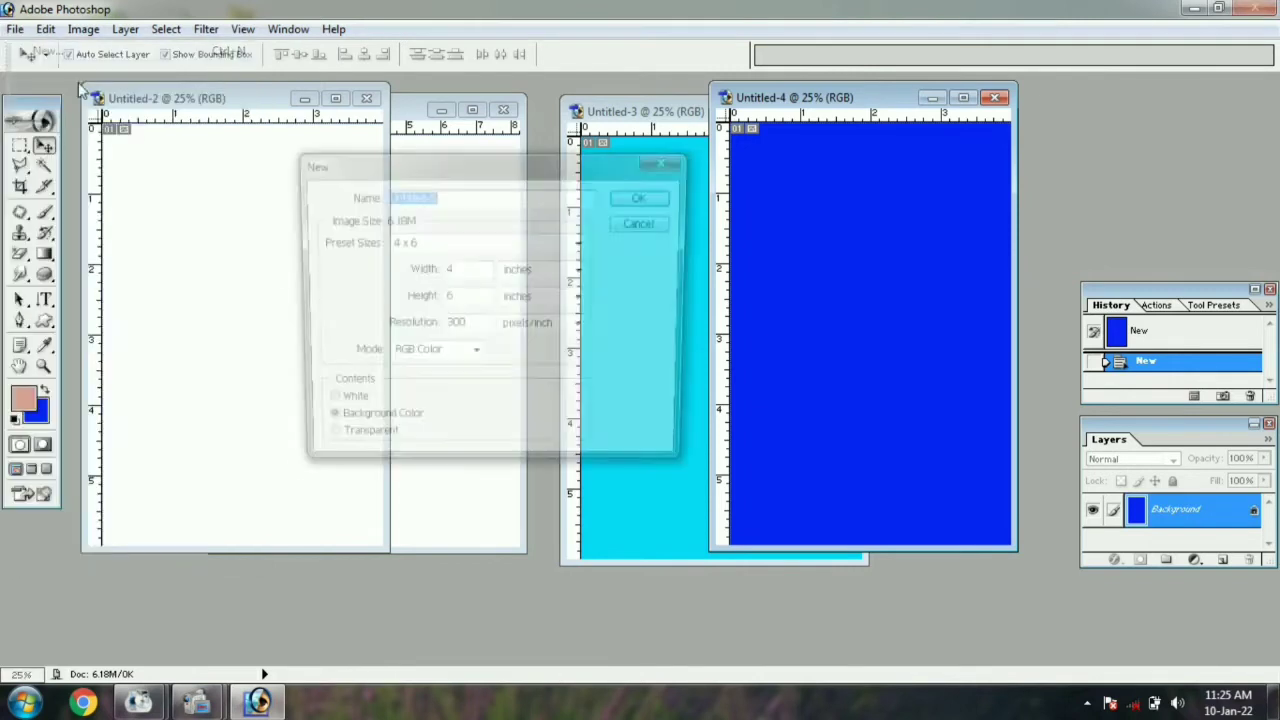
pyautogui.click(379, 446)
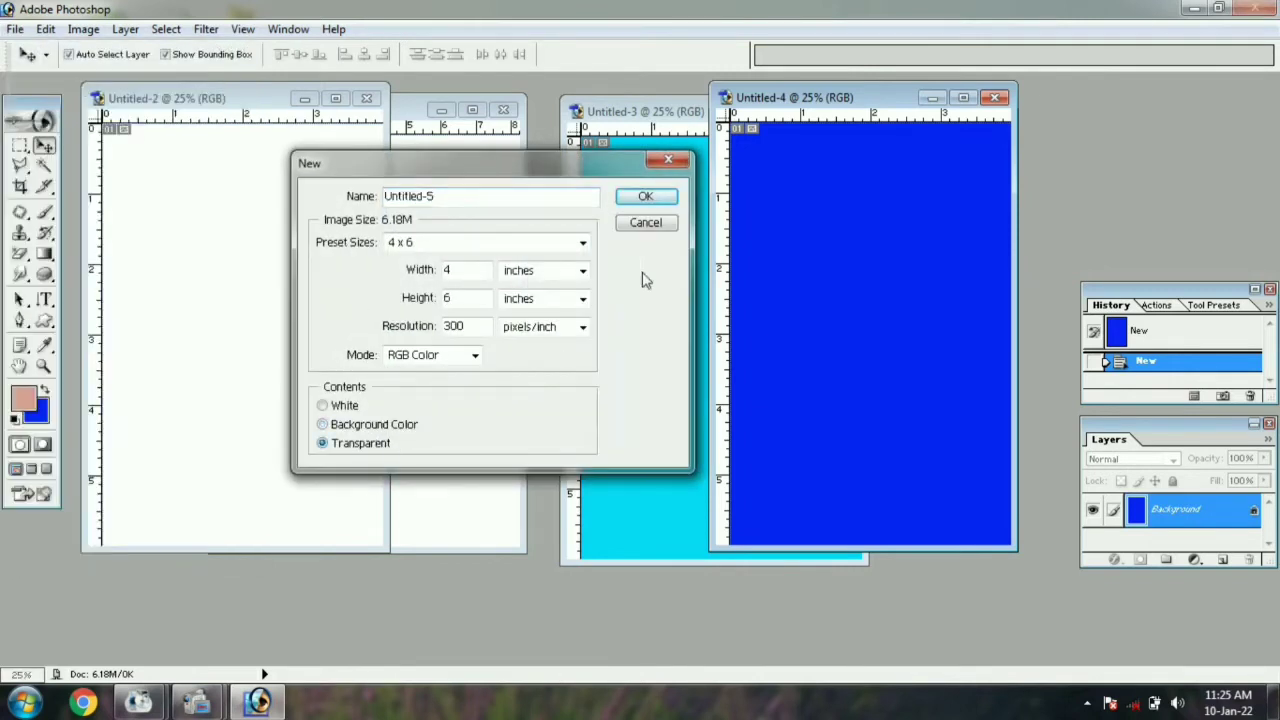
pyautogui.click(647, 196)
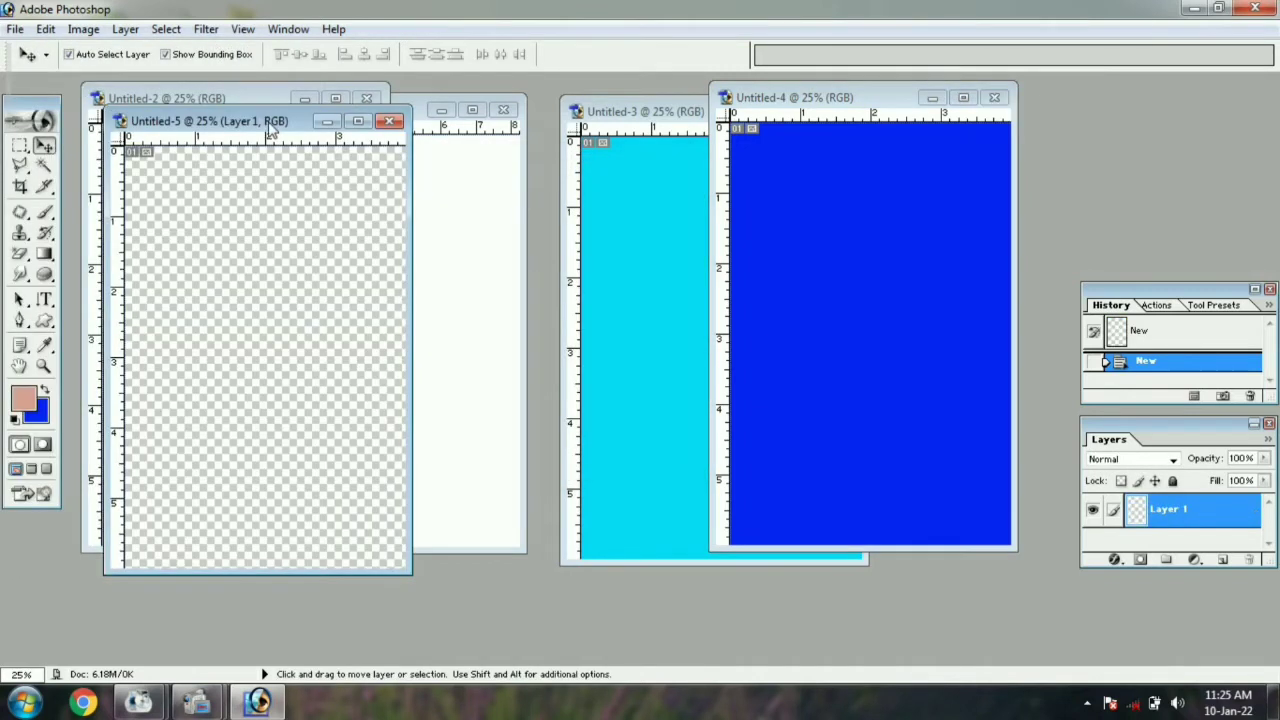
pyautogui.moveTo(270, 130); pyautogui.dragTo(585, 193)
# Browse to the sk folder on Local Disk (E:) for an image to open
pyautogui.click(15, 29)
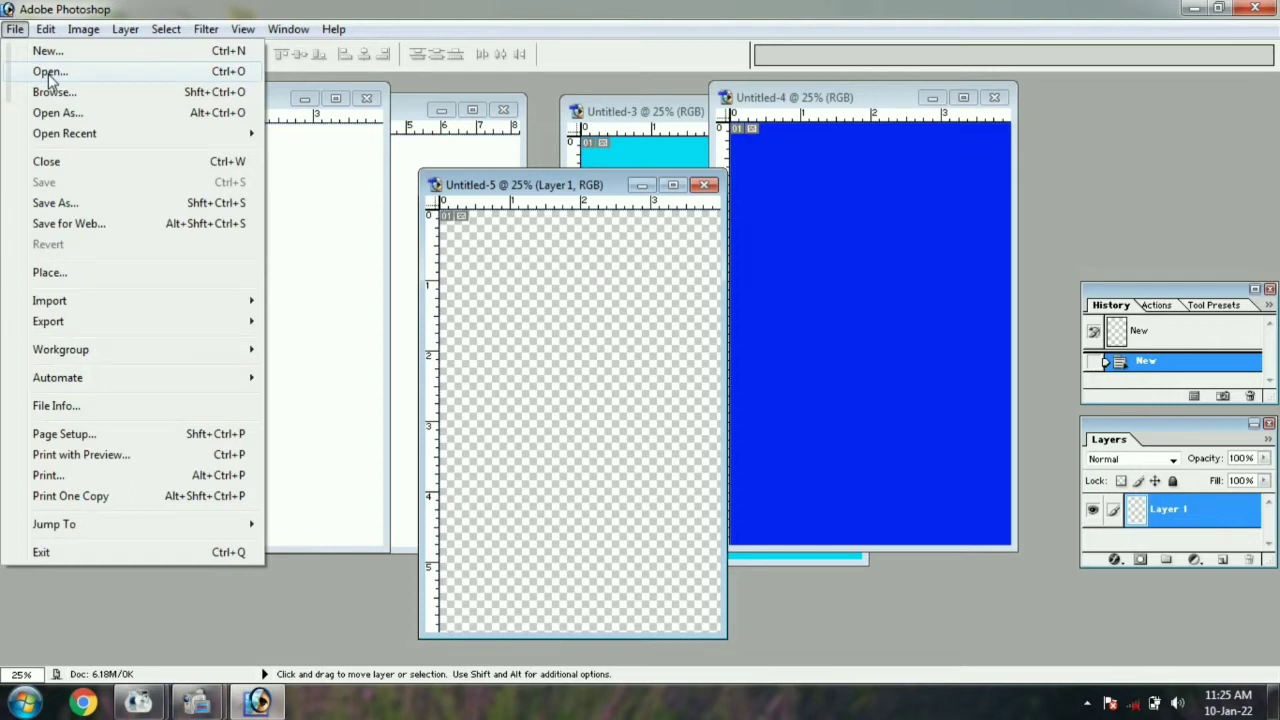
pyautogui.click(49, 74)
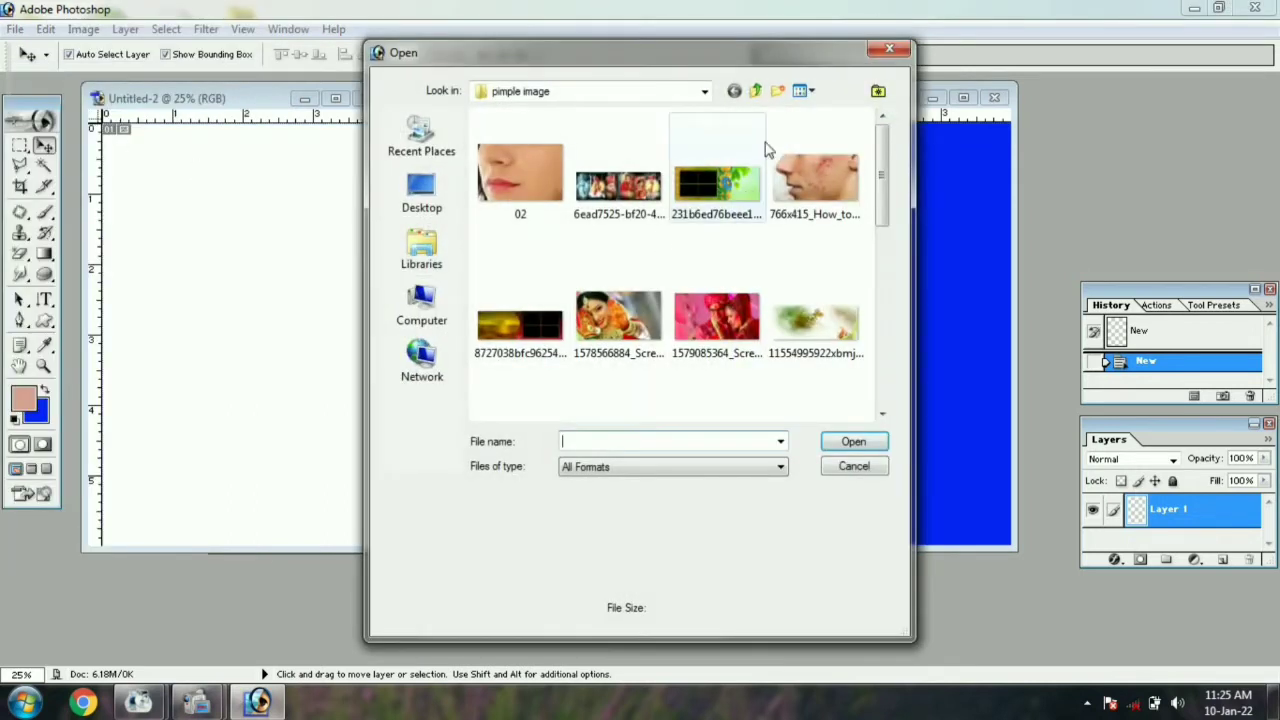
pyautogui.click(755, 91)
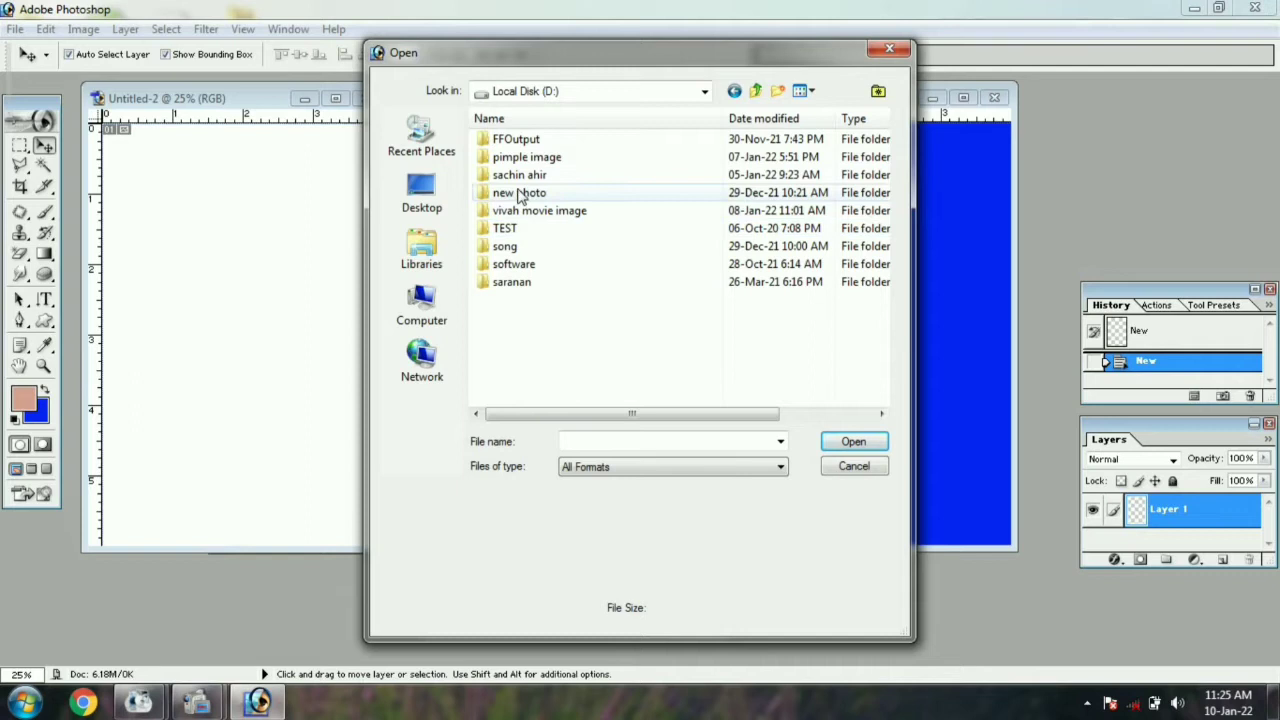
pyautogui.click(437, 300)
pyautogui.doubleClick(575, 225)
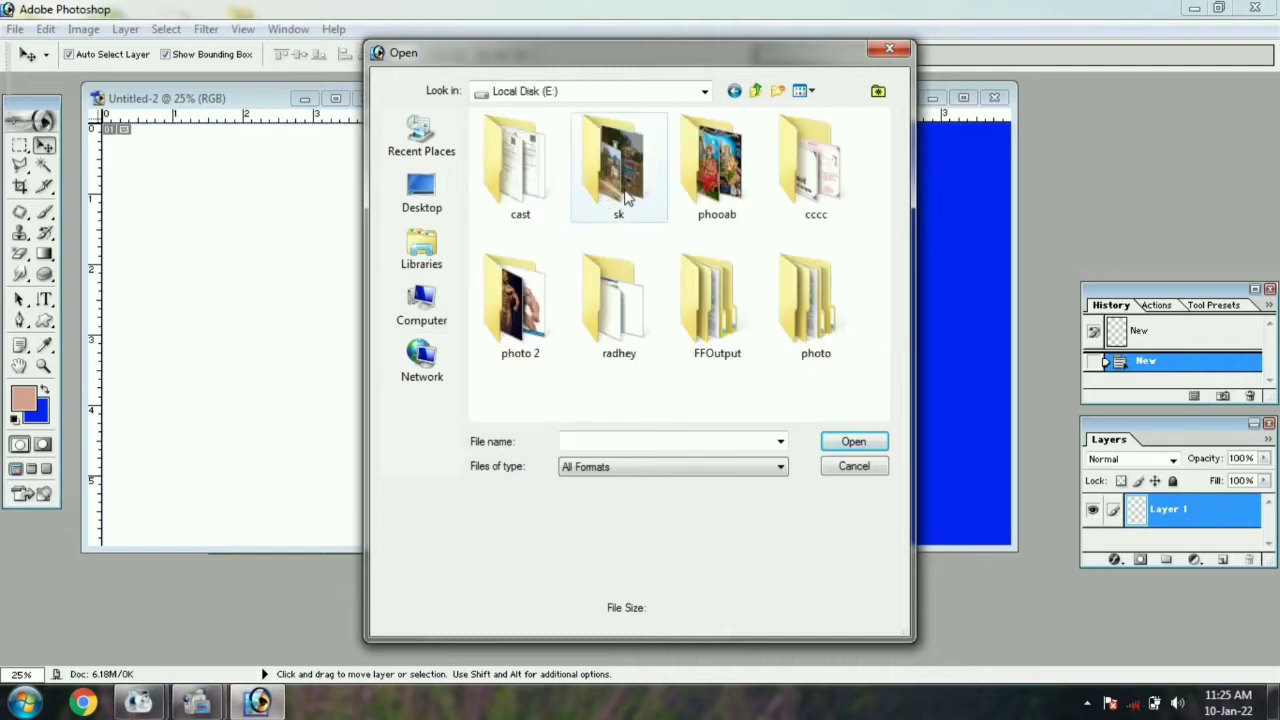
pyautogui.doubleClick(627, 198)
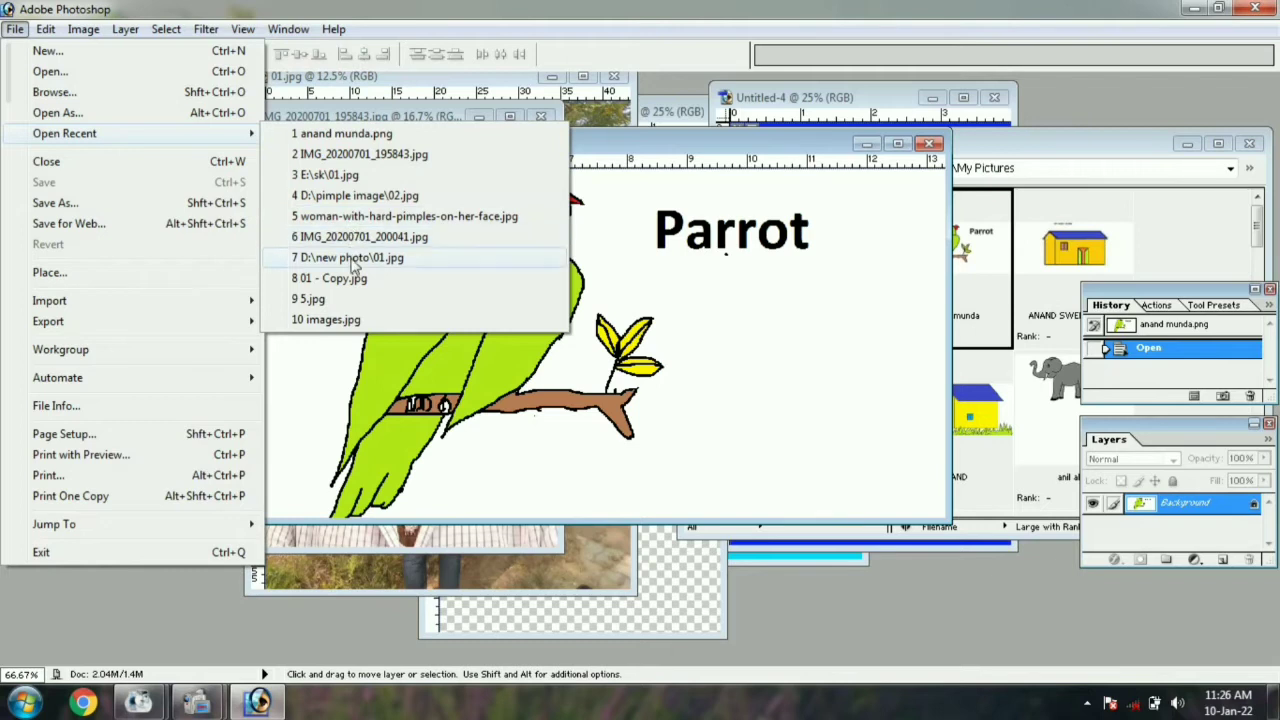
# Open the recently used file 01 - Copy.jpg and close it again
pyautogui.click(351, 280)
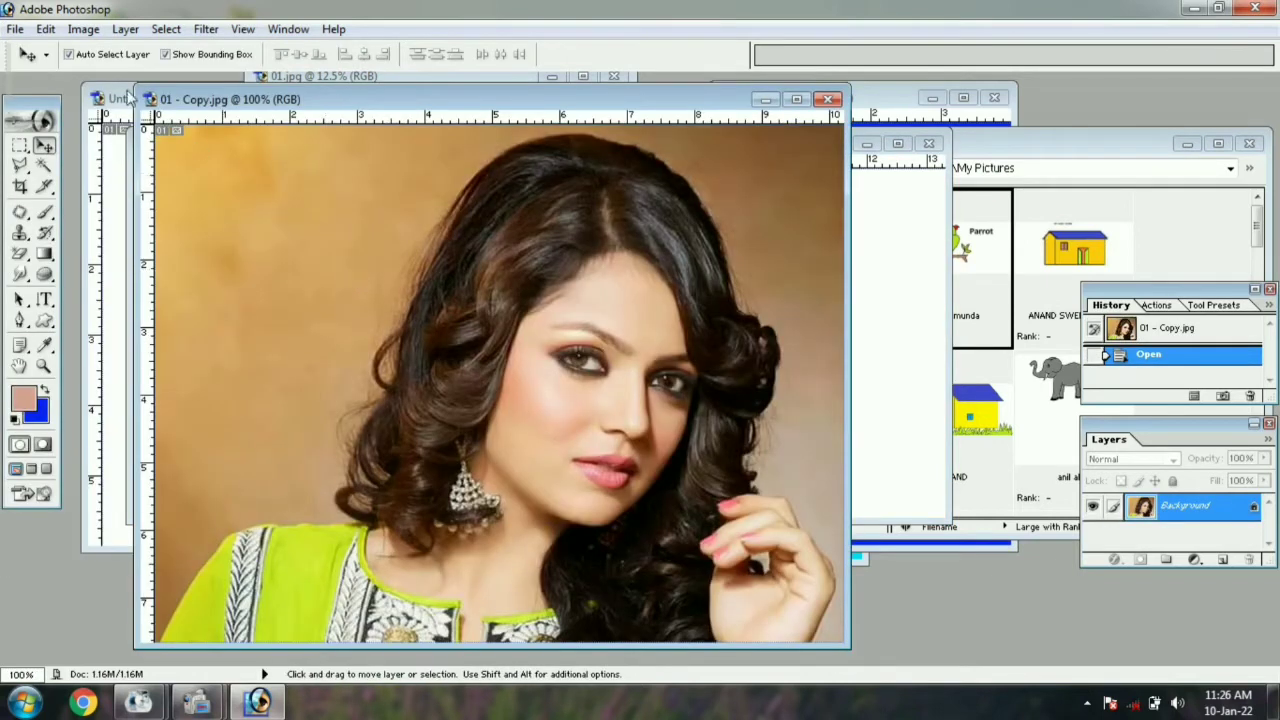
pyautogui.click(15, 29)
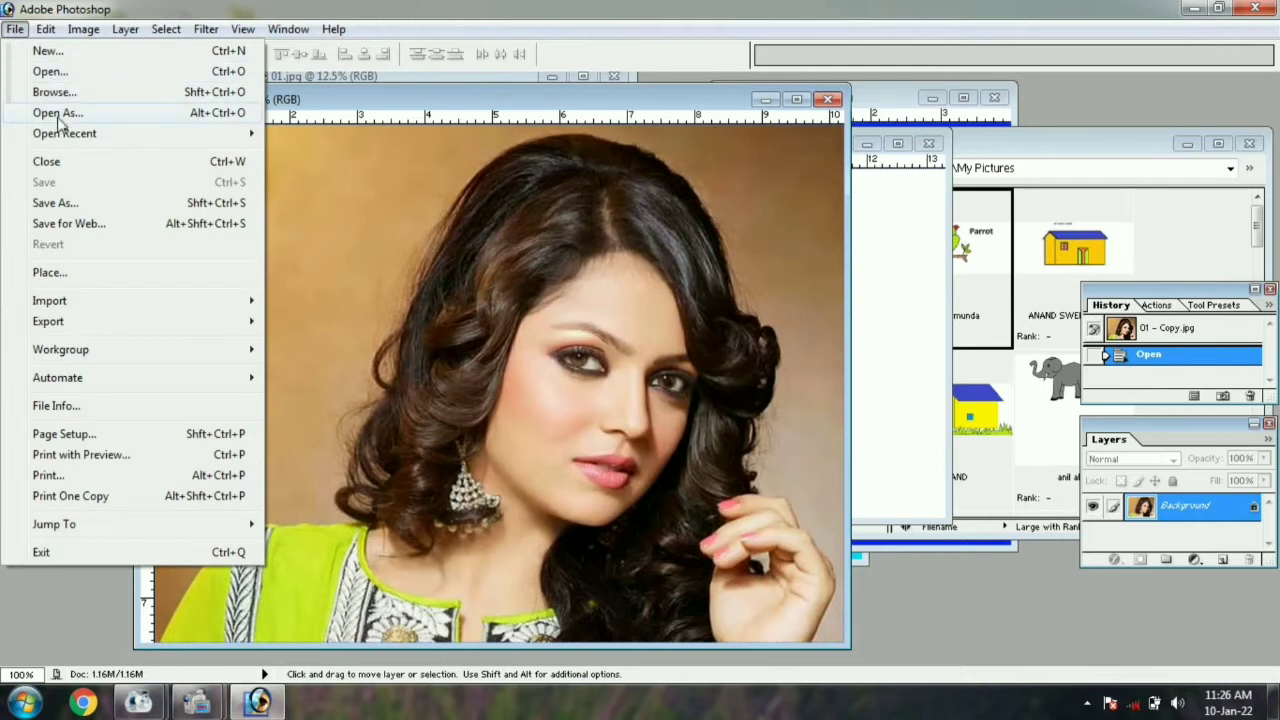
pyautogui.moveTo(68, 137)
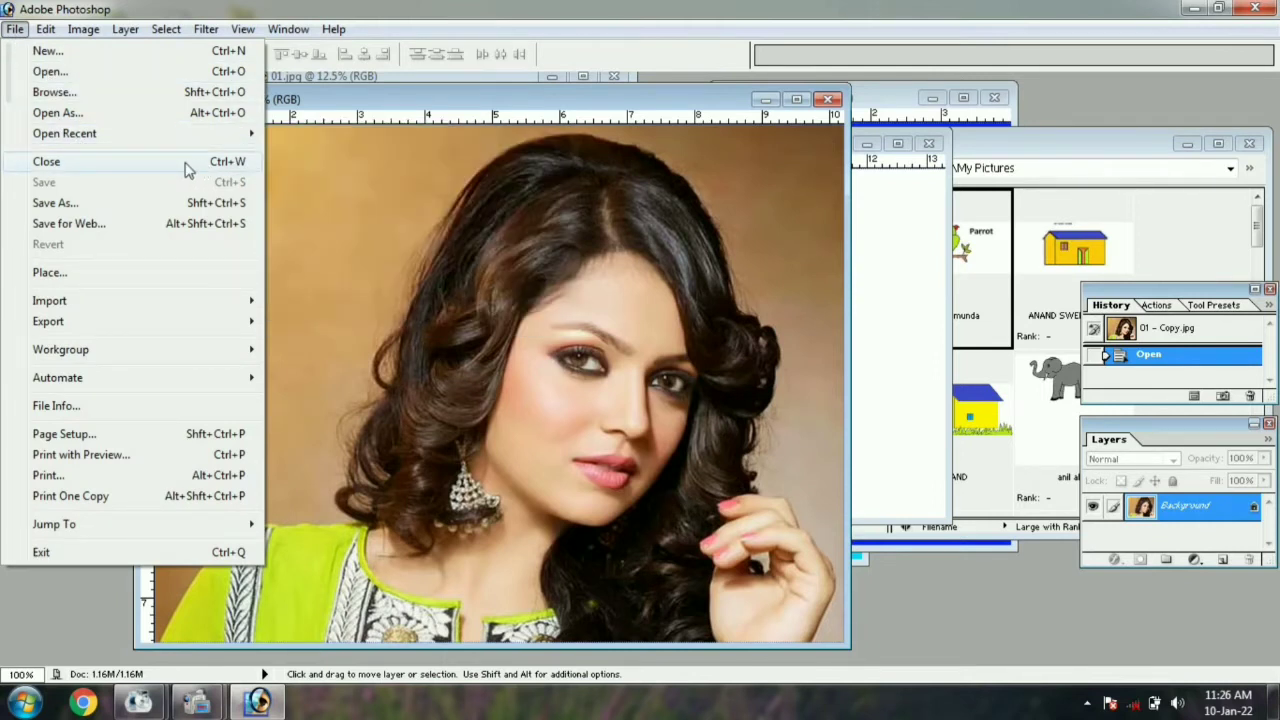
pyautogui.click(80, 164)
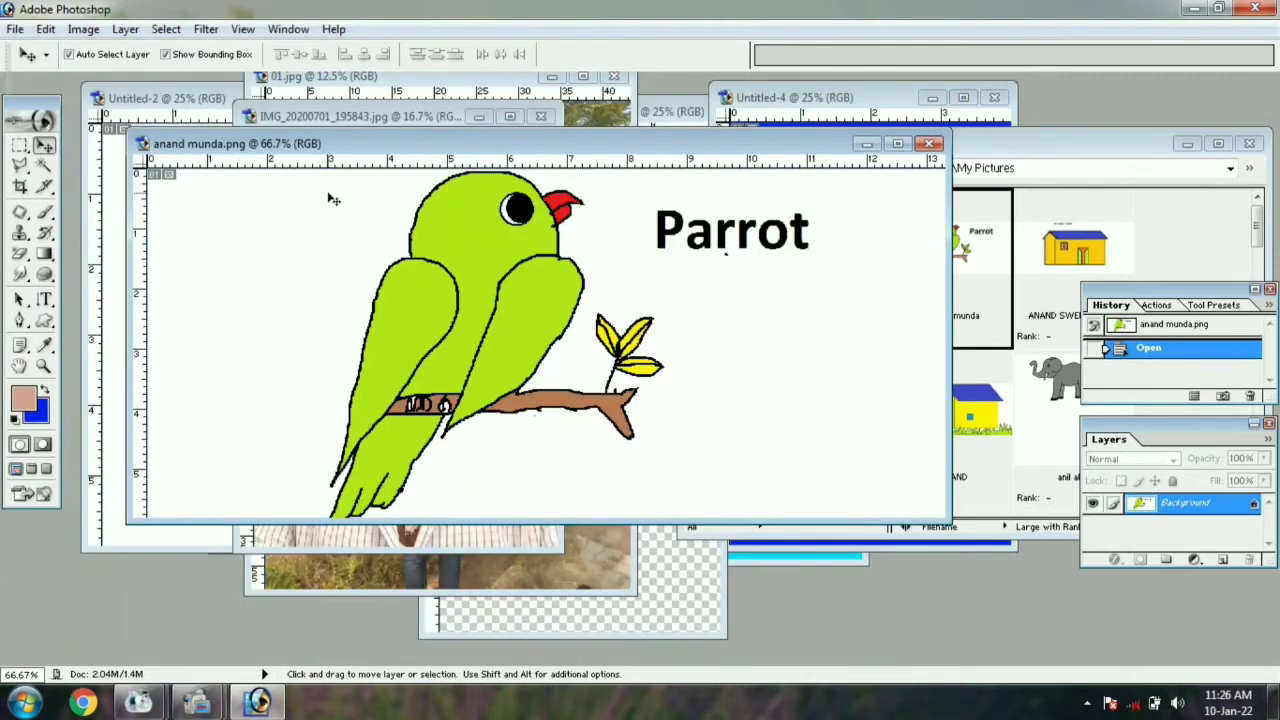
# Close the parrot image, the File Browser and IMG_20200701_195843.jpg
pyautogui.click(15, 28)
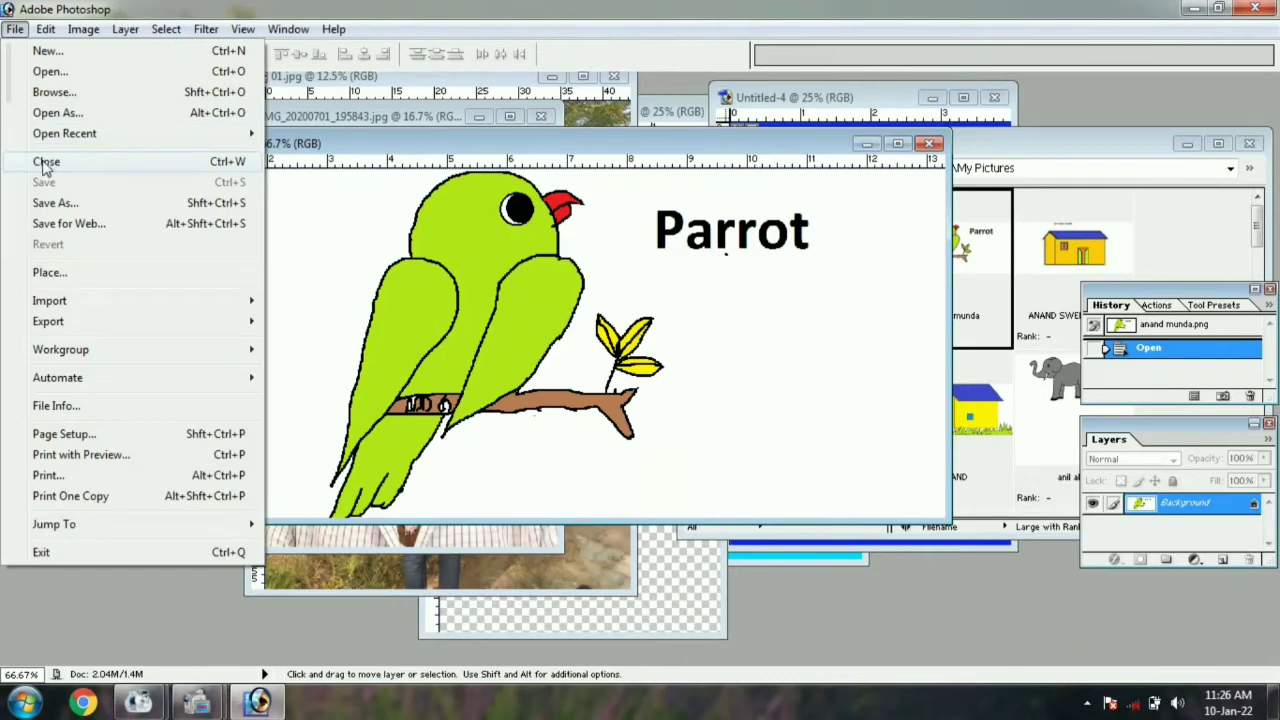
pyautogui.click(47, 164)
pyautogui.click(15, 28)
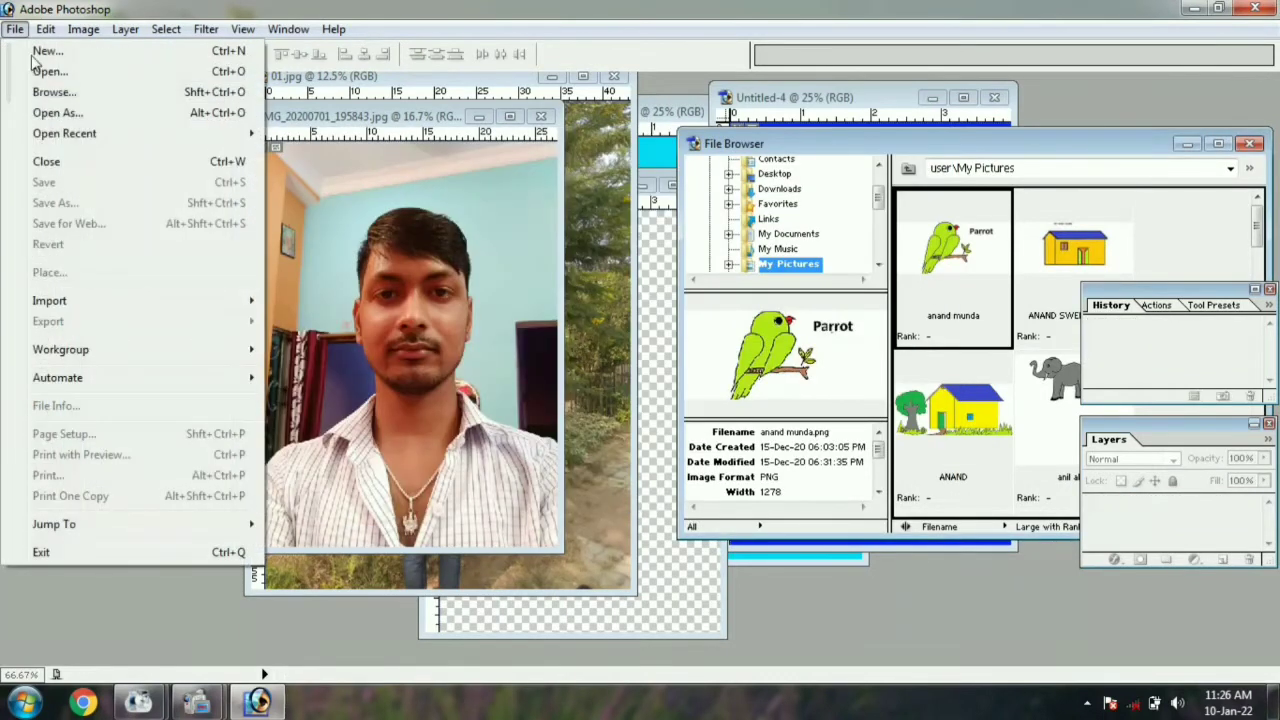
pyautogui.click(60, 168)
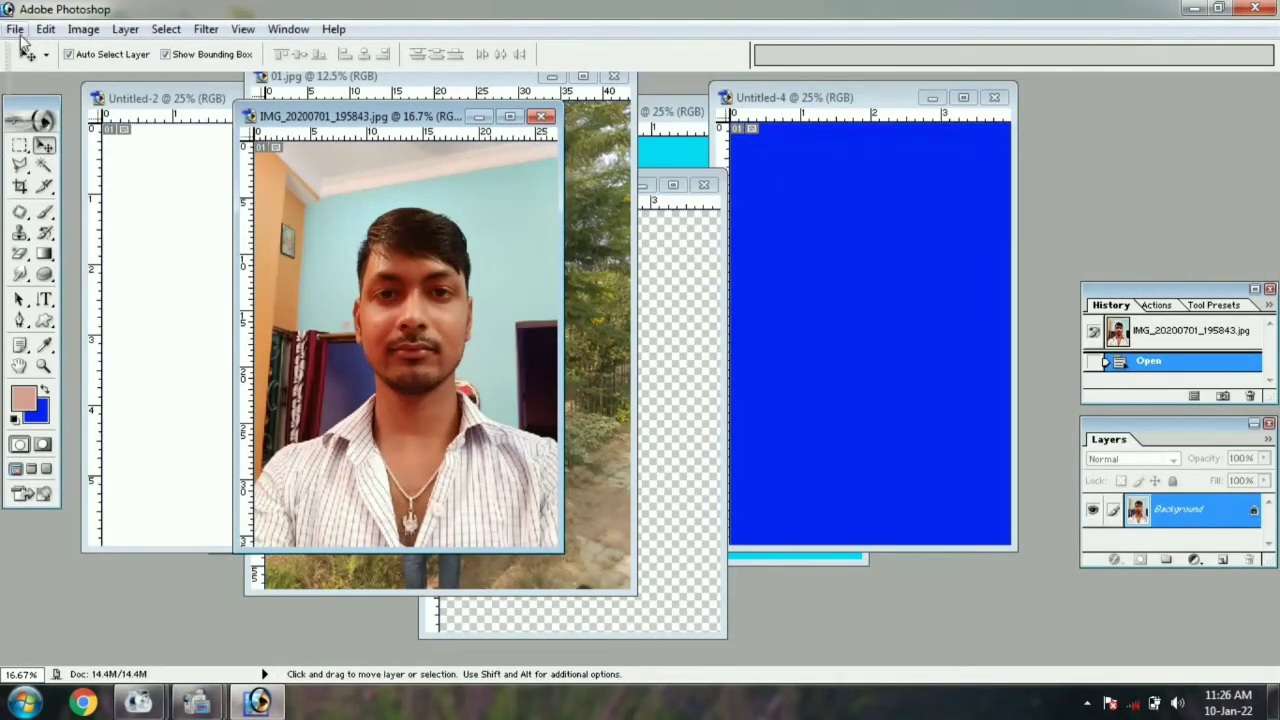
pyautogui.click(15, 28)
pyautogui.click(55, 163)
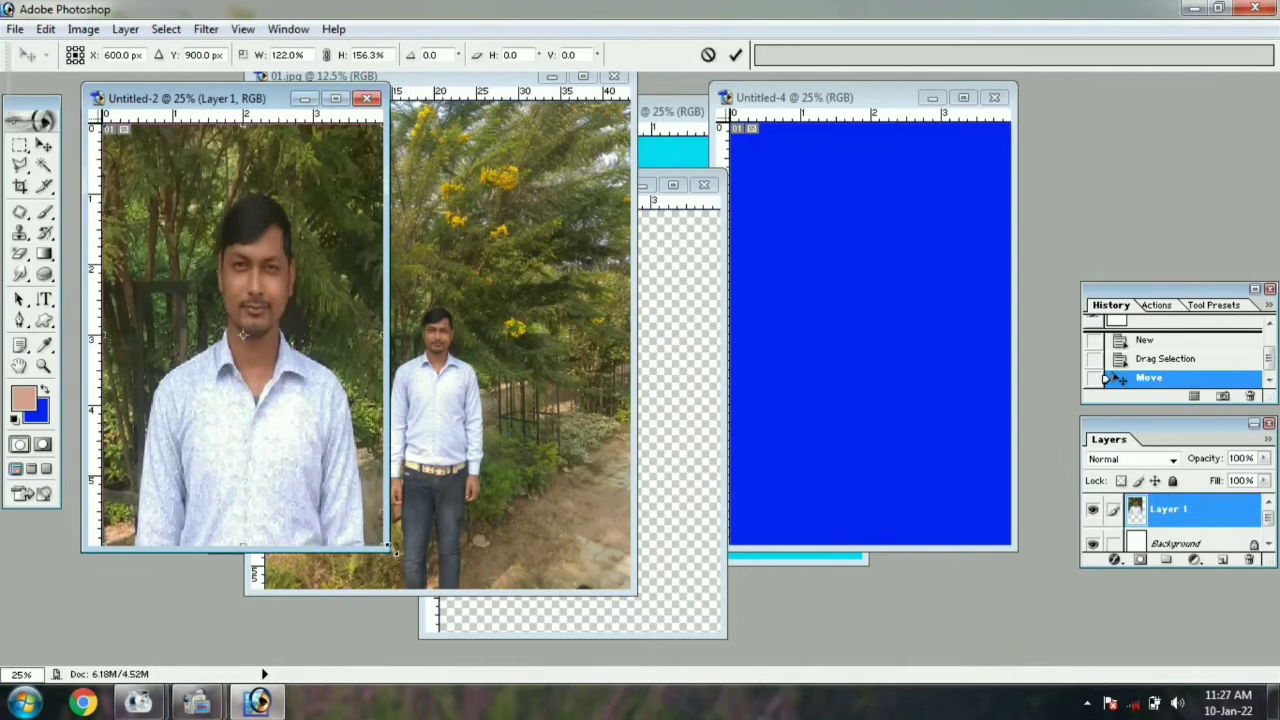
# Widen the portrait layer in Untitled-2 to about 175% horizontal scale, reposition it over the canvas, and commit the transform
pyautogui.moveTo(392, 549); pyautogui.dragTo(514, 549)
pyautogui.moveTo(328, 497); pyautogui.dragTo(263, 492)
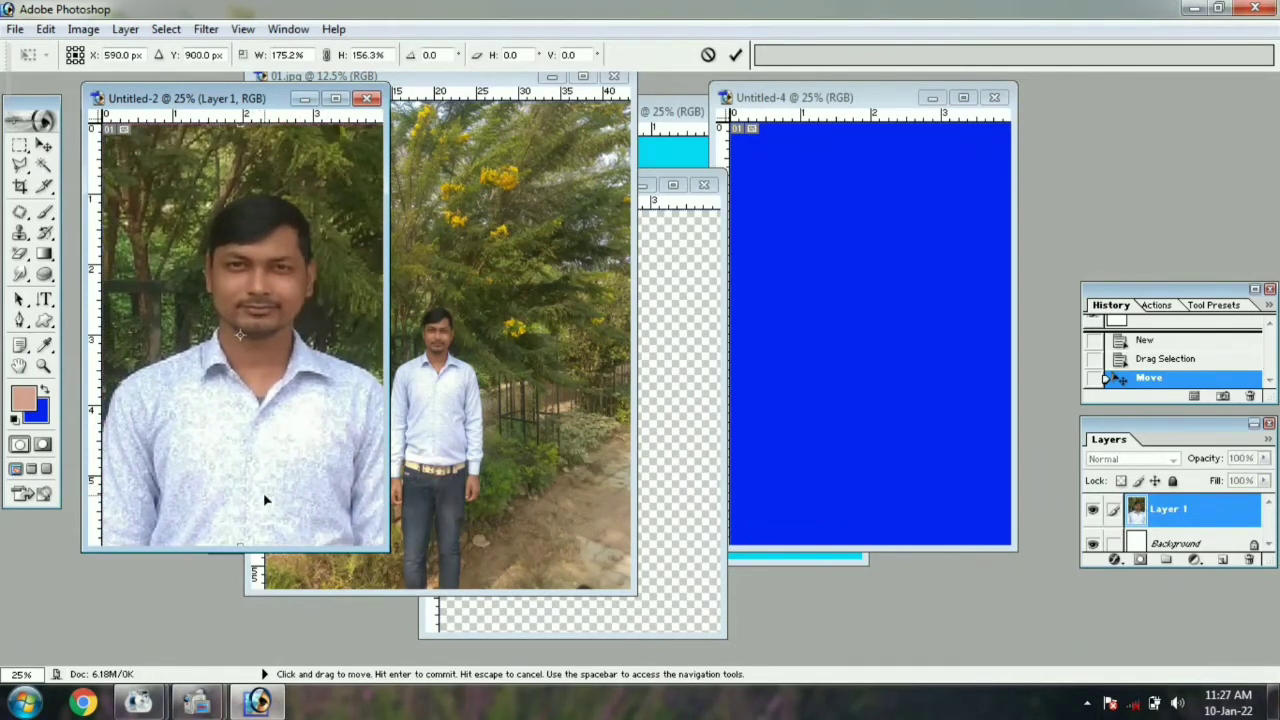
pyautogui.press('Return')
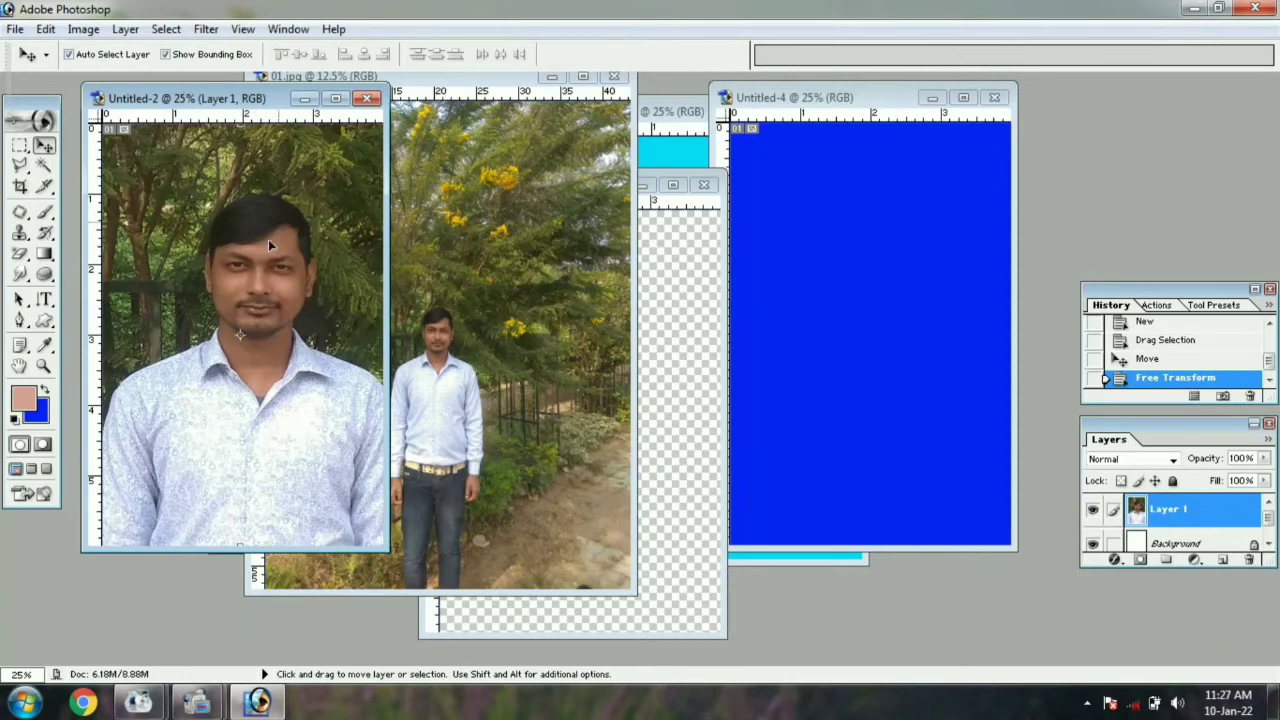
# Save Untitled-2 in the sk folder as a JPEG copy named san with quality 5
pyautogui.click(15, 29)
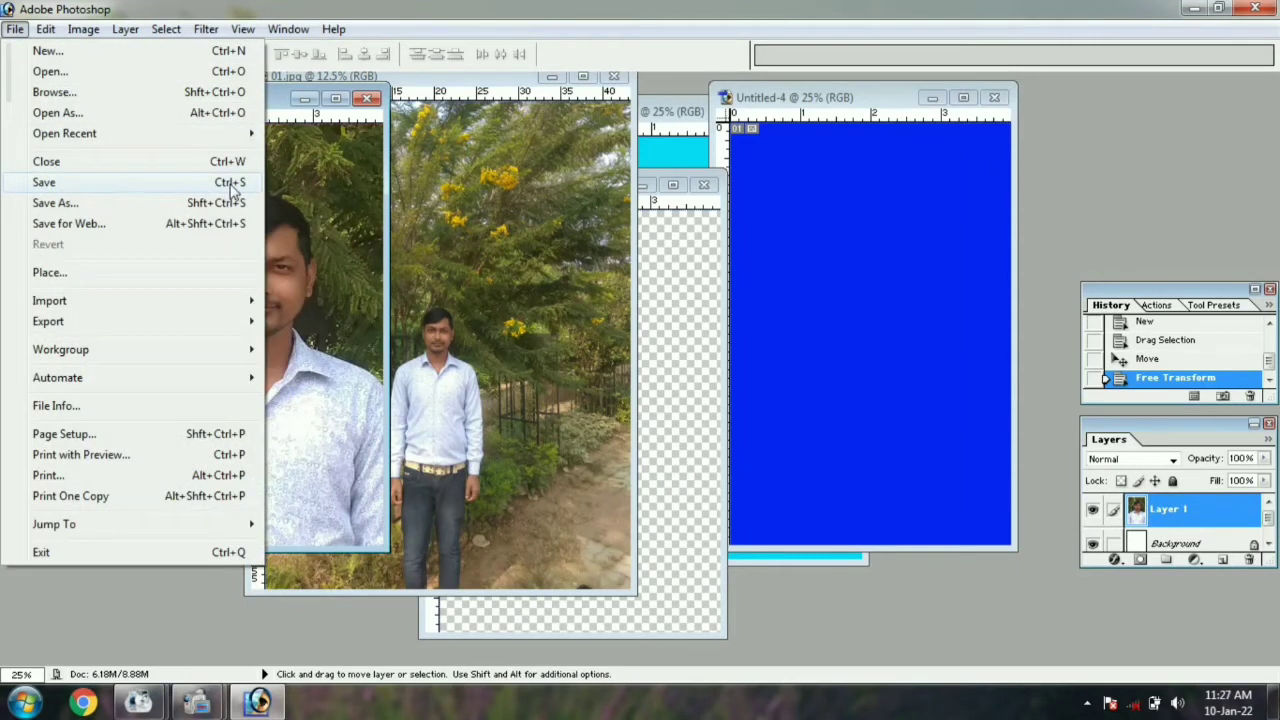
pyautogui.click(166, 191)
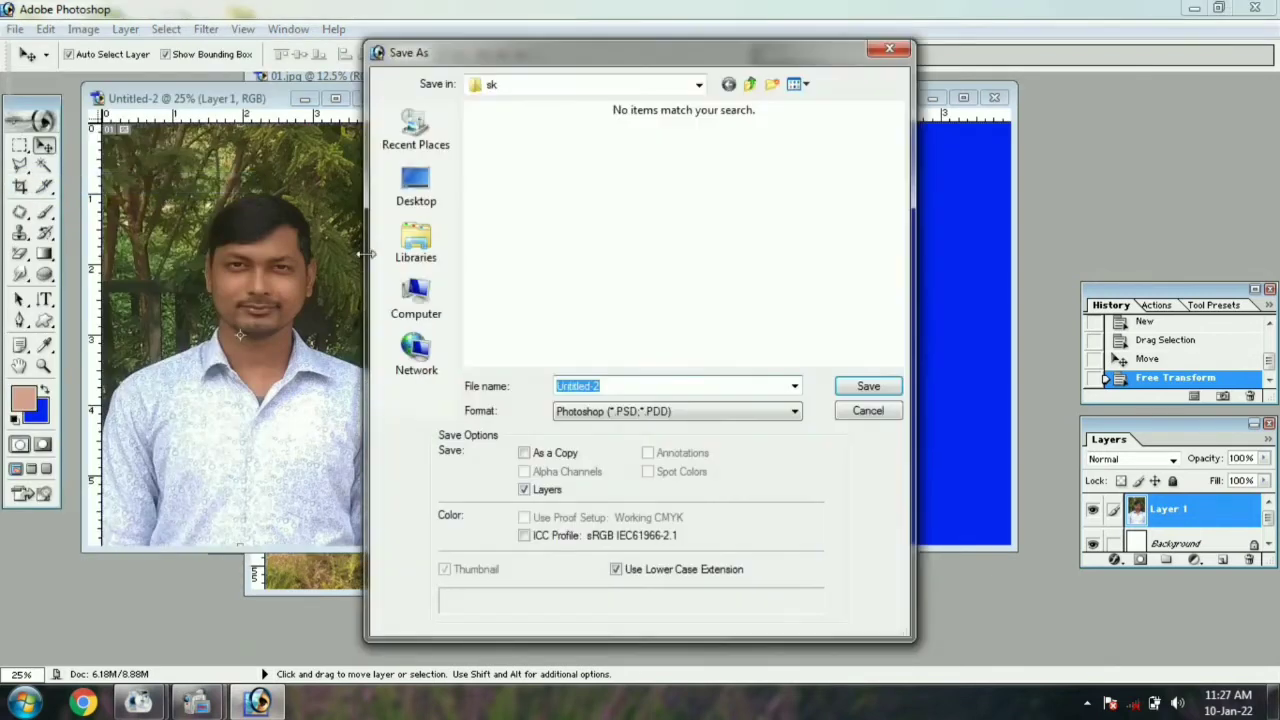
pyautogui.click(587, 418)
pyautogui.click(638, 418)
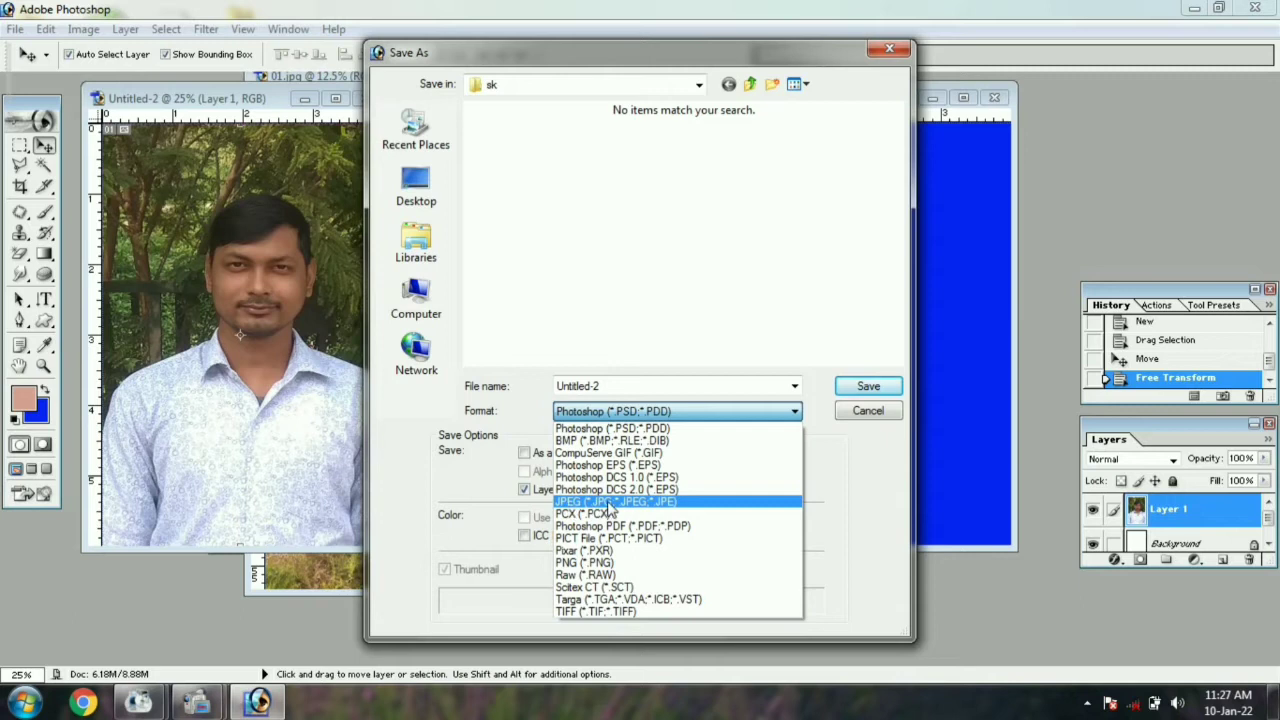
pyautogui.click(611, 503)
pyautogui.click(585, 387)
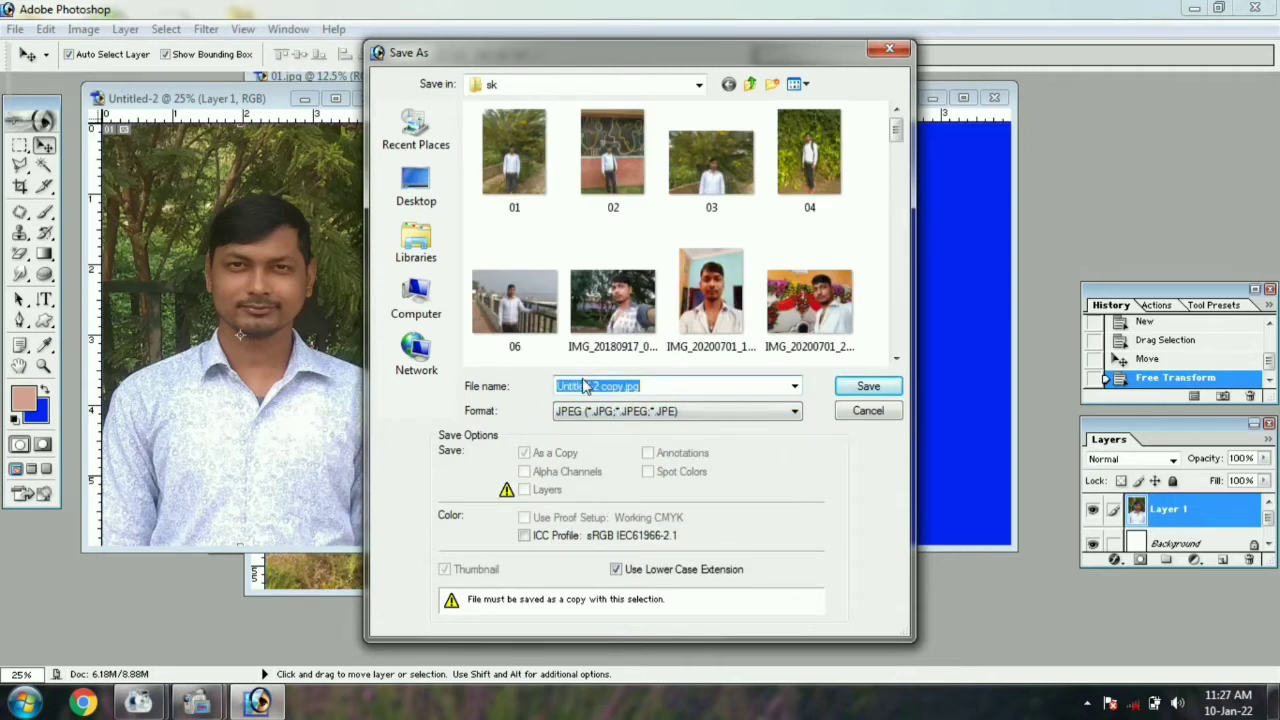
pyautogui.write('san')
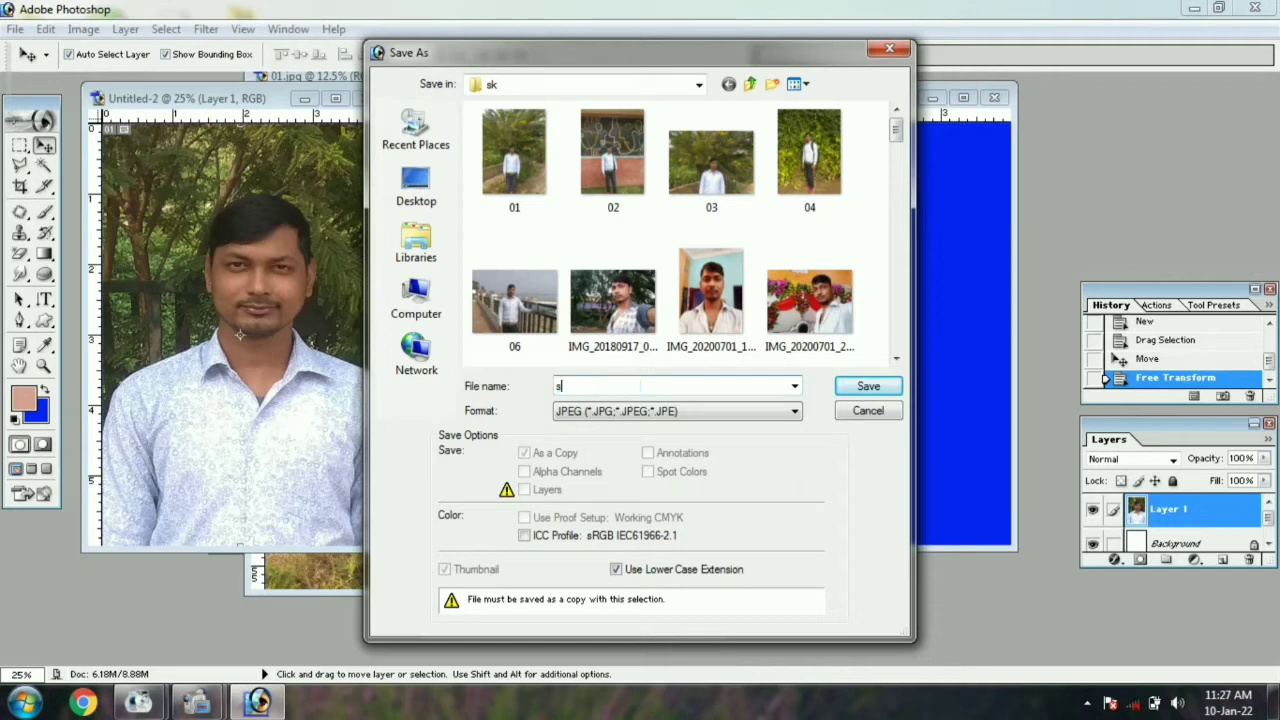
pyautogui.click(881, 396)
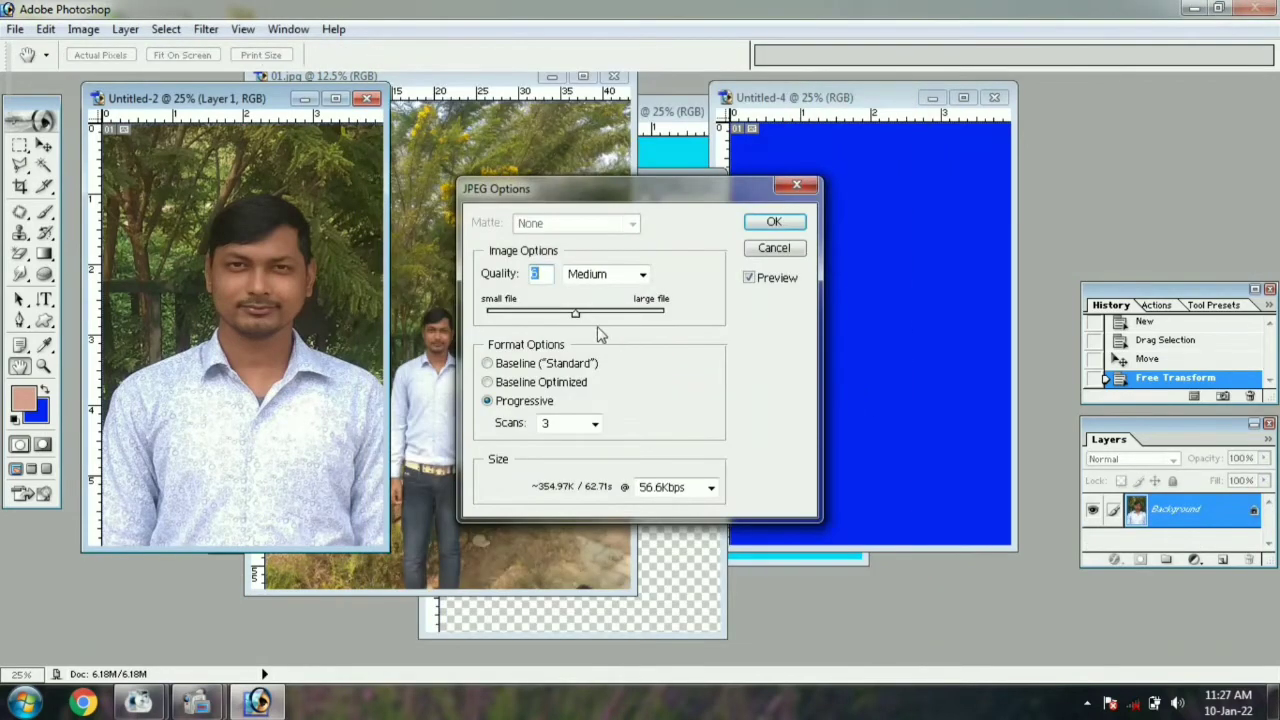
pyautogui.moveTo(575, 313)
pyautogui.mouseDown()
pyautogui.moveTo(666, 313)
pyautogui.moveTo(511, 316)
pyautogui.moveTo(556, 315)
pyautogui.mouseUp()
pyautogui.click(774, 222)
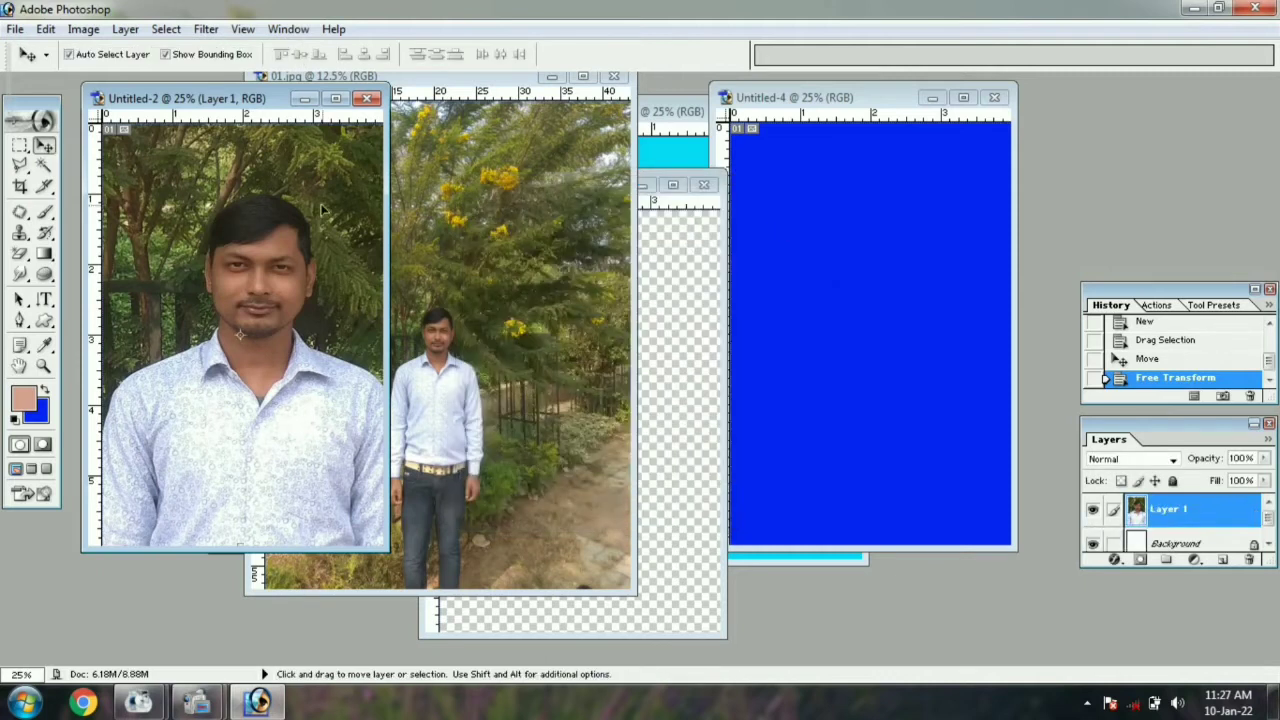
# Close Untitled-2 without saving its changes and open the image san from the sk folder
pyautogui.click(367, 98)
pyautogui.click(655, 276)
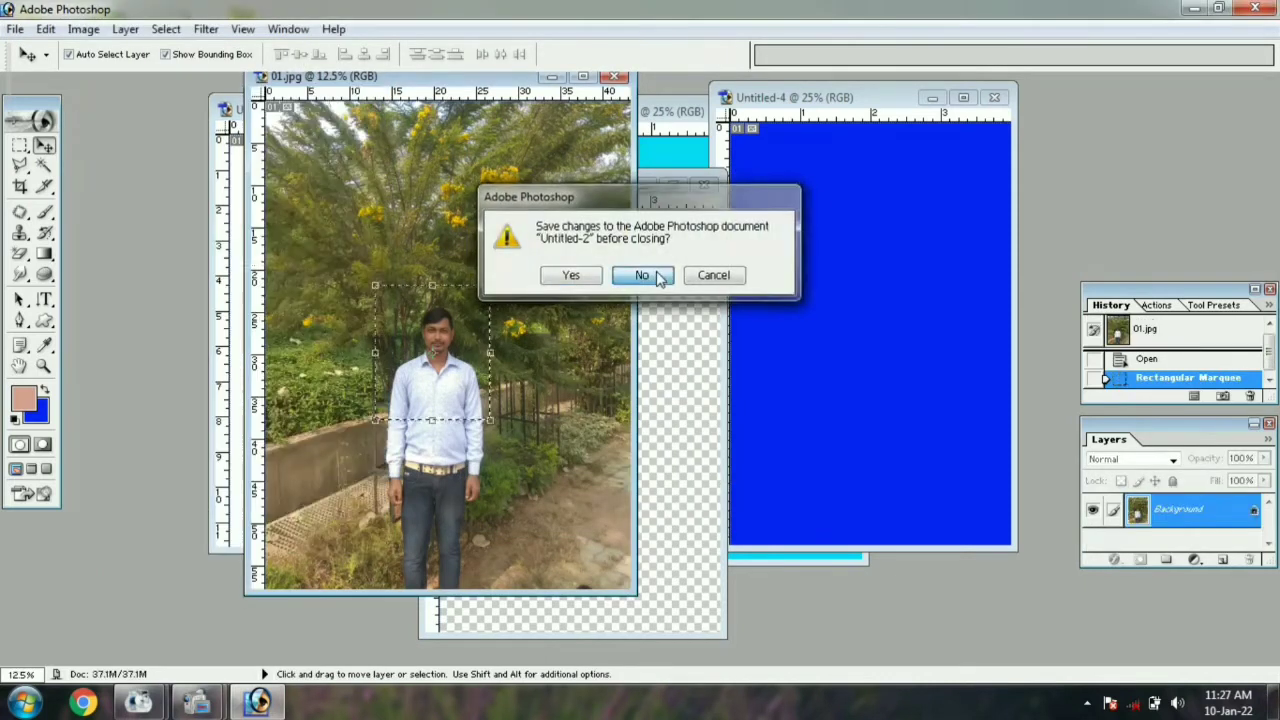
pyautogui.click(15, 30)
pyautogui.click(35, 73)
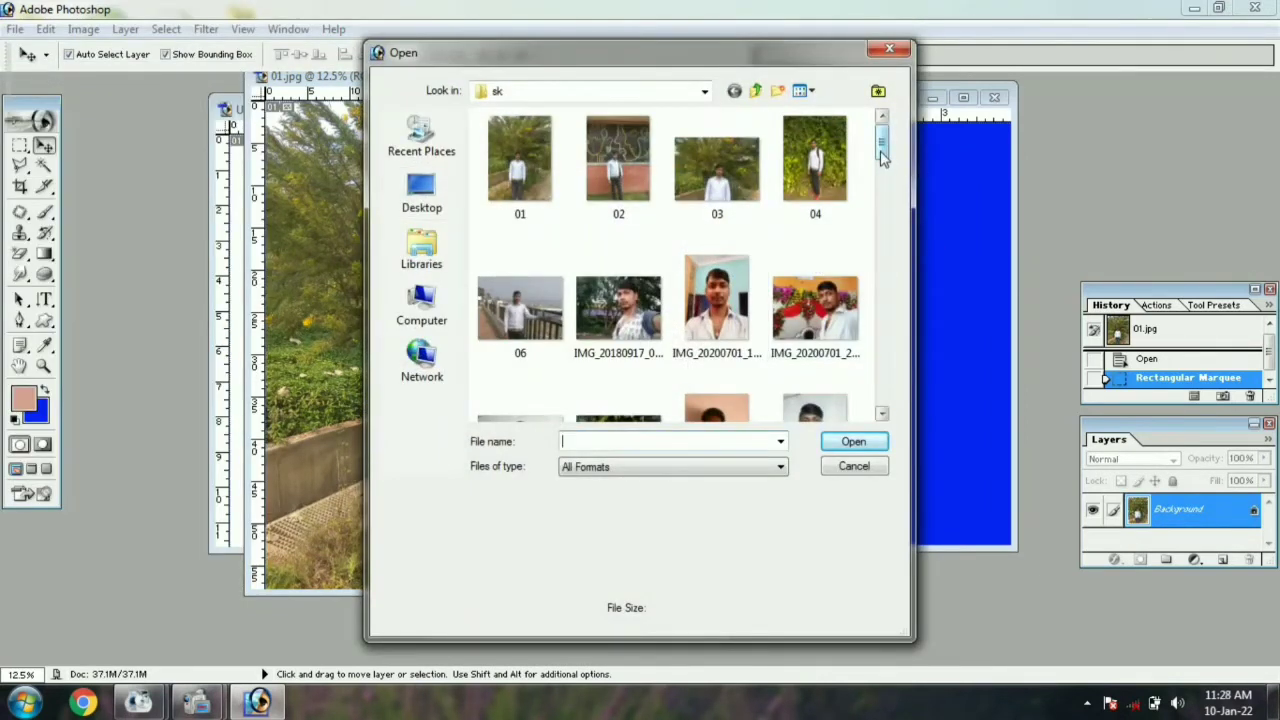
pyautogui.scroll(-5, 880, 200)
pyautogui.scroll(-6, 873, 241)
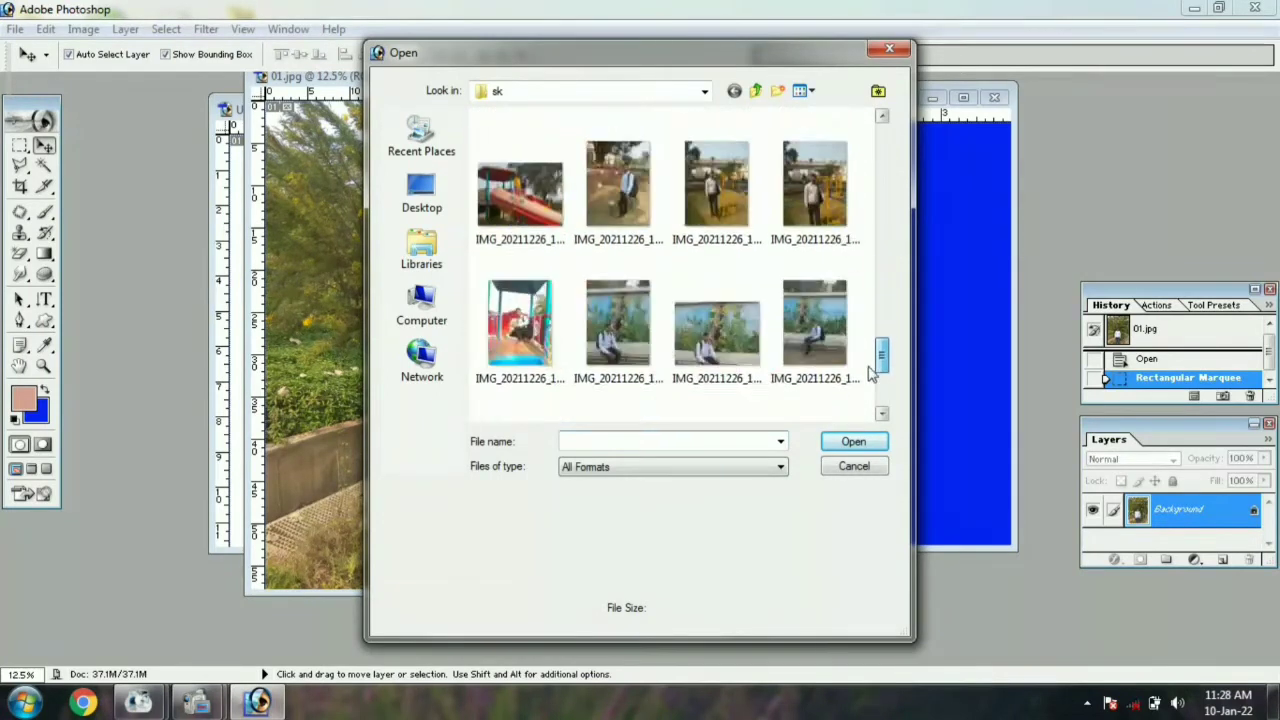
pyautogui.click(737, 385)
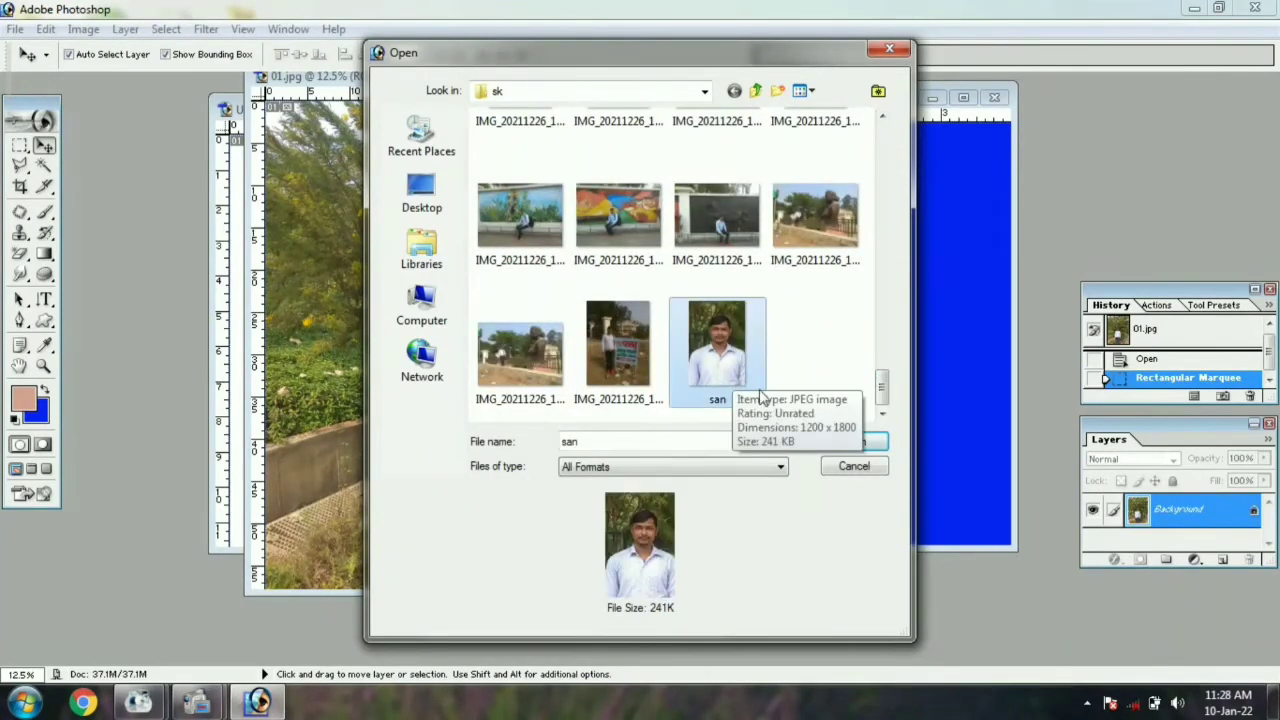
pyautogui.click(853, 441)
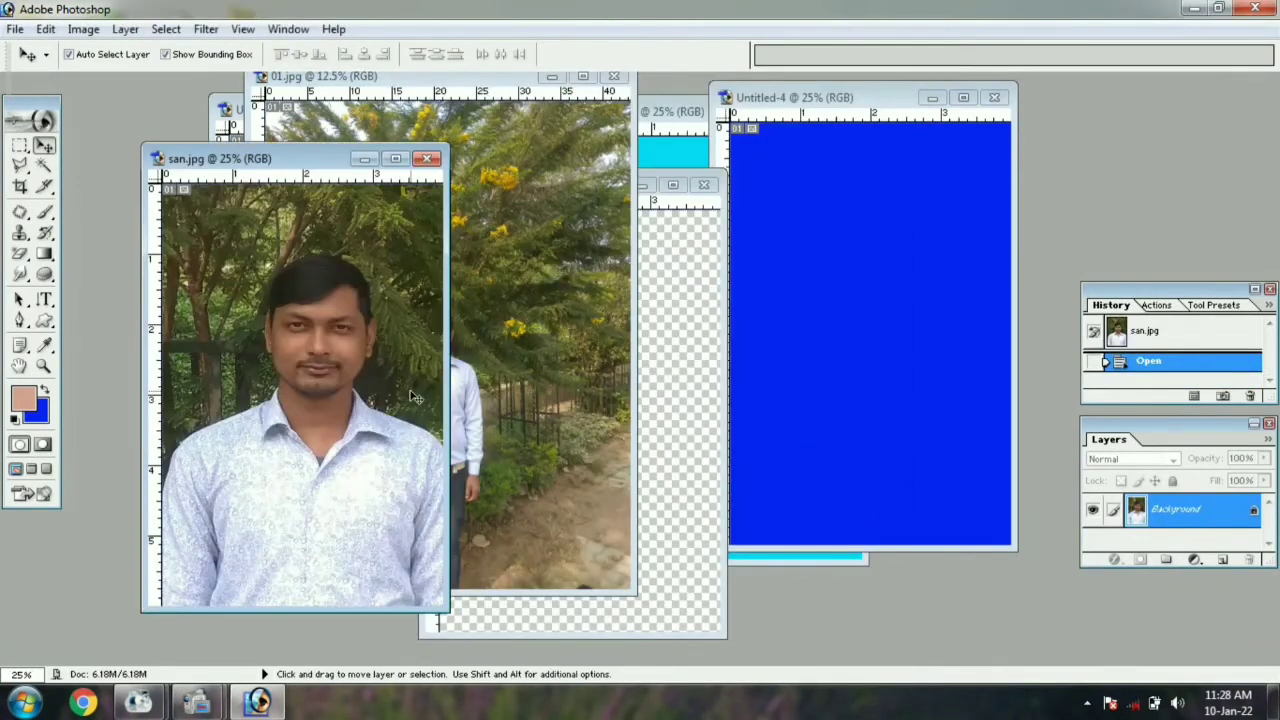
# Save san.jpg as a separate JPEG under the subject's first name at quality 5, and close the image
pyautogui.click(14, 30)
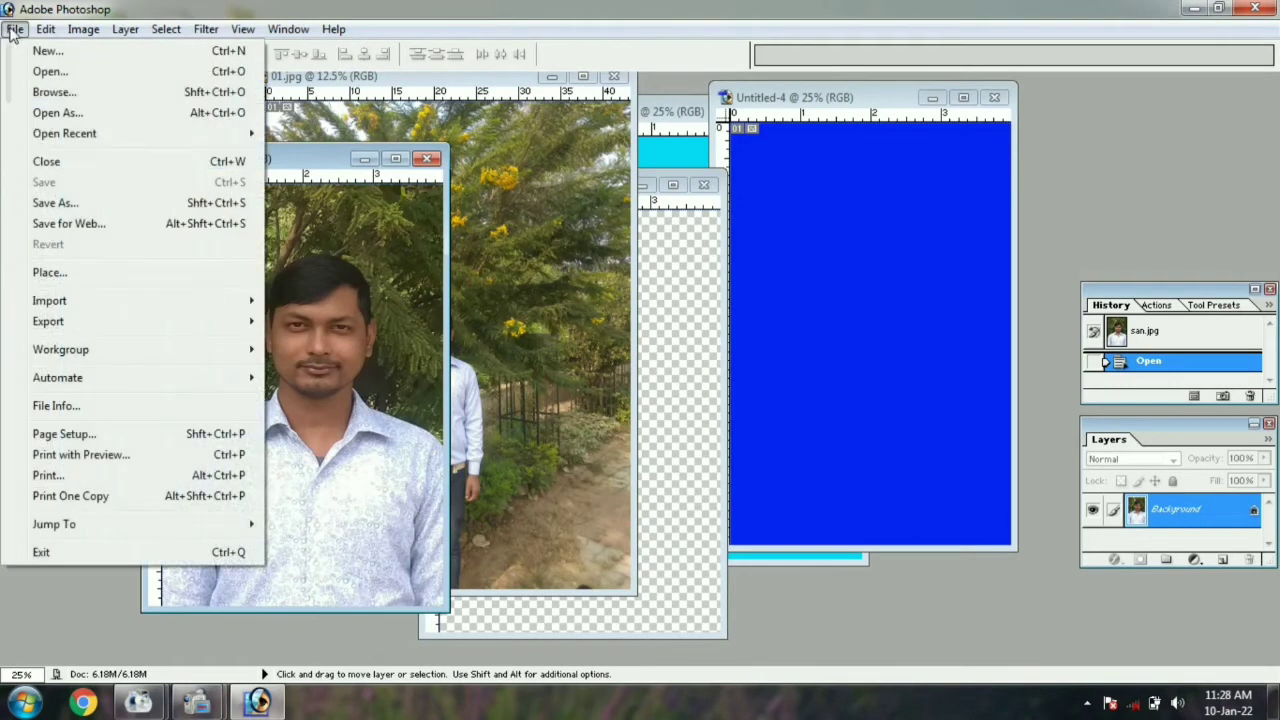
pyautogui.click(55, 203)
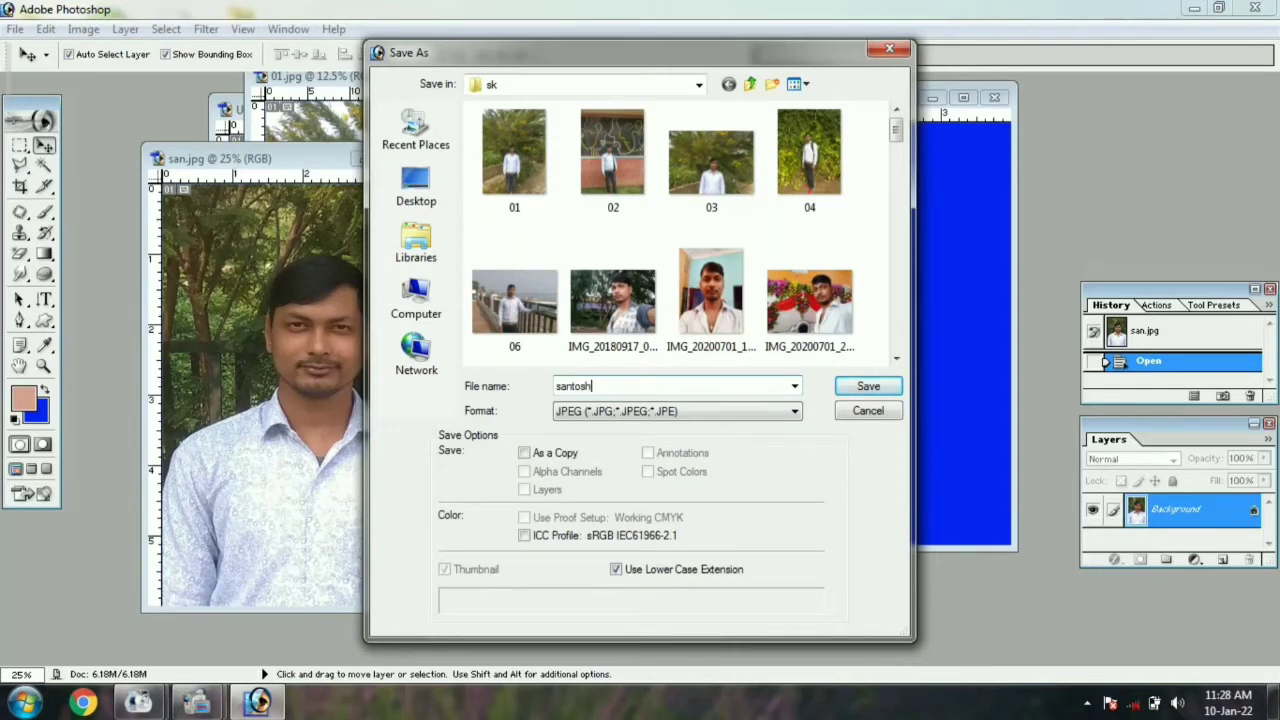
pyautogui.click(867, 386)
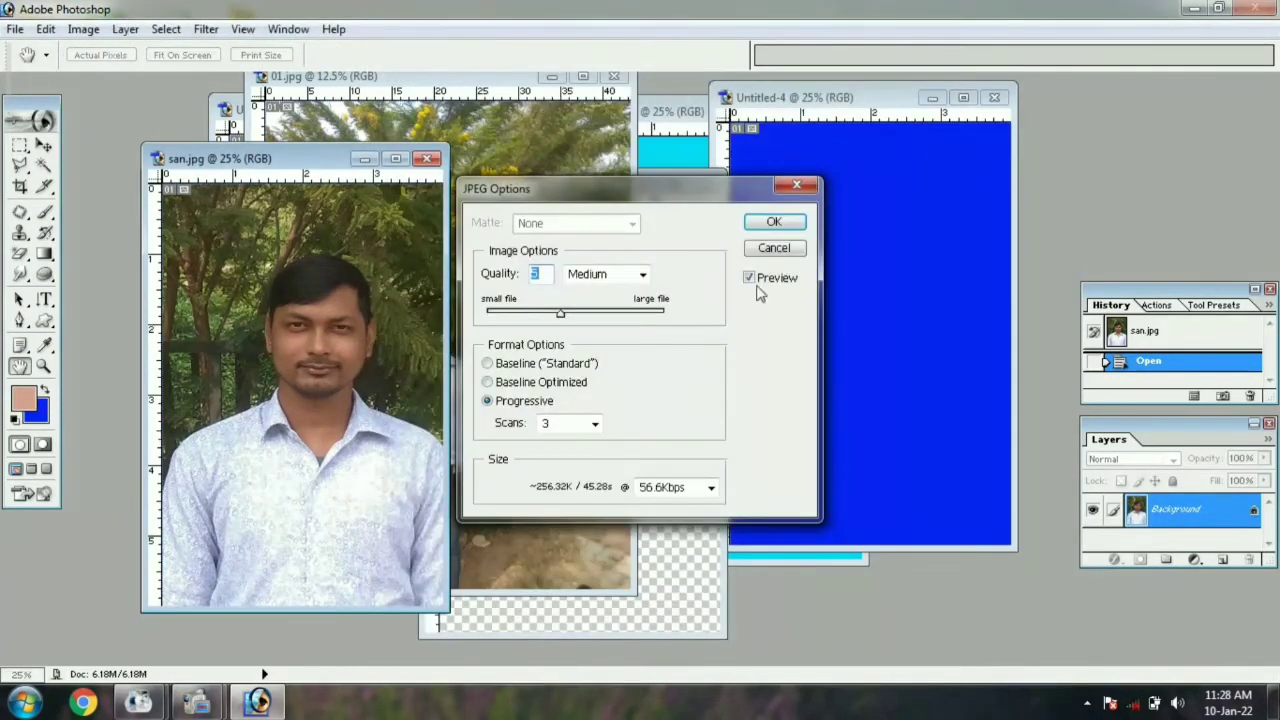
pyautogui.click(773, 222)
pyautogui.press('v')
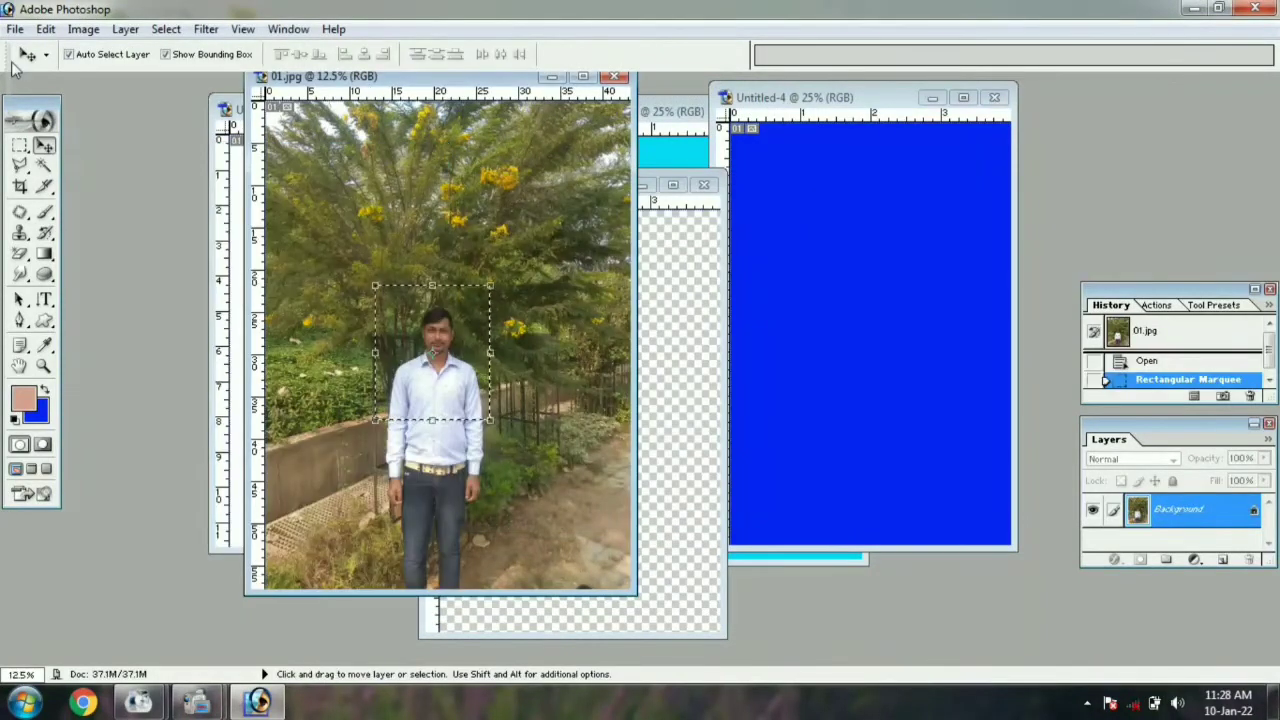
# Open the JPEG named with the subject's first name, at the end of the sk folder
pyautogui.click(15, 29)
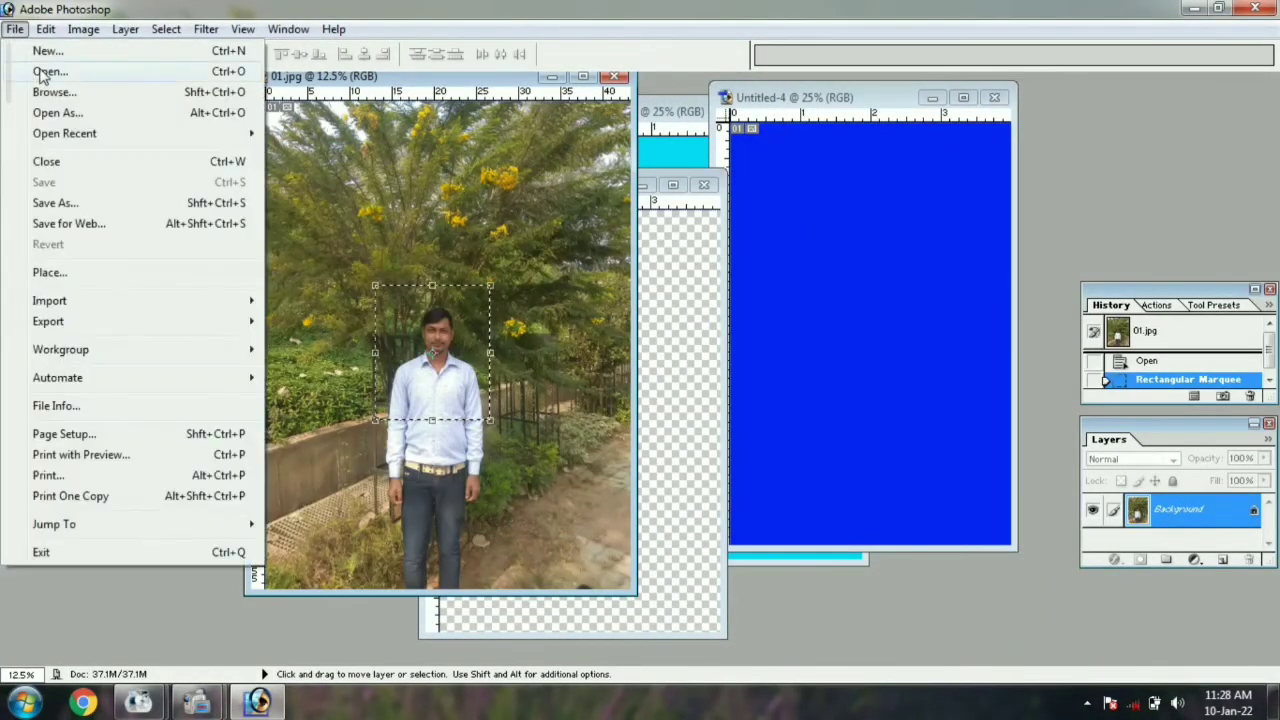
pyautogui.click(45, 72)
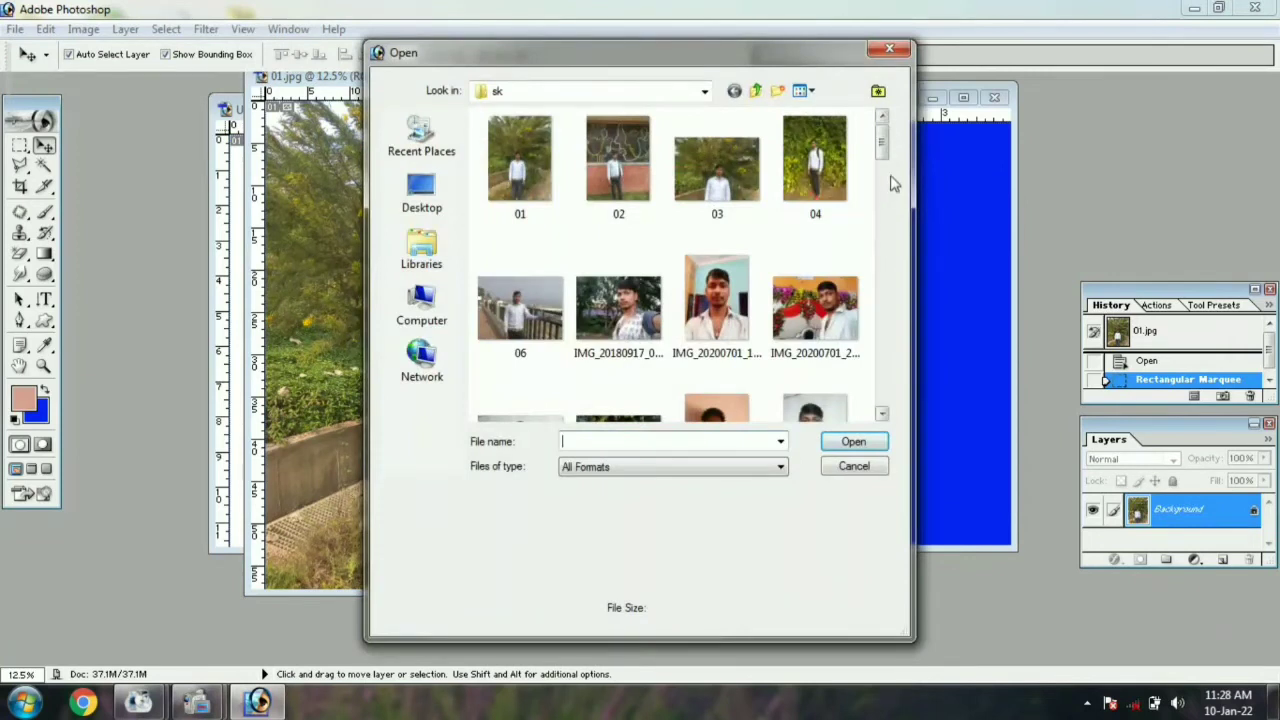
pyautogui.moveTo(885, 150); pyautogui.dragTo(885, 410)
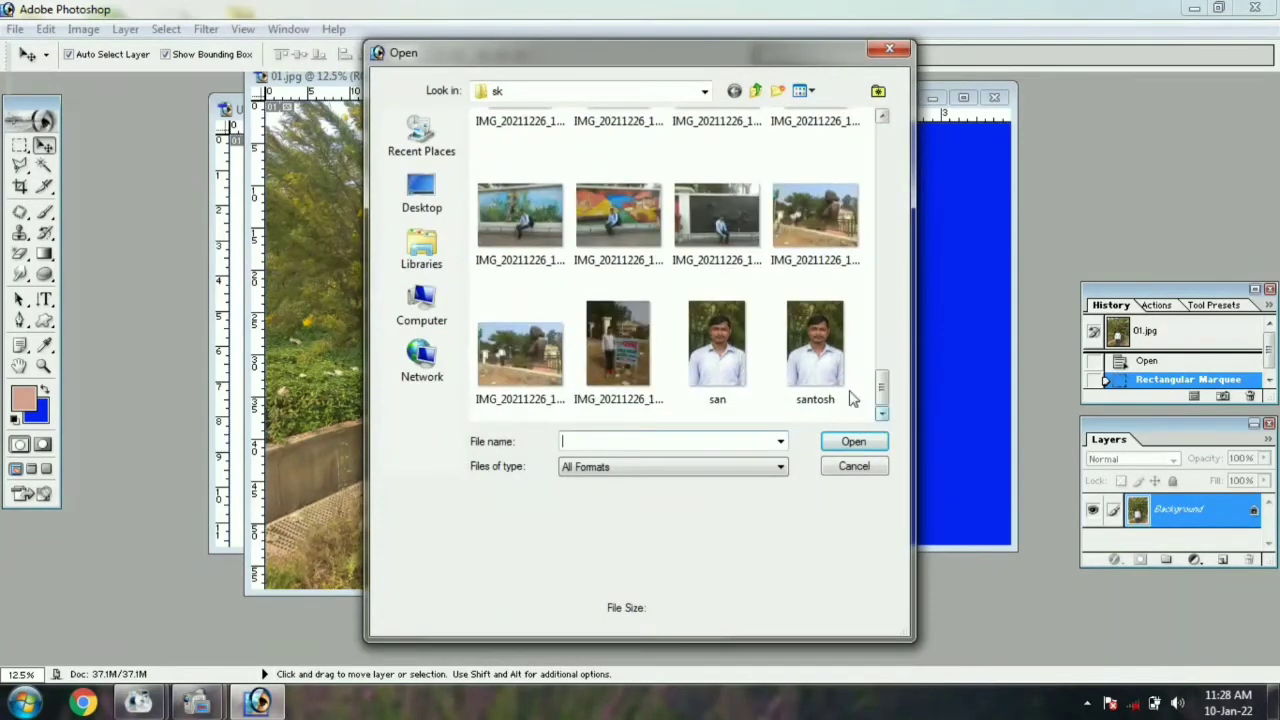
pyautogui.click(825, 360)
pyautogui.click(853, 441)
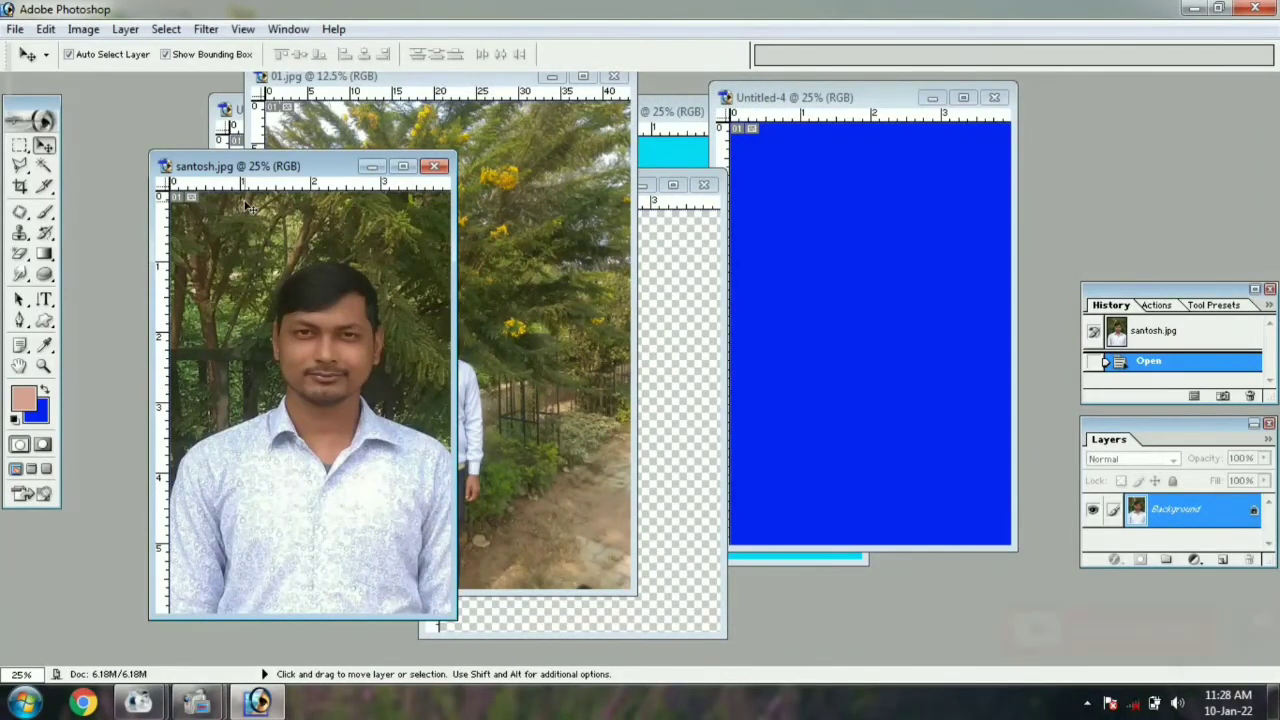
# Set the page setup's paper size to A4 in portrait orientation
pyautogui.click(15, 28)
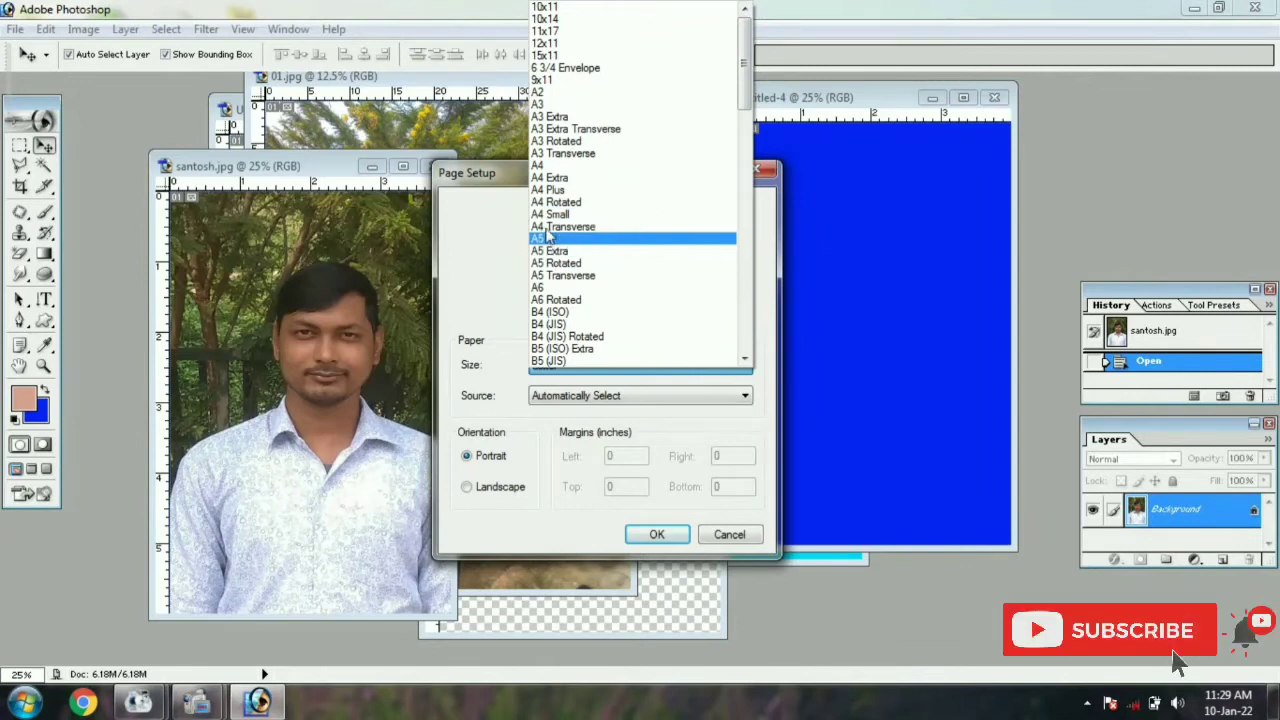
pyautogui.click(541, 165)
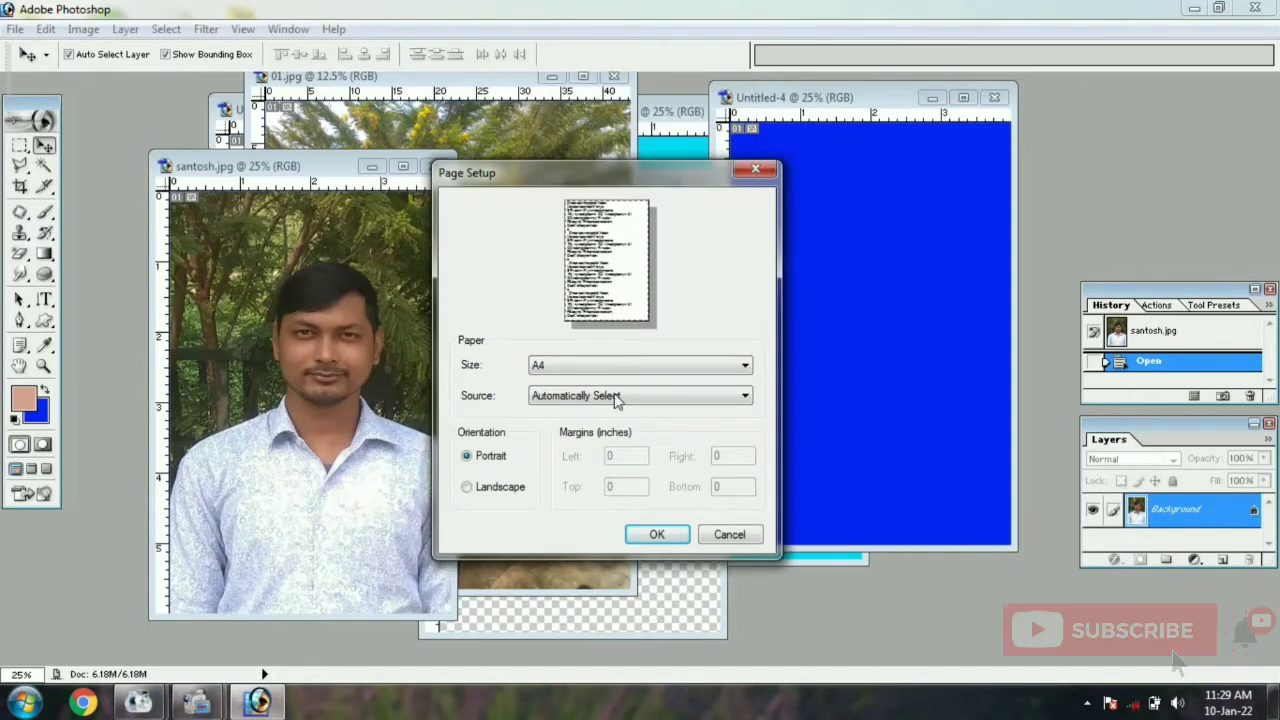
pyautogui.click(657, 534)
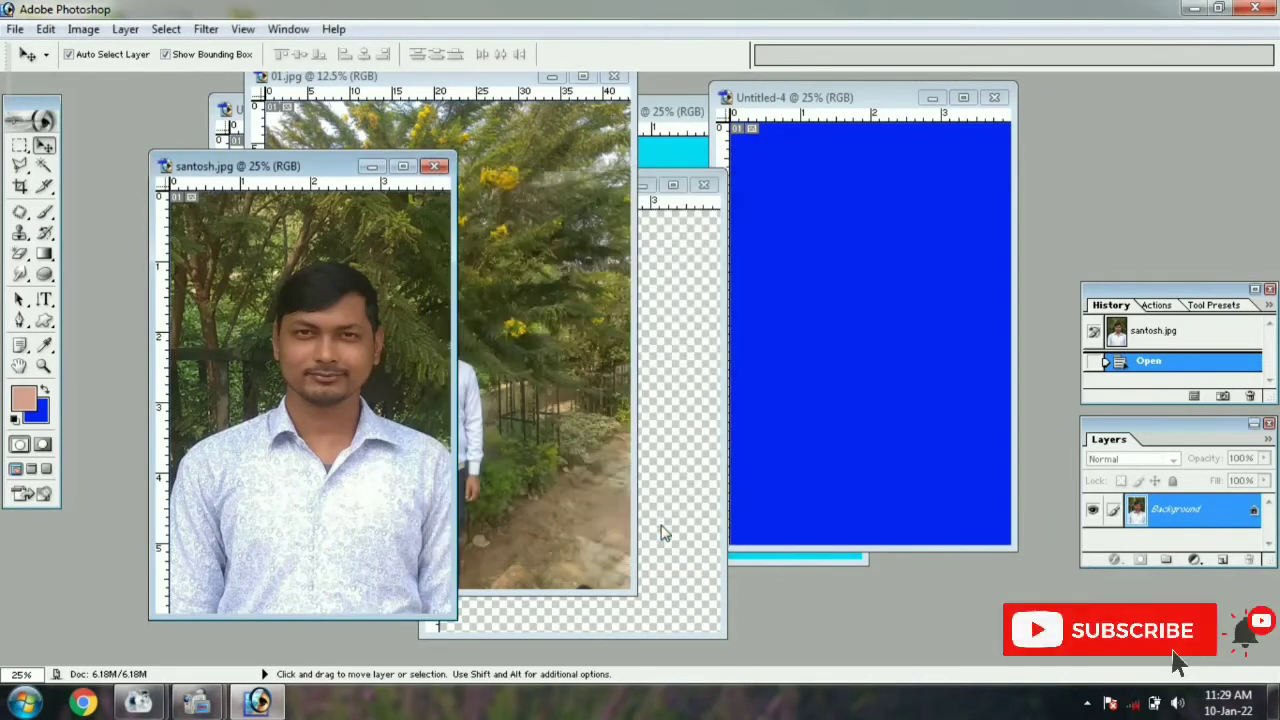
# Start the Picture Package automation for the open portrait photo
pyautogui.click(15, 29)
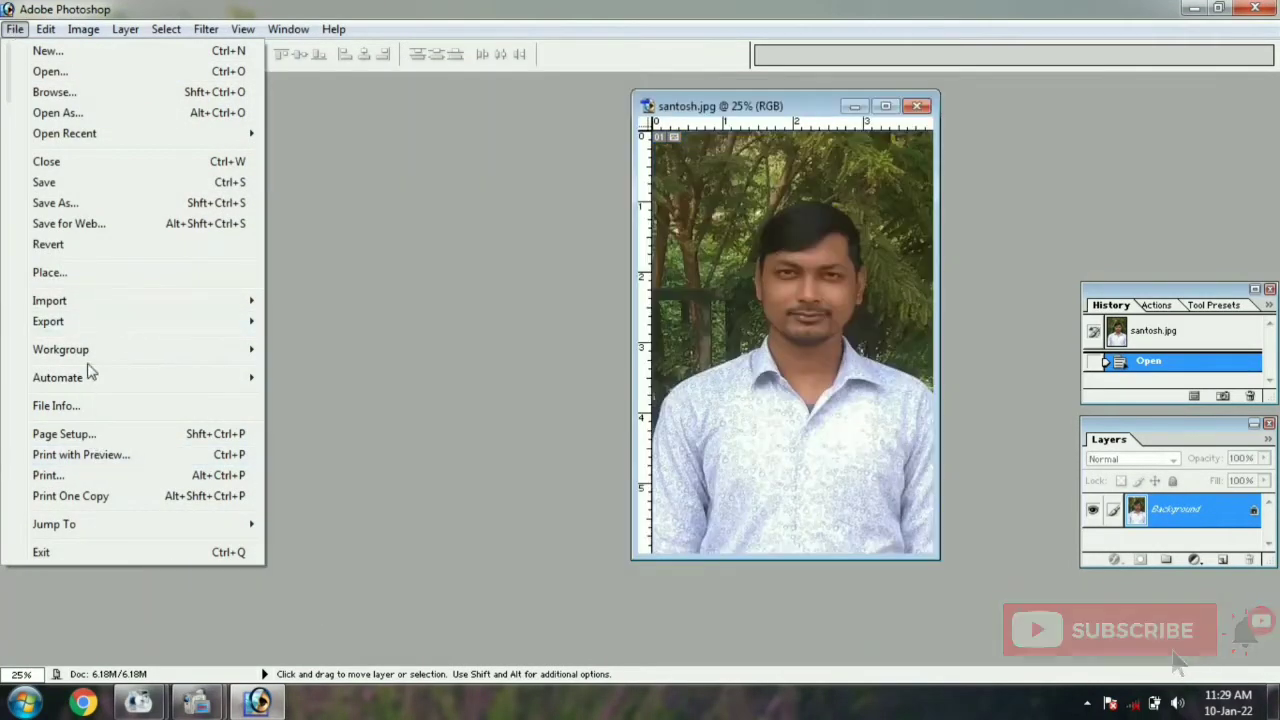
pyautogui.moveTo(80, 380)
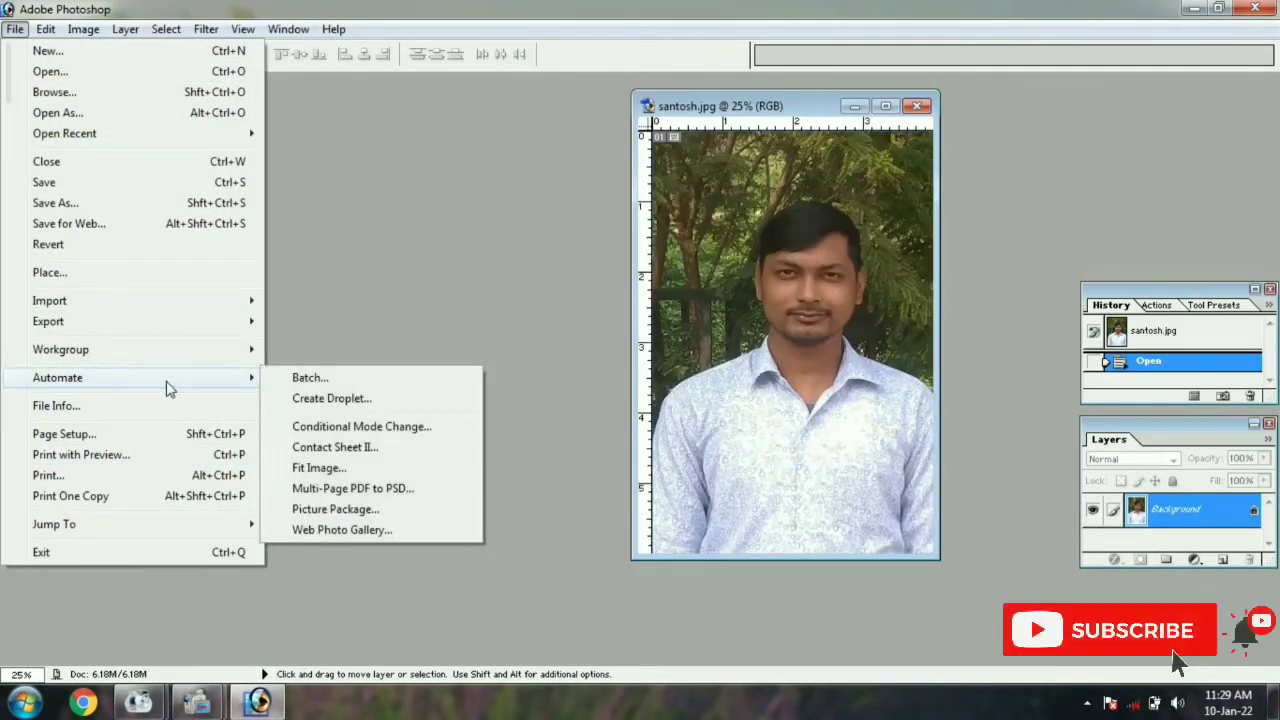
pyautogui.click(335, 509)
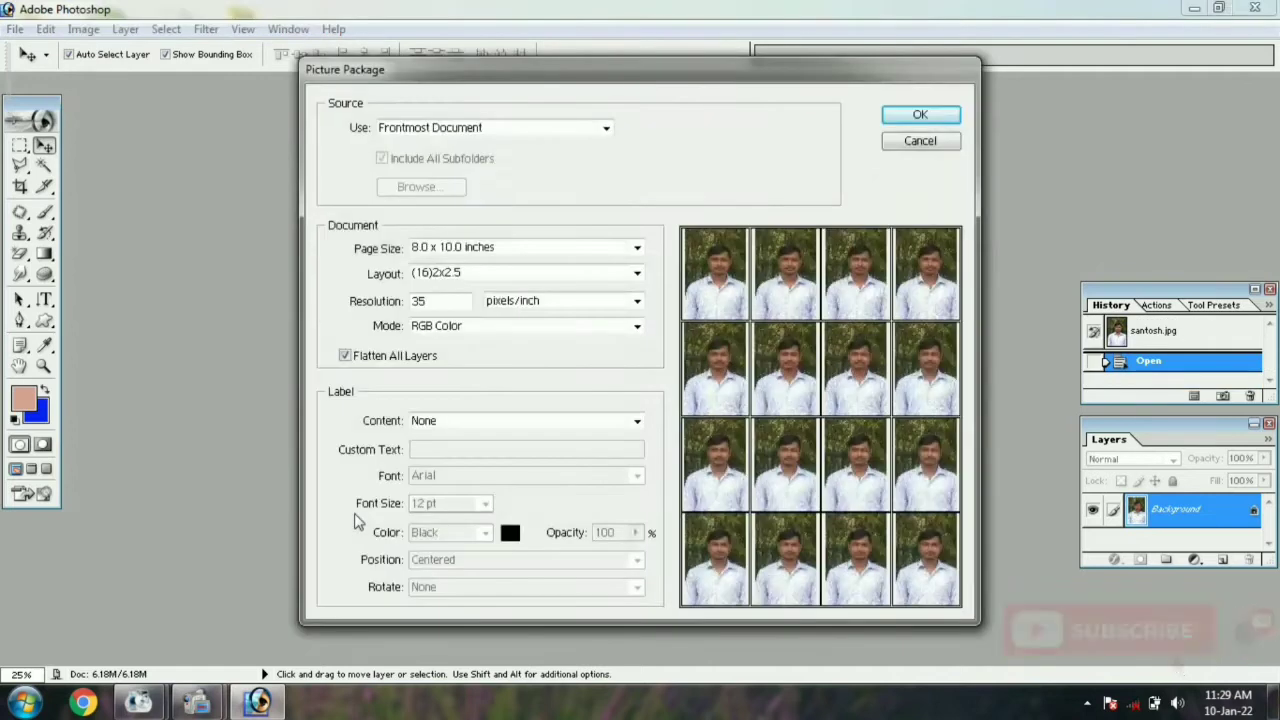
# Try other Picture Package layouts, including (1)5x7 (8)2x2.5 and (1)5x7 (4)2.5x3.5
pyautogui.click(442, 273)
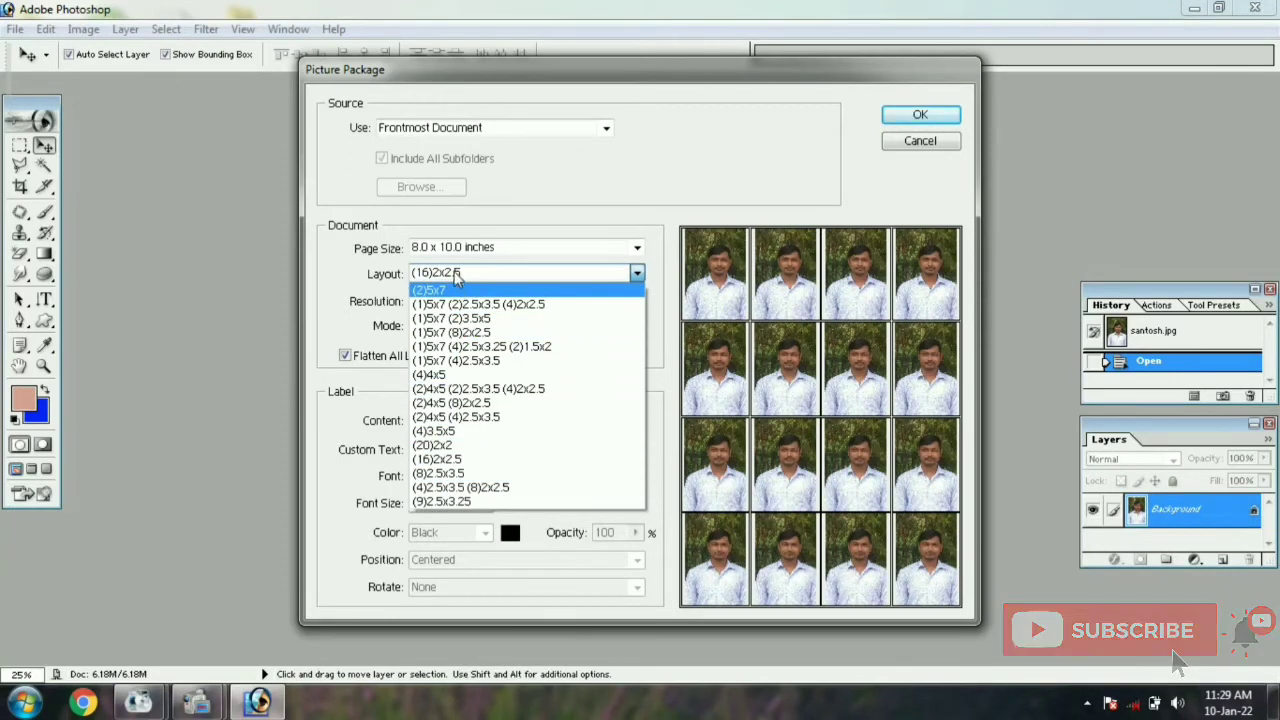
pyautogui.click(455, 333)
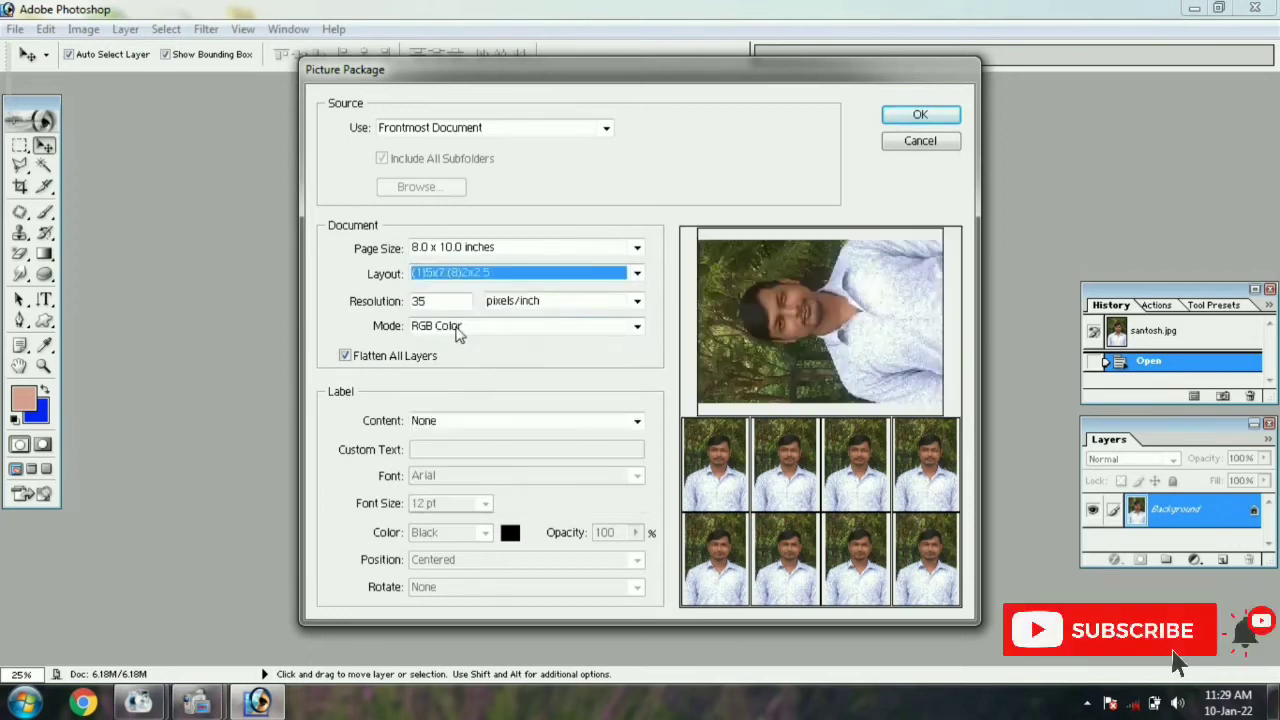
pyautogui.click(494, 273)
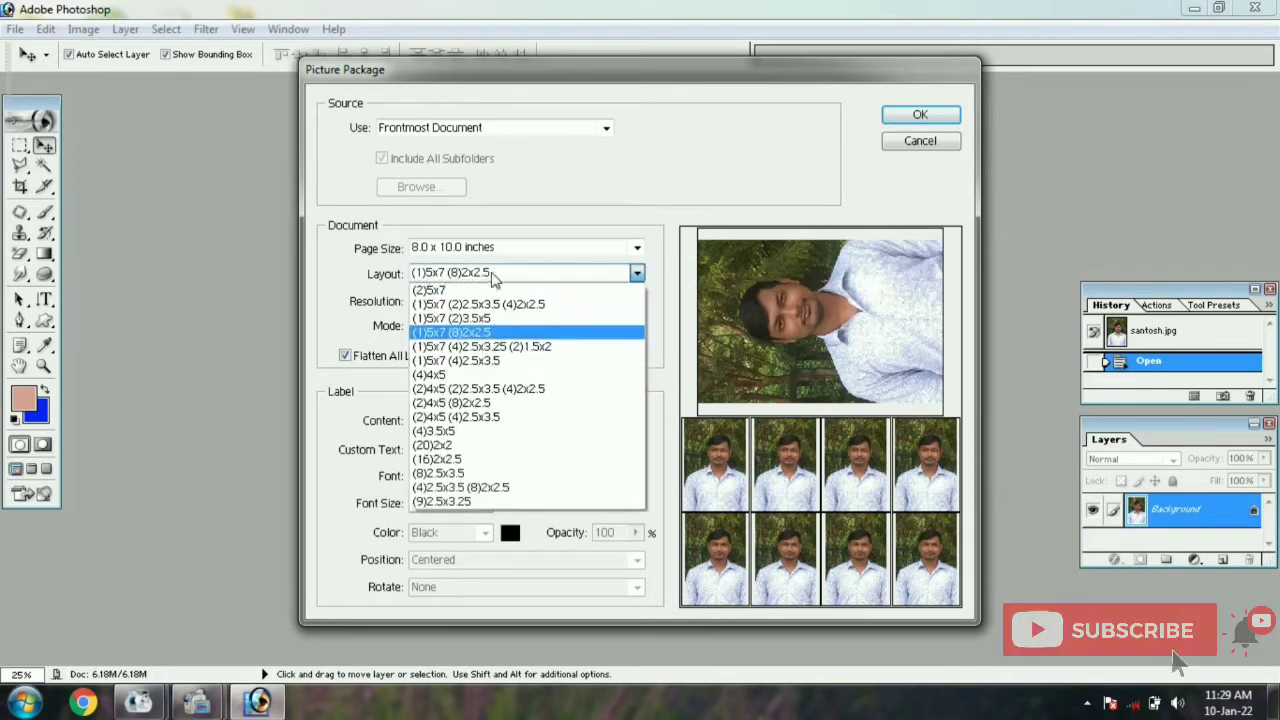
pyautogui.click(478, 362)
pyautogui.click(494, 278)
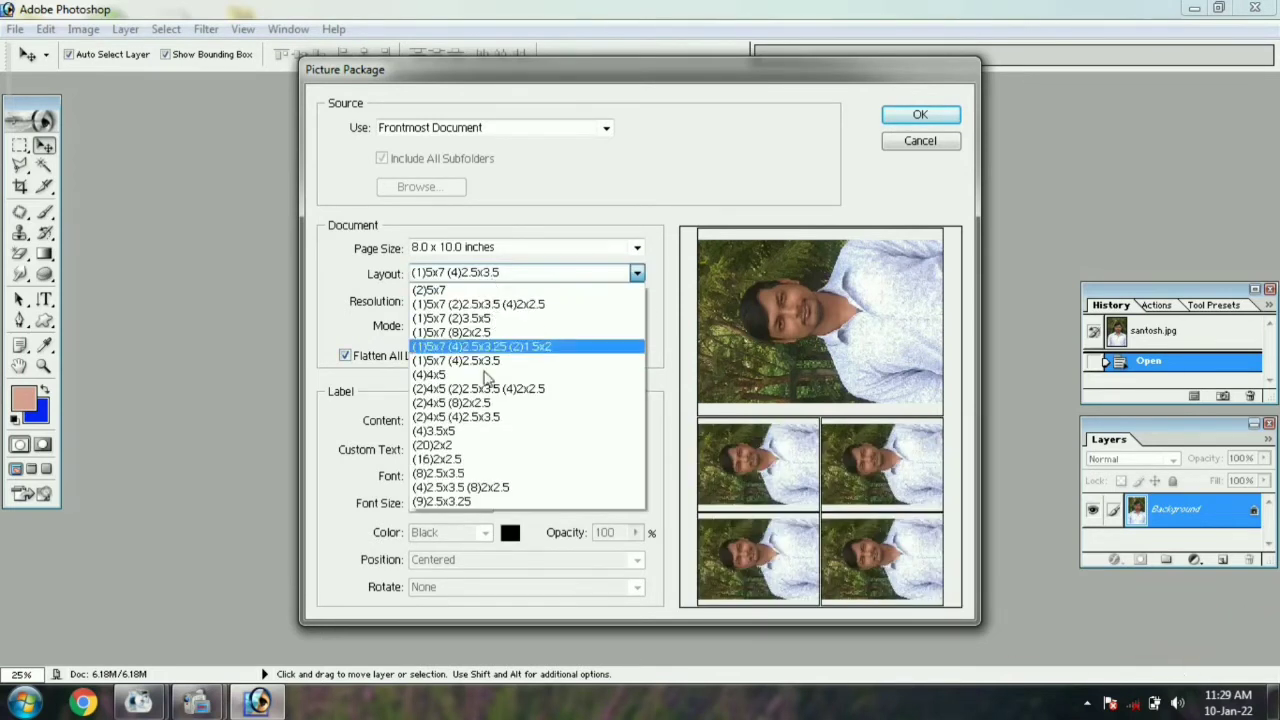
pyautogui.click(482, 396)
# Generate the 8.0 x 10.0 inch picture package with the (16)2x2.5 layout and bring the source portrait back to the front
pyautogui.click(494, 275)
pyautogui.click(474, 460)
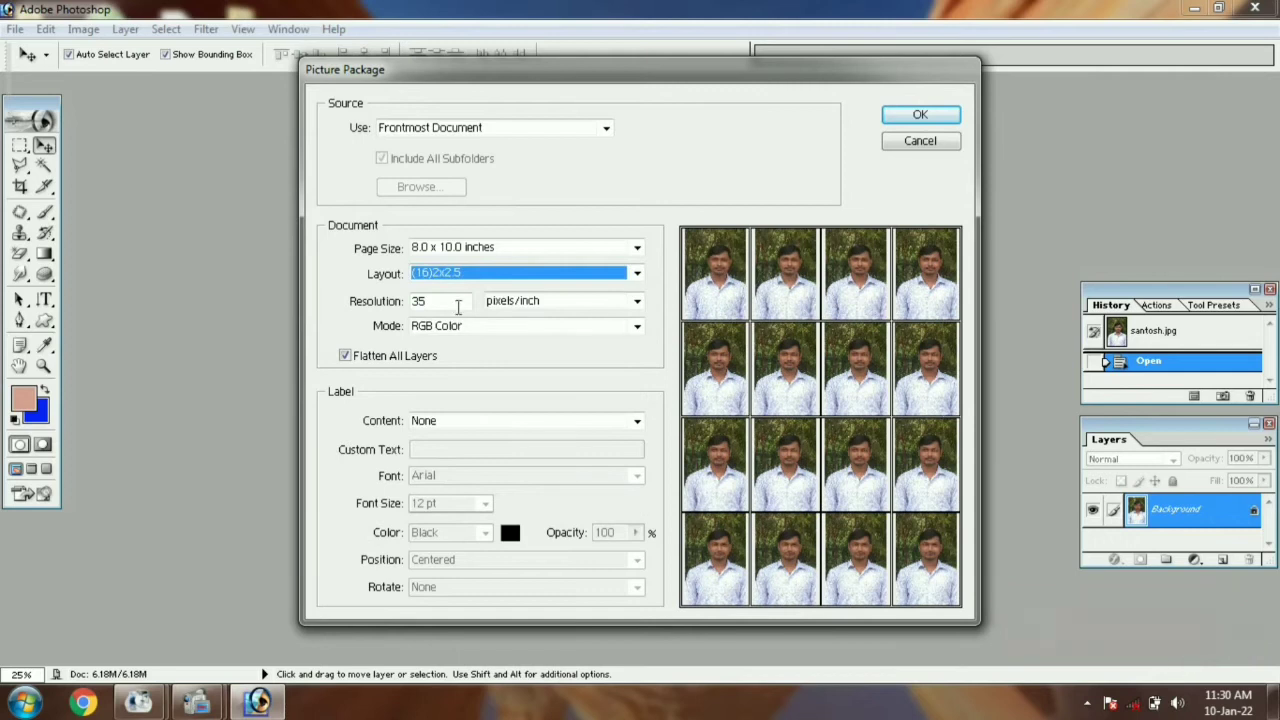
pyautogui.click(905, 117)
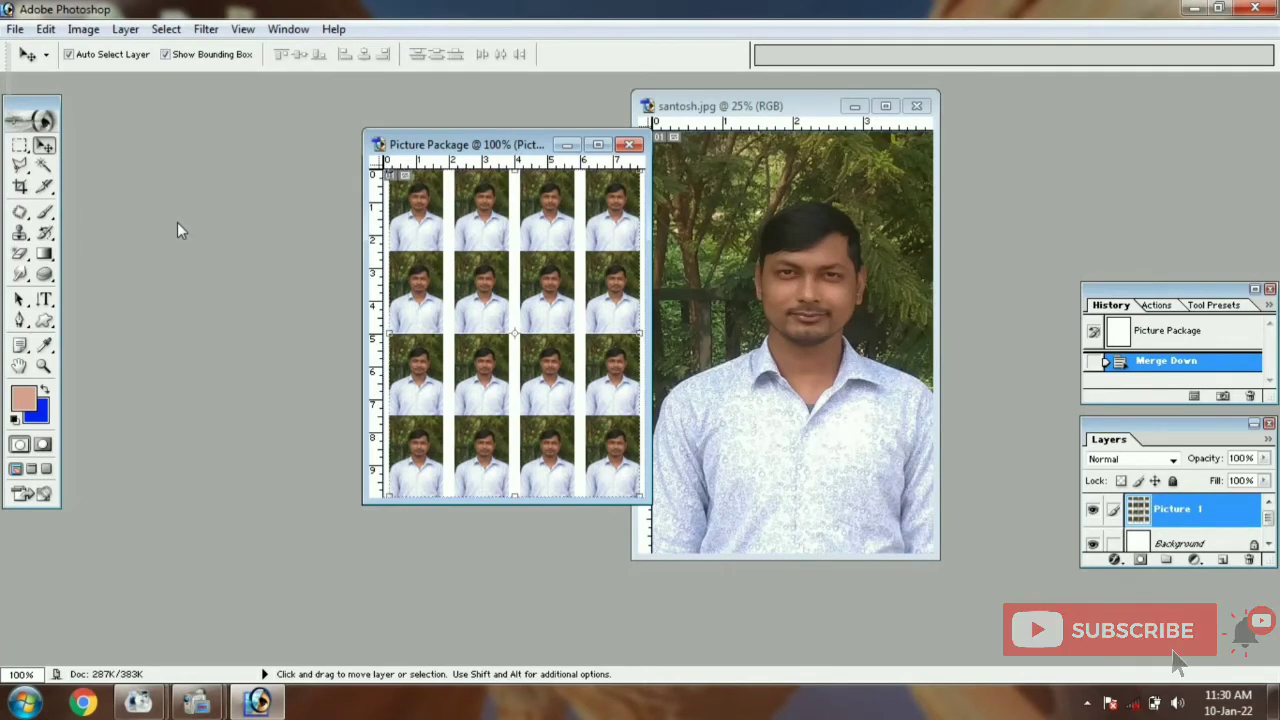
pyautogui.click(720, 256)
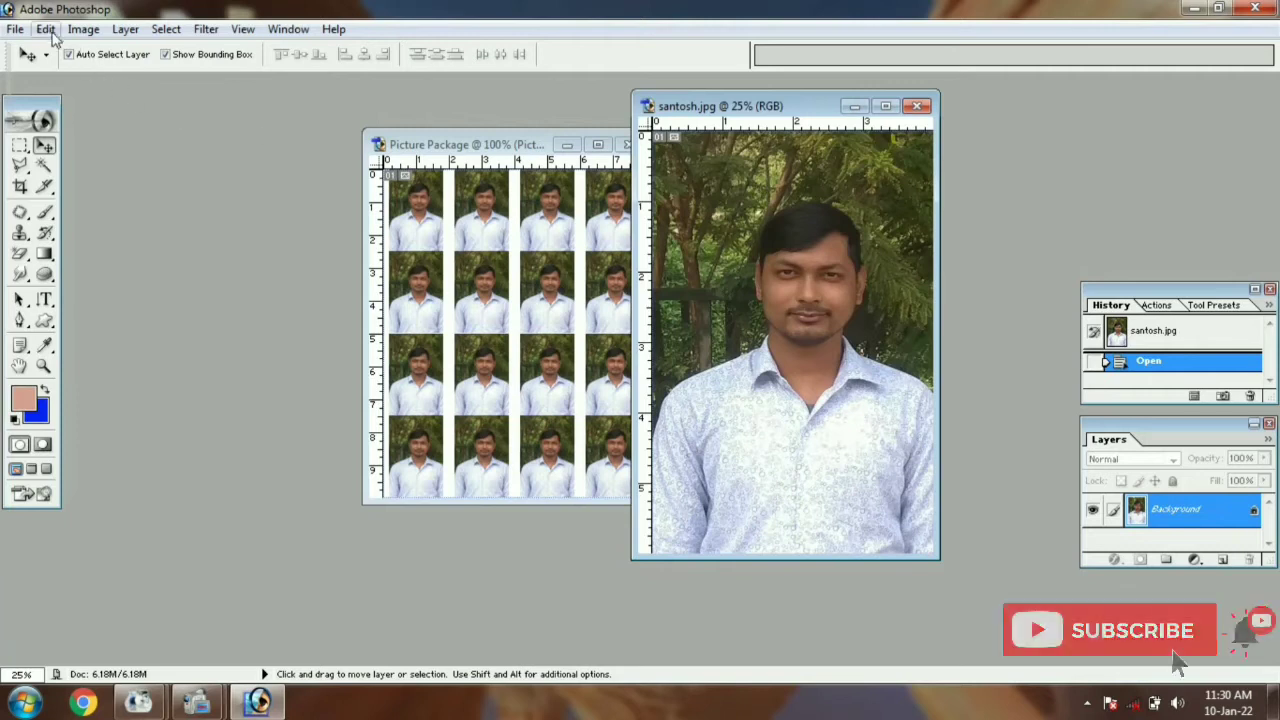
# Generate a second picture package from the frontmost portrait on an 8.0 x 10.0 inch page with the (9)2.5x3.25 layout
pyautogui.click(15, 29)
pyautogui.moveTo(55, 380)
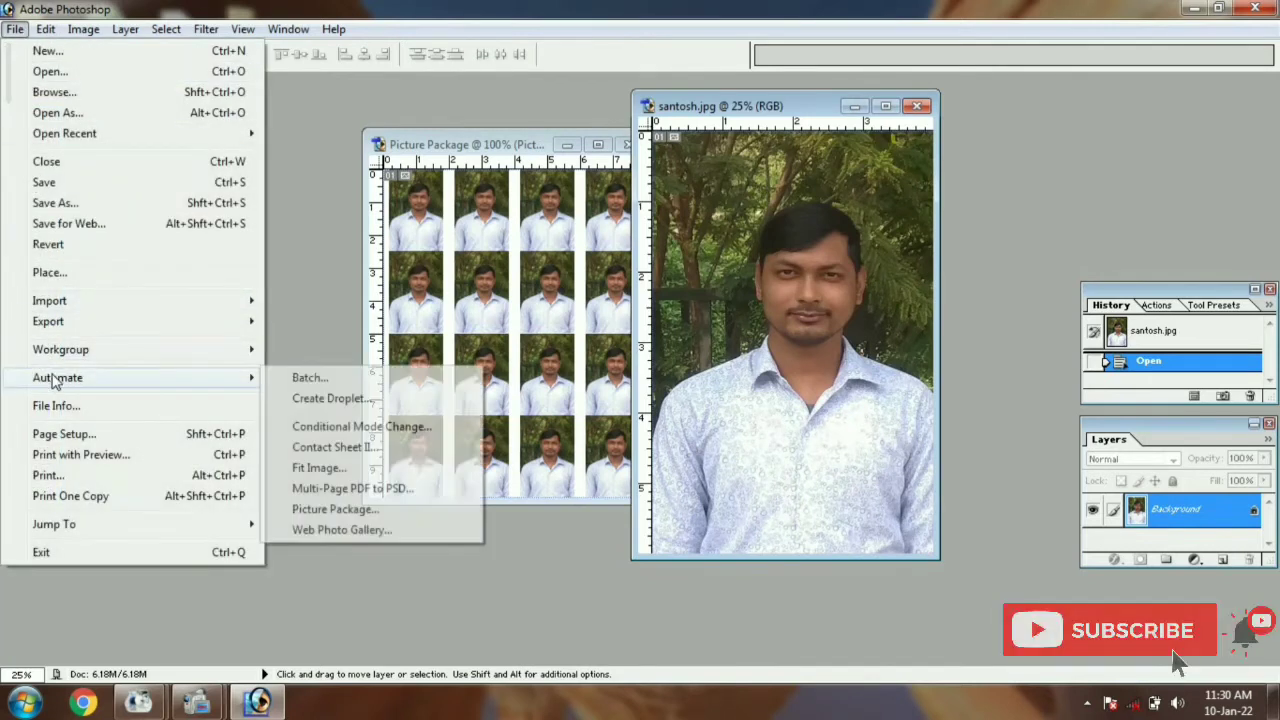
pyautogui.click(343, 509)
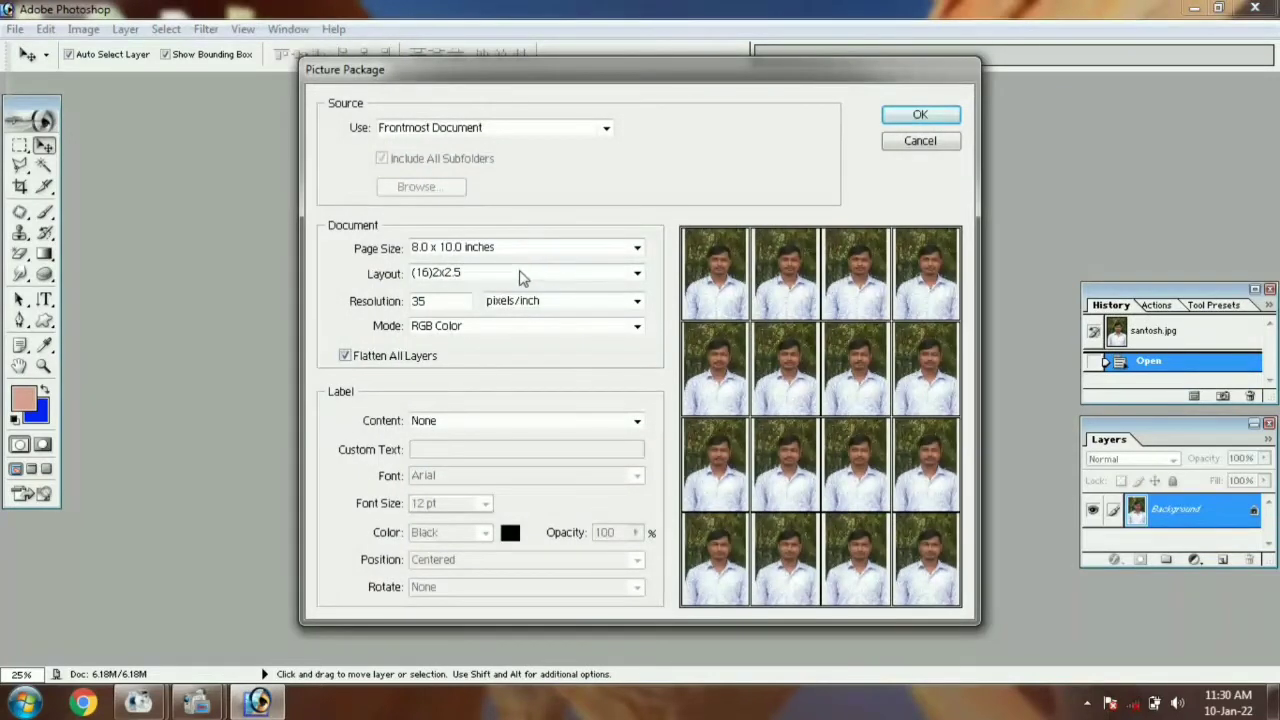
pyautogui.click(520, 272)
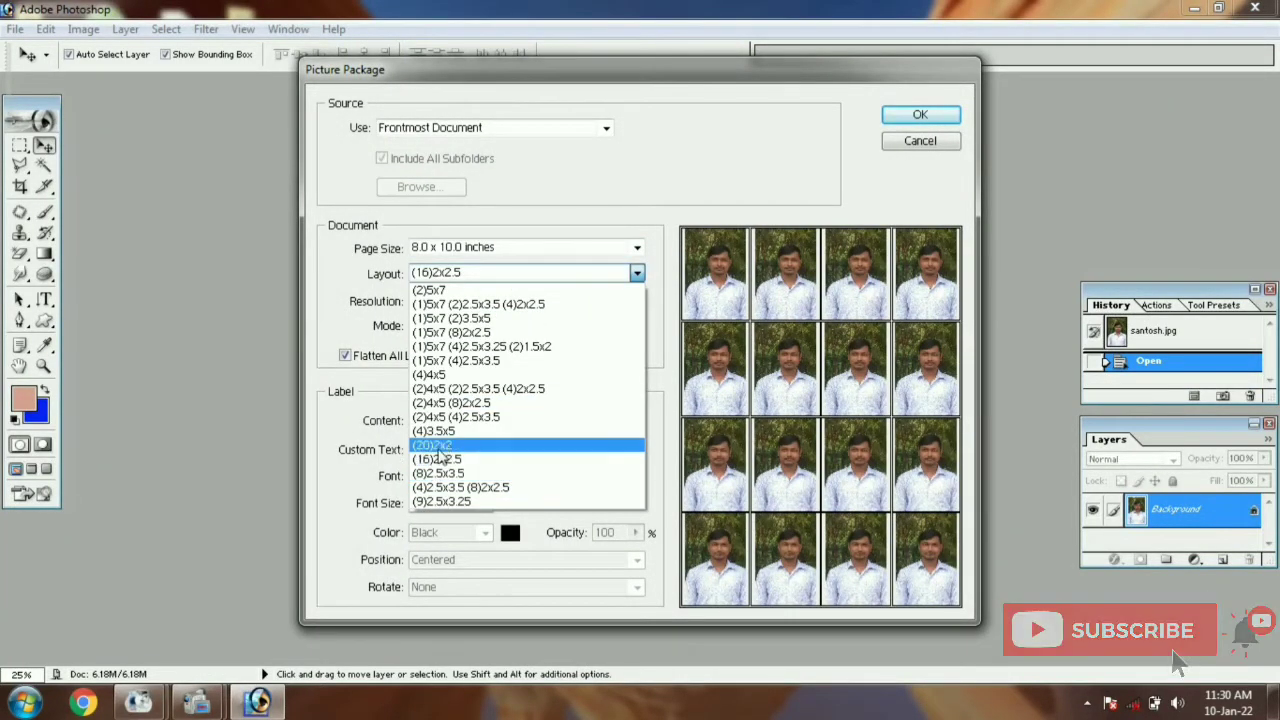
pyautogui.click(441, 502)
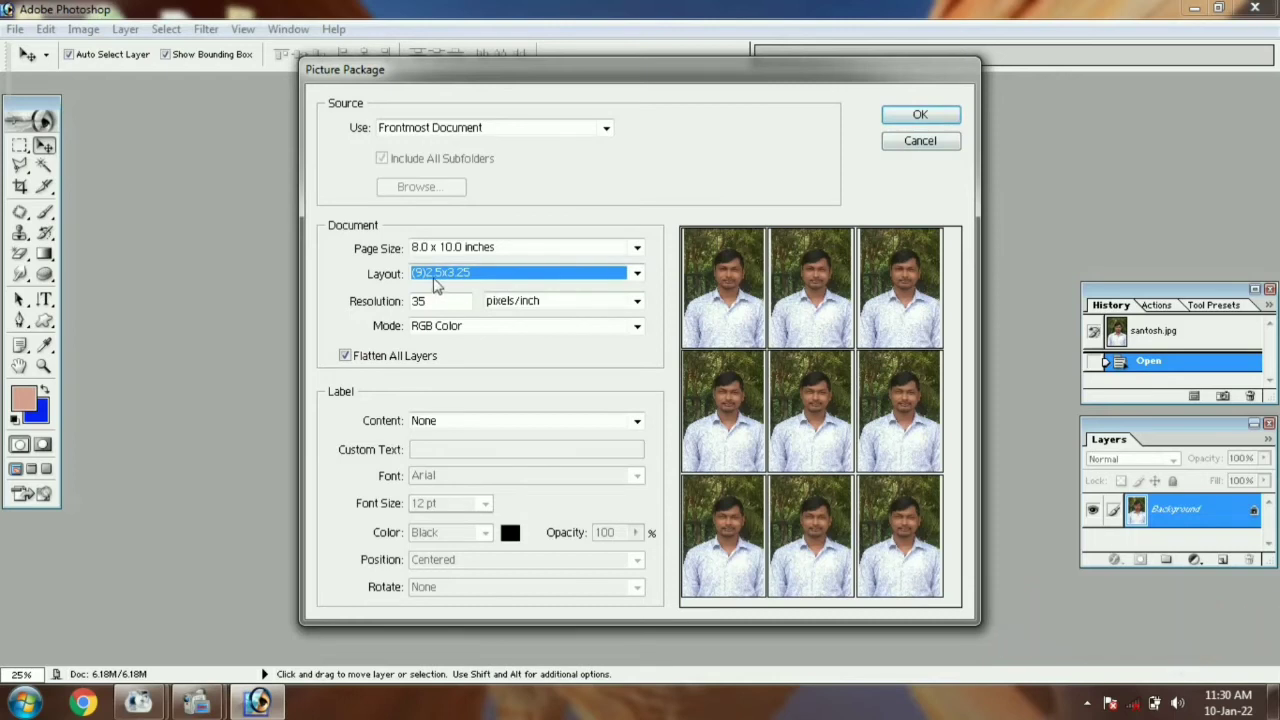
pyautogui.click(905, 116)
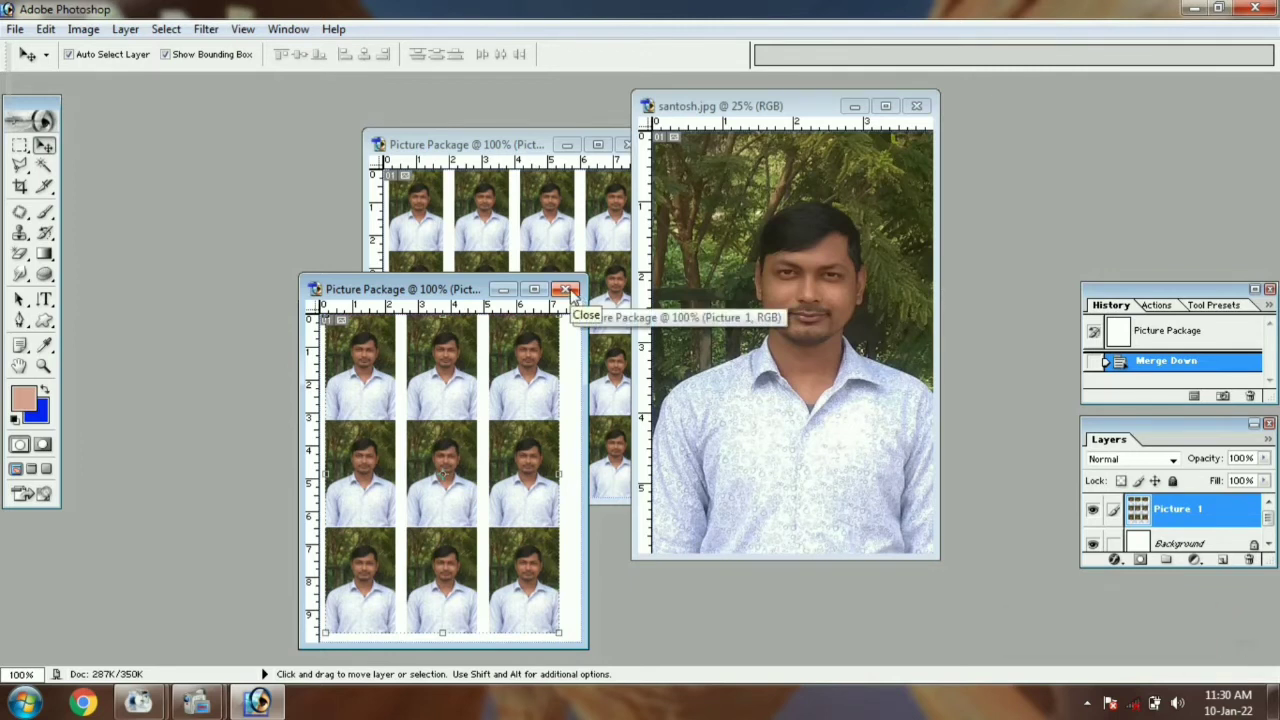
# Print one copy of the nine-photo picture package to the Send To OneNote 2010 printer, checking the printer properties first
pyautogui.click(15, 29)
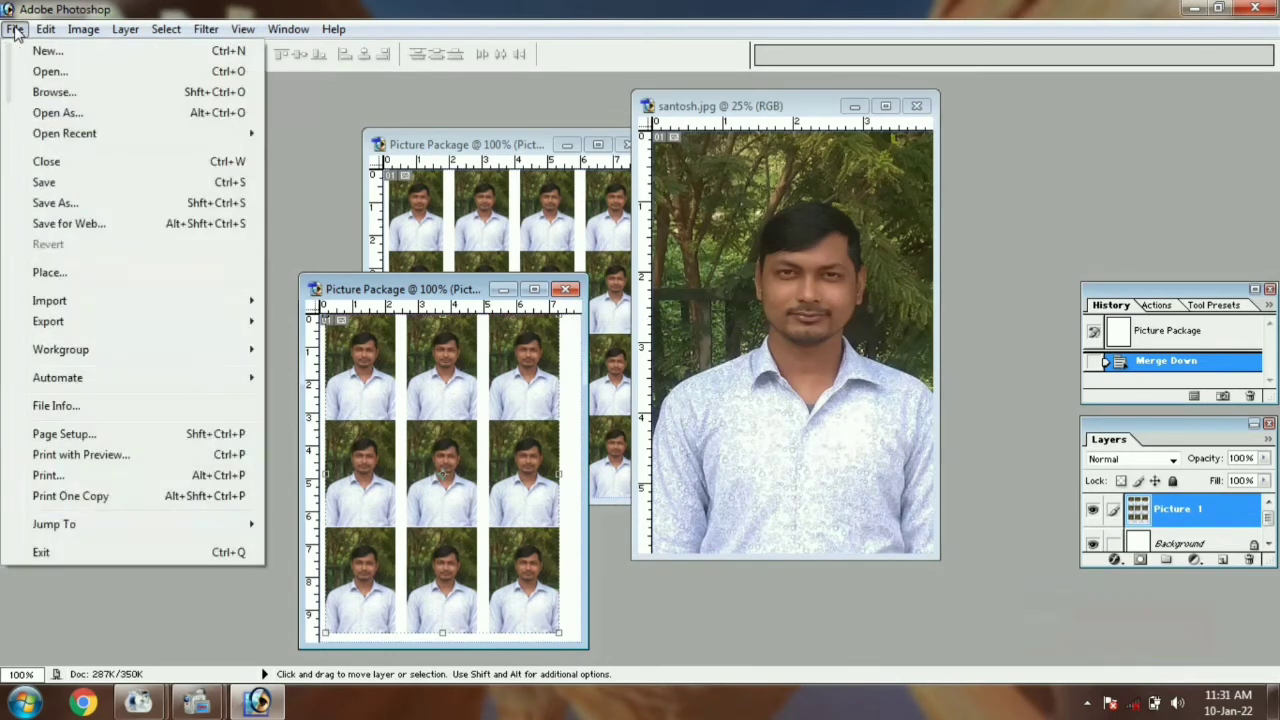
pyautogui.click(72, 458)
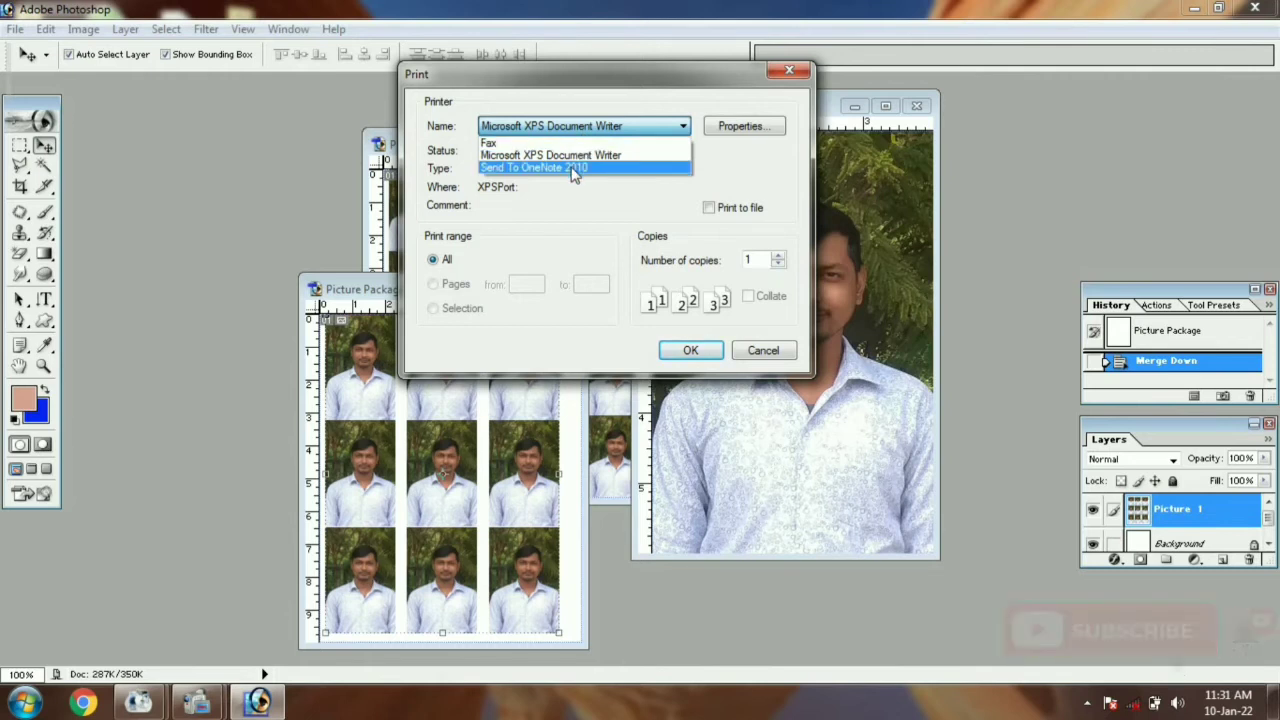
pyautogui.click(575, 169)
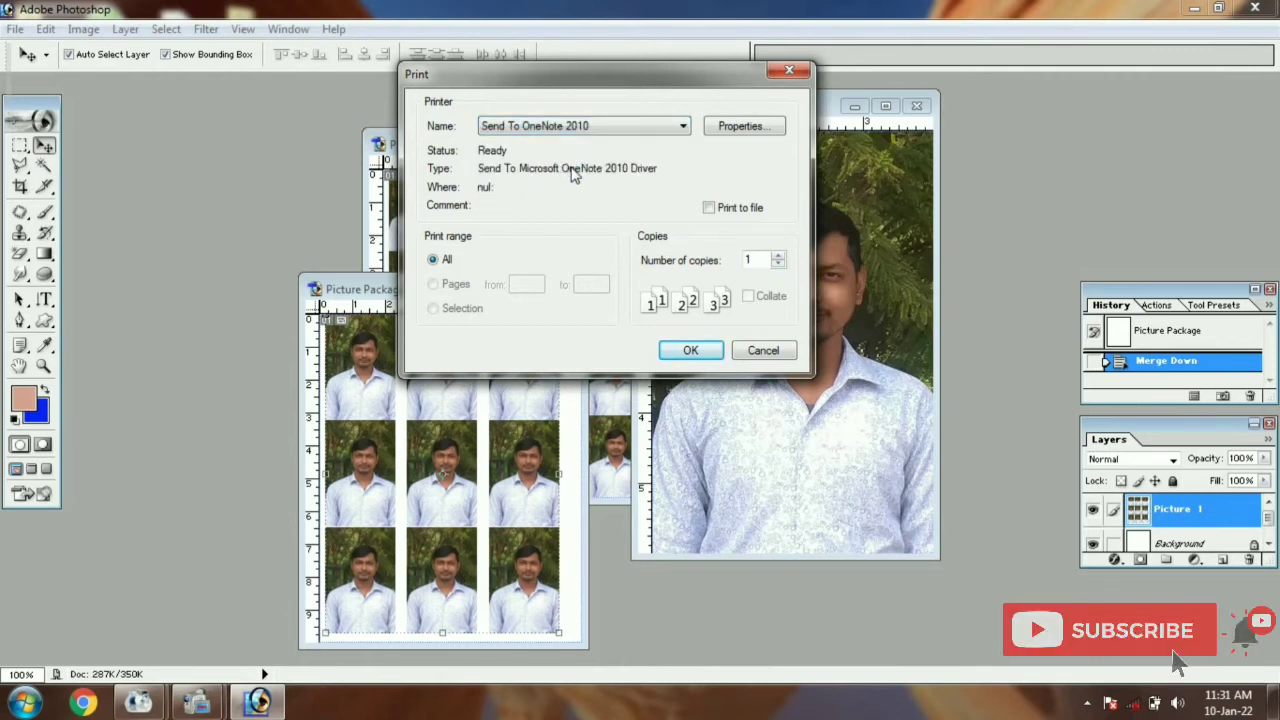
pyautogui.click(578, 128)
pyautogui.click(575, 169)
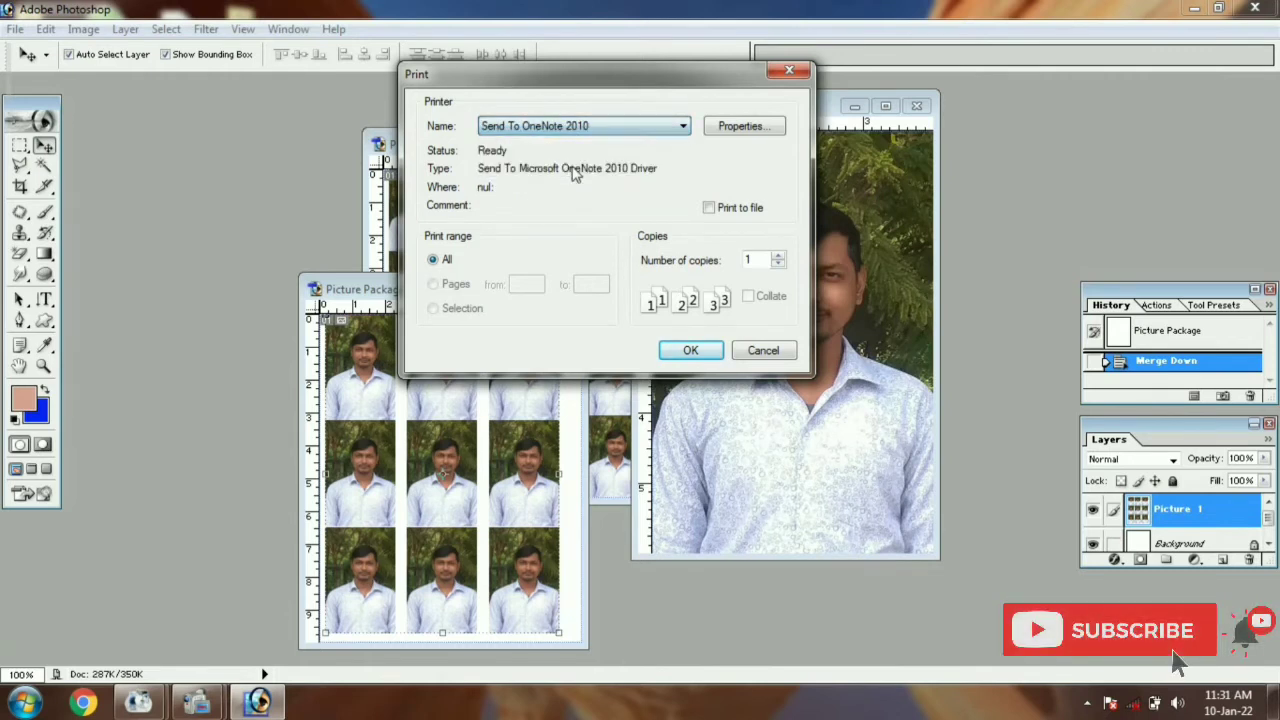
pyautogui.click(742, 126)
pyautogui.click(805, 504)
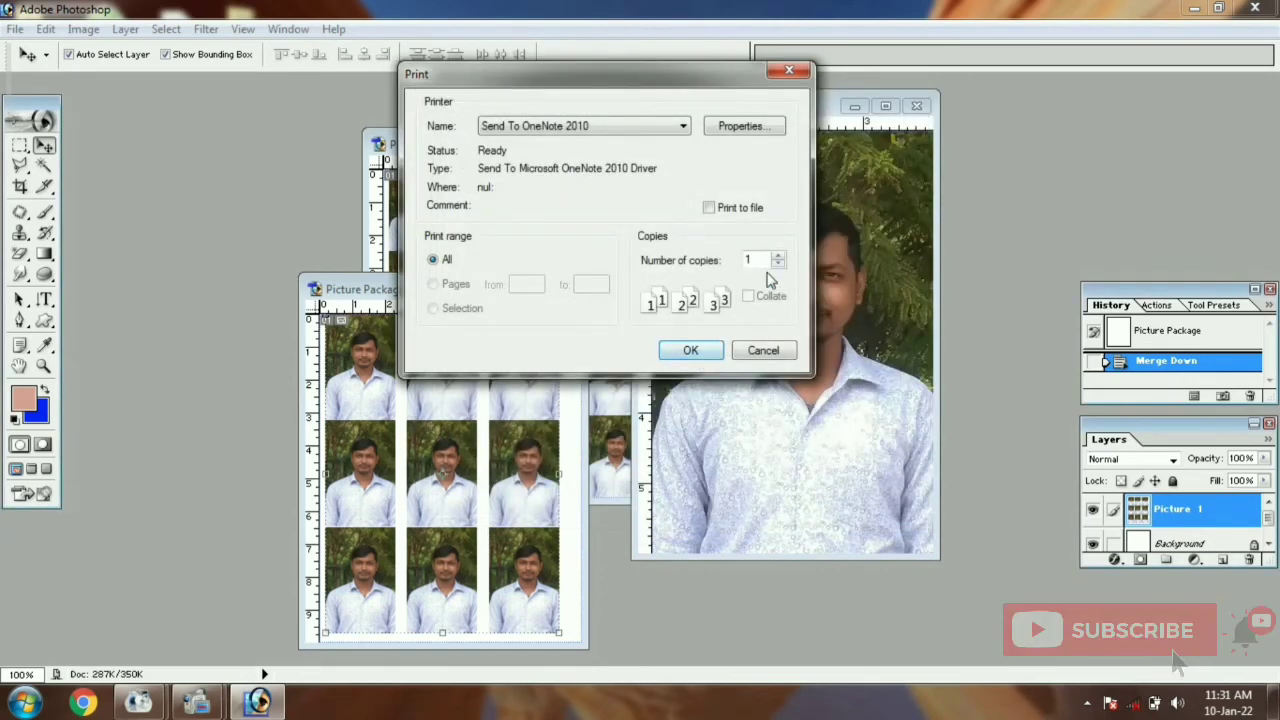
pyautogui.click(720, 358)
# Try printing one copy of the nine-photo picture package directly, and return to the source portrait
pyautogui.click(15, 29)
pyautogui.click(73, 495)
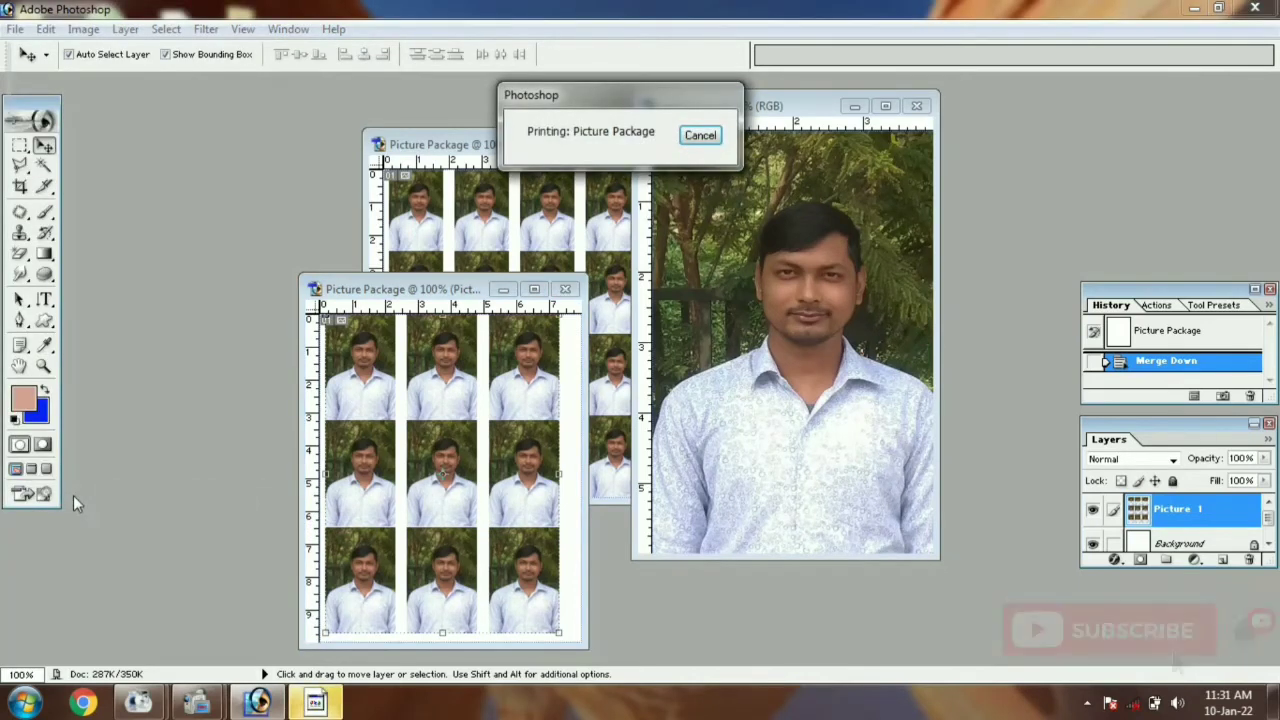
pyautogui.click(697, 137)
pyautogui.click(740, 107)
# Exit Photoshop without saving the portrait's changes and start Adobe Photoshop 7.0 again
pyautogui.click(15, 29)
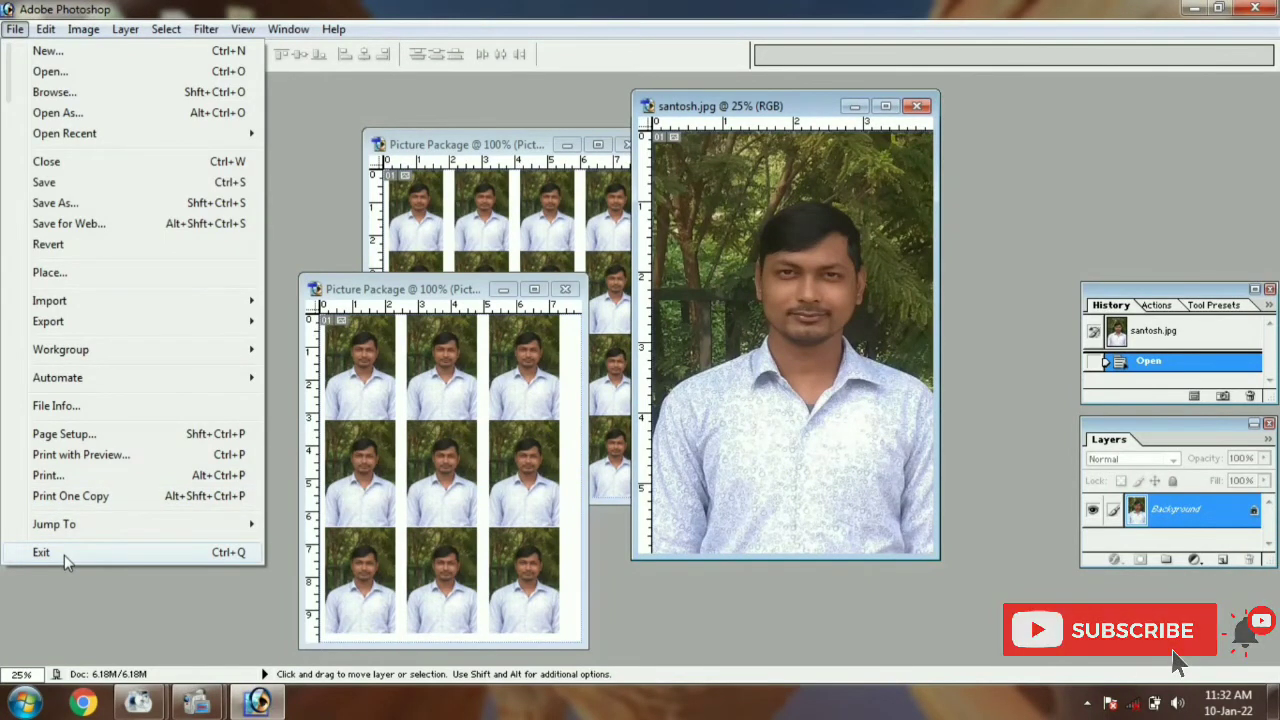
pyautogui.click(41, 552)
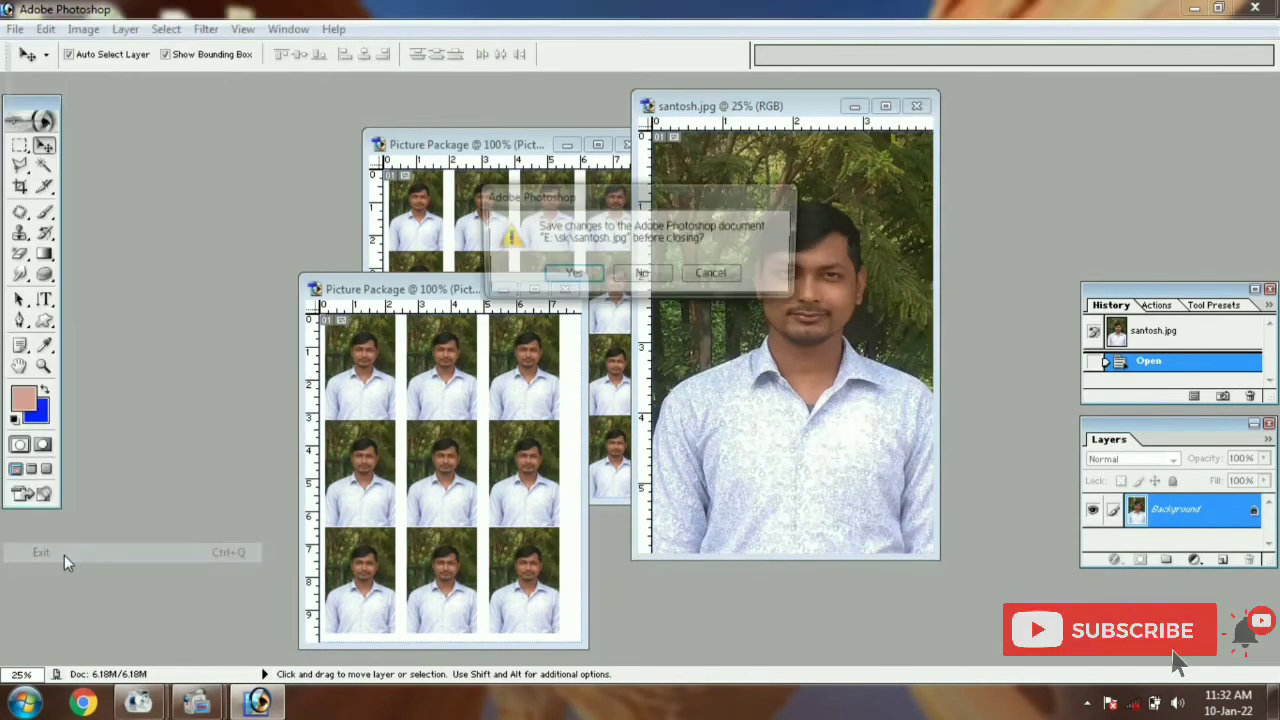
pyautogui.click(638, 280)
pyautogui.click(22, 702)
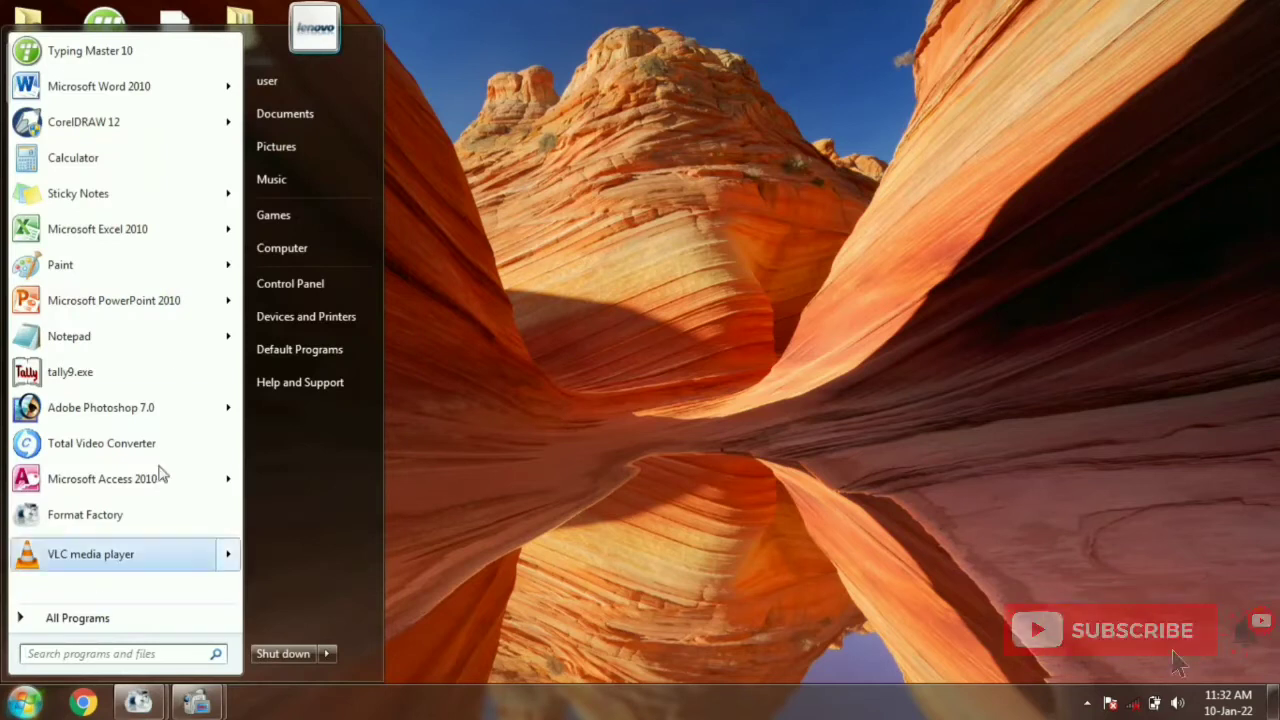
pyautogui.click(70, 407)
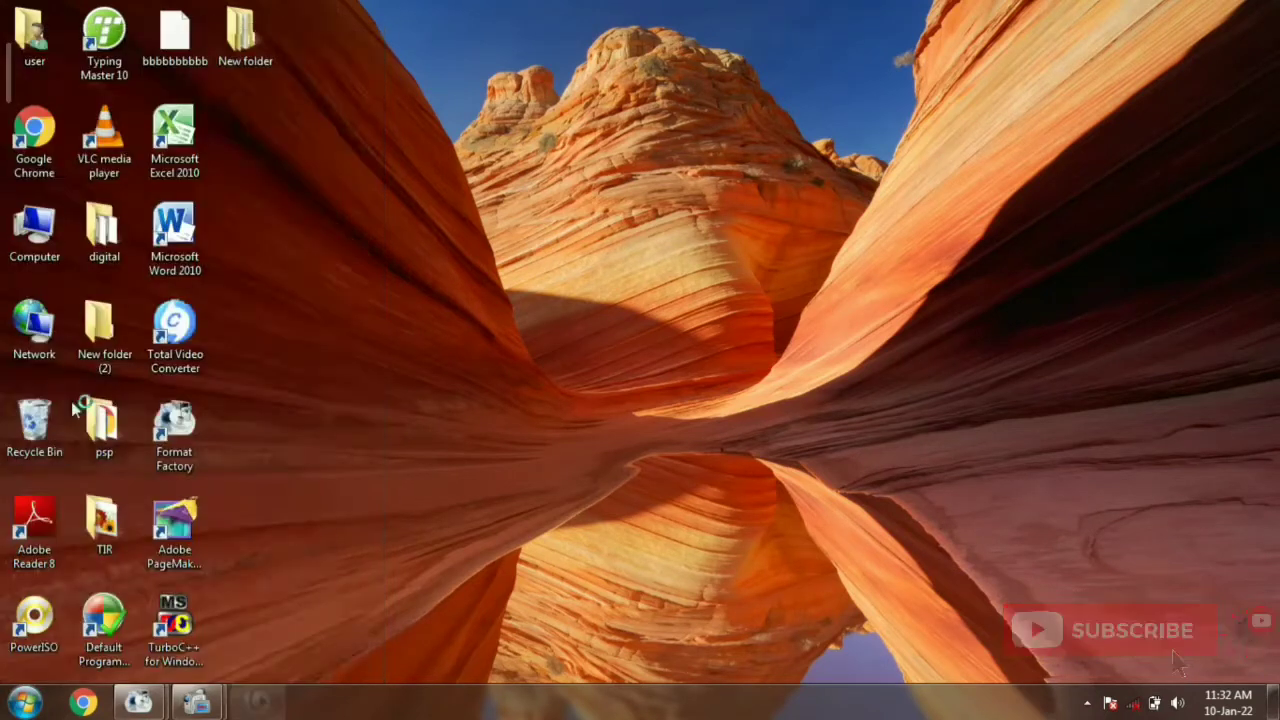
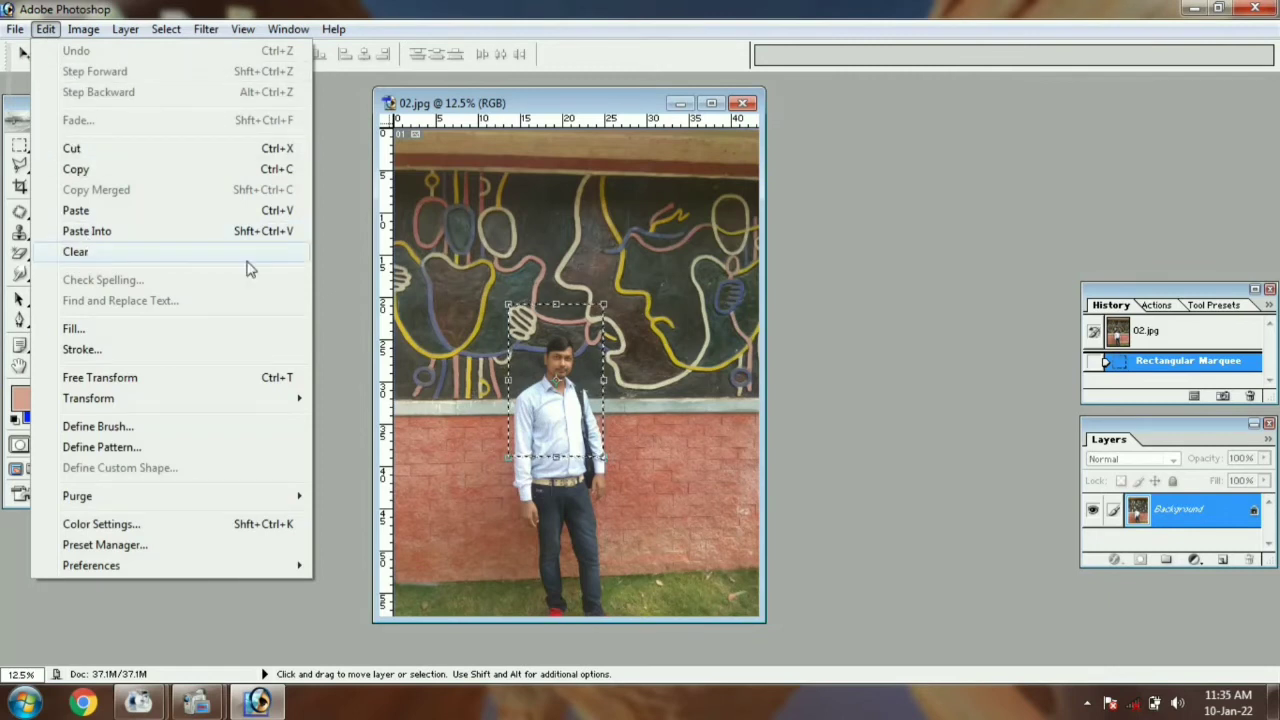
# Replace the rectangular selection in 02.jpg with a selection of the entire canvas and clear its contents
pyautogui.click(478, 244)
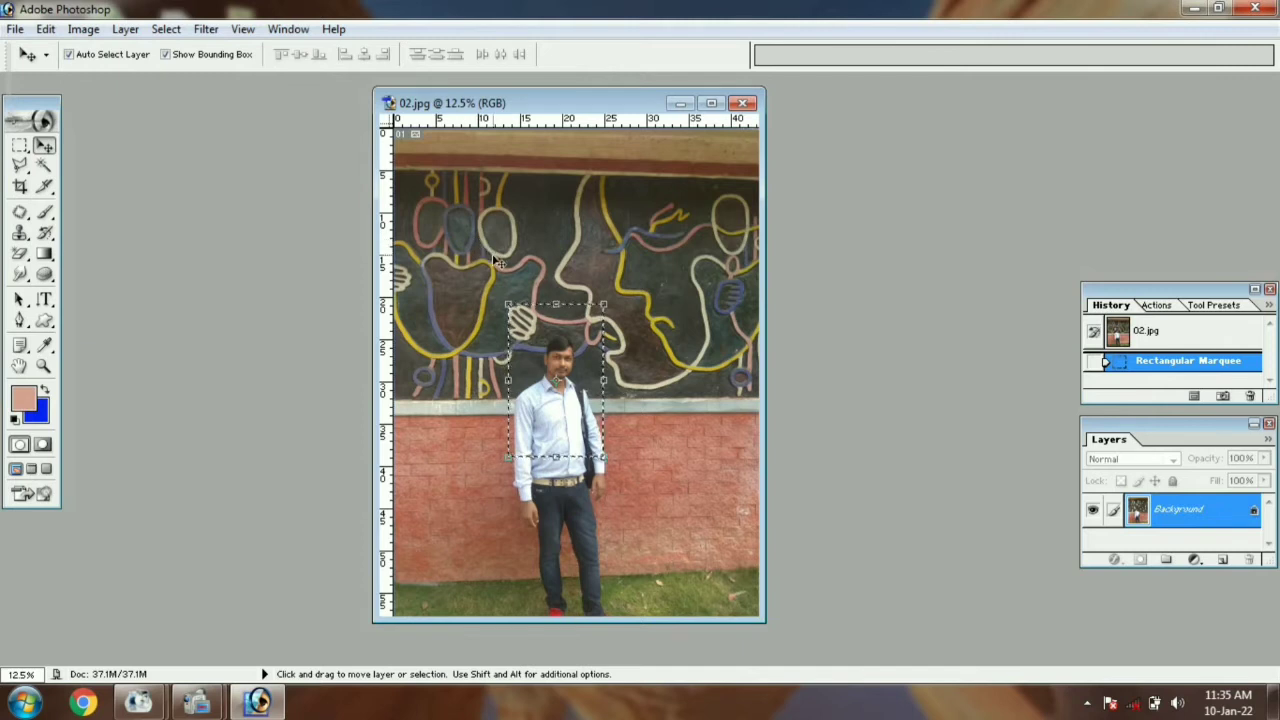
pyautogui.hotkey('ctrl', 'd')
pyautogui.hotkey('ctrl', 'a')
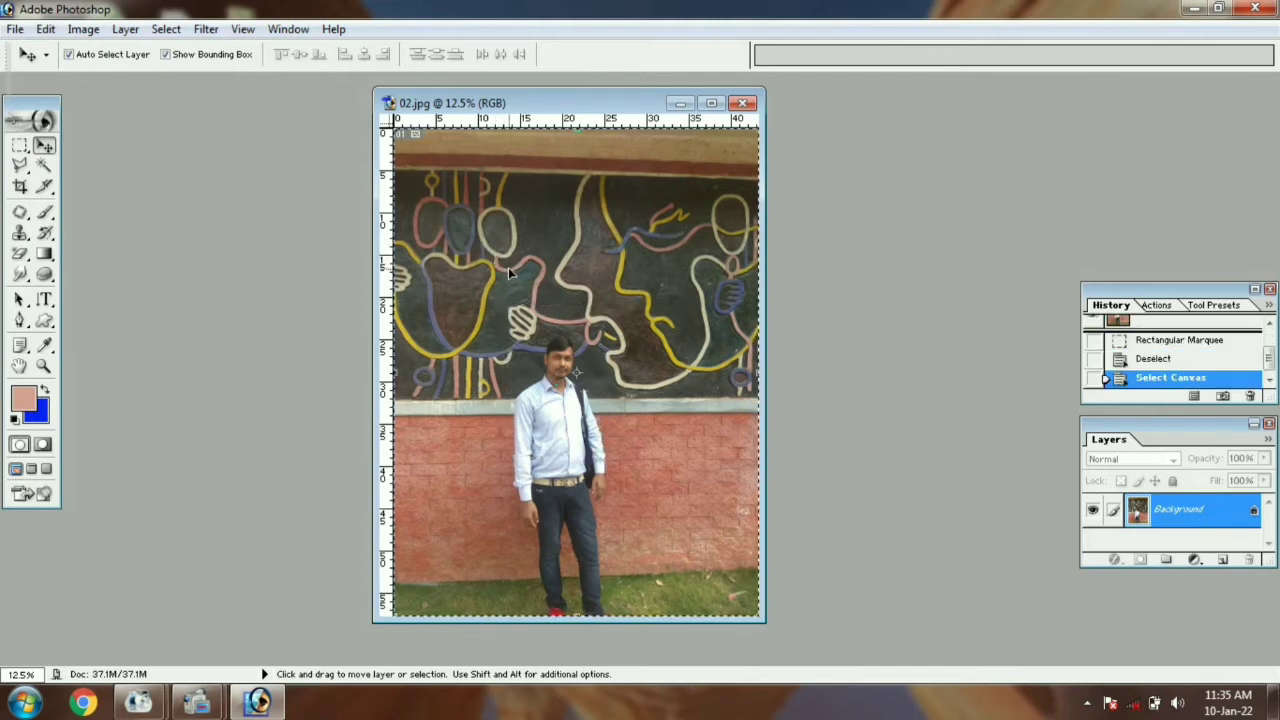
pyautogui.click(48, 34)
pyautogui.click(62, 250)
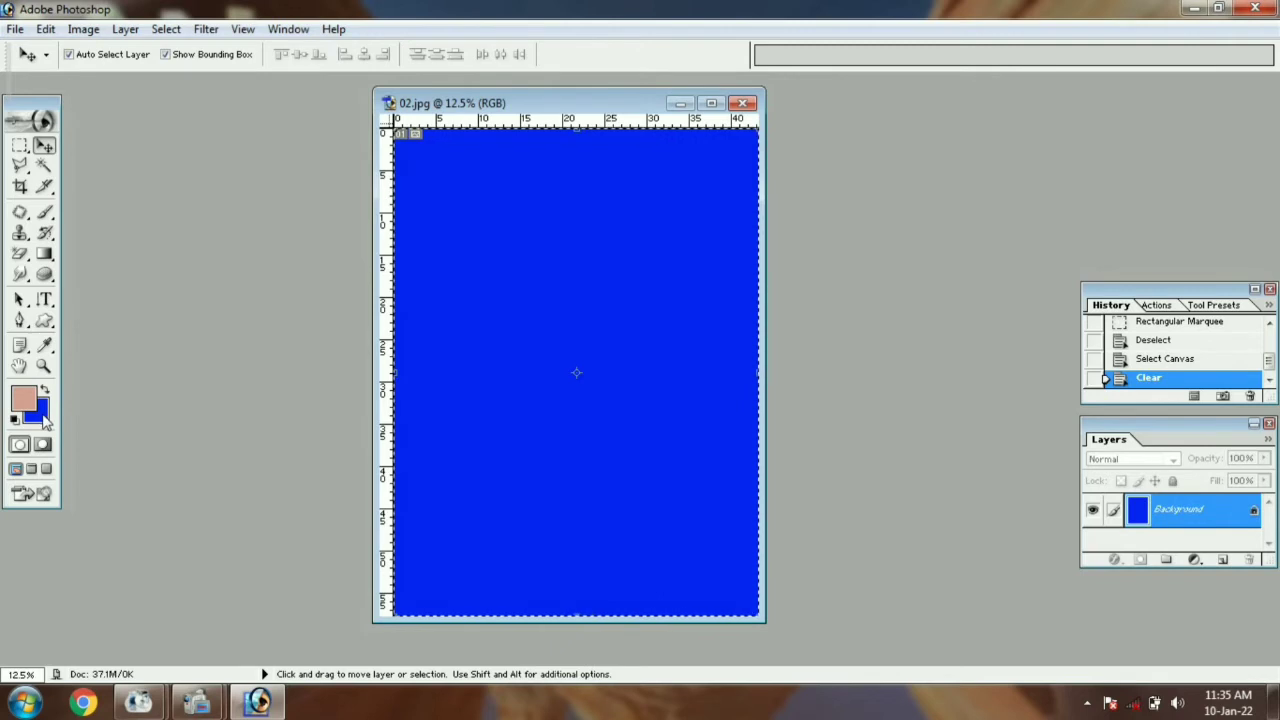
# Change the background color to near-white F7F8FB and clear the selected canvas of 02.jpg with it
pyautogui.click(44, 417)
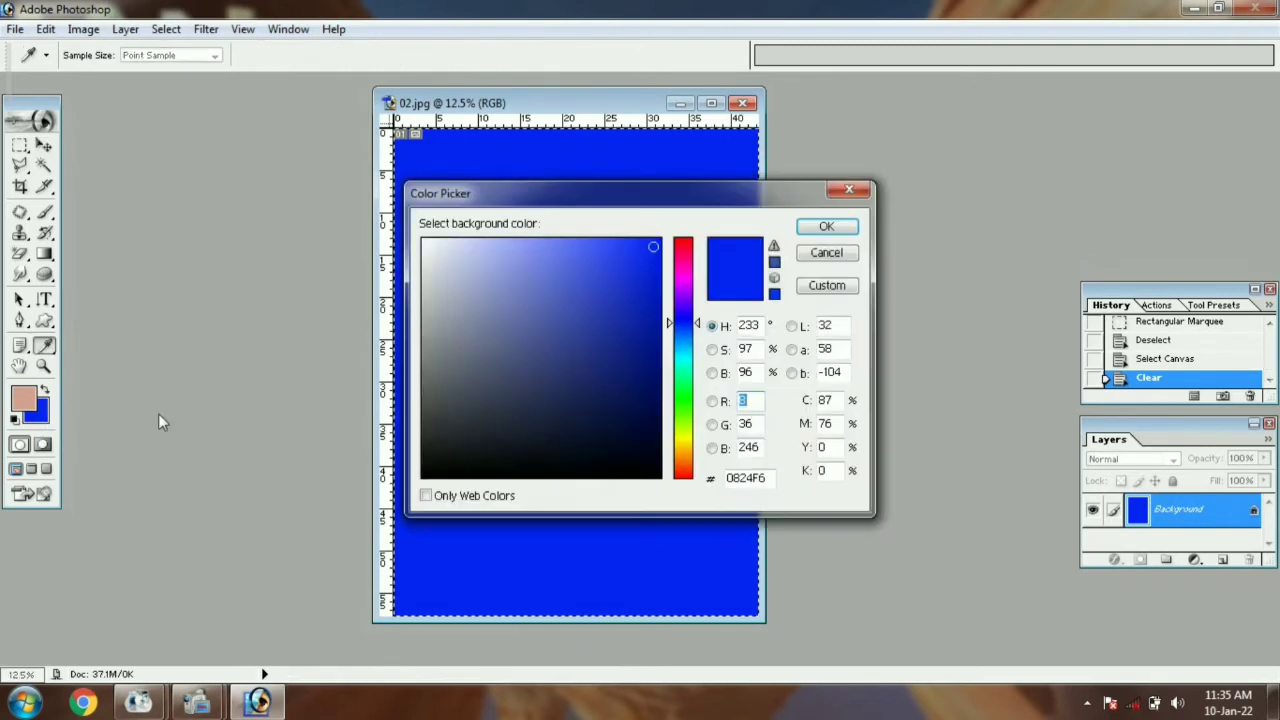
pyautogui.click(425, 243)
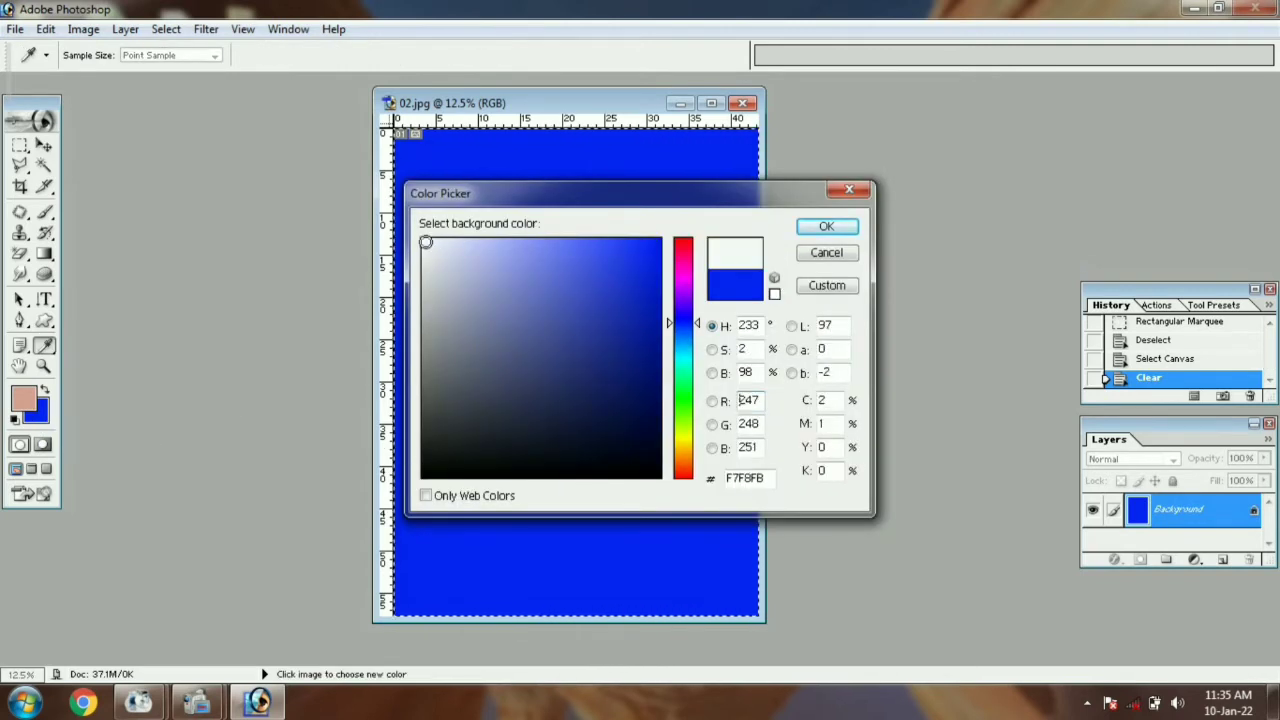
pyautogui.click(824, 224)
pyautogui.press('Delete')
pyautogui.click(46, 31)
pyautogui.click(98, 257)
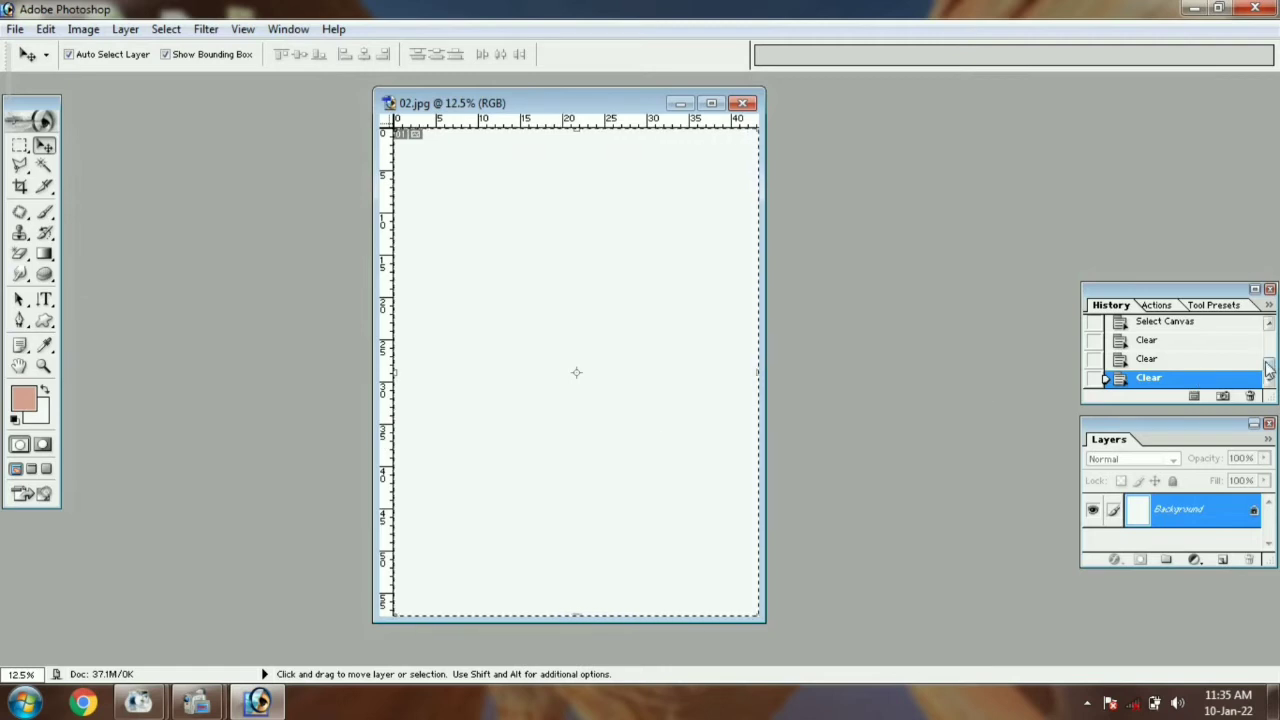
# Restore 02.jpg to its originally opened state using the history snapshot
pyautogui.moveTo(1268, 370); pyautogui.dragTo(1268, 325)
pyautogui.click(1210, 334)
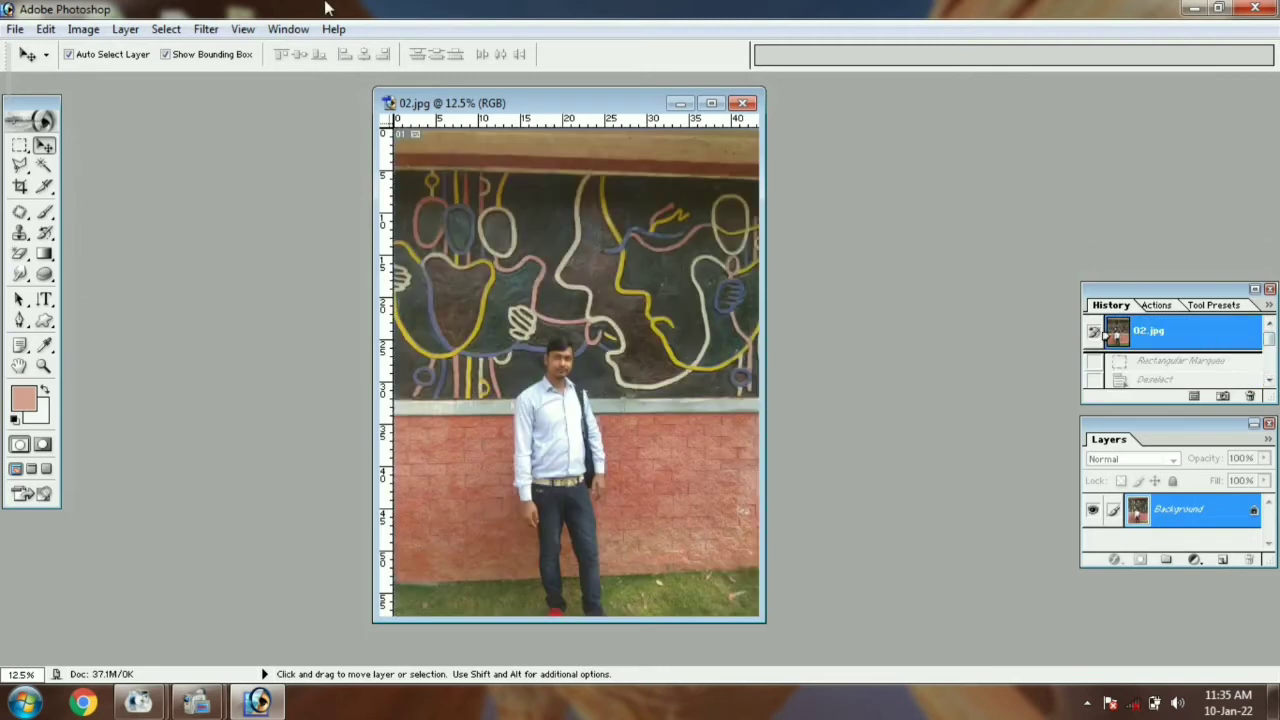
pyautogui.click(47, 29)
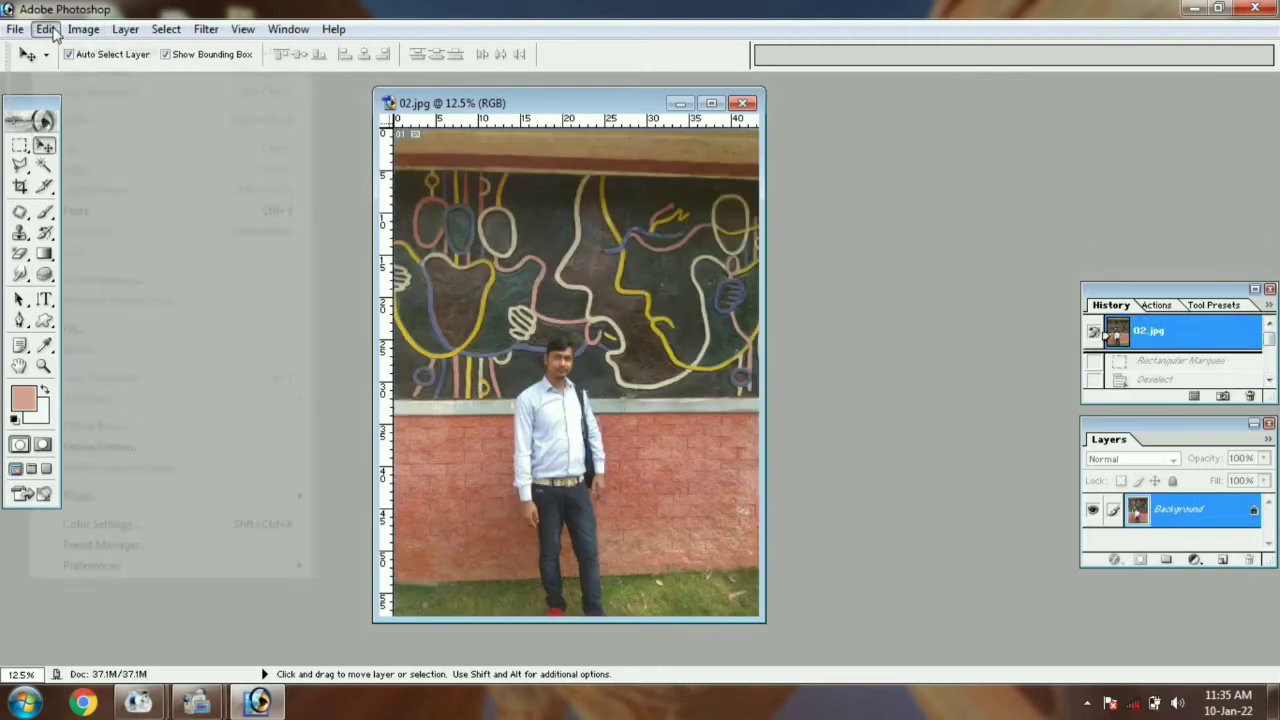
pyautogui.click(53, 32)
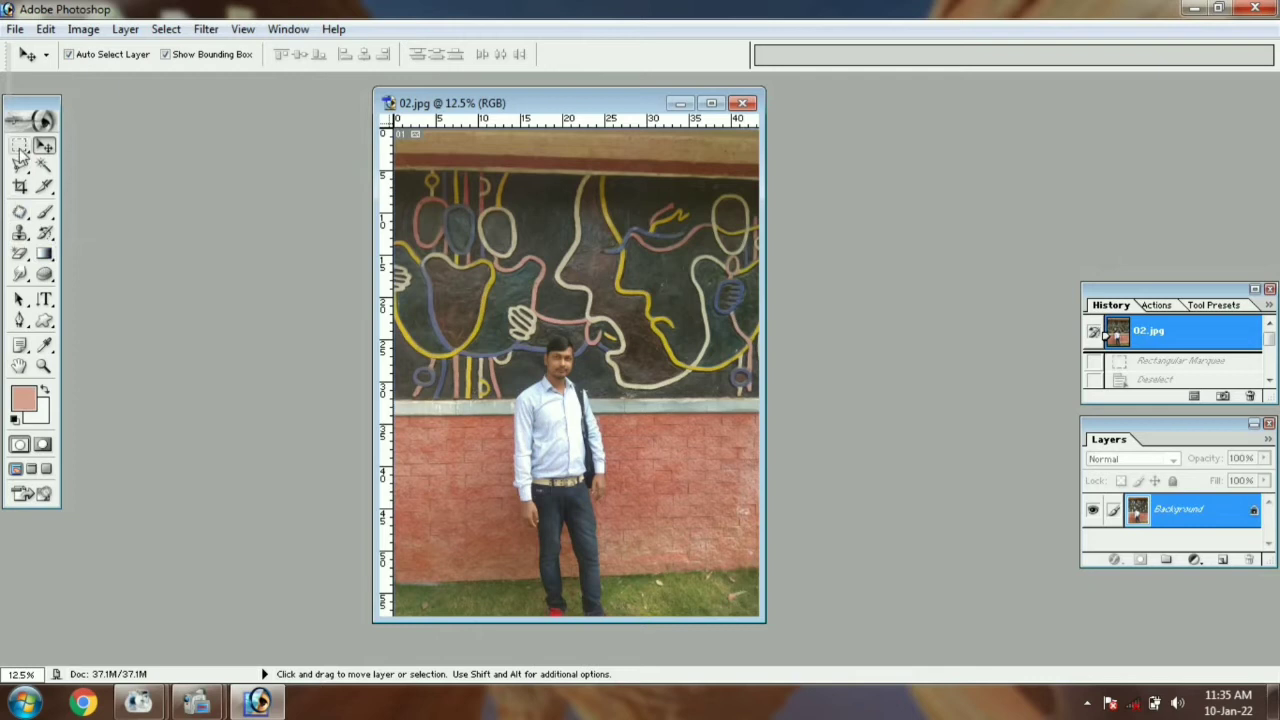
pyautogui.click(20, 148)
pyautogui.hotkey('ctrl', 'z')
# Crop 02.jpg to the man's head and shoulders at 1.2 x 1.5 in and 300 pixels/inch
pyautogui.click(20, 187)
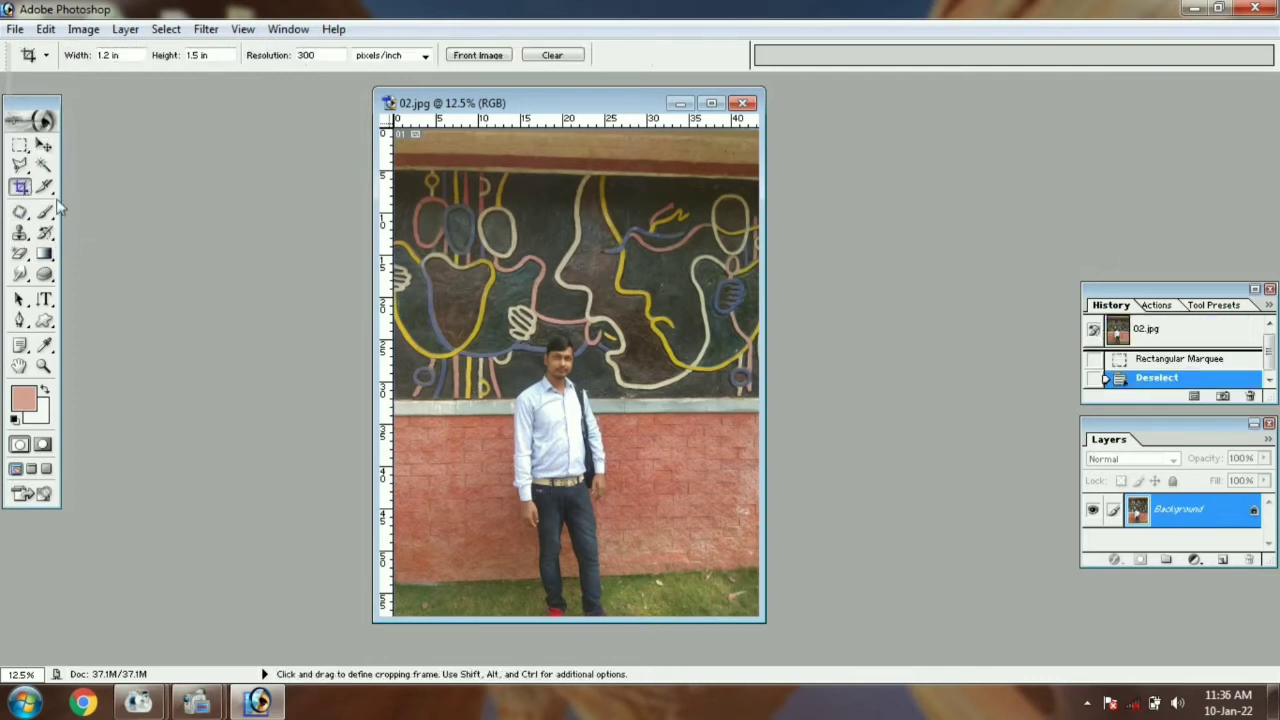
pyautogui.moveTo(524, 349); pyautogui.dragTo(585, 413)
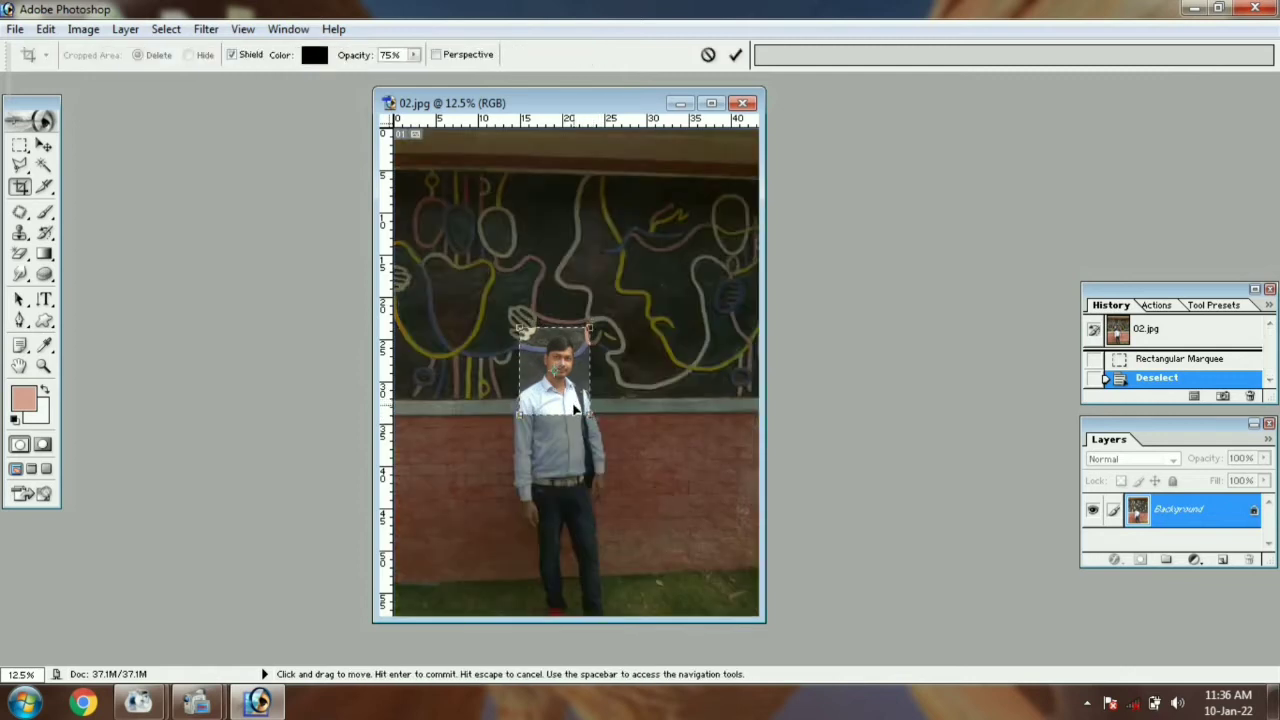
pyautogui.press('Return')
pyautogui.click(43, 145)
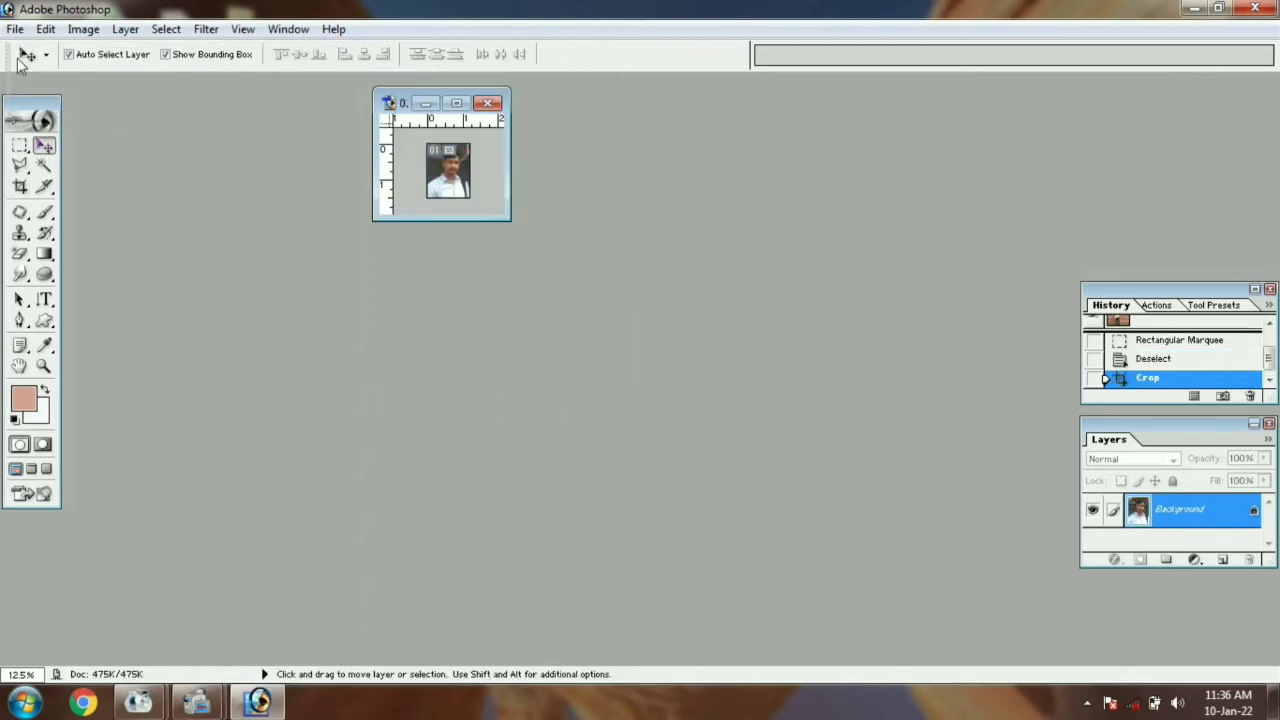
# Select the whole cropped photo and set up a centered black stroke with a width of 10
pyautogui.hotkey('ctrl', 'a')
pyautogui.click(46, 29)
pyautogui.click(92, 353)
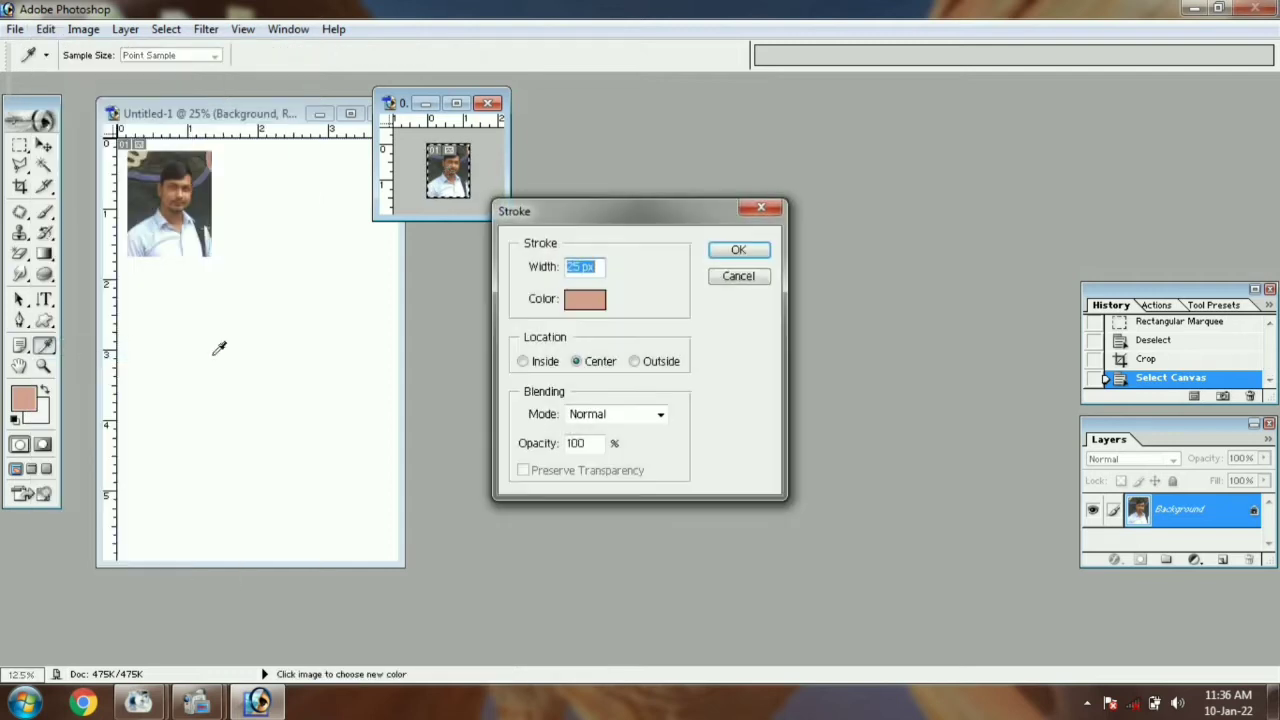
pyautogui.click(590, 301)
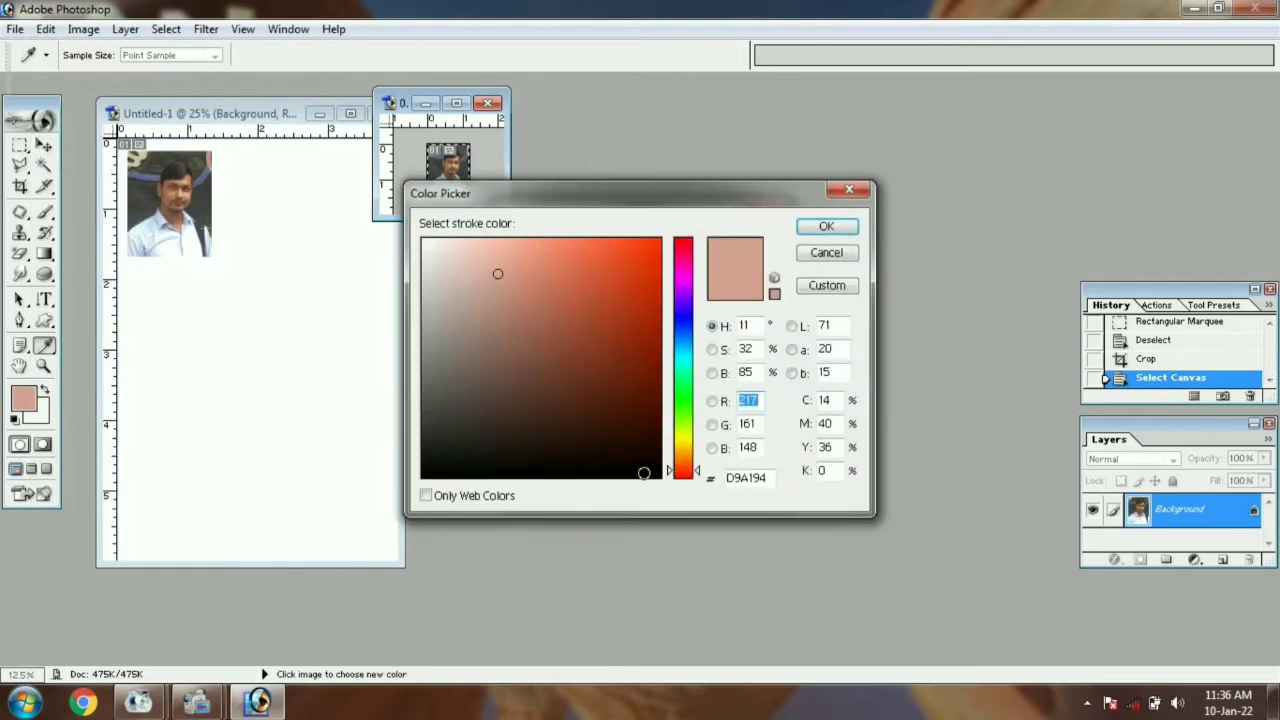
pyautogui.click(644, 472)
pyautogui.click(822, 229)
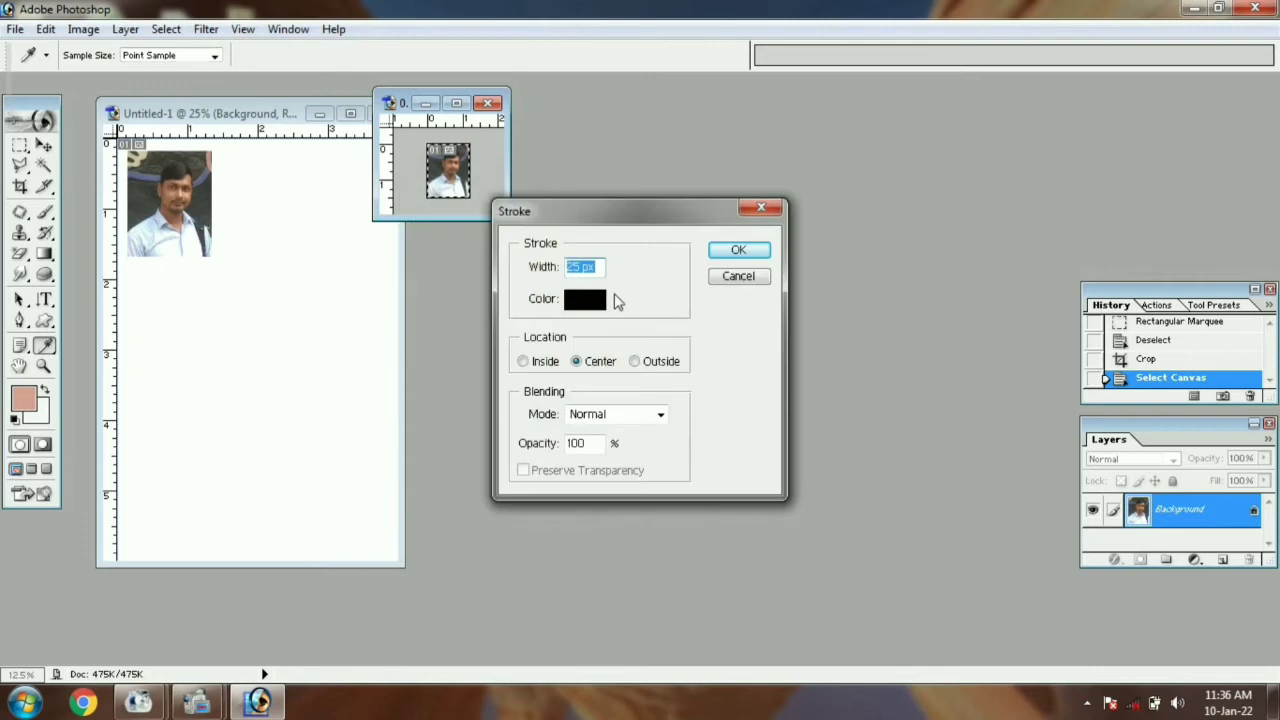
pyautogui.moveTo(577, 270); pyautogui.dragTo(556, 281)
pyautogui.write('10')
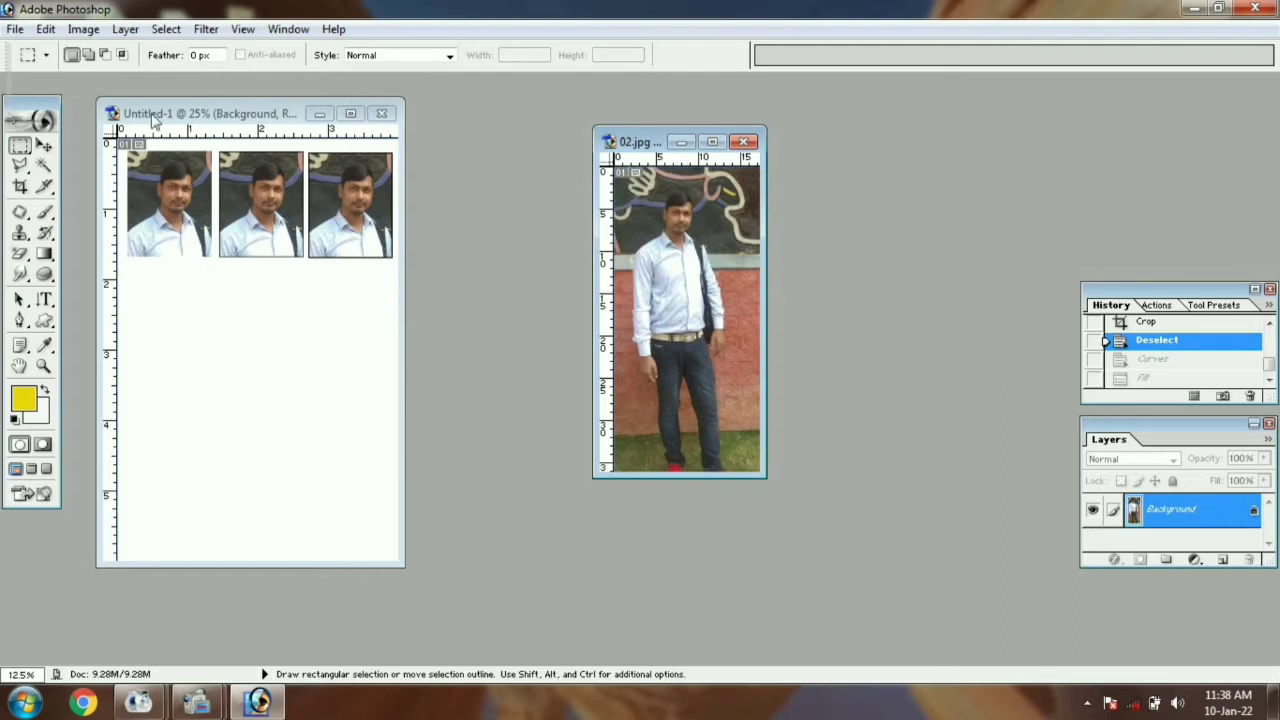
# Fill the full-length photo 02.jpg with the yellow foreground color in Normal mode at 25% opacity
pyautogui.click(45, 29)
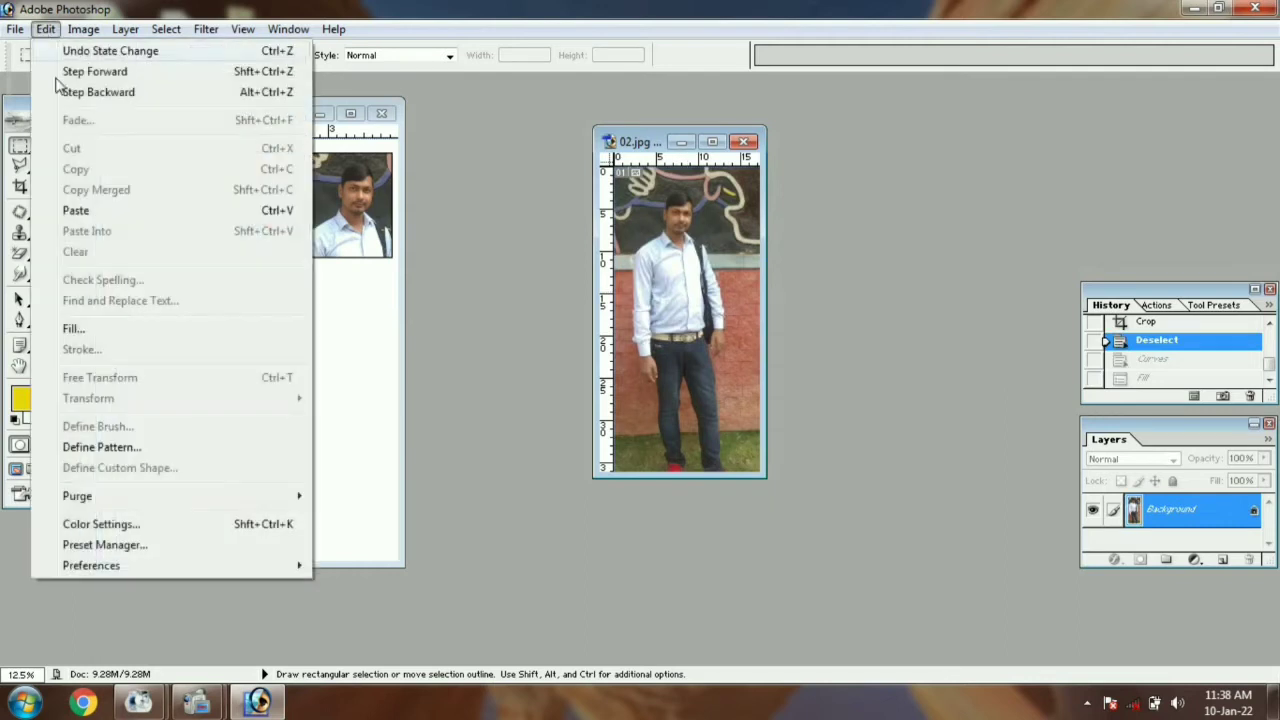
pyautogui.click(75, 327)
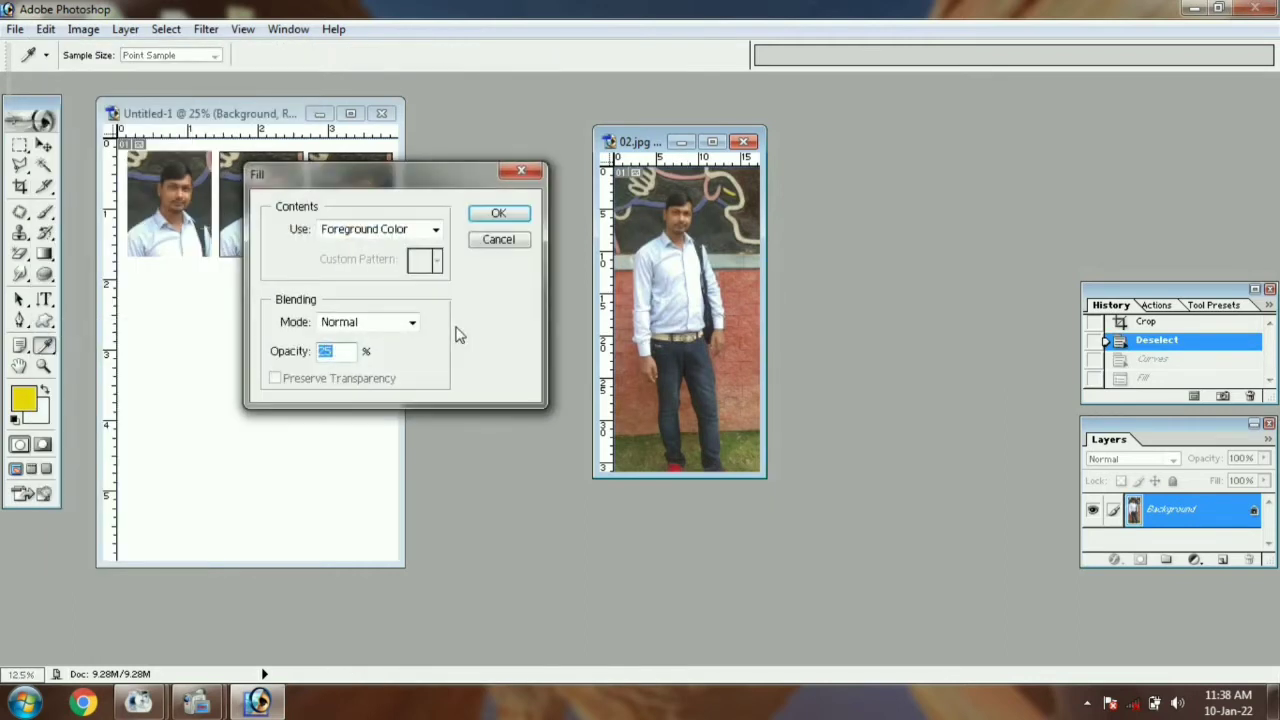
pyautogui.click(497, 217)
pyautogui.press('m')
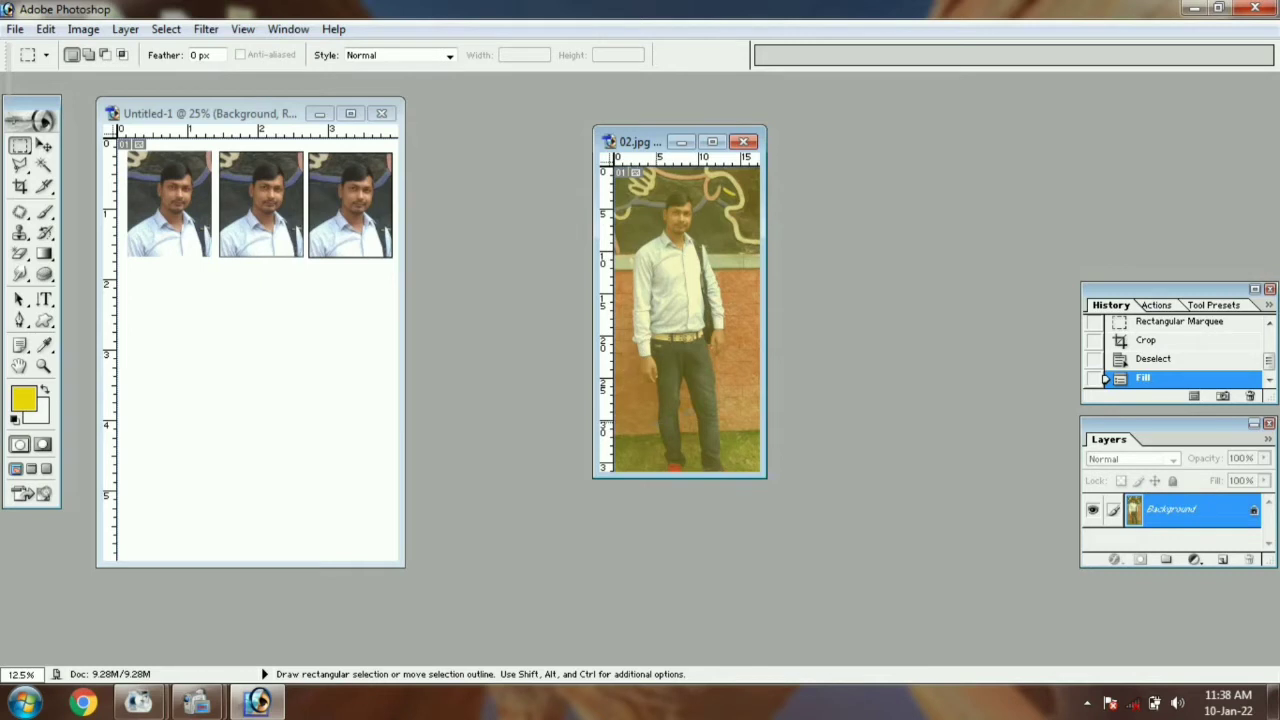
# Revert the yellow fill on 02.jpg by returning to the Deselect state in the history
pyautogui.click(1149, 362)
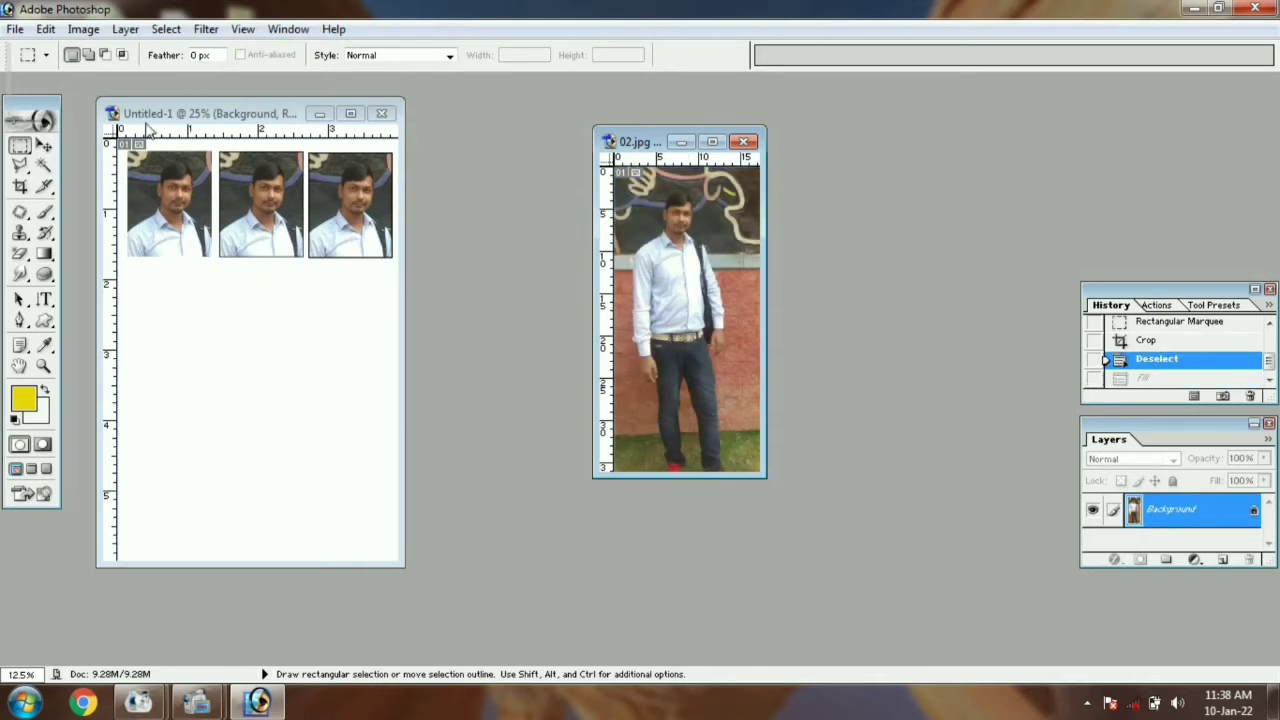
pyautogui.click(46, 29)
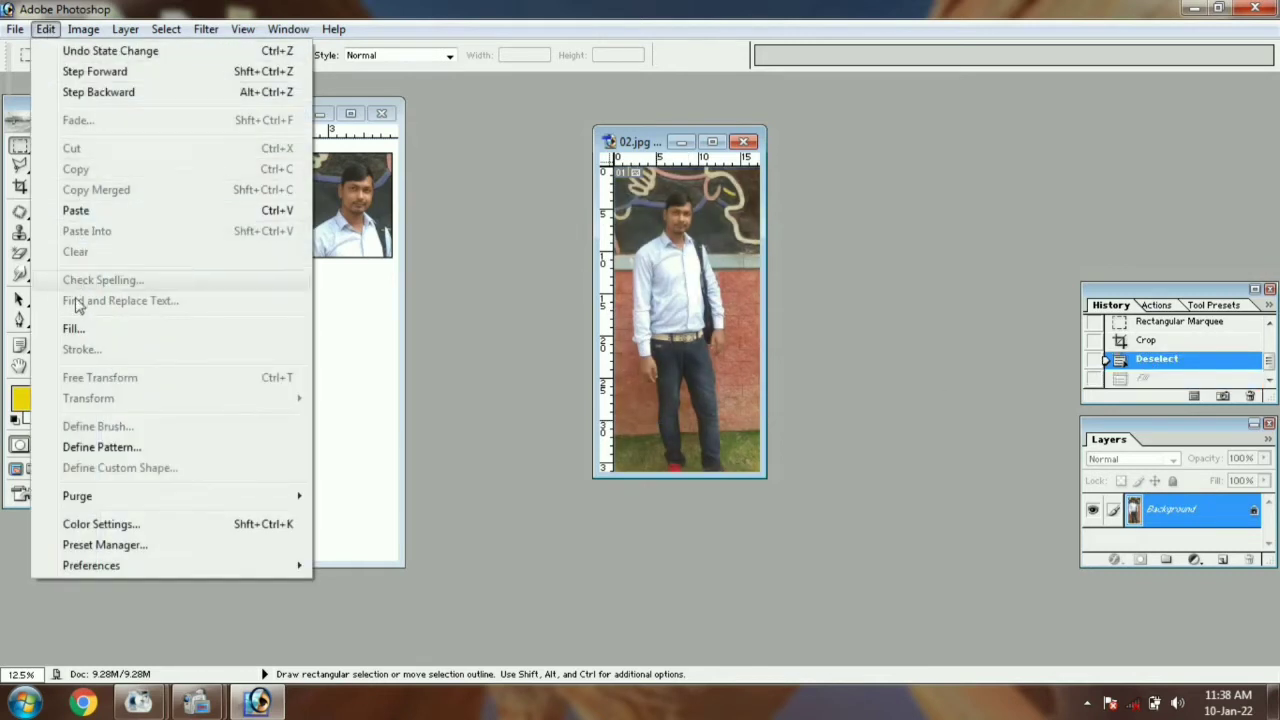
pyautogui.click(73, 331)
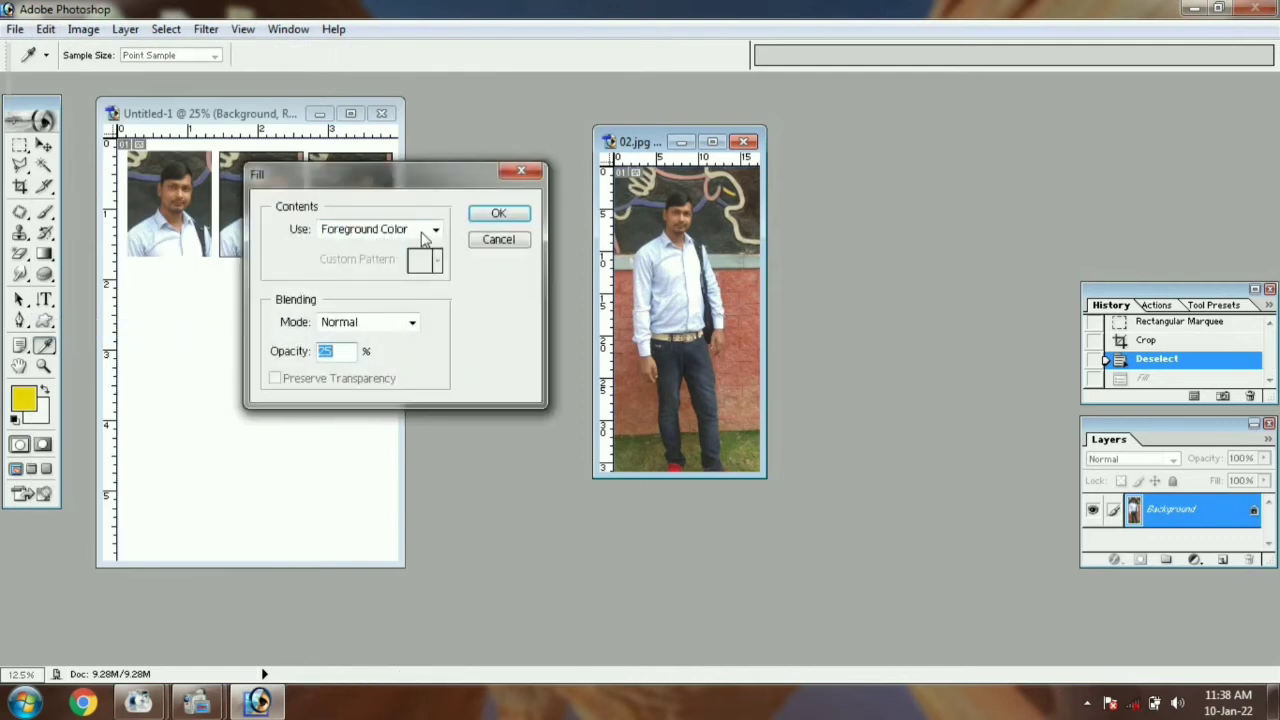
pyautogui.click(424, 234)
pyautogui.click(358, 266)
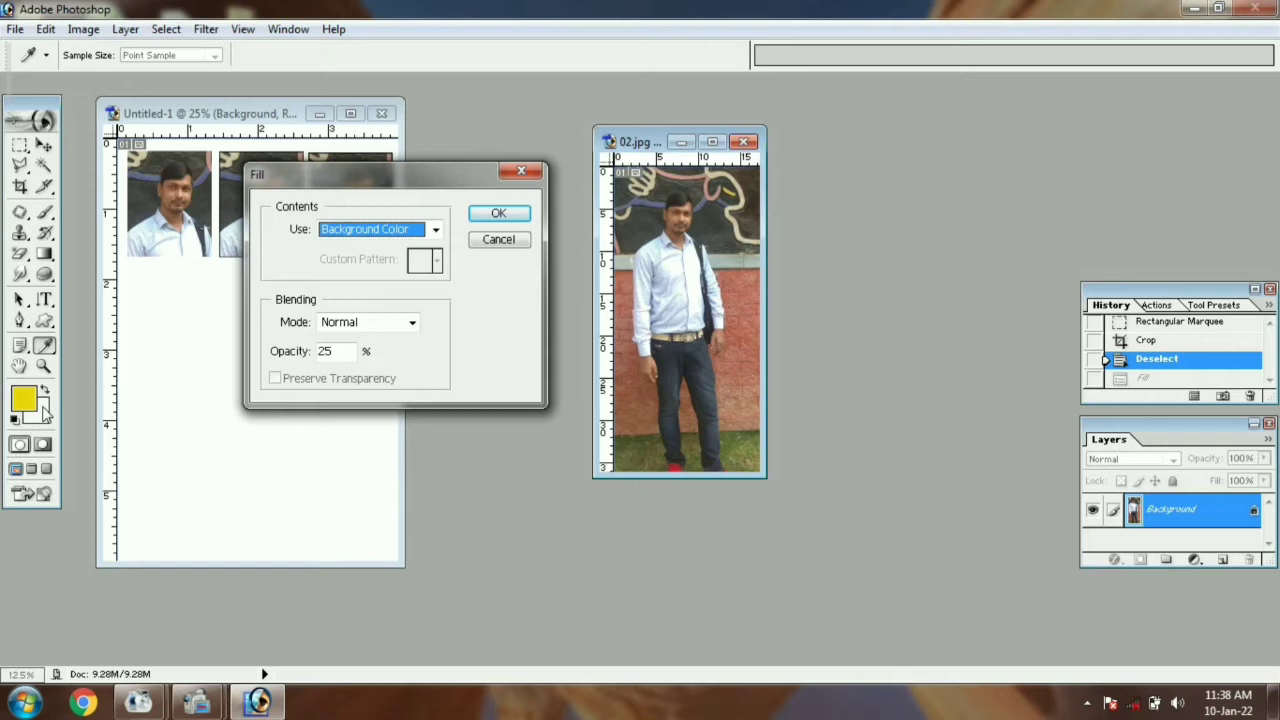
pyautogui.click(494, 243)
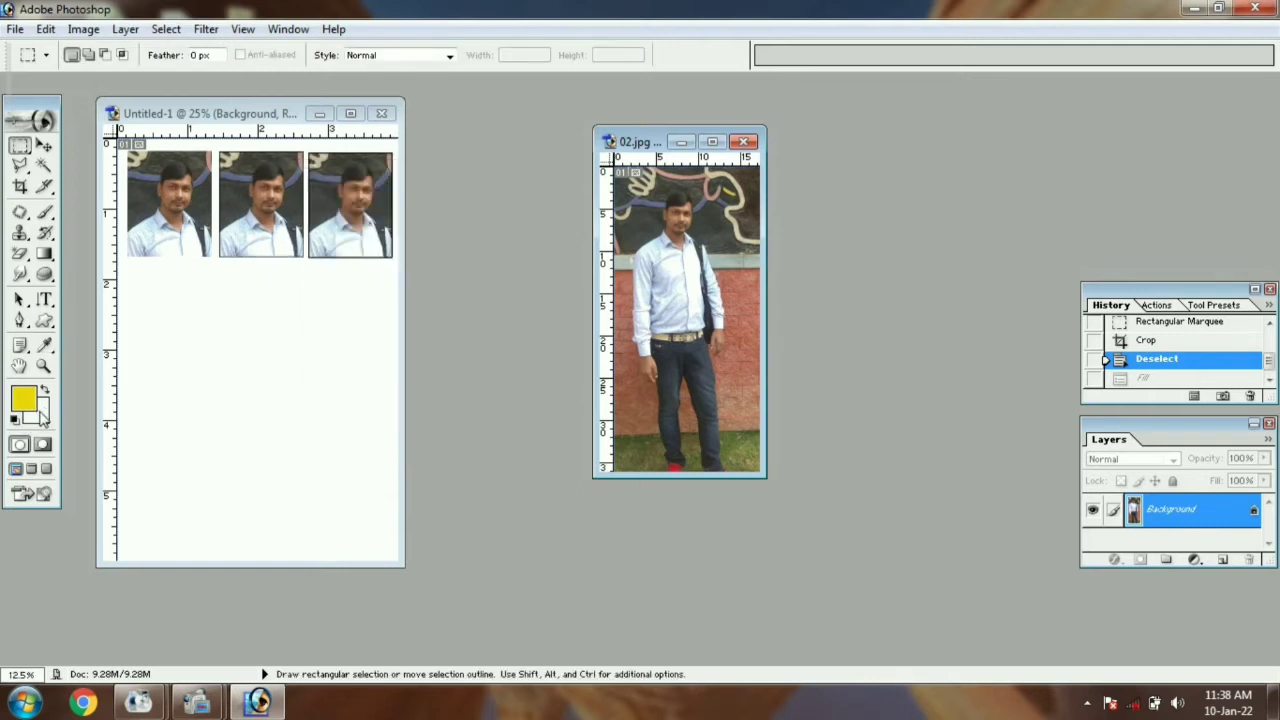
# Set the background color to a bright green
pyautogui.click(43, 412)
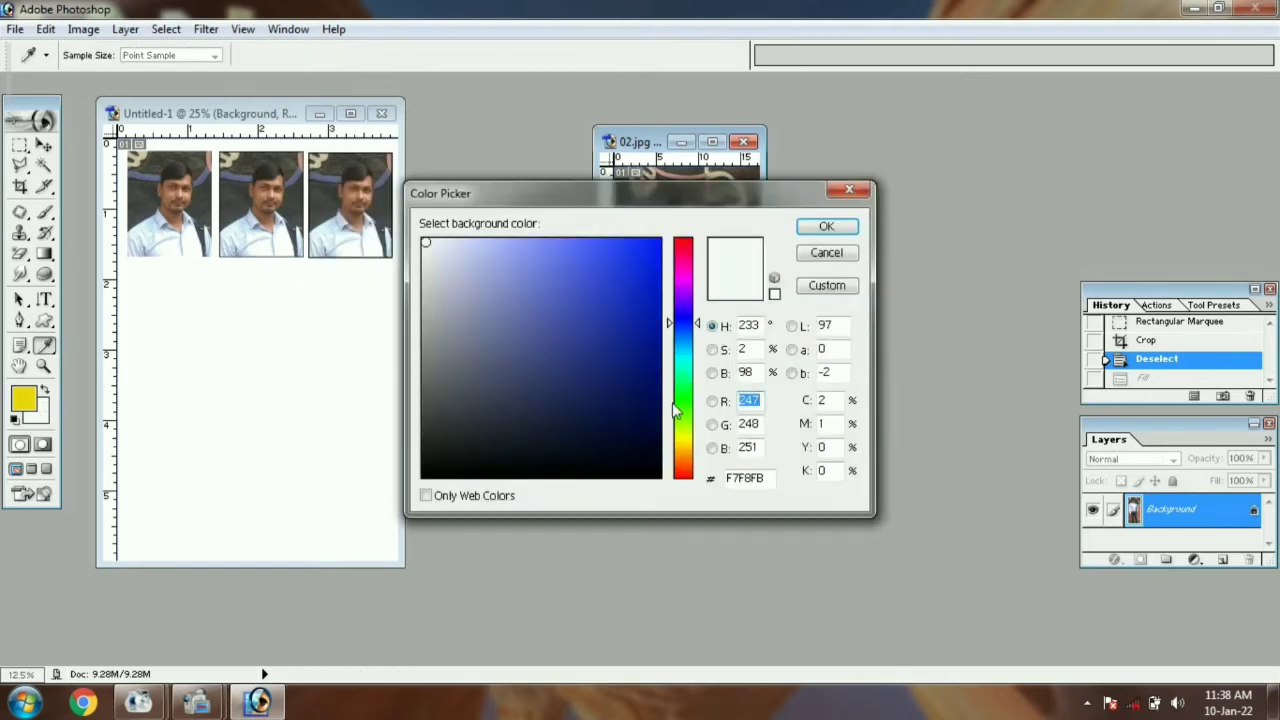
pyautogui.click(675, 405)
pyautogui.click(645, 255)
pyautogui.click(826, 226)
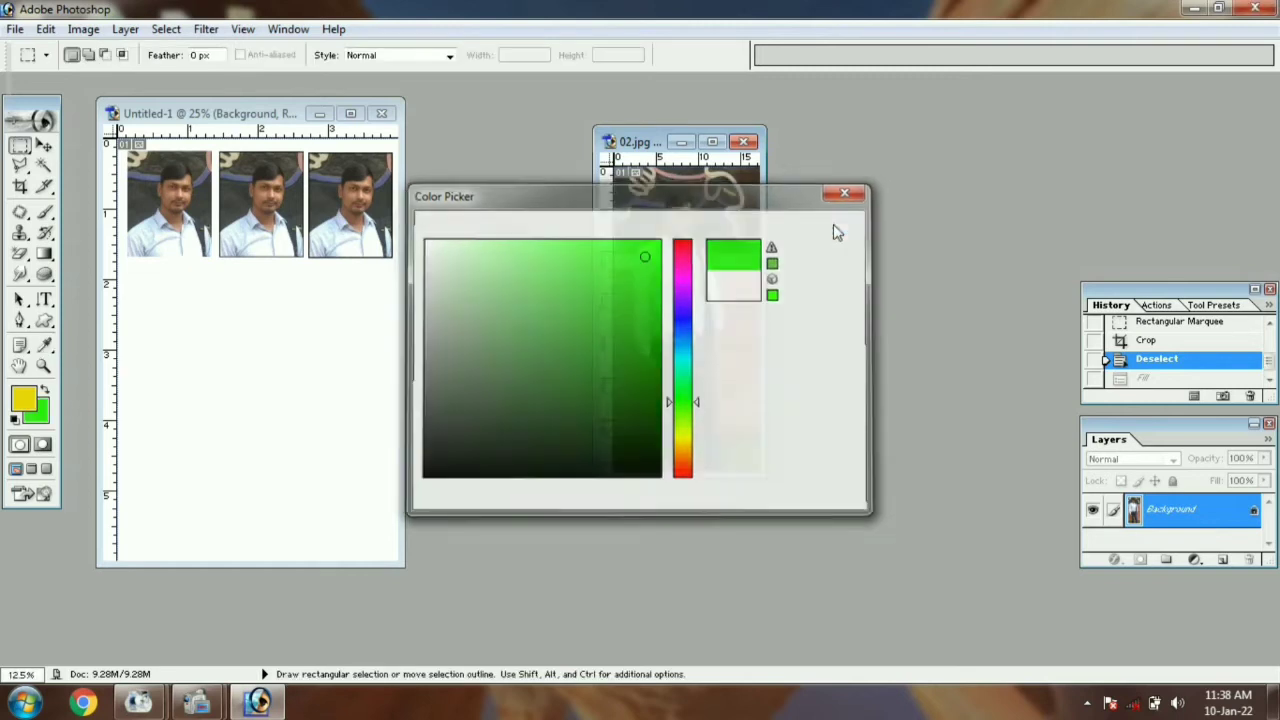
# Fill 02.jpg with the green background color in Normal mode at 25% opacity and revert that fill through the history
pyautogui.click(46, 29)
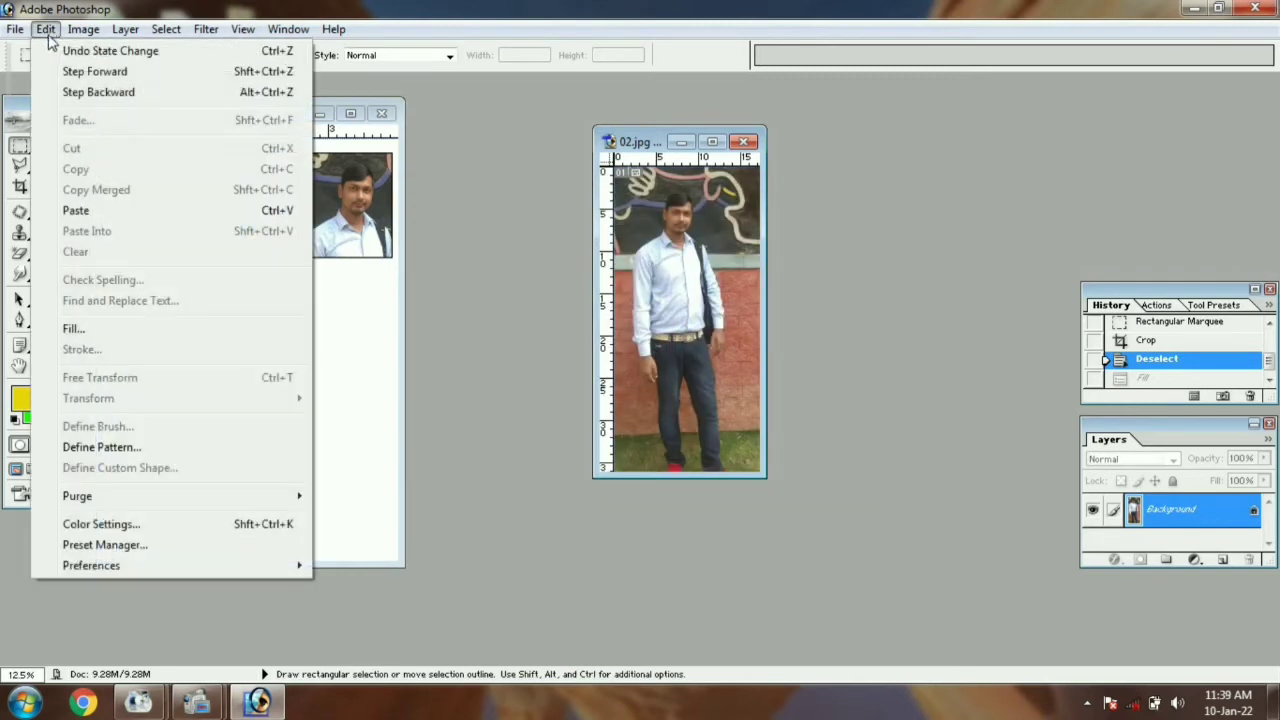
pyautogui.click(78, 334)
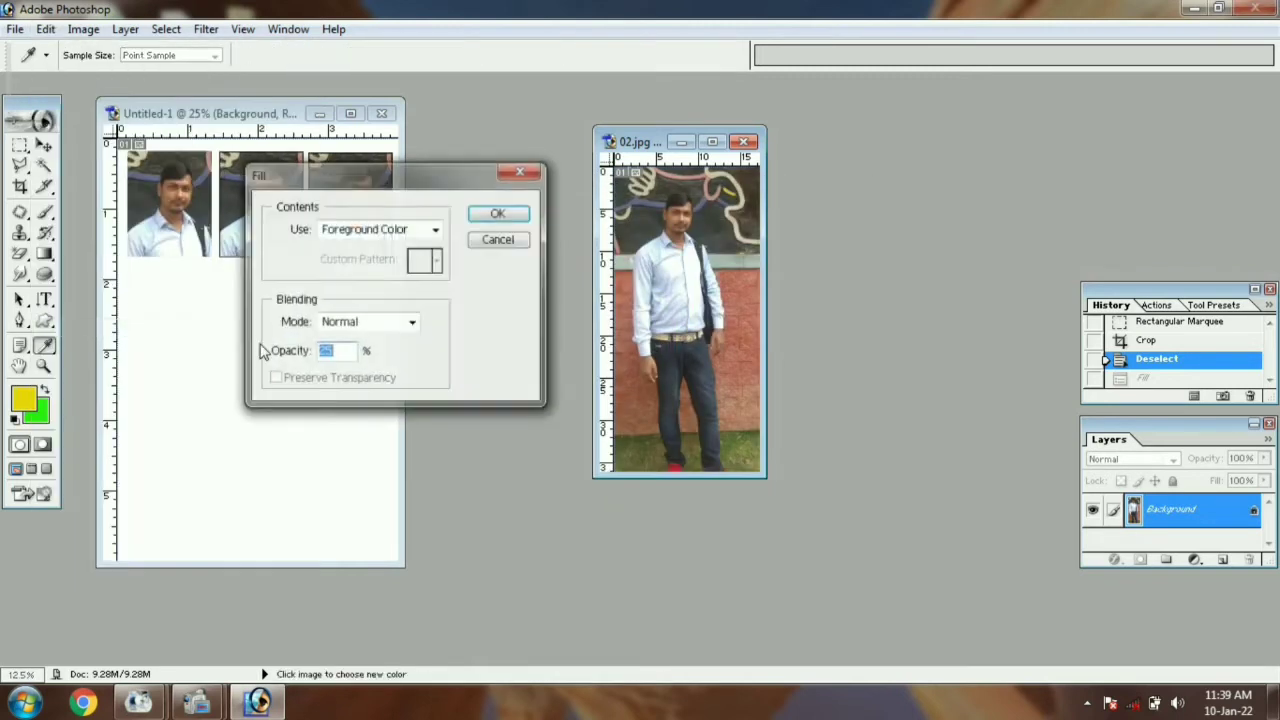
pyautogui.click(498, 213)
pyautogui.press('m')
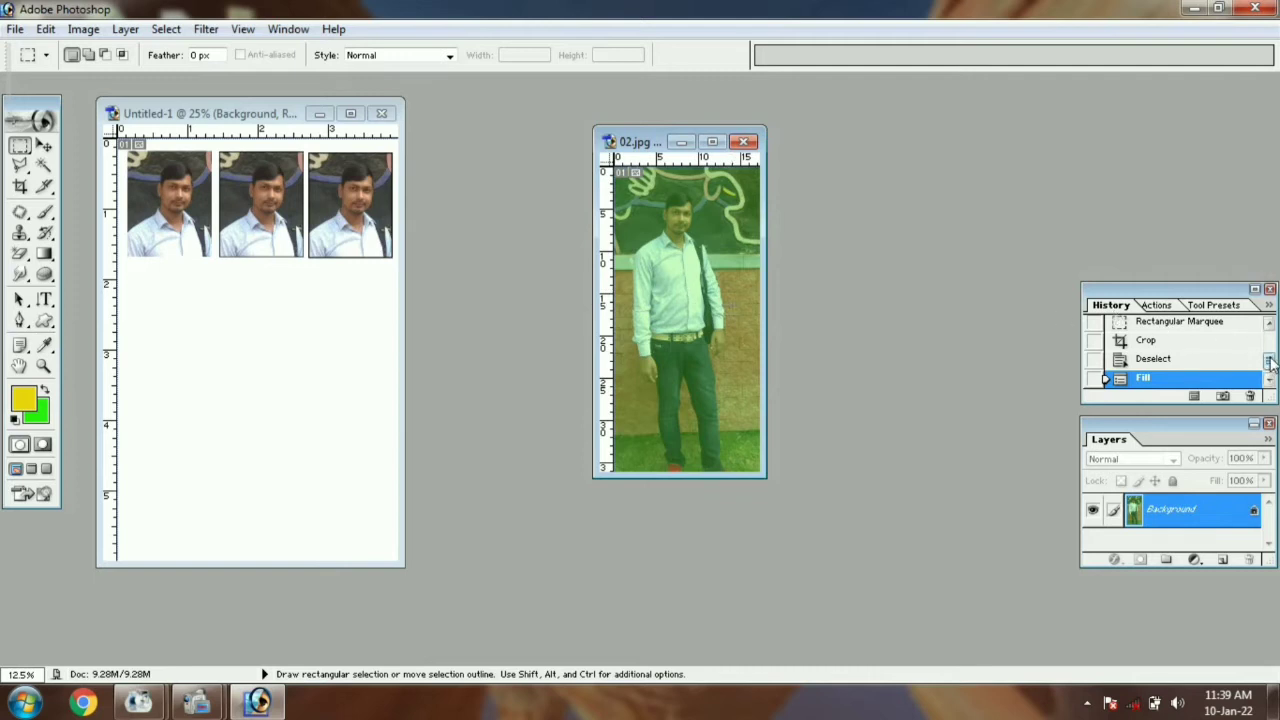
pyautogui.moveTo(1270, 363)
pyautogui.mouseDown()
pyautogui.moveTo(1269, 337)
pyautogui.moveTo(1270, 378)
pyautogui.mouseUp()
pyautogui.click(1157, 360)
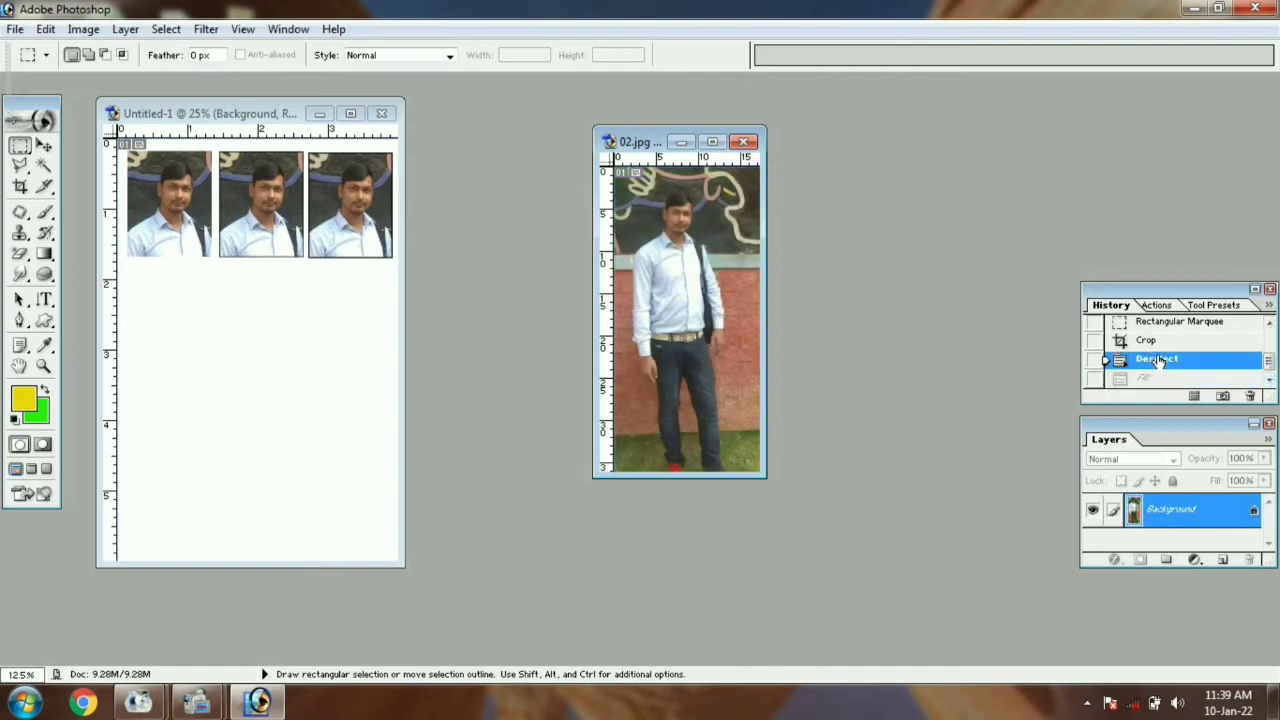
# Copy the full-length photo from 02.jpg into Untitled-1 with the Move tool and position it below the three portraits
pyautogui.click(45, 29)
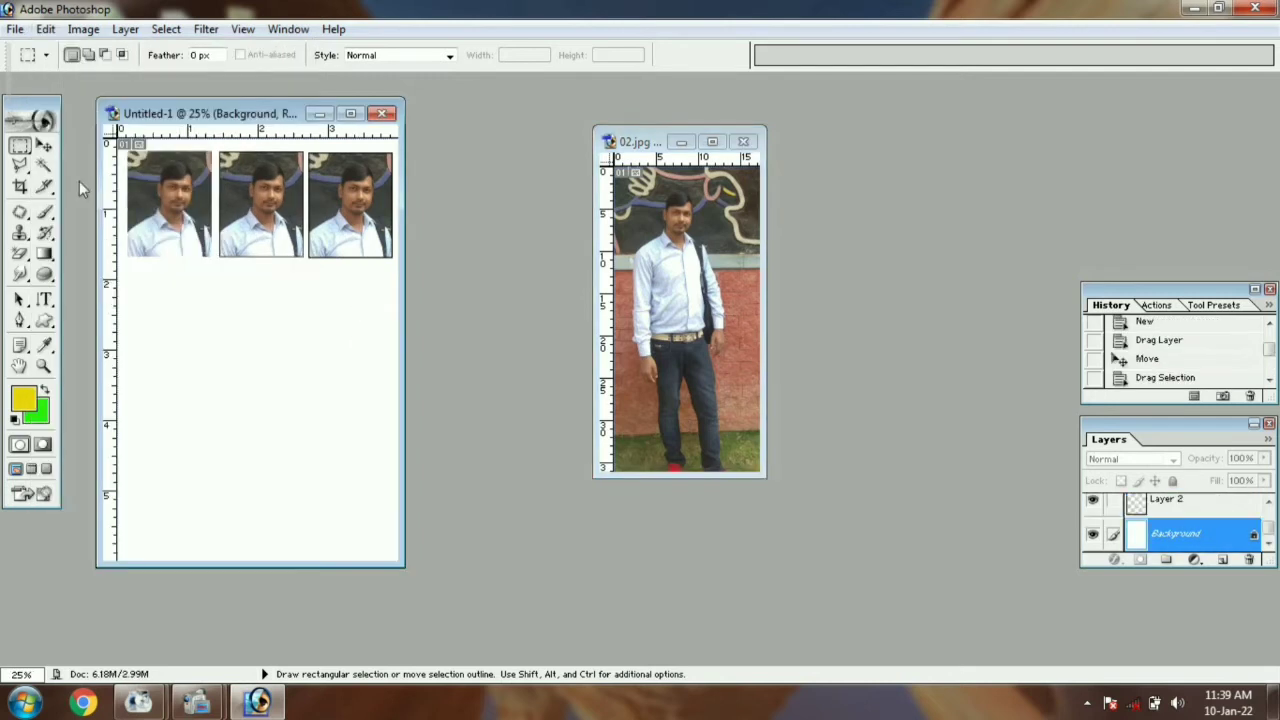
pyautogui.click(44, 145)
pyautogui.click(727, 298)
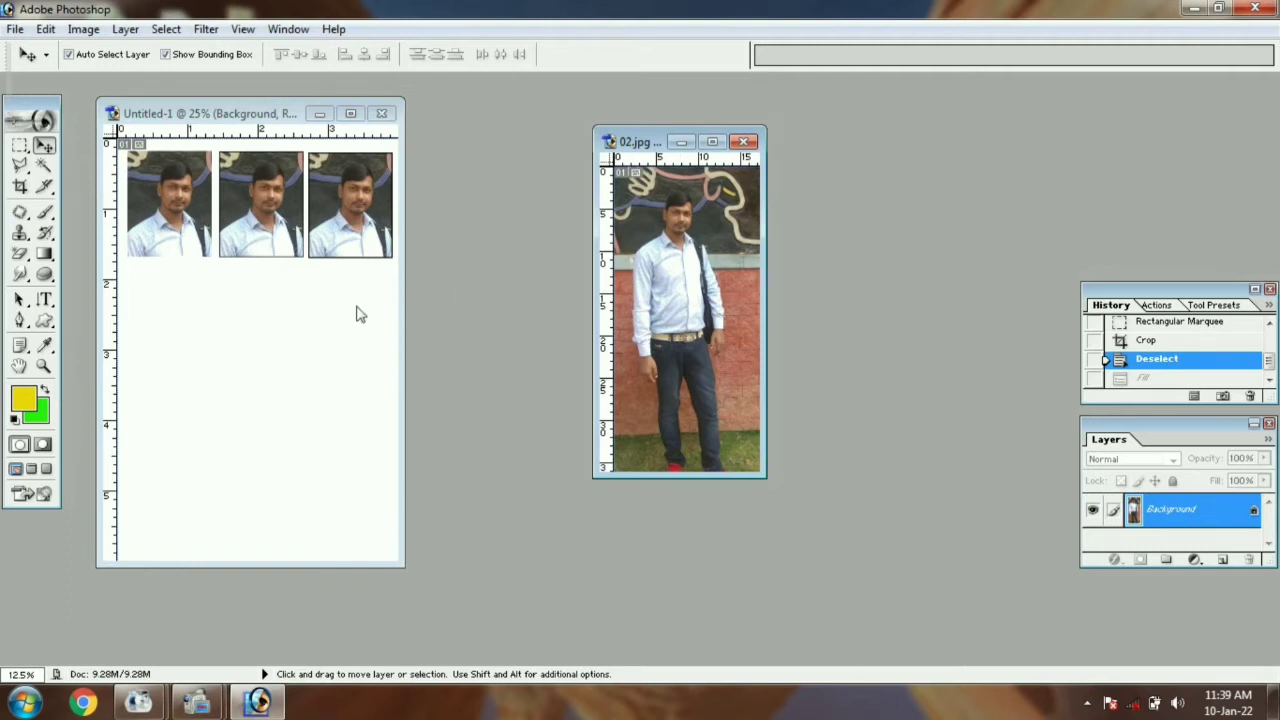
pyautogui.moveTo(490, 348); pyautogui.dragTo(253, 372)
pyautogui.moveTo(237, 420); pyautogui.dragTo(223, 363)
# Scale the copied full-length photo with Free Transform to about 55% width and 49% height, fitting it beneath the three portraits
pyautogui.click(46, 29)
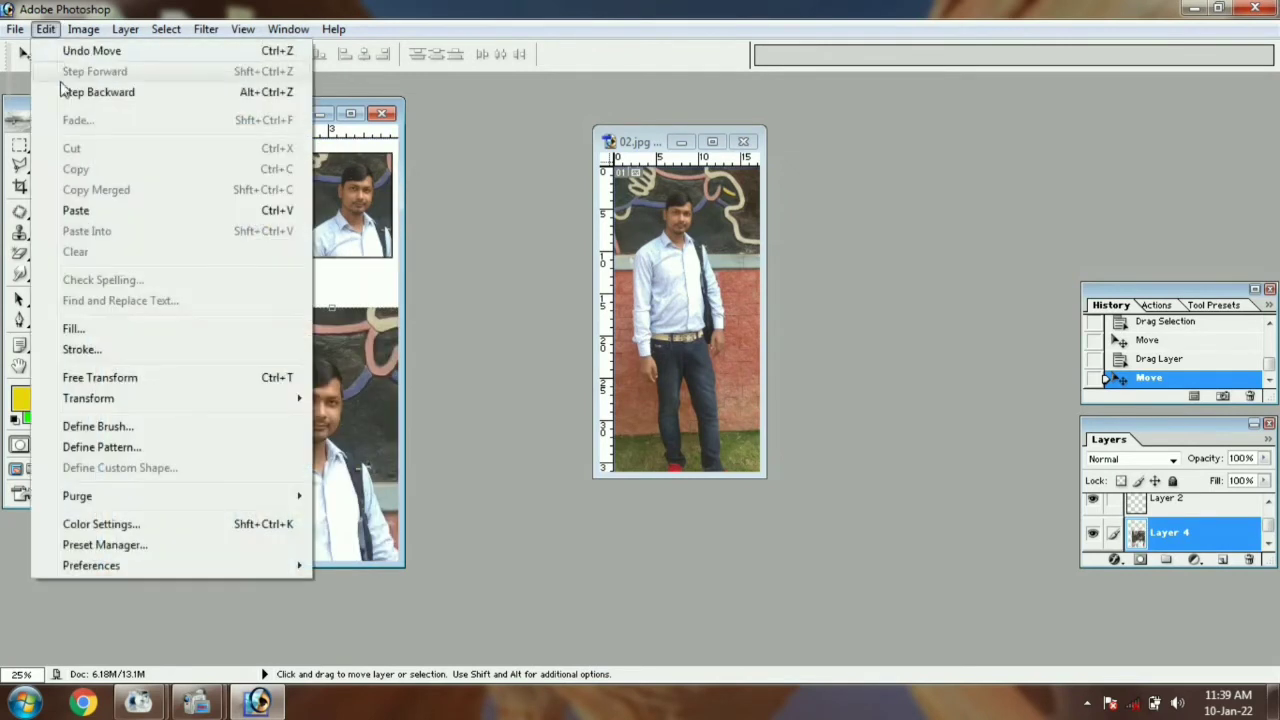
pyautogui.click(100, 377)
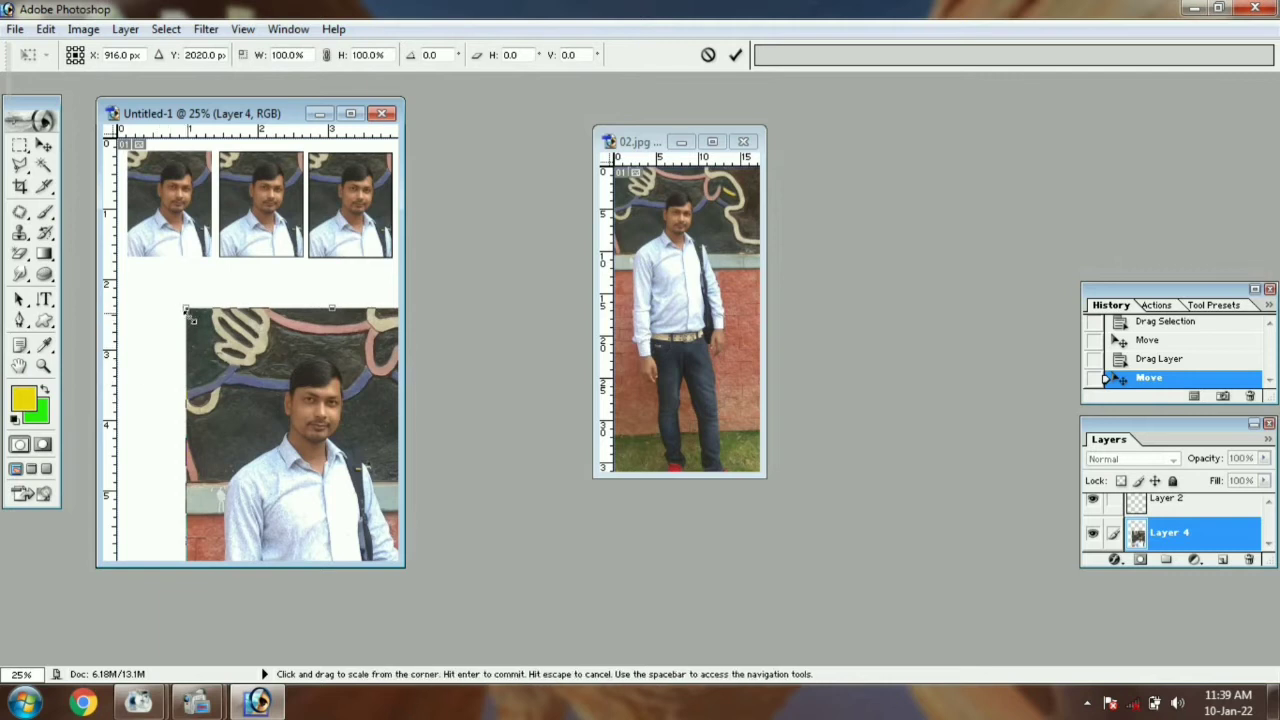
pyautogui.moveTo(190, 318); pyautogui.dragTo(227, 406)
pyautogui.moveTo(270, 480); pyautogui.dragTo(287, 338)
pyautogui.moveTo(244, 421)
pyautogui.mouseDown()
pyautogui.moveTo(189, 412)
pyautogui.moveTo(222, 412)
pyautogui.mouseUp()
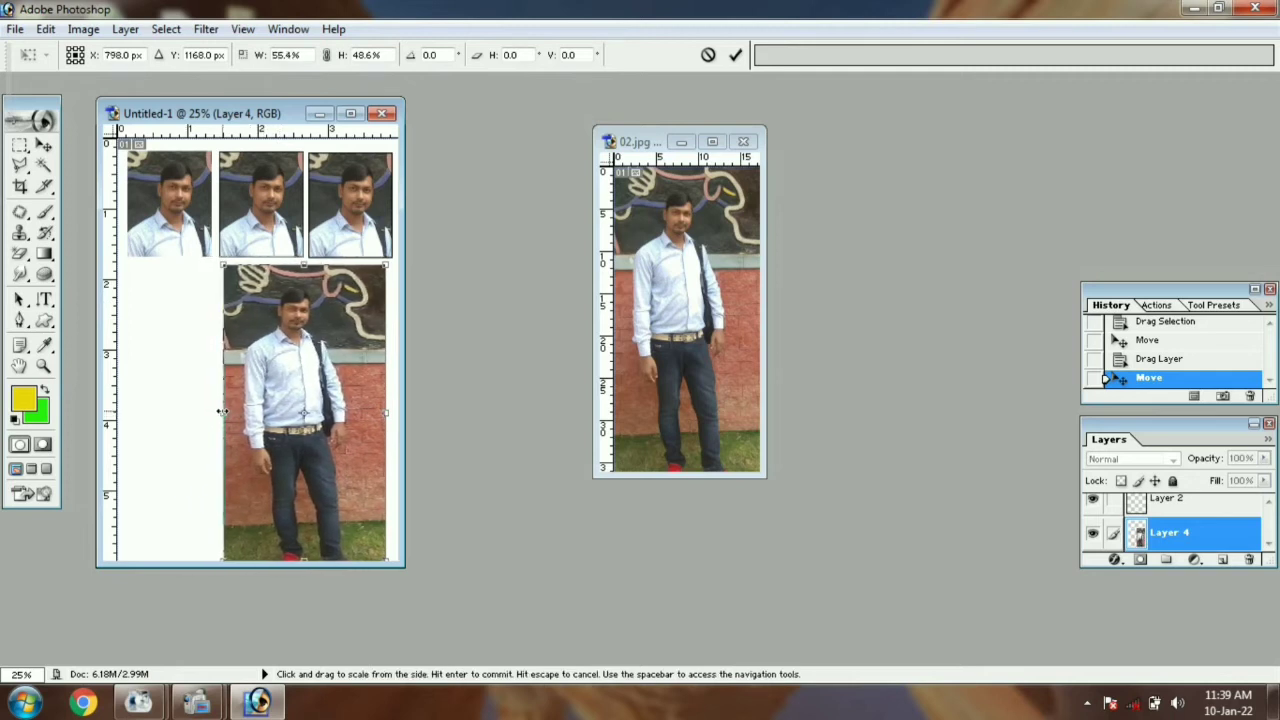
pyautogui.doubleClick(291, 374)
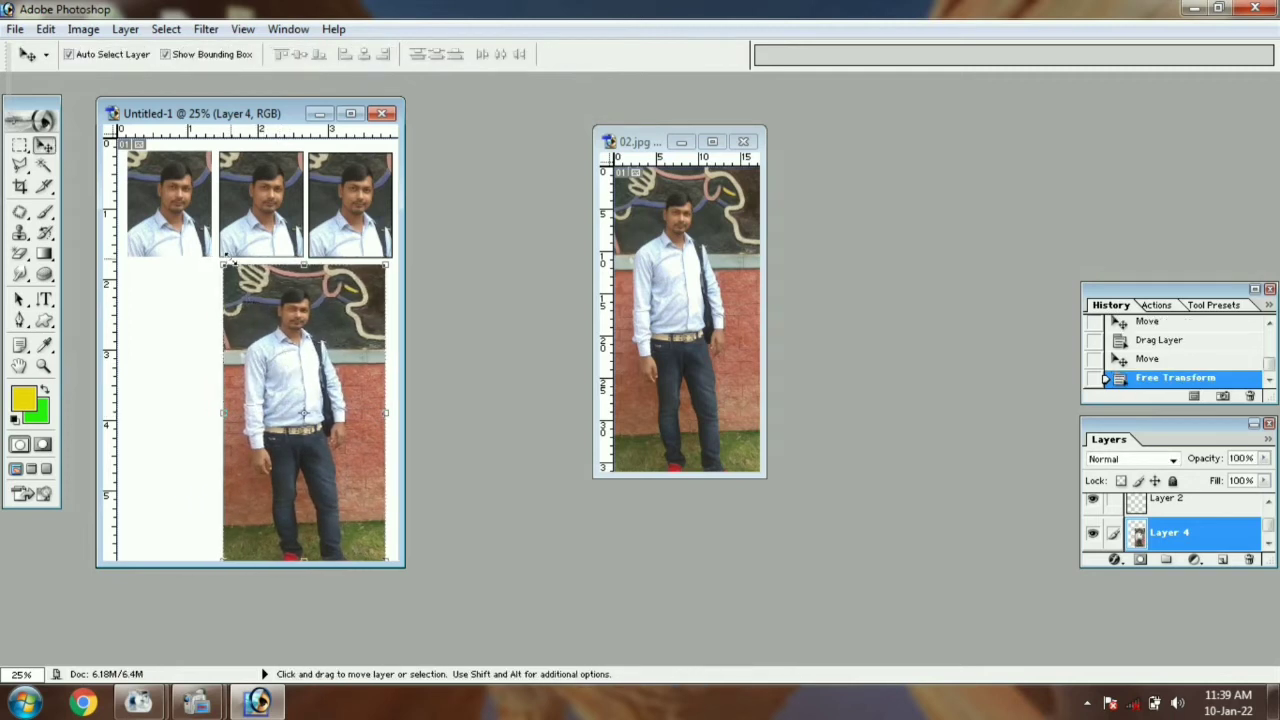
# Select the entire 02.jpg photo and rotate it 90° counterclockwise with Transform
pyautogui.click(46, 29)
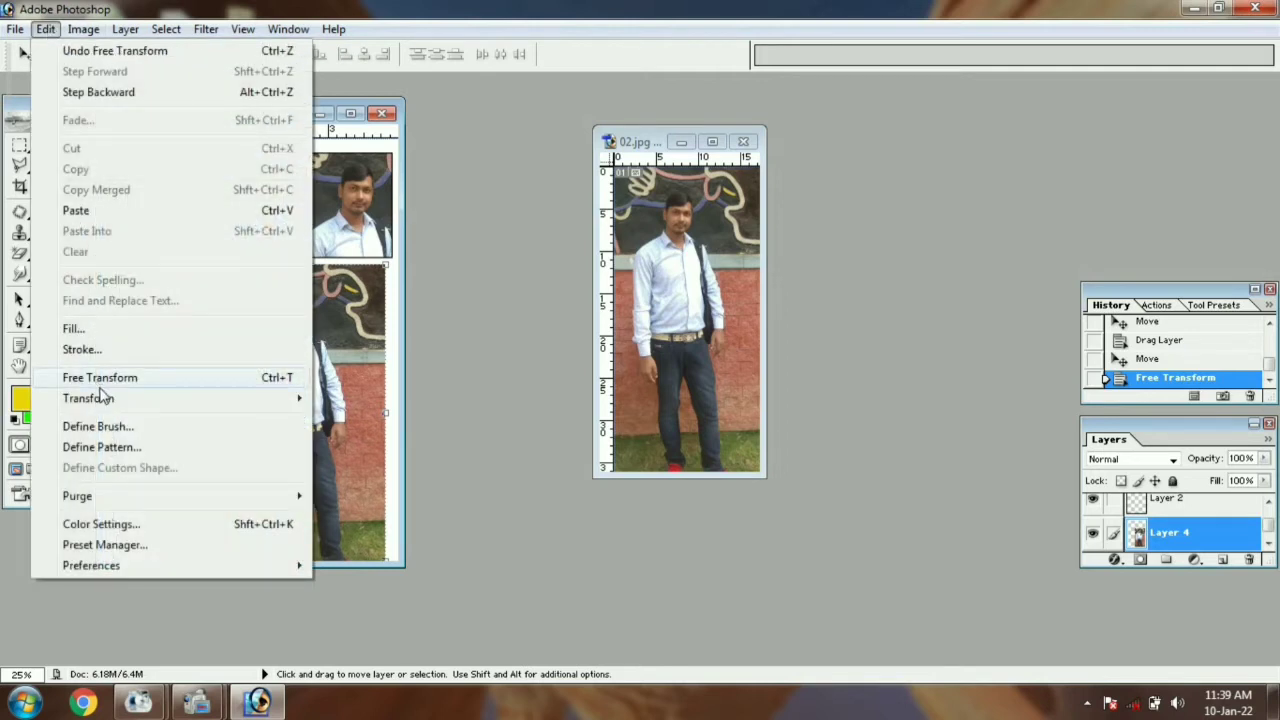
pyautogui.moveTo(150, 398)
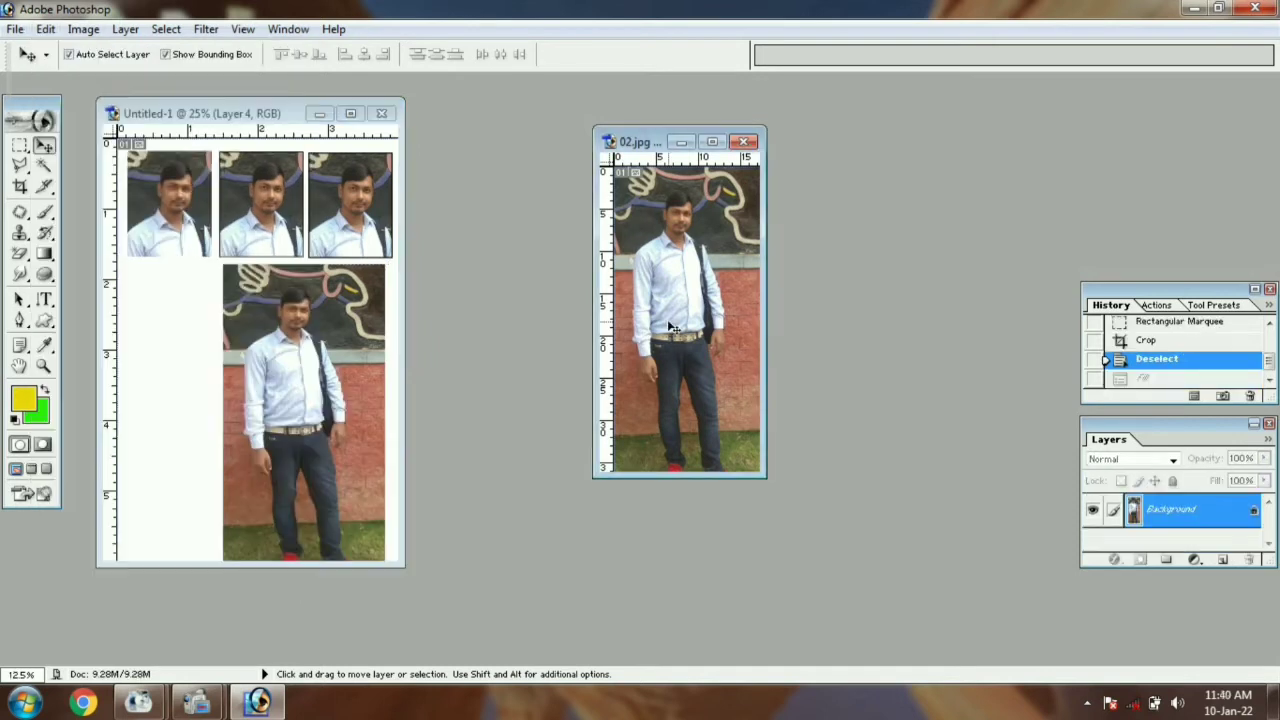
pyautogui.hotkey('ctrl', 'a')
pyautogui.click(45, 29)
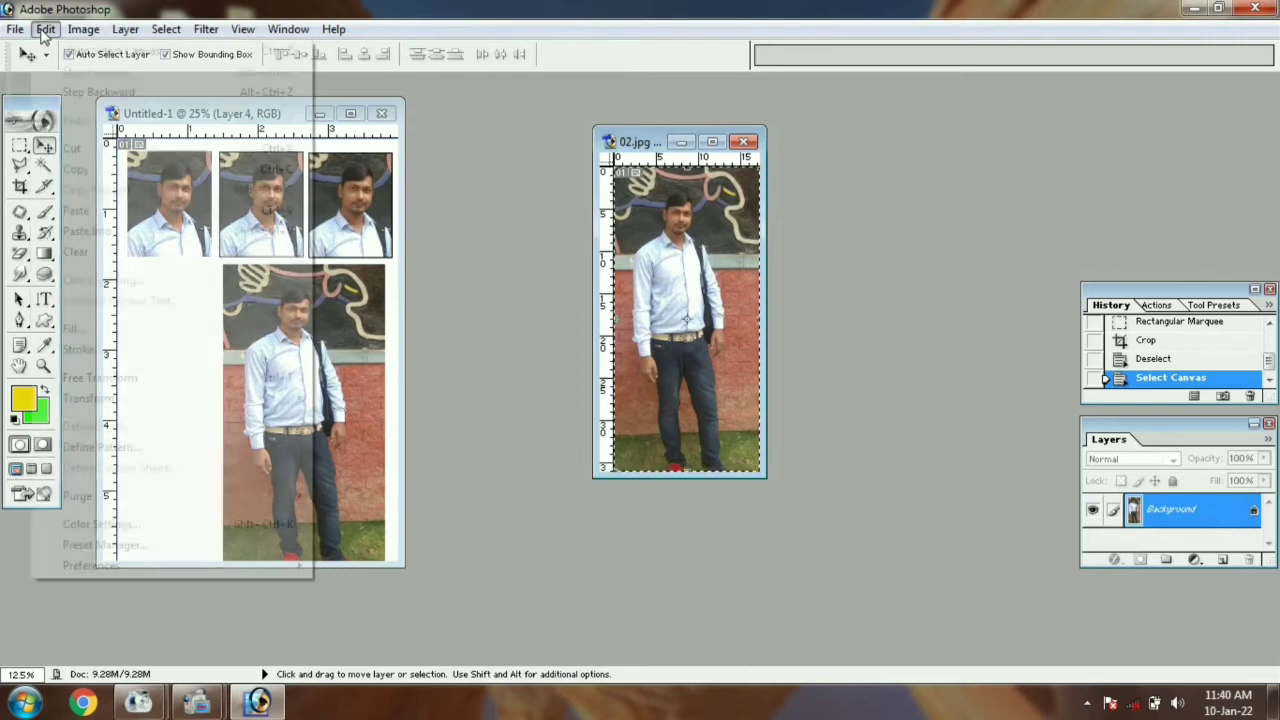
pyautogui.moveTo(88, 400)
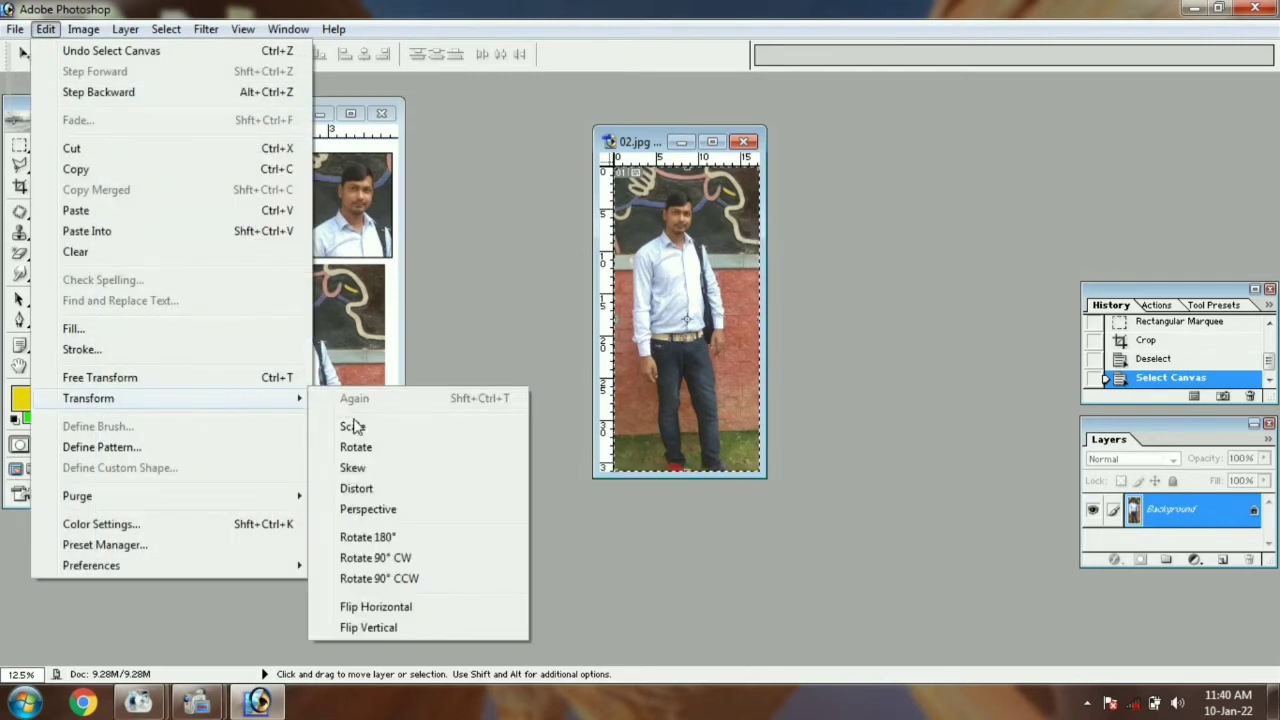
pyautogui.click(382, 578)
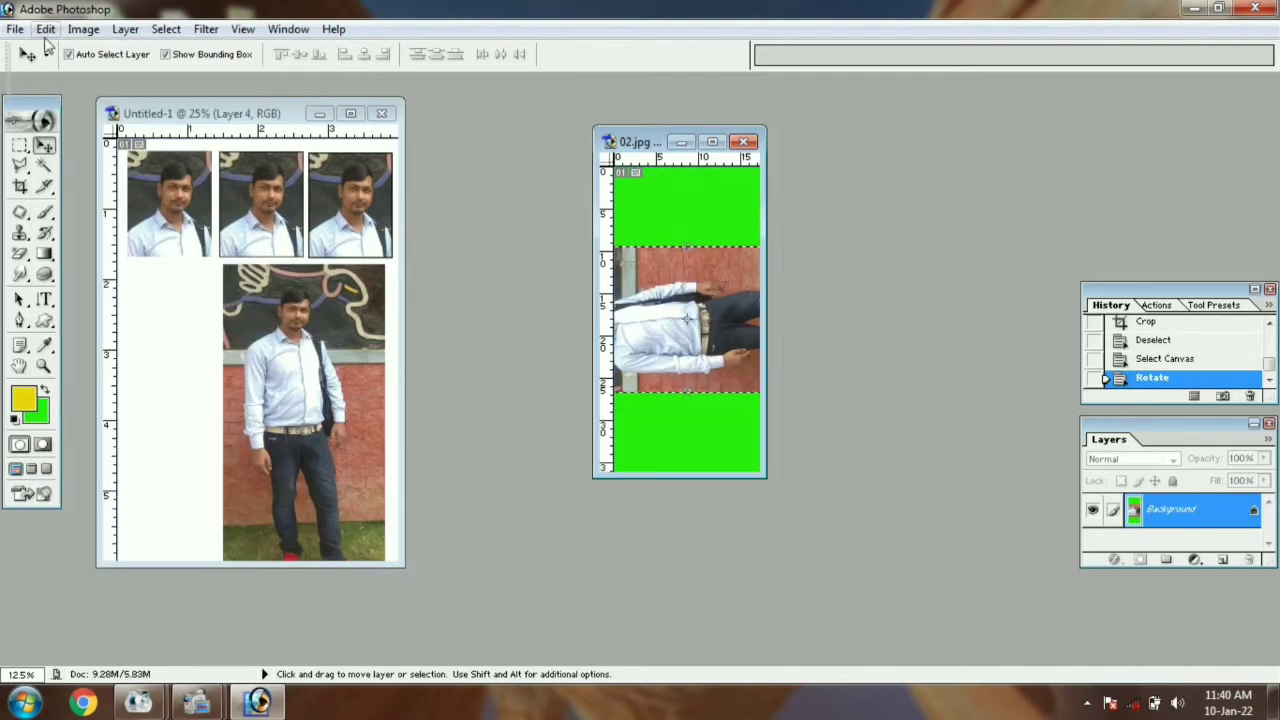
# Rotate the selected 02.jpg photo 90° clockwise back to upright
pyautogui.click(45, 29)
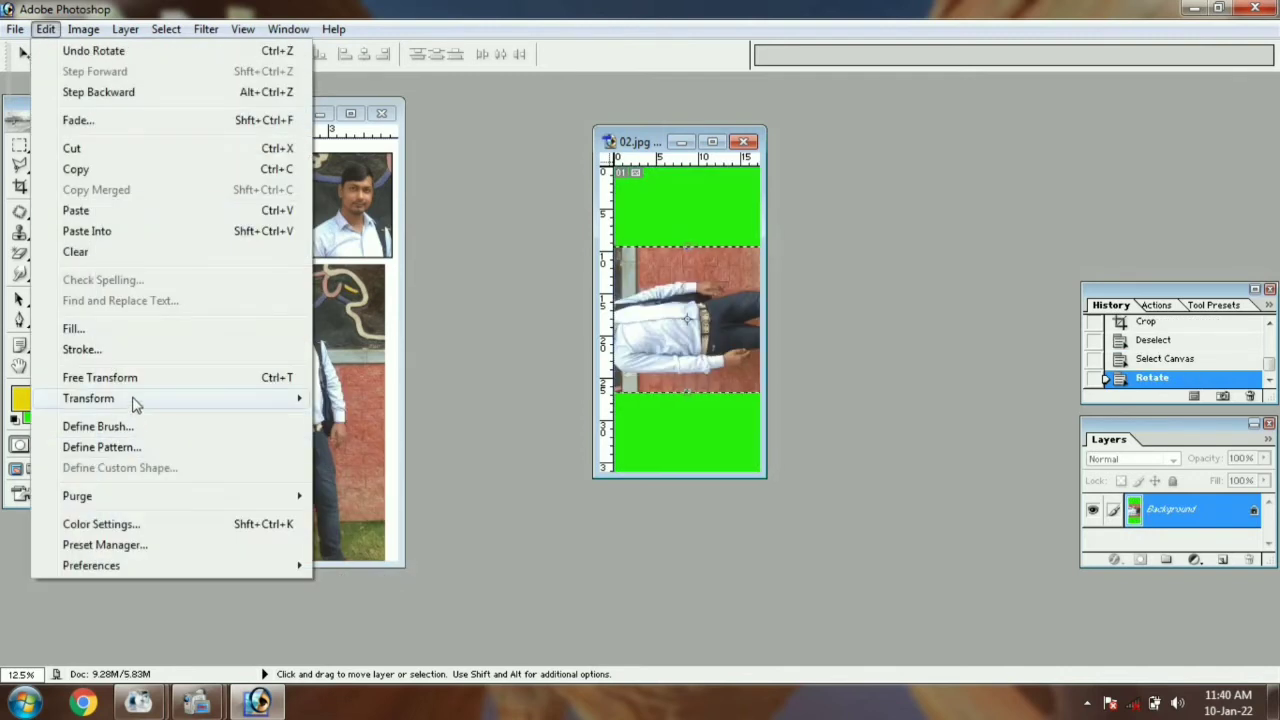
pyautogui.moveTo(215, 400)
pyautogui.click(387, 562)
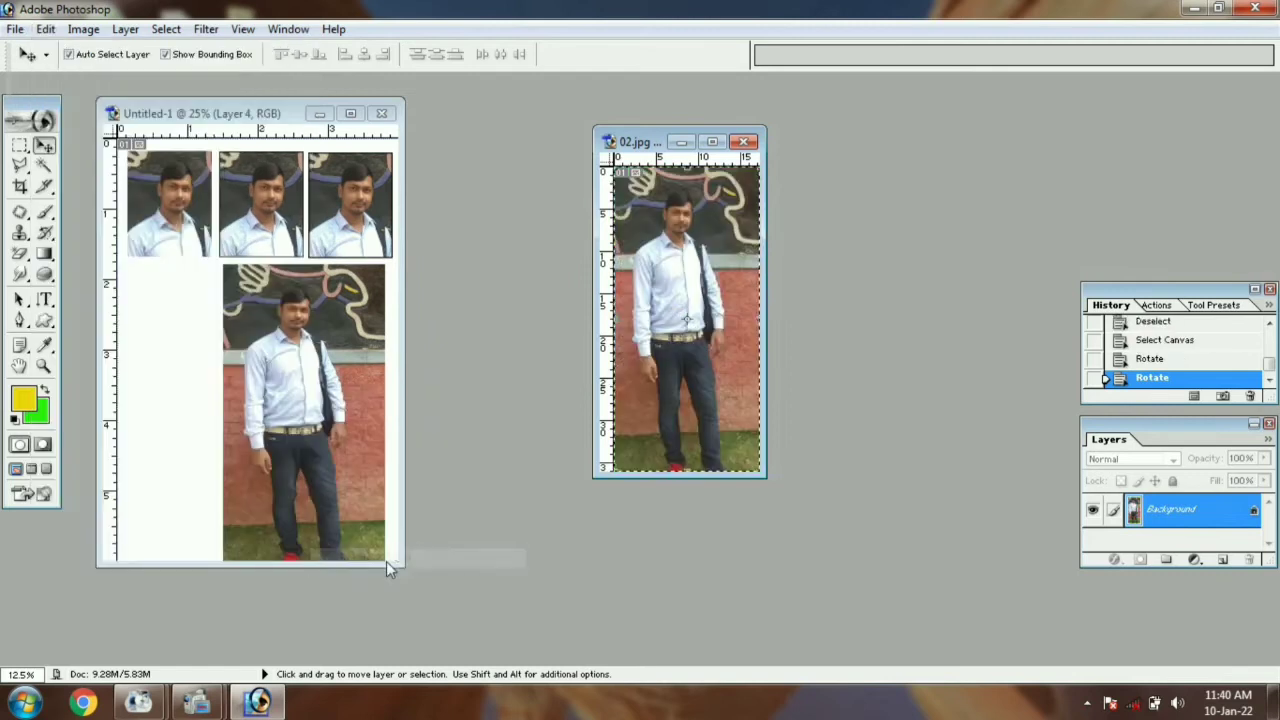
# Flip the selected 02.jpg photo horizontally and flip it horizontally again to restore its orientation
pyautogui.click(46, 28)
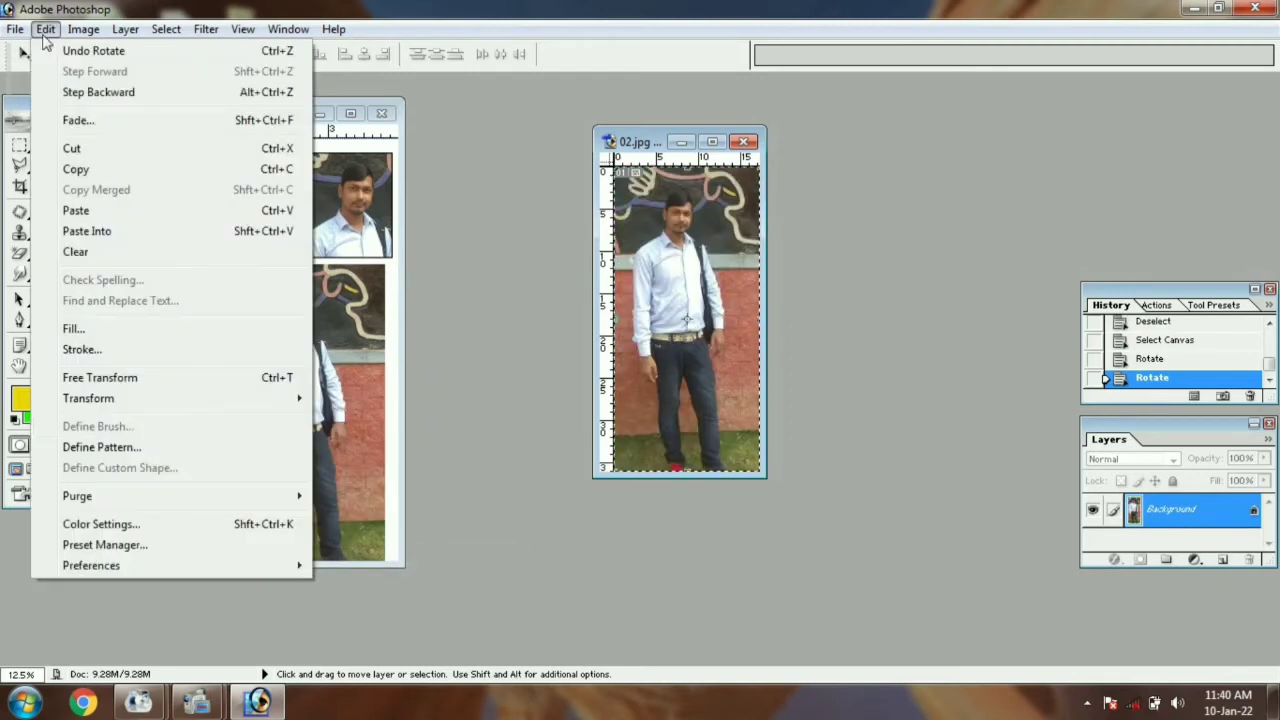
pyautogui.moveTo(125, 400)
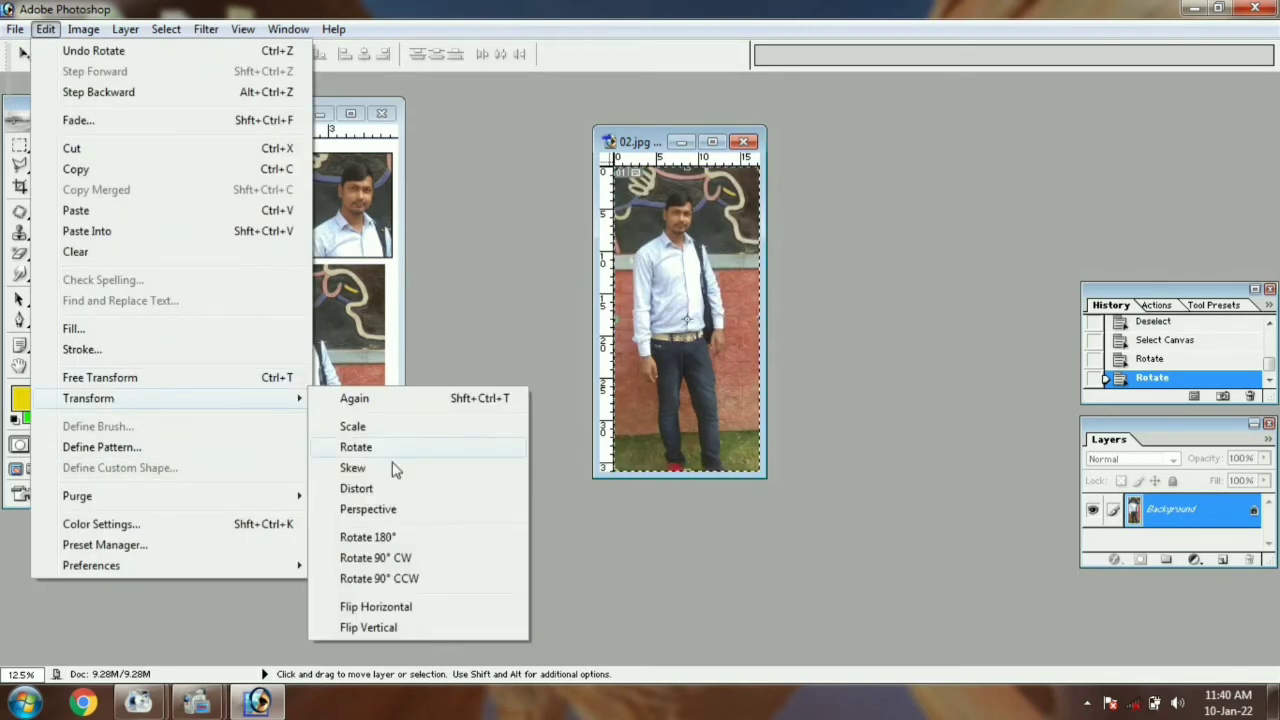
pyautogui.click(402, 612)
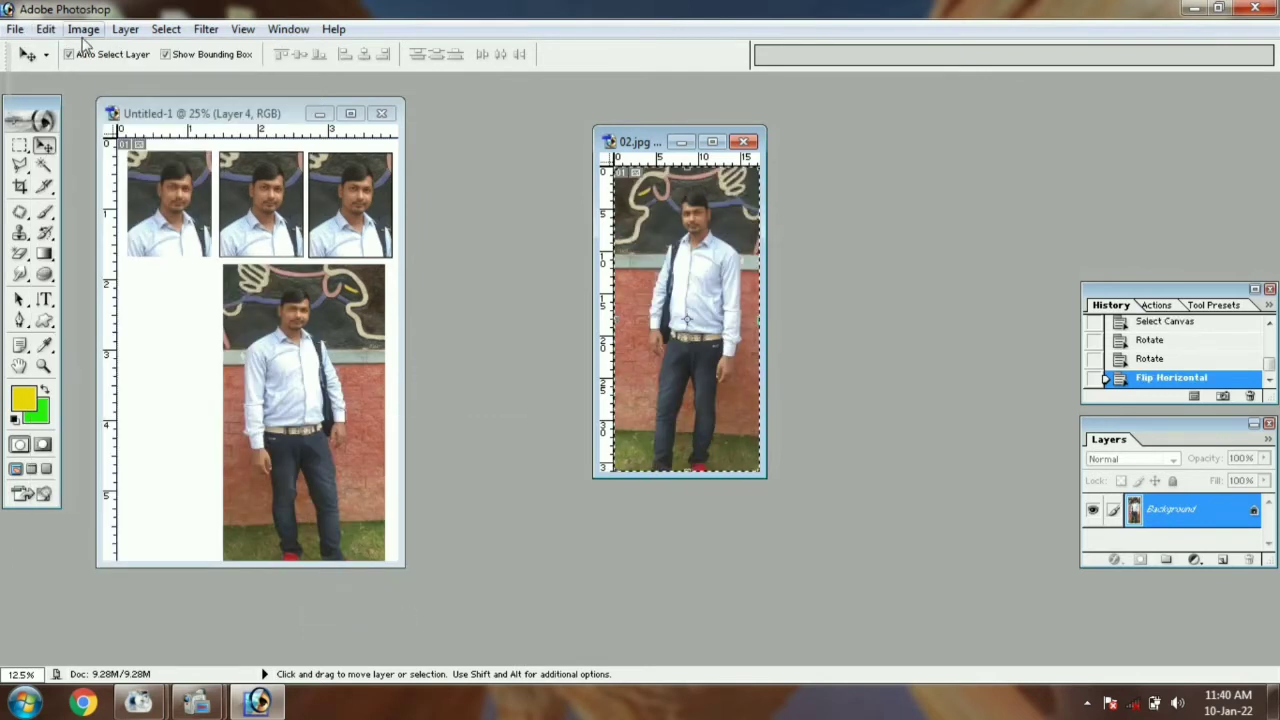
pyautogui.click(46, 29)
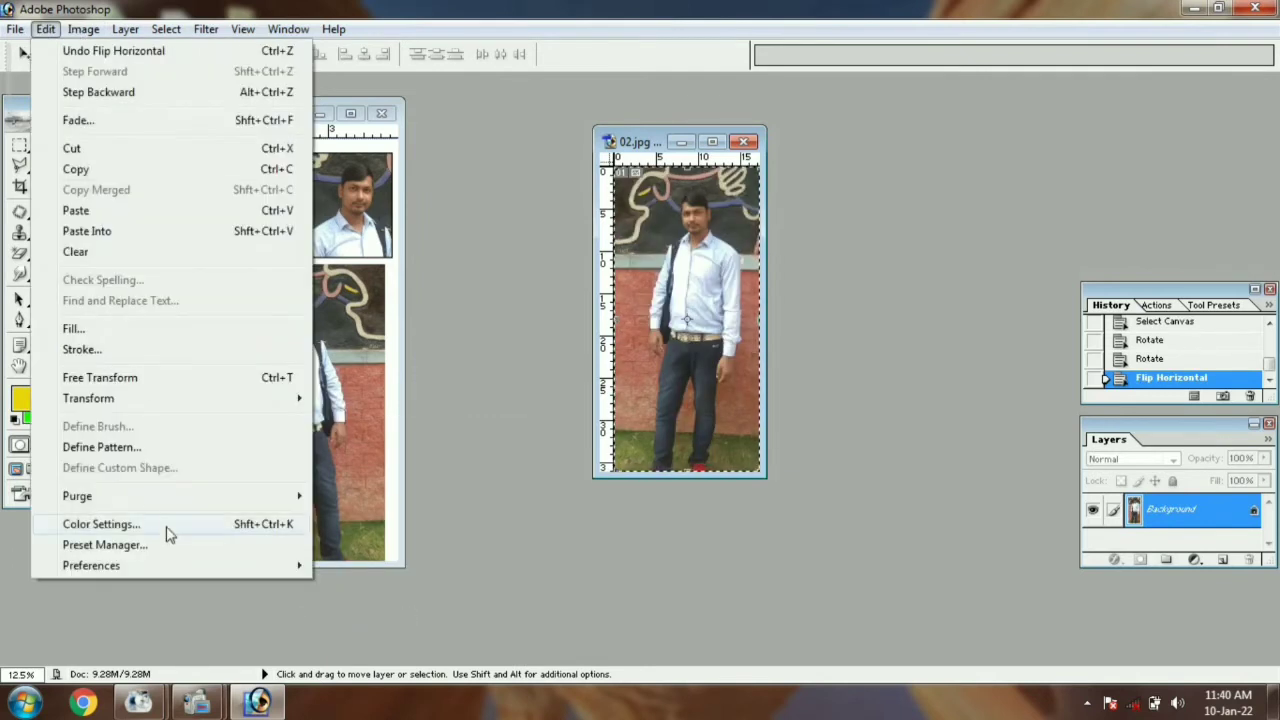
pyautogui.moveTo(115, 399)
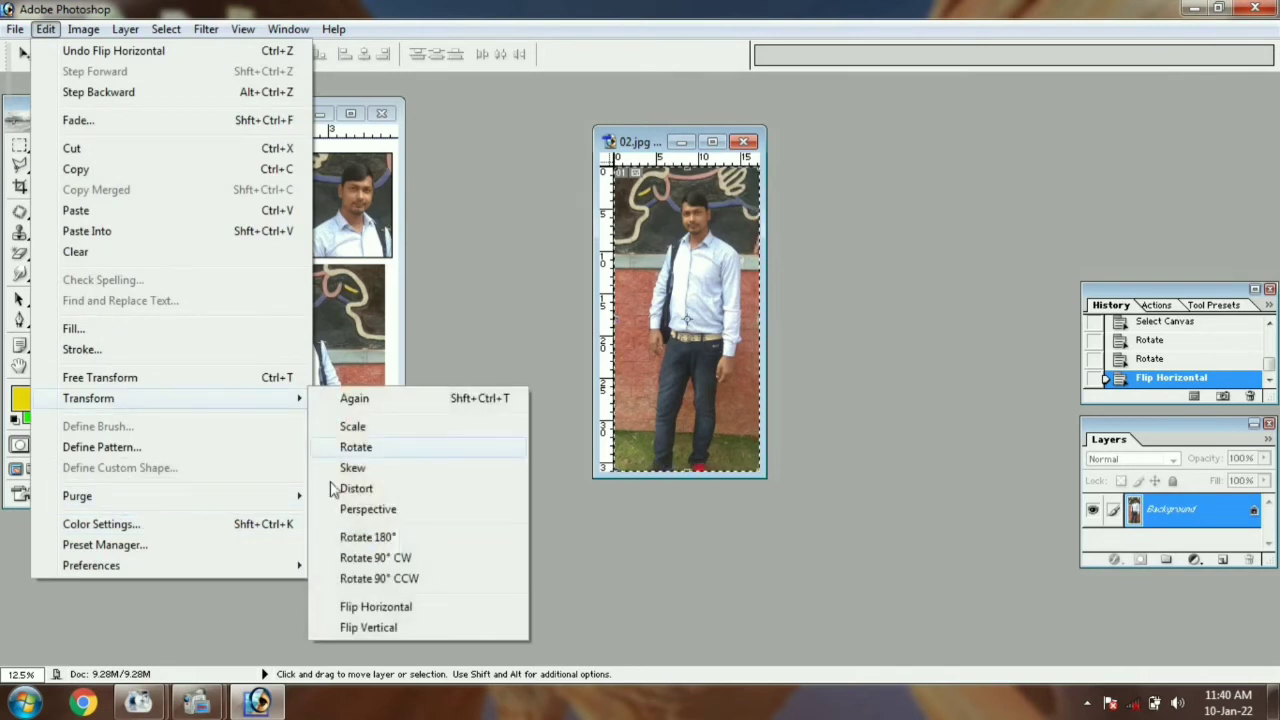
pyautogui.click(386, 610)
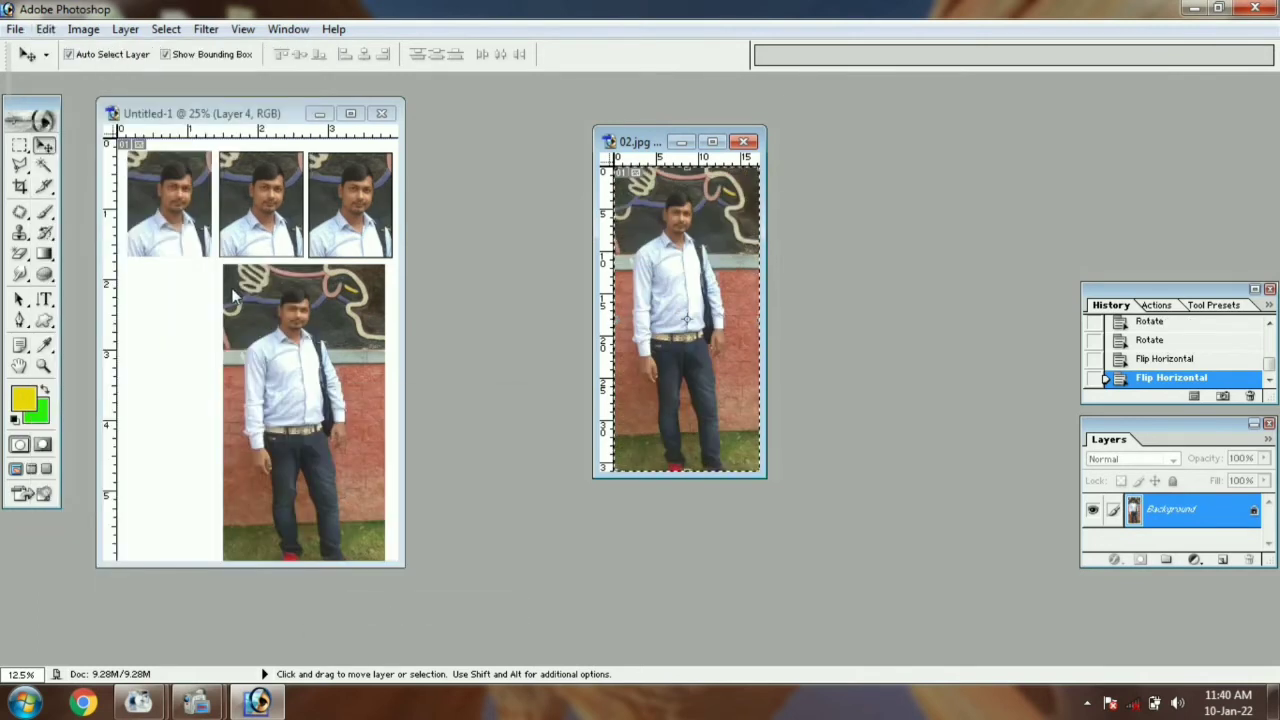
# Flip the selected 02.jpg photo vertically and flip it vertically again to turn it upright
pyautogui.click(46, 29)
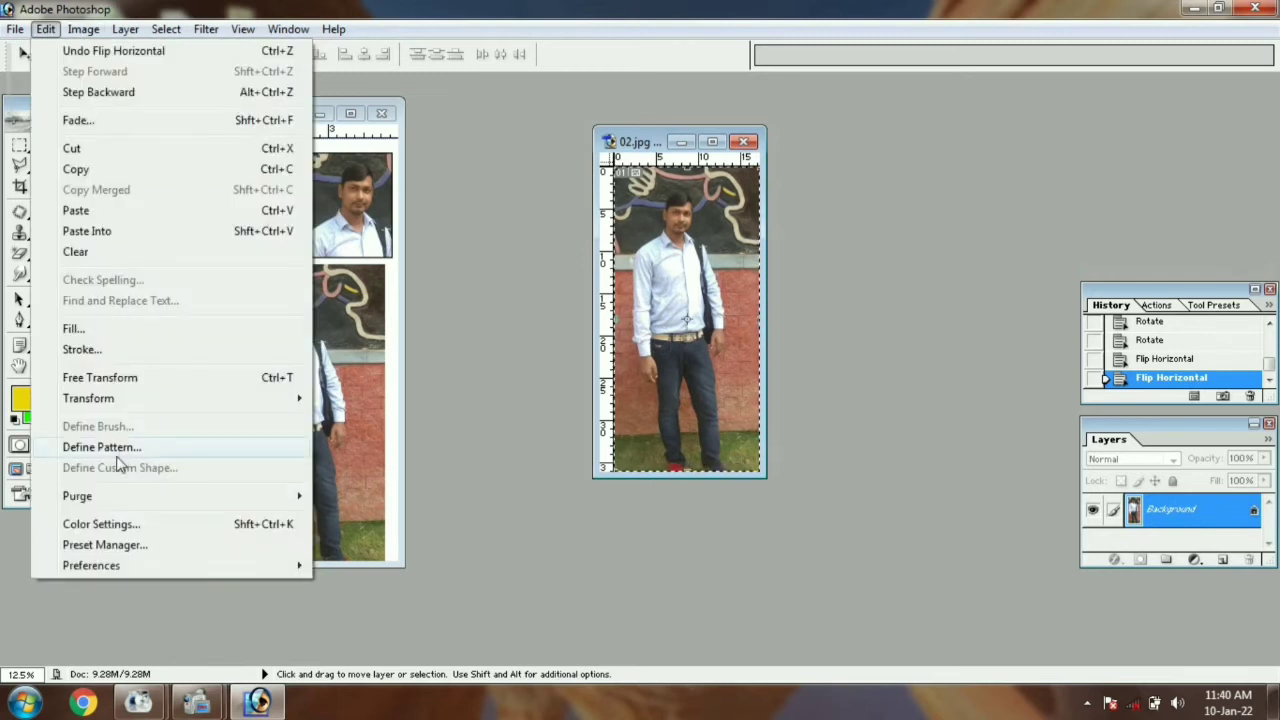
pyautogui.moveTo(175, 400)
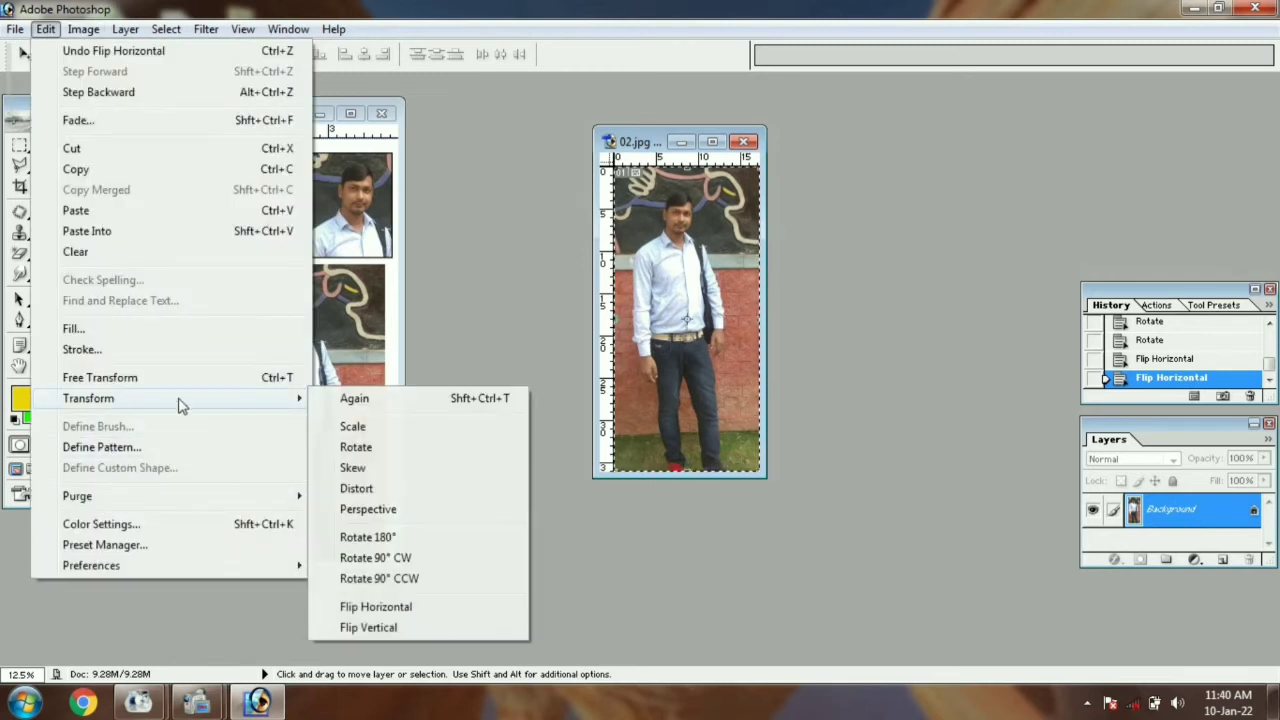
pyautogui.click(367, 630)
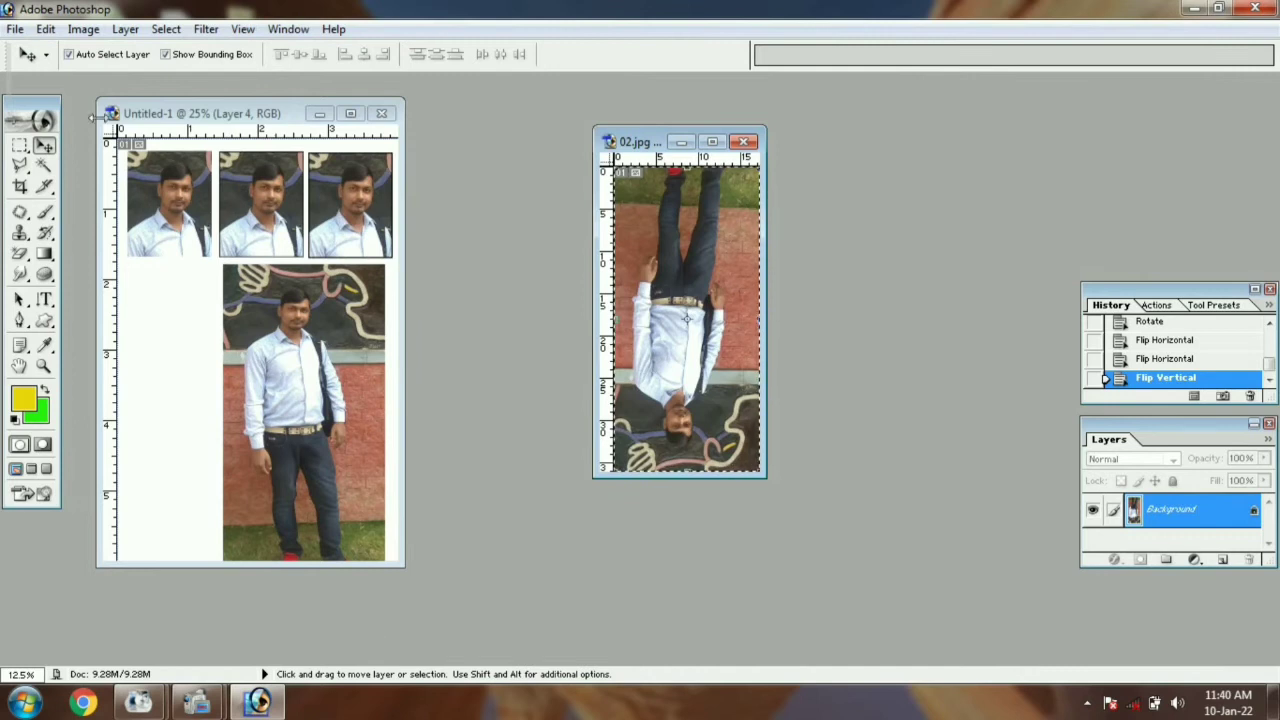
pyautogui.click(46, 29)
pyautogui.moveTo(97, 401)
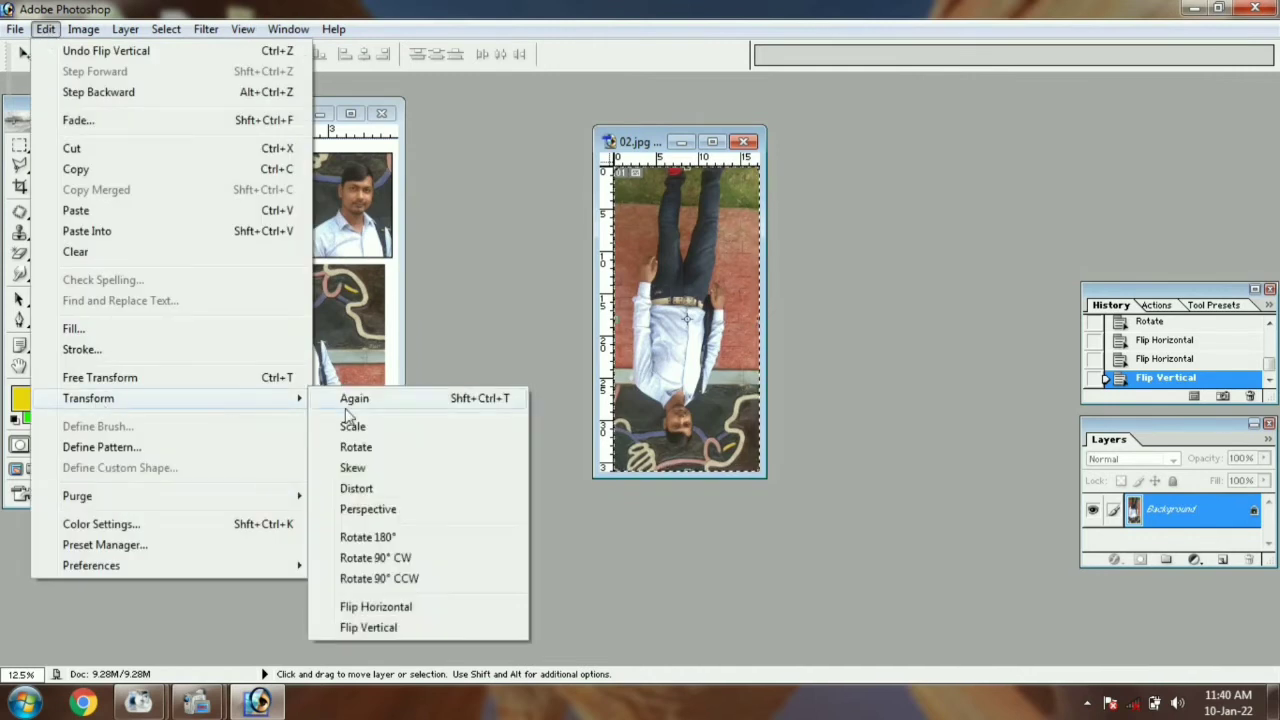
pyautogui.click(375, 626)
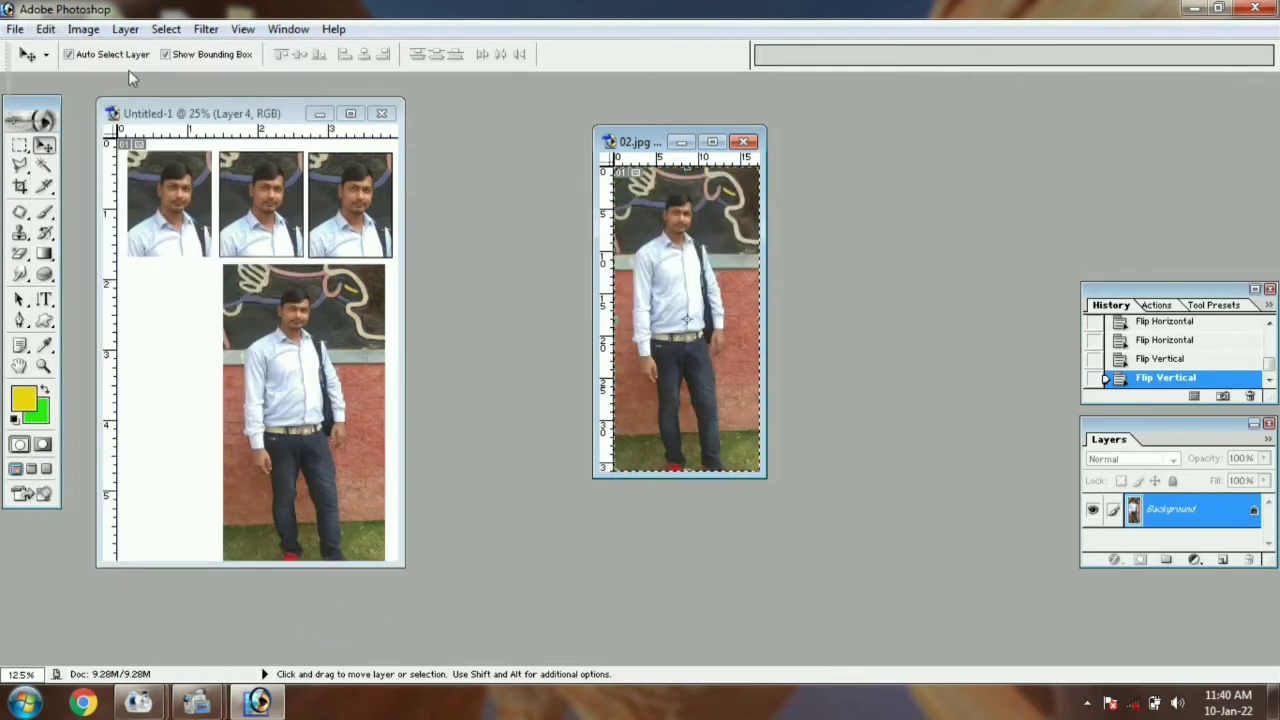
pyautogui.click(45, 29)
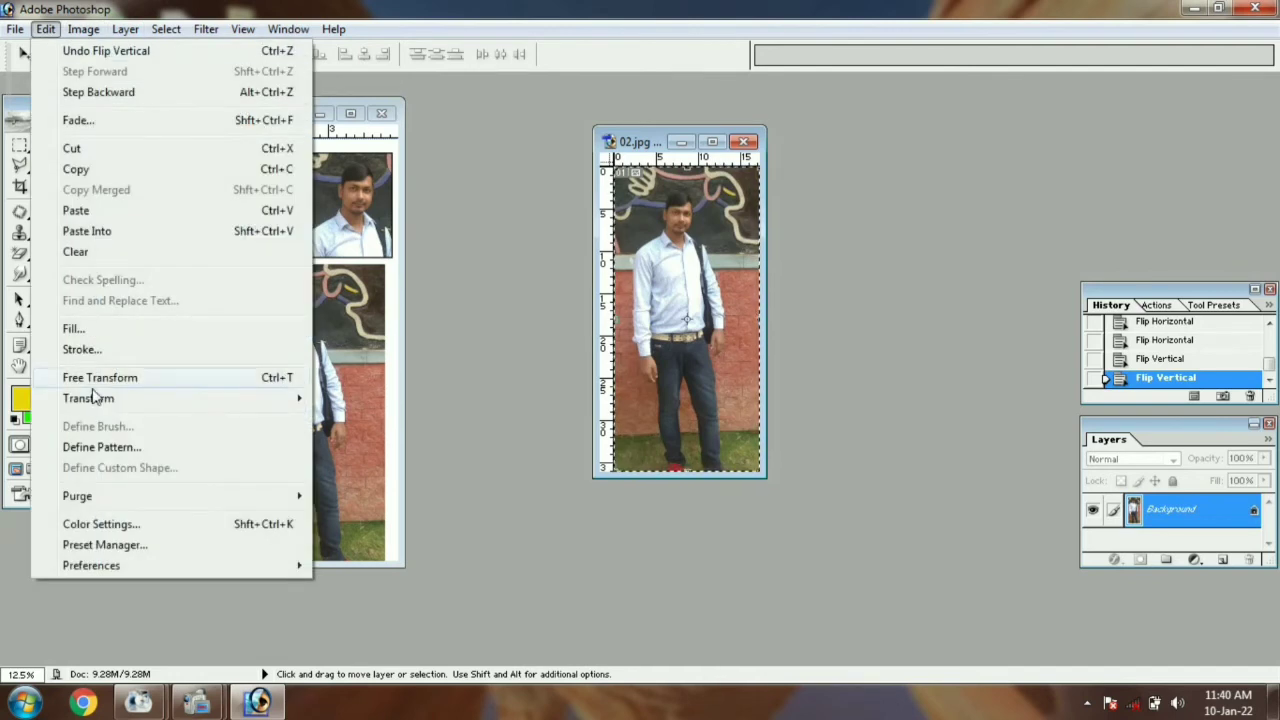
pyautogui.moveTo(100, 400)
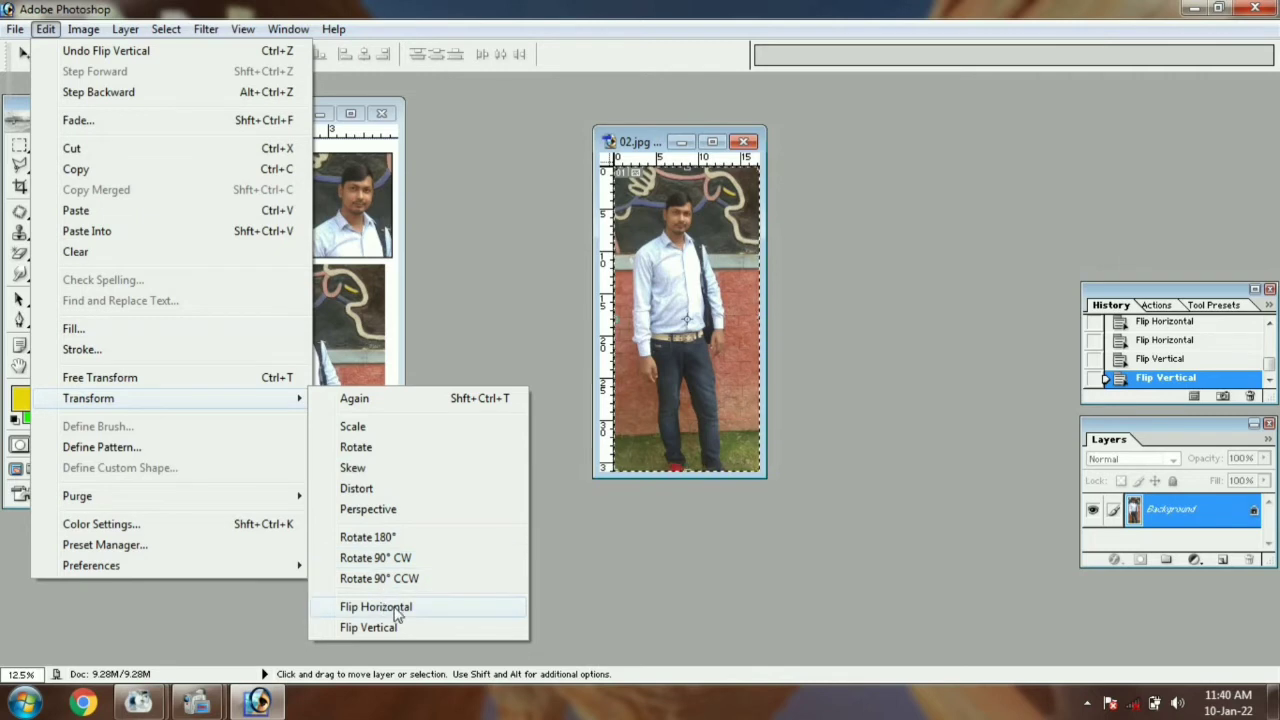
pyautogui.click(594, 541)
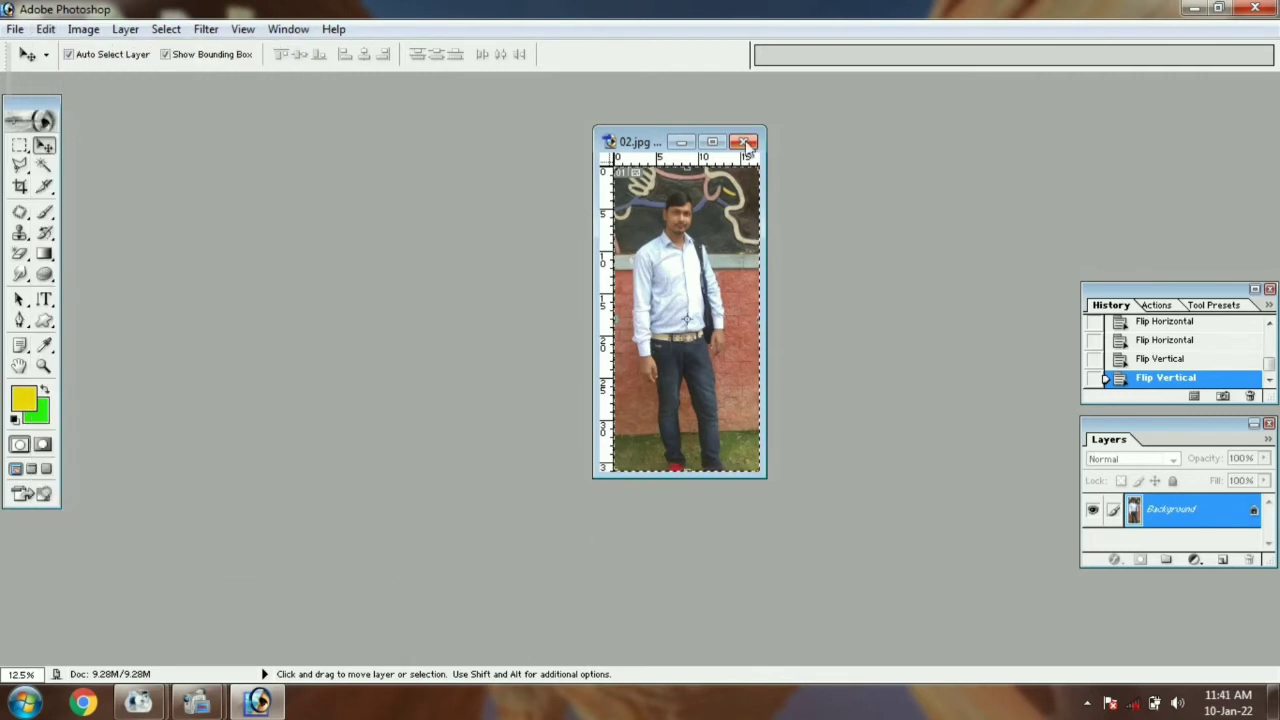
# Close 02.jpg without saving its changes and open the portrait photo IMG_20200701_195843 from the sk folder
pyautogui.click(745, 142)
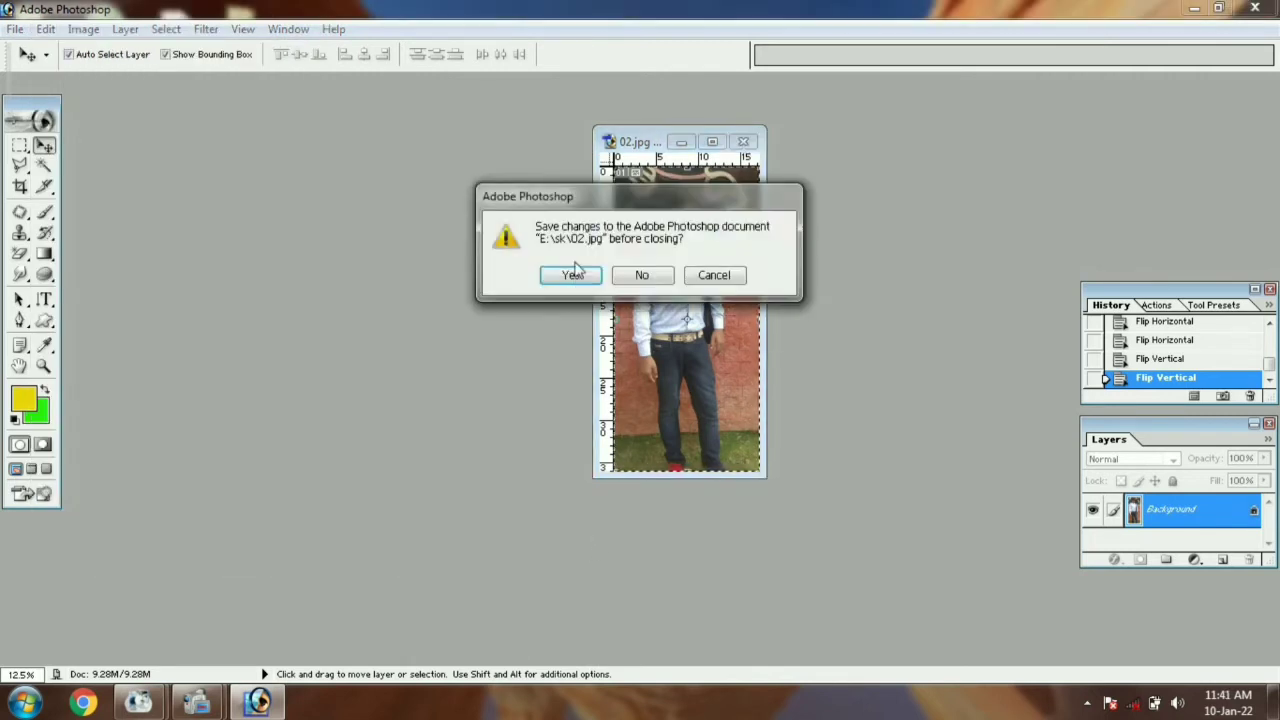
pyautogui.click(627, 275)
pyautogui.doubleClick(525, 260)
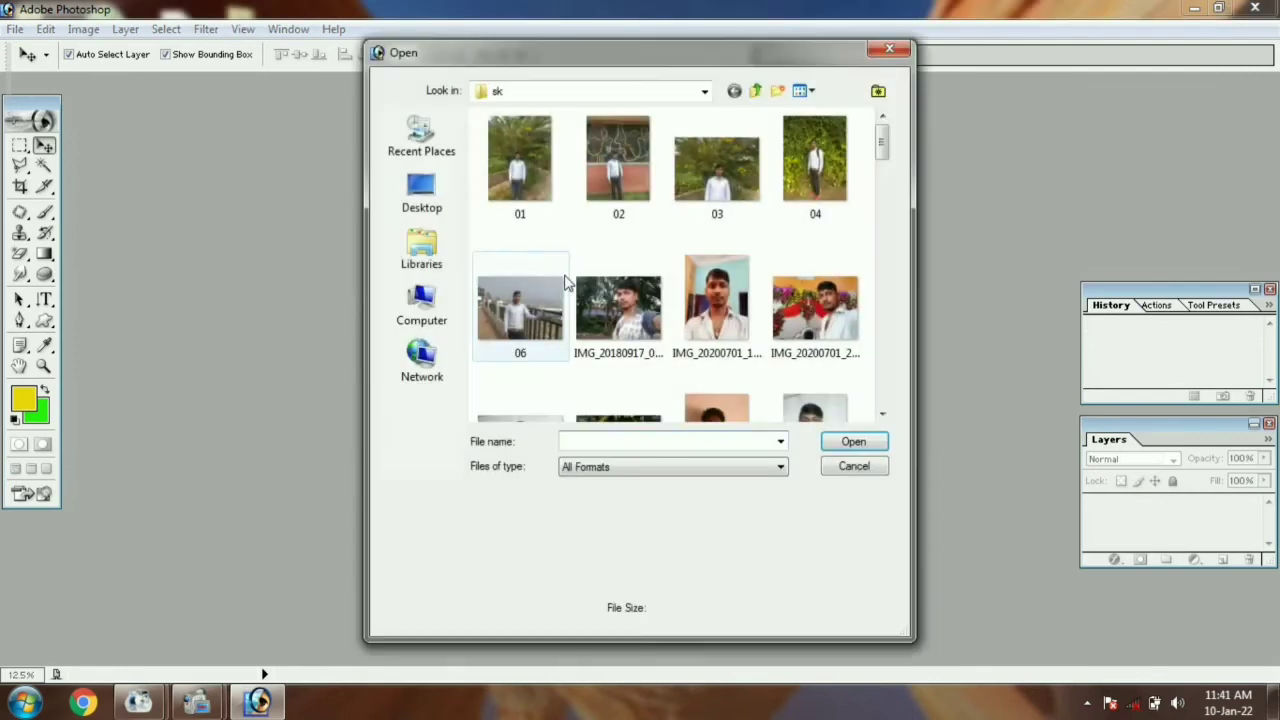
pyautogui.doubleClick(705, 300)
# Move the opened portrait's window aside and duplicate the image under the default copy name
pyautogui.moveTo(245, 100); pyautogui.dragTo(850, 105)
pyautogui.click(83, 29)
pyautogui.click(110, 95)
pyautogui.press('Return')
# Create a new white RGB document with the 4 x 6 inch preset at 300 pixels/inch
pyautogui.hotkey('ctrl', 'n')
pyautogui.click(579, 242)
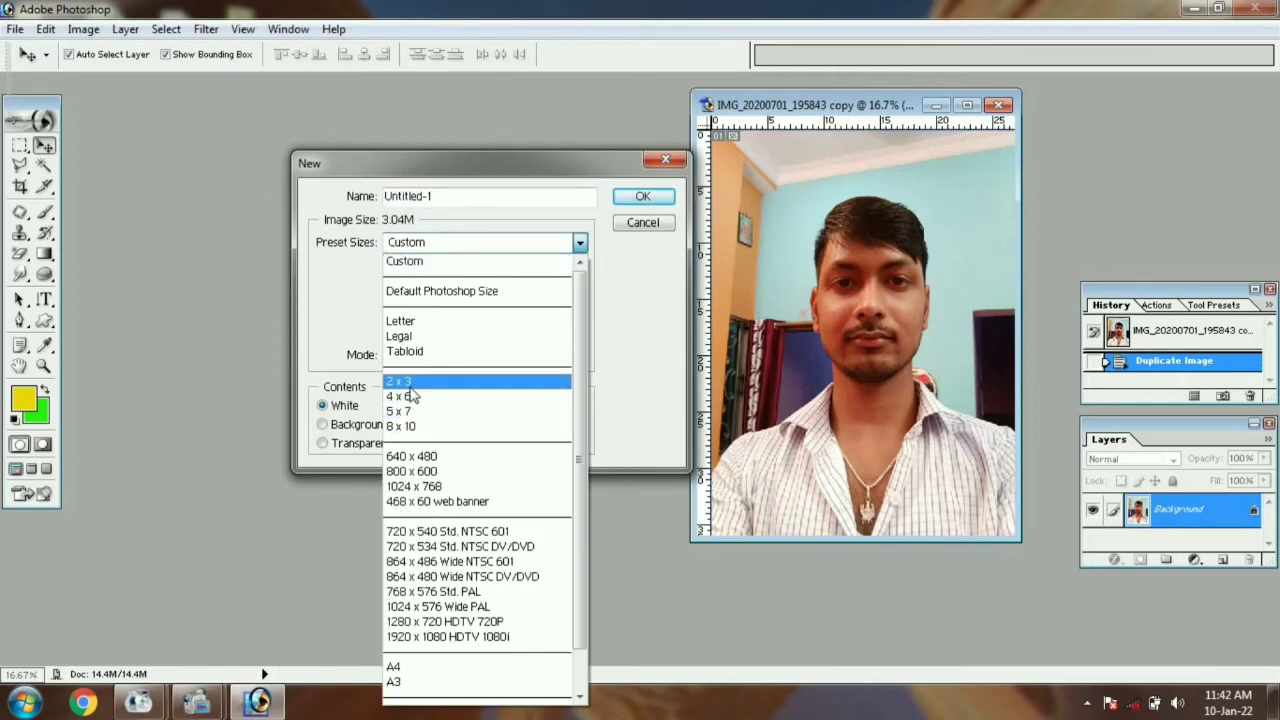
pyautogui.click(403, 426)
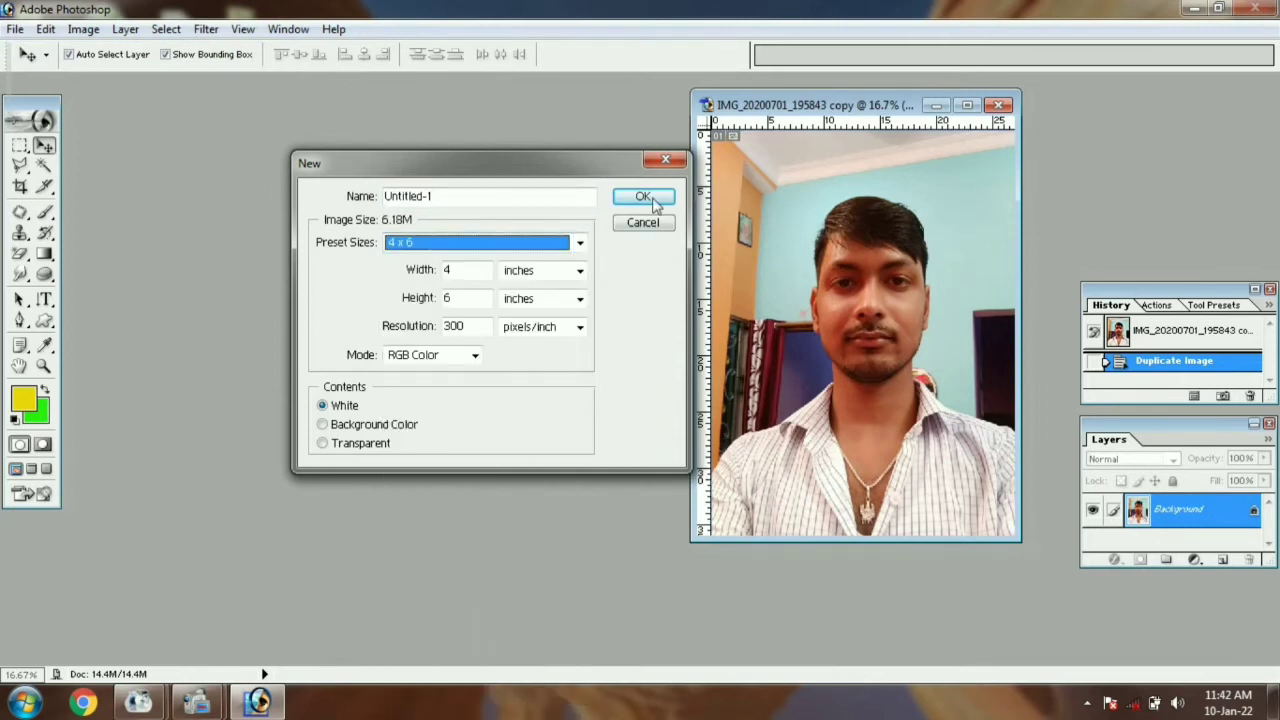
pyautogui.click(645, 197)
pyautogui.click(804, 181)
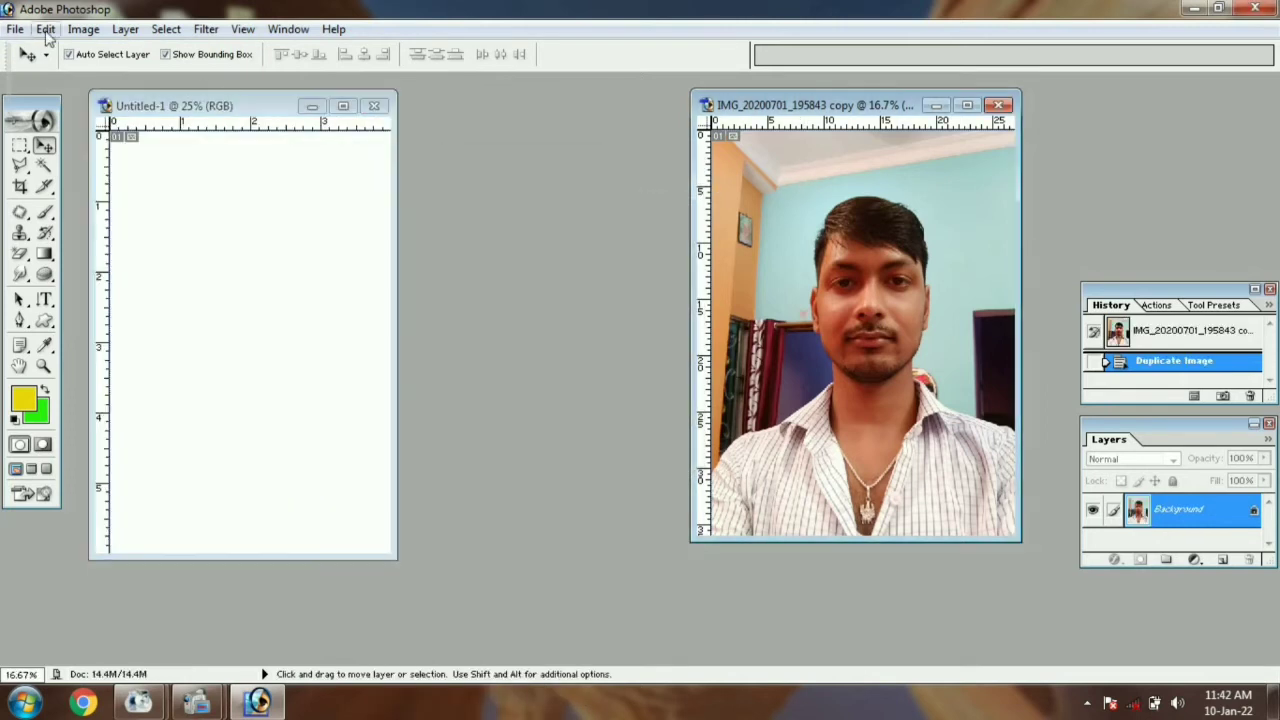
# Crop the whole duplicated portrait to 1.2 in by 1.5 in at 300 pixels/inch
pyautogui.click(20, 187)
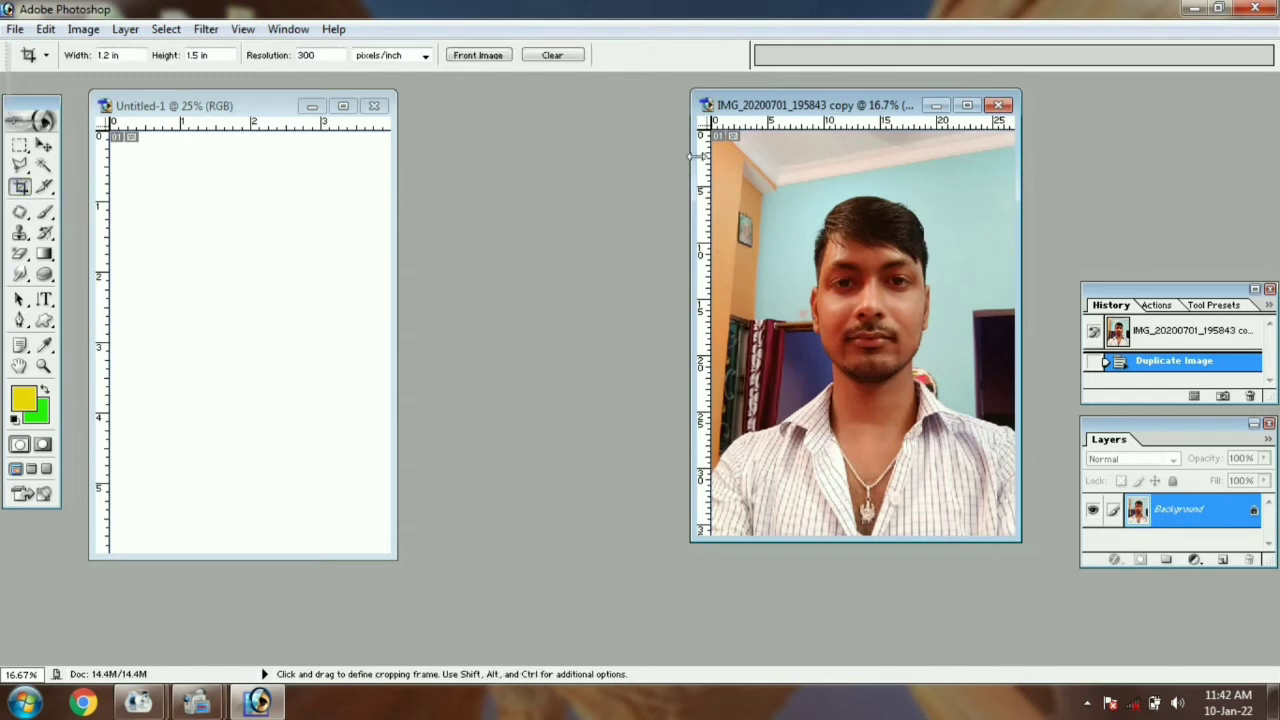
pyautogui.moveTo(712, 137); pyautogui.dragTo(1046, 546)
pyautogui.press('Return')
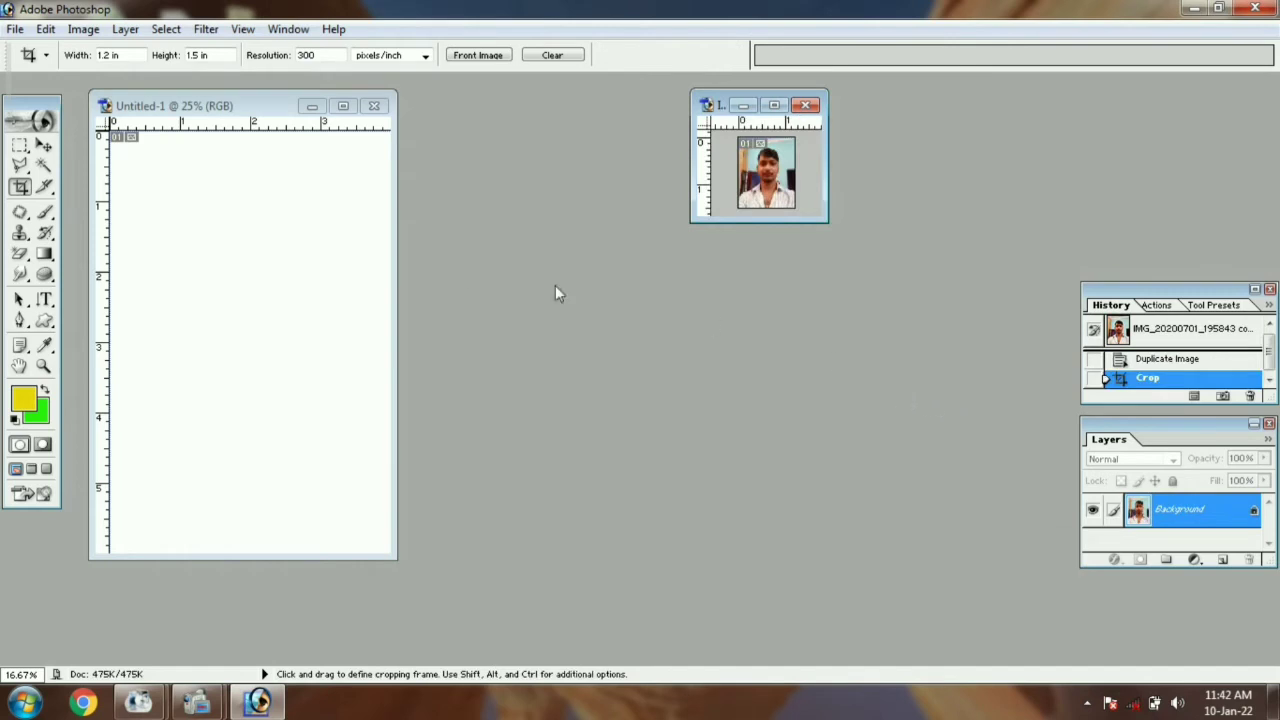
# Enlarge the cropped portrait's window and define the portrait as a brush named ab
pyautogui.click(44, 145)
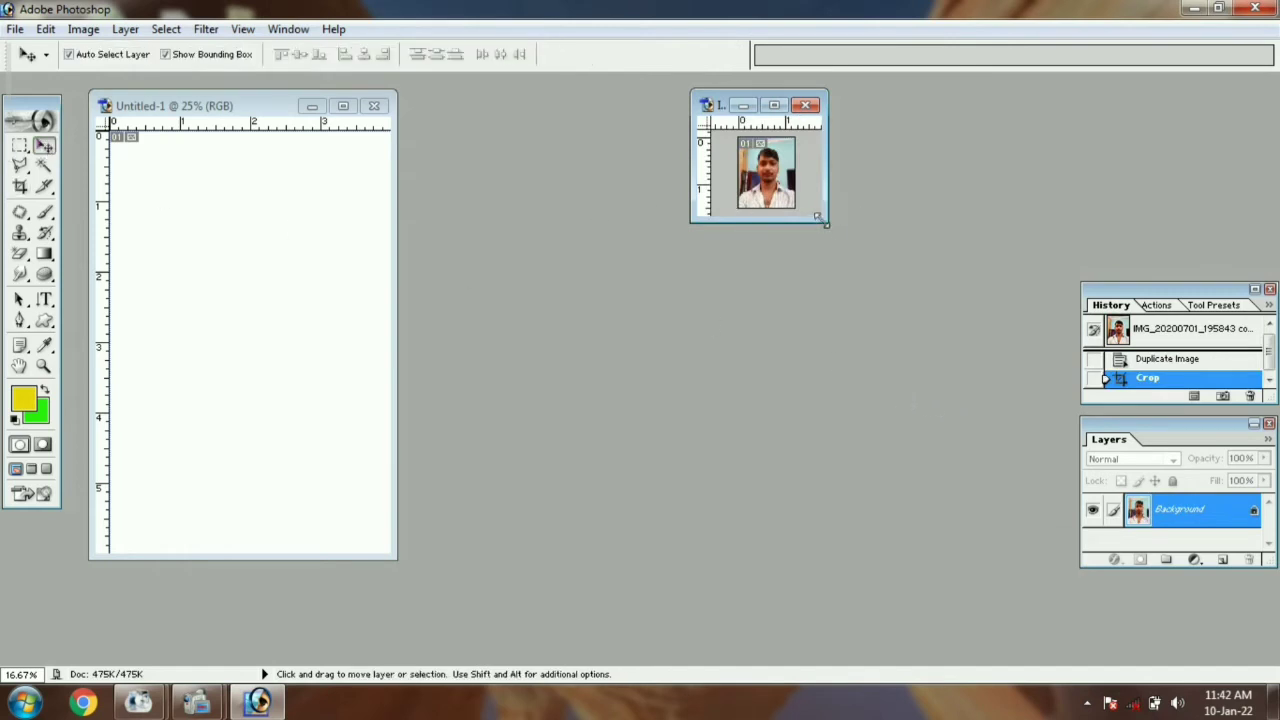
pyautogui.moveTo(818, 217); pyautogui.dragTo(968, 416)
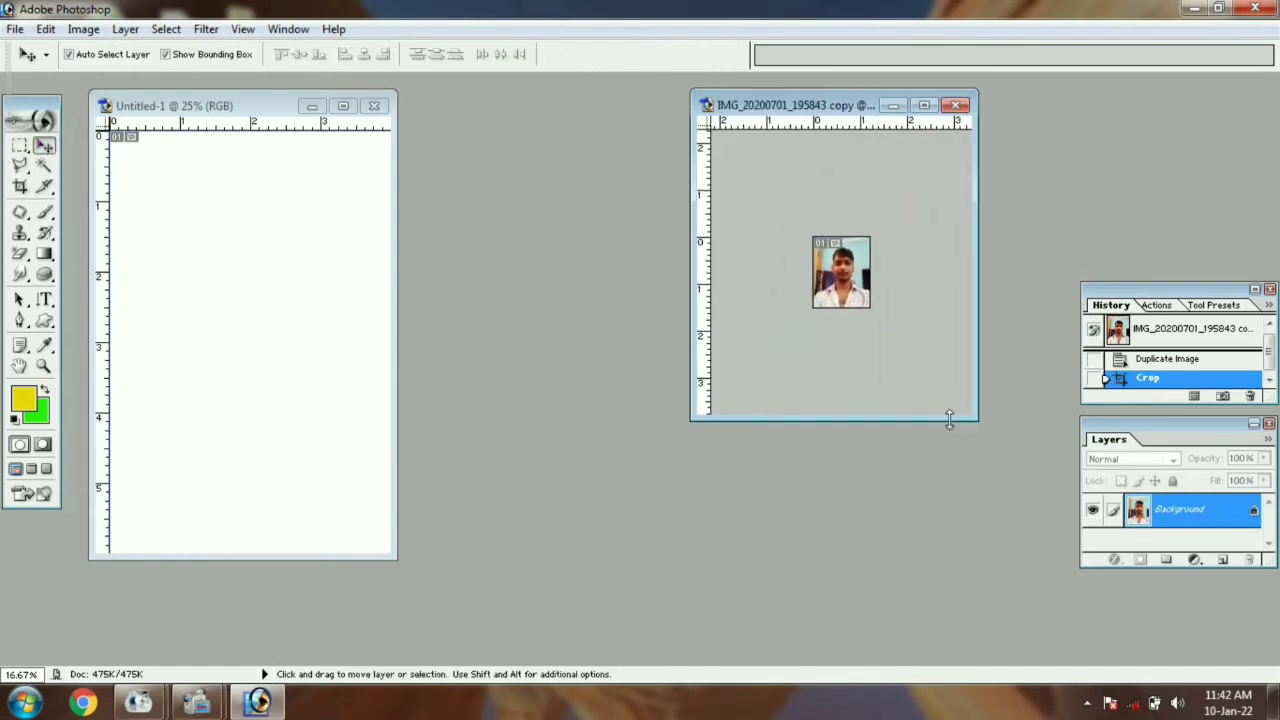
pyautogui.hotkey('ctrl', '+')
pyautogui.hotkey('ctrl', '+')
pyautogui.hotkey('ctrl', '+')
pyautogui.hotkey('ctrl', '+')
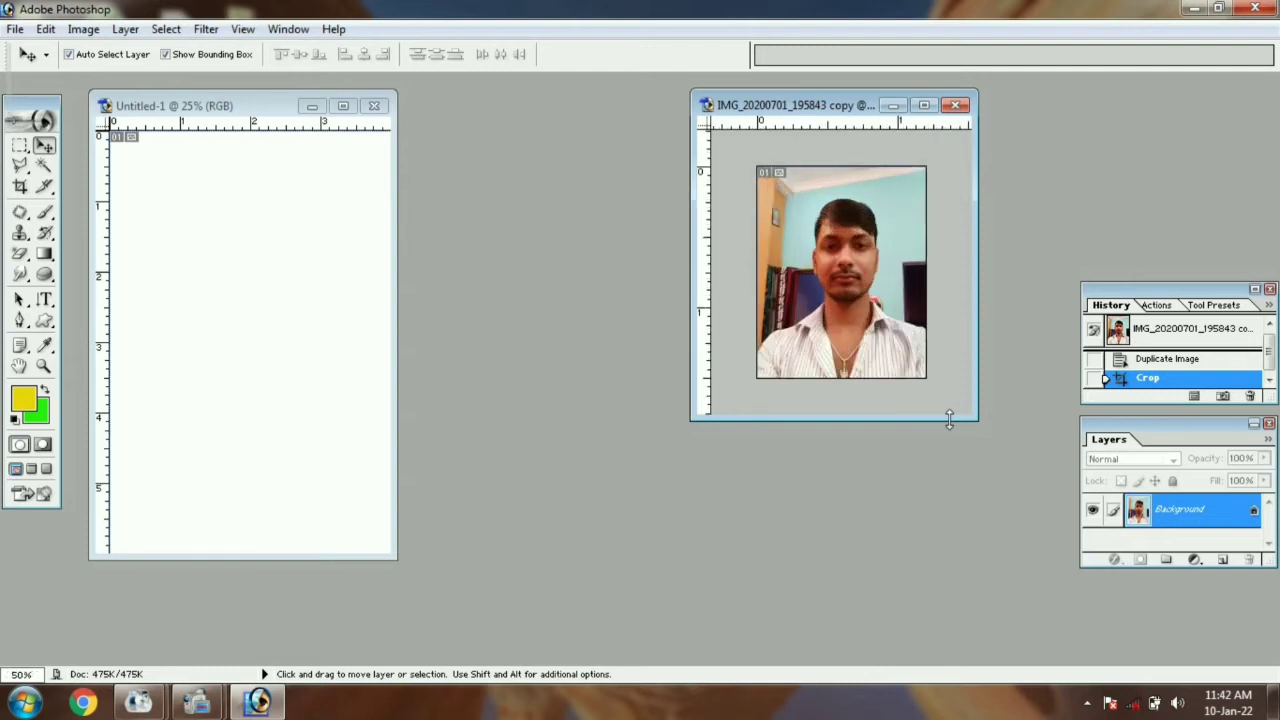
pyautogui.click(46, 29)
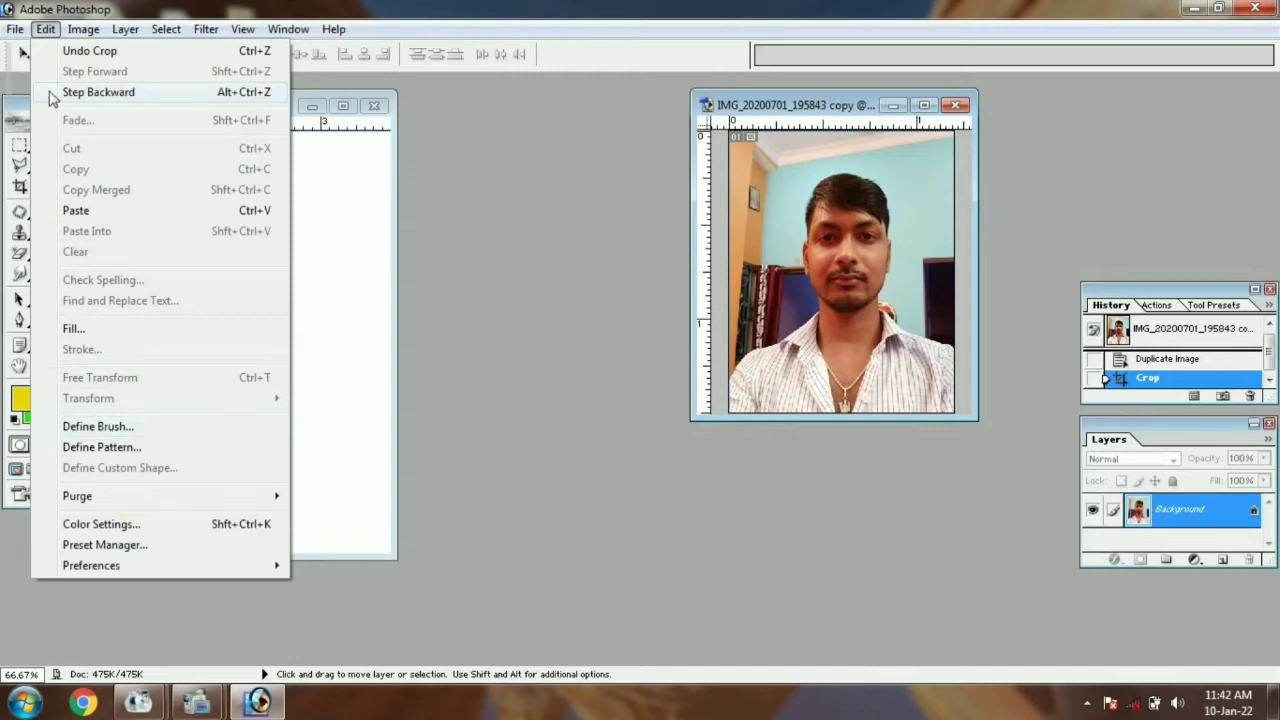
pyautogui.click(100, 428)
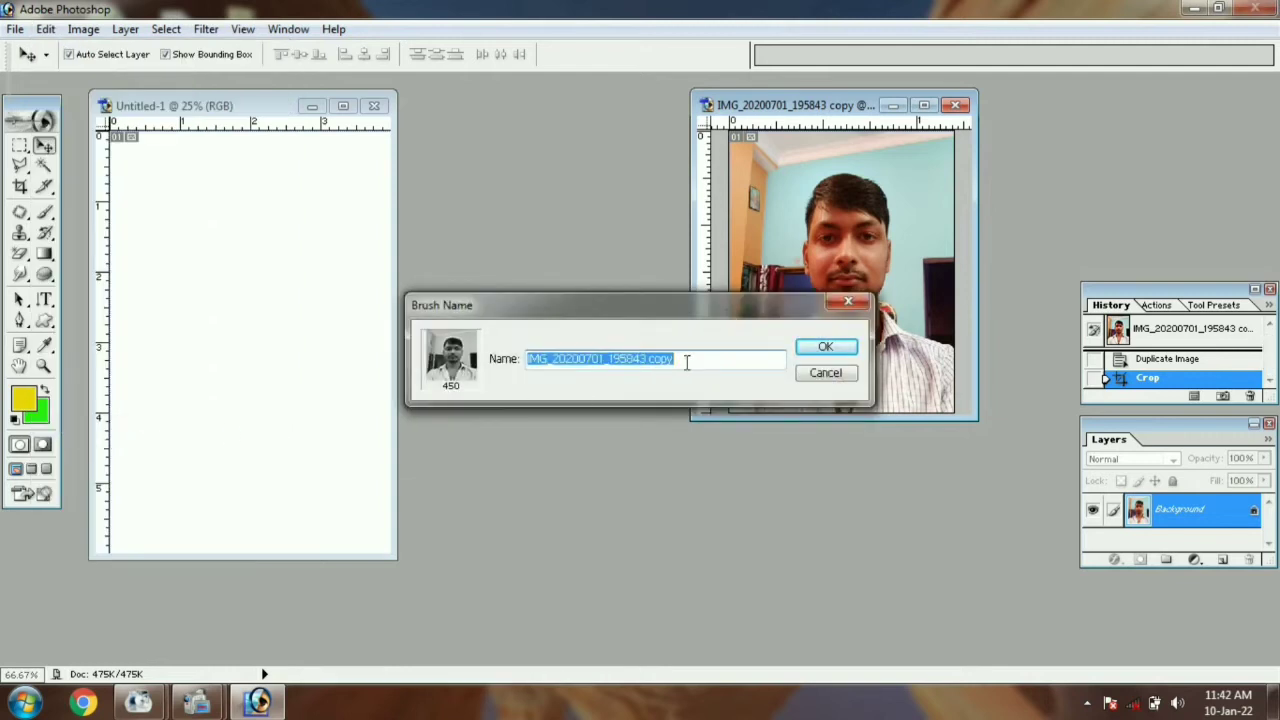
pyautogui.press('BackSpace')
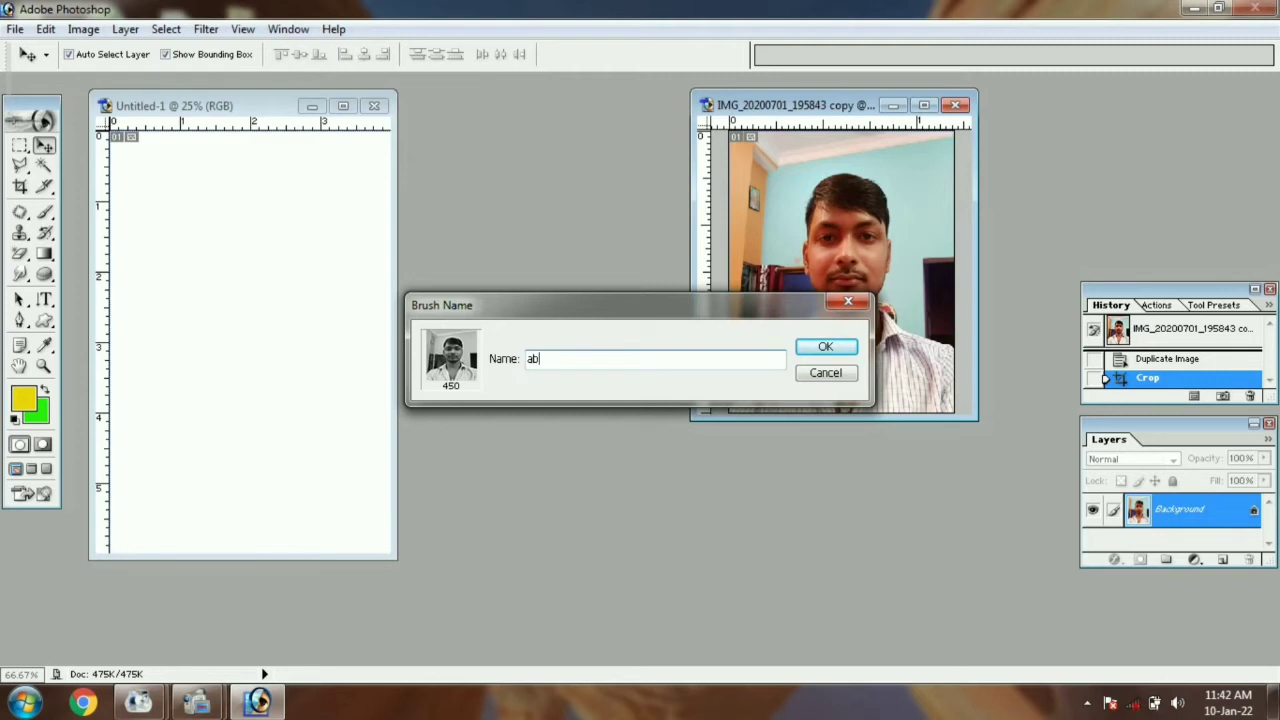
pyautogui.click(820, 348)
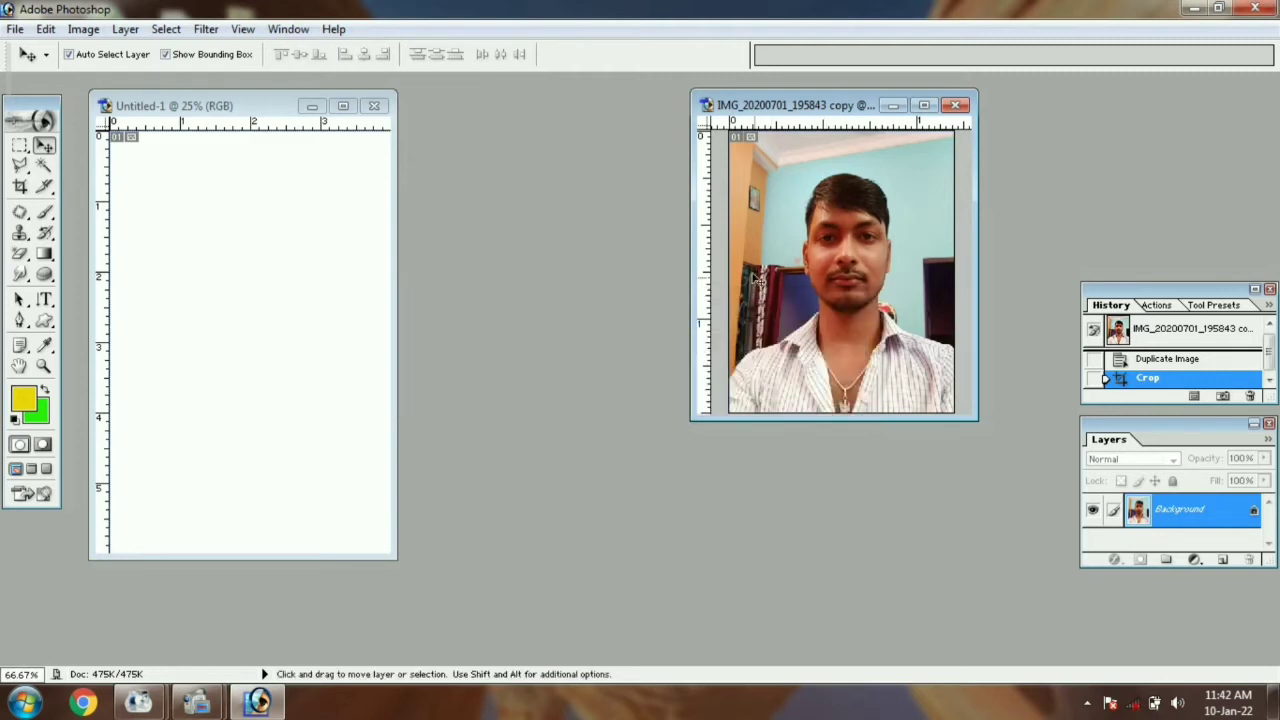
pyautogui.click(45, 29)
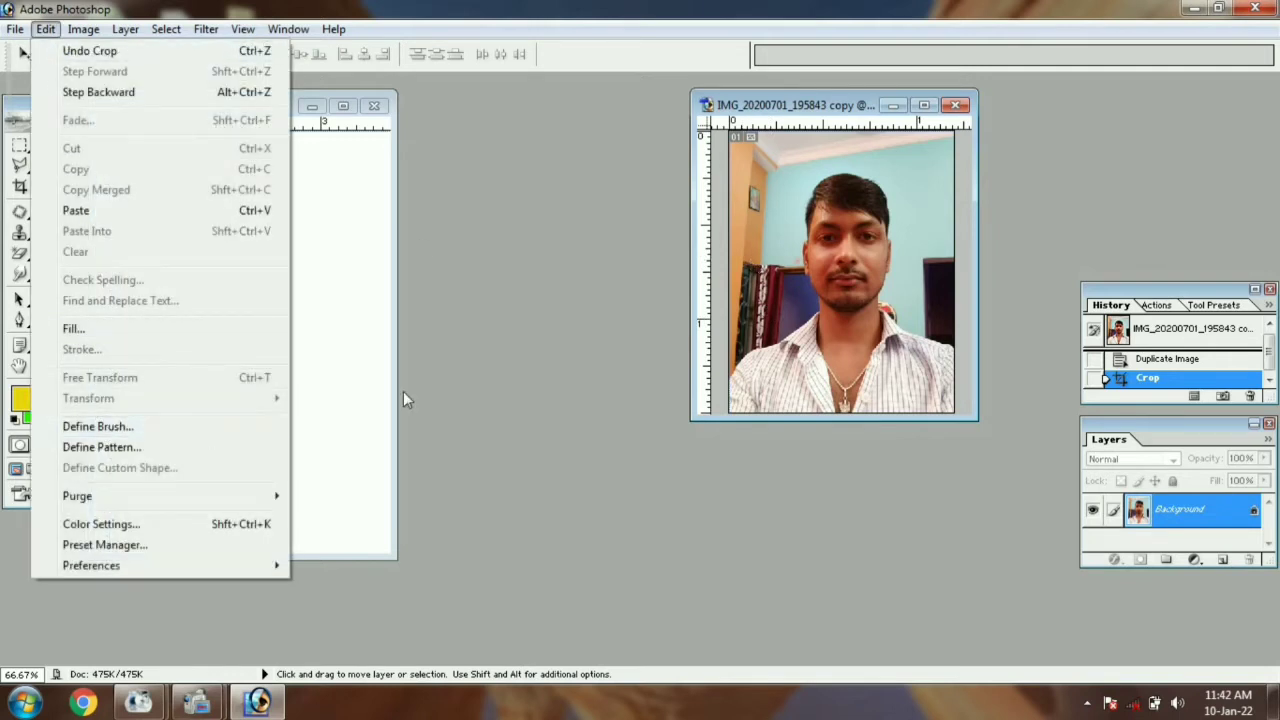
pyautogui.click(430, 347)
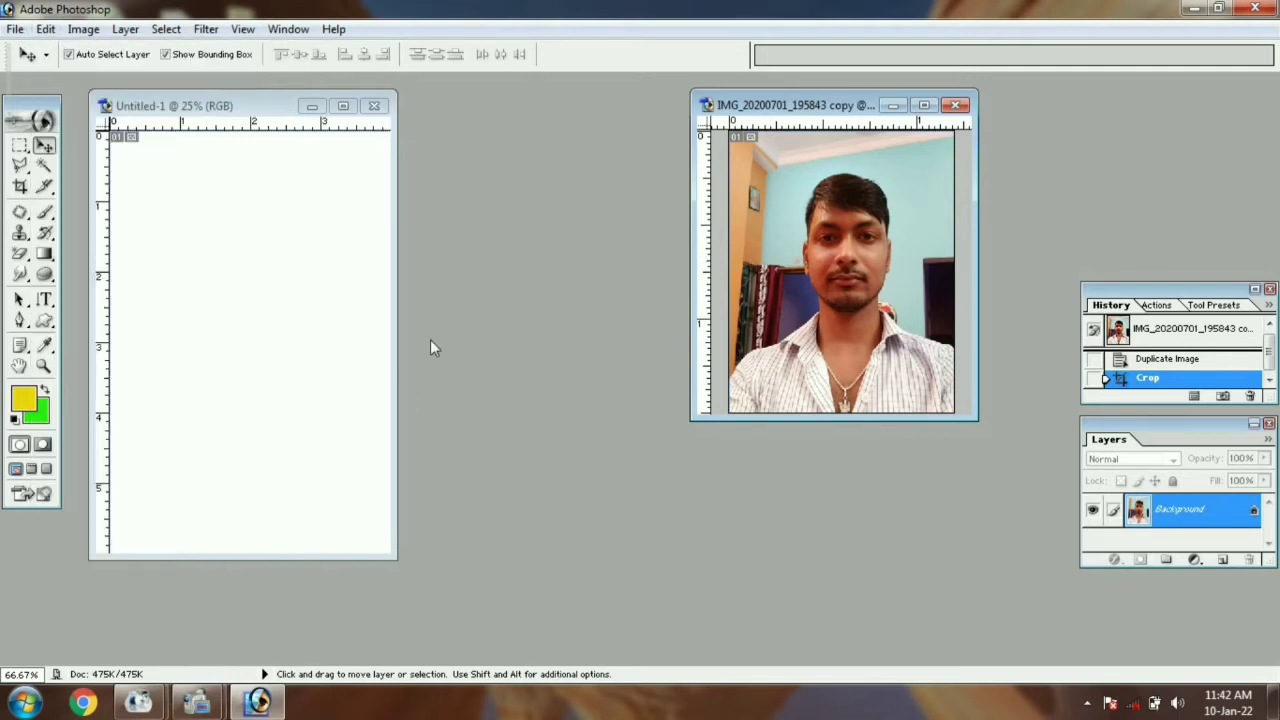
# Choose the newly defined 450 px portrait brush, the last preset, for the Brush tool
pyautogui.click(45, 213)
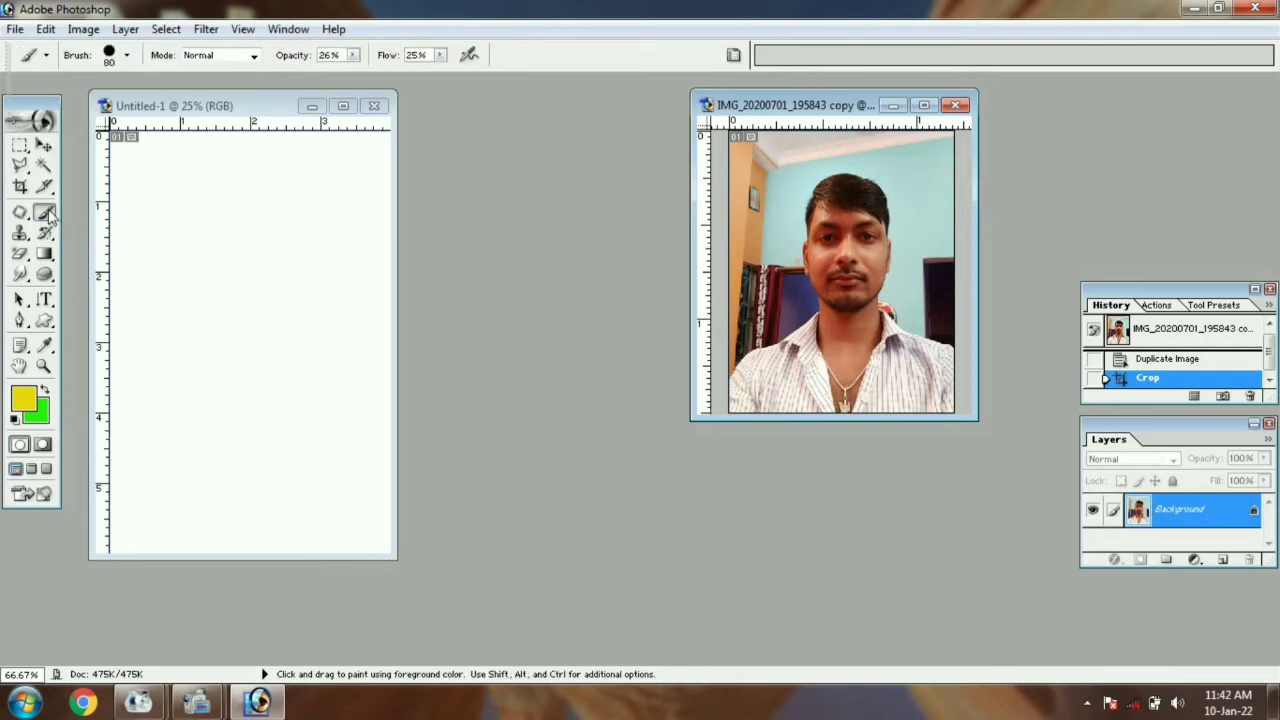
pyautogui.click(127, 57)
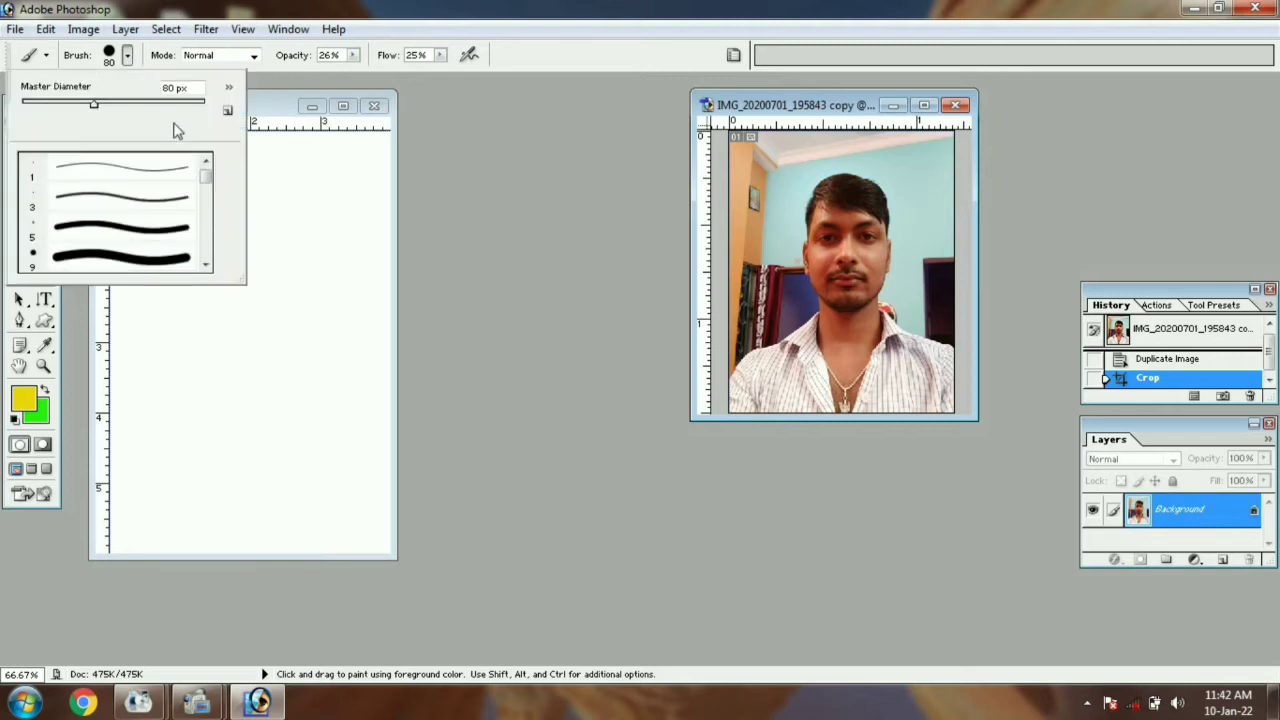
pyautogui.moveTo(206, 180); pyautogui.dragTo(206, 255)
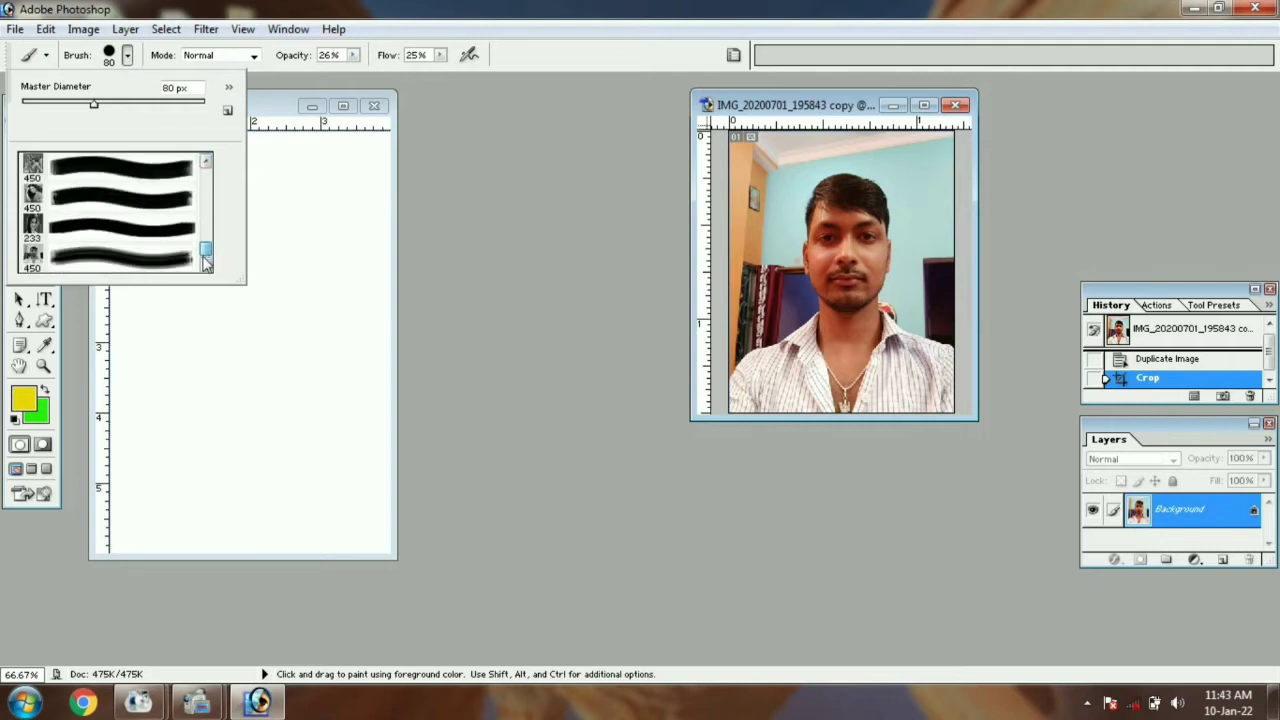
pyautogui.click(32, 258)
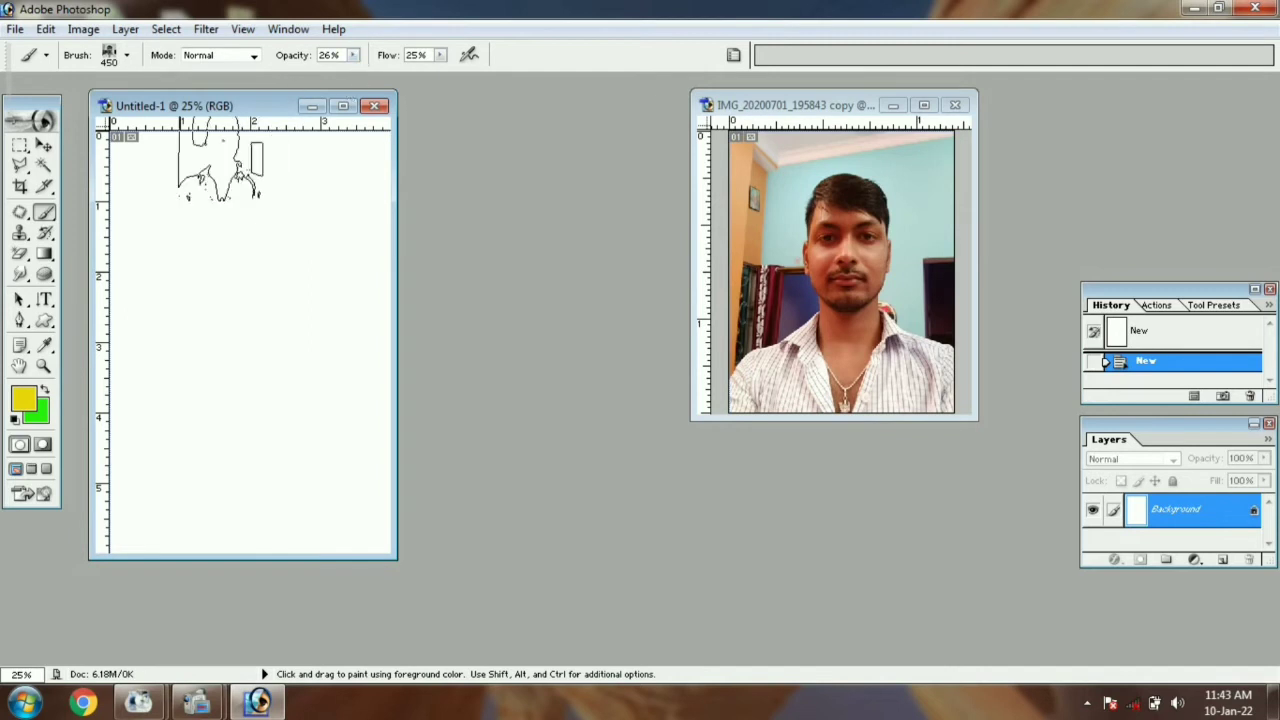
# Set the foreground color to near-black 050400
pyautogui.click(31, 398)
pyautogui.click(648, 473)
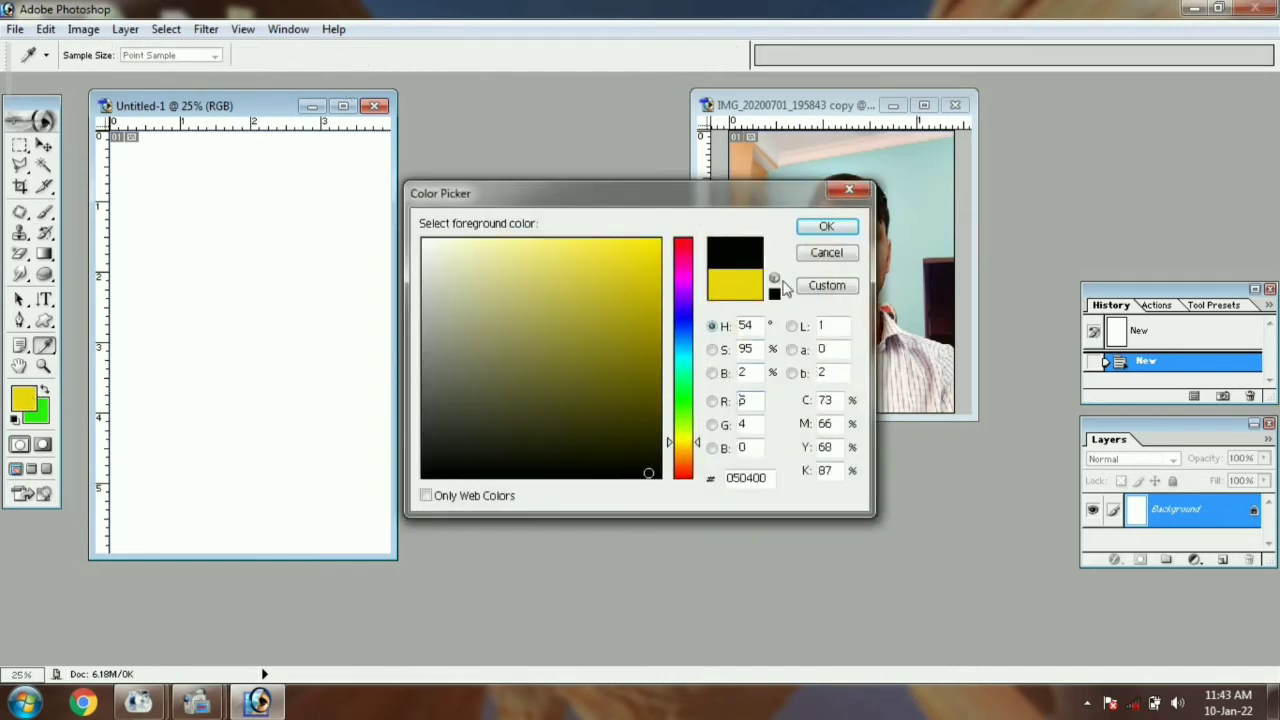
pyautogui.click(827, 227)
# Set the brush's opacity and flow to 100% and stamp the portrait once in the upper-left corner of the Untitled-1 page
pyautogui.click(44, 212)
pyautogui.click(440, 56)
pyautogui.moveTo(442, 76); pyautogui.dragTo(561, 100)
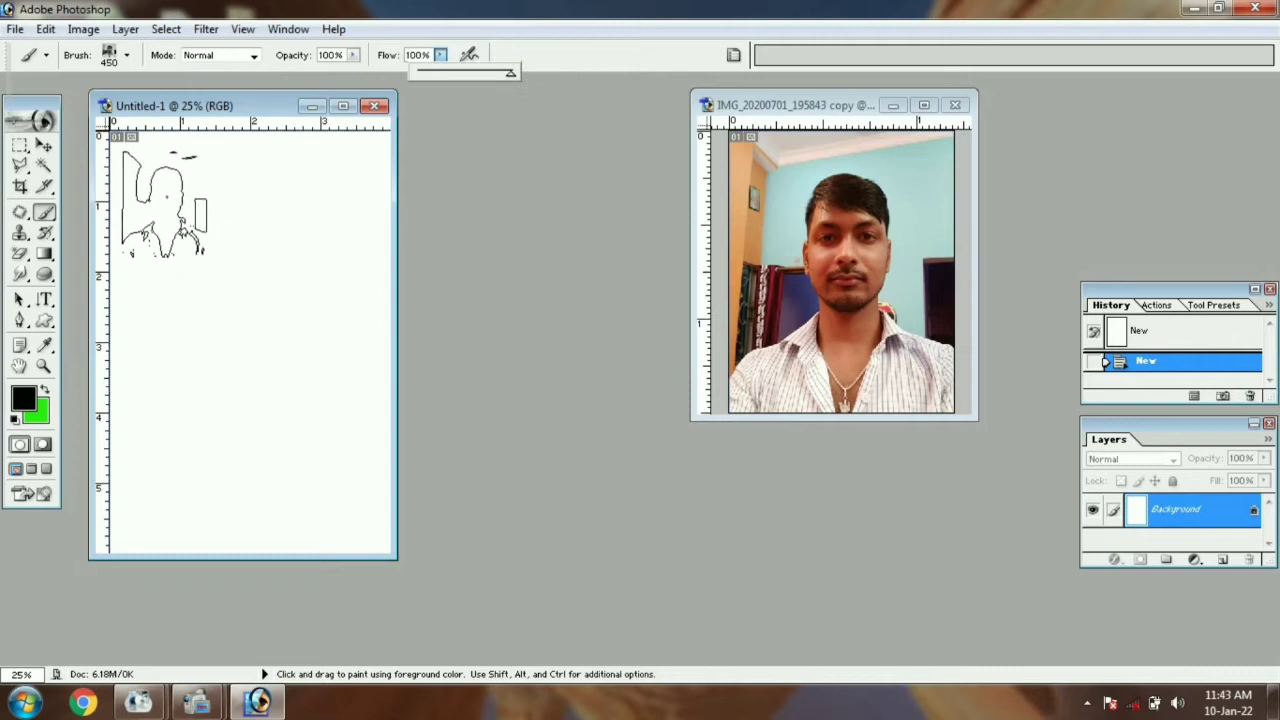
pyautogui.click(164, 204)
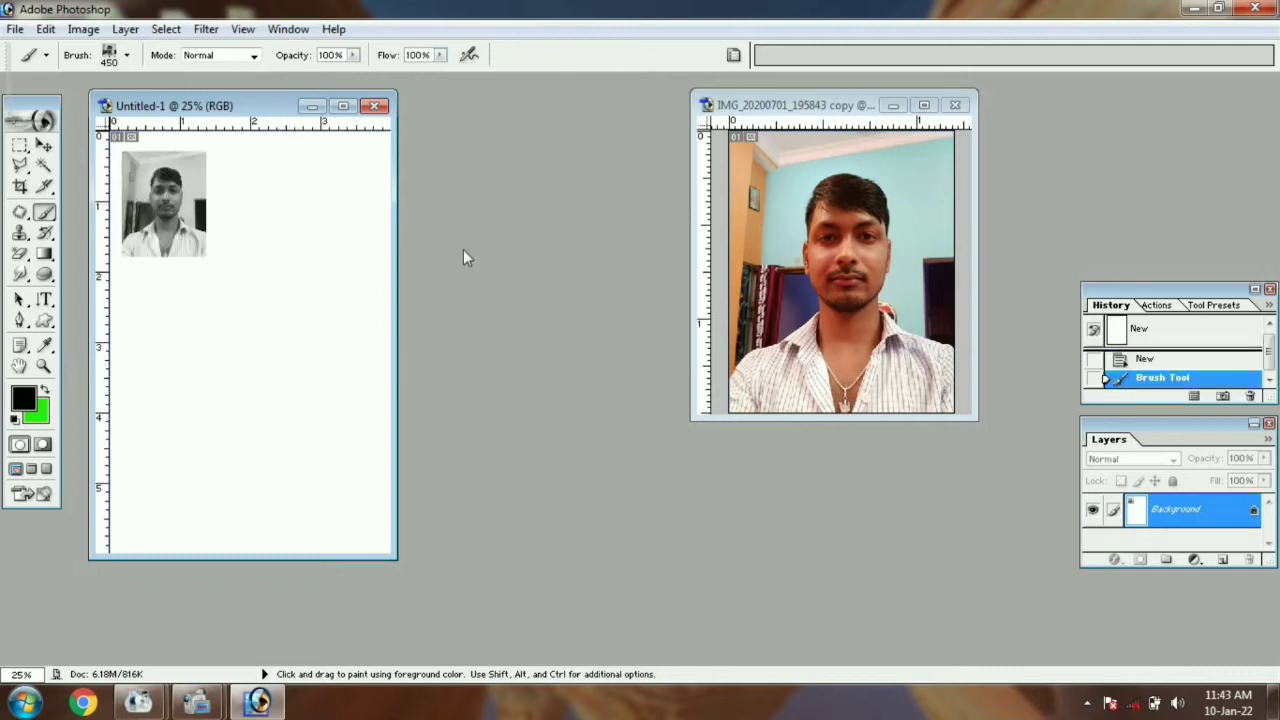
# Set the foreground color to turquoise 10F4DC and stamp the portrait brush beside the black portrait in Untitled-1
pyautogui.click(25, 401)
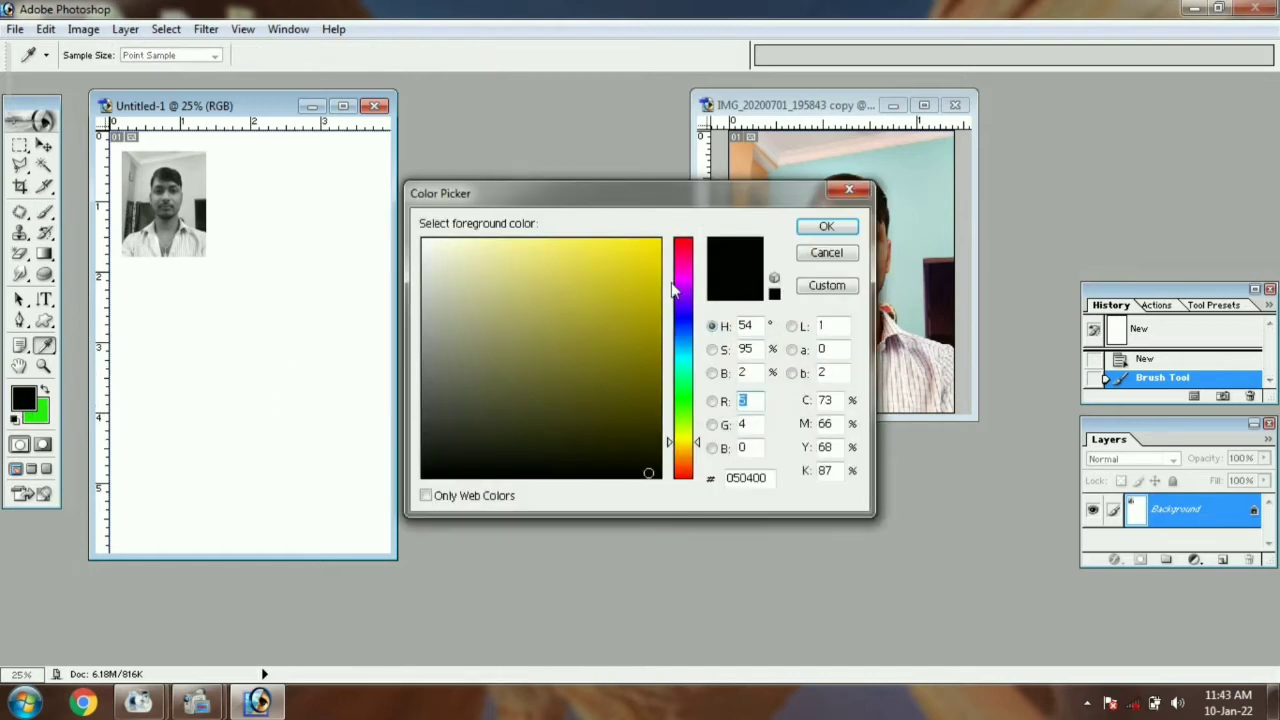
pyautogui.click(682, 362)
pyautogui.click(645, 248)
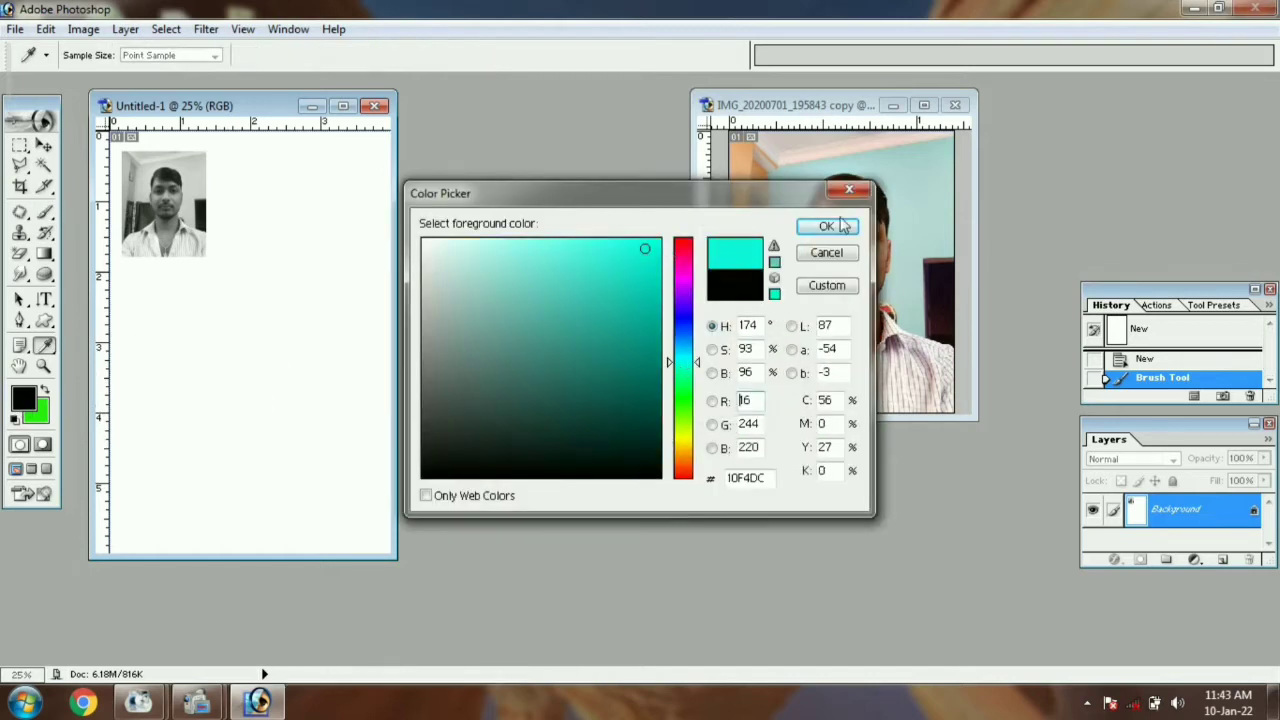
pyautogui.click(838, 228)
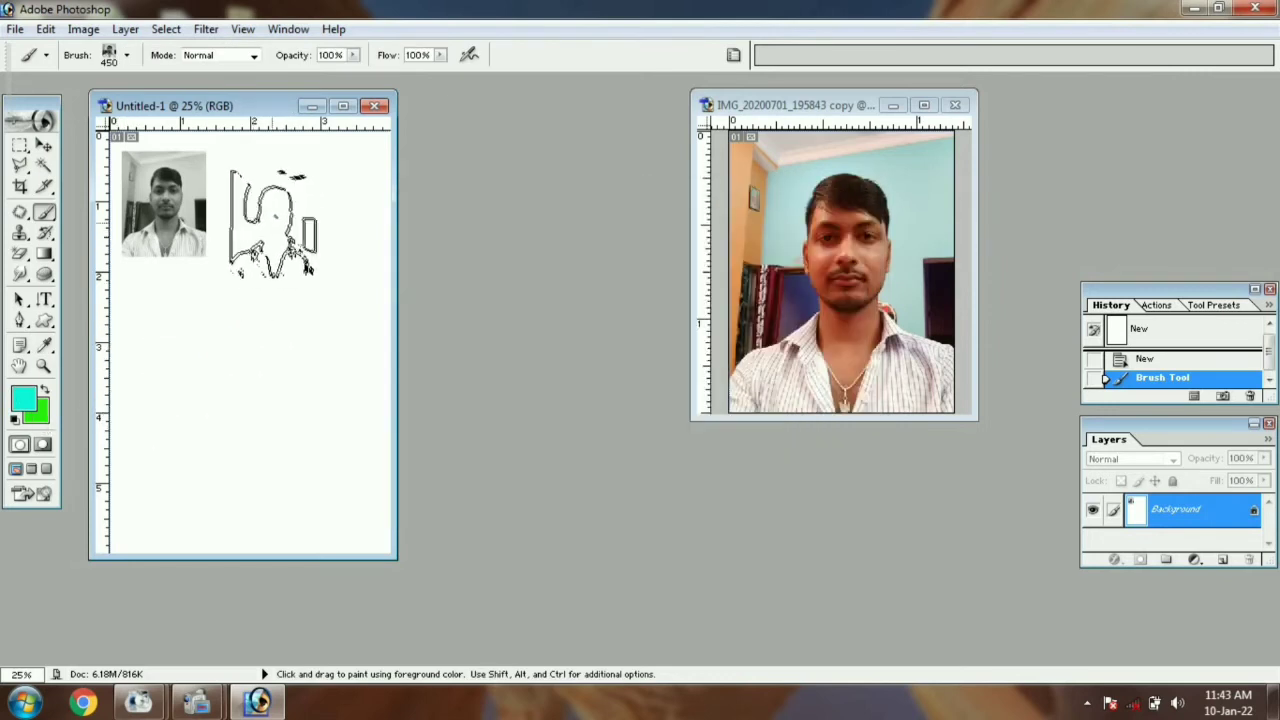
pyautogui.click(258, 205)
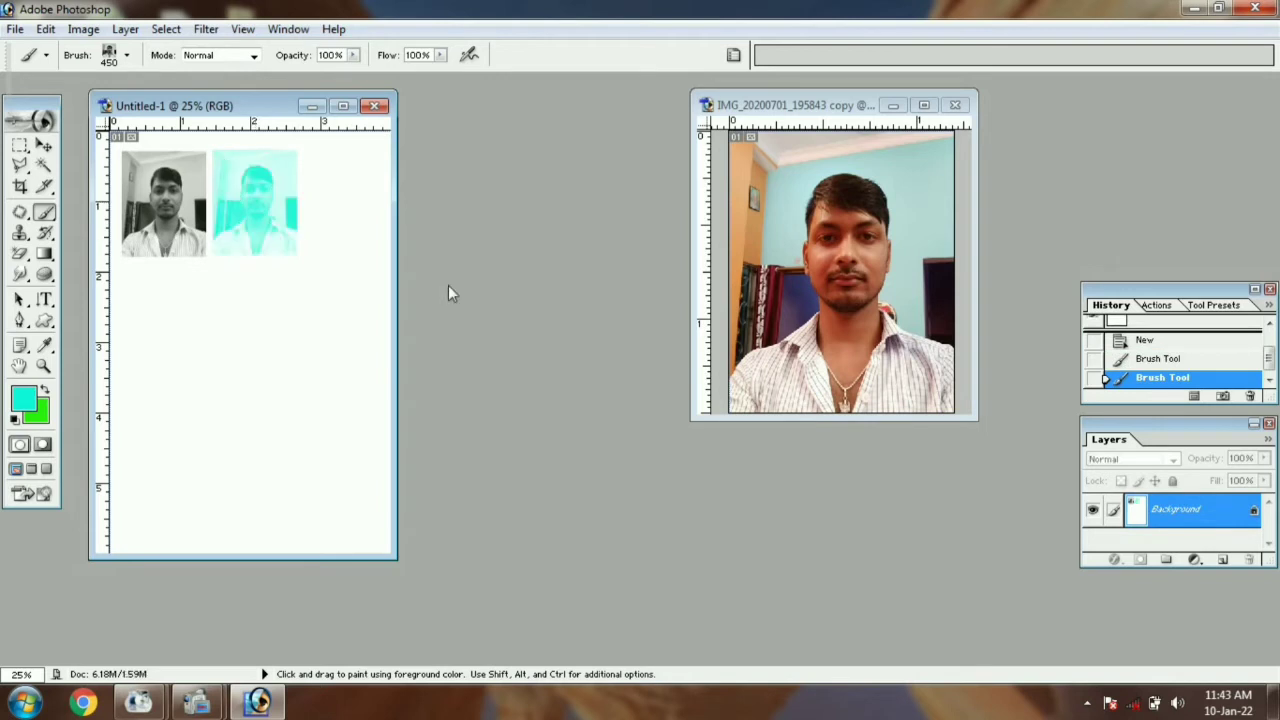
# Set the foreground color to blue 2610F4 and stamp the portrait brush below the black portrait
pyautogui.click(43, 345)
pyautogui.click(24, 399)
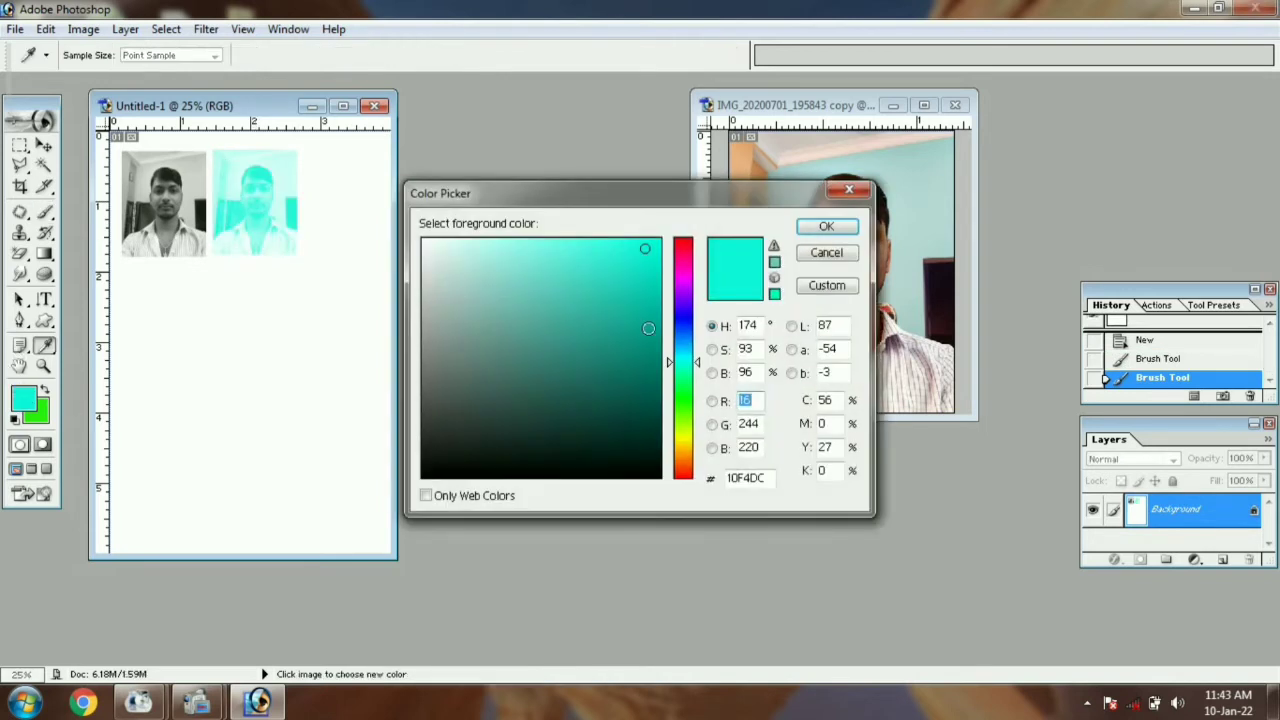
pyautogui.click(690, 318)
pyautogui.click(827, 226)
pyautogui.press('b')
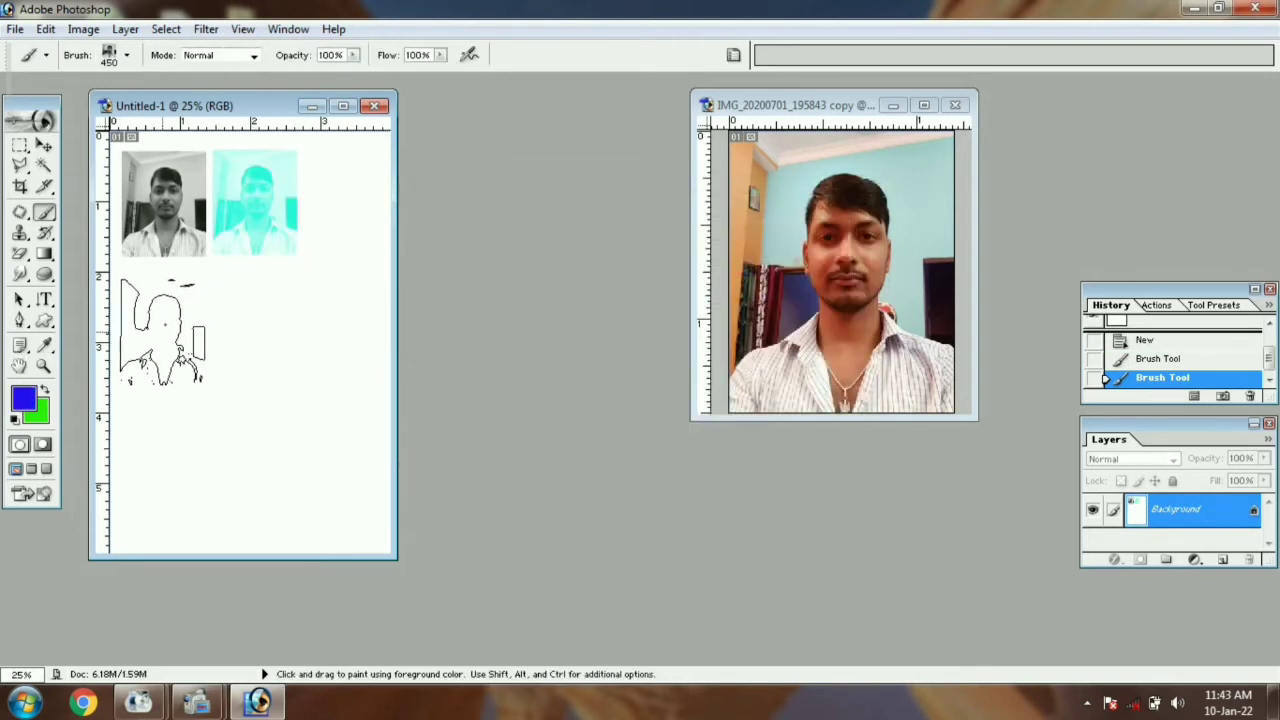
pyautogui.click(163, 332)
# Set the foreground color to yellow E1F410 and stamp the portrait brush below the turquoise portrait
pyautogui.click(43, 345)
pyautogui.click(24, 399)
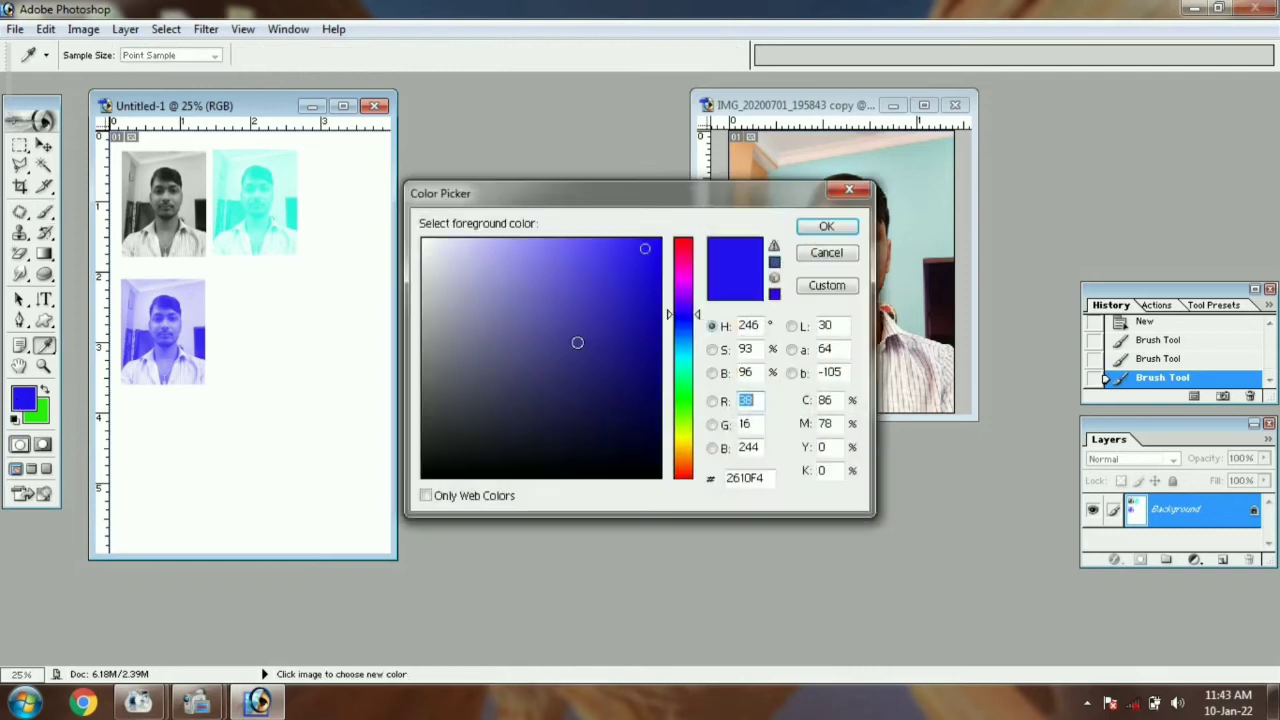
pyautogui.click(681, 434)
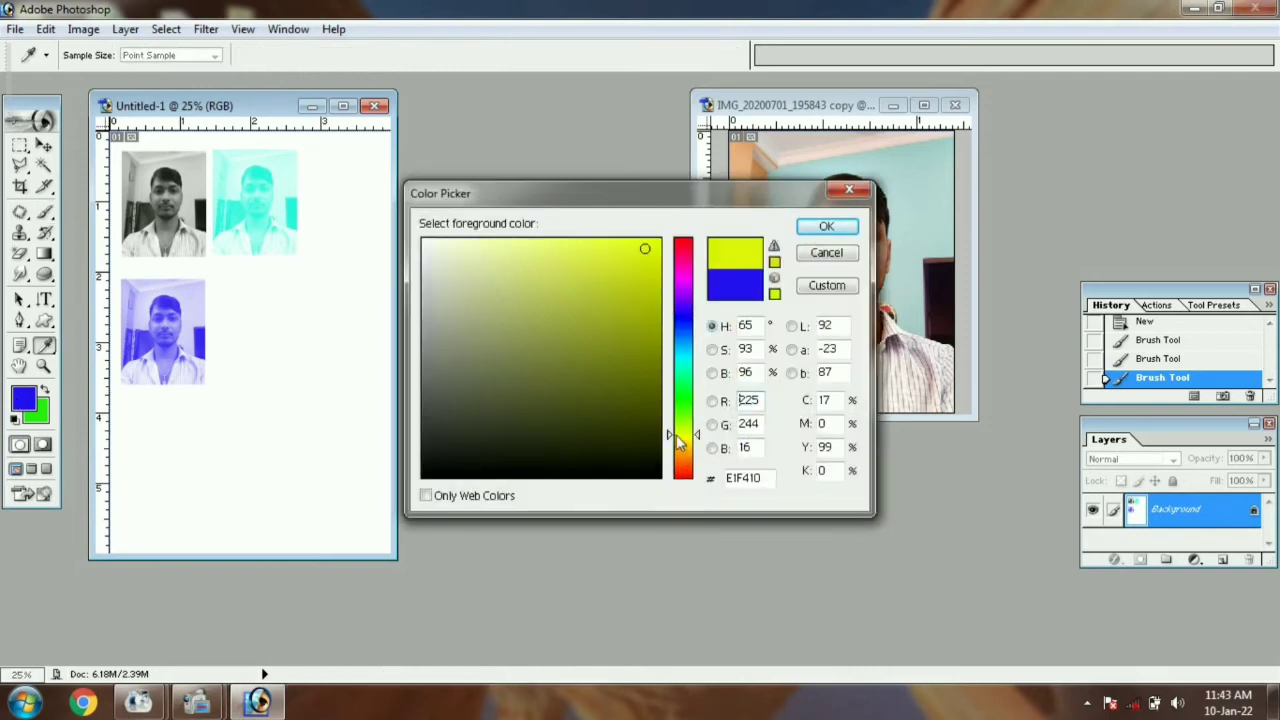
pyautogui.click(827, 226)
pyautogui.press('b')
pyautogui.click(257, 332)
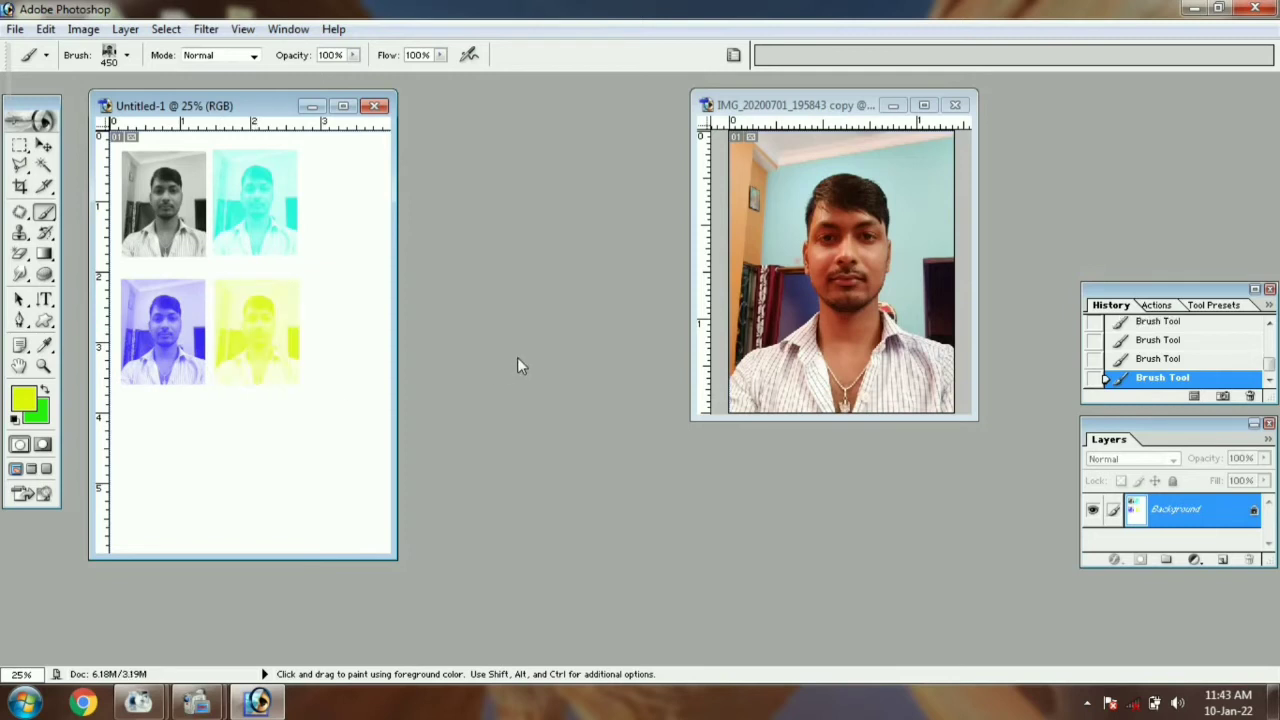
# Cancel closing Untitled-1 and revert the document to its blank initial history state
pyautogui.click(375, 106)
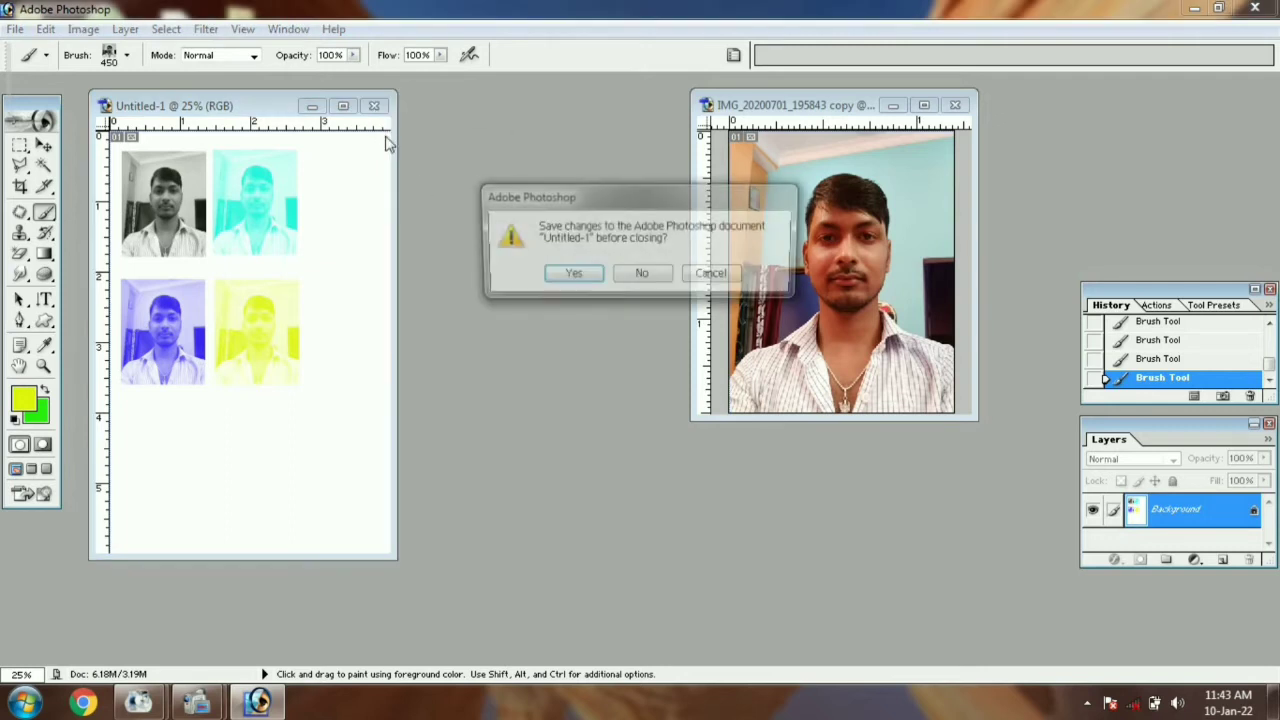
pyautogui.click(714, 276)
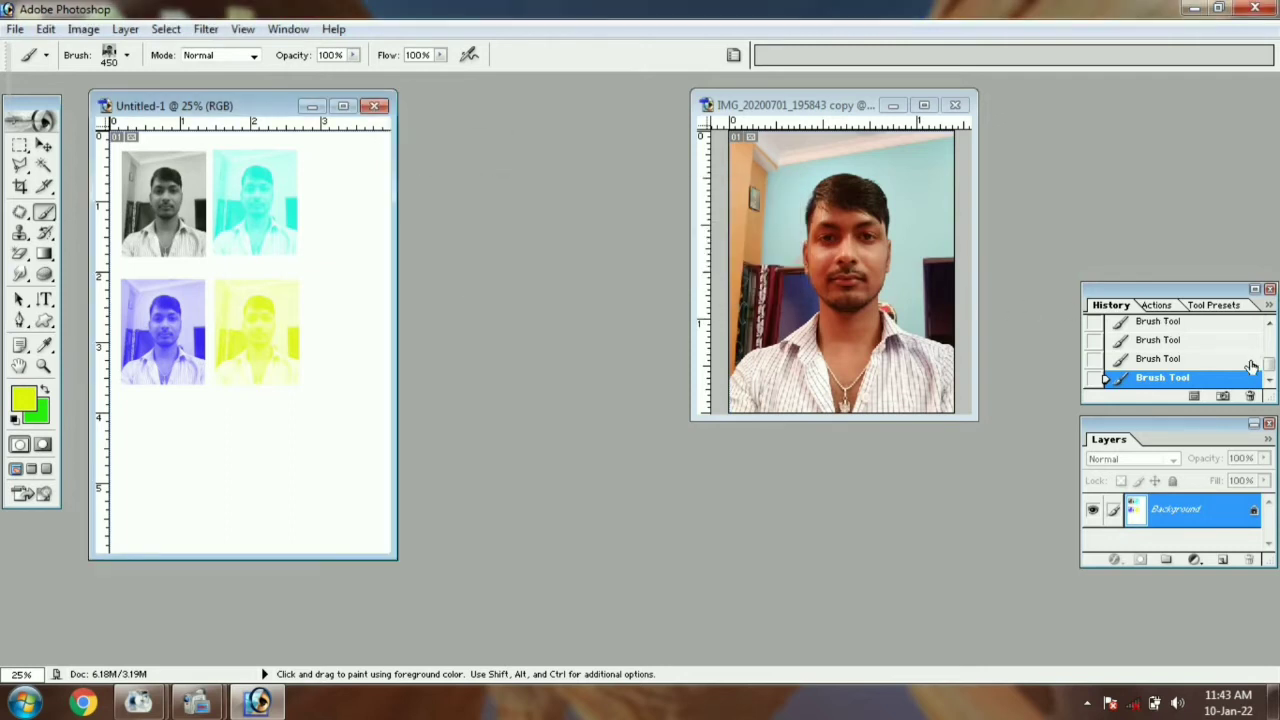
pyautogui.scroll(5, 1252, 367)
pyautogui.click(1240, 331)
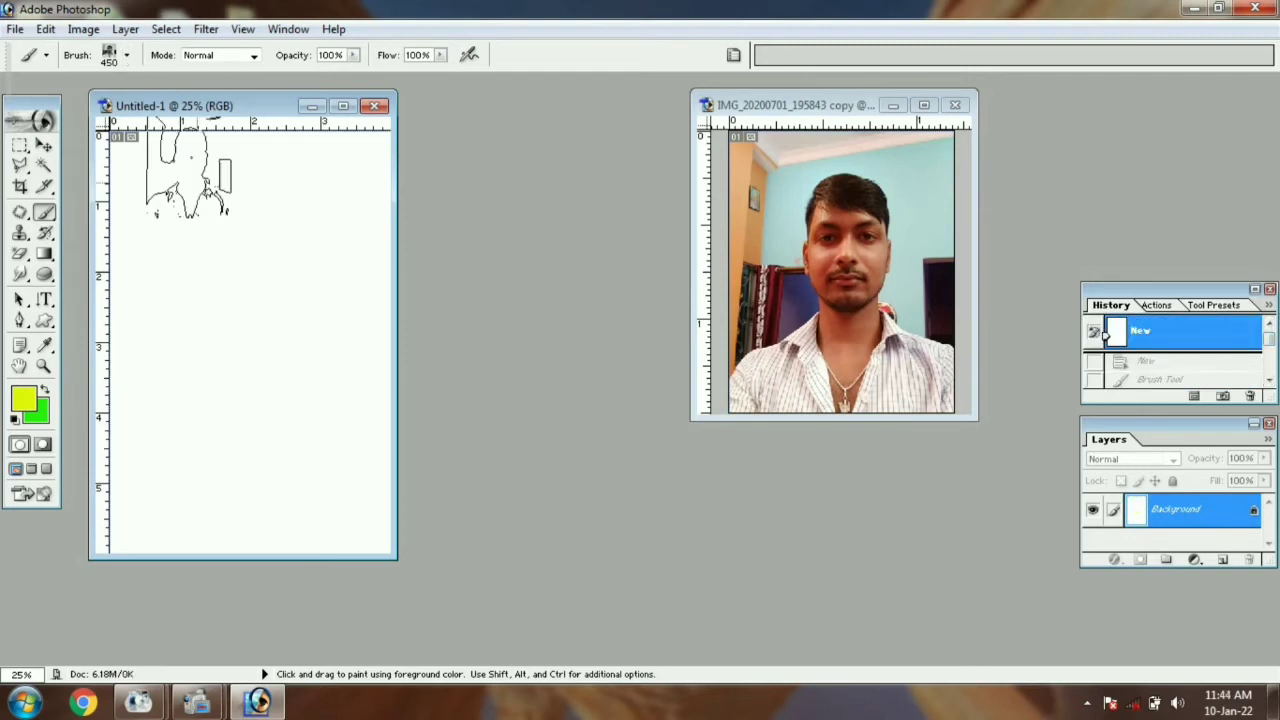
# Replace the portrait brush with the hard round 5 px brush preset
pyautogui.click(127, 56)
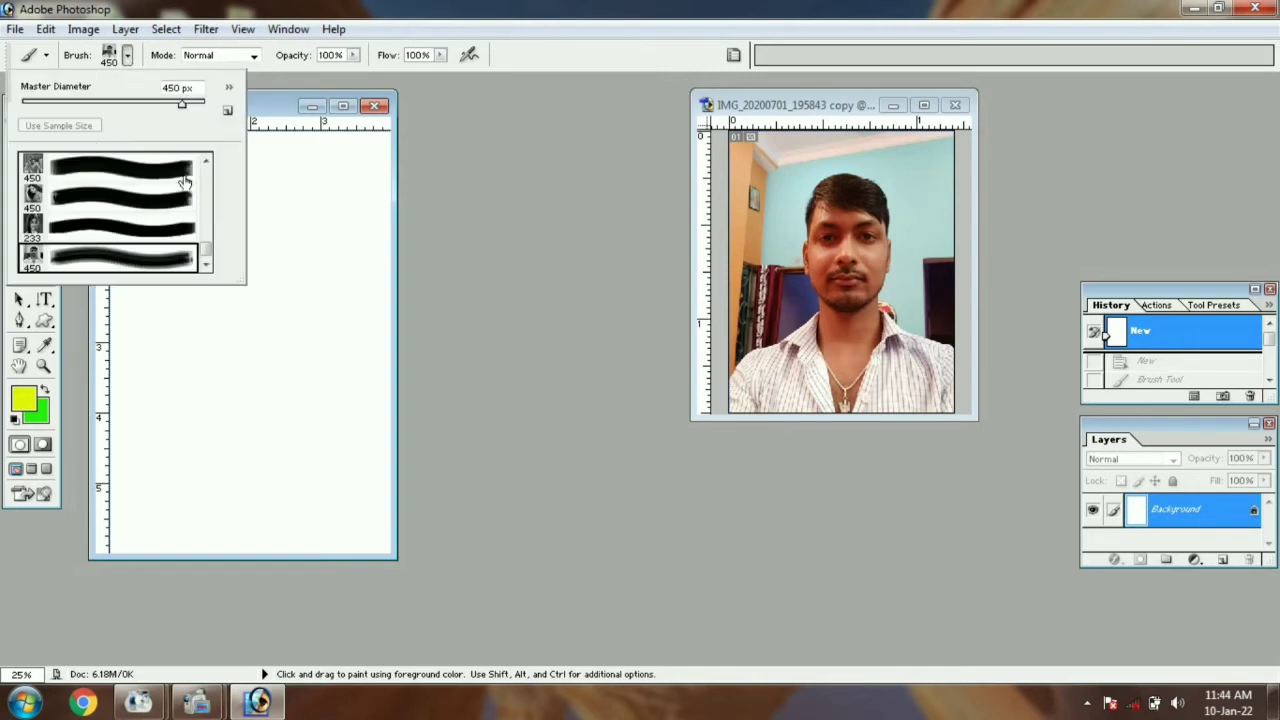
pyautogui.scroll(1, 205, 244)
pyautogui.moveTo(205, 244); pyautogui.dragTo(205, 170)
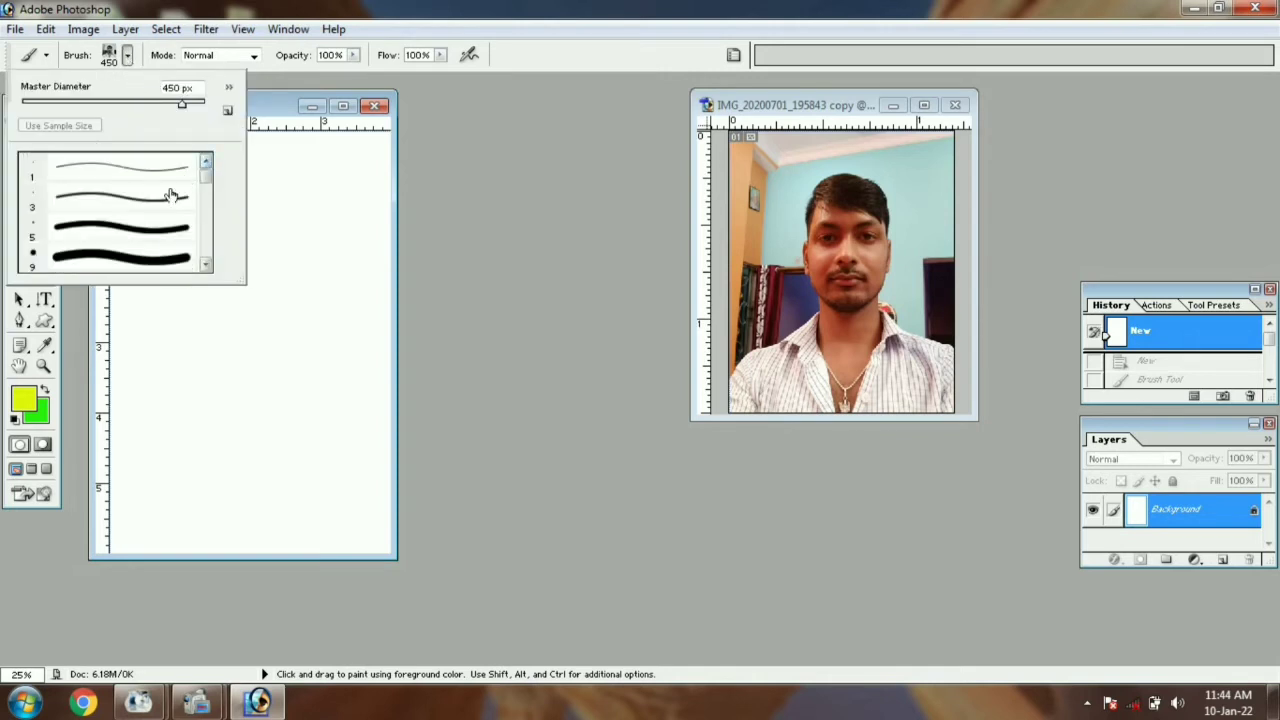
pyautogui.click(103, 232)
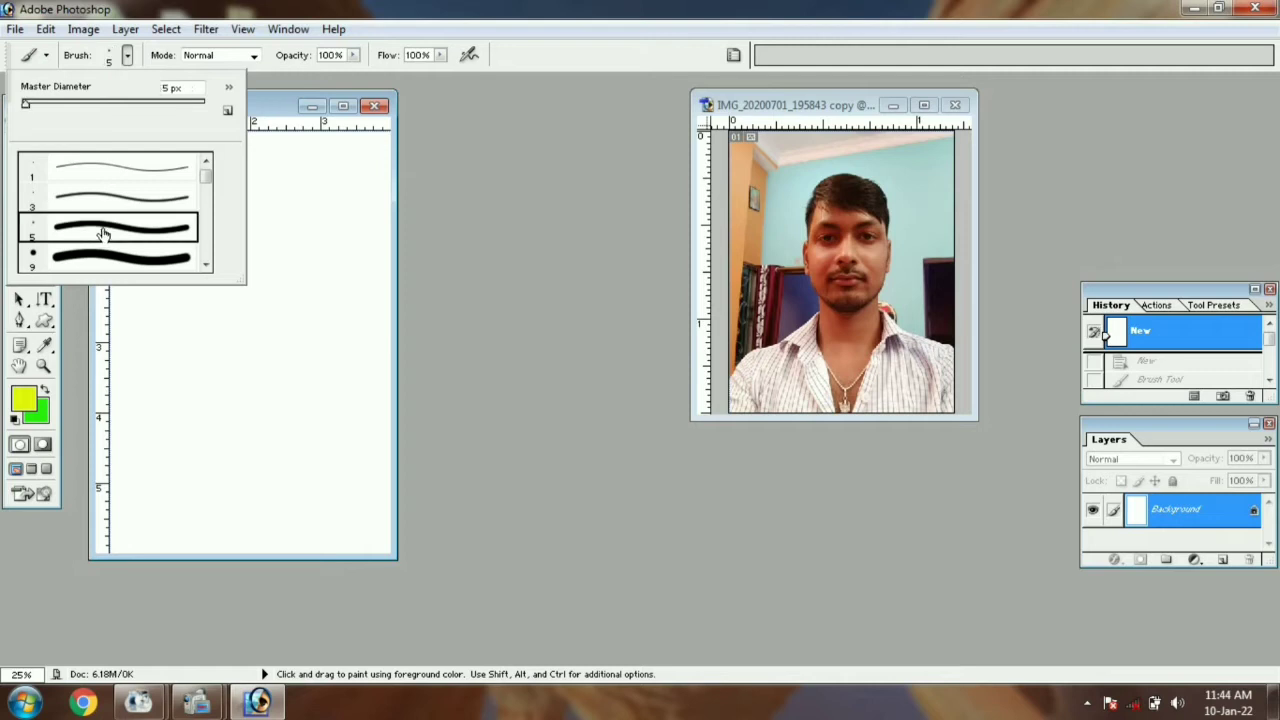
pyautogui.click(409, 238)
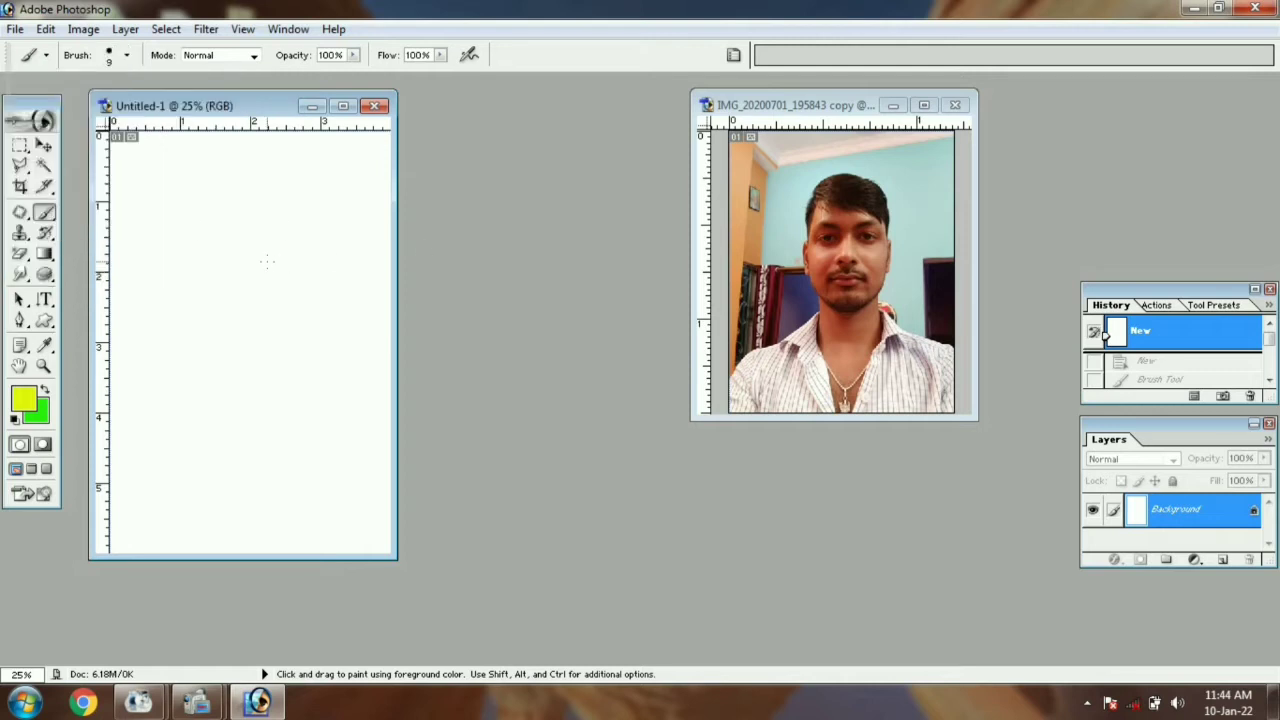
# Enlarge the round brush tip in repeated increments and shrink it back down to 9 px
pyautogui.press(']')
pyautogui.press(']')
pyautogui.press(']')
pyautogui.press(']')
pyautogui.press(']')
pyautogui.press(']')
pyautogui.press(']')
pyautogui.press(']')
pyautogui.press(']')
pyautogui.press(']')
pyautogui.press(']')
pyautogui.press(']')
pyautogui.press(']')
pyautogui.press(']')
pyautogui.press(']')
pyautogui.press('[')
pyautogui.press('[')
pyautogui.press('[')
pyautogui.press('[')
pyautogui.press('[')
pyautogui.press('[')
pyautogui.press('[')
pyautogui.press('[')
pyautogui.press('[')
pyautogui.press('[')
pyautogui.press('[')
pyautogui.press('[')
pyautogui.press('[')
pyautogui.press('[')
# Reselect the 450 px portrait brush preset and exchange it for the soft round 35 px brush
pyautogui.click(127, 55)
pyautogui.moveTo(205, 207); pyautogui.dragTo(206, 250)
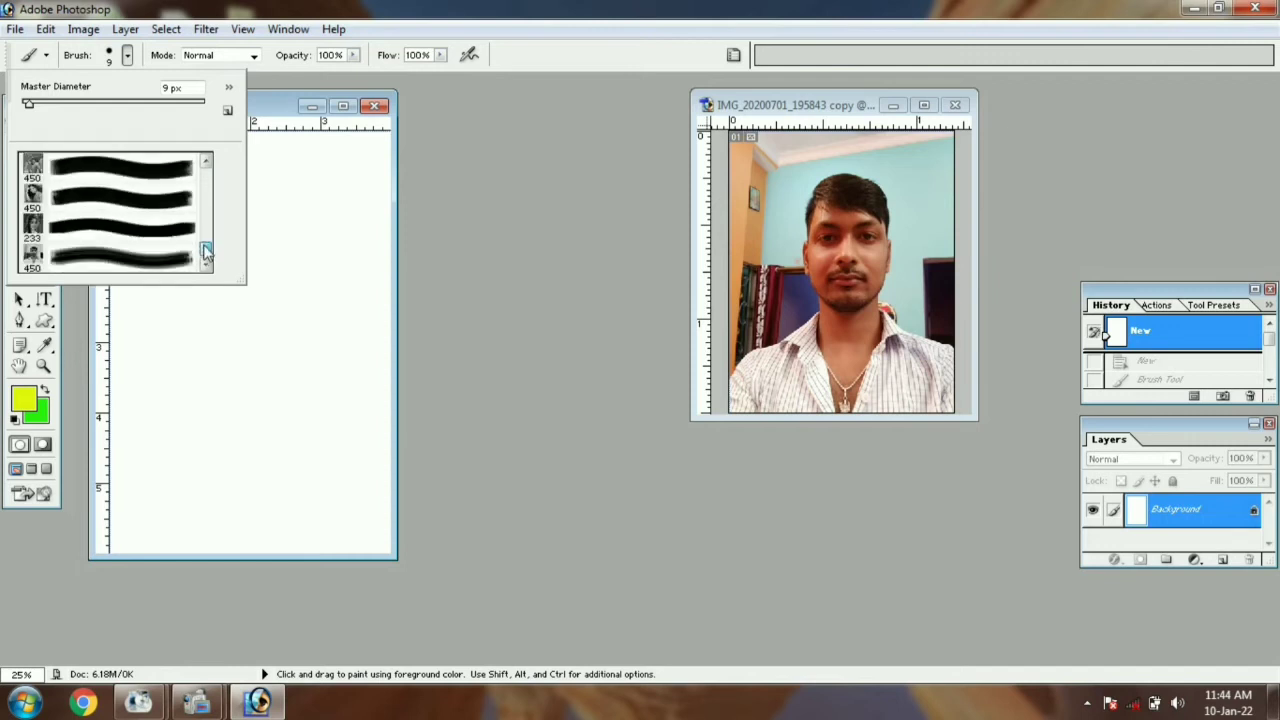
pyautogui.click(57, 260)
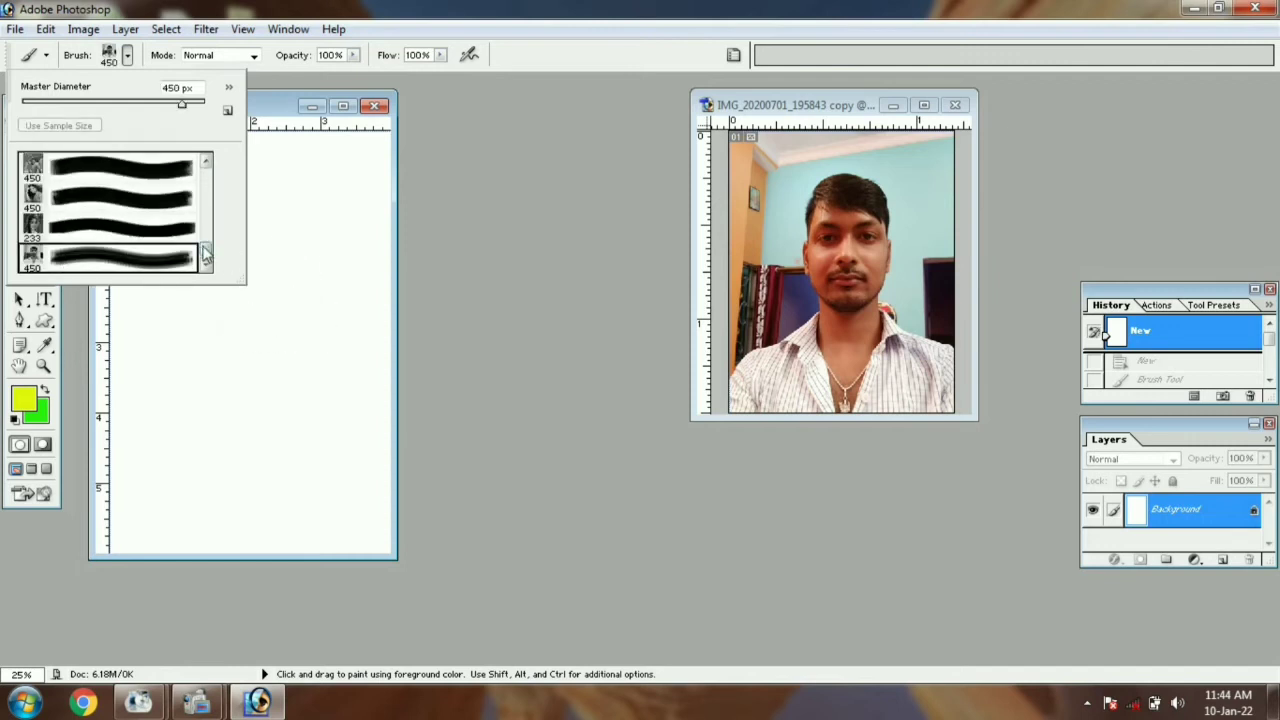
pyautogui.moveTo(205, 255); pyautogui.dragTo(206, 186)
pyautogui.click(171, 213)
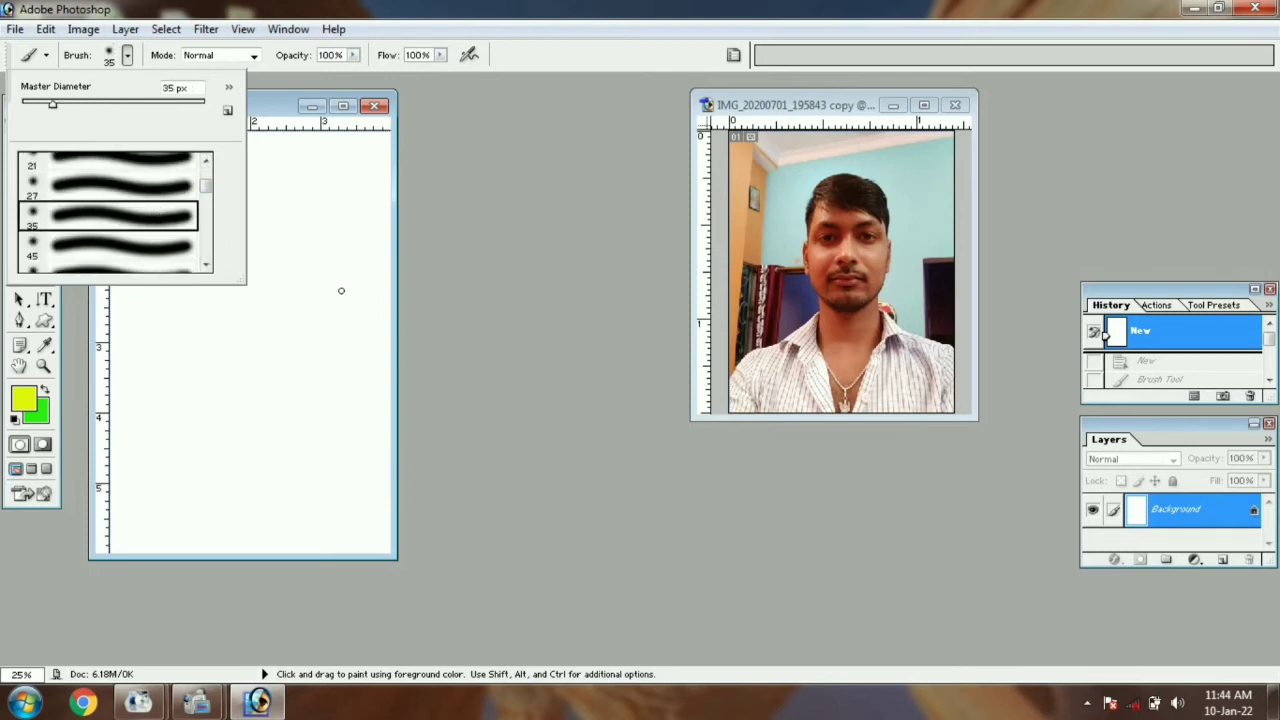
pyautogui.click(446, 255)
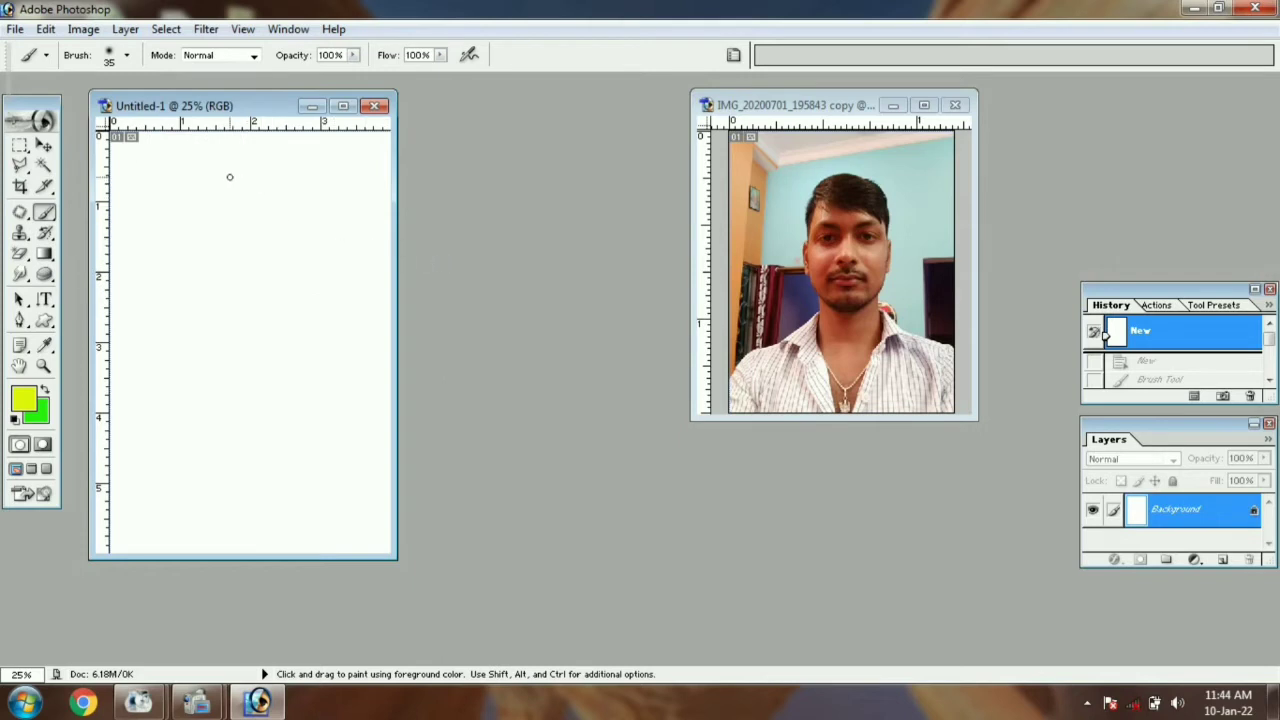
# Define the cropped portrait photo as a pattern named ab
pyautogui.click(764, 148)
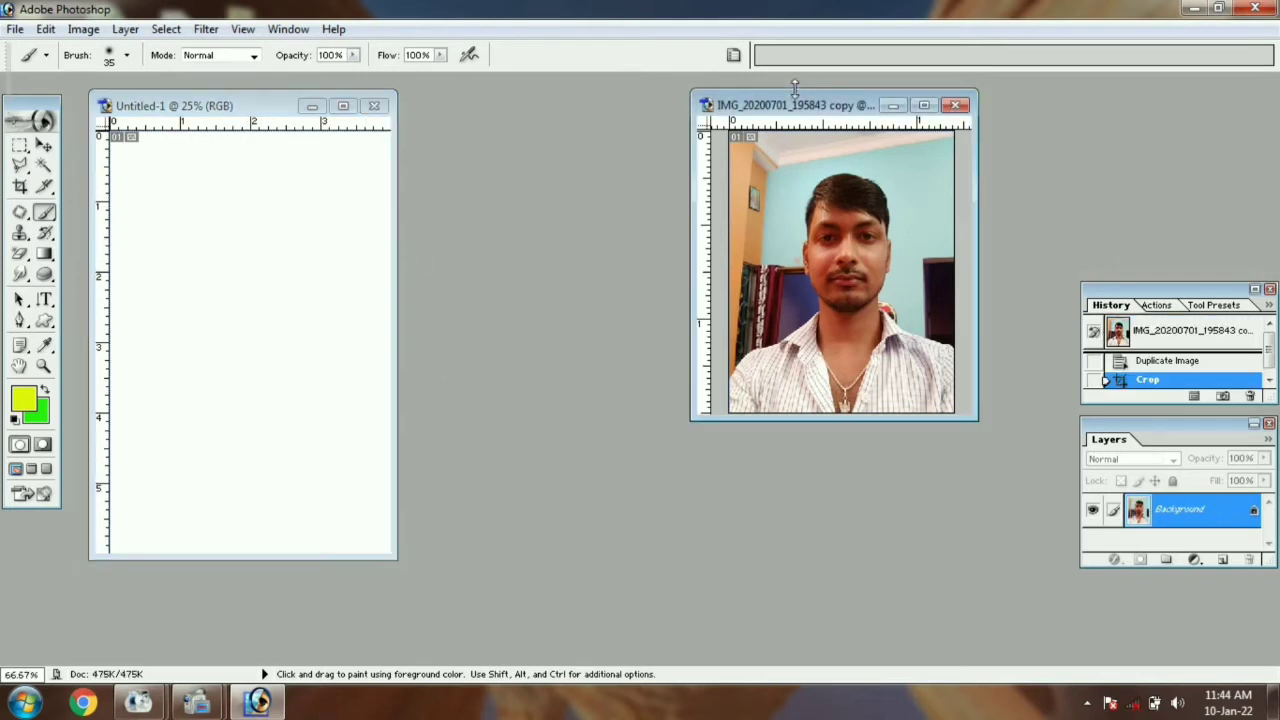
pyautogui.click(47, 30)
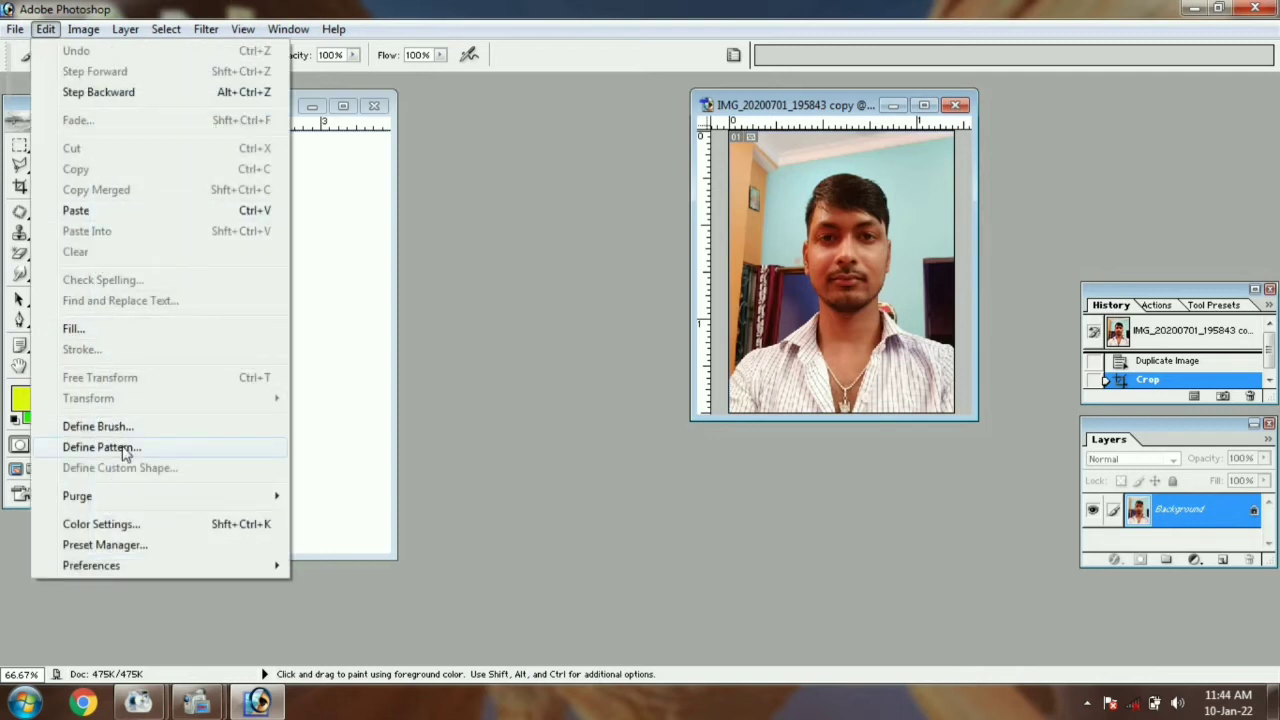
pyautogui.click(100, 447)
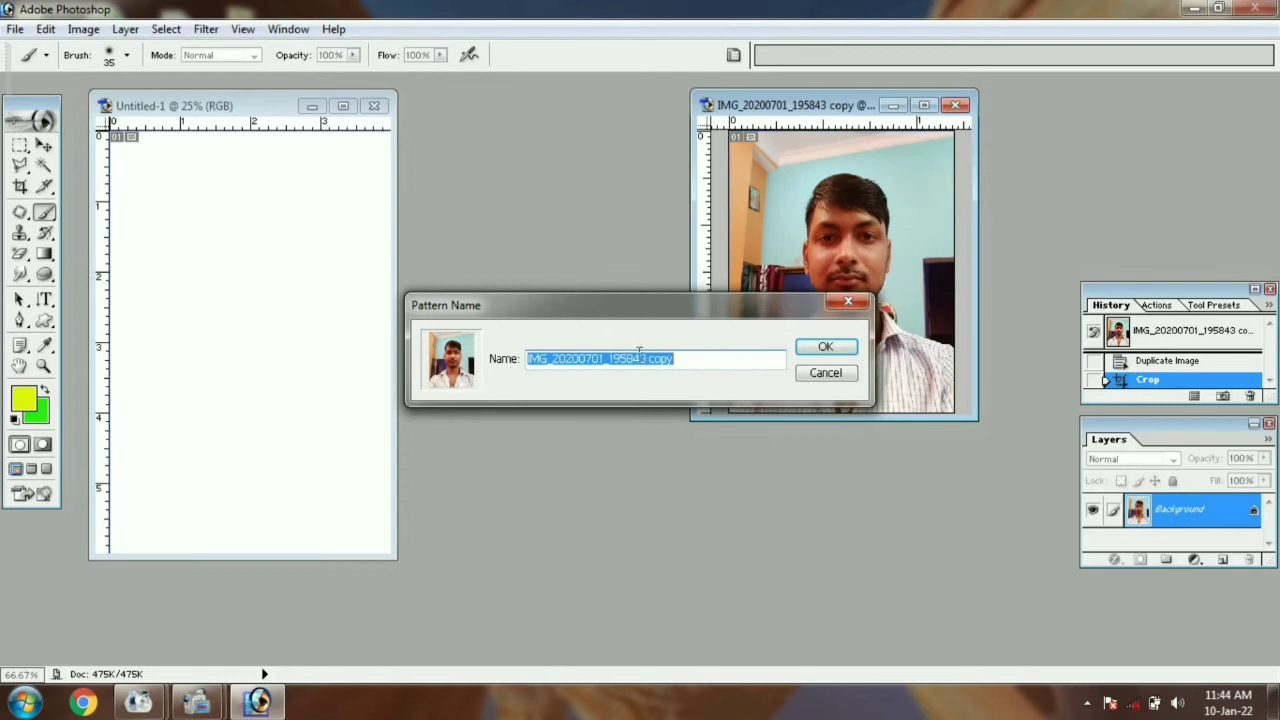
pyautogui.press('BackSpace')
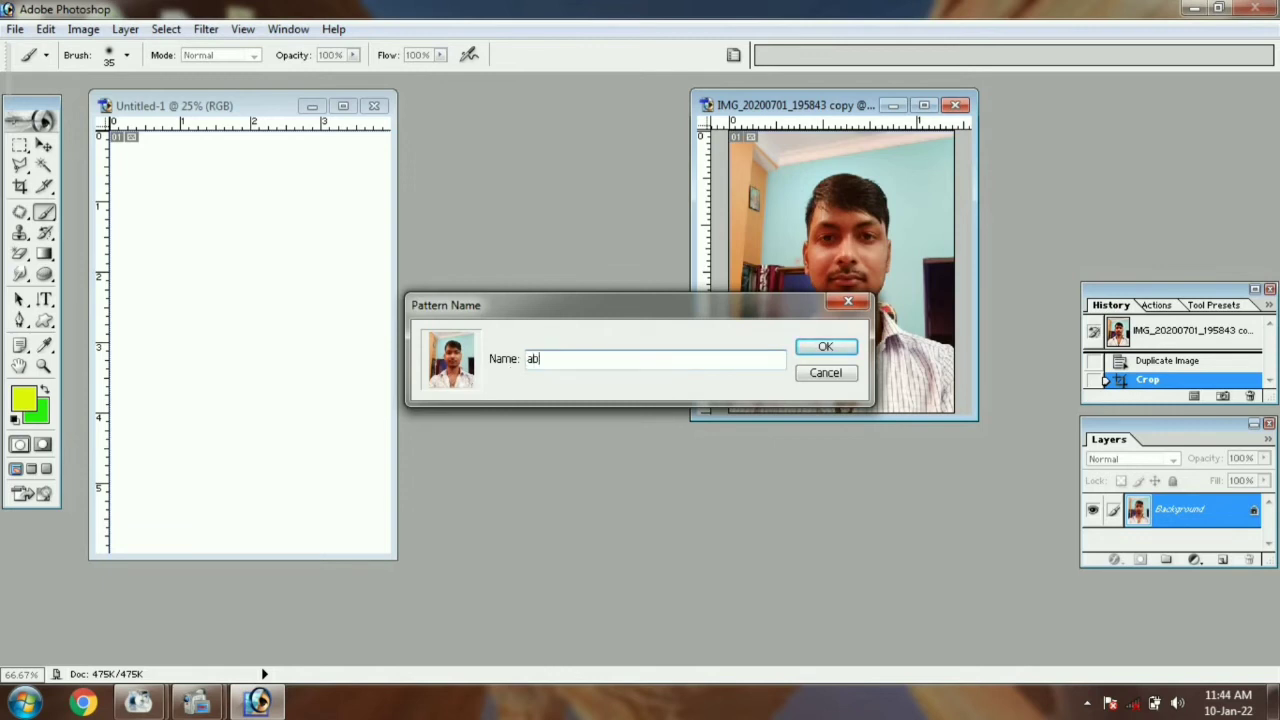
pyautogui.click(825, 346)
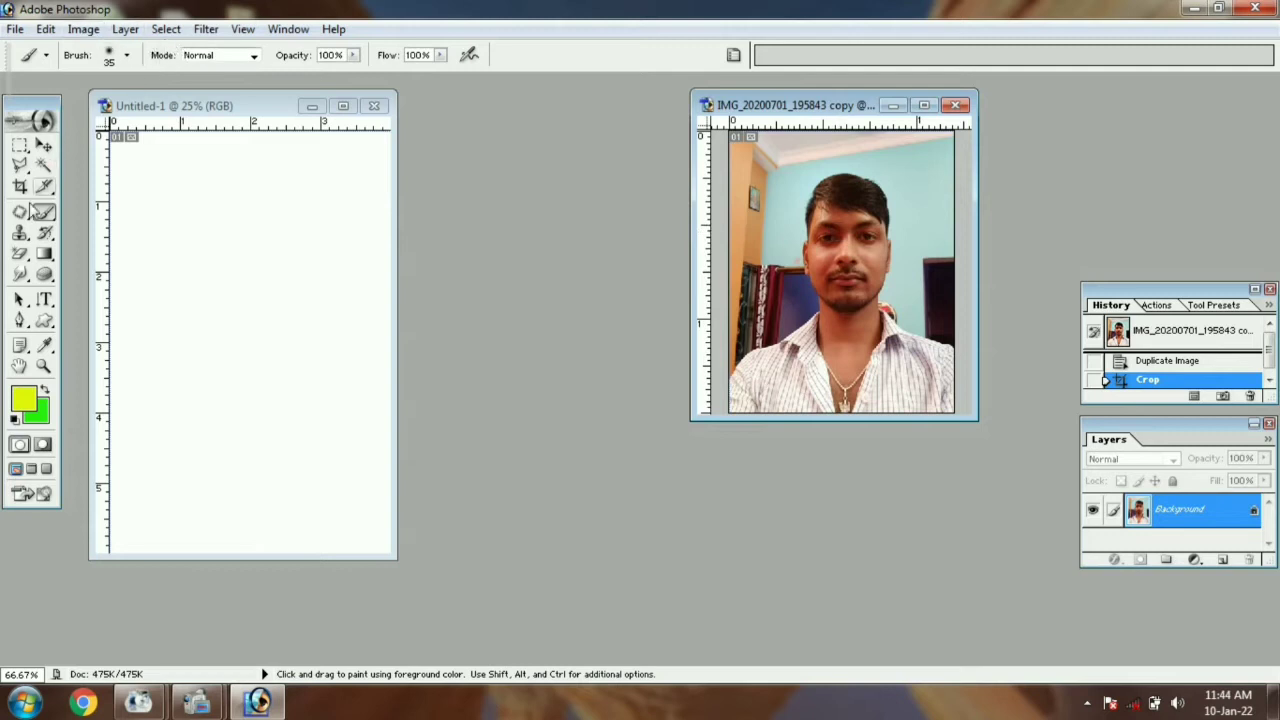
# Paint the whole Untitled-1 page with the new portrait pattern using the Pattern Stamp tool
pyautogui.click(19, 232)
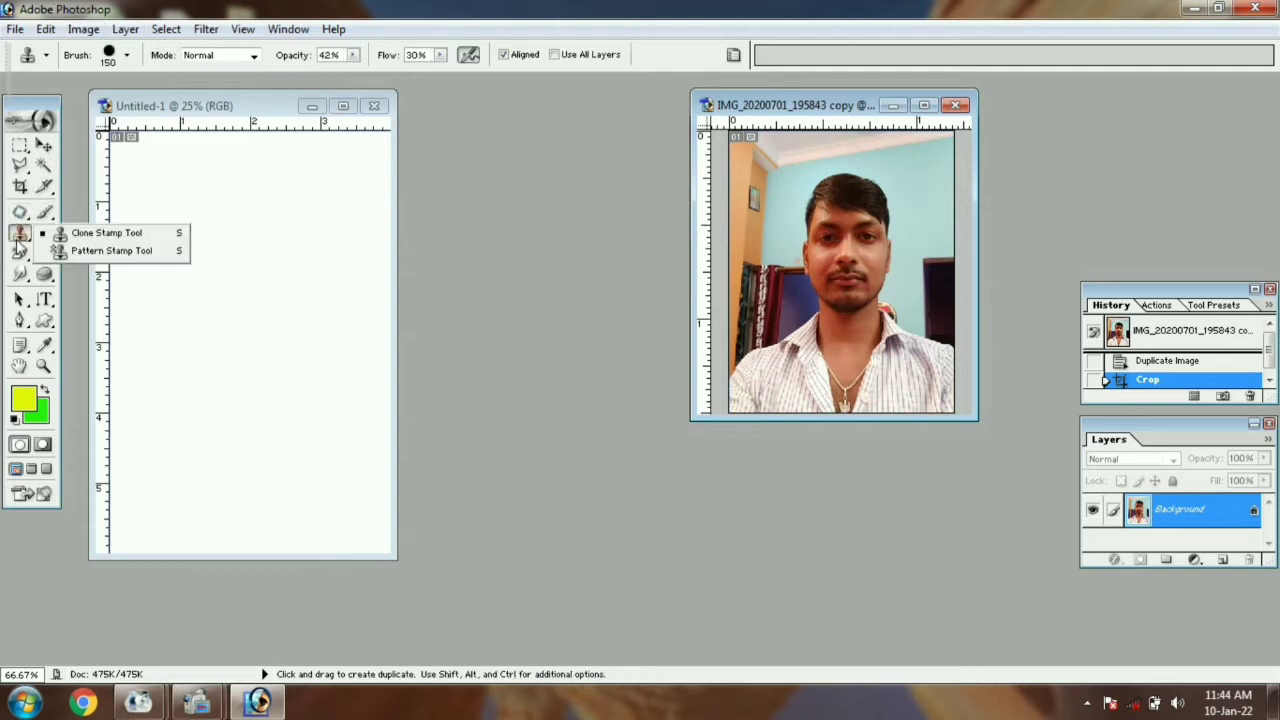
pyautogui.click(100, 251)
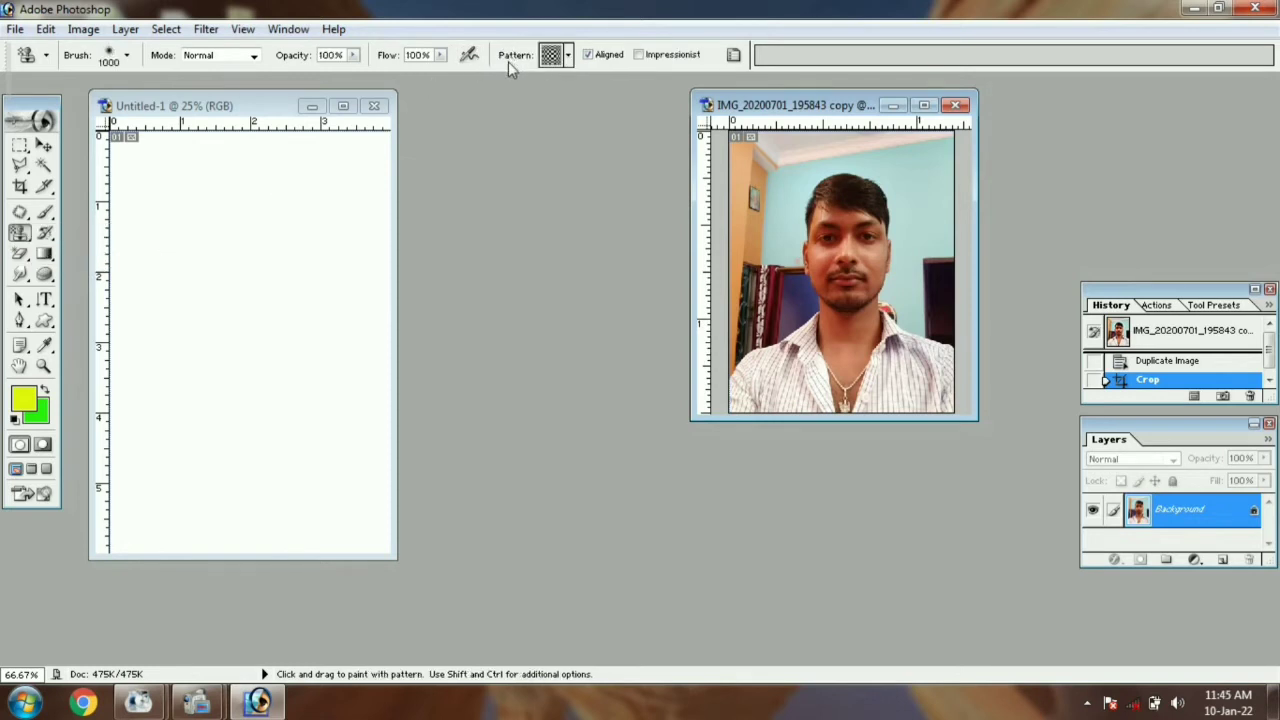
pyautogui.click(568, 56)
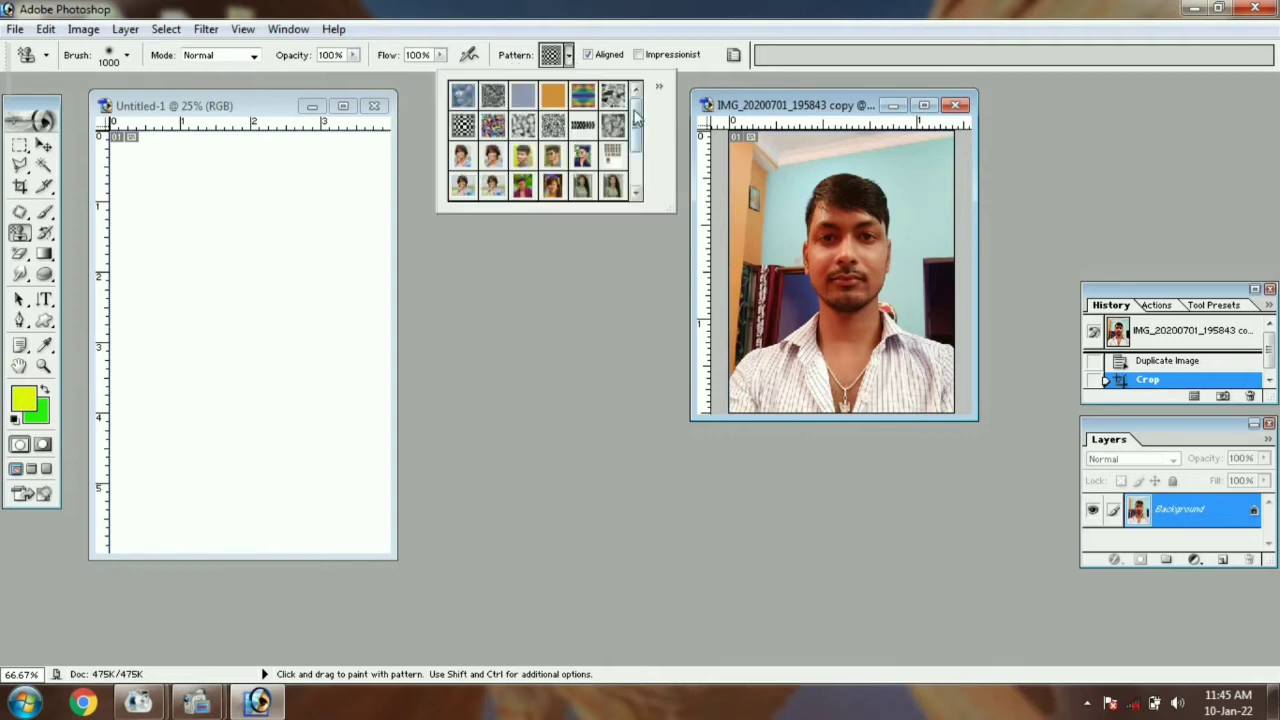
pyautogui.moveTo(638, 137); pyautogui.dragTo(636, 182)
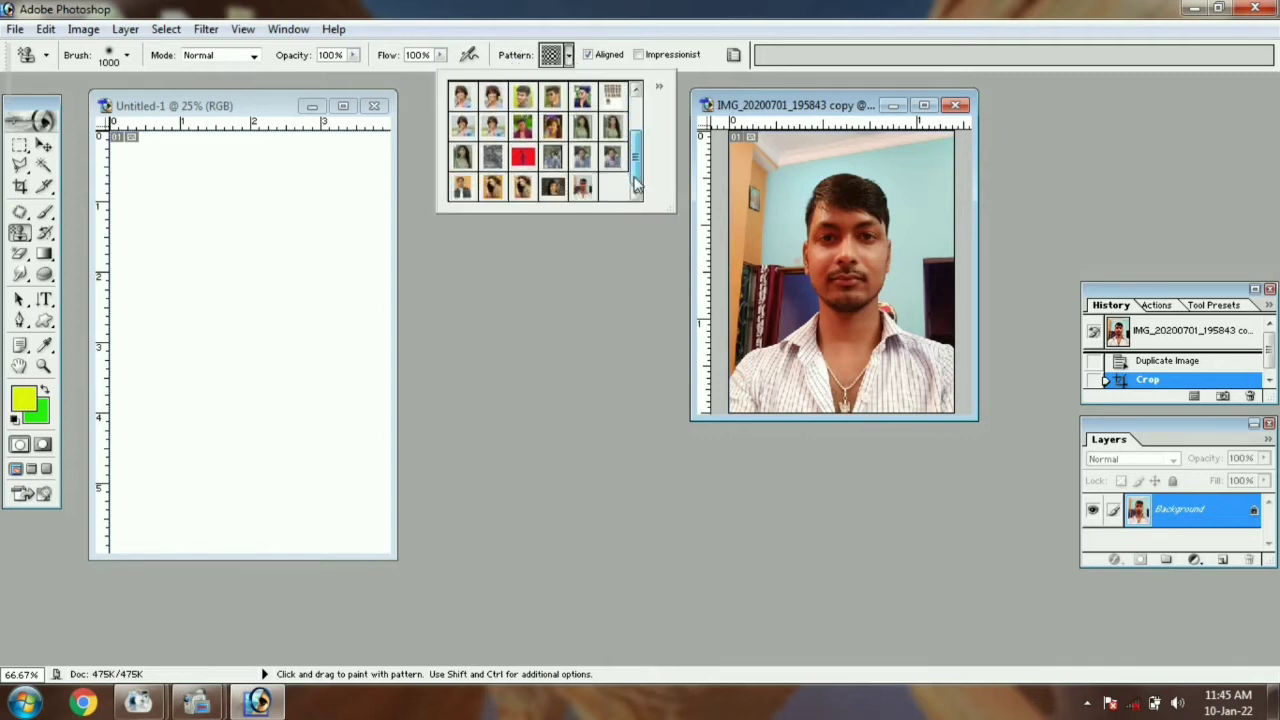
pyautogui.click(582, 187)
pyautogui.click(255, 106)
pyautogui.moveTo(160, 190)
pyautogui.mouseDown()
pyautogui.moveTo(240, 285)
pyautogui.moveTo(230, 180)
pyautogui.moveTo(257, 424)
pyautogui.moveTo(201, 318)
pyautogui.moveTo(300, 500)
pyautogui.moveTo(150, 365)
pyautogui.moveTo(140, 520)
pyautogui.mouseUp()
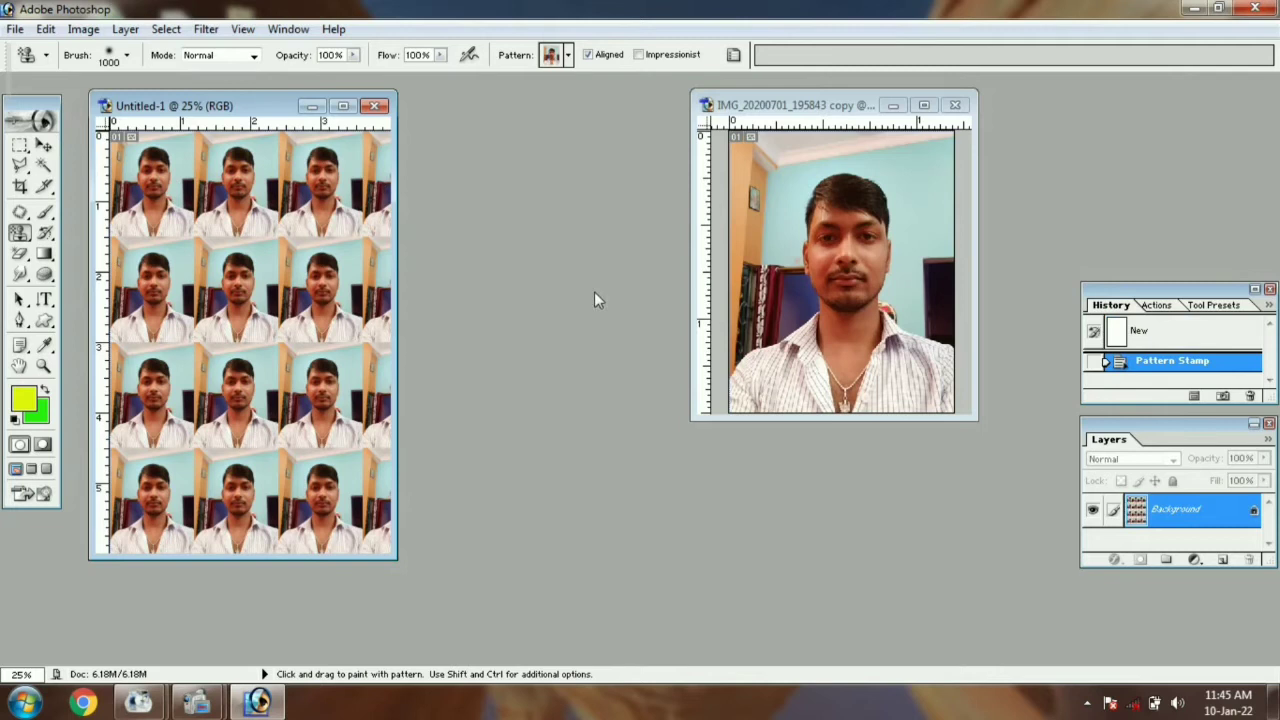
# Select the entire cropped portrait photo and add a black stroke around its edge
pyautogui.click(44, 145)
pyautogui.click(858, 257)
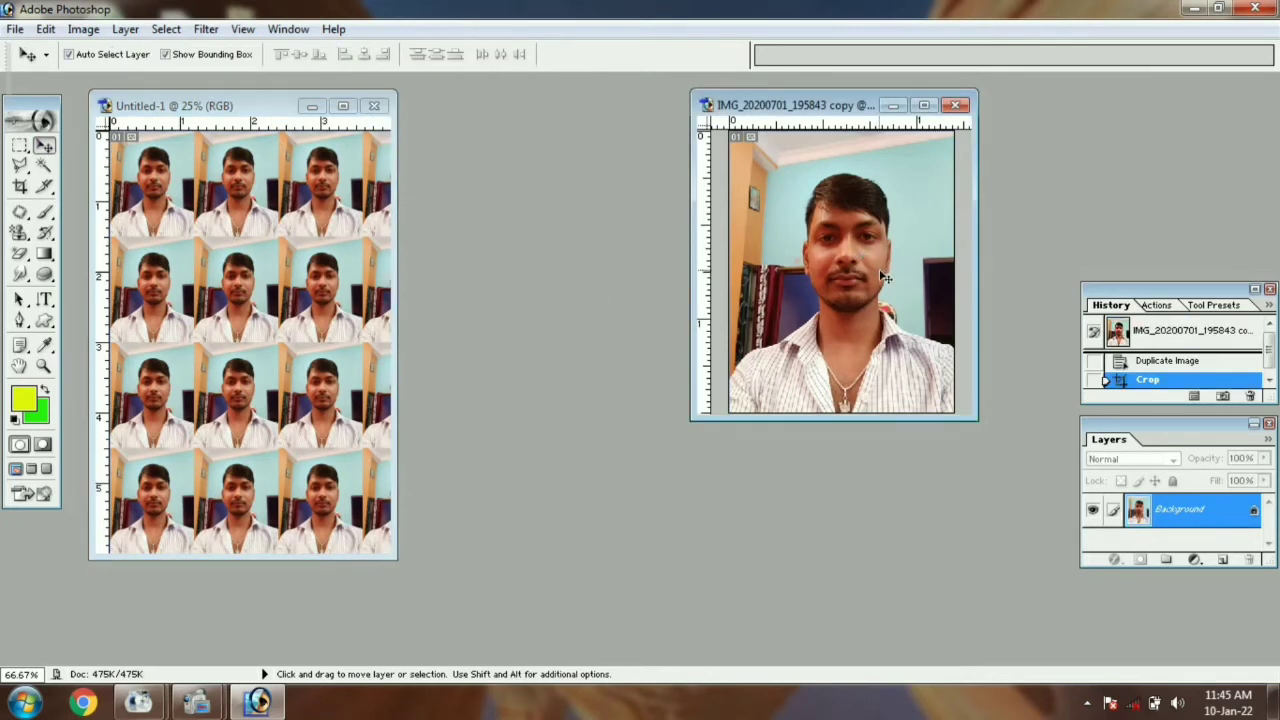
pyautogui.hotkey('ctrl', 'a')
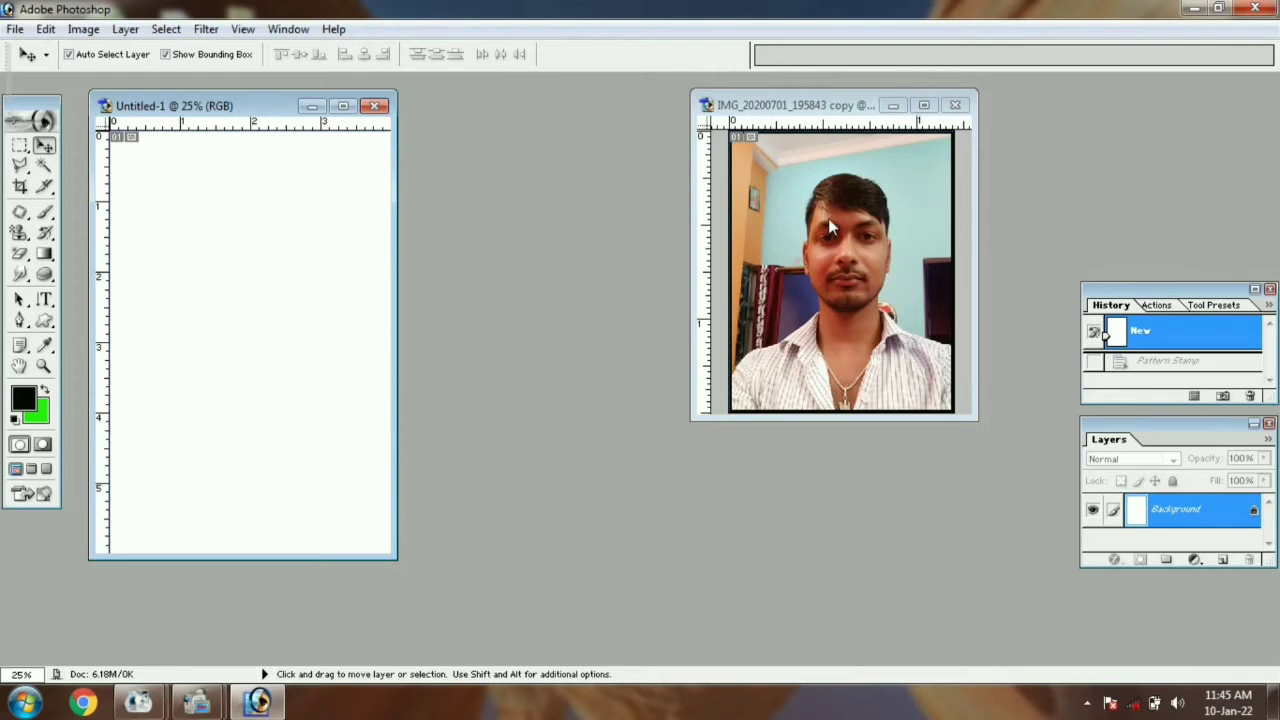
pyautogui.click(828, 222)
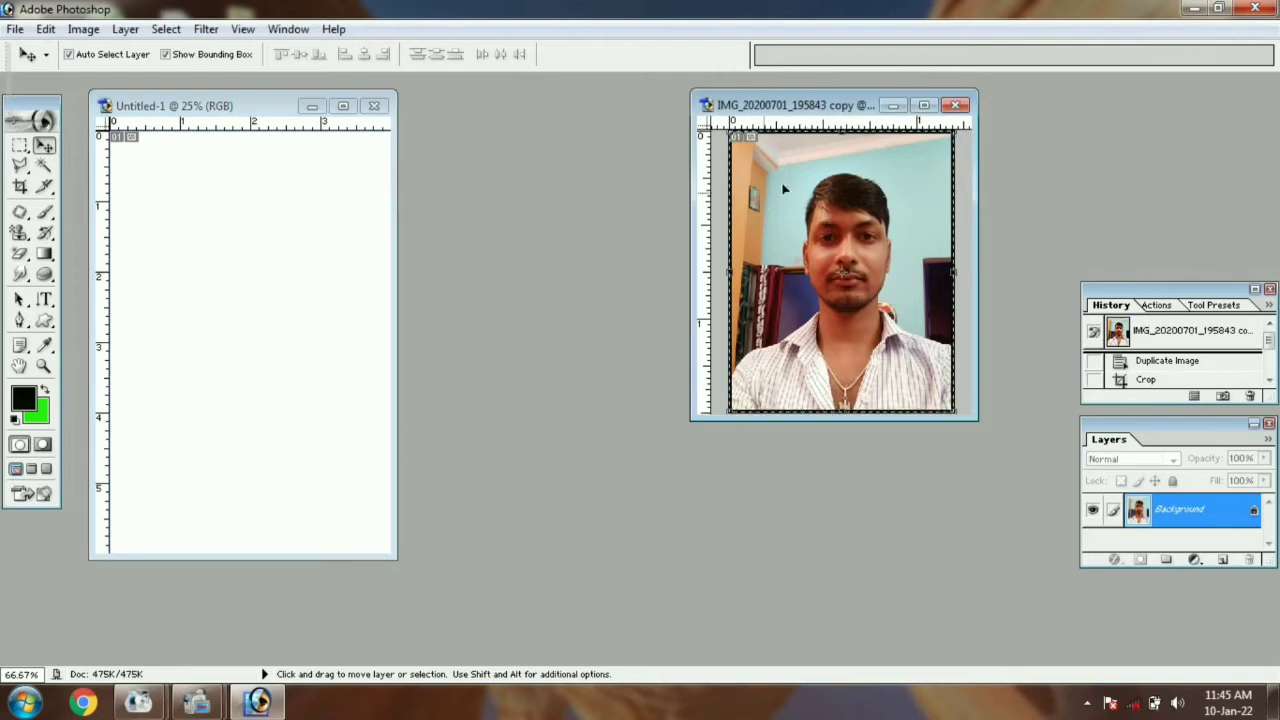
# Define the black-bordered portrait as a pattern named abc and paint it across the blank Untitled-1 page with the Pattern Stamp tool
pyautogui.click(47, 29)
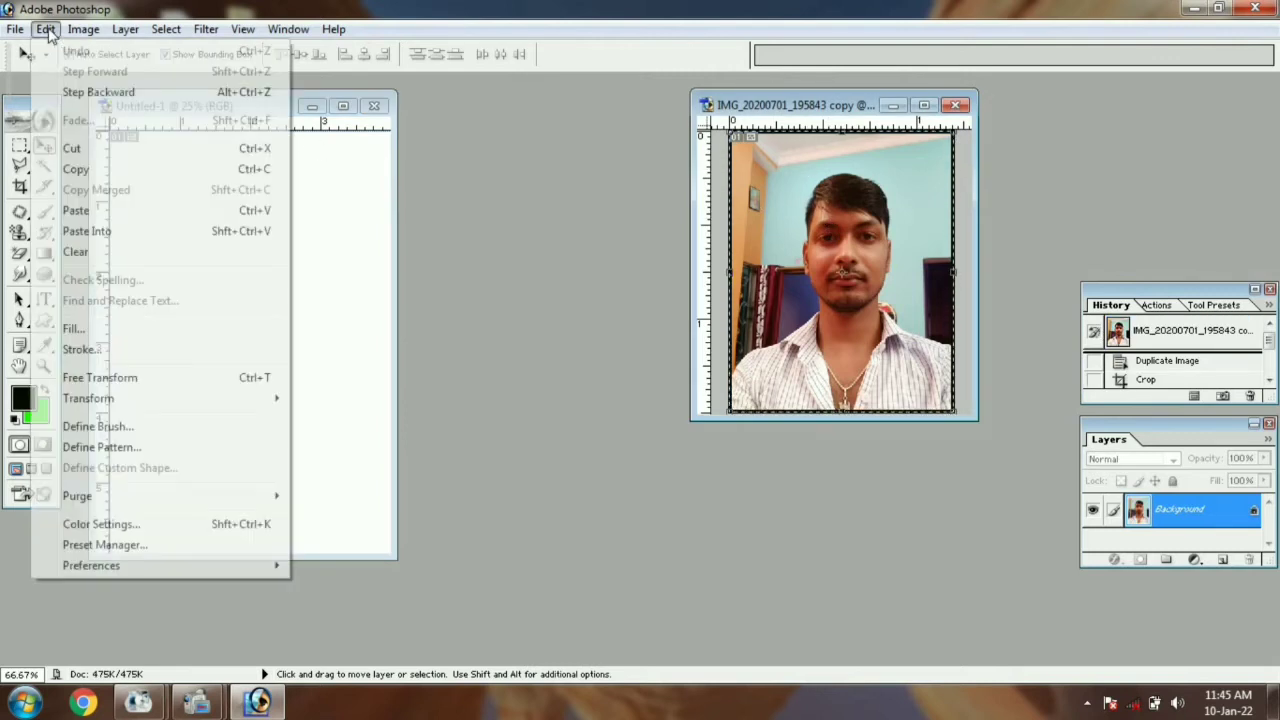
pyautogui.click(130, 447)
pyautogui.write('abc')
pyautogui.click(834, 346)
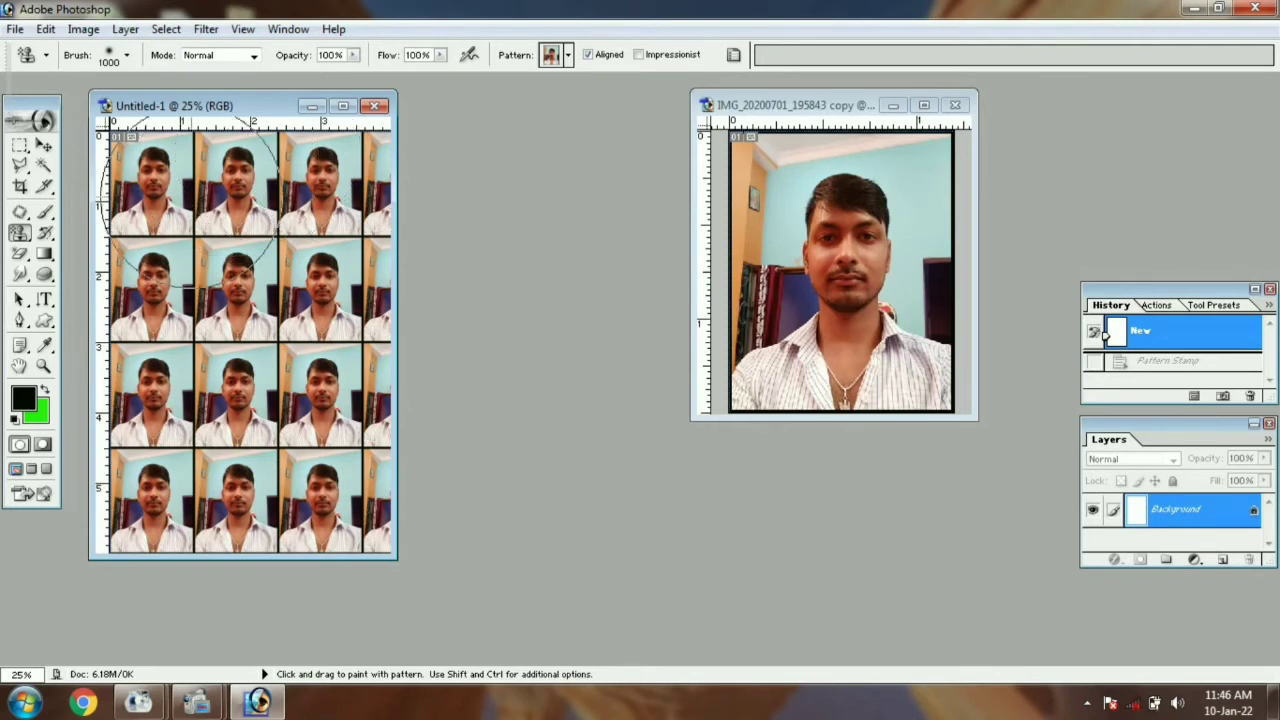
pyautogui.moveTo(190, 198); pyautogui.dragTo(186, 415)
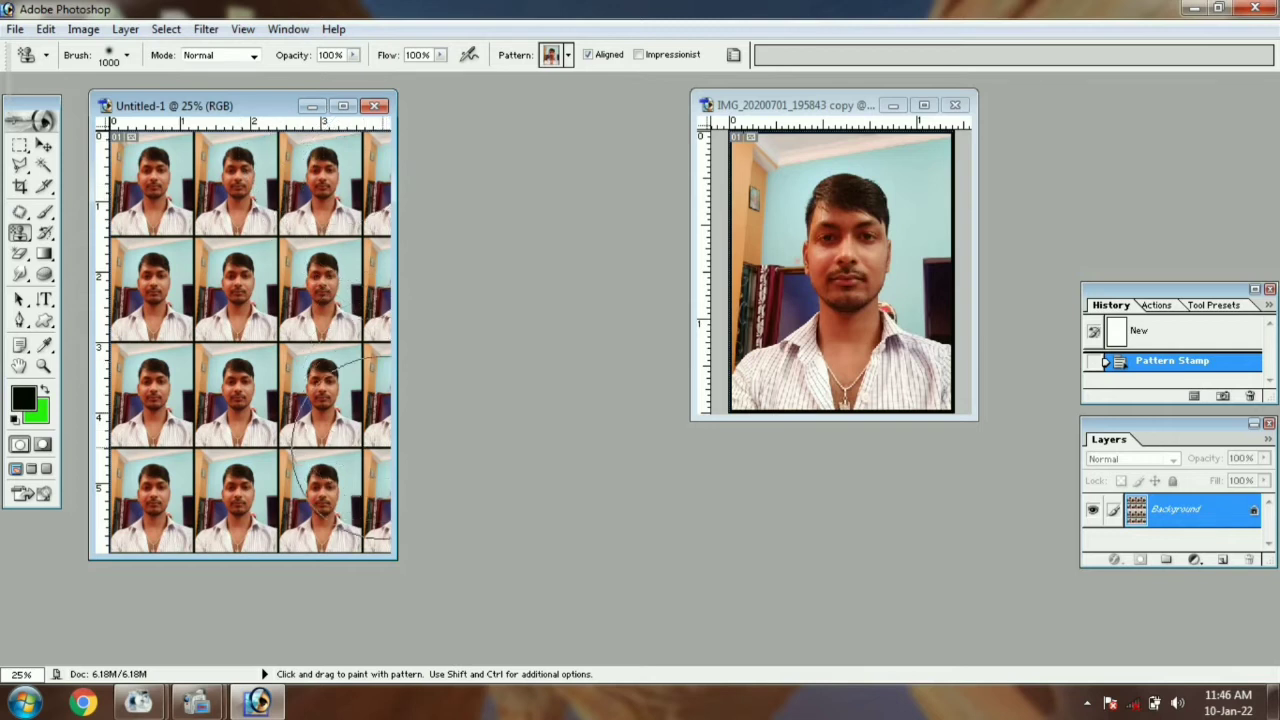
# Marquee-select the strip of cut-off portraits along the right edge of the Untitled-1 page and clear it
pyautogui.click(20, 146)
pyautogui.moveTo(108, 133); pyautogui.dragTo(392, 552)
pyautogui.click(45, 29)
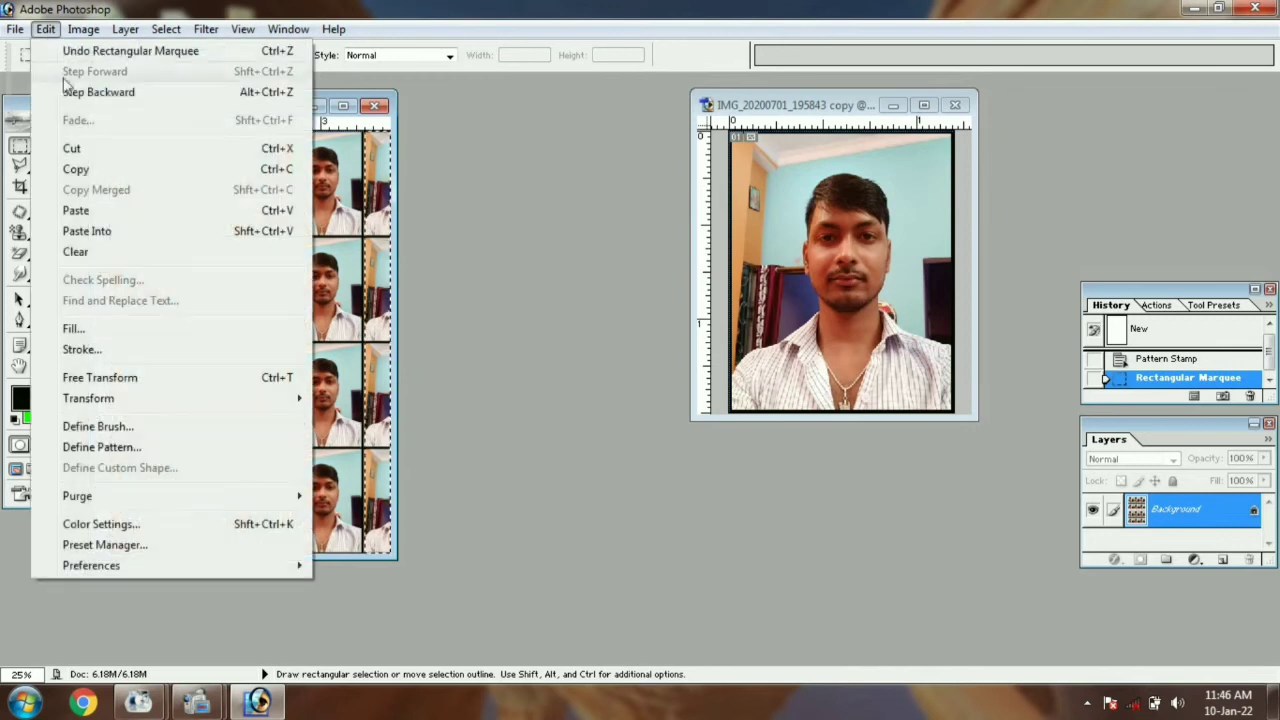
pyautogui.click(85, 255)
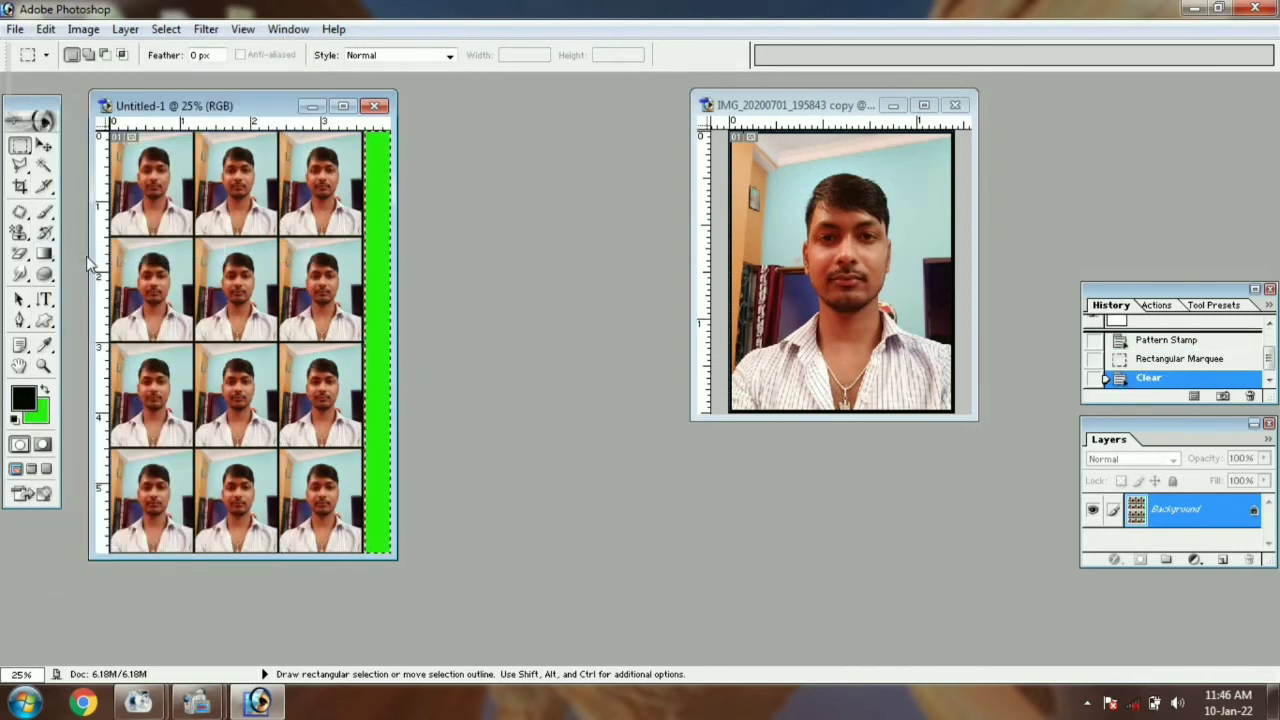
# Set the background color to white, clear the selected strip again and deselect it
pyautogui.click(38, 412)
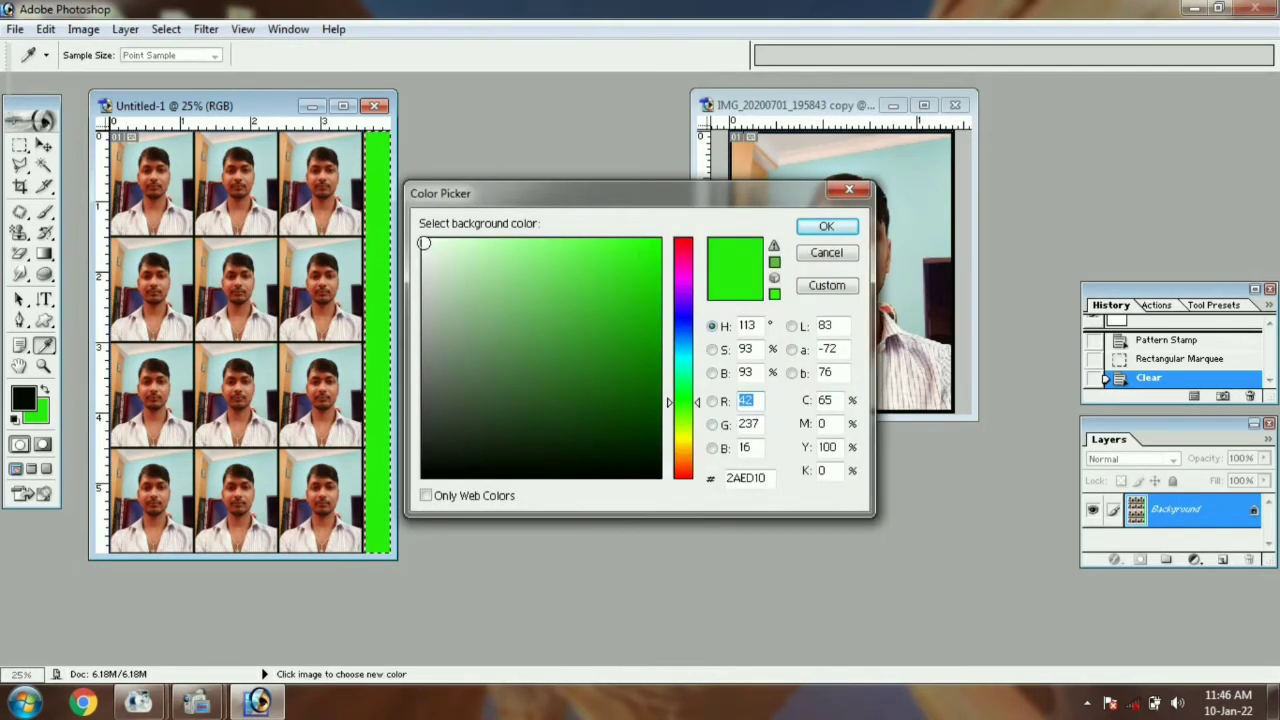
pyautogui.click(424, 243)
pyautogui.click(823, 229)
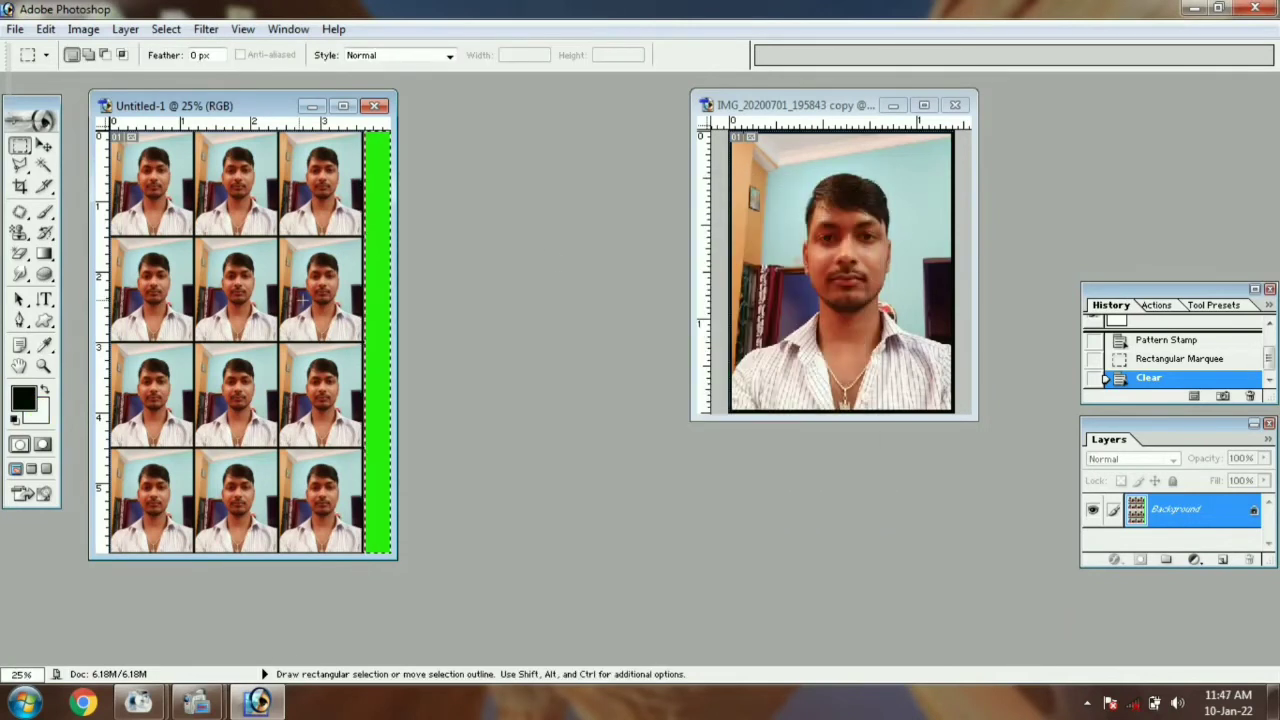
pyautogui.click(46, 29)
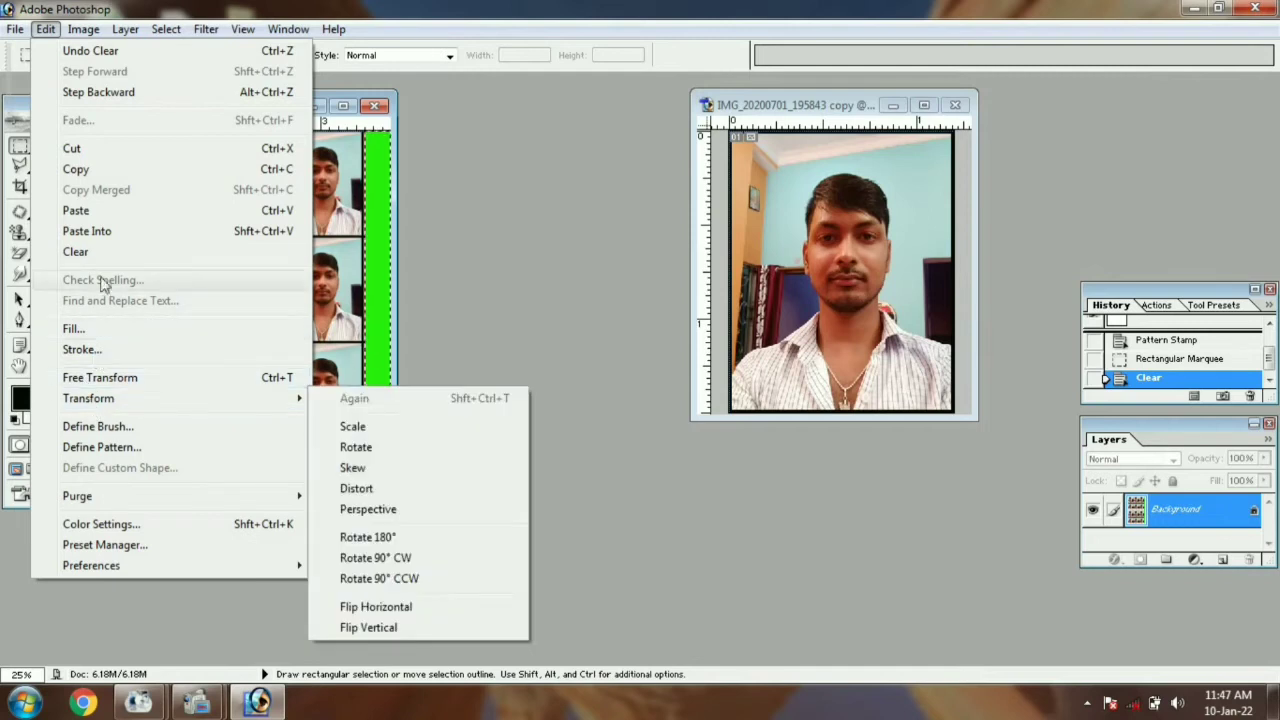
pyautogui.click(80, 252)
pyautogui.click(374, 213)
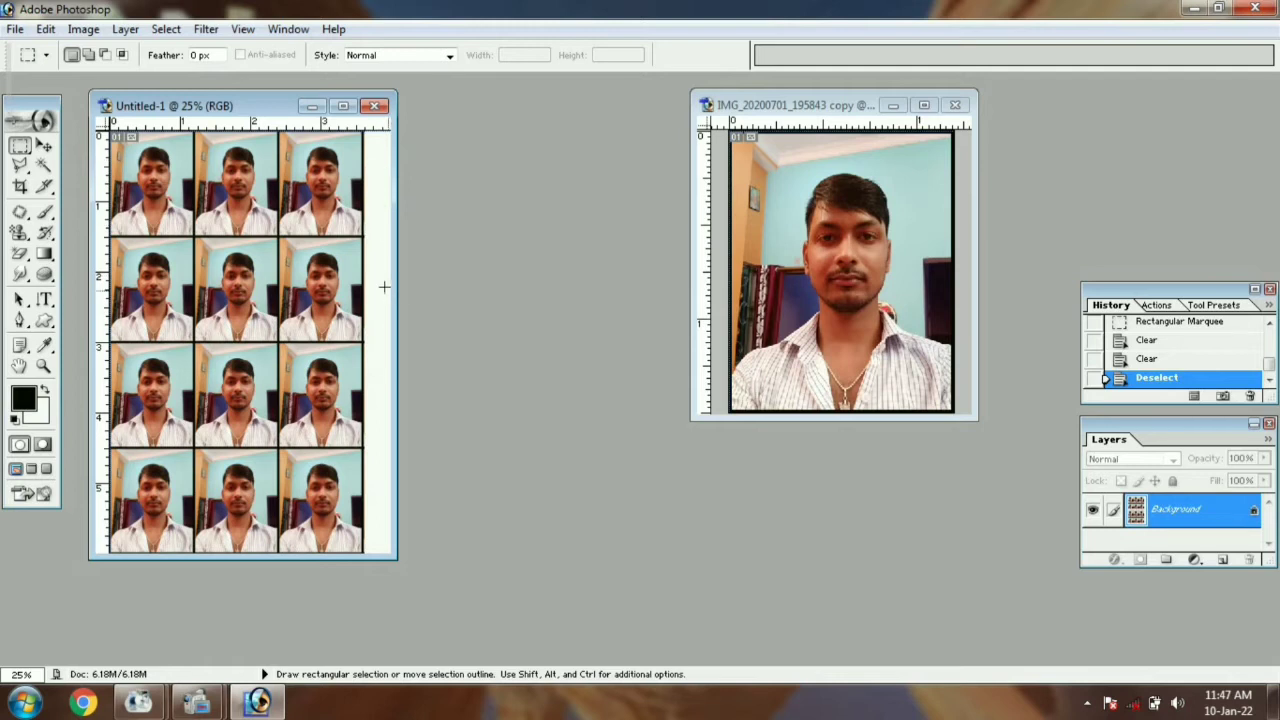
pyautogui.click(46, 29)
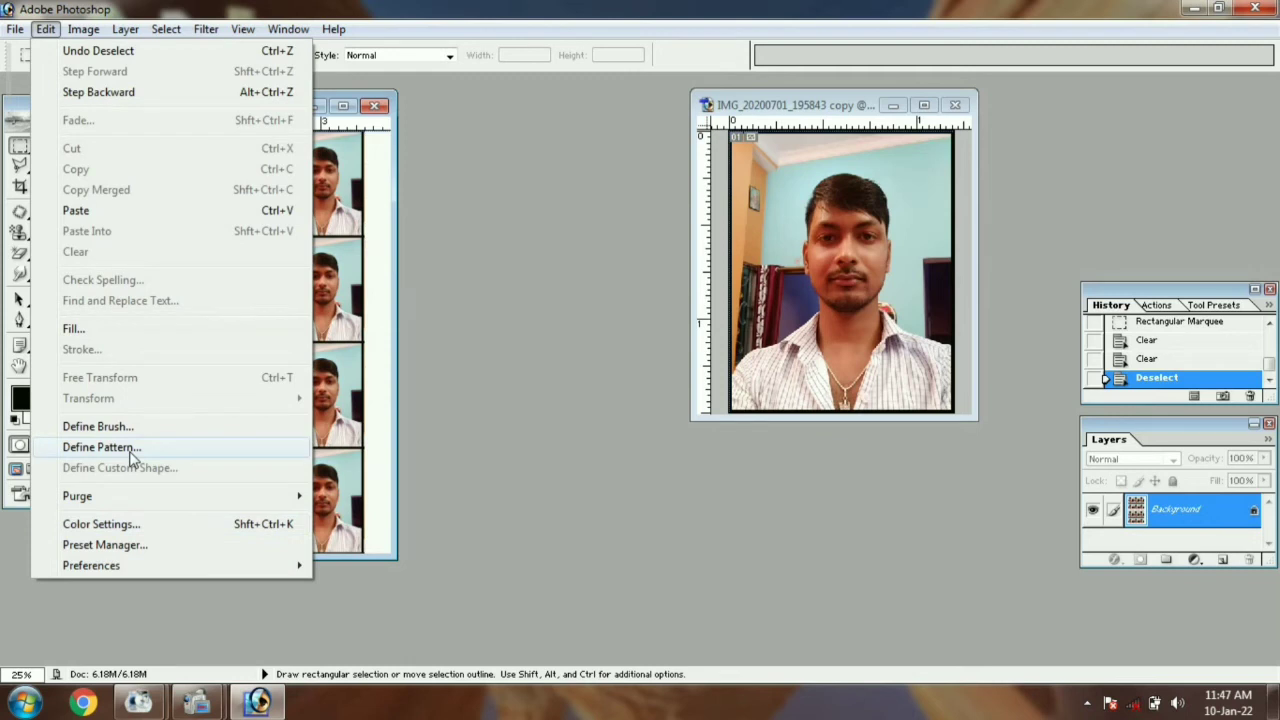
pyautogui.click(441, 279)
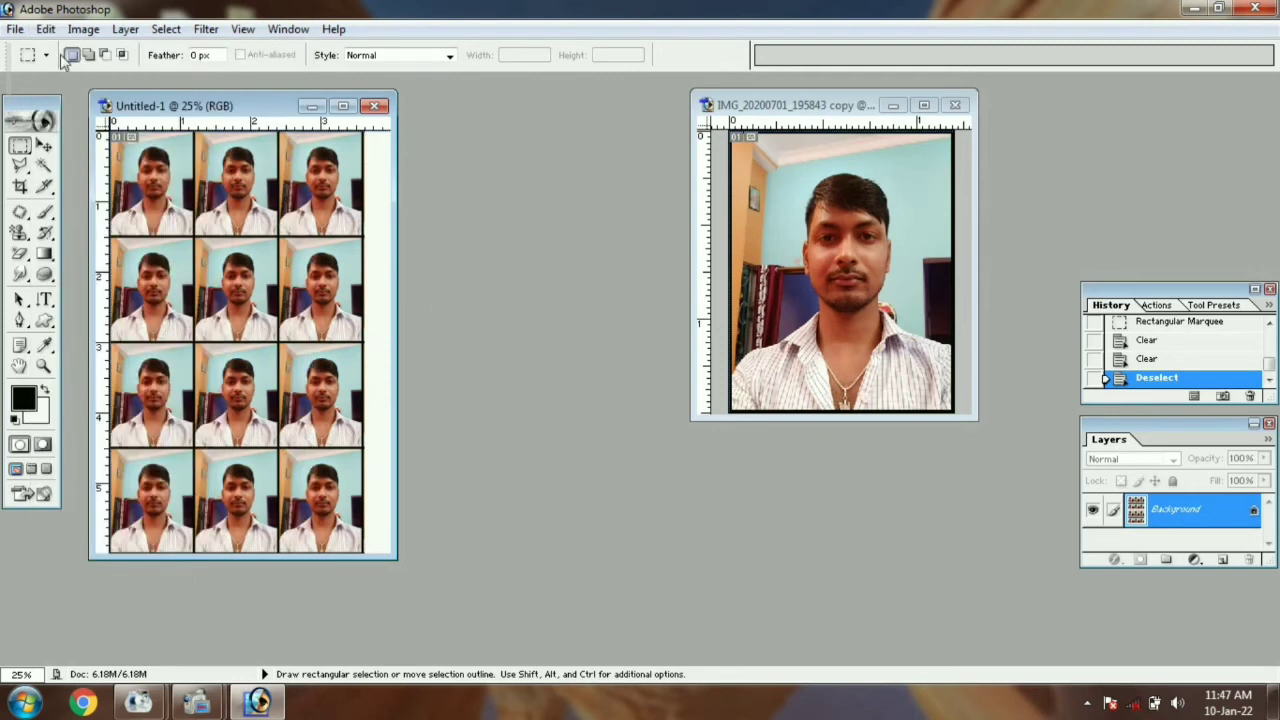
# Try converting the cropped portrait to grayscale by discarding its color information, and revert it to the Stroke history state
pyautogui.click(83, 29)
pyautogui.moveTo(91, 52)
pyautogui.click(266, 73)
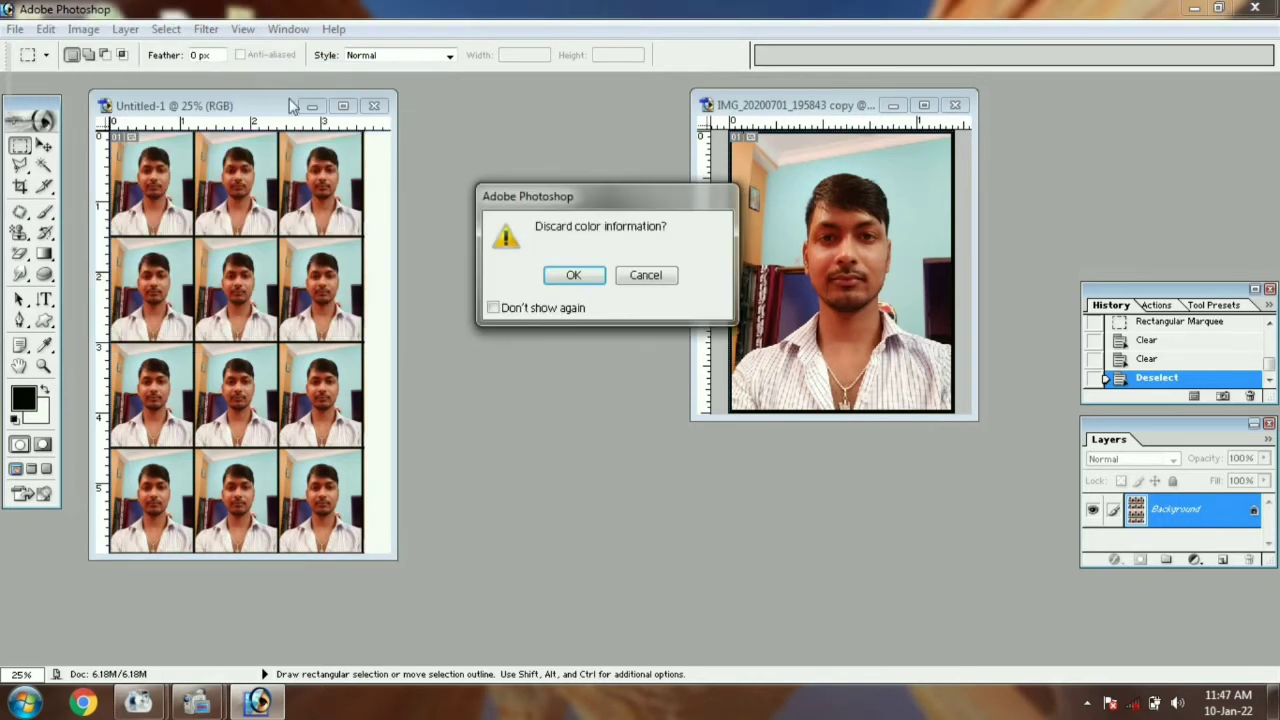
pyautogui.click(574, 276)
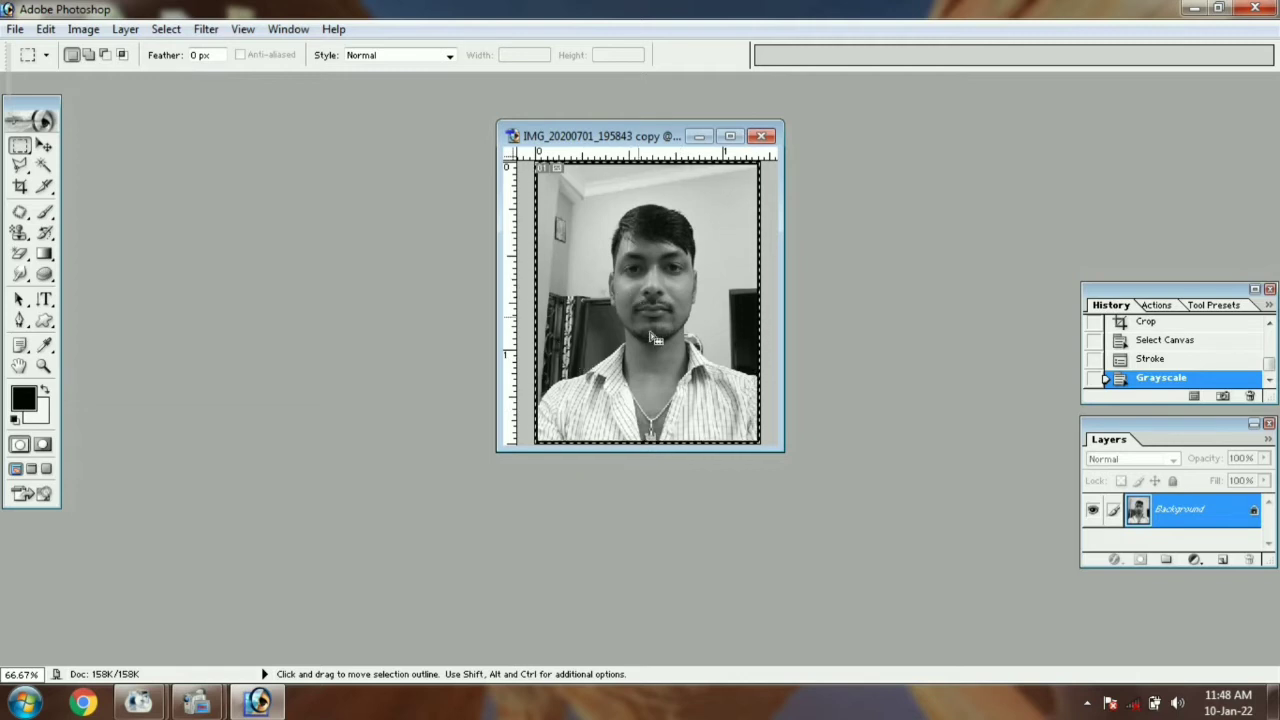
pyautogui.click(1150, 359)
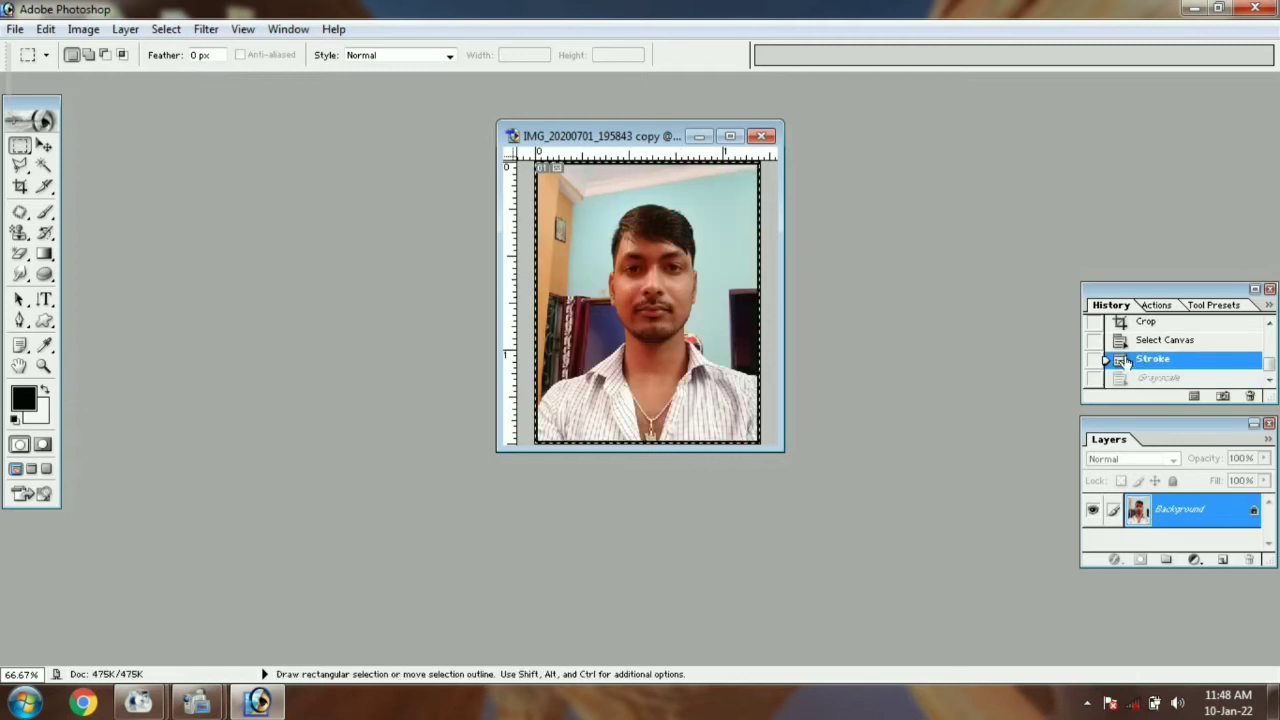
# Brighten the cropped portrait's midtones with a Levels adjustment on the RGB channel
pyautogui.click(82, 31)
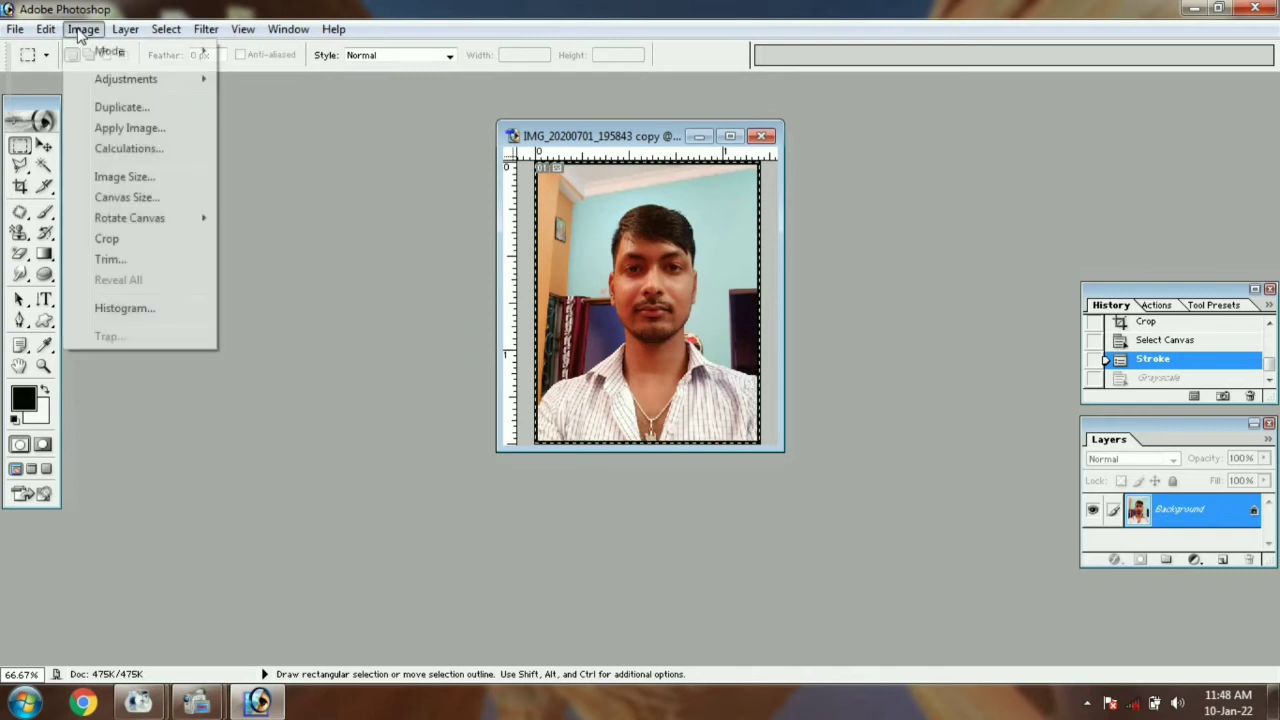
pyautogui.moveTo(127, 90)
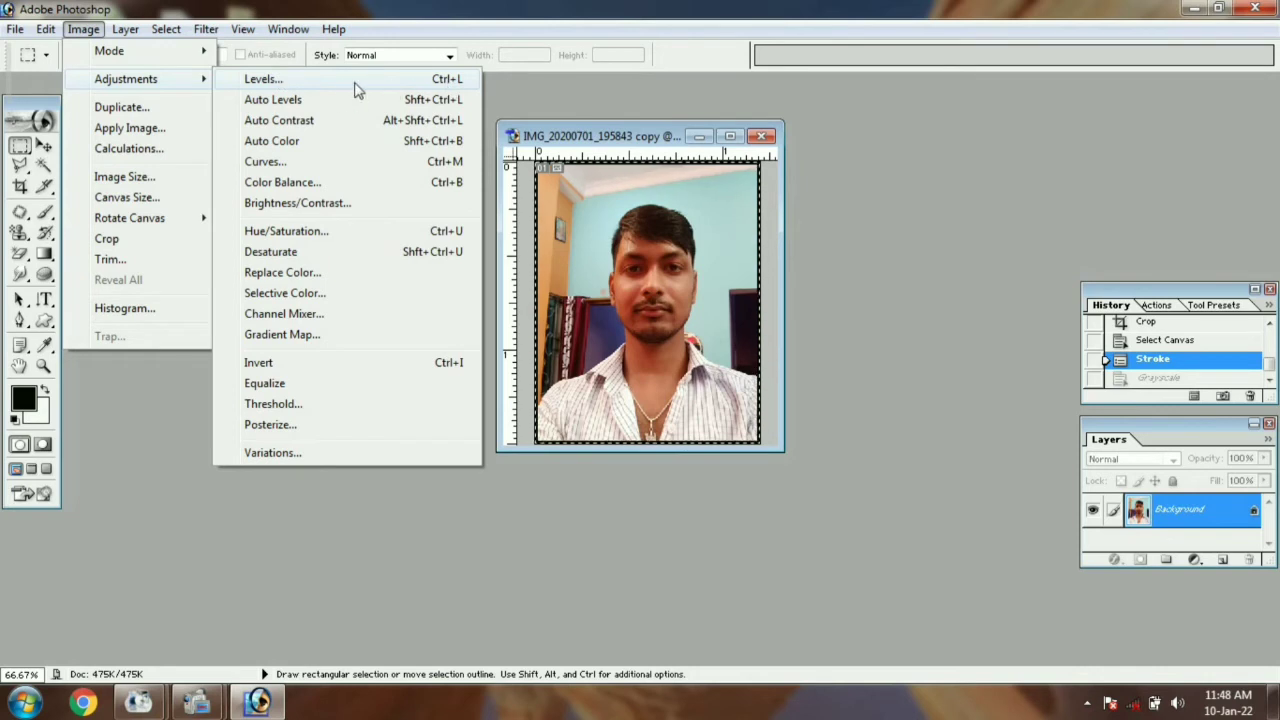
pyautogui.click(266, 88)
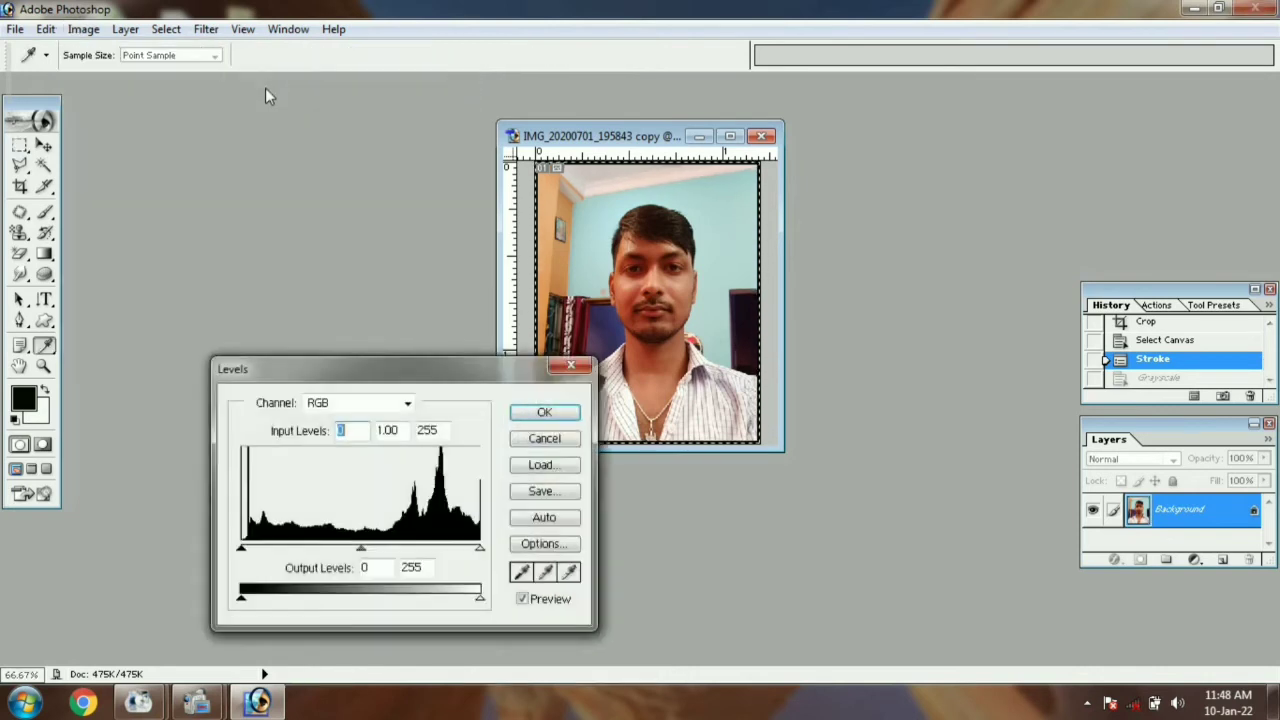
pyautogui.moveTo(379, 369); pyautogui.dragTo(253, 159)
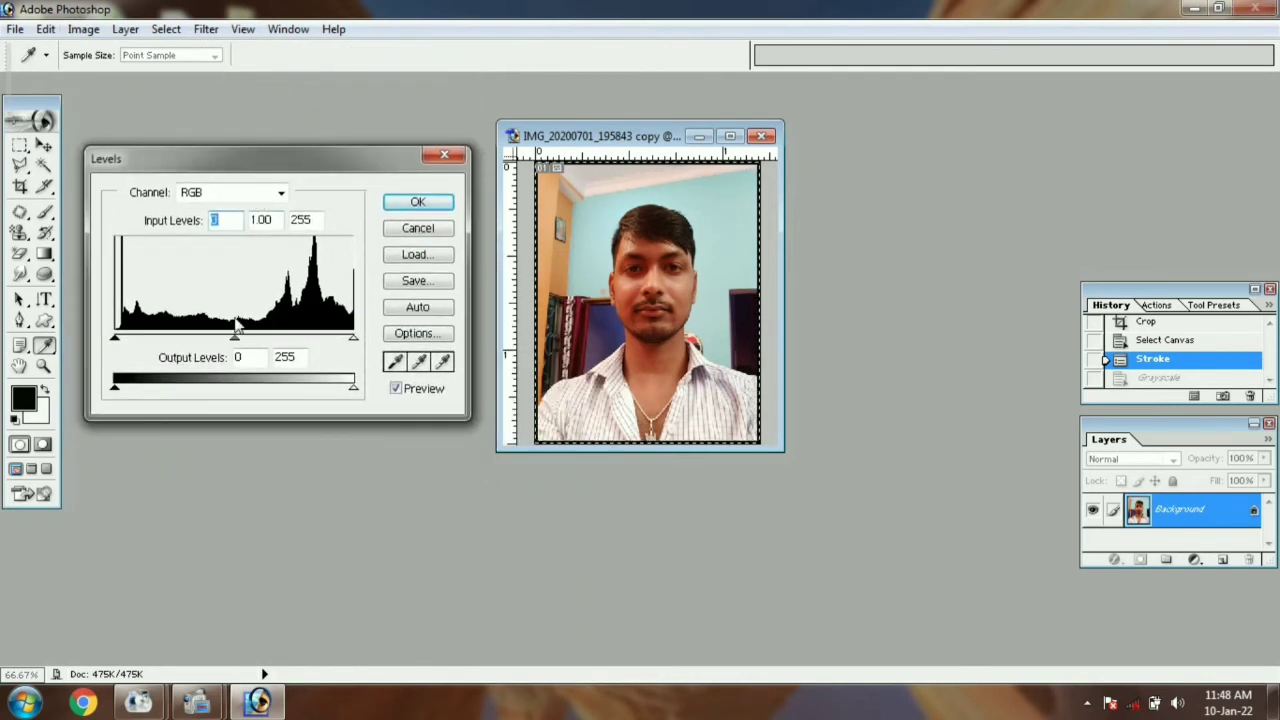
pyautogui.moveTo(233, 339); pyautogui.dragTo(196, 338)
pyautogui.click(417, 201)
pyautogui.click(19, 145)
# Apply Auto Levels and Auto Contrast to the portrait
pyautogui.click(83, 29)
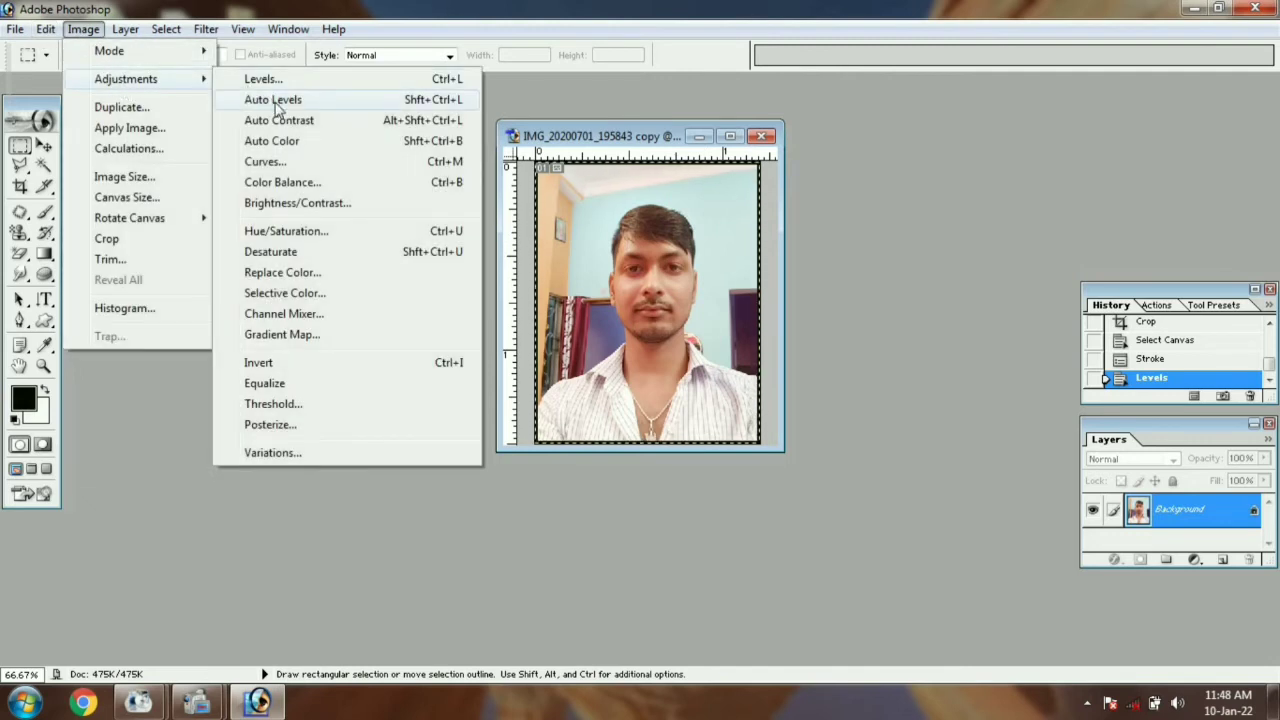
pyautogui.click(273, 100)
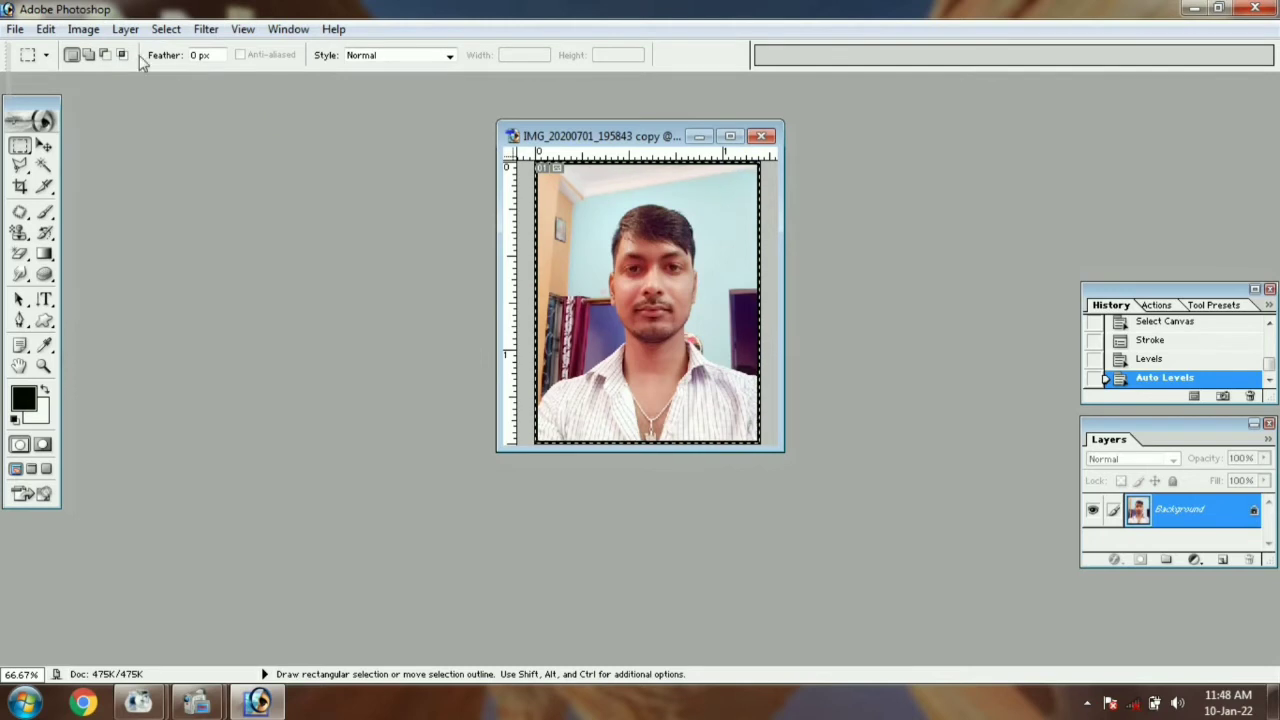
pyautogui.click(83, 29)
pyautogui.moveTo(104, 80)
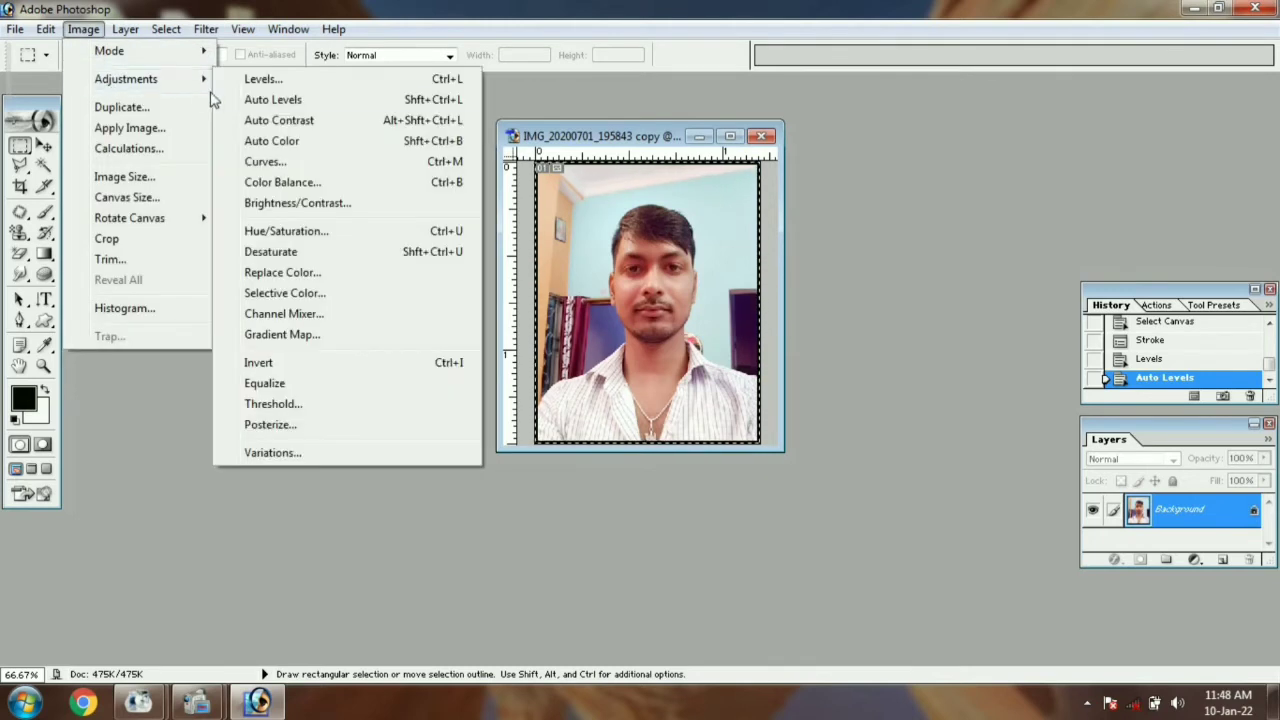
pyautogui.click(270, 120)
# Apply Auto Color to the portrait
pyautogui.click(83, 29)
pyautogui.moveTo(126, 79)
pyautogui.click(276, 141)
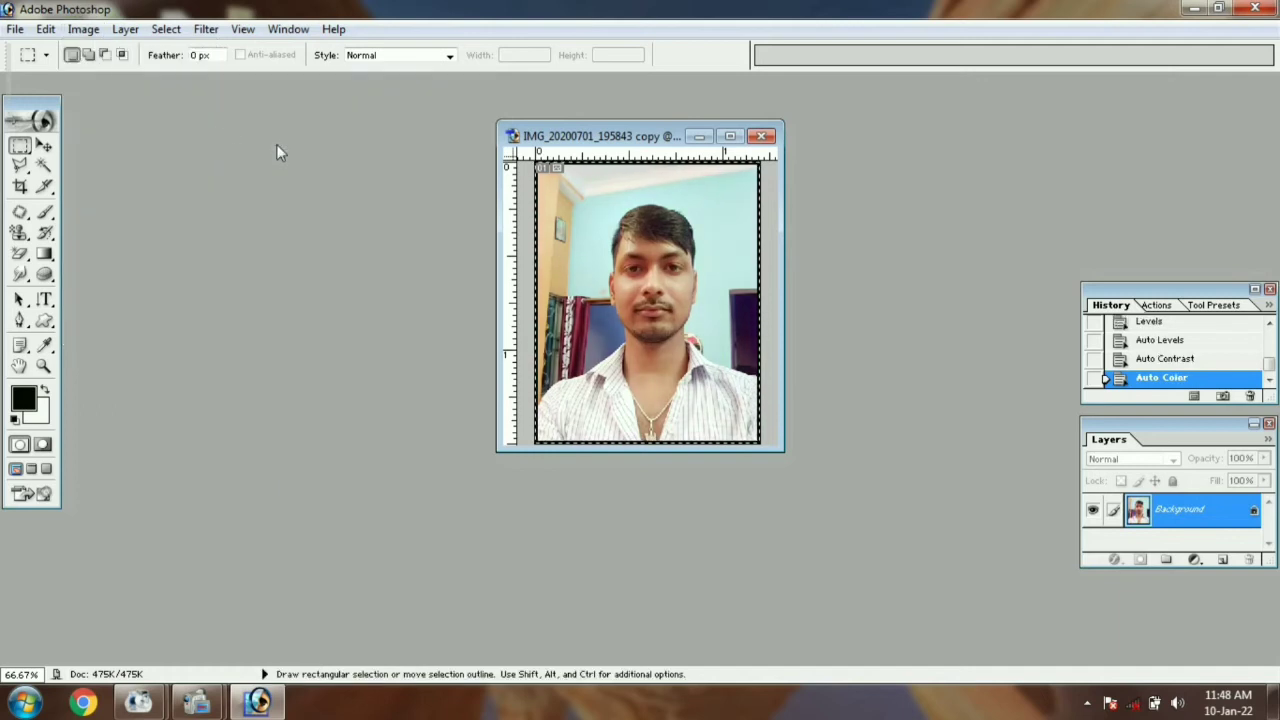
# Start a Curves adjustment on the portrait and raise the RGB curve's midpoint to about input 136, output 155
pyautogui.click(83, 29)
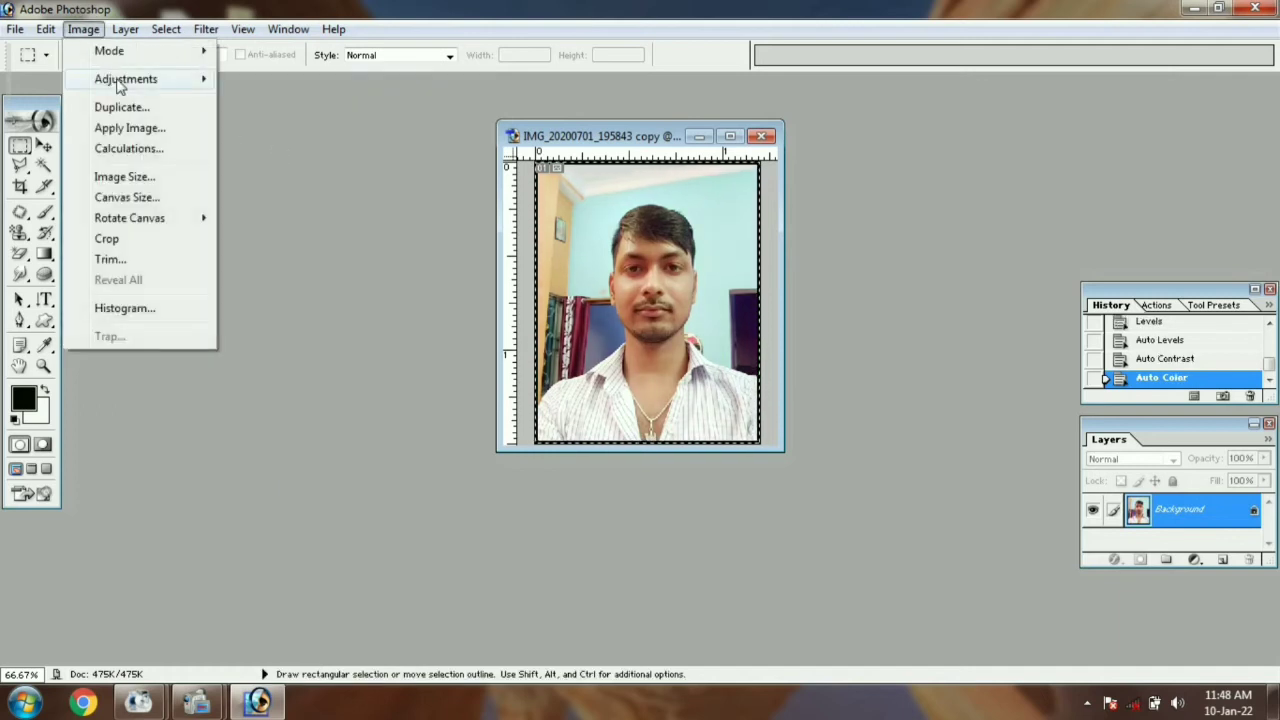
pyautogui.moveTo(117, 86)
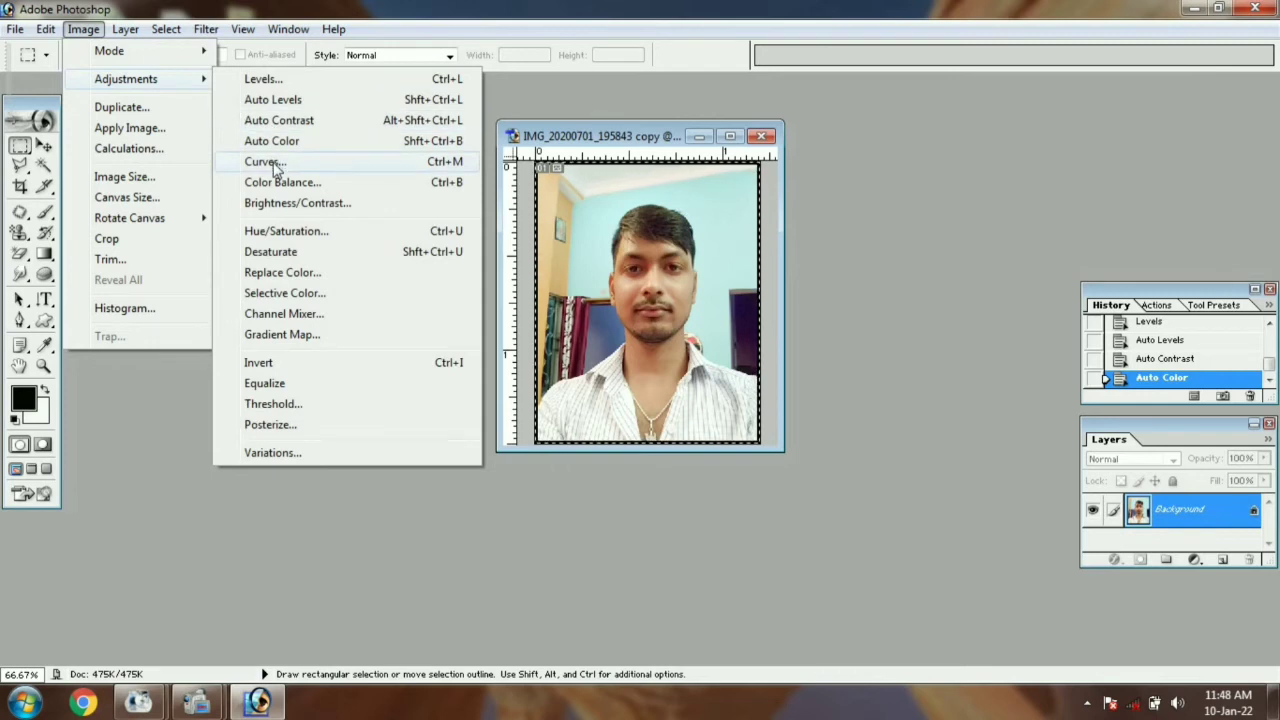
pyautogui.click(455, 164)
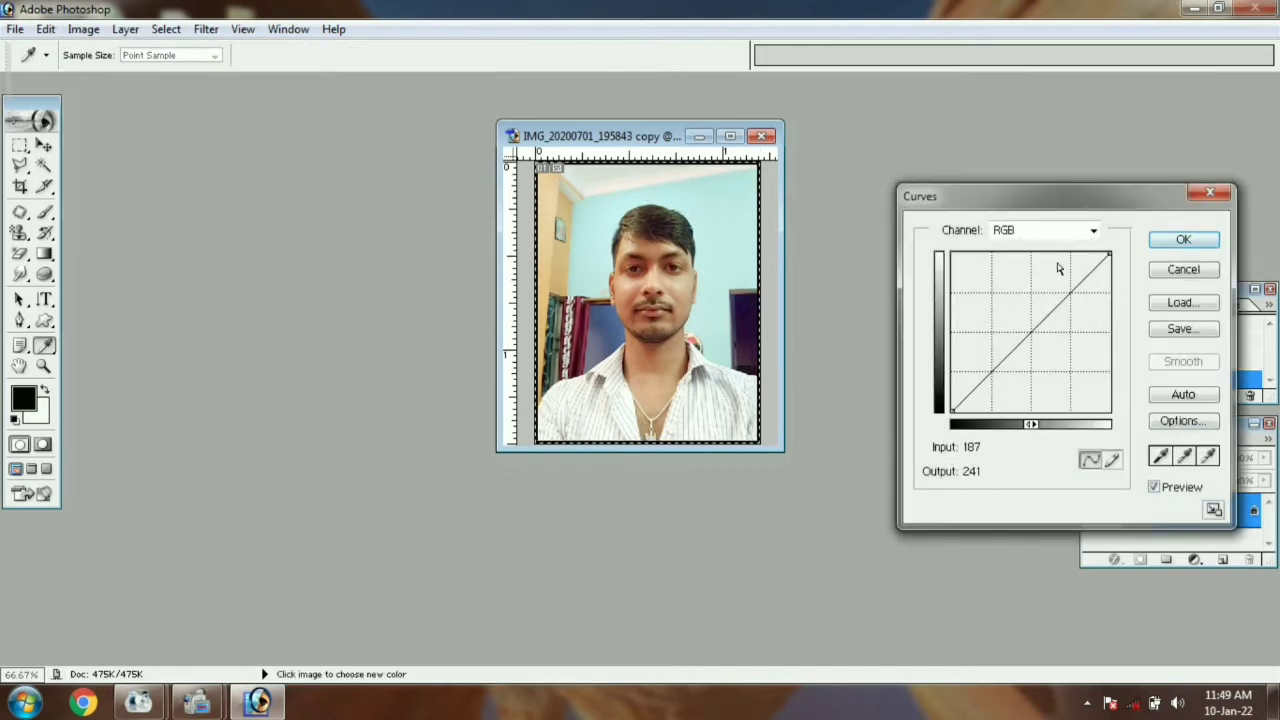
pyautogui.click(1027, 337)
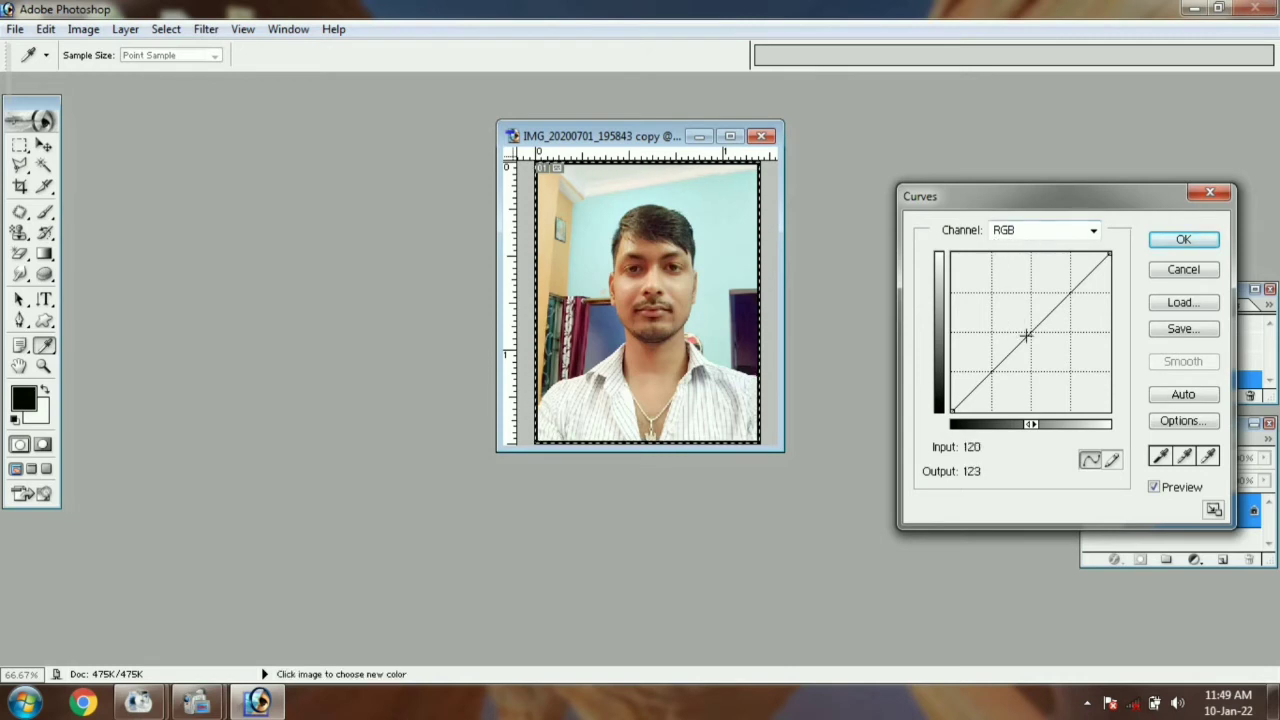
pyautogui.moveTo(1027, 337)
pyautogui.mouseDown()
pyautogui.moveTo(1017, 329)
pyautogui.moveTo(1060, 337)
pyautogui.moveTo(1035, 315)
pyautogui.mouseUp()
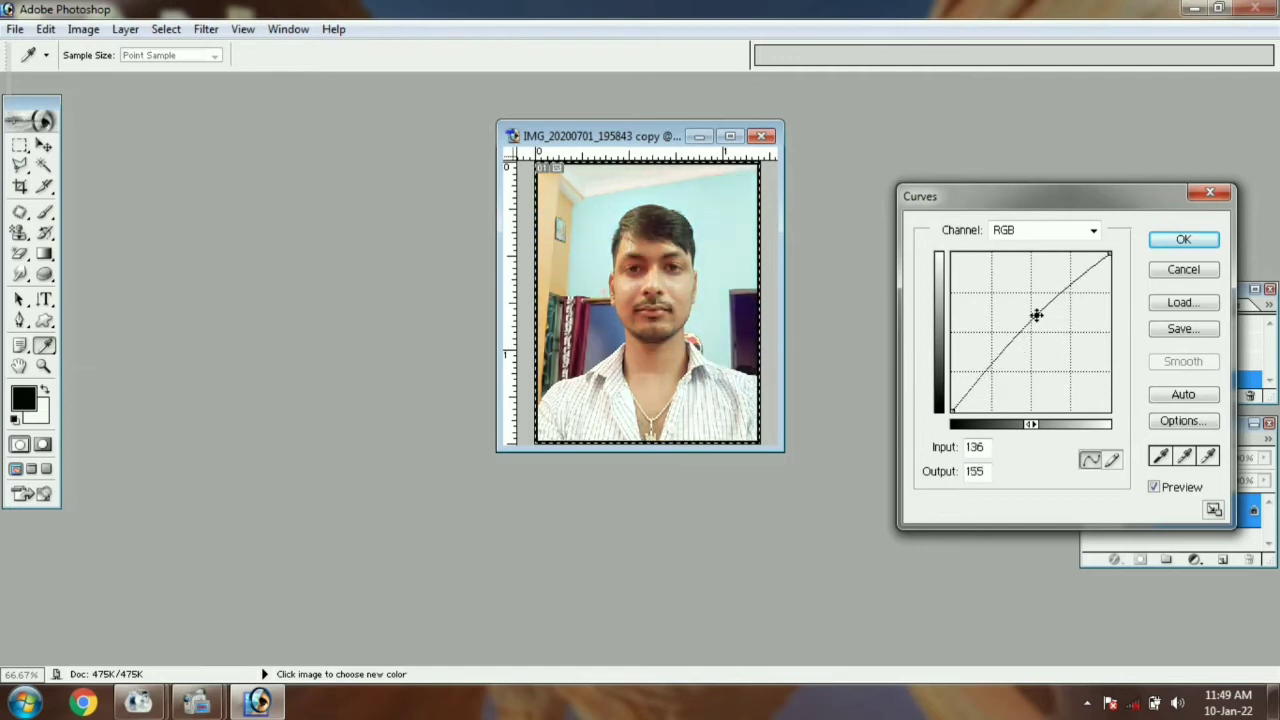
# Raise the red, green and blue channel curves, with blue at about input 111, output 148, and apply the Curves adjustment
pyautogui.click(1047, 232)
pyautogui.click(1024, 264)
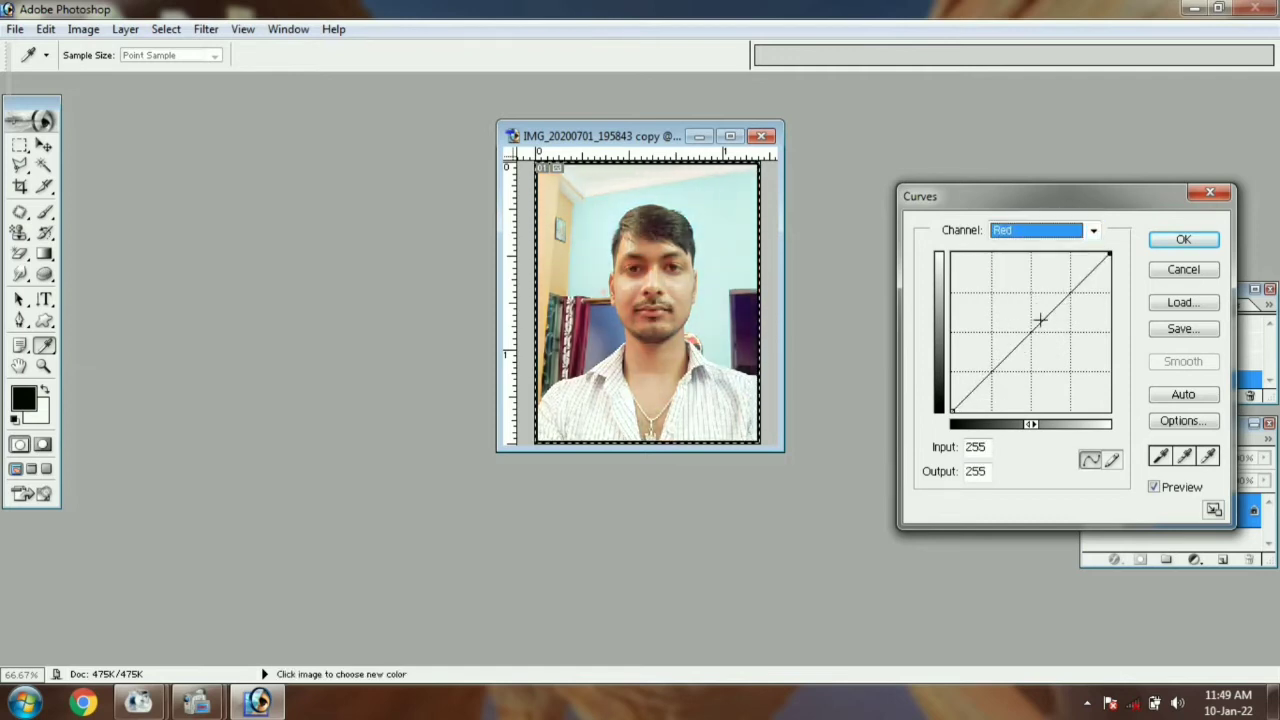
pyautogui.moveTo(1040, 320); pyautogui.dragTo(1028, 316)
pyautogui.click(1045, 231)
pyautogui.click(1030, 279)
pyautogui.click(1043, 231)
pyautogui.moveTo(1034, 328); pyautogui.dragTo(1020, 319)
pyautogui.click(1030, 295)
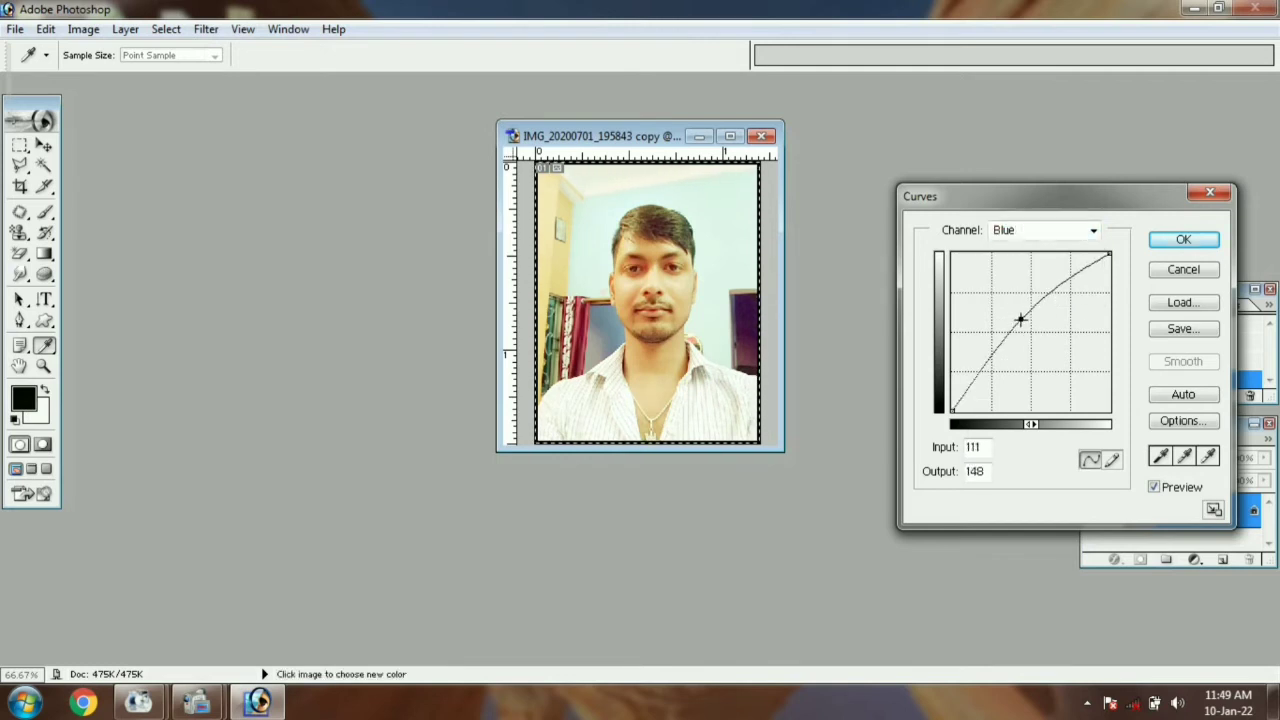
pyautogui.click(1042, 232)
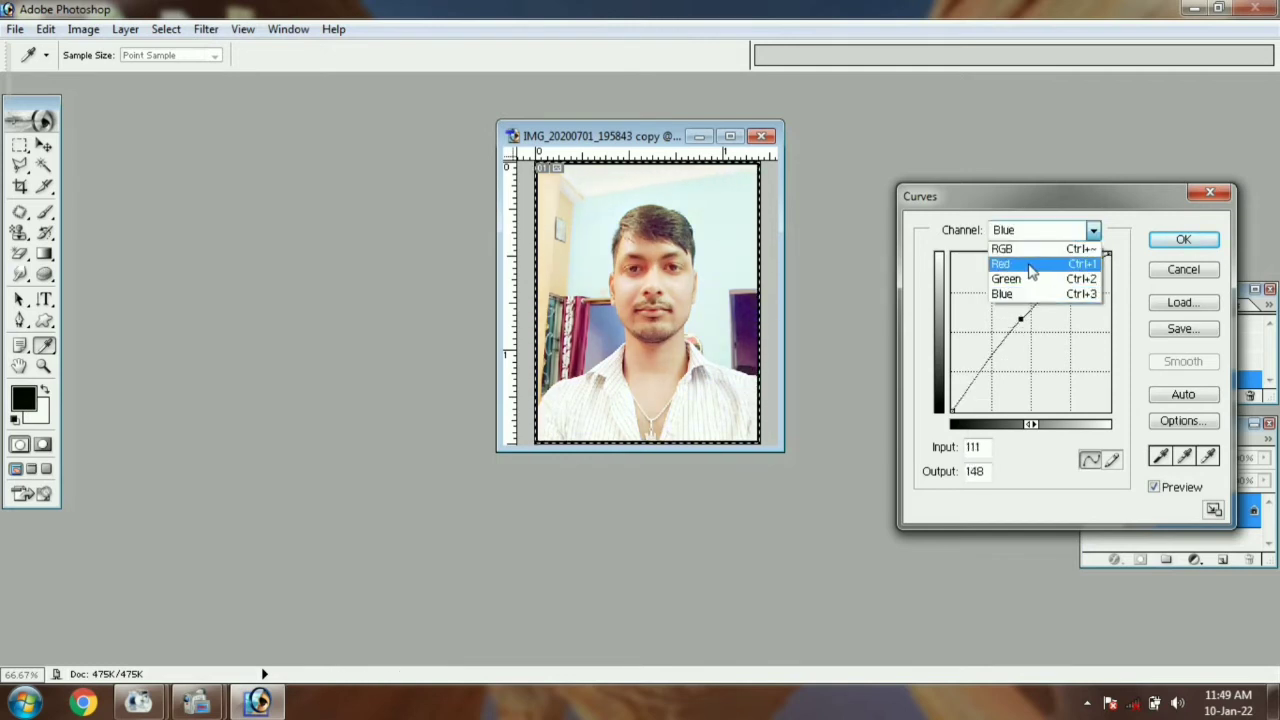
pyautogui.click(1047, 338)
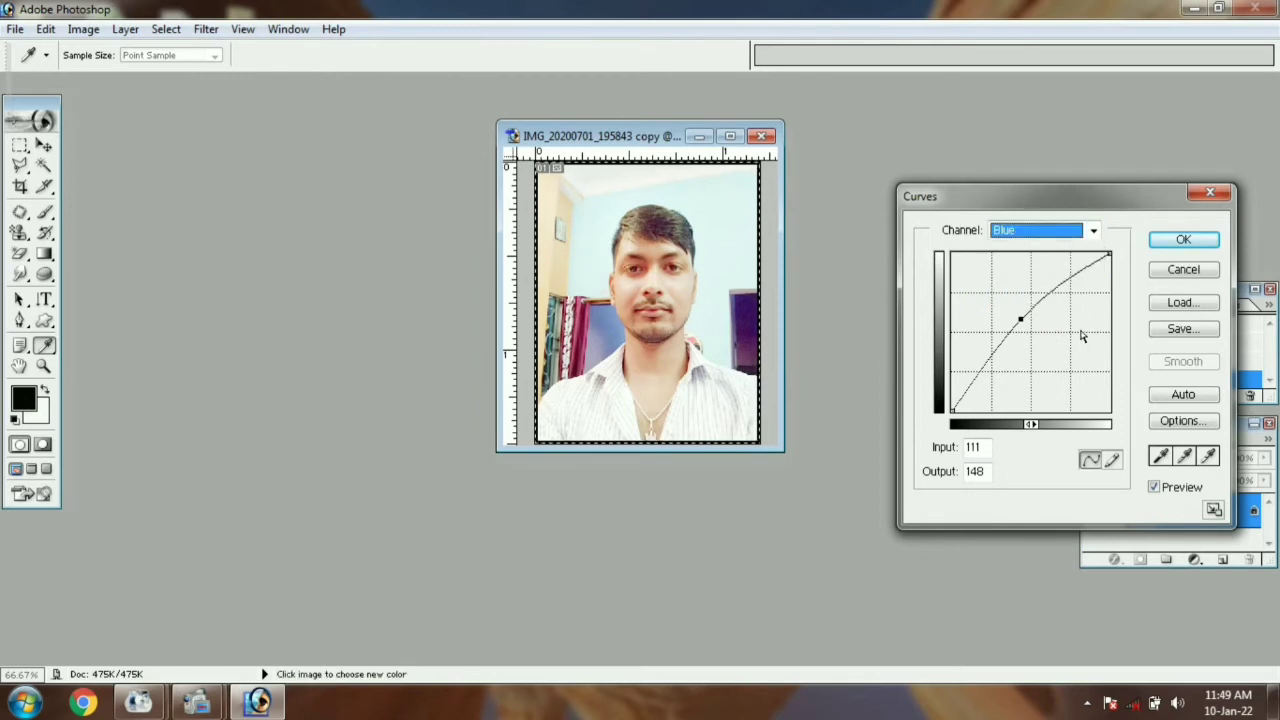
pyautogui.click(1184, 241)
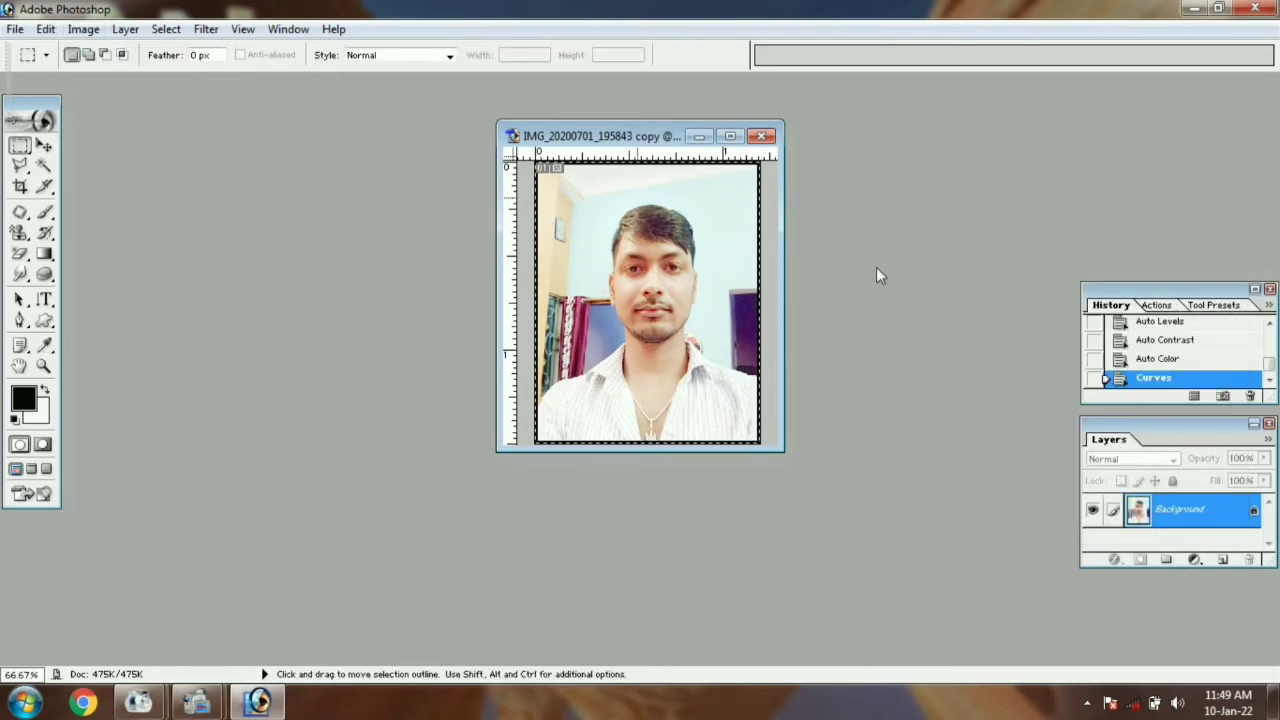
# Adjust the portrait's midtone color balance to about -9, 0, -4 with Preserve Luminosity on
pyautogui.click(83, 29)
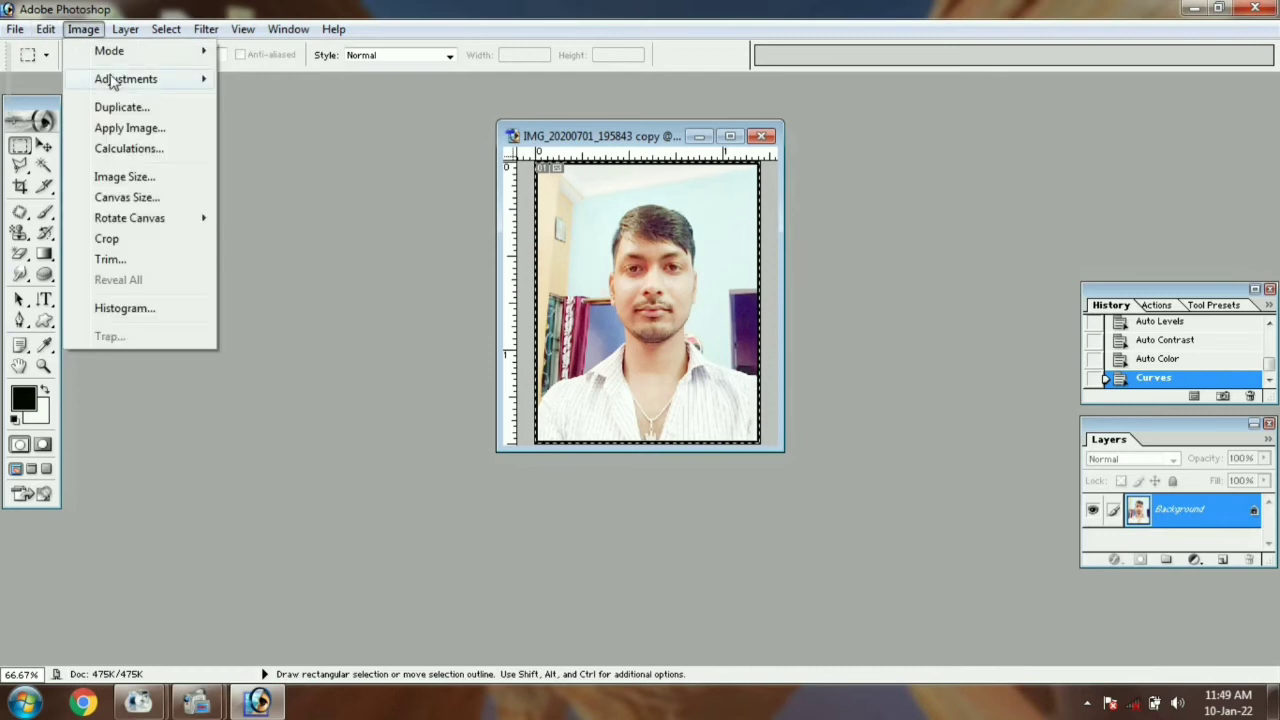
pyautogui.moveTo(116, 85)
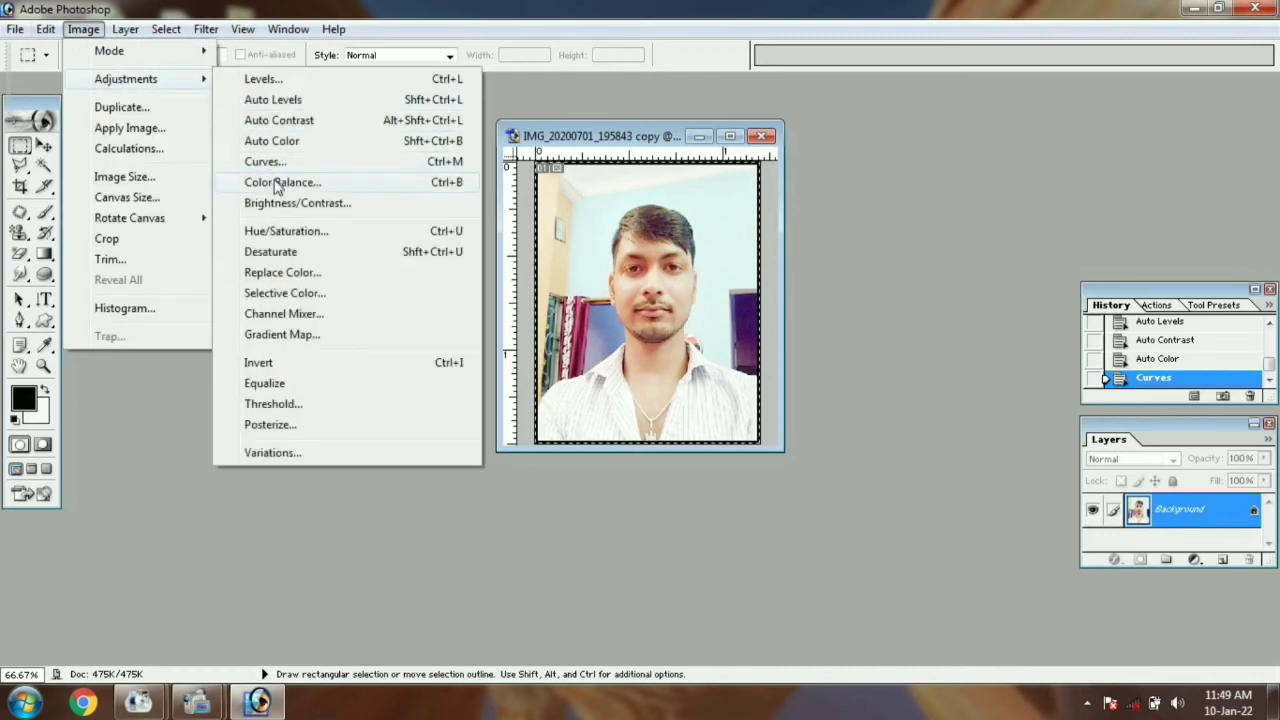
pyautogui.click(278, 186)
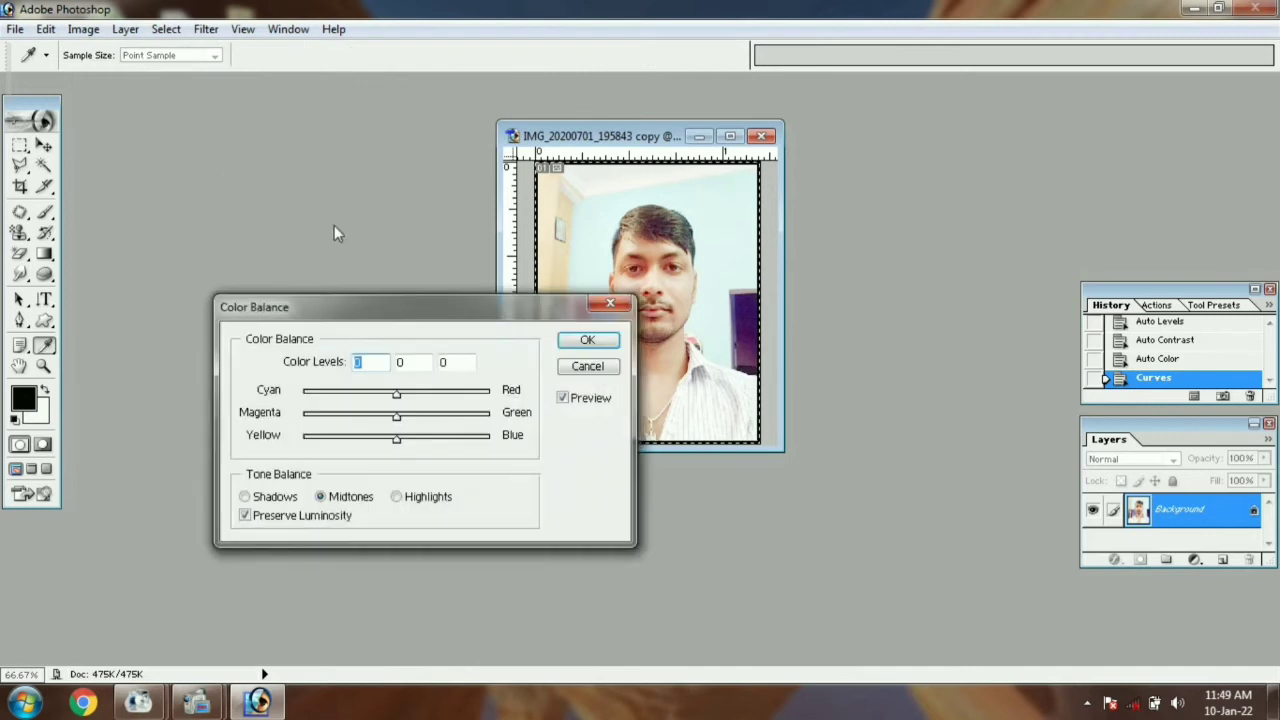
pyautogui.moveTo(392, 311); pyautogui.dragTo(250, 154)
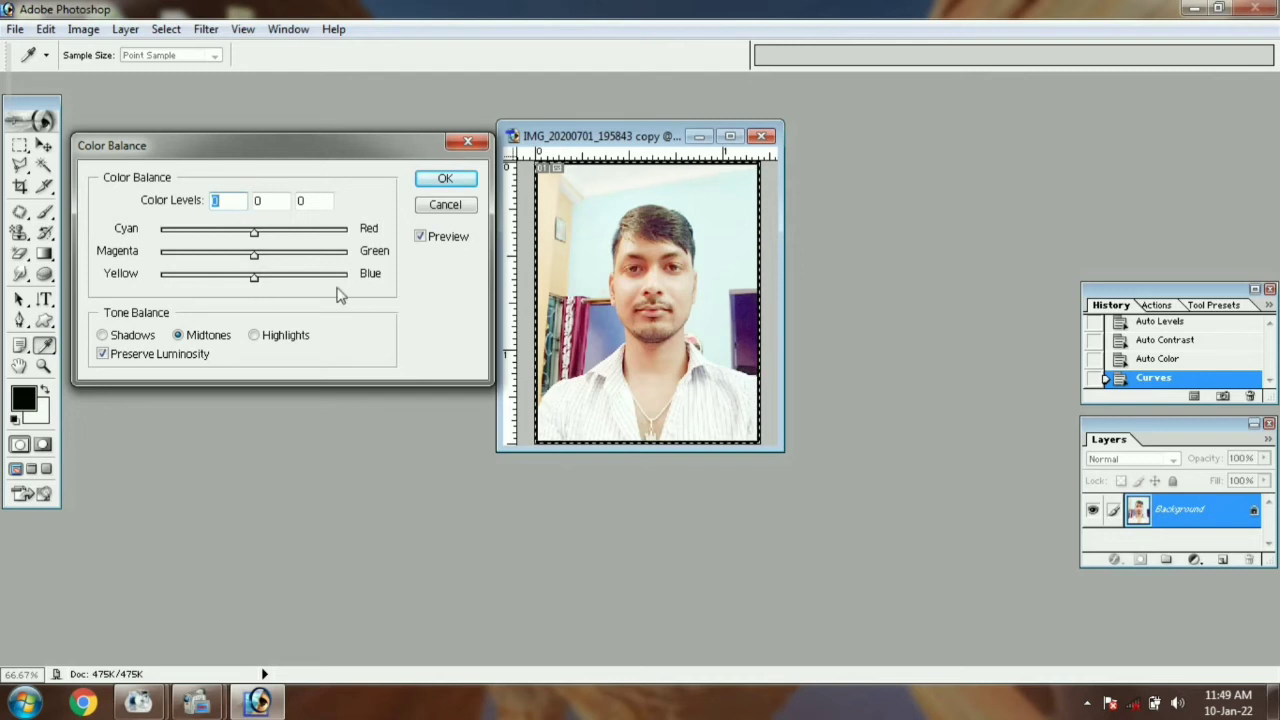
pyautogui.moveTo(254, 234)
pyautogui.mouseDown()
pyautogui.moveTo(190, 234)
pyautogui.moveTo(269, 236)
pyautogui.moveTo(246, 234)
pyautogui.mouseUp()
pyautogui.moveTo(254, 255); pyautogui.dragTo(252, 291)
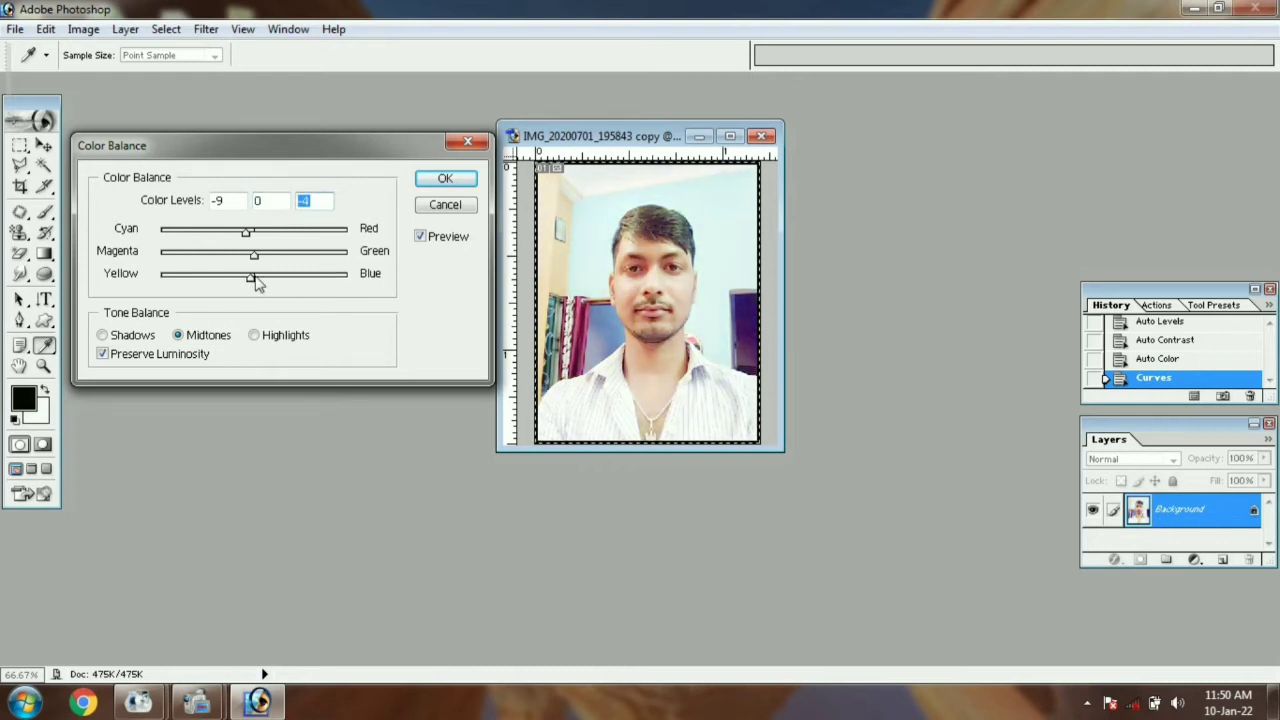
pyautogui.click(445, 178)
pyautogui.click(19, 145)
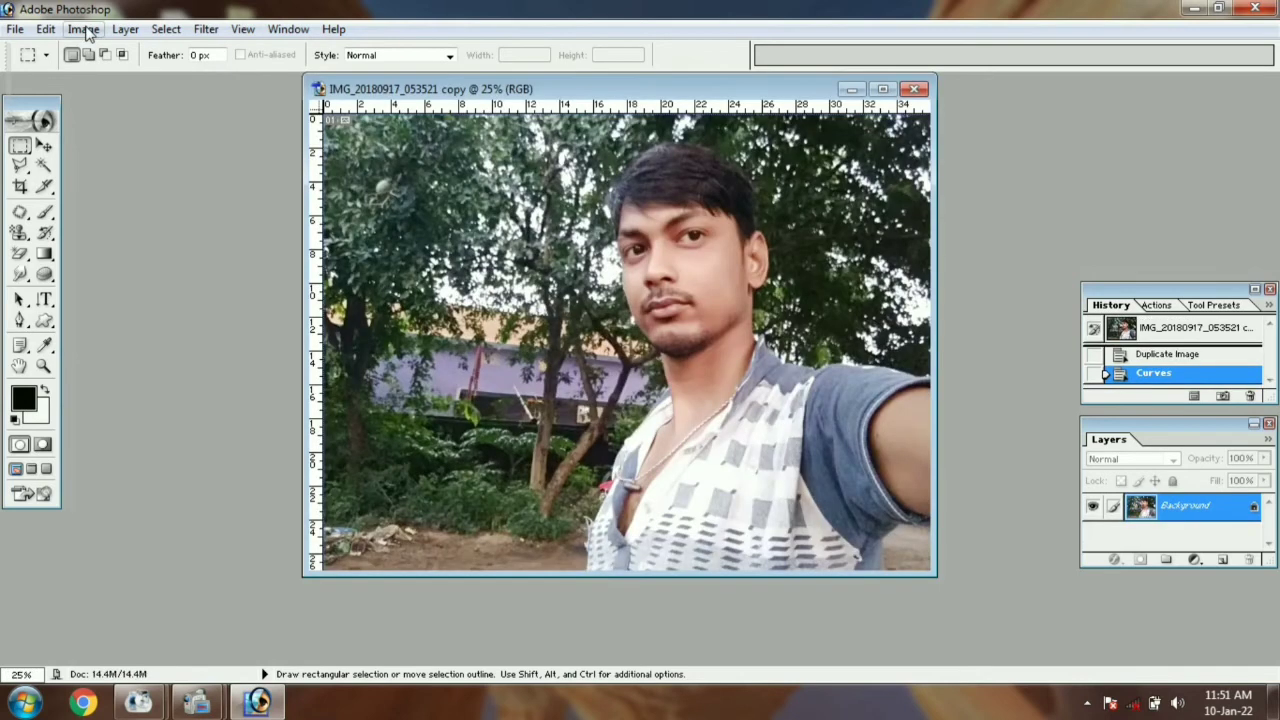
# Start a Polygonal Lasso outline of the shirt, tracing its front opening, collar and the start of the shoulder
pyautogui.click(84, 29)
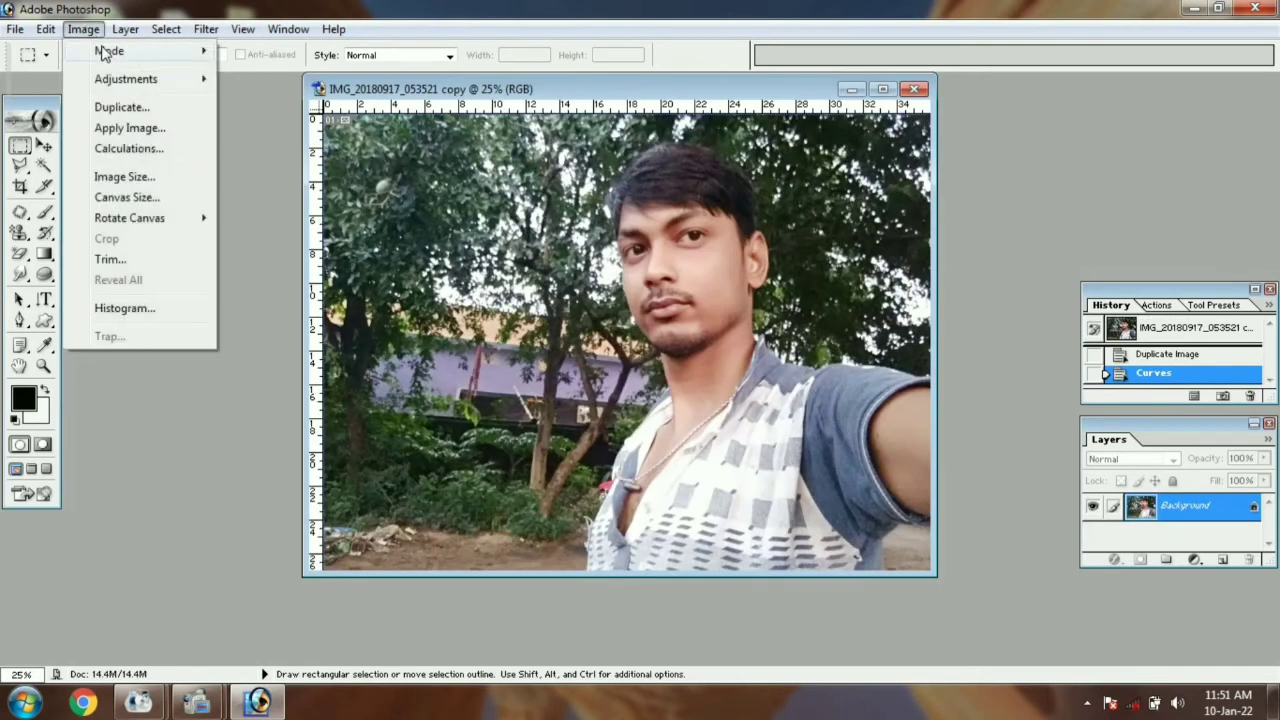
pyautogui.moveTo(126, 79)
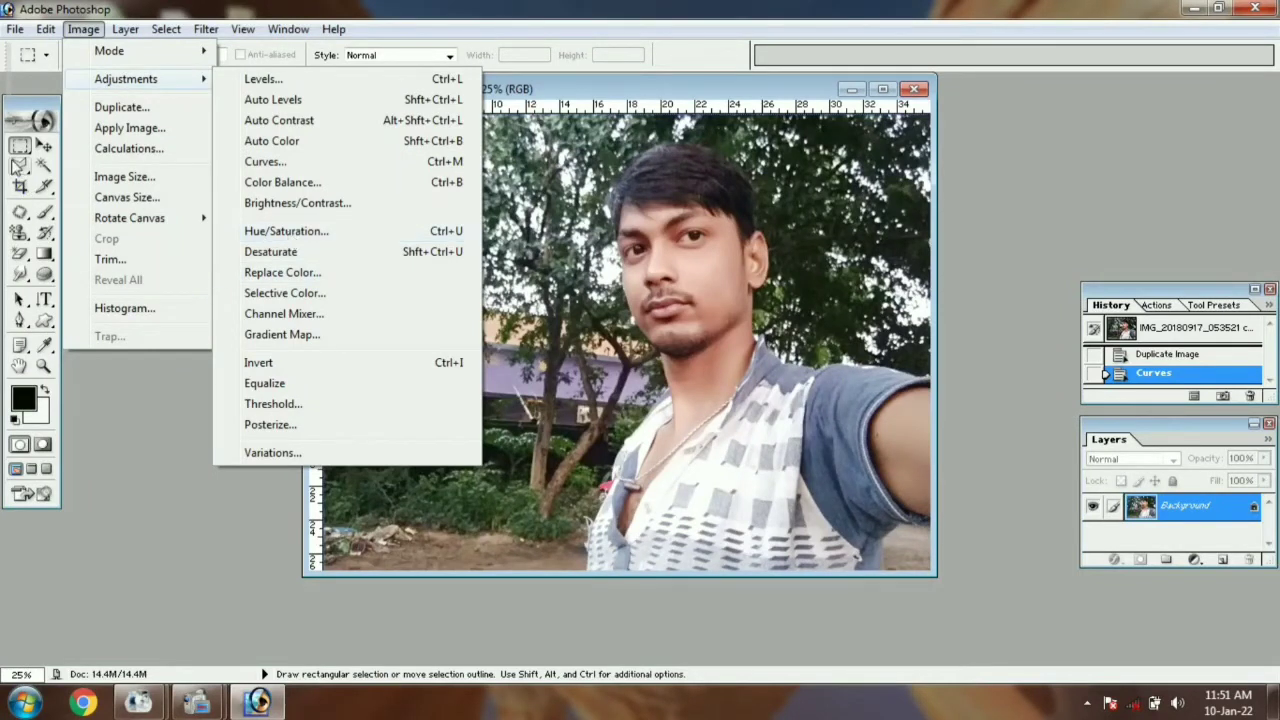
pyautogui.moveTo(20, 165); pyautogui.dragTo(60, 185)
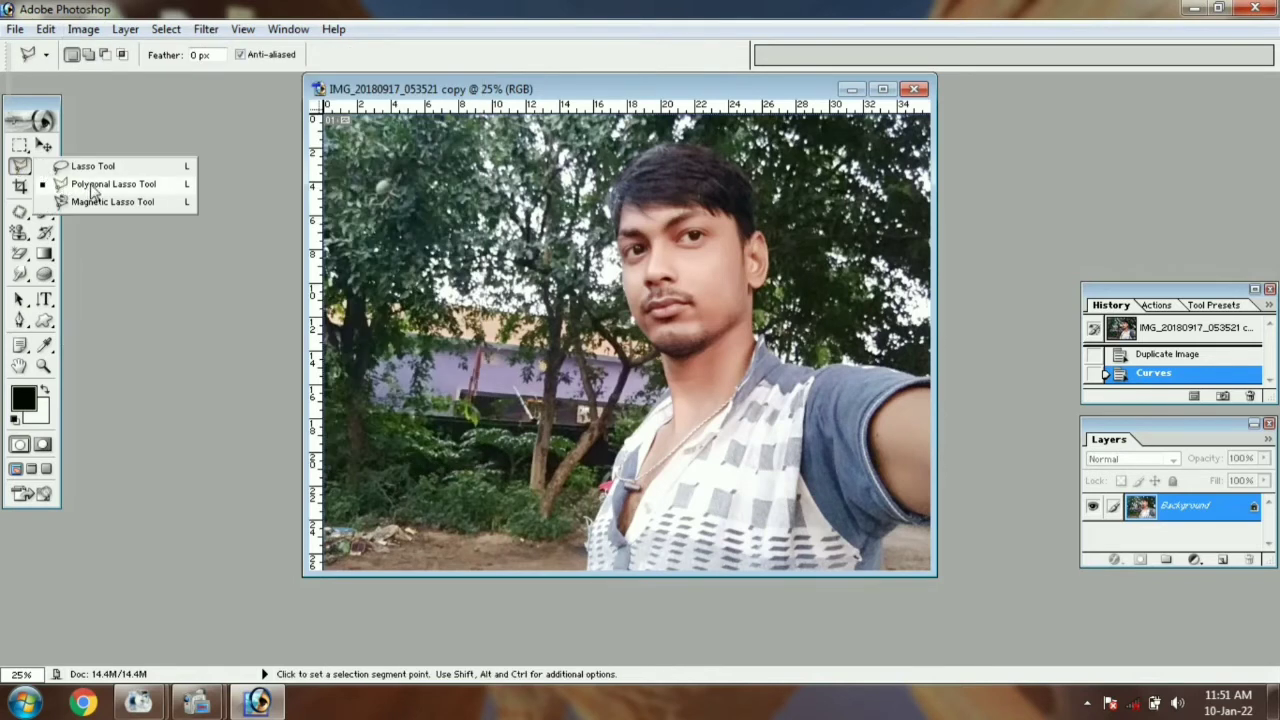
pyautogui.moveTo(95, 188); pyautogui.dragTo(97, 190)
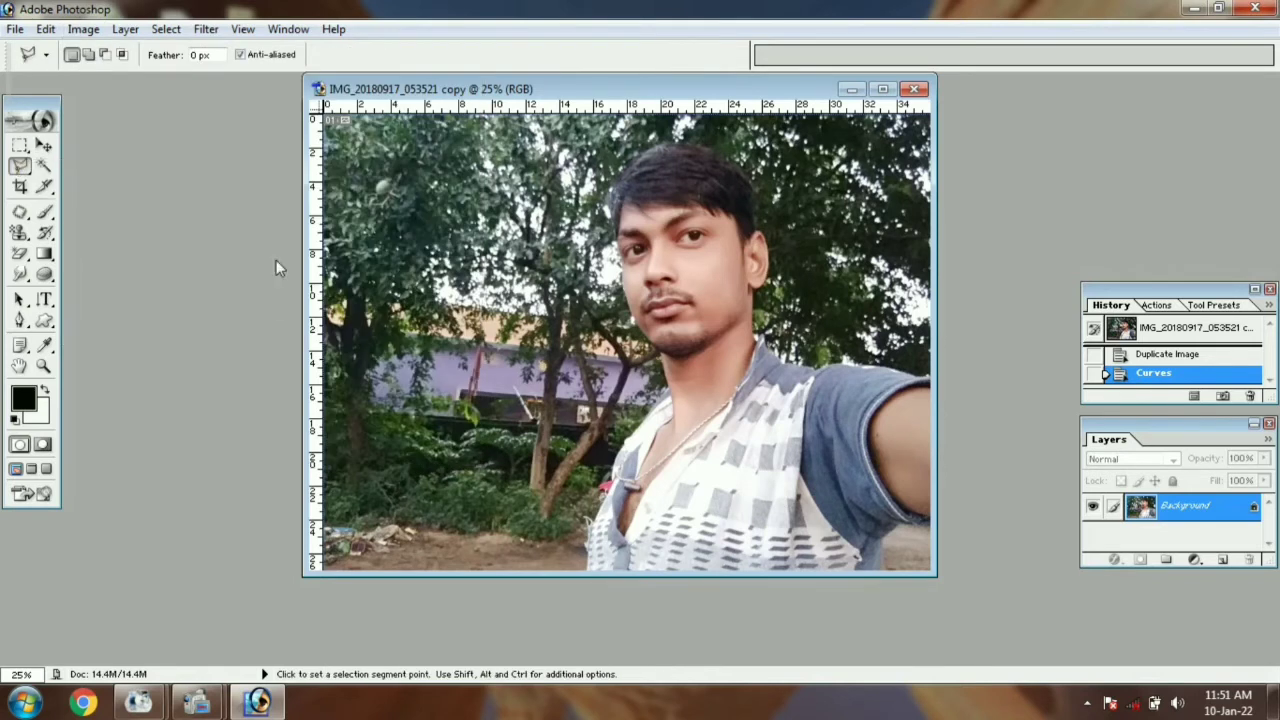
pyautogui.click(883, 90)
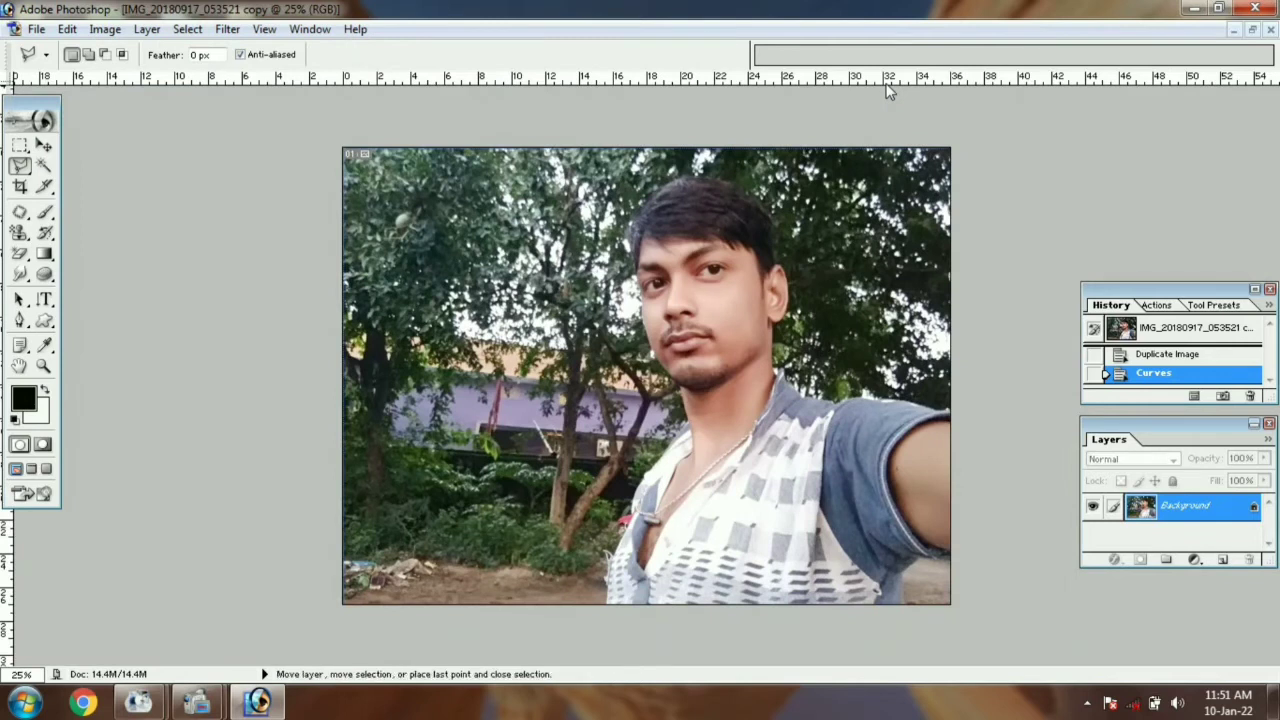
pyautogui.hotkey('ctrl', '+')
pyautogui.hotkey('ctrl', '+')
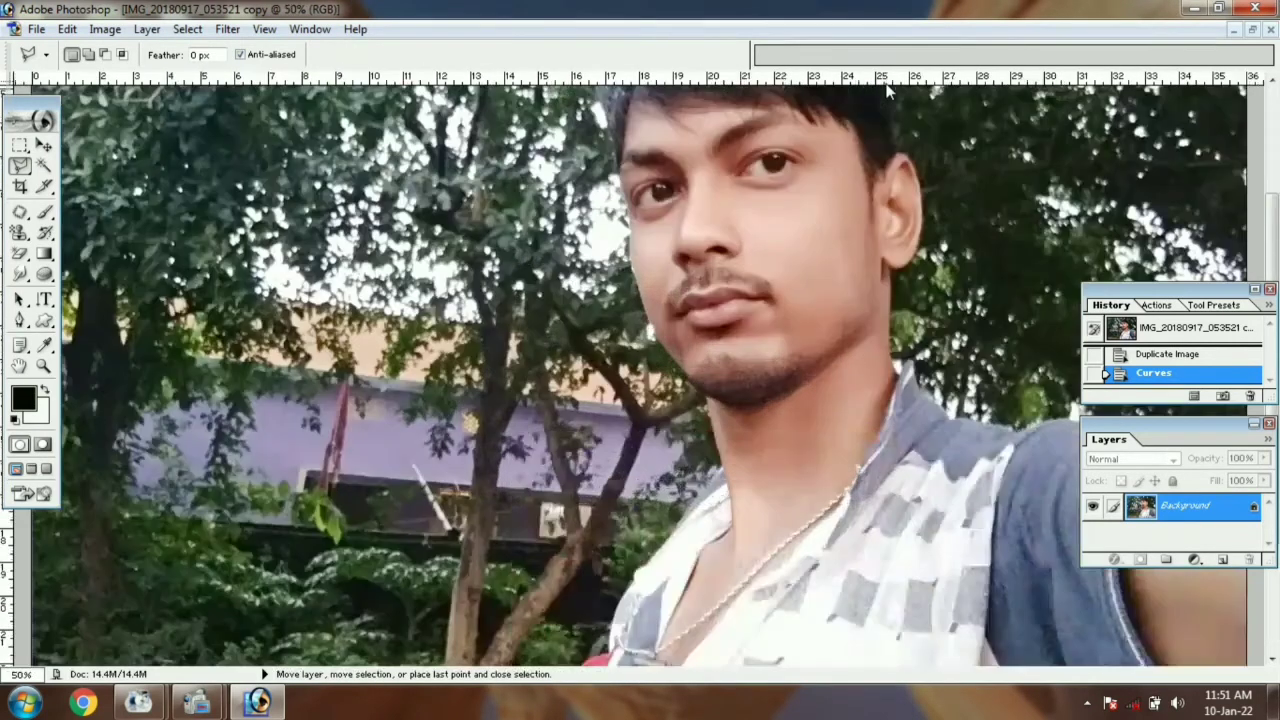
pyautogui.moveTo(838, 511); pyautogui.dragTo(712, 176)
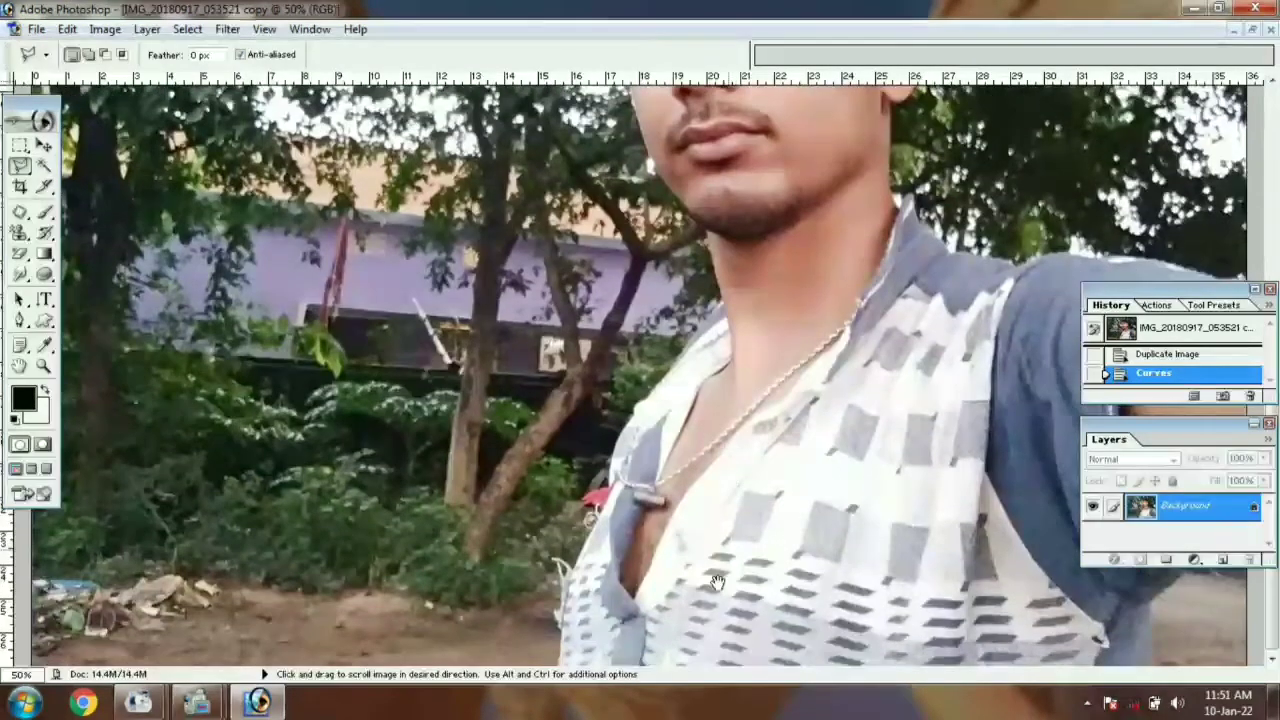
pyautogui.click(635, 598)
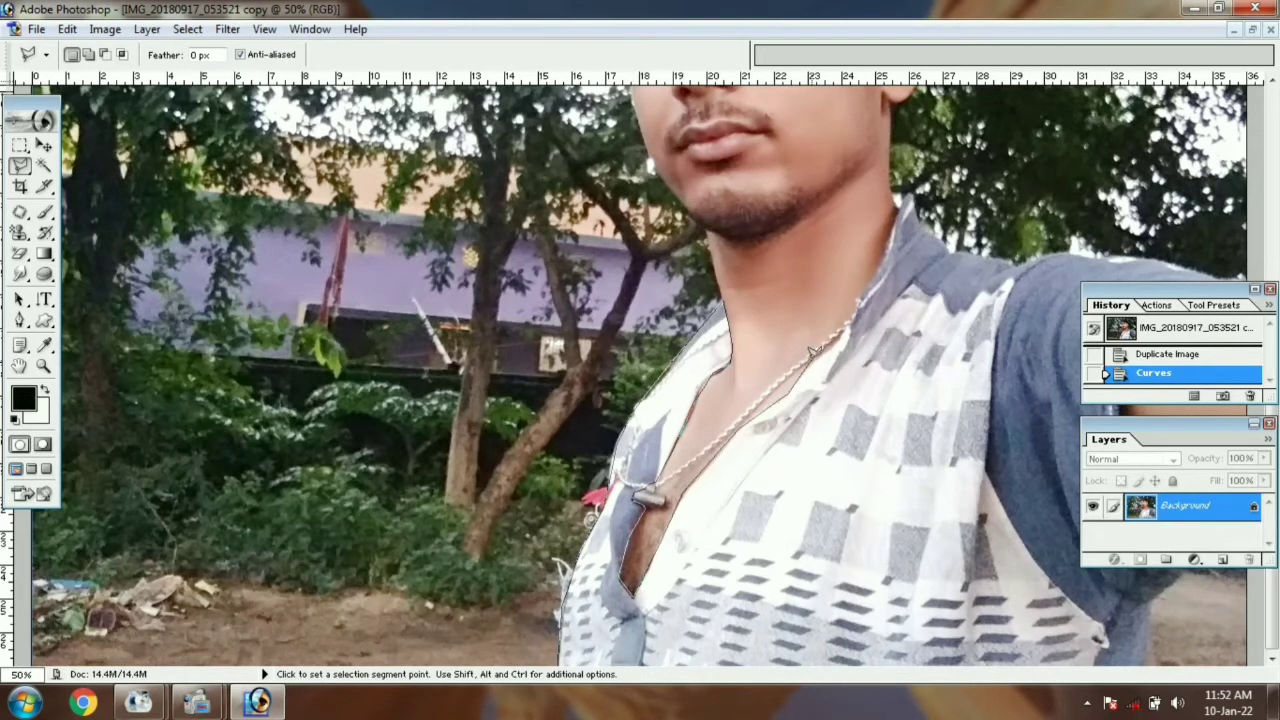
pyautogui.click(902, 197)
pyautogui.click(950, 252)
pyautogui.click(1005, 262)
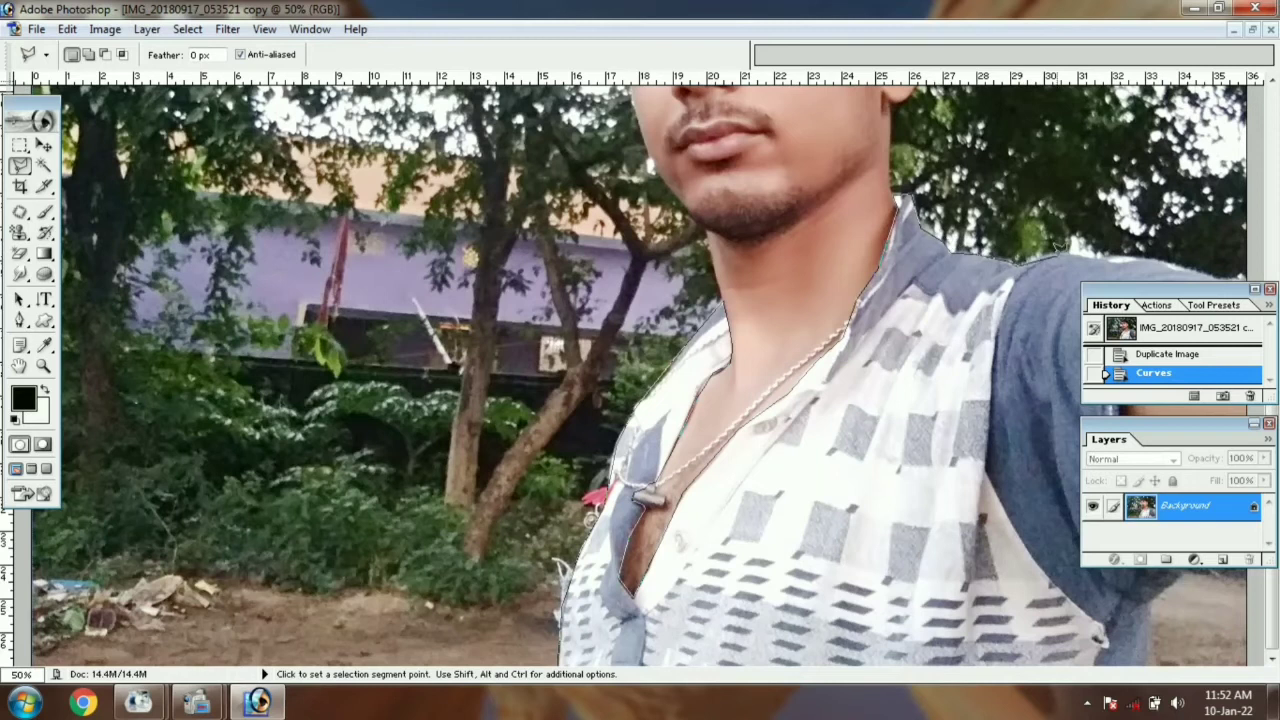
# Continue the outline over the shoulder, around the raised arm and along the shirt's lower edge, and close the selection
pyautogui.click(1056, 254)
pyautogui.click(1152, 257)
pyautogui.click(1242, 280)
pyautogui.click(1245, 582)
pyautogui.click(1188, 573)
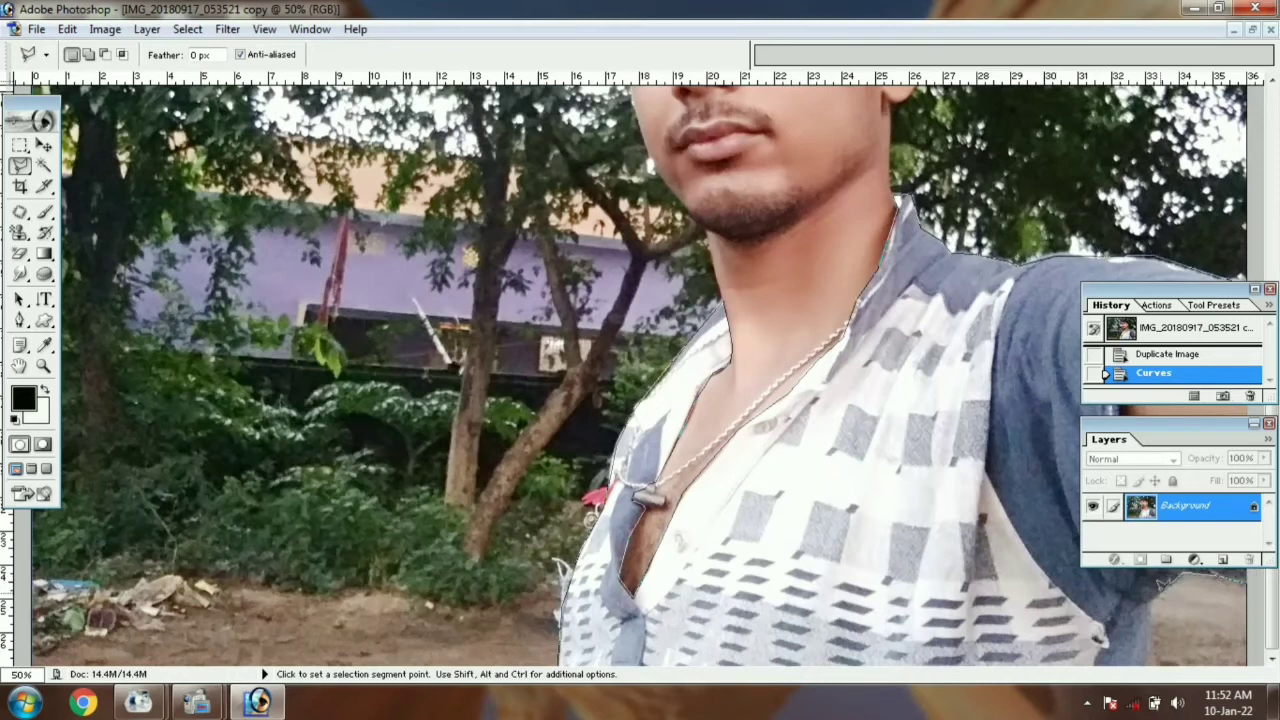
pyautogui.click(560, 662)
pyautogui.hotkey('ctrl', '-')
pyautogui.hotkey('ctrl', '-')
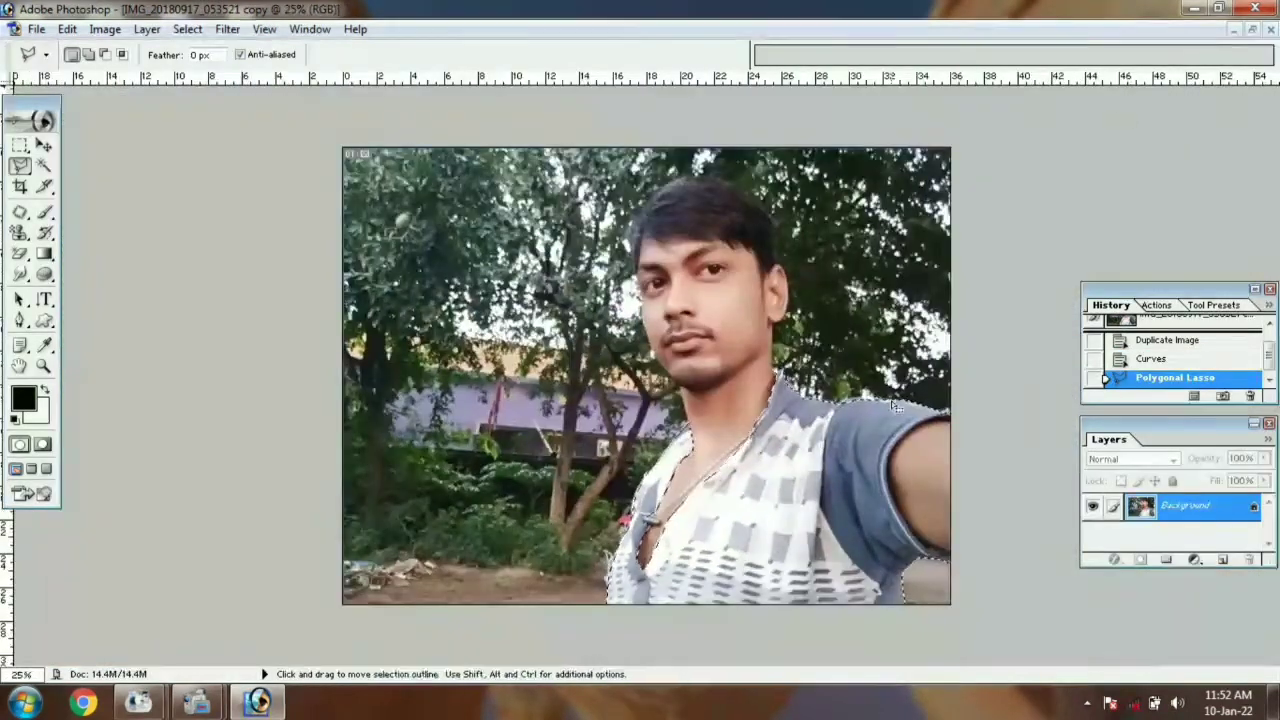
pyautogui.click(1252, 30)
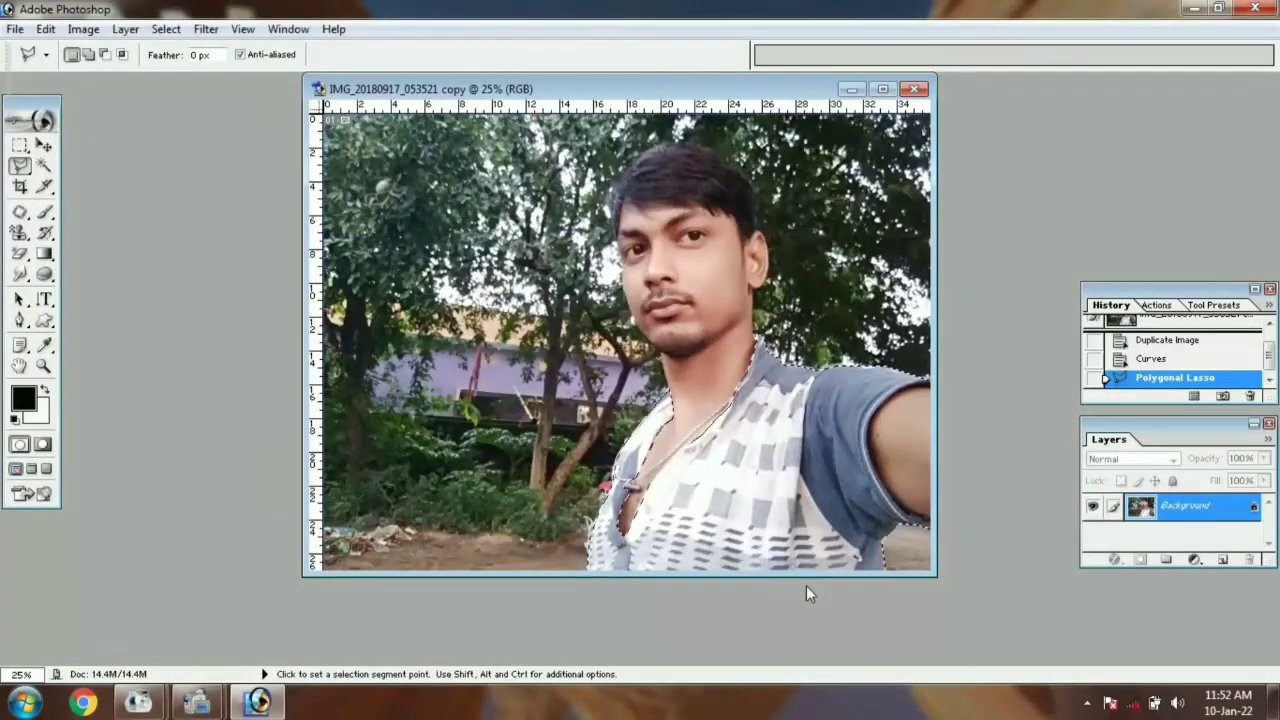
pyautogui.click(83, 29)
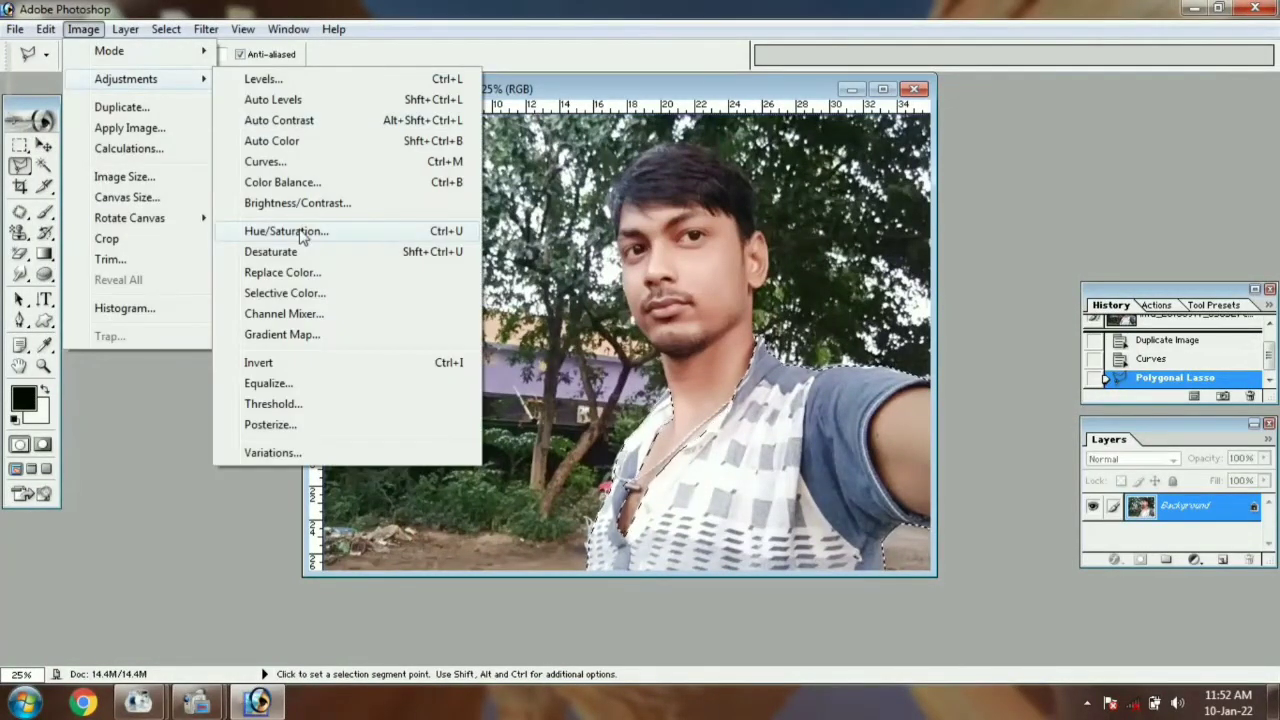
pyautogui.click(447, 236)
pyautogui.press('Escape')
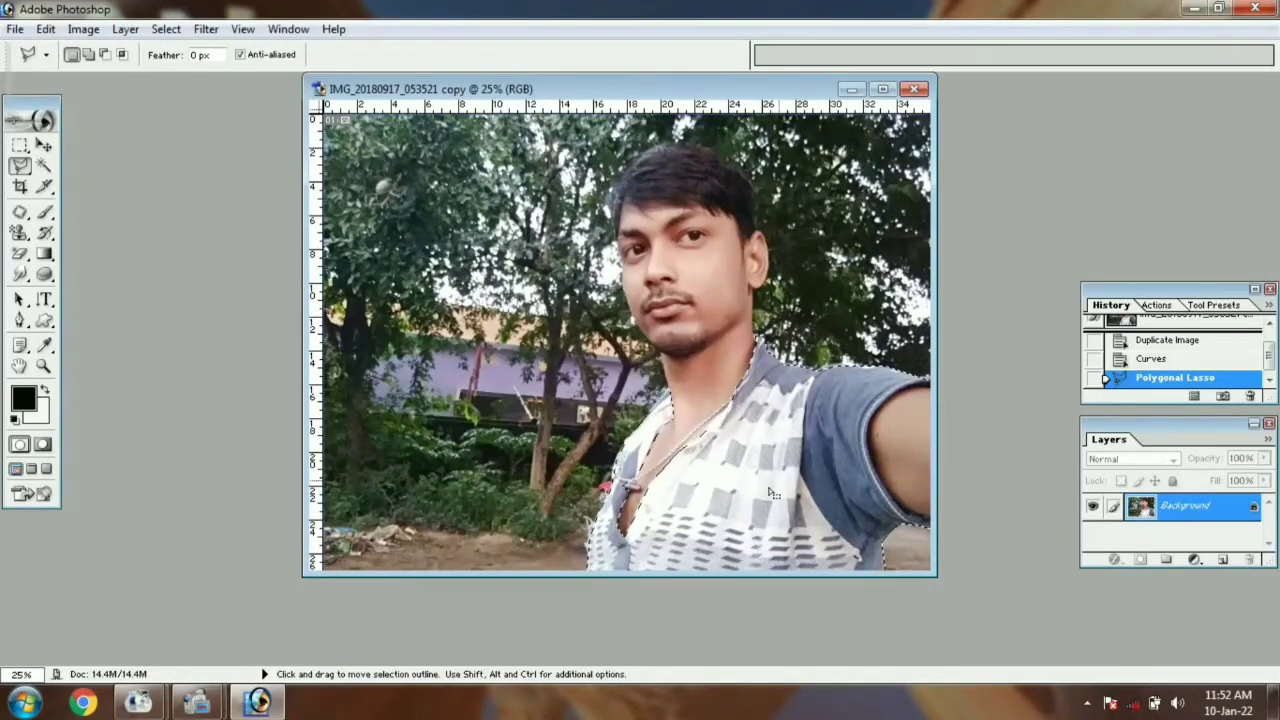
# Apply a Hue/Saturation adjustment to the selected shirt with hue +23 and saturation +70
pyautogui.click(86, 31)
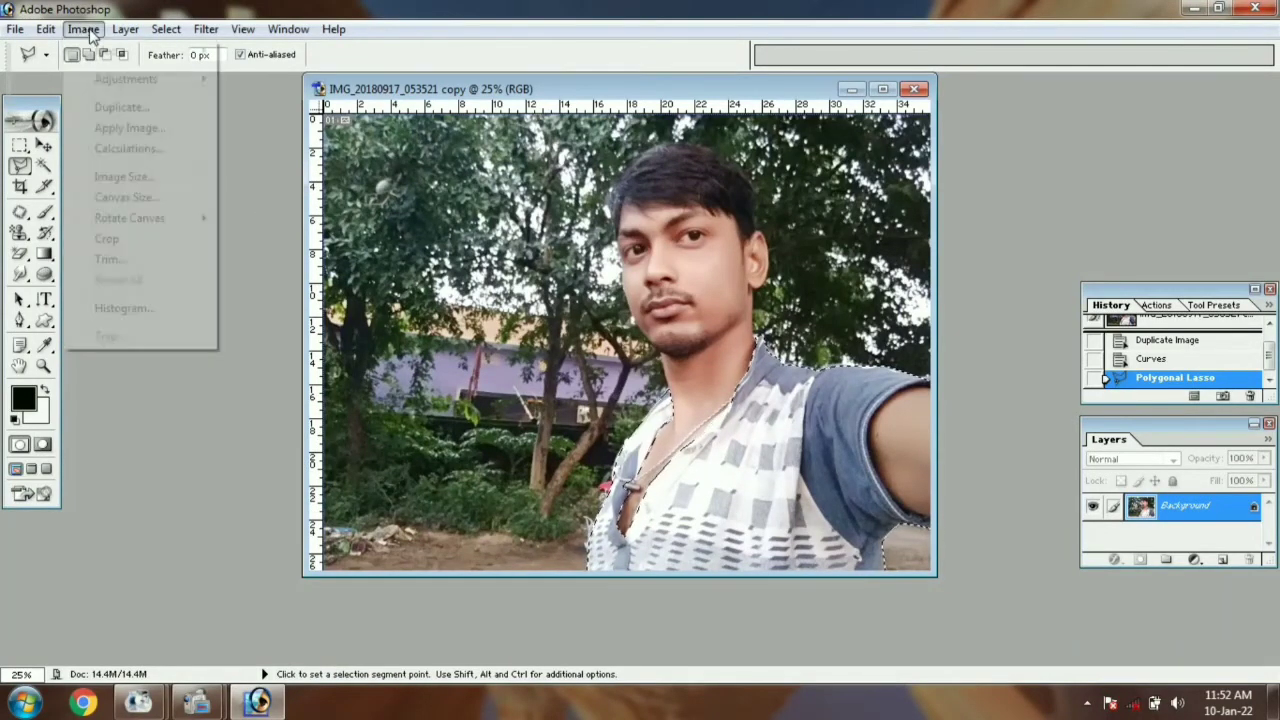
pyautogui.moveTo(125, 80)
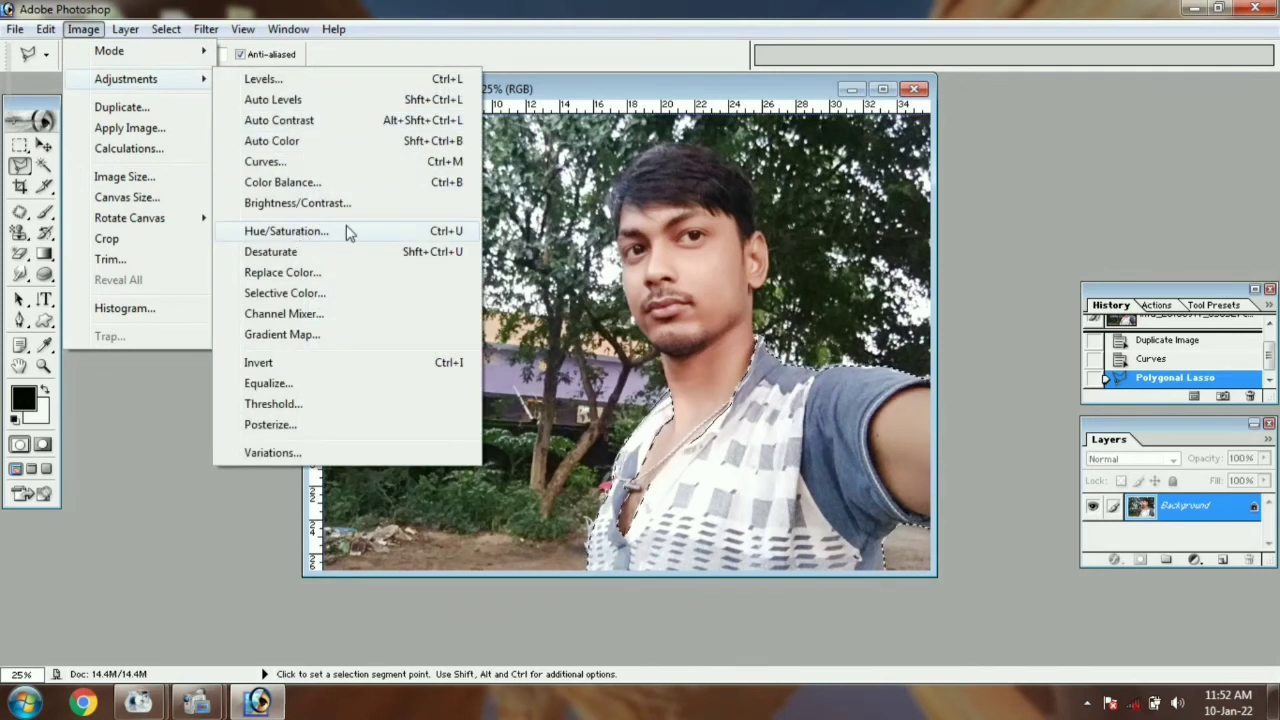
pyautogui.click(447, 236)
pyautogui.moveTo(703, 259); pyautogui.dragTo(121, 187)
pyautogui.click(389, 363)
pyautogui.moveTo(140, 265); pyautogui.dragTo(238, 310)
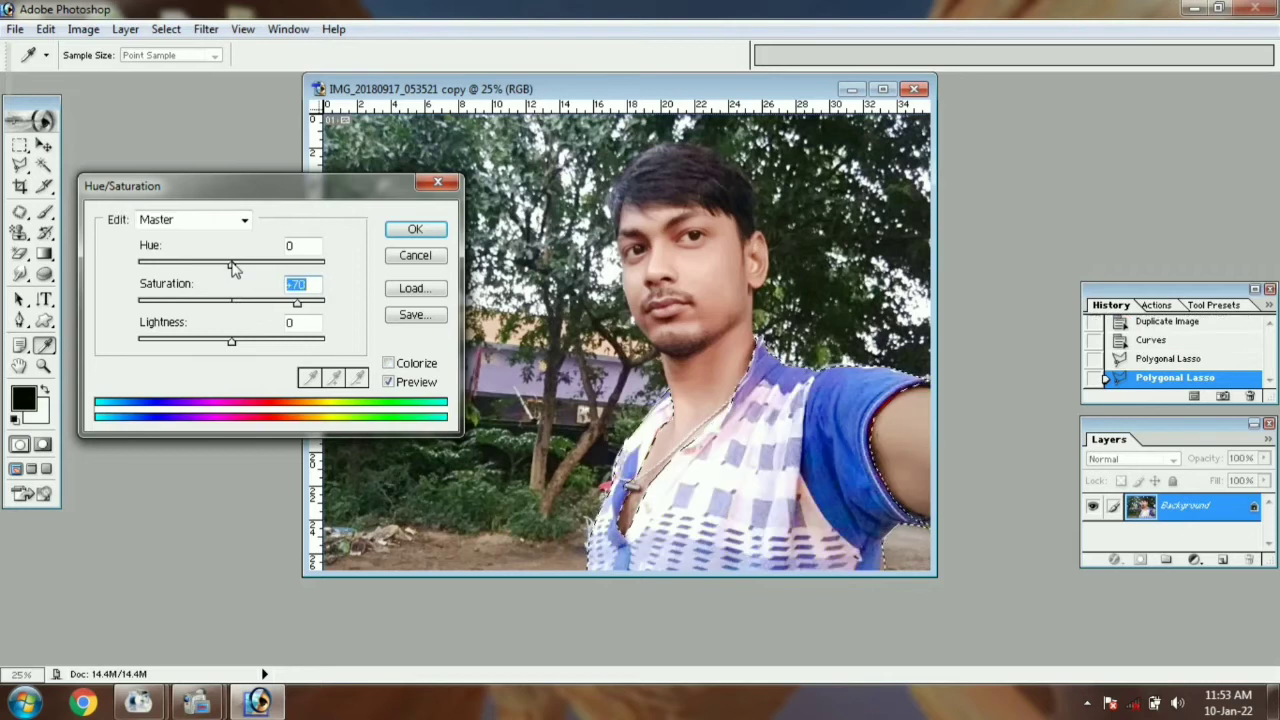
pyautogui.moveTo(231, 264); pyautogui.dragTo(255, 280)
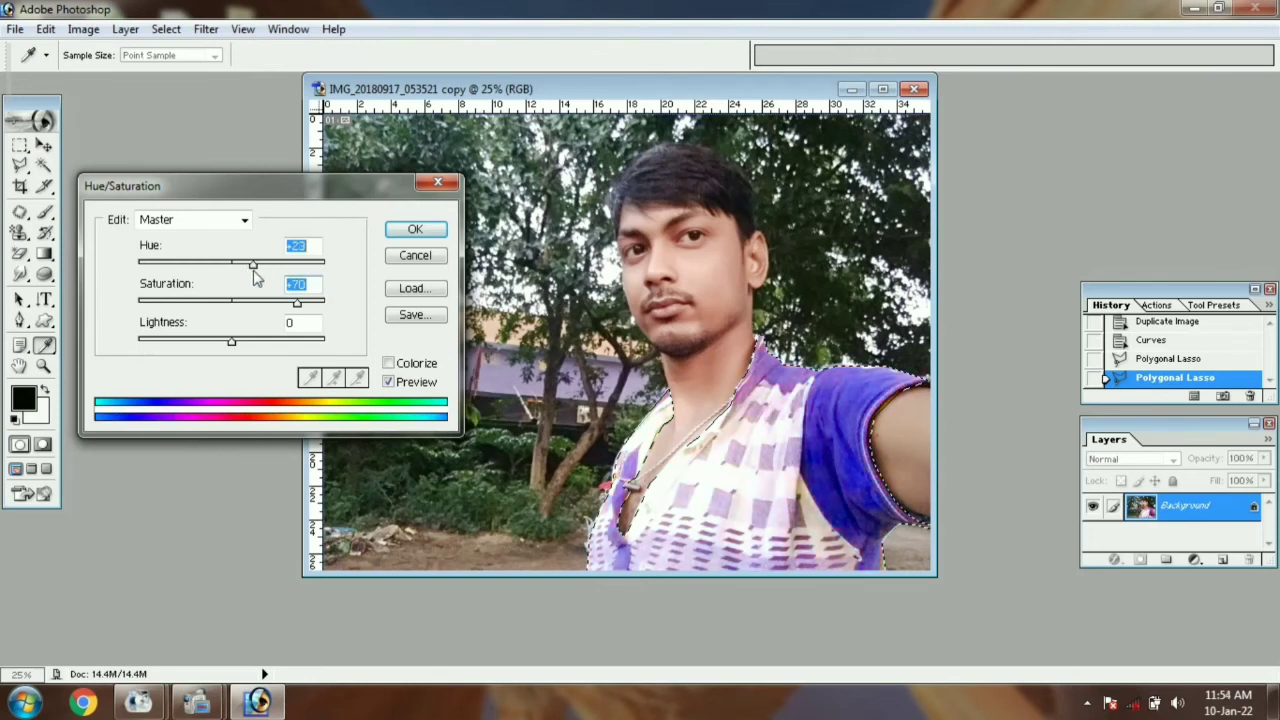
pyautogui.click(410, 234)
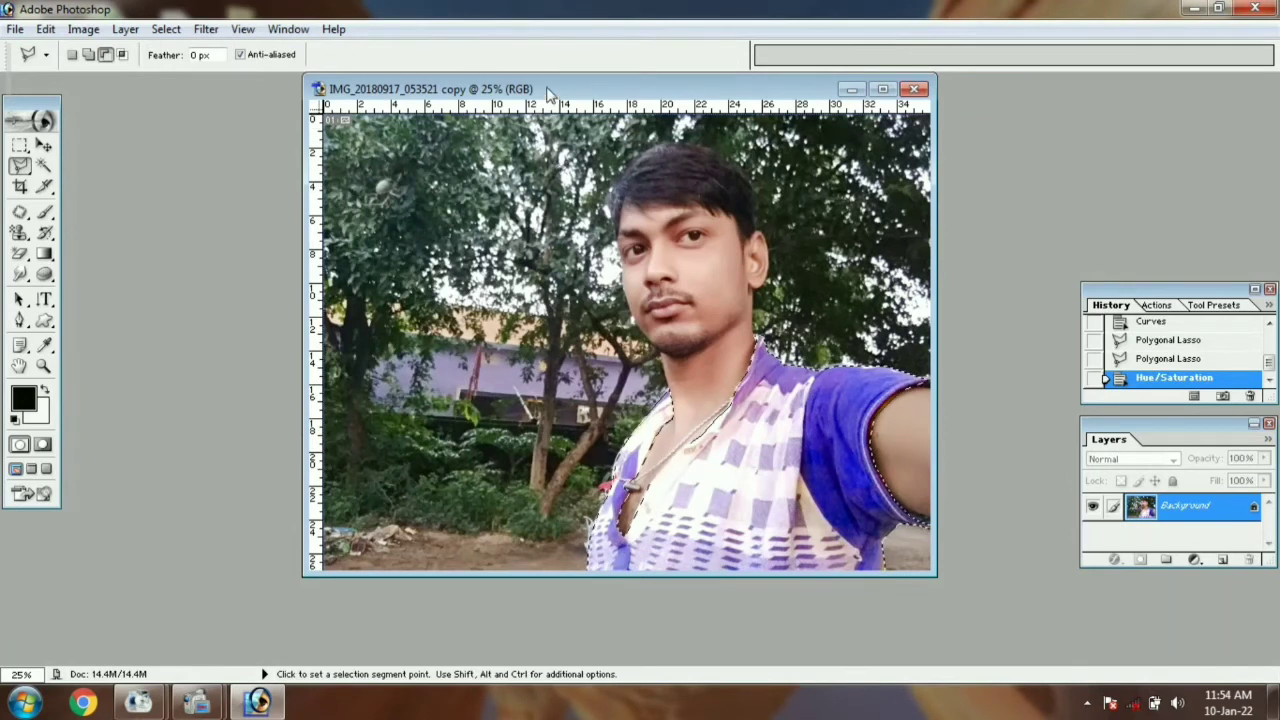
# Duplicate the image with the recolored purple shirt
pyautogui.rightClick(547, 90)
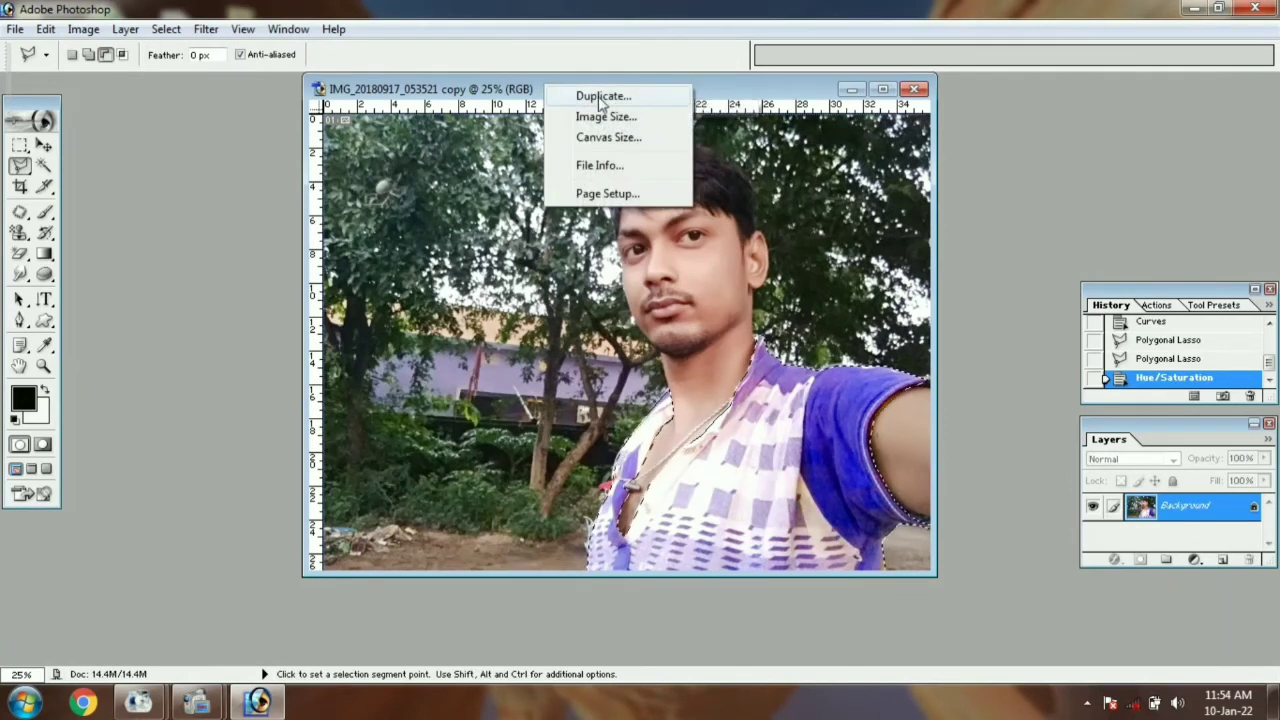
pyautogui.click(592, 95)
pyautogui.click(789, 336)
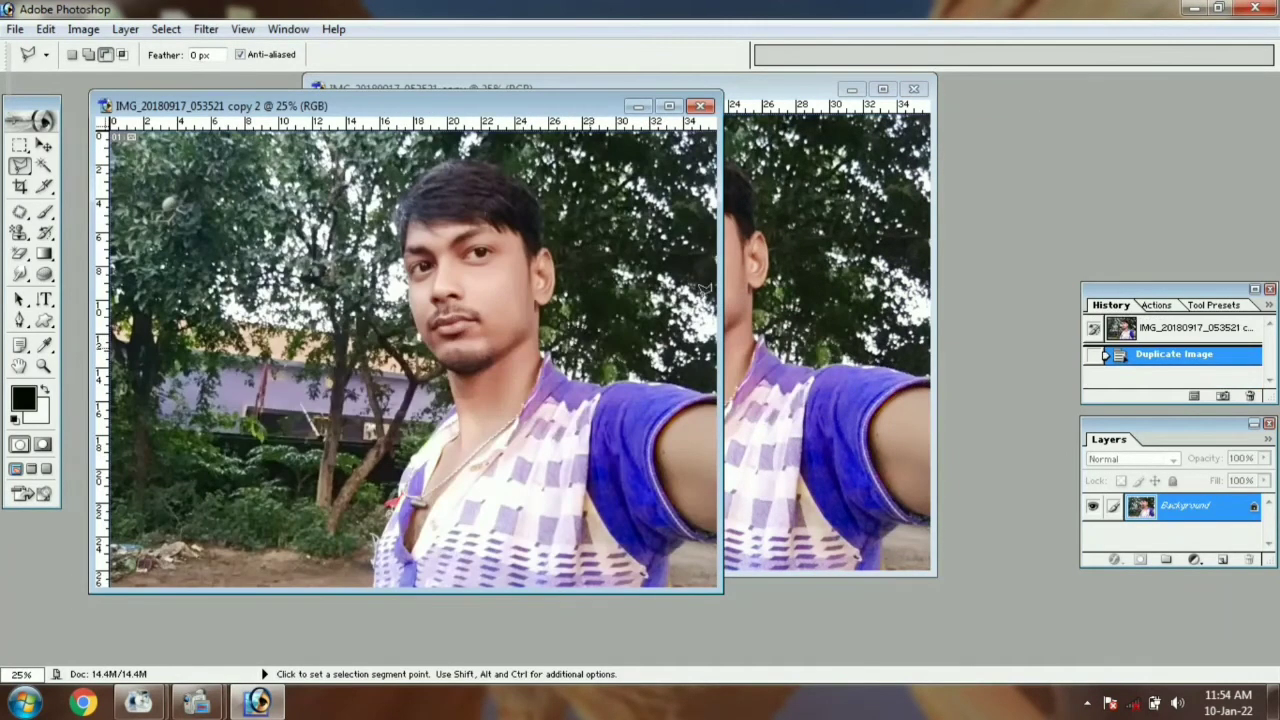
# Colorize the selected shirt in the first image copy green using Hue/Saturation with hue 140 and saturation 60
pyautogui.click(799, 113)
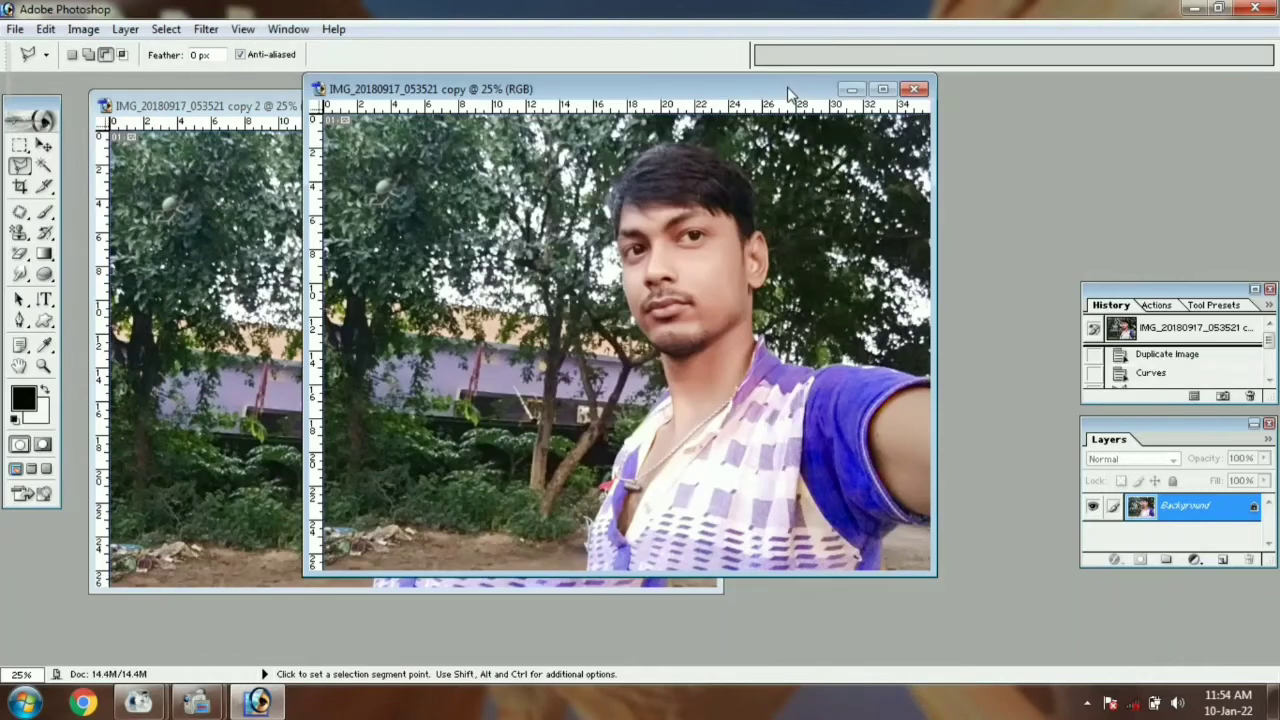
pyautogui.click(84, 29)
pyautogui.moveTo(118, 79)
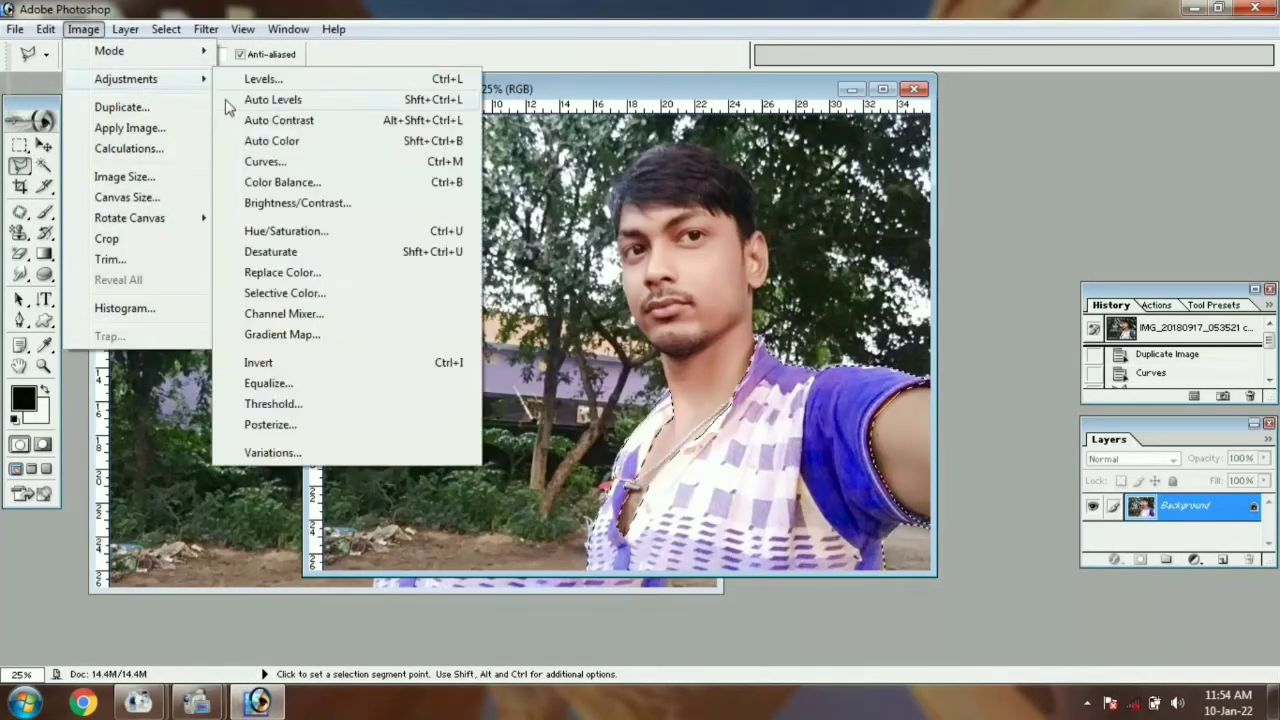
pyautogui.click(287, 231)
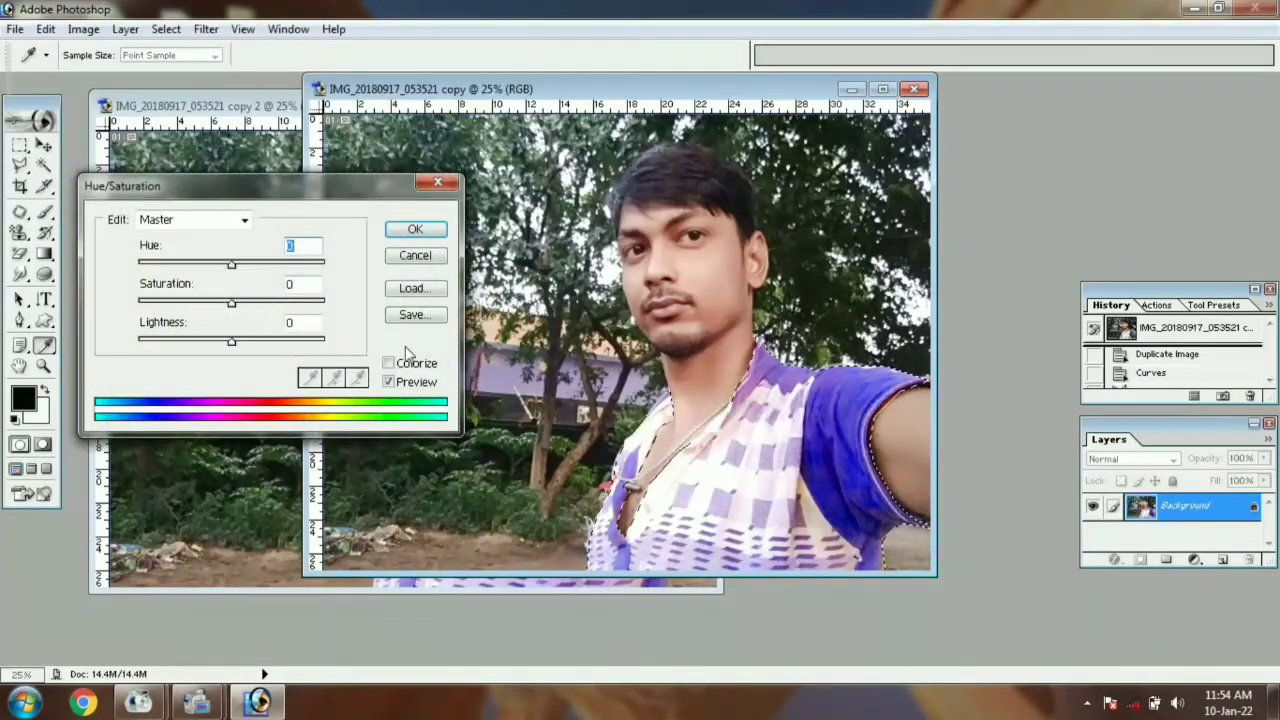
pyautogui.click(388, 362)
pyautogui.moveTo(138, 264); pyautogui.dragTo(214, 265)
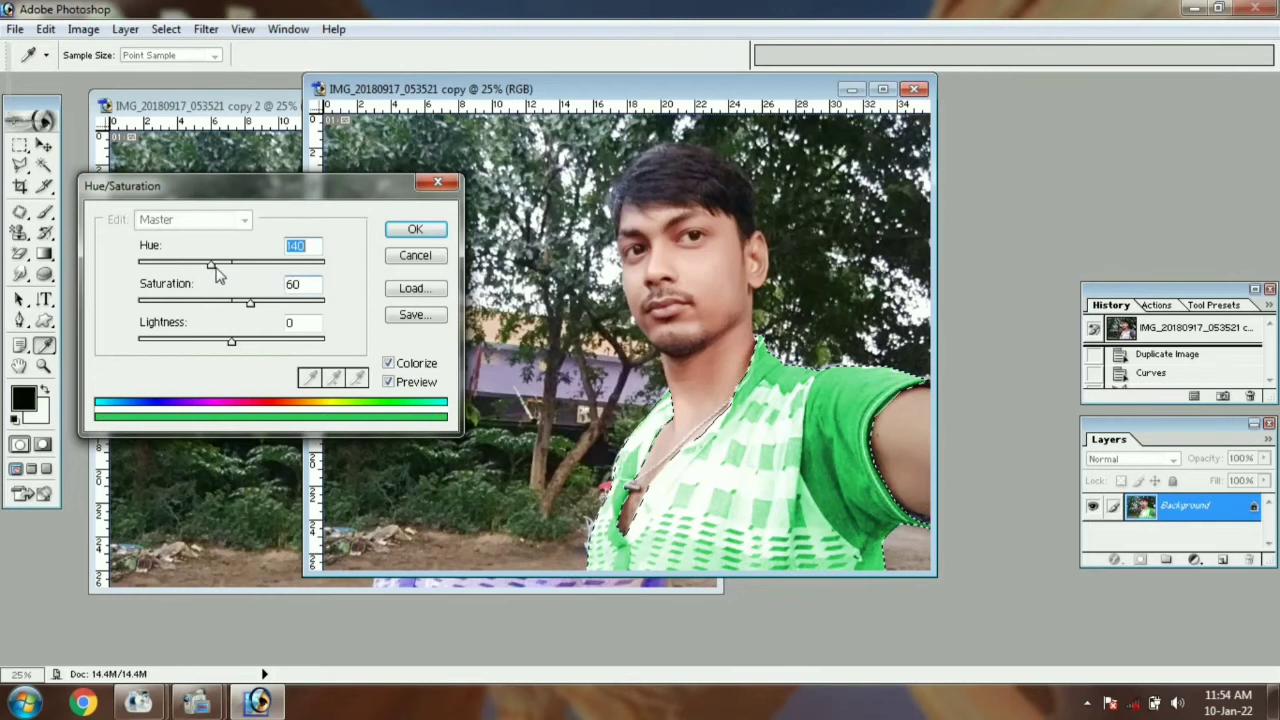
pyautogui.click(414, 229)
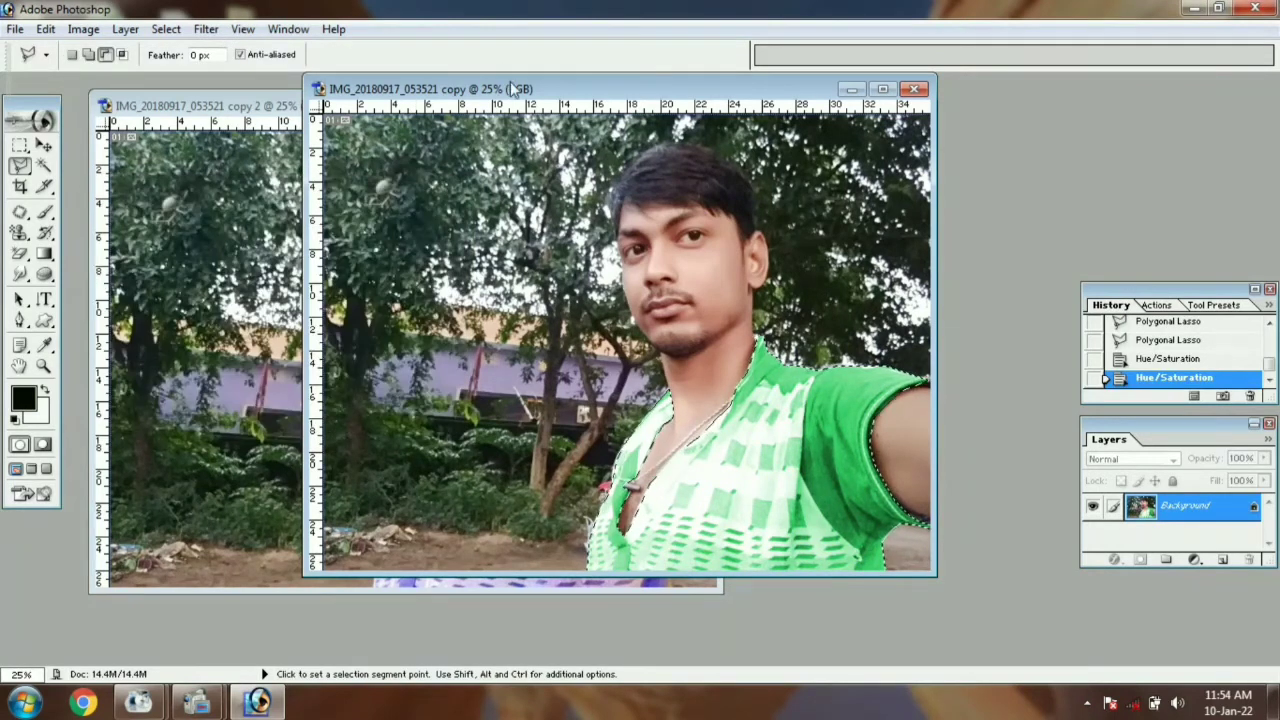
pyautogui.moveTo(527, 89); pyautogui.dragTo(767, 114)
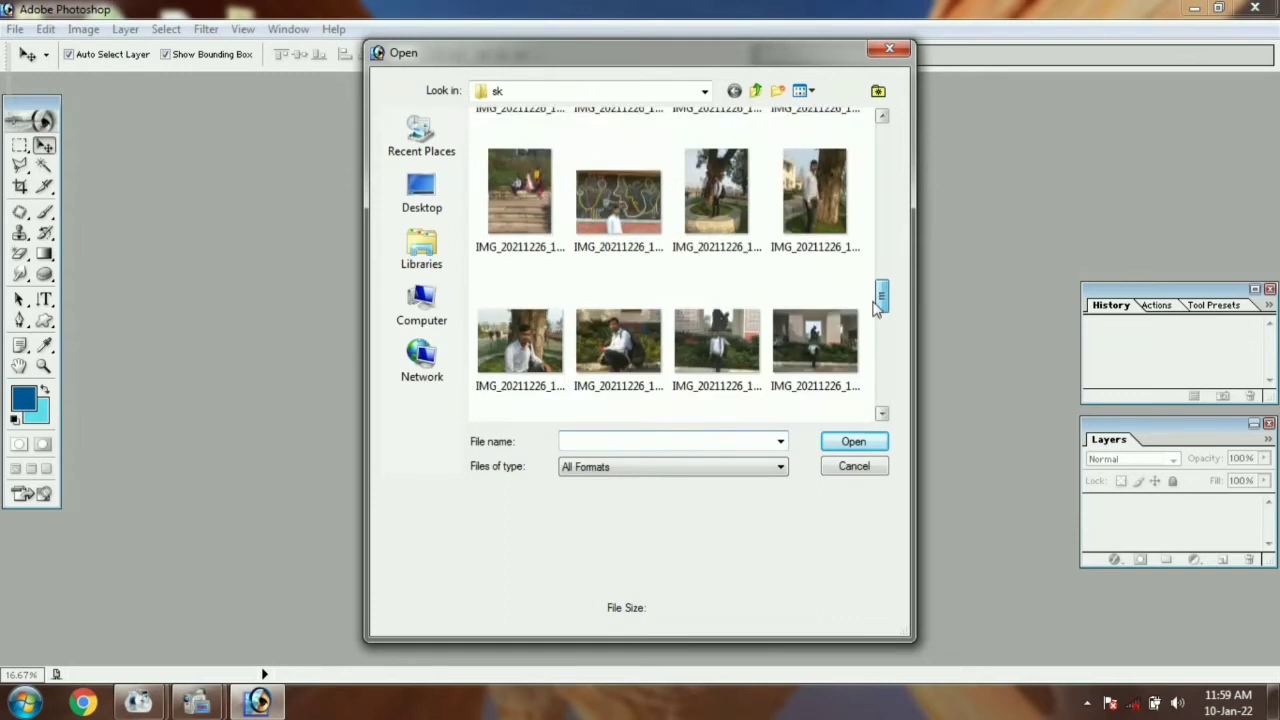
# Open "passport size photo" from the sk folder and move its window toward the middle of the workspace
pyautogui.moveTo(880, 296); pyautogui.dragTo(880, 398)
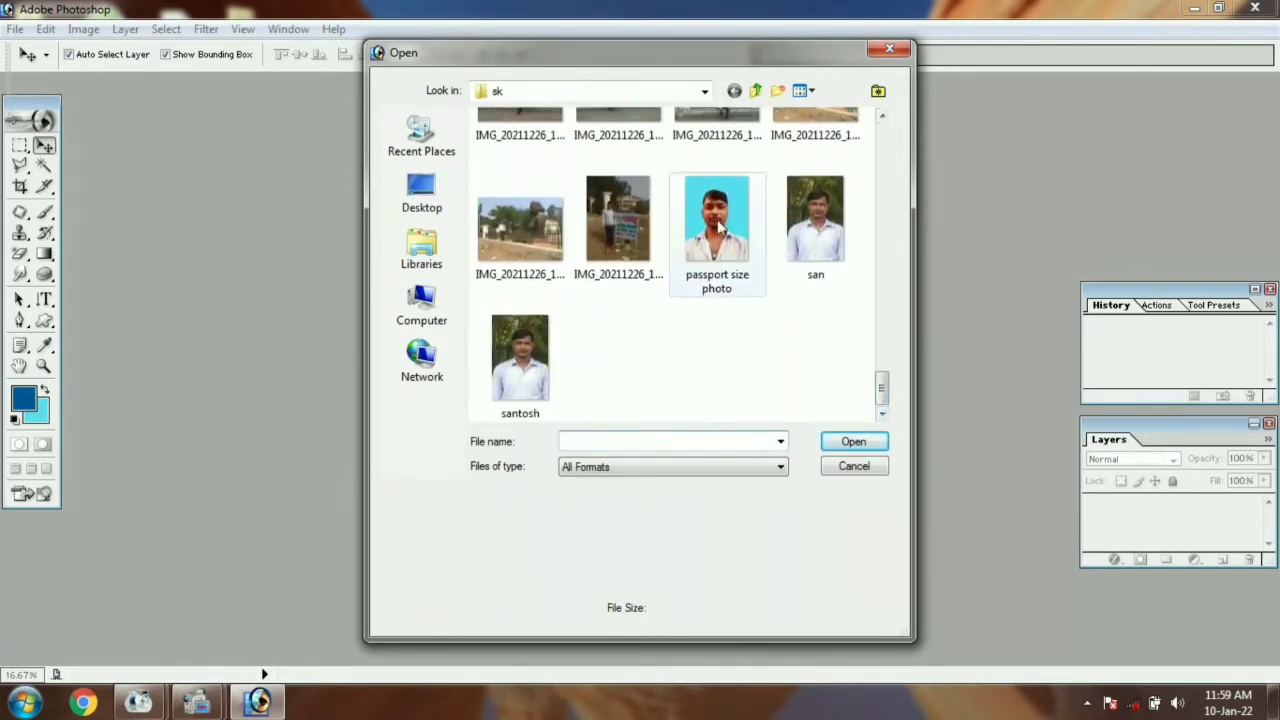
pyautogui.click(728, 262)
pyautogui.click(851, 442)
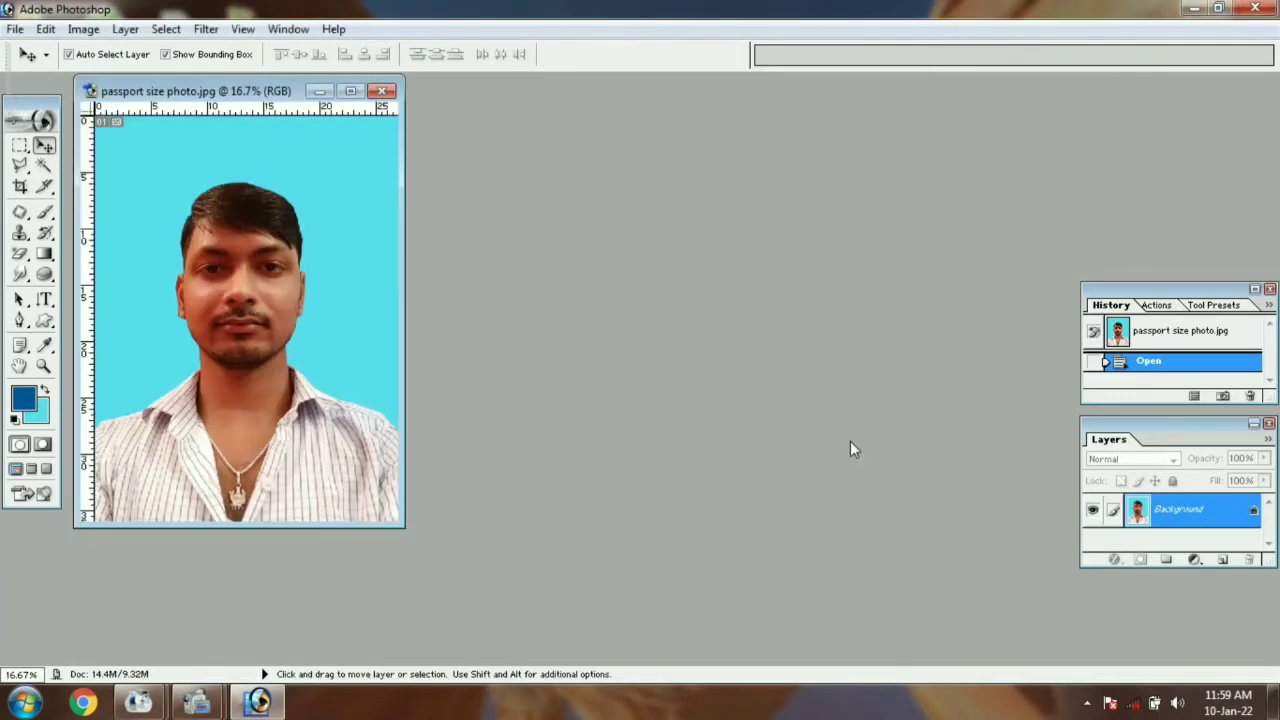
pyautogui.moveTo(190, 91); pyautogui.dragTo(528, 106)
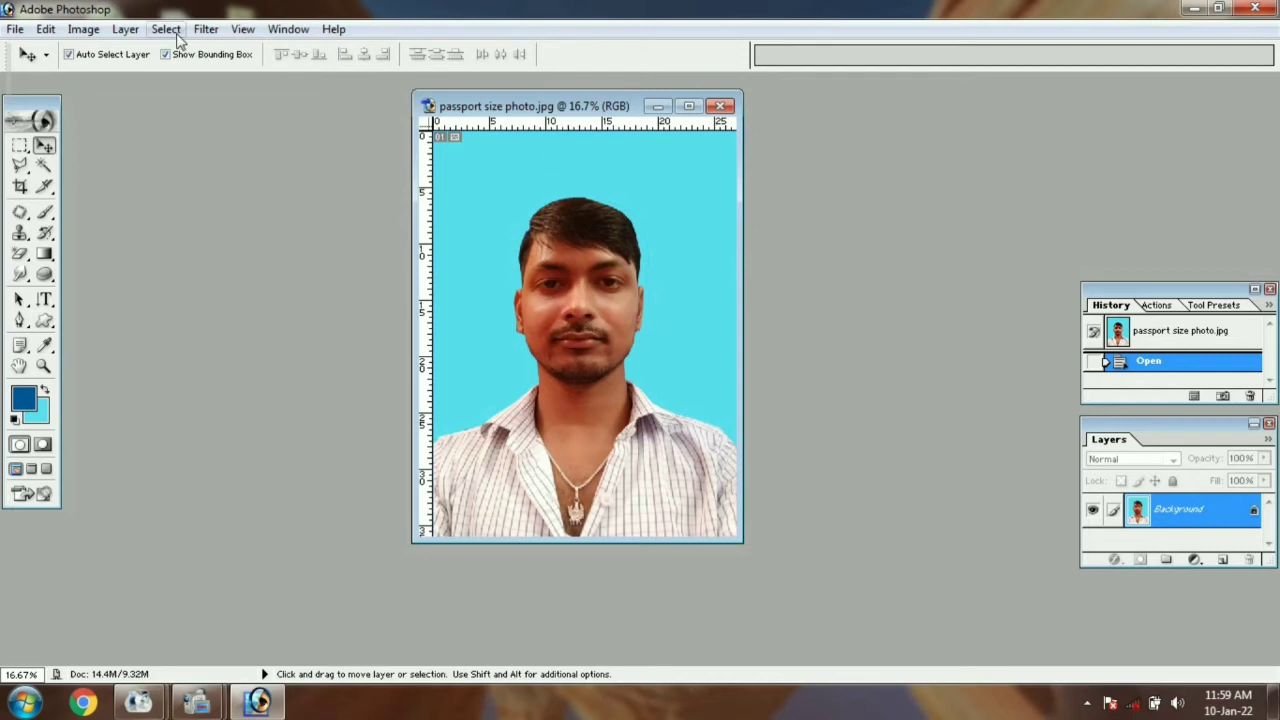
# Replace the portrait's cyan background color by sampling it in Replace Color and shifting the hue to +40
pyautogui.click(166, 29)
pyautogui.moveTo(90, 35)
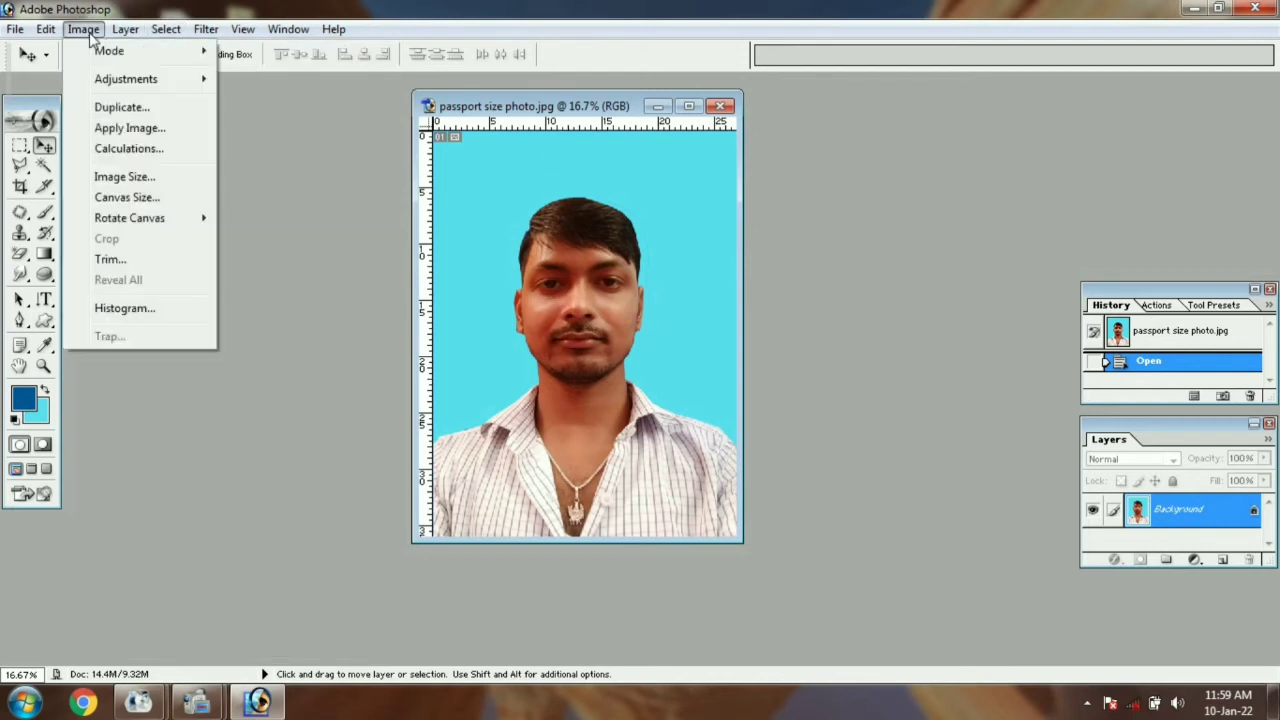
pyautogui.moveTo(120, 80)
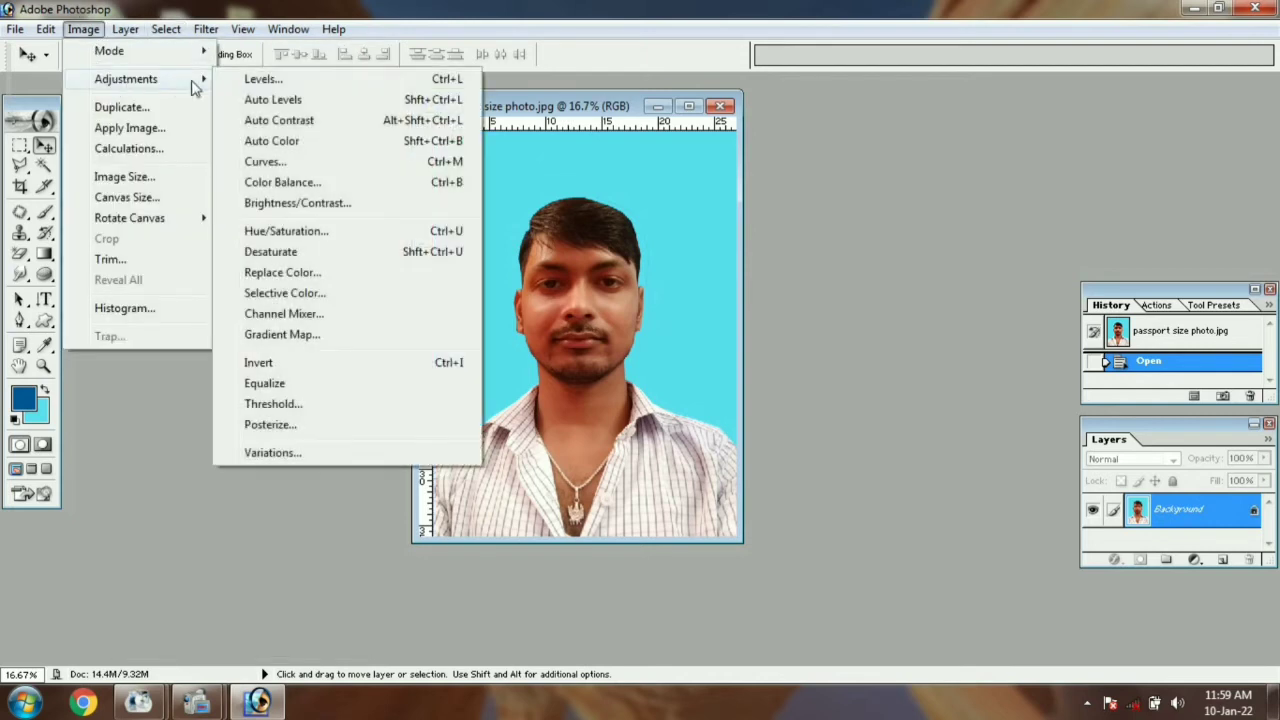
pyautogui.click(285, 278)
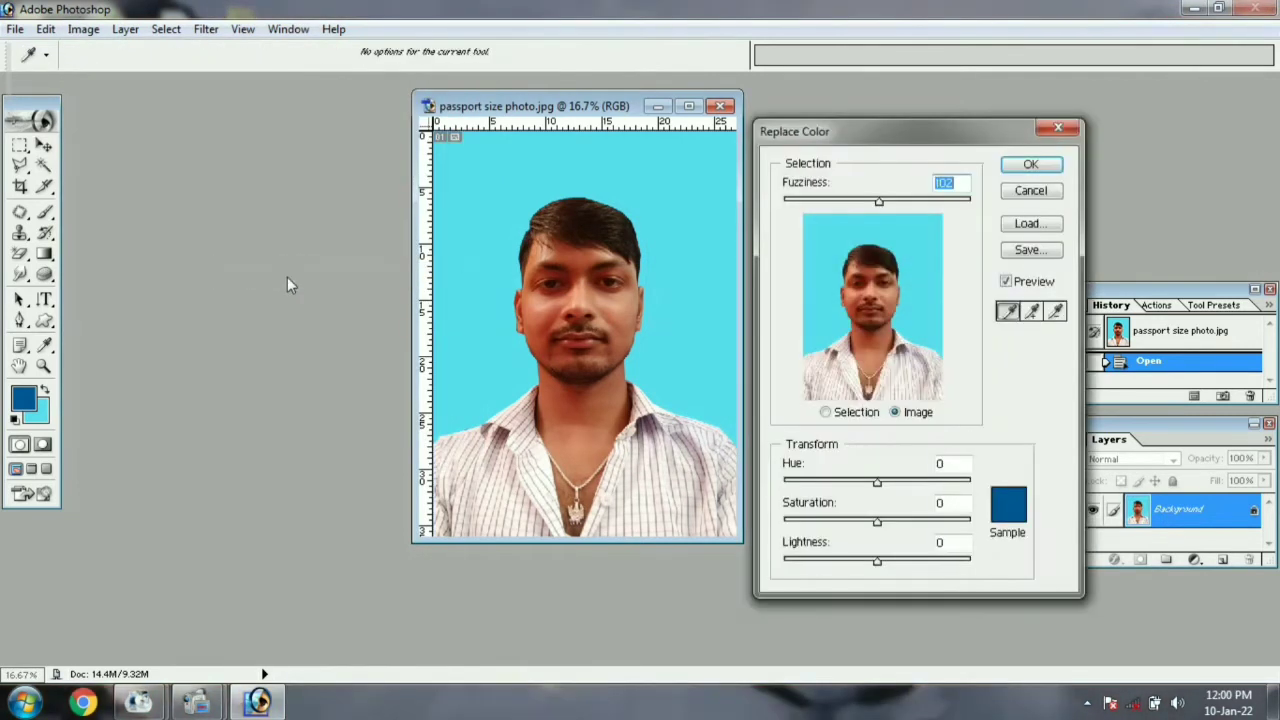
pyautogui.click(658, 173)
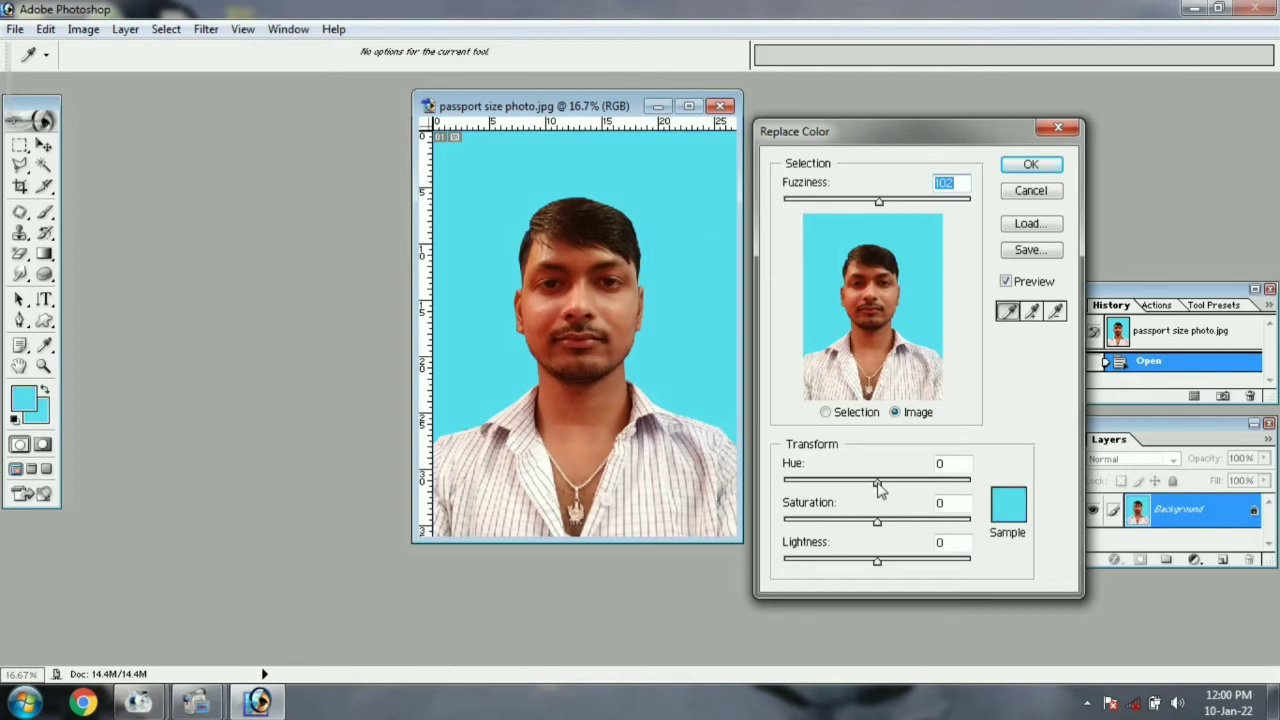
pyautogui.moveTo(878, 483); pyautogui.dragTo(908, 500)
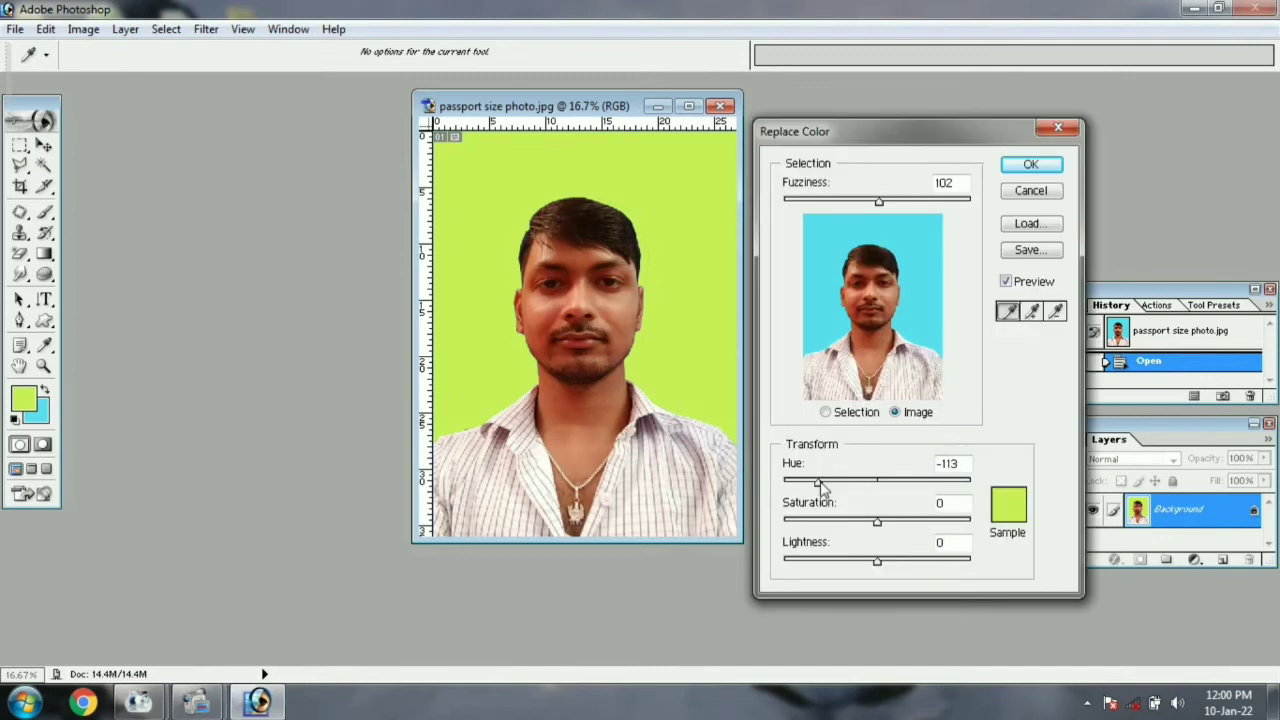
pyautogui.moveTo(818, 484); pyautogui.dragTo(900, 485)
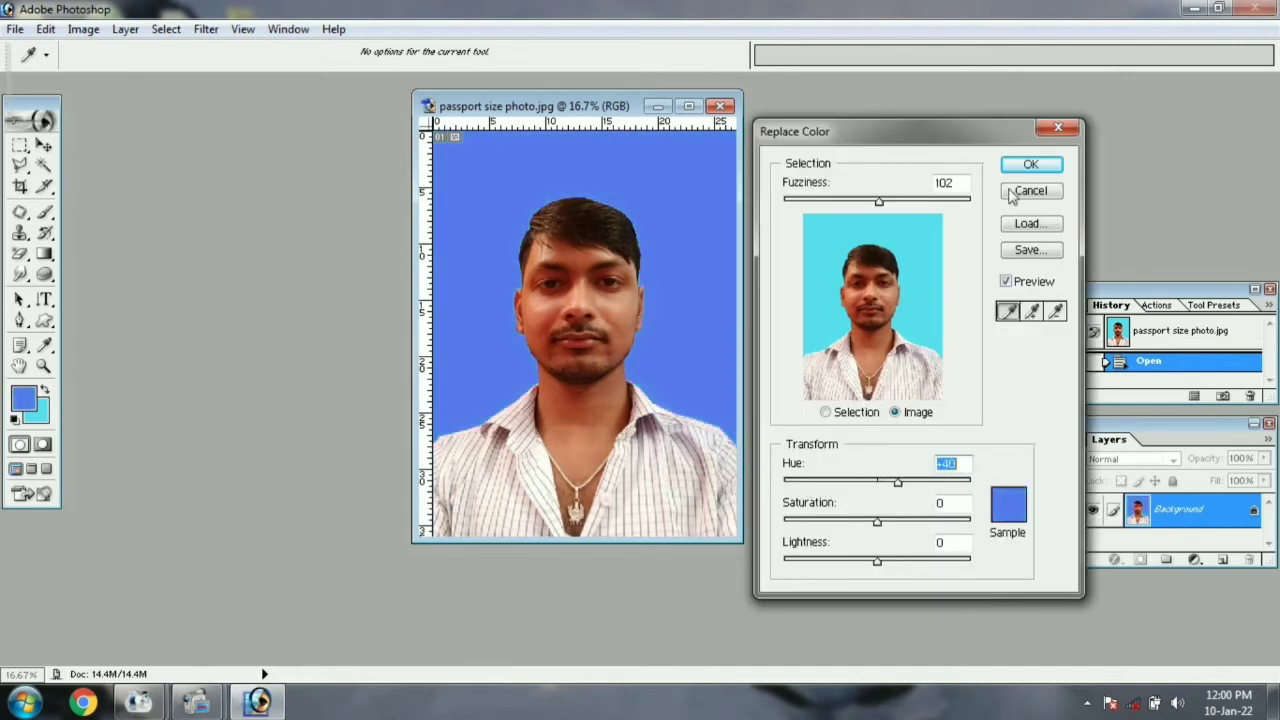
pyautogui.click(1030, 164)
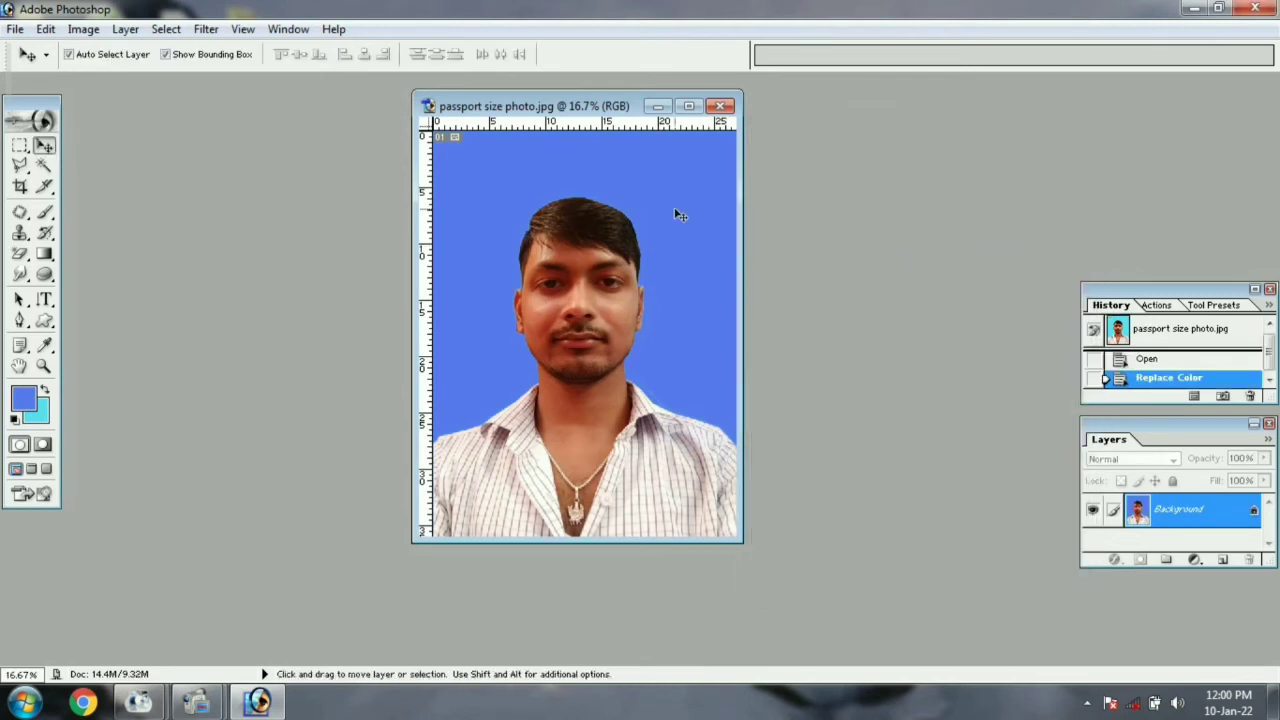
# Duplicate the passport size photo with its blue background
pyautogui.rightClick(592, 93)
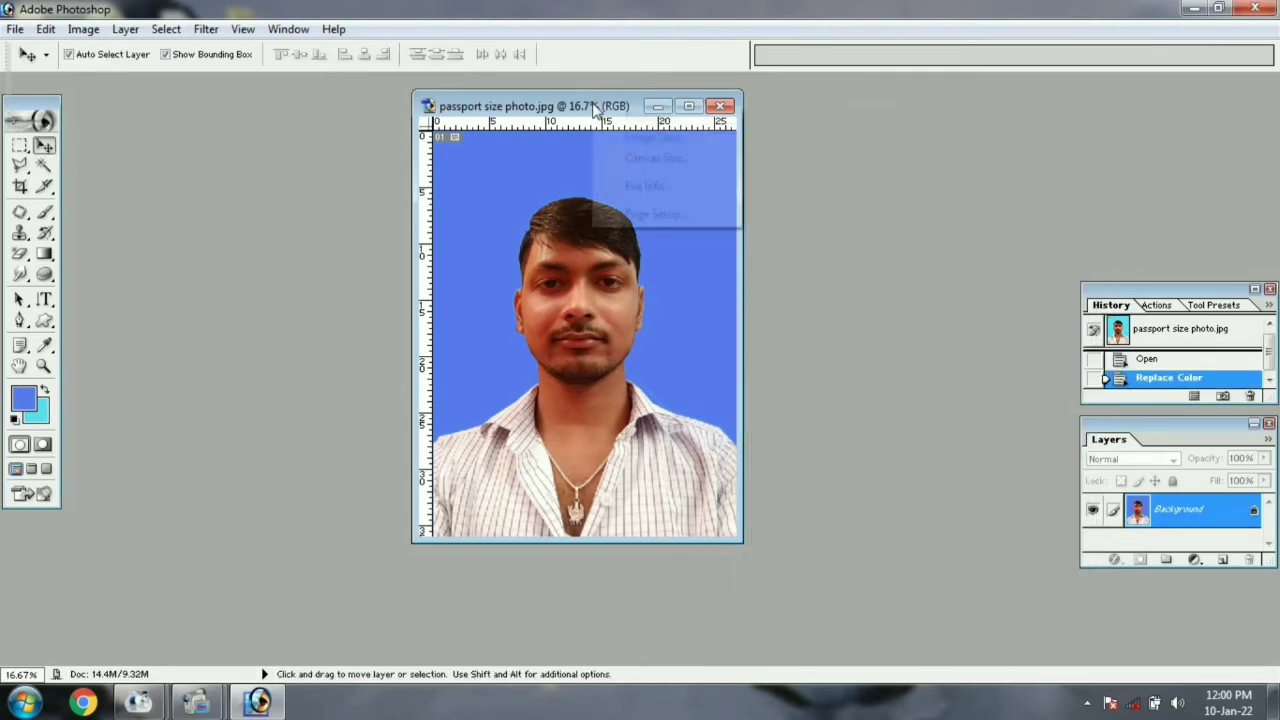
pyautogui.click(636, 117)
pyautogui.click(790, 334)
# Start another Replace Color adjustment on the original passport size photo
pyautogui.click(83, 29)
pyautogui.moveTo(125, 78)
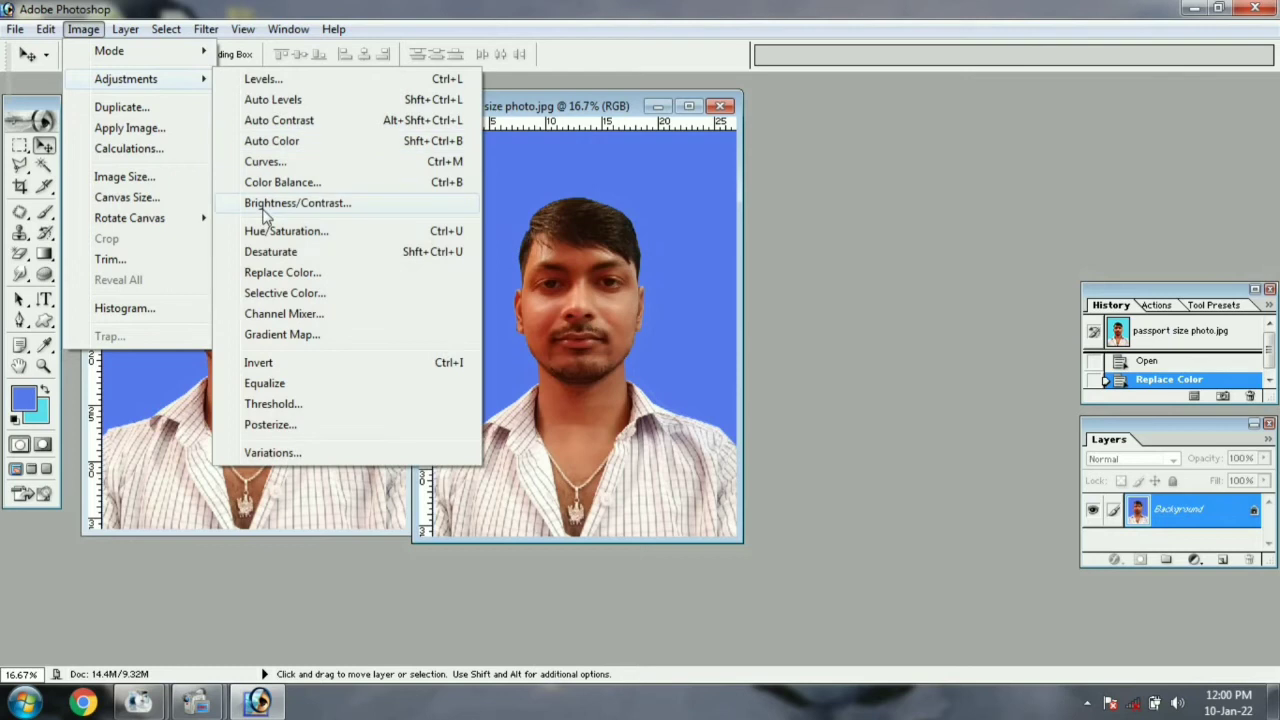
pyautogui.click(282, 272)
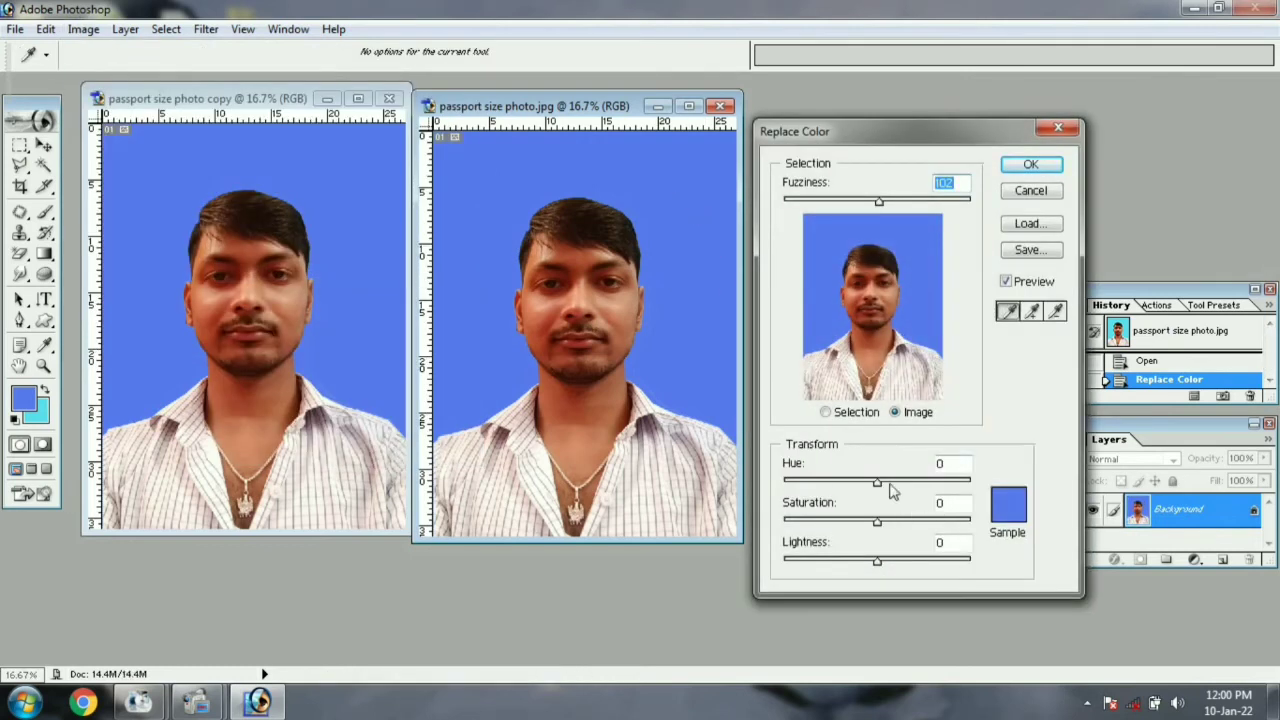
# Apply the Replace Color adjustment to turn the blue background of passport size photo.jpg cyan
pyautogui.click(1031, 164)
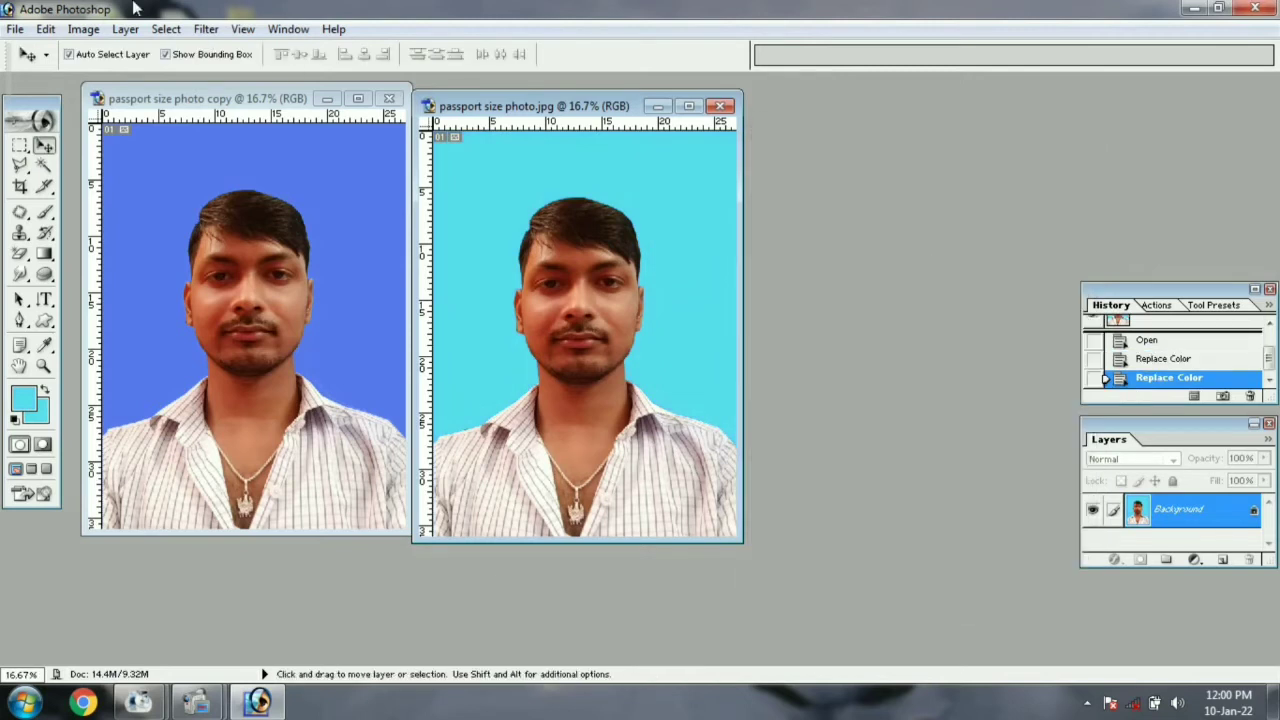
# Apply an absolute Selective Color adjustment to the Reds of passport size photo.jpg, shifting Cyan to lighten the skin tone
pyautogui.click(83, 29)
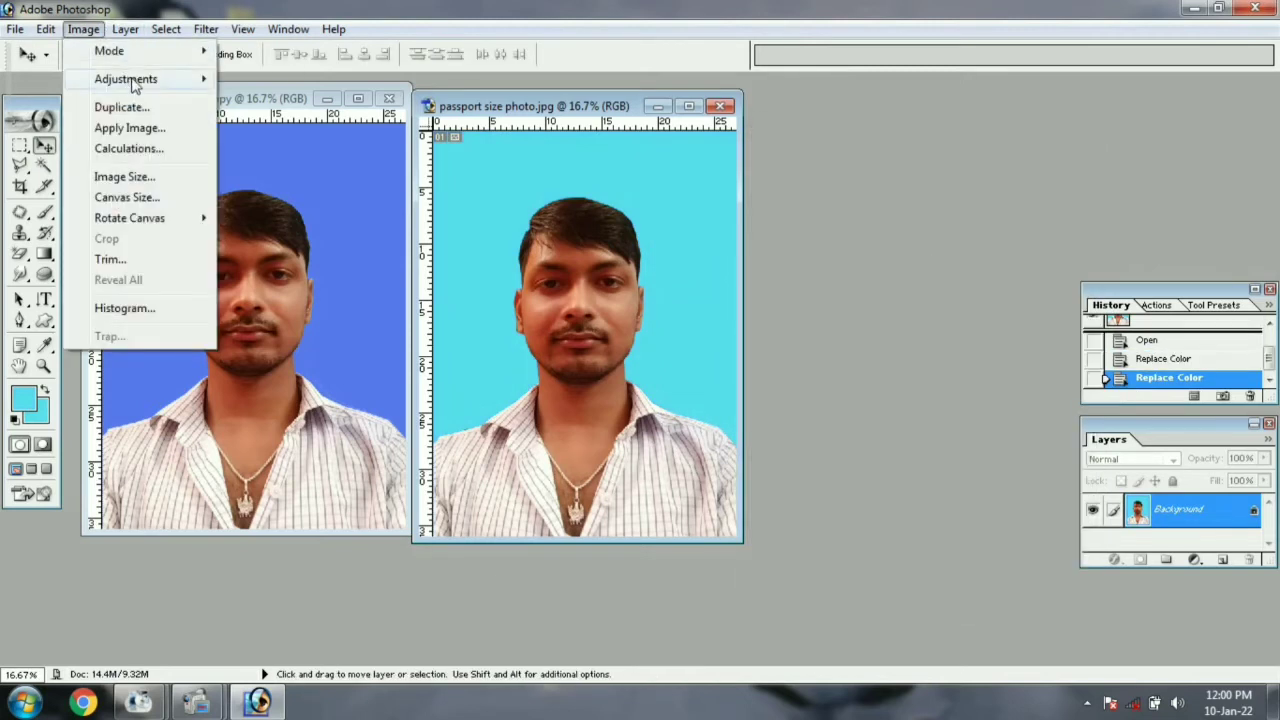
pyautogui.moveTo(133, 85)
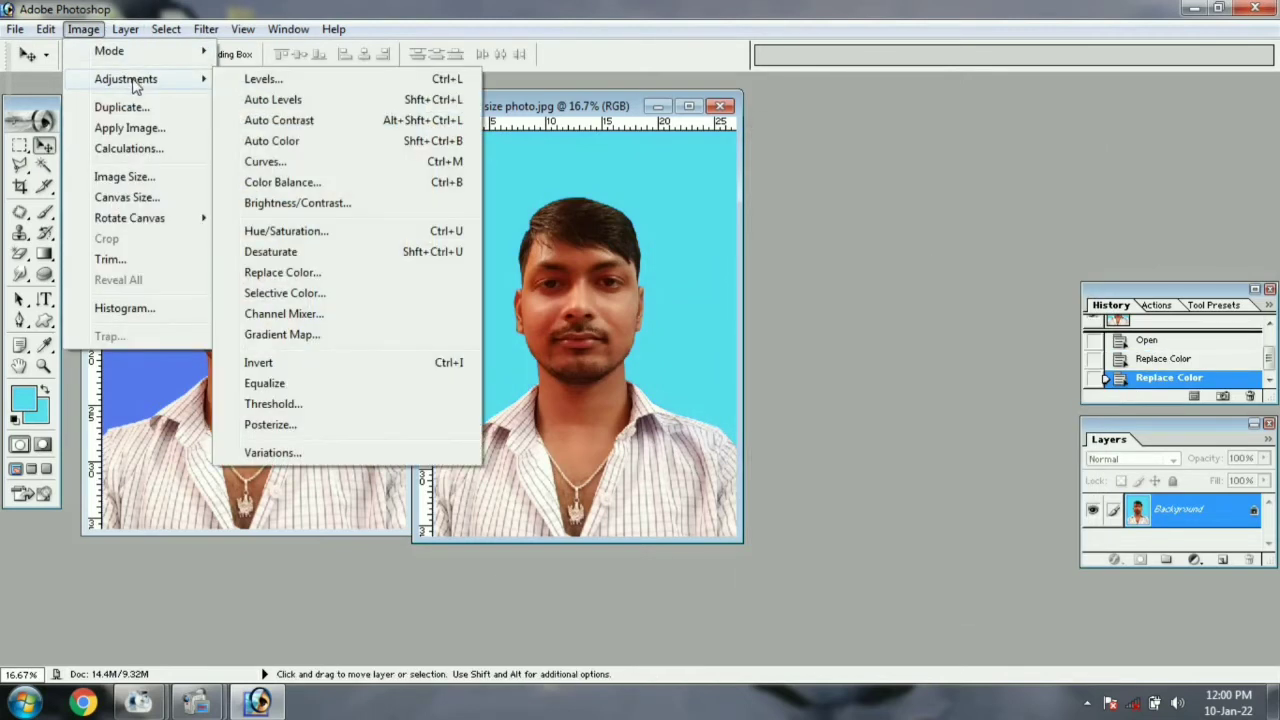
pyautogui.click(287, 293)
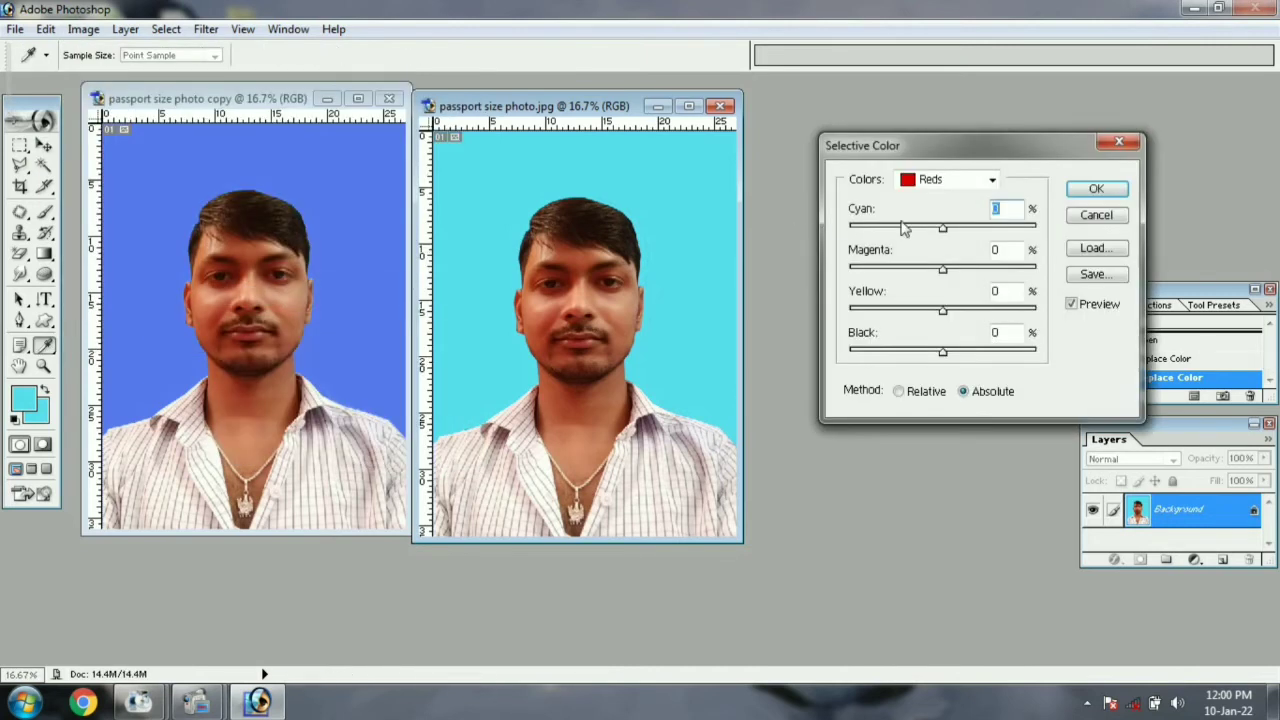
pyautogui.moveTo(930, 228); pyautogui.dragTo(1037, 233)
pyautogui.press('Escape')
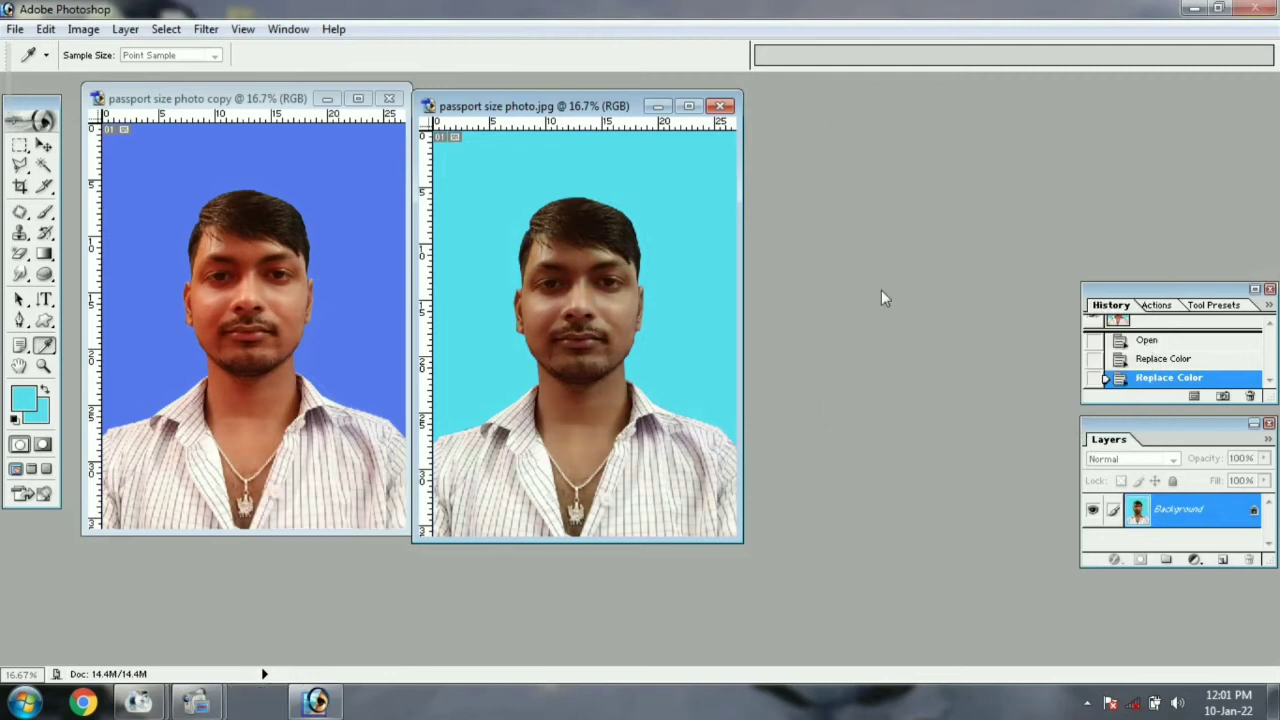
pyautogui.click(257, 703)
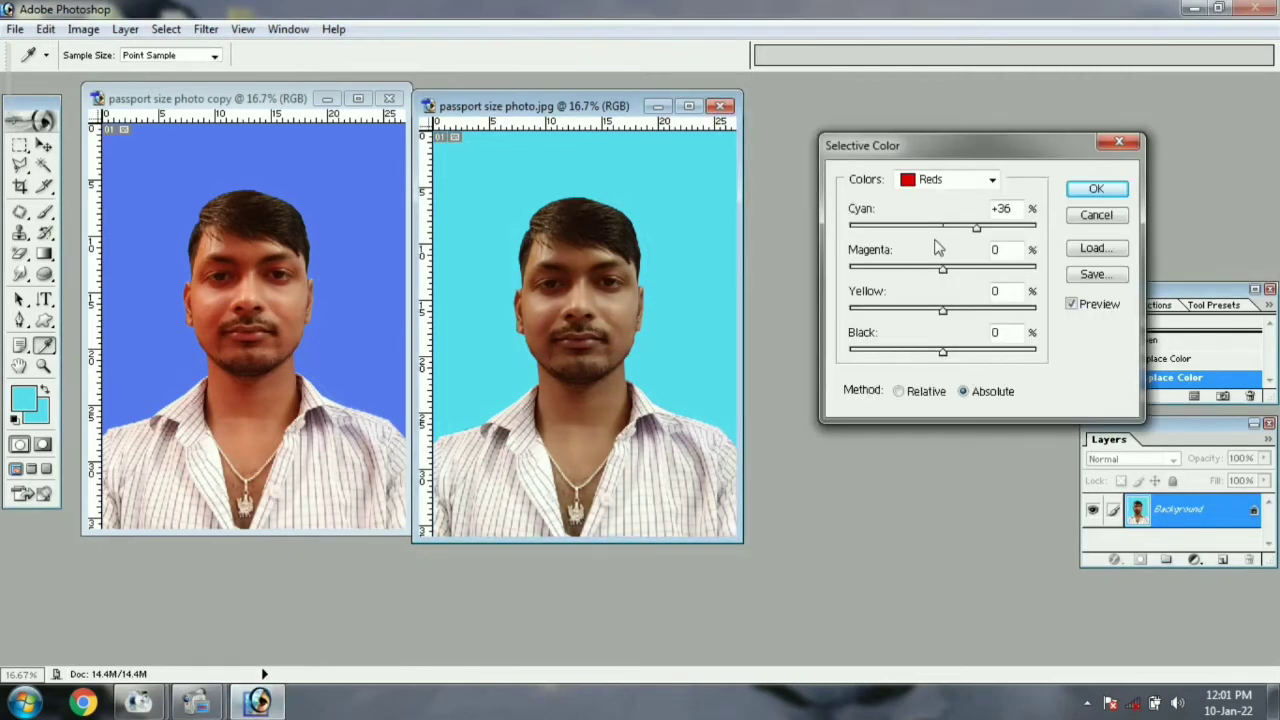
pyautogui.moveTo(980, 230); pyautogui.dragTo(908, 360)
pyautogui.press('Return')
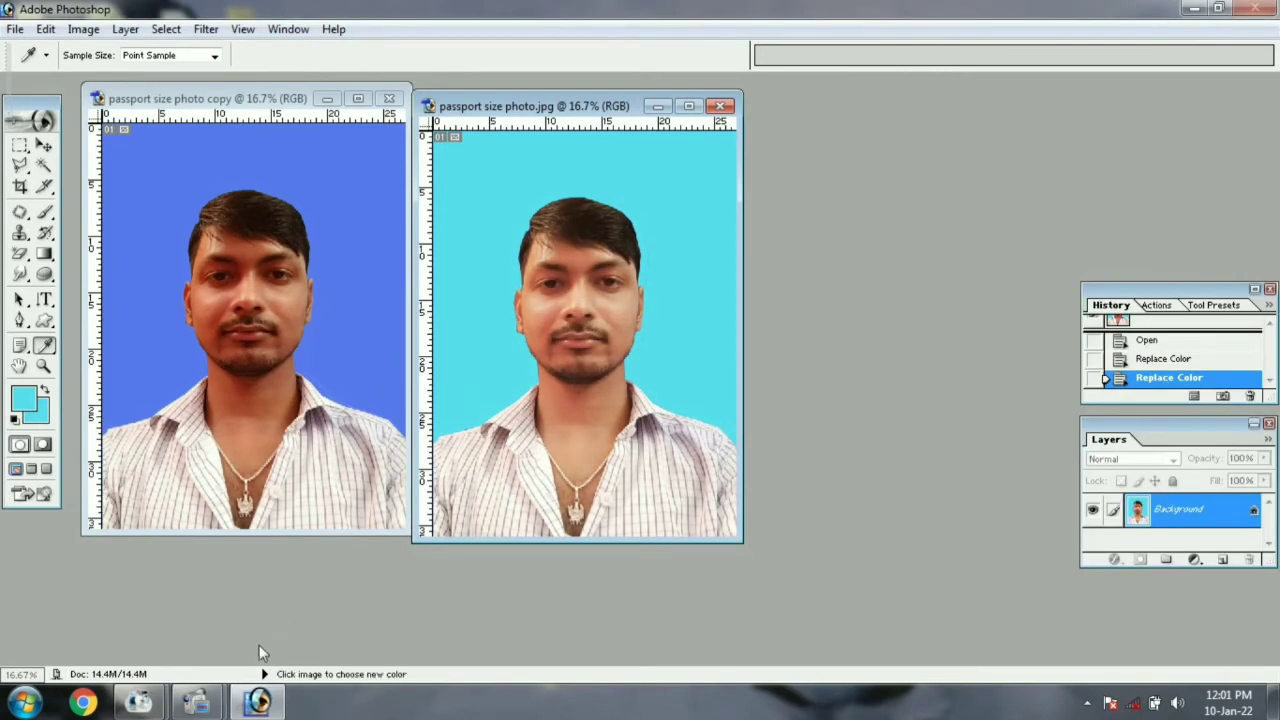
pyautogui.click(1097, 190)
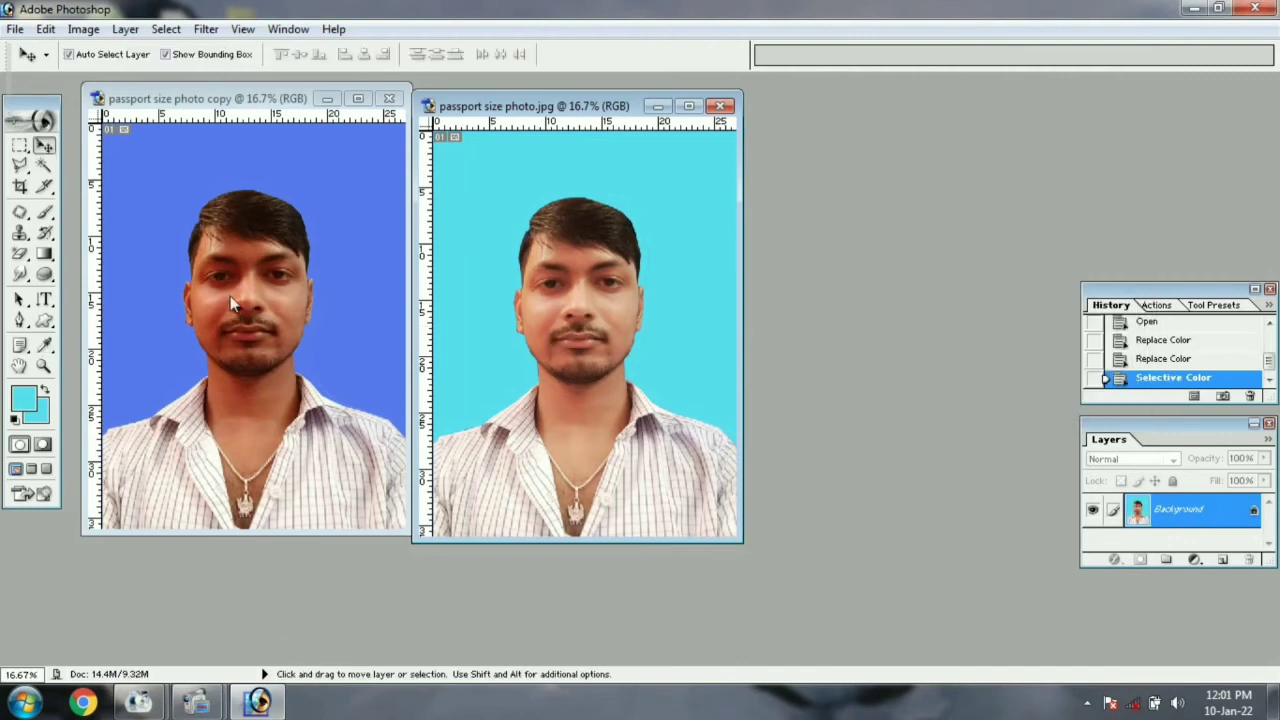
pyautogui.click(84, 30)
pyautogui.moveTo(115, 80)
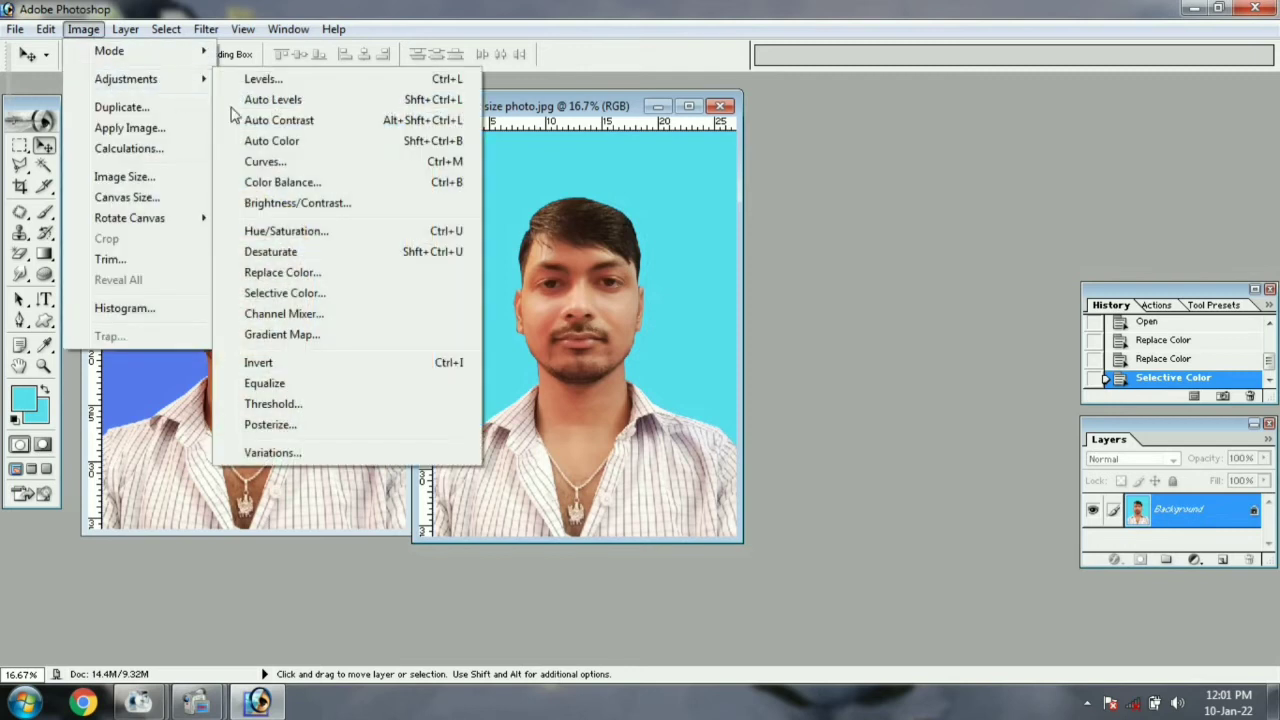
pyautogui.click(321, 295)
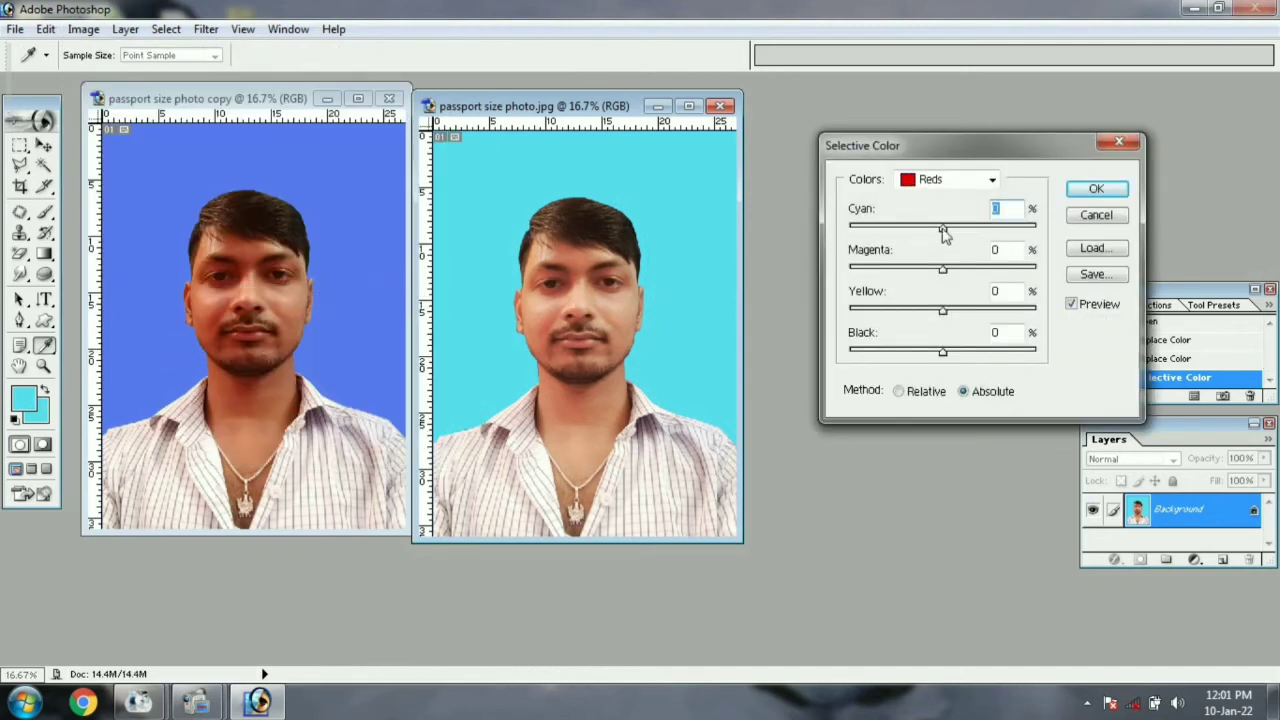
pyautogui.moveTo(944, 232)
pyautogui.mouseDown()
pyautogui.moveTo(866, 234)
pyautogui.moveTo(1003, 232)
pyautogui.moveTo(929, 232)
pyautogui.mouseUp()
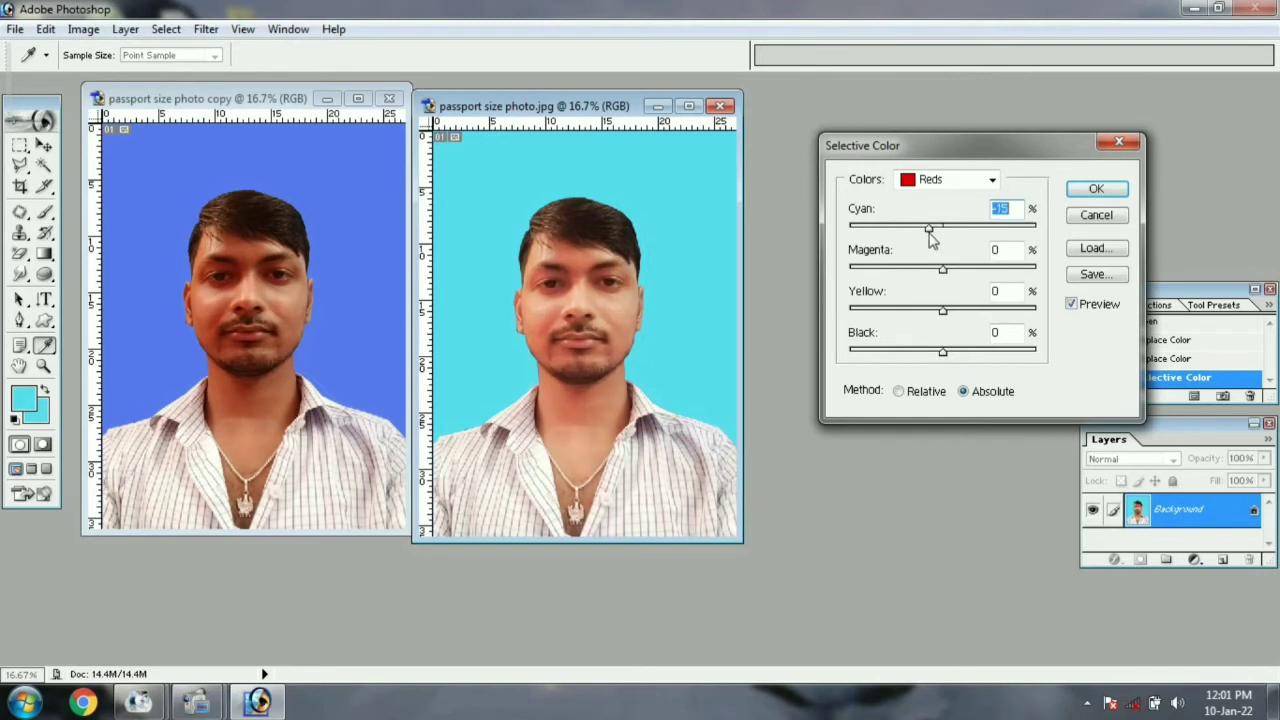
pyautogui.click(1096, 217)
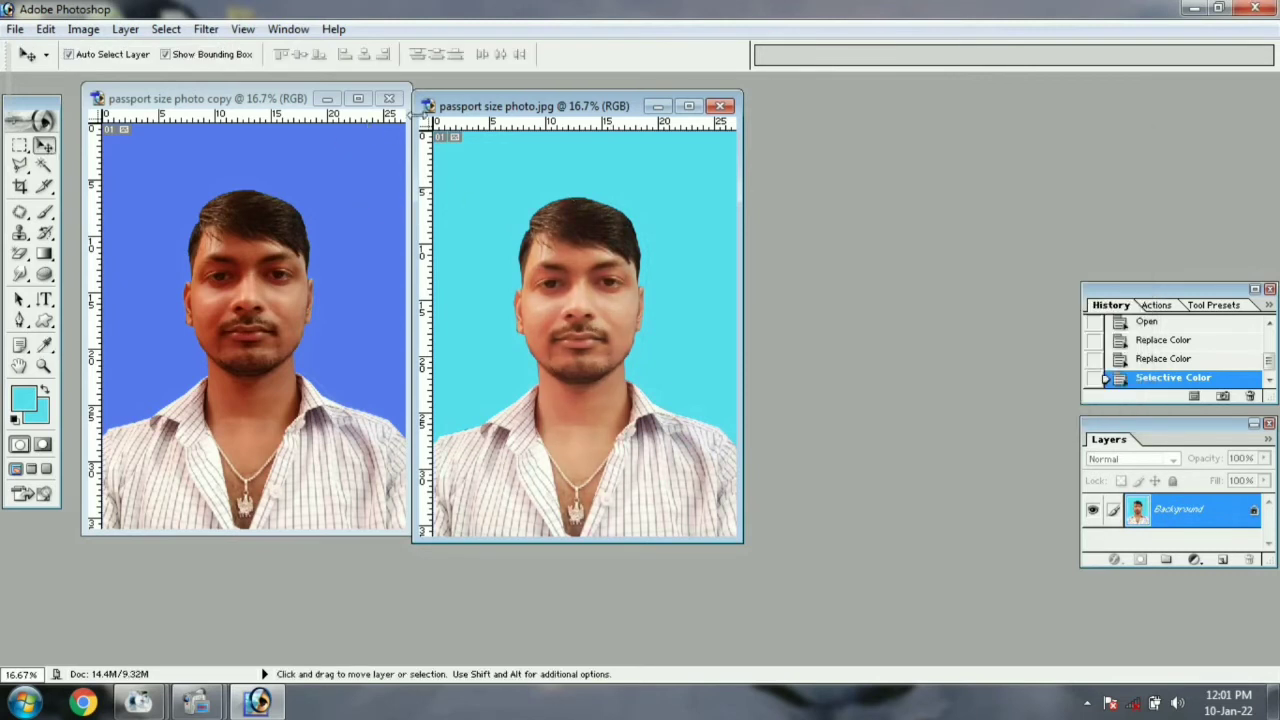
# Select the blue background of the passport size photo copy with the Magic Wand at tolerance 32
pyautogui.click(277, 101)
pyautogui.moveTo(277, 101)
pyautogui.mouseDown()
pyautogui.moveTo(402, 104)
pyautogui.moveTo(267, 103)
pyautogui.mouseUp()
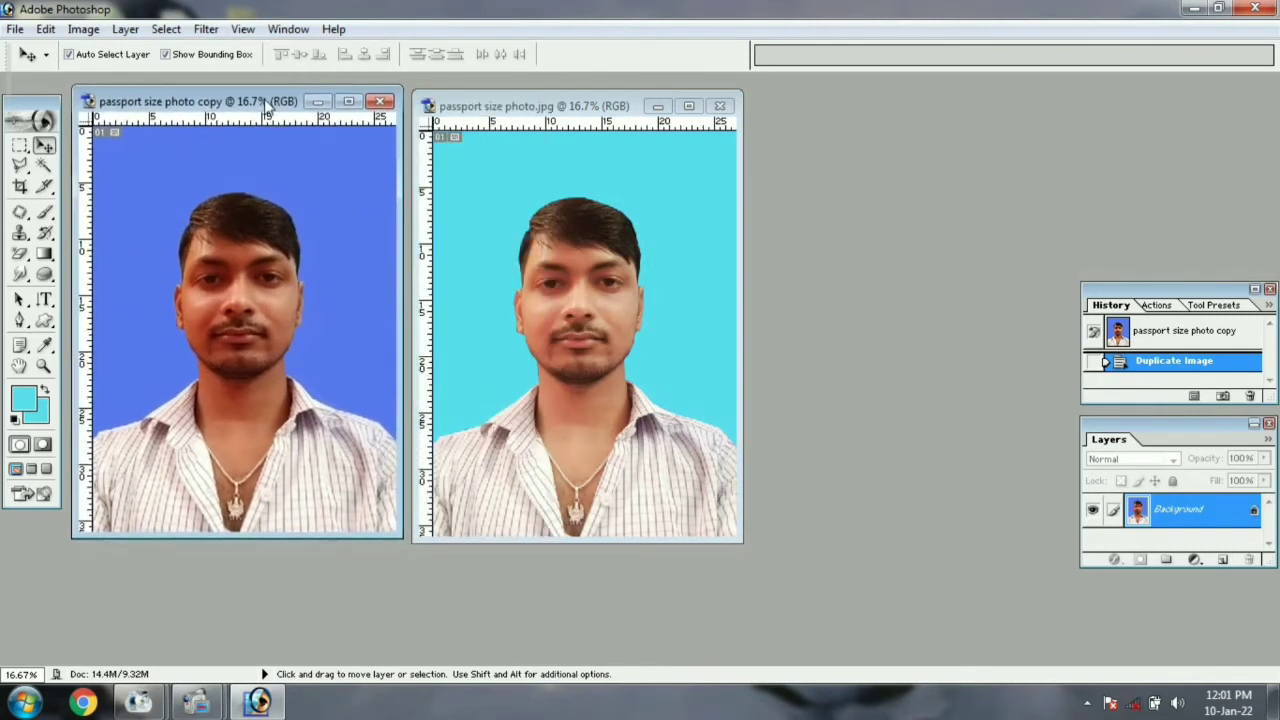
pyautogui.click(83, 29)
pyautogui.click(278, 160)
pyautogui.click(44, 166)
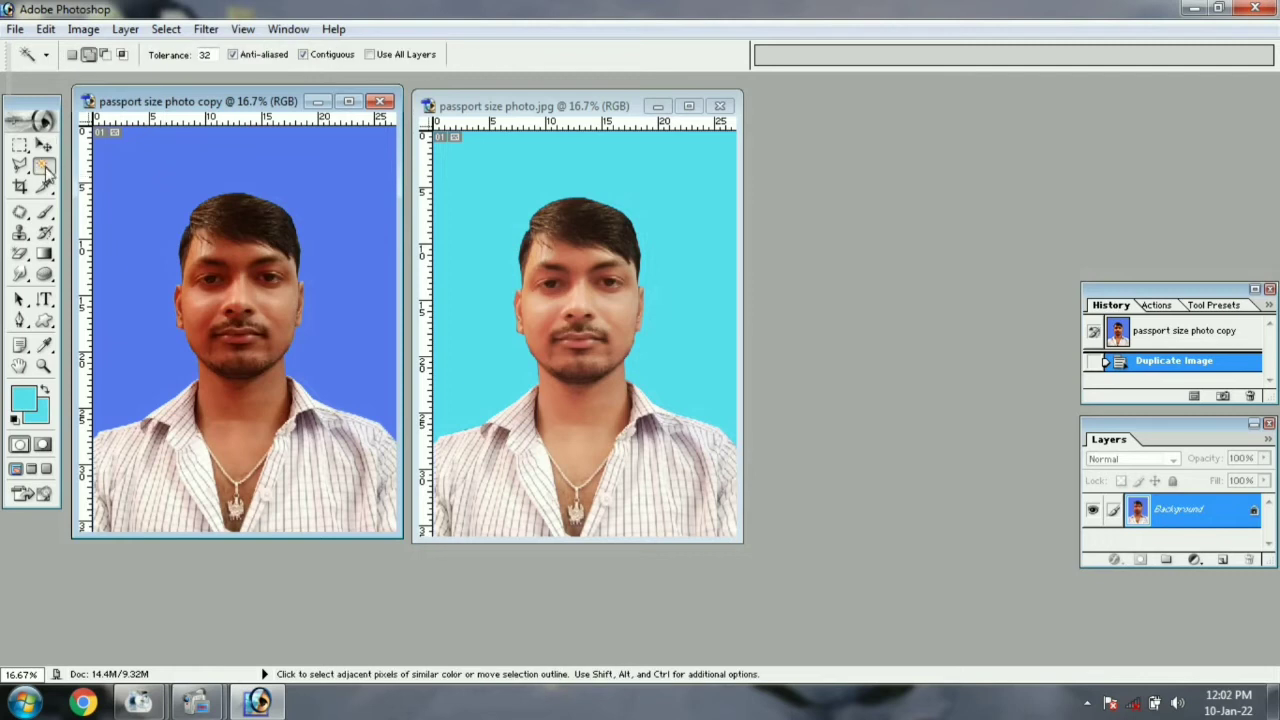
pyautogui.click(133, 178)
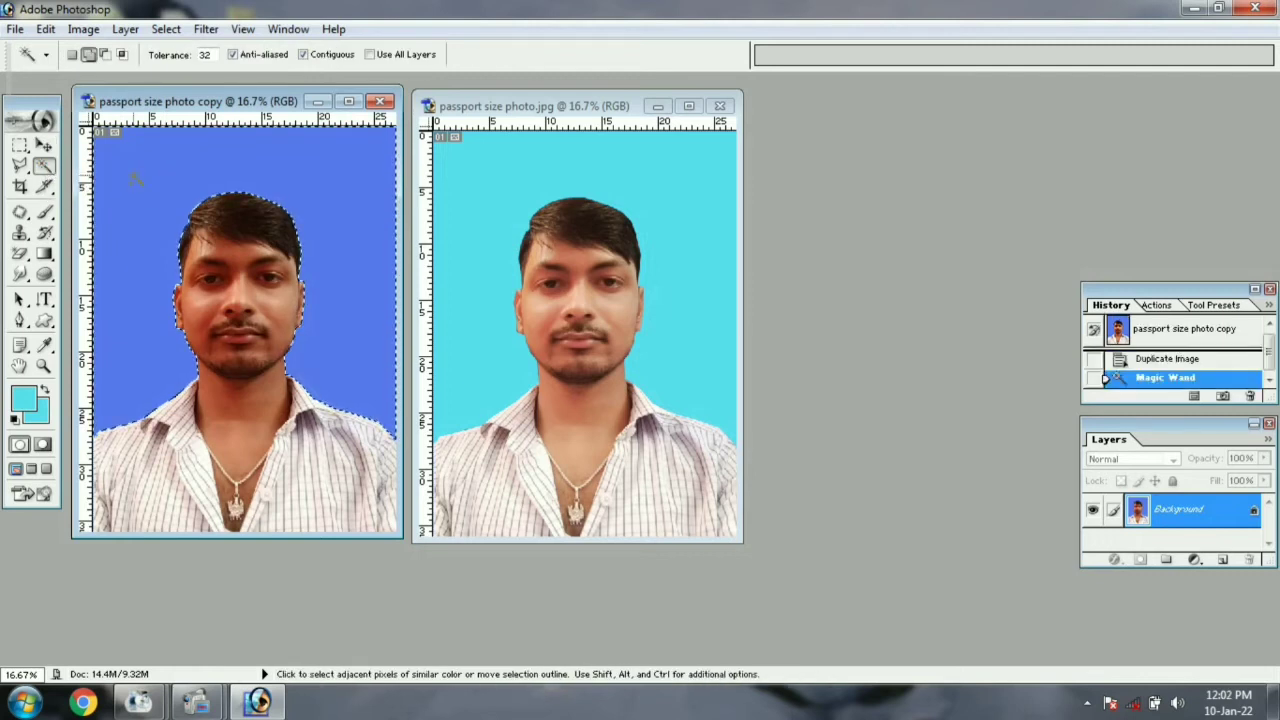
# Try the solid cyan, blue-yellow-blue and spectrum presets as a Gradient Map on the selected background
pyautogui.click(83, 29)
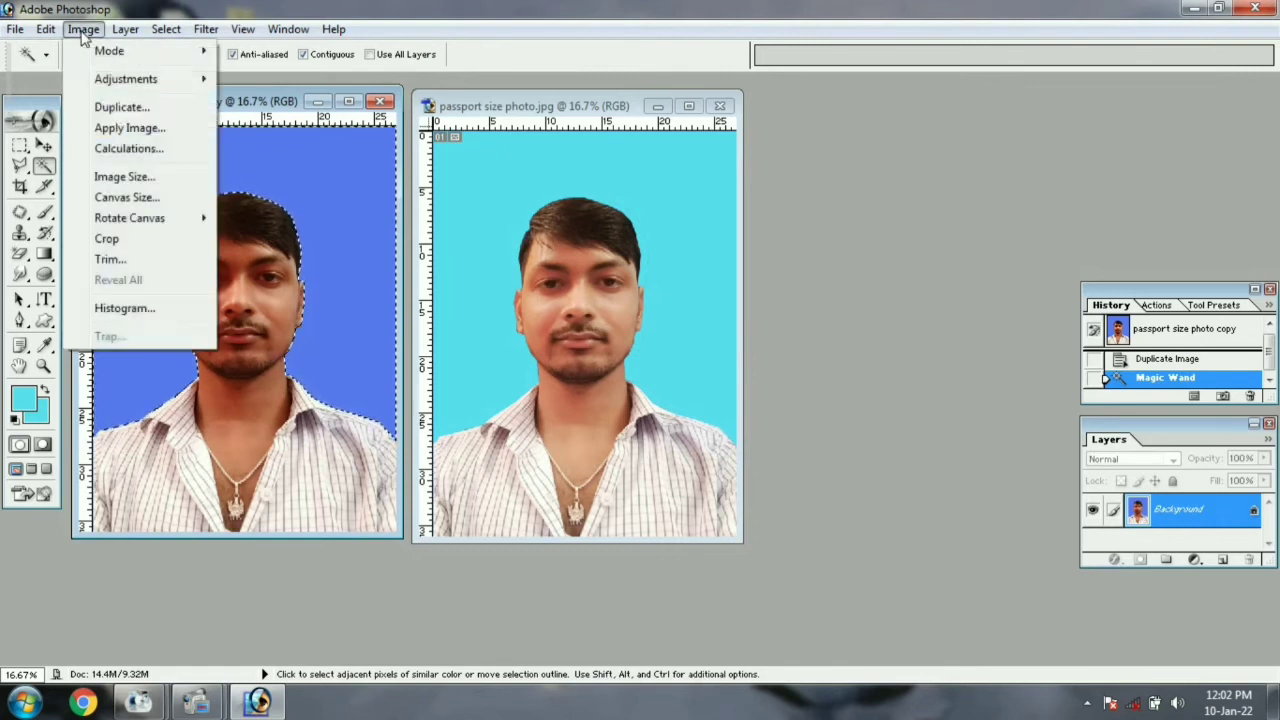
pyautogui.moveTo(120, 82)
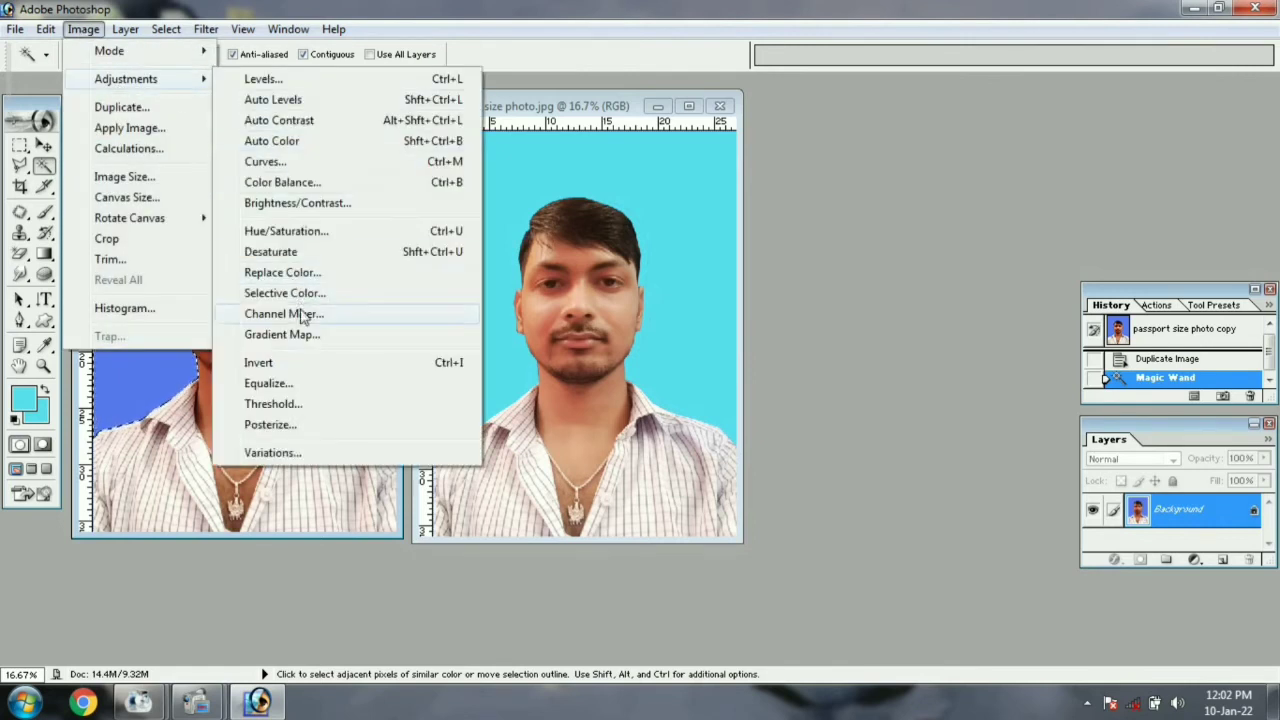
pyautogui.click(309, 340)
pyautogui.click(725, 331)
pyautogui.click(503, 378)
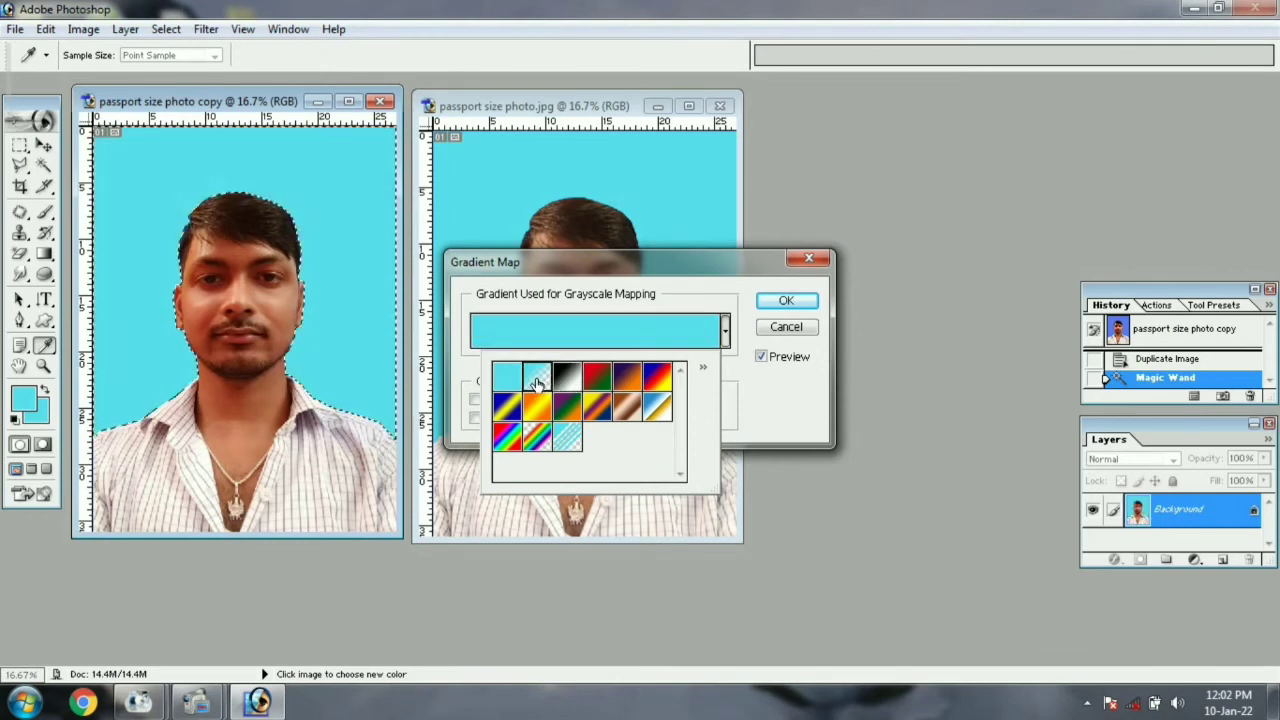
pyautogui.click(506, 404)
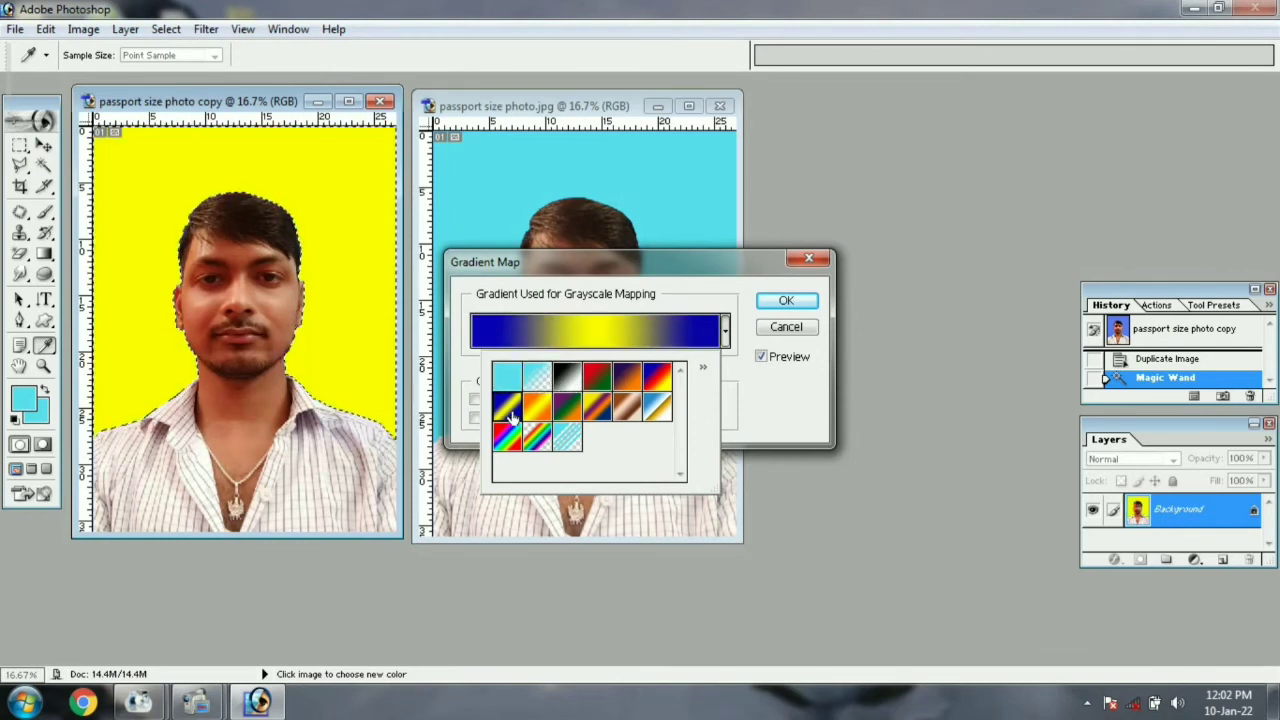
pyautogui.click(512, 437)
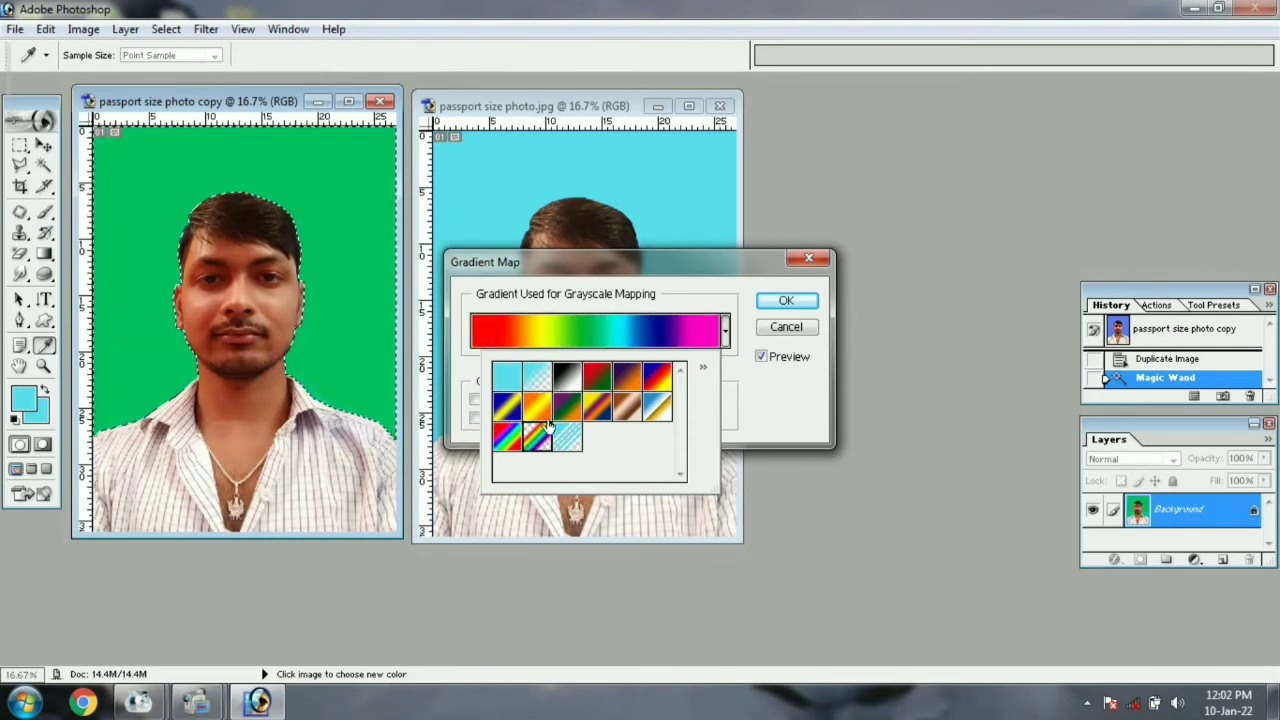
pyautogui.click(786, 327)
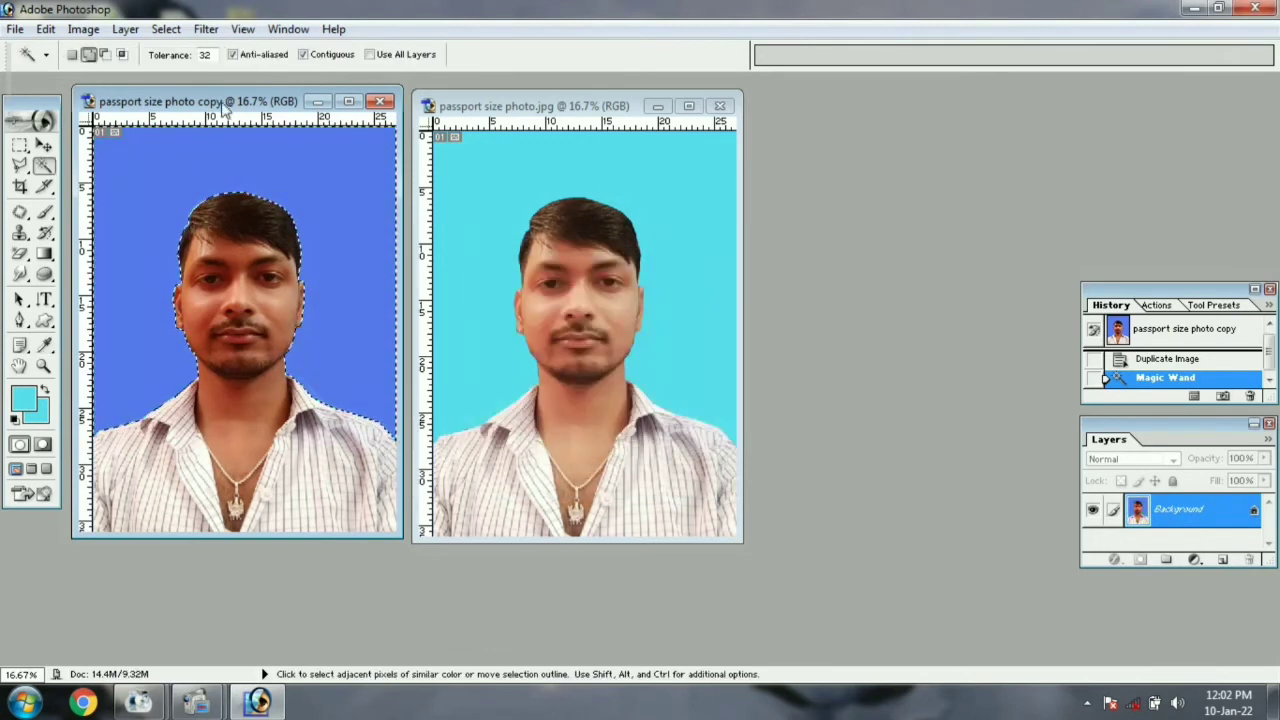
# Invert the colours of the entire photo copy and invert them again to restore the original colours
pyautogui.click(83, 29)
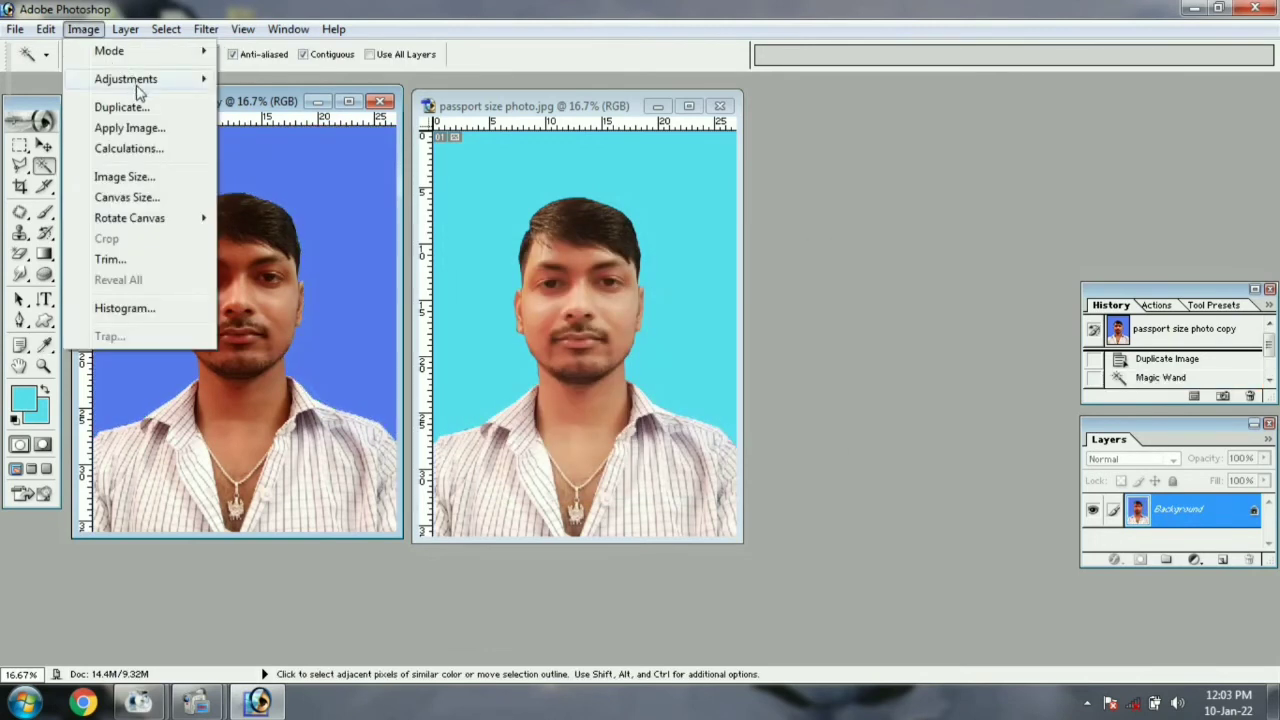
pyautogui.moveTo(138, 88)
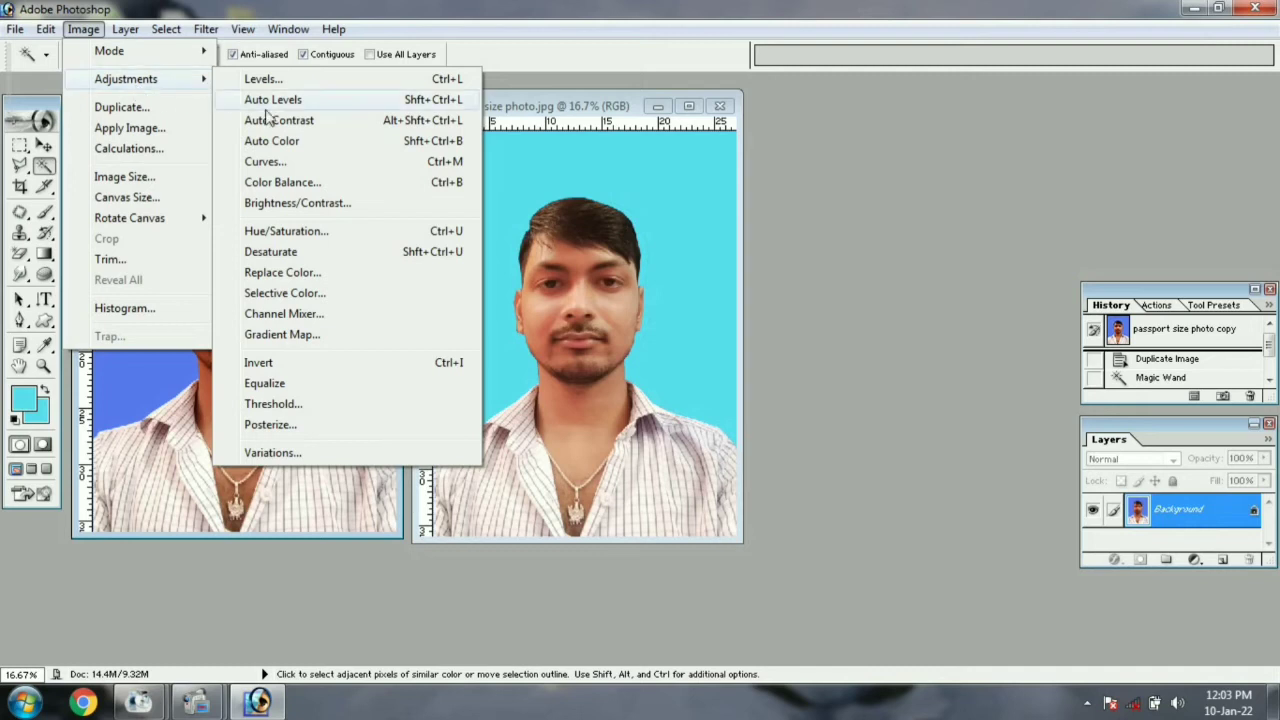
pyautogui.click(287, 366)
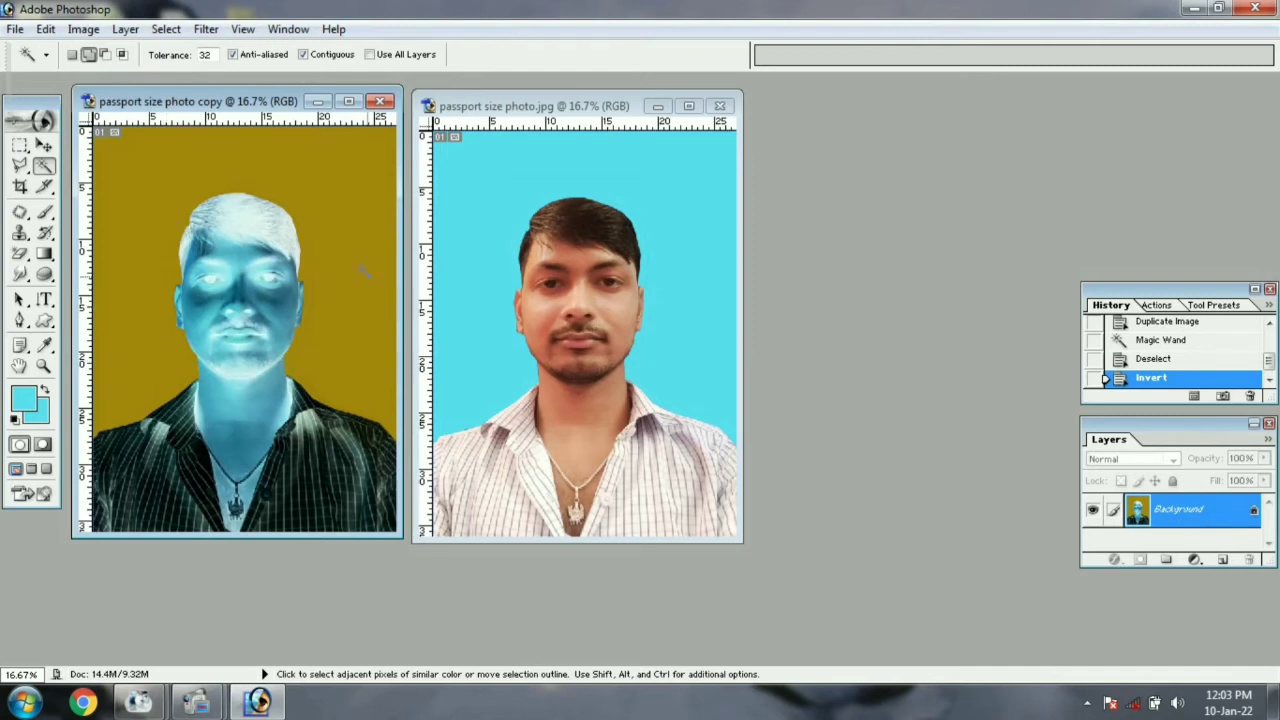
pyautogui.click(86, 32)
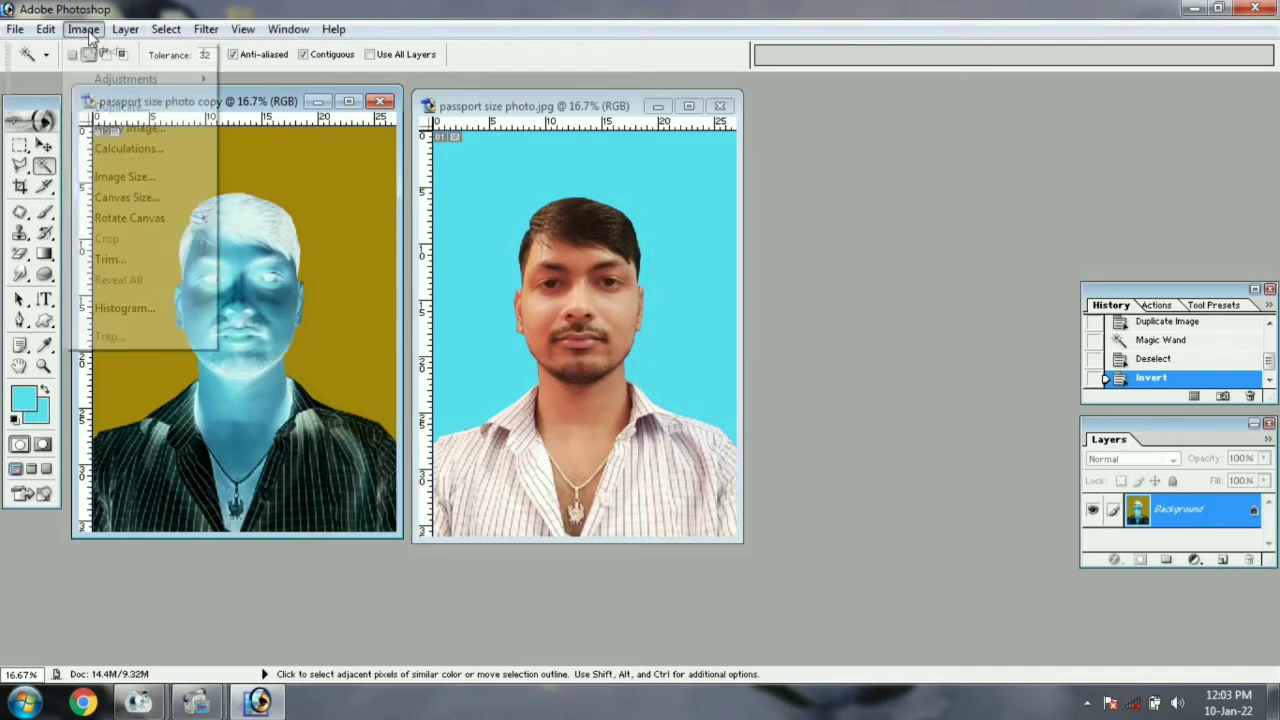
pyautogui.moveTo(130, 80)
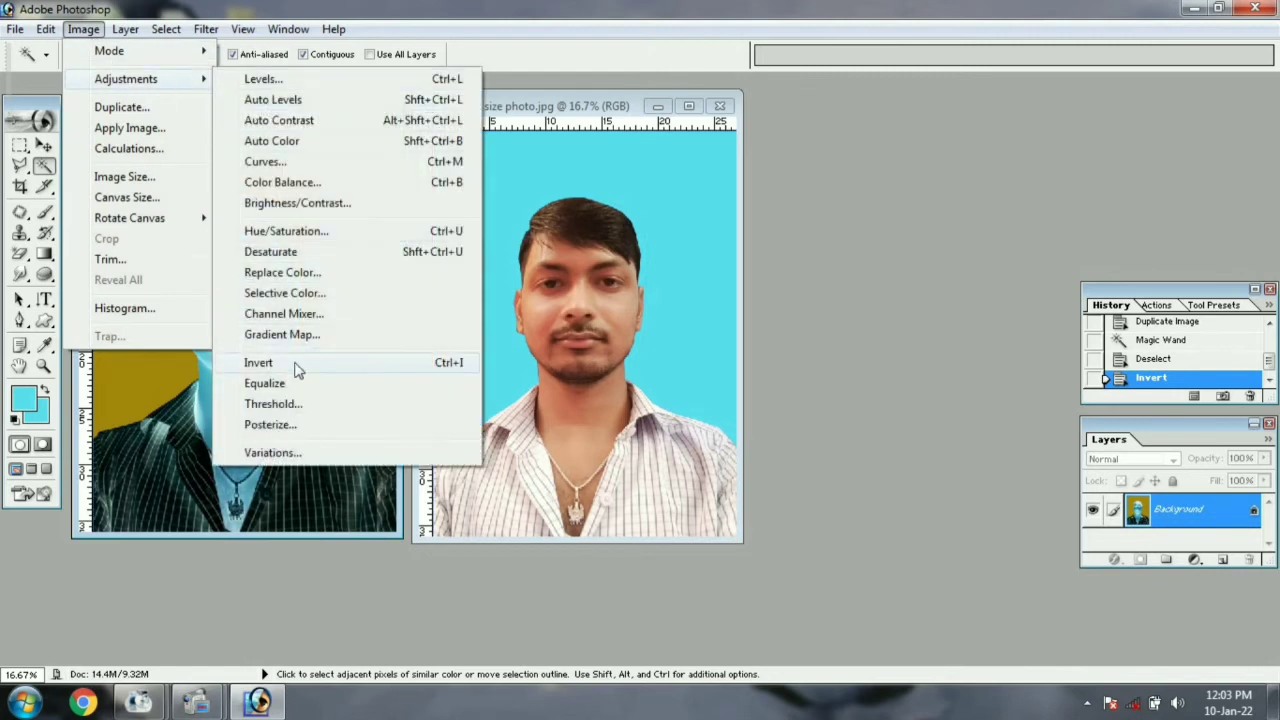
pyautogui.click(287, 366)
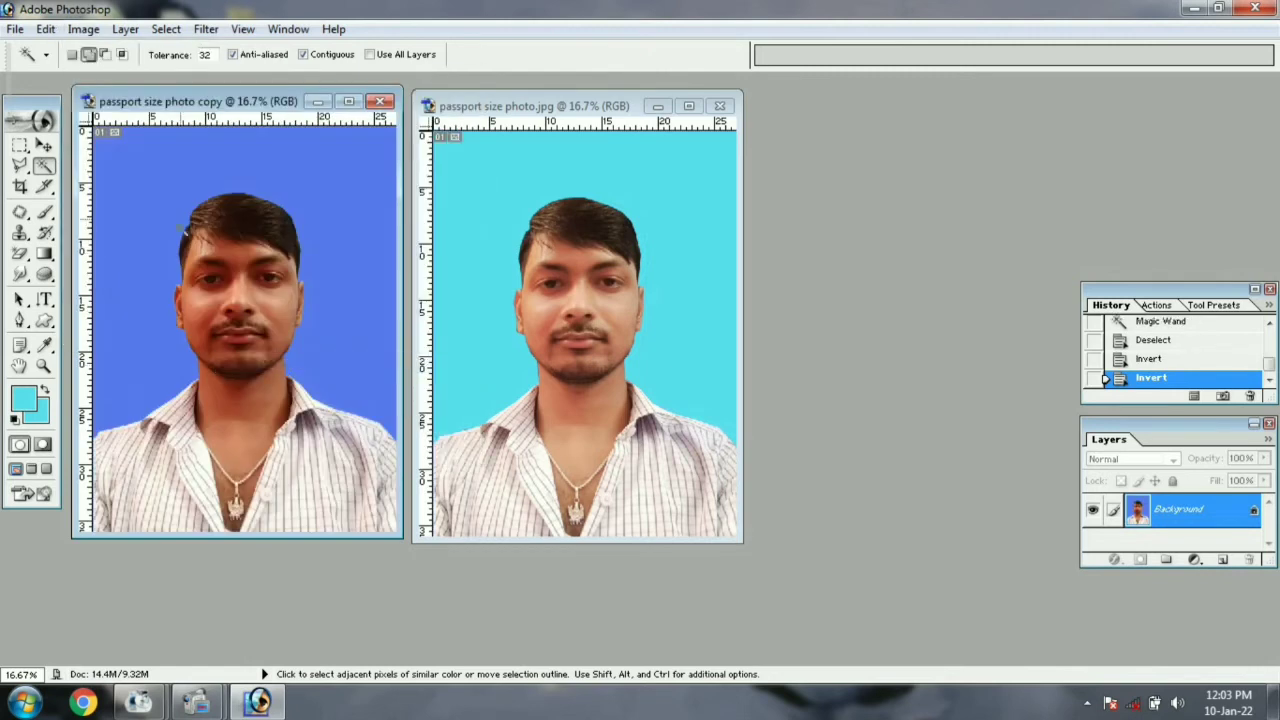
# Equalize the tones of the photo copy and revert it to the last Invert state in its history
pyautogui.click(85, 30)
pyautogui.moveTo(128, 80)
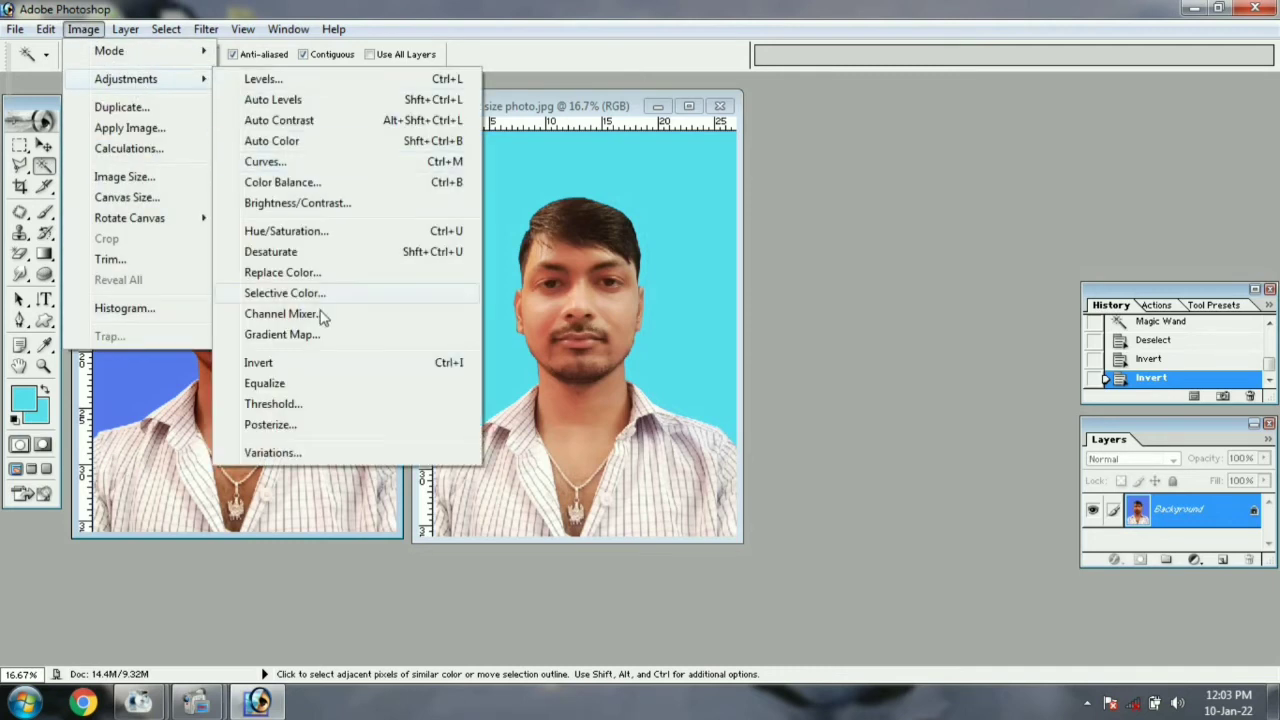
pyautogui.click(266, 384)
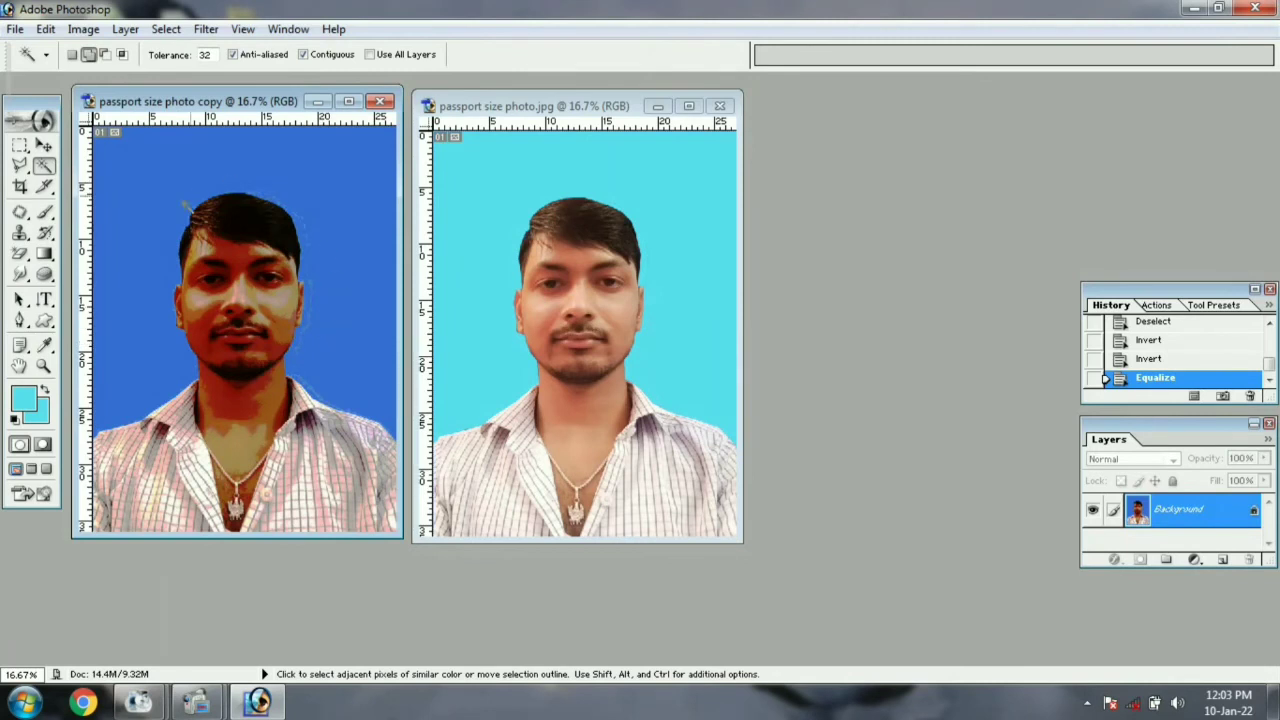
pyautogui.click(44, 146)
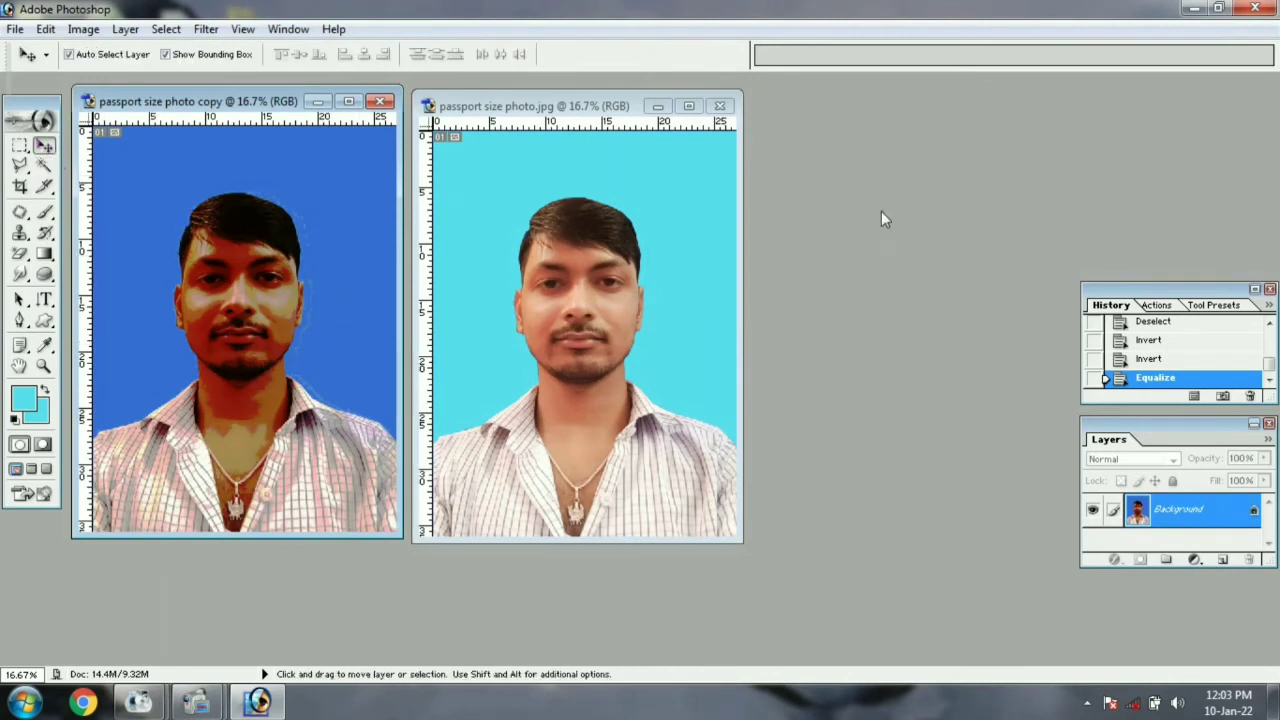
pyautogui.click(1150, 358)
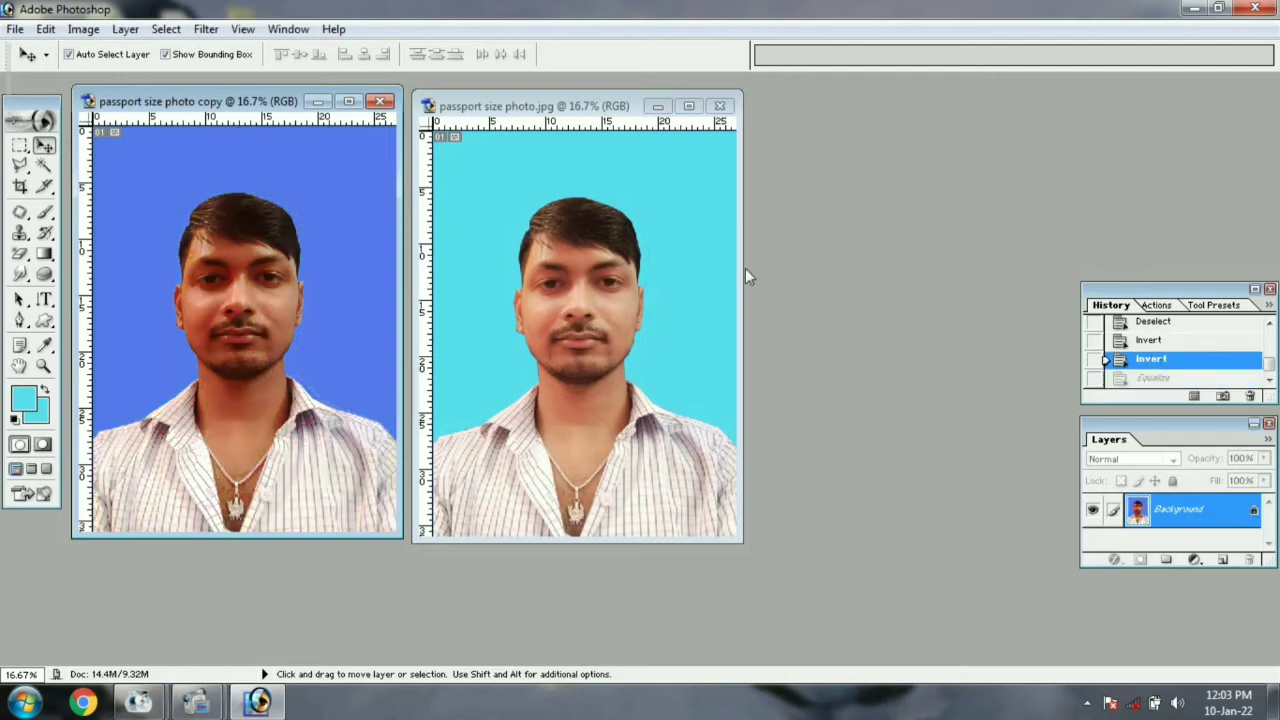
# Convert the photo copy to pure black and white with a Threshold level of 126
pyautogui.click(86, 30)
pyautogui.moveTo(124, 80)
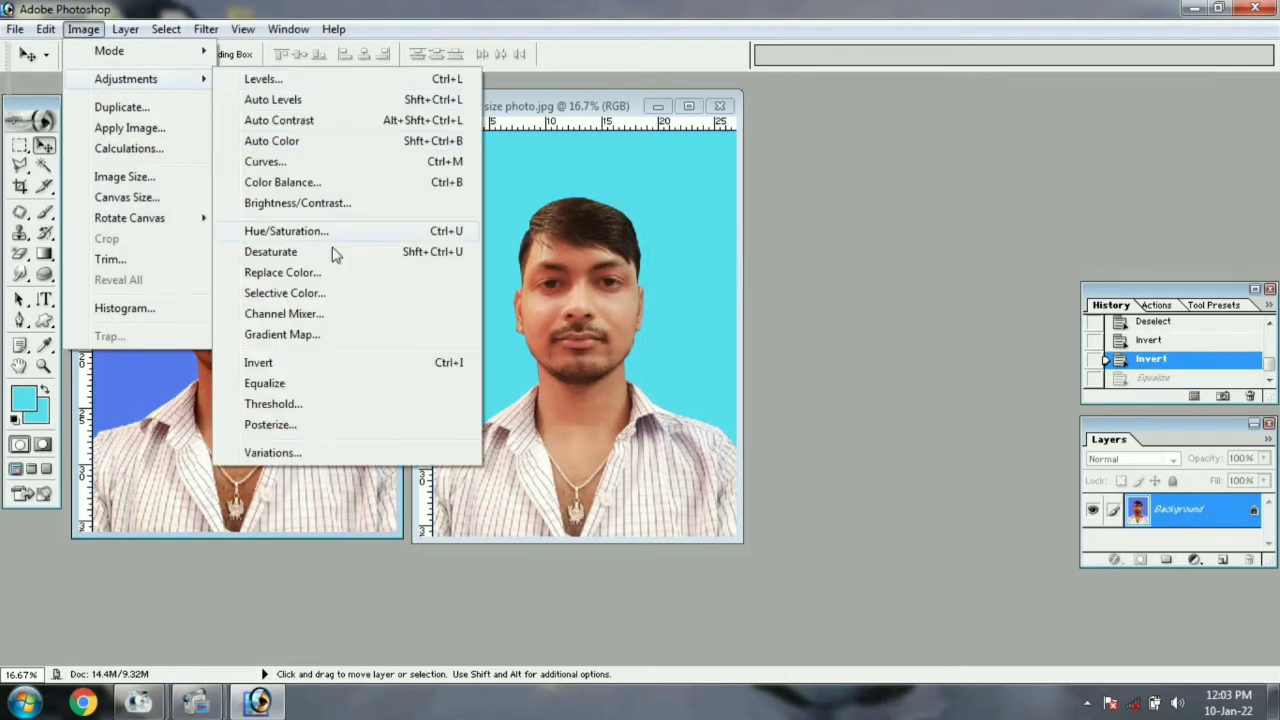
pyautogui.click(270, 404)
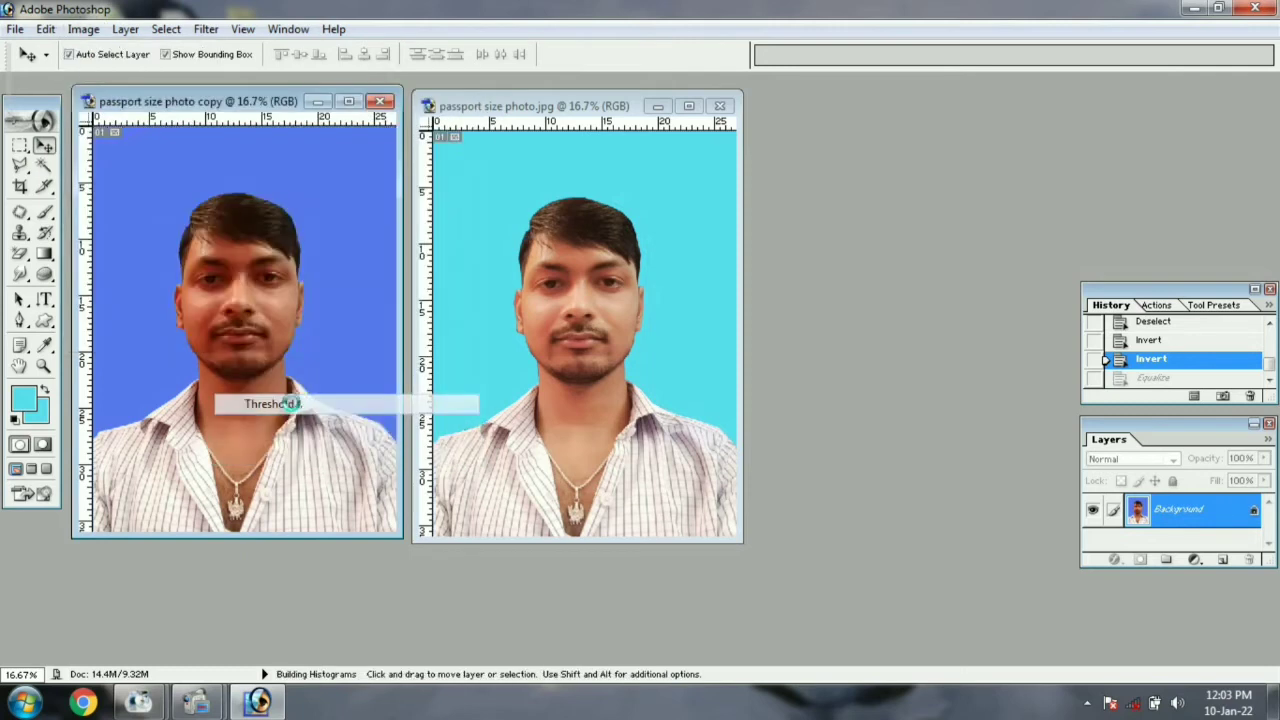
pyautogui.moveTo(600, 416); pyautogui.dragTo(598, 421)
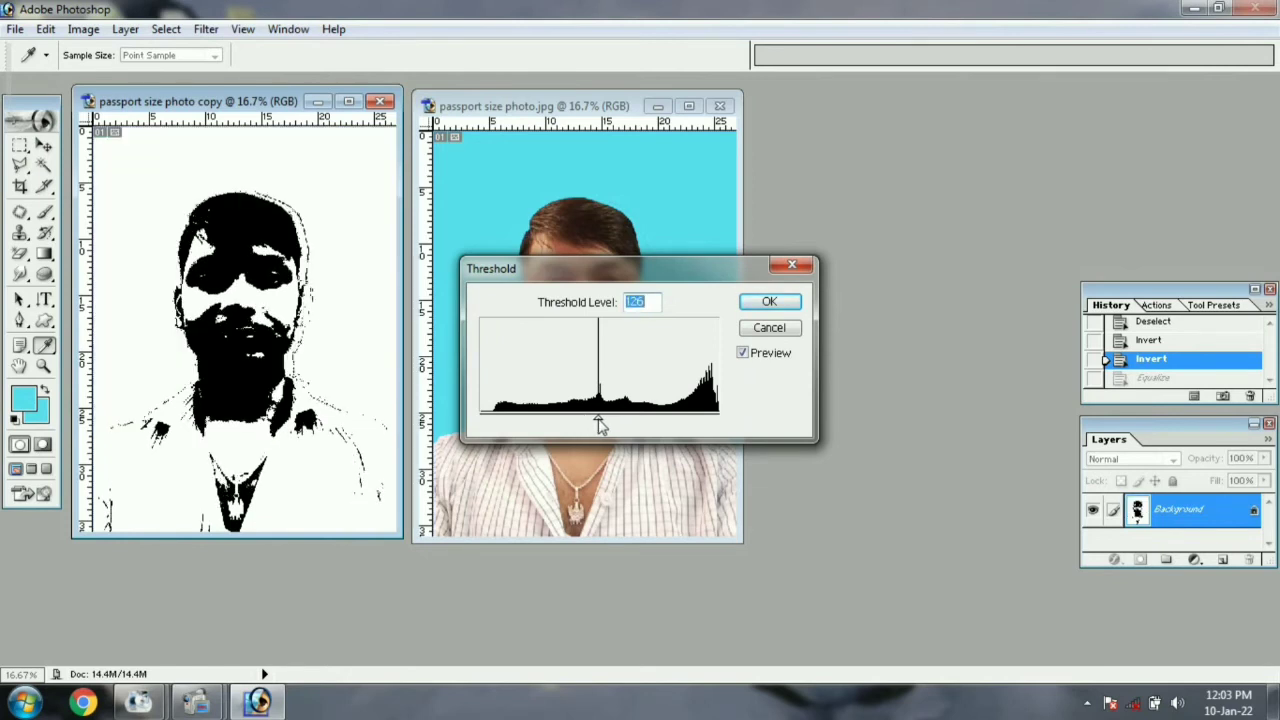
pyautogui.click(769, 301)
pyautogui.press('v')
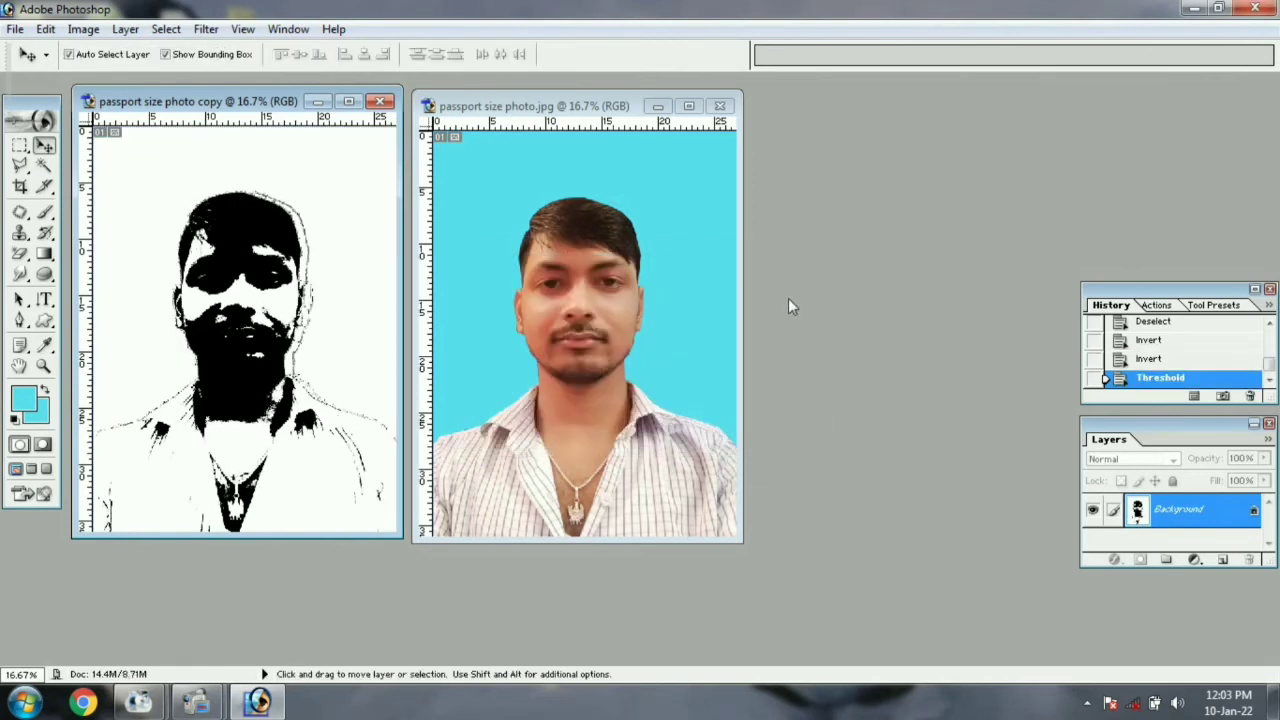
# Revert the photo copy to its last Invert state, removing the Threshold, and try Posterize on it with 2 and 10 levels
pyautogui.click(1146, 359)
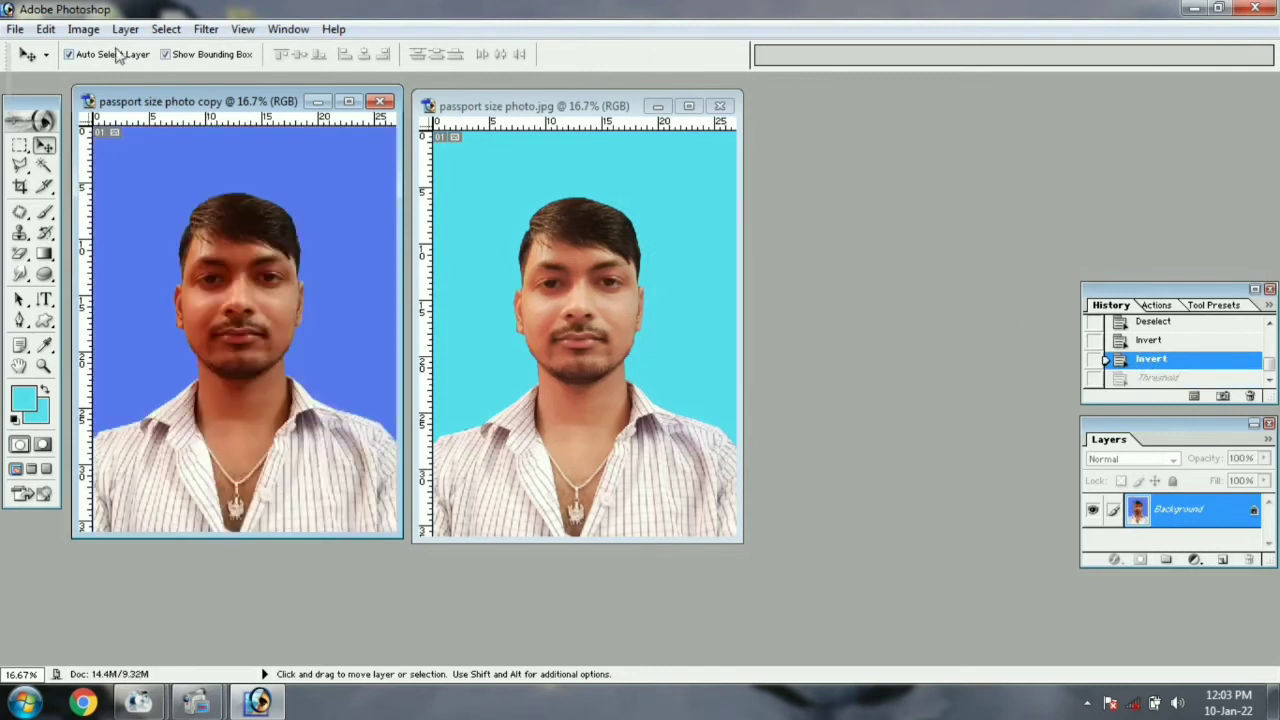
pyautogui.click(84, 29)
pyautogui.moveTo(140, 82)
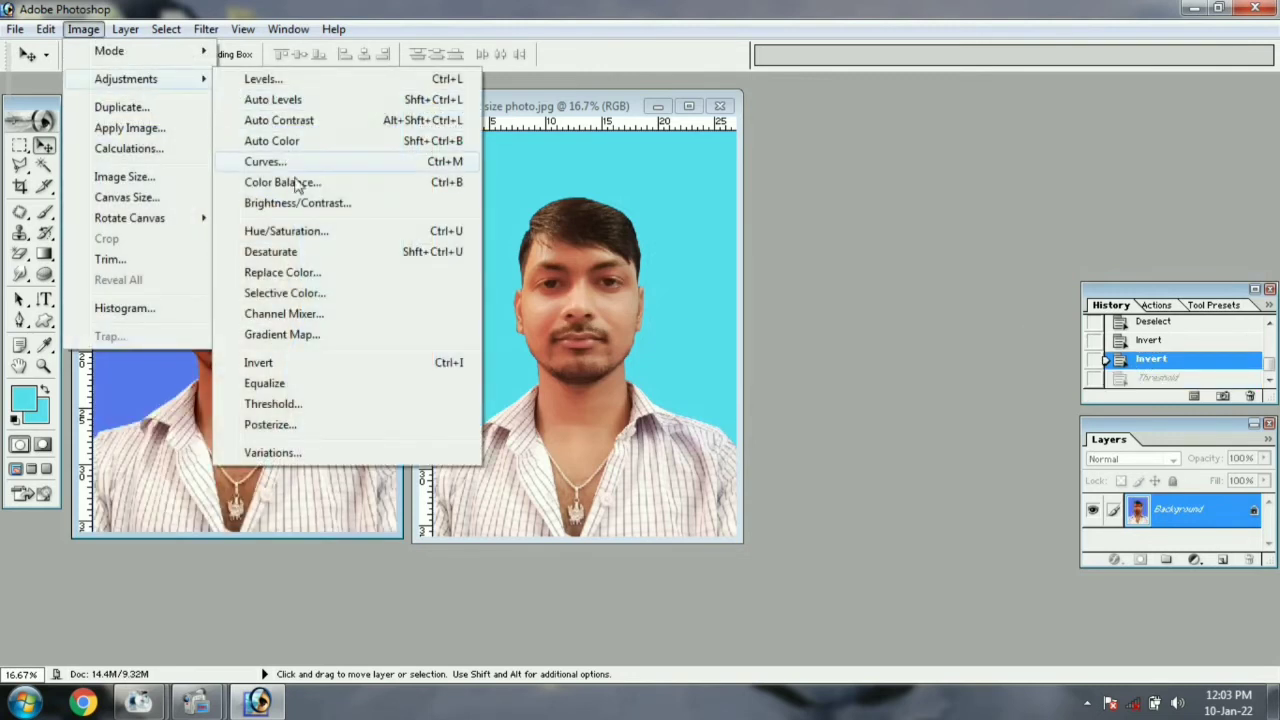
pyautogui.click(283, 426)
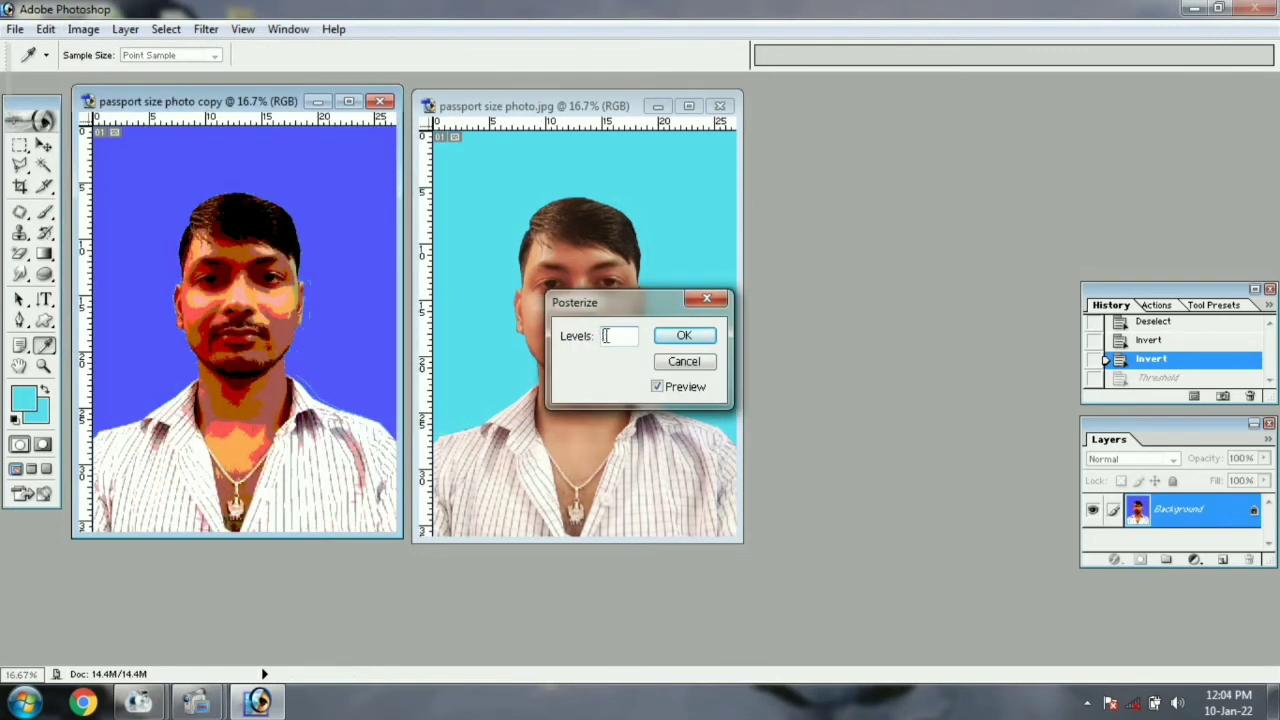
pyautogui.write('2')
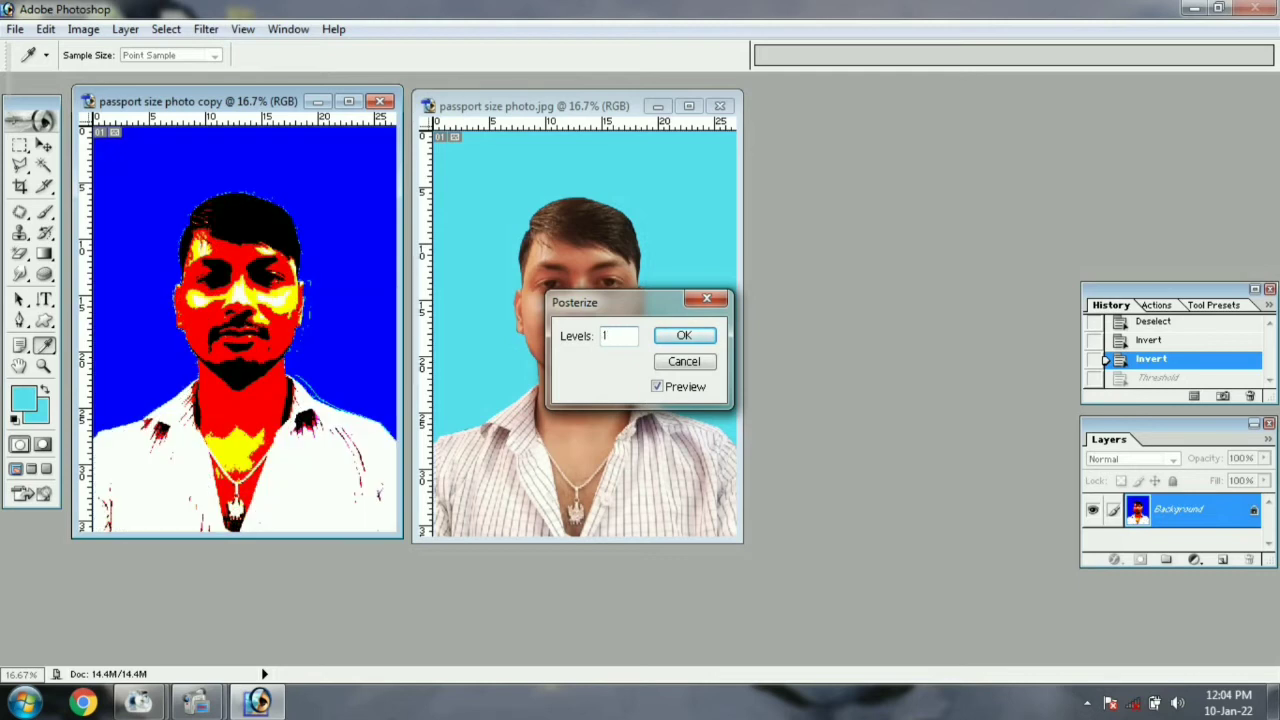
pyautogui.write('0')
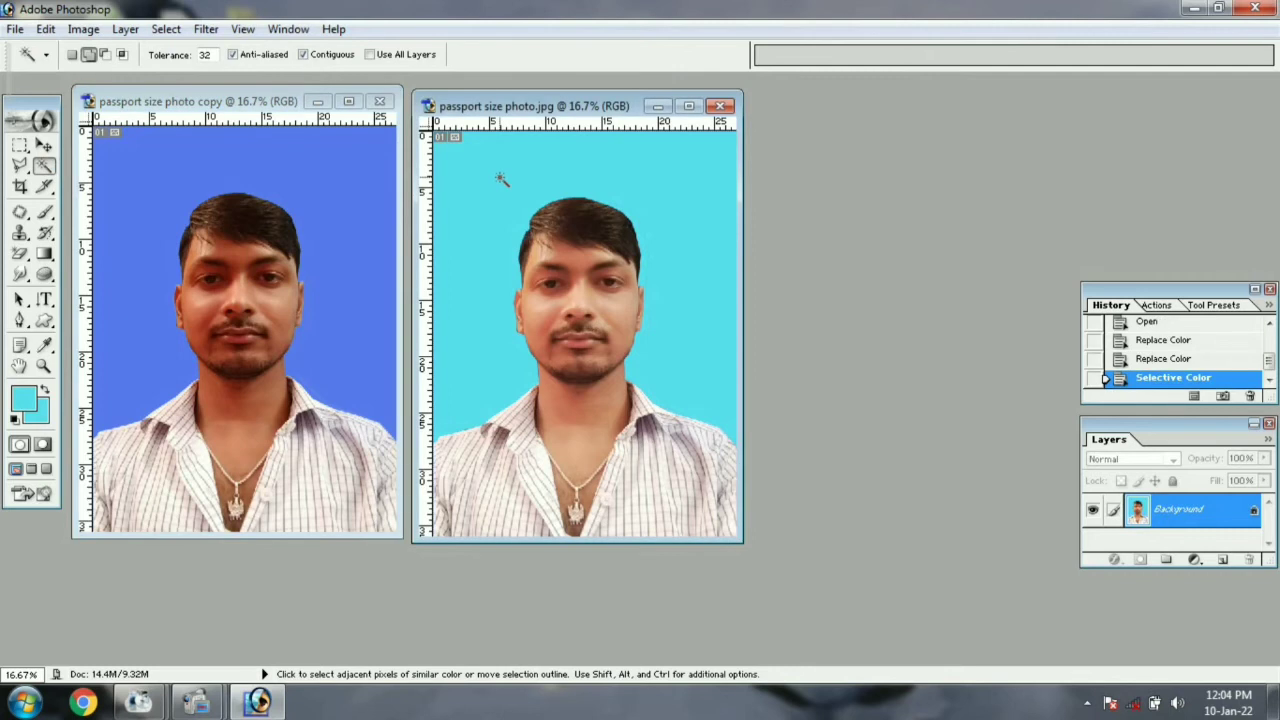
# Try the More Red midtones variation on the magic-wand-selected cyan background of the original photo and clear the selection
pyautogui.click(500, 180)
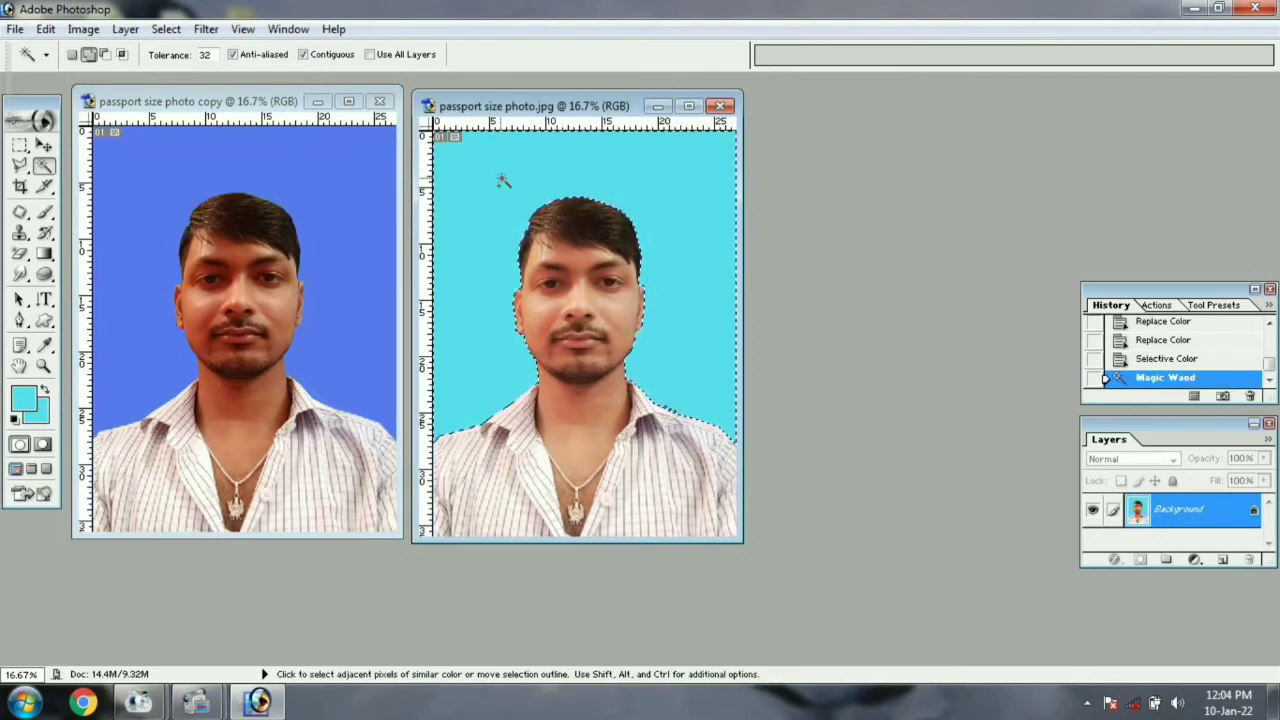
pyautogui.click(83, 29)
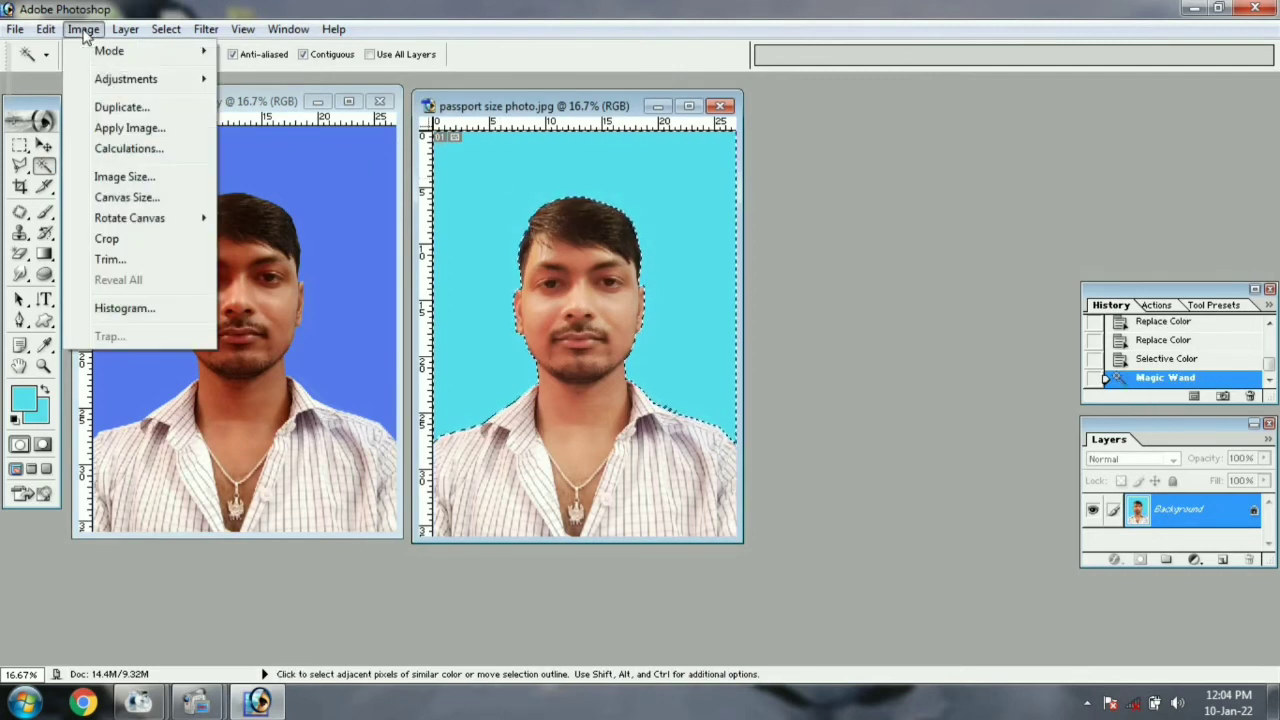
pyautogui.moveTo(120, 80)
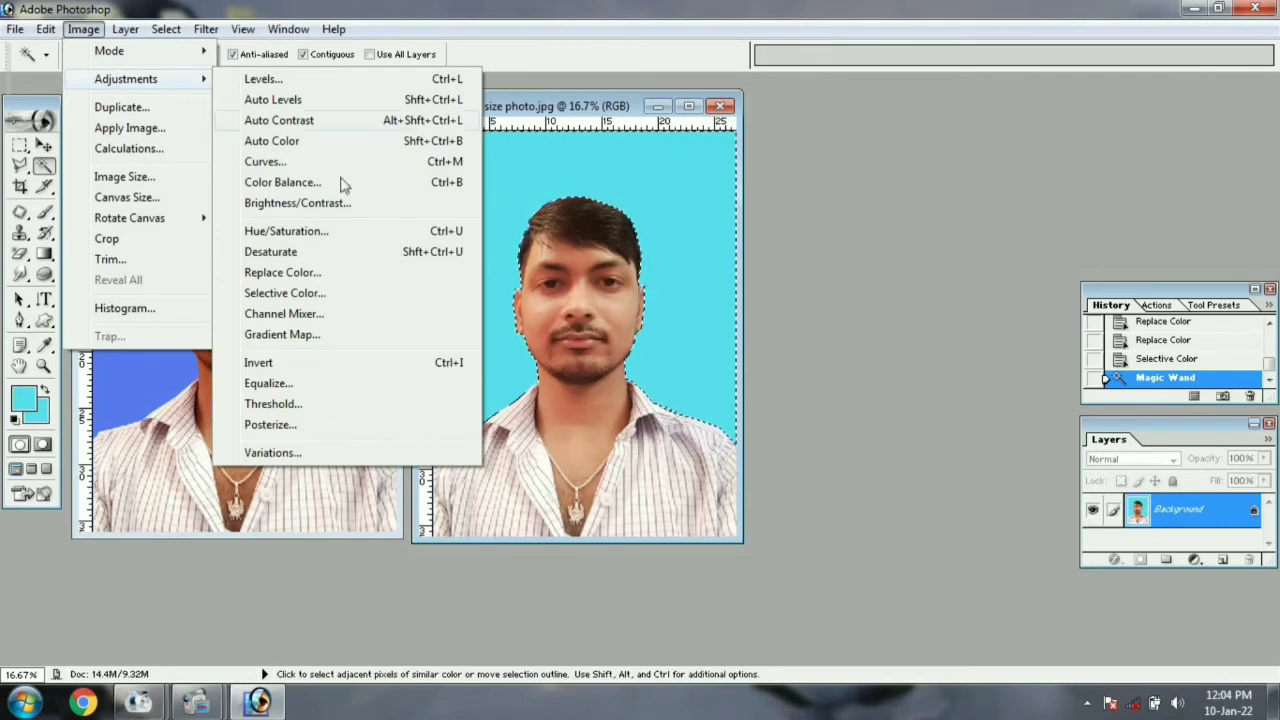
pyautogui.click(272, 452)
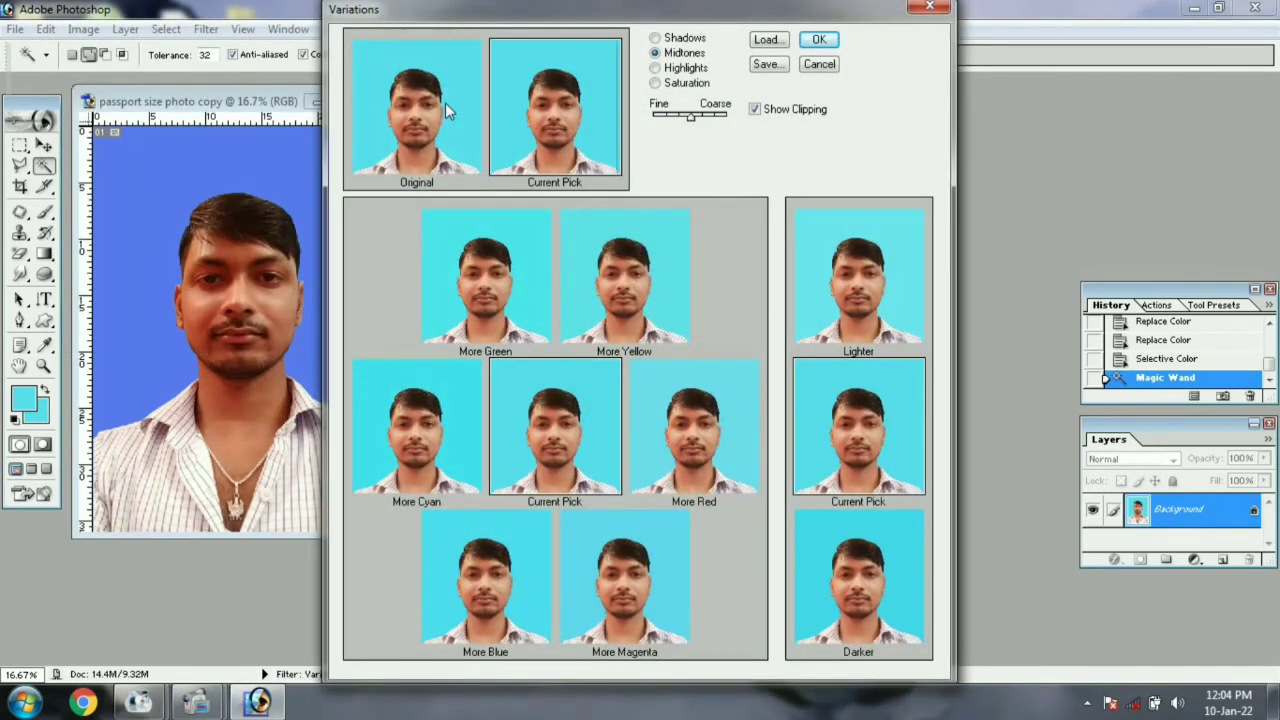
pyautogui.click(720, 456)
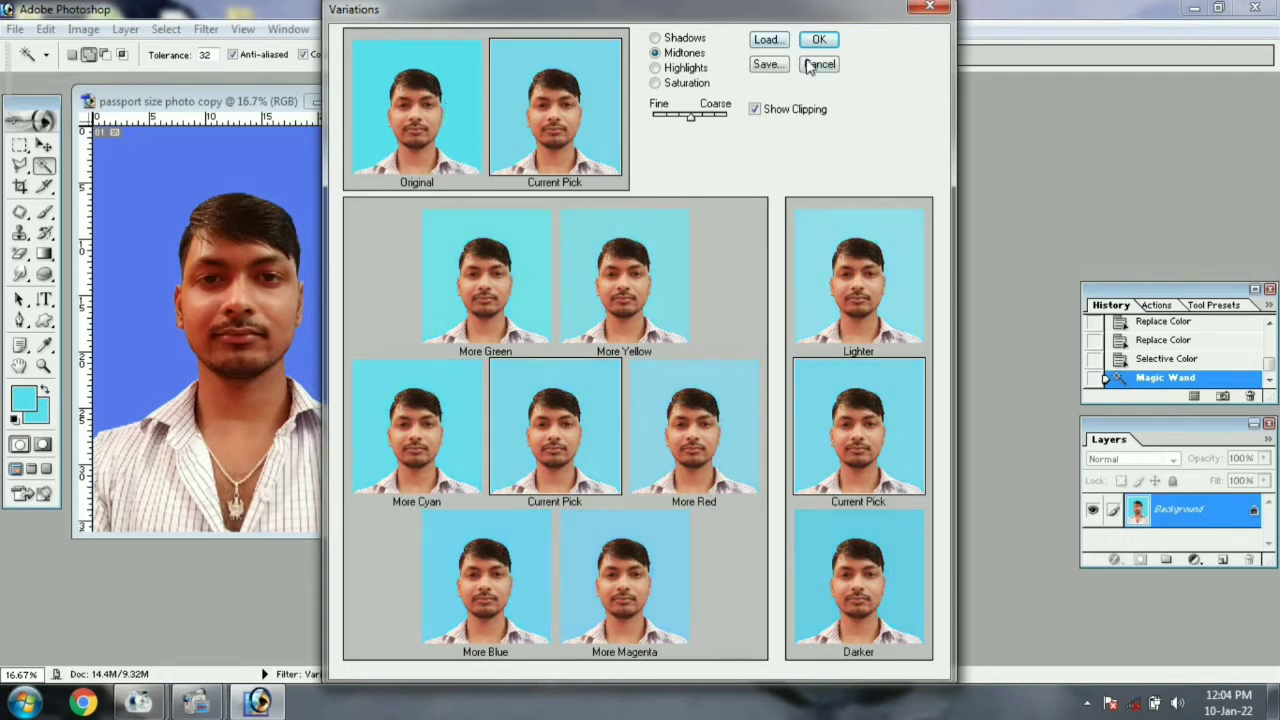
pyautogui.click(818, 40)
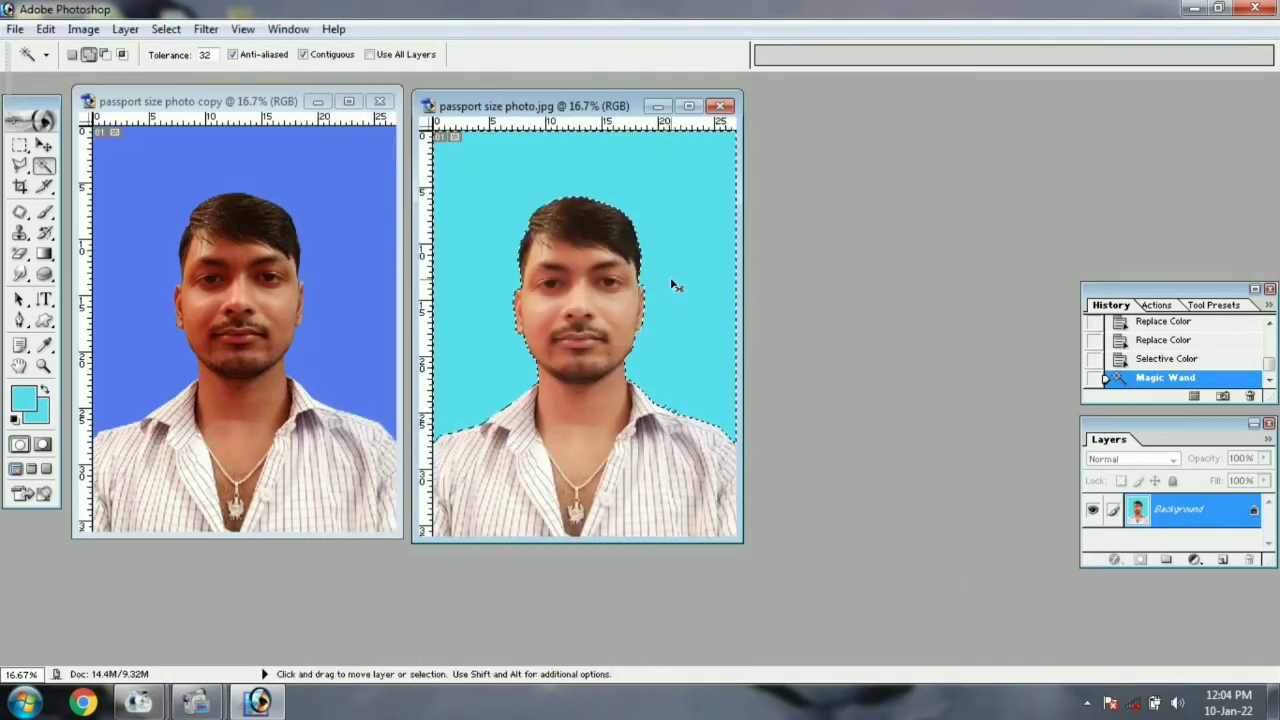
pyautogui.hotkey('ctrl', 'd')
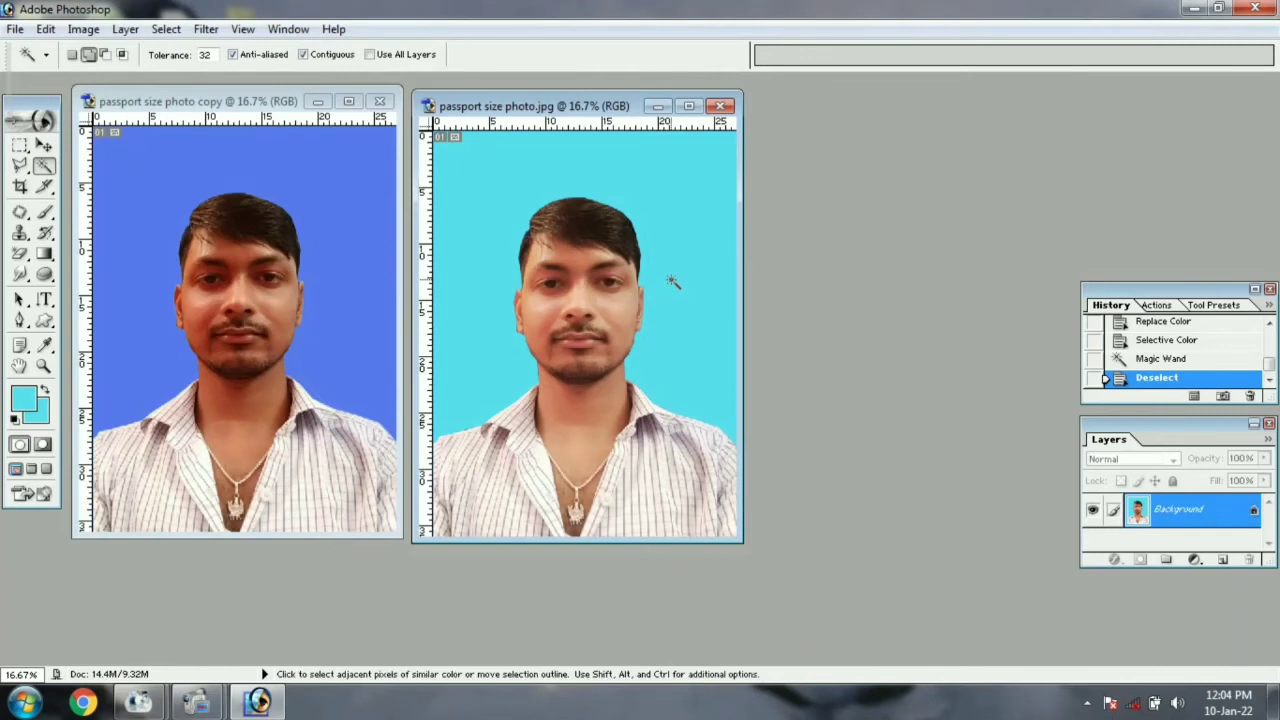
# Apply Variations with More Green midtones to the entire original photo and revert it to the Deselect state in its history
pyautogui.click(83, 29)
pyautogui.moveTo(118, 82)
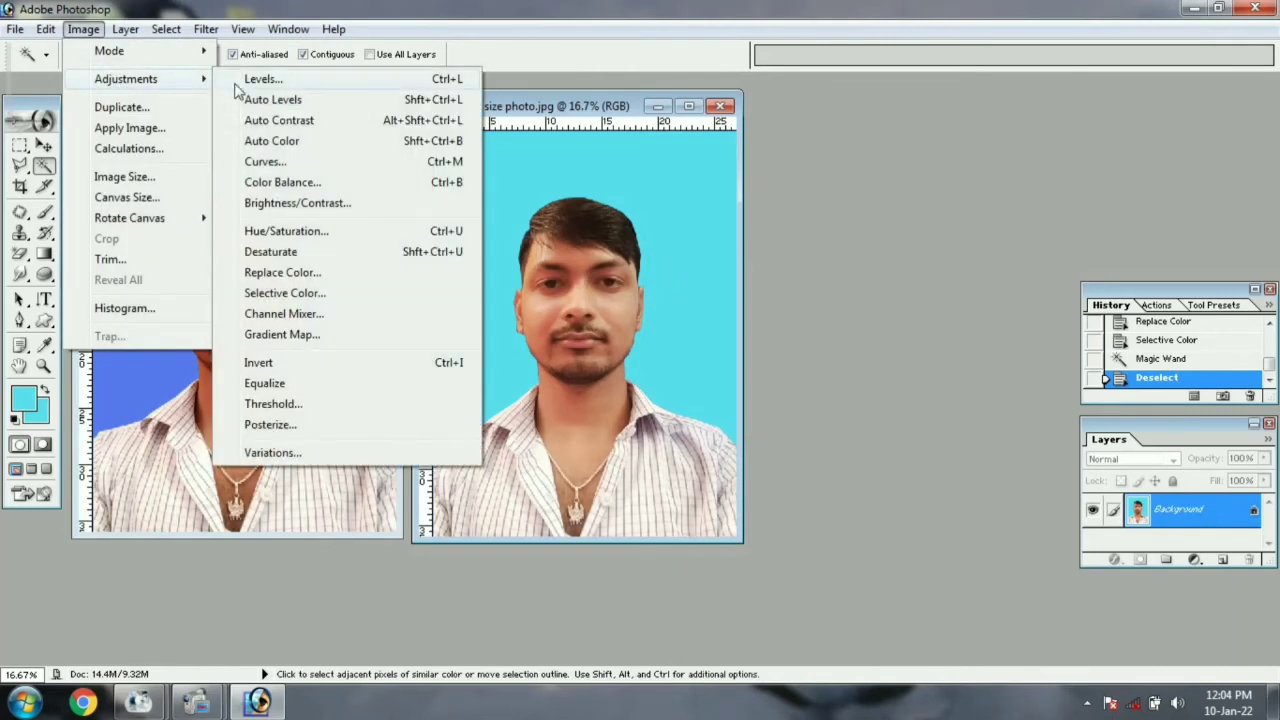
pyautogui.click(280, 452)
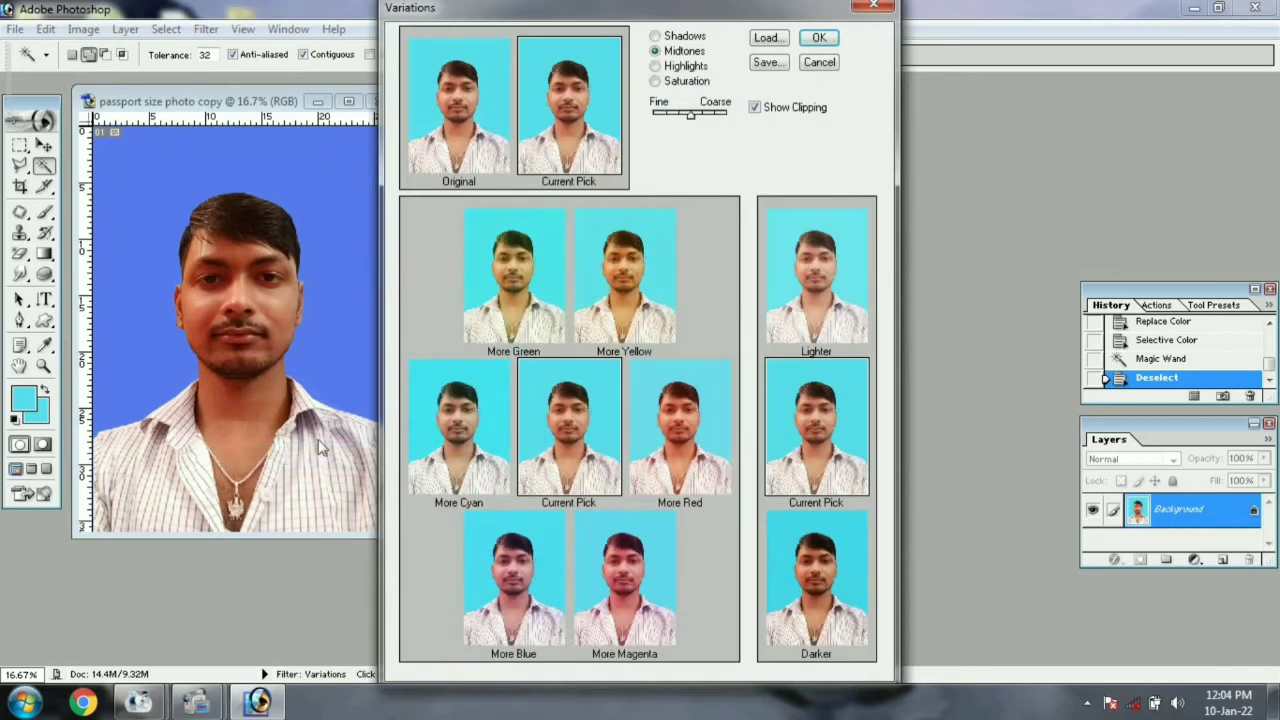
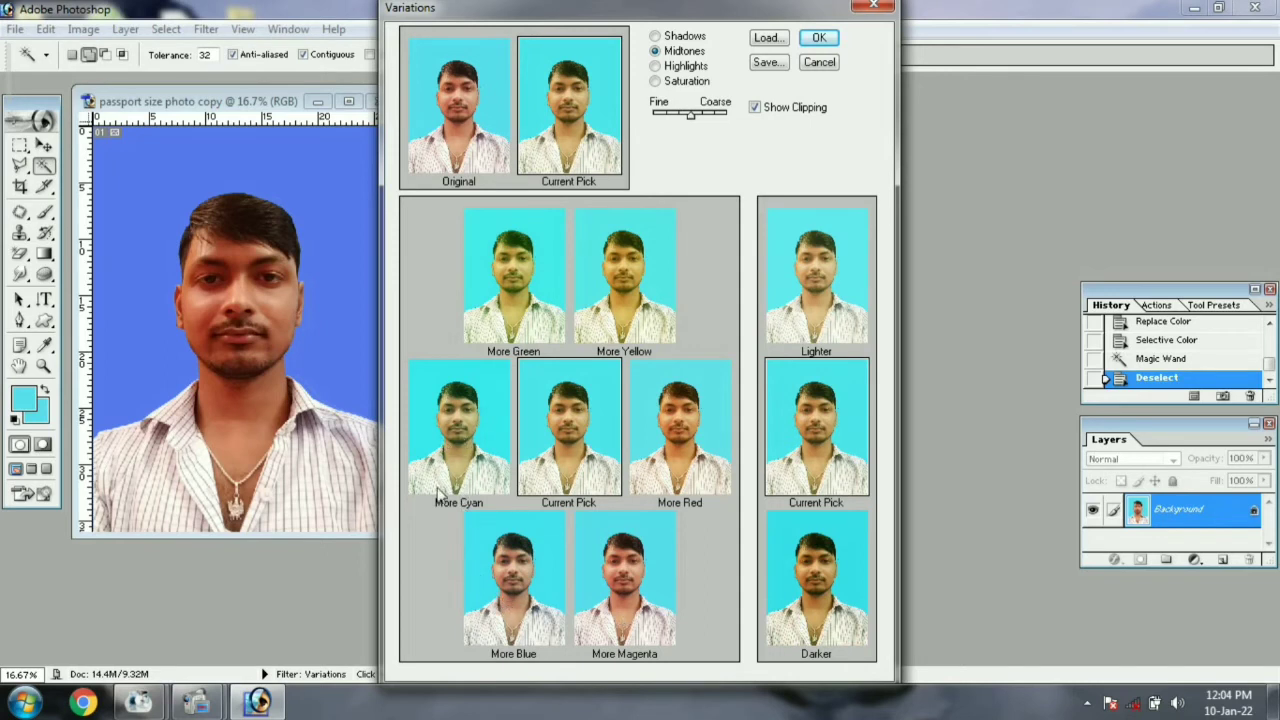
pyautogui.click(519, 298)
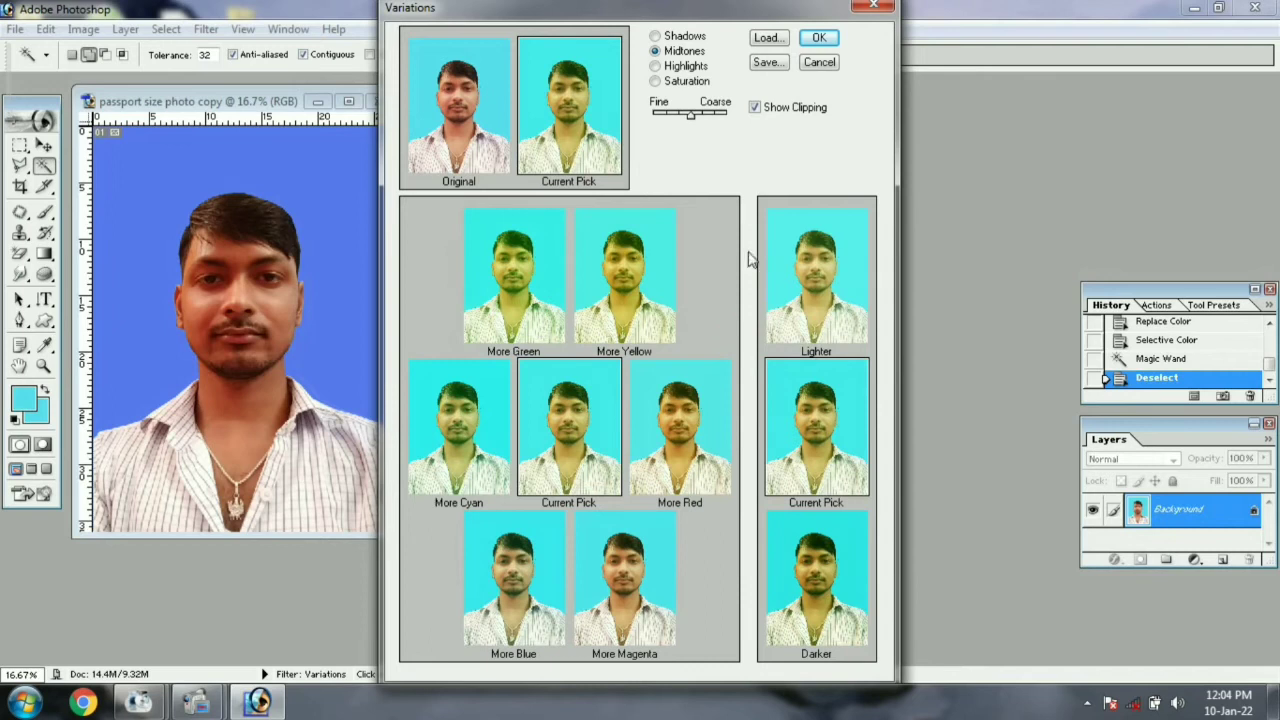
pyautogui.click(818, 37)
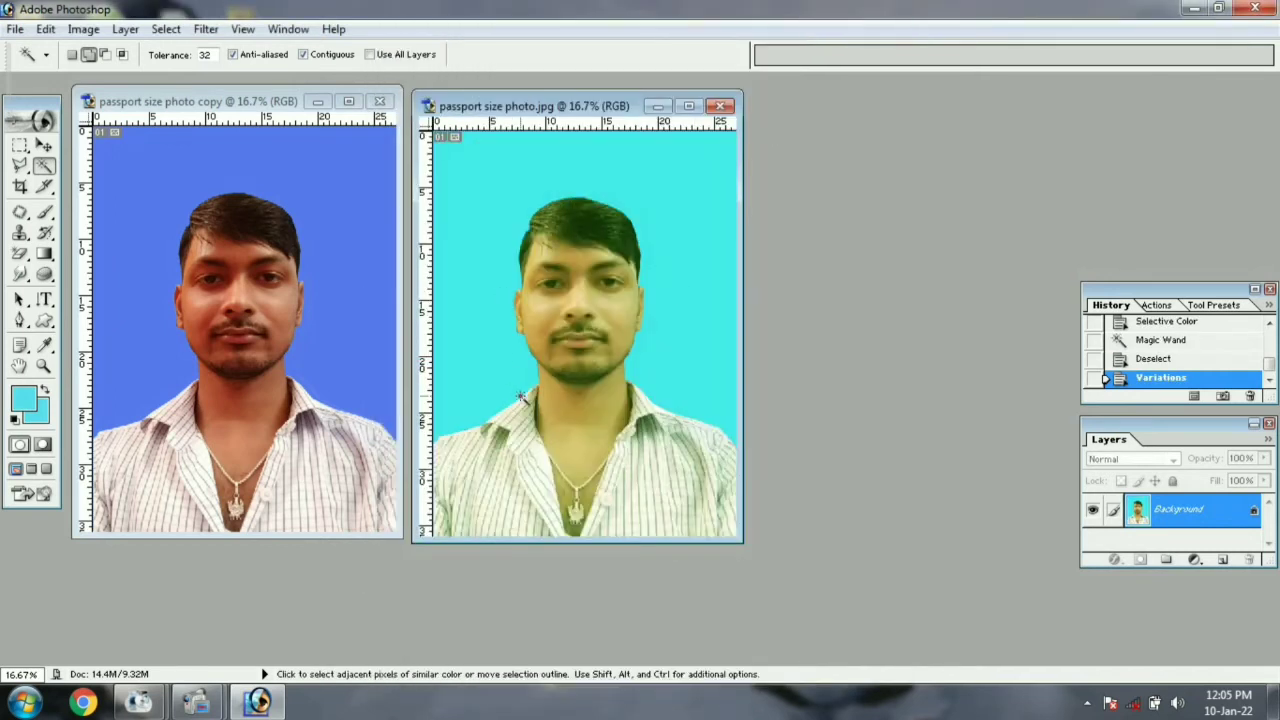
pyautogui.click(1150, 358)
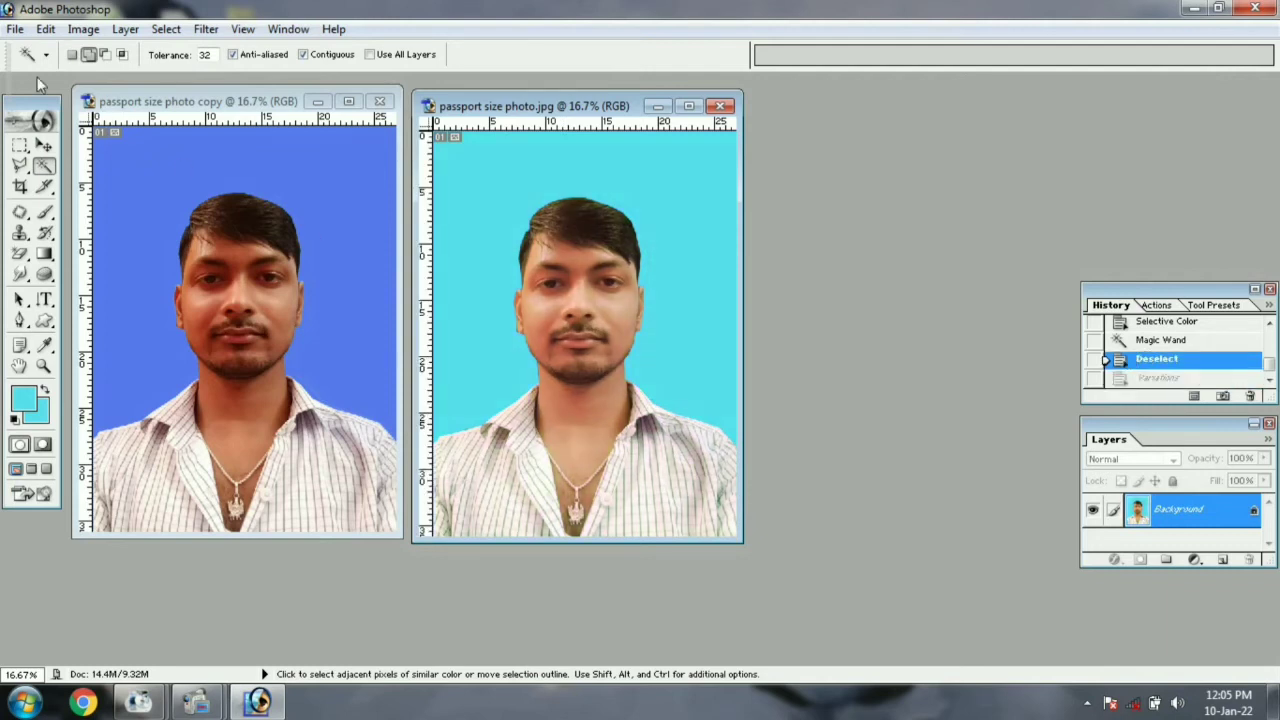
# Duplicate the original photo as "passport size photo copy 2" and place the duplicate's window beside the original
pyautogui.moveTo(100, 80)
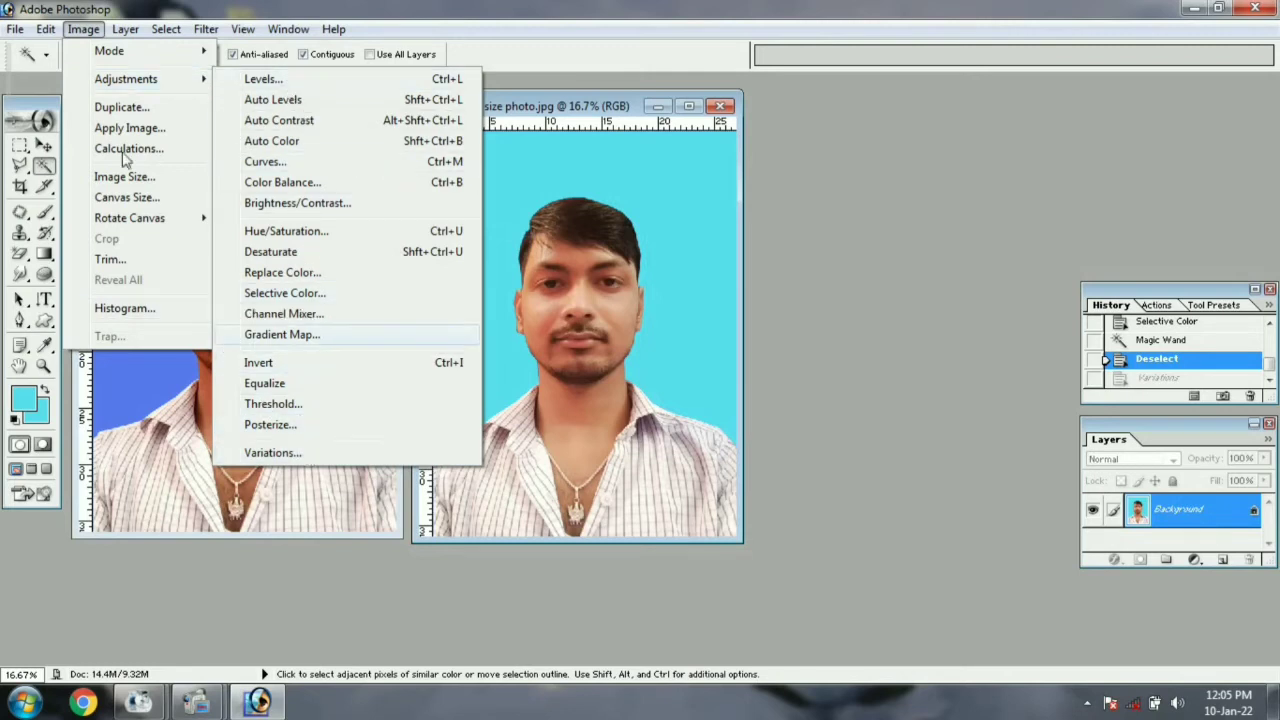
pyautogui.click(122, 107)
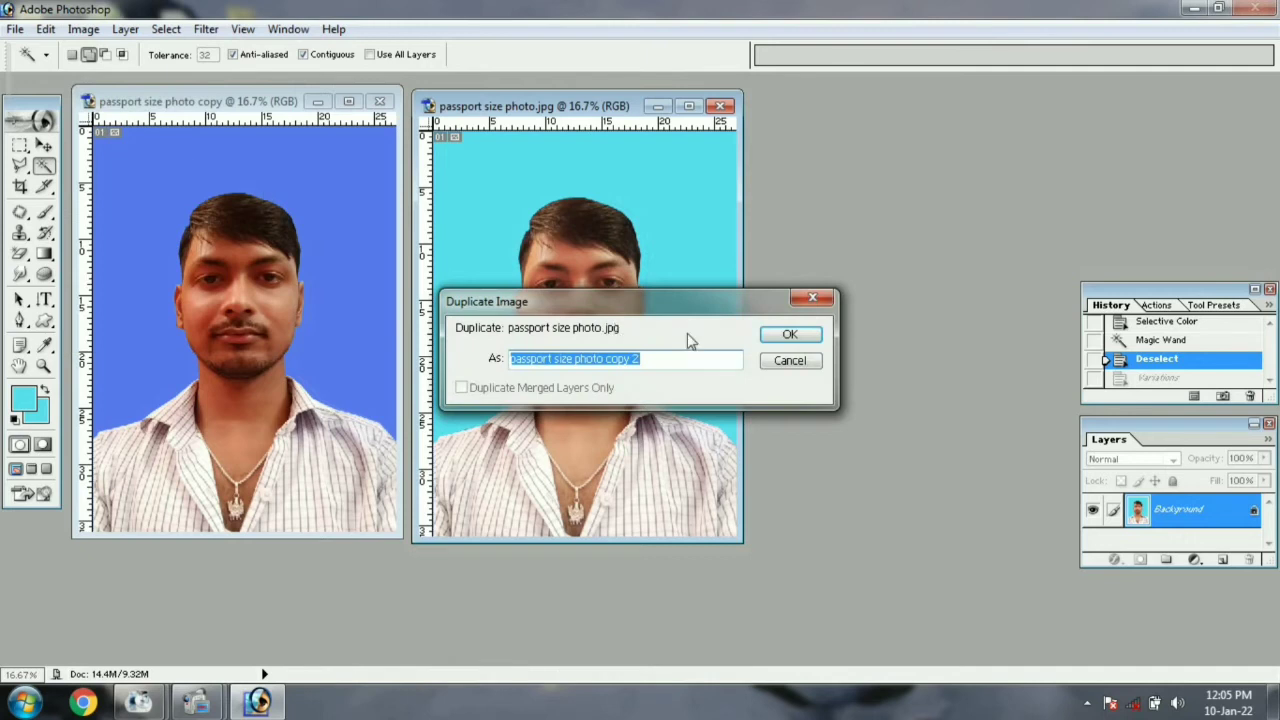
pyautogui.click(790, 336)
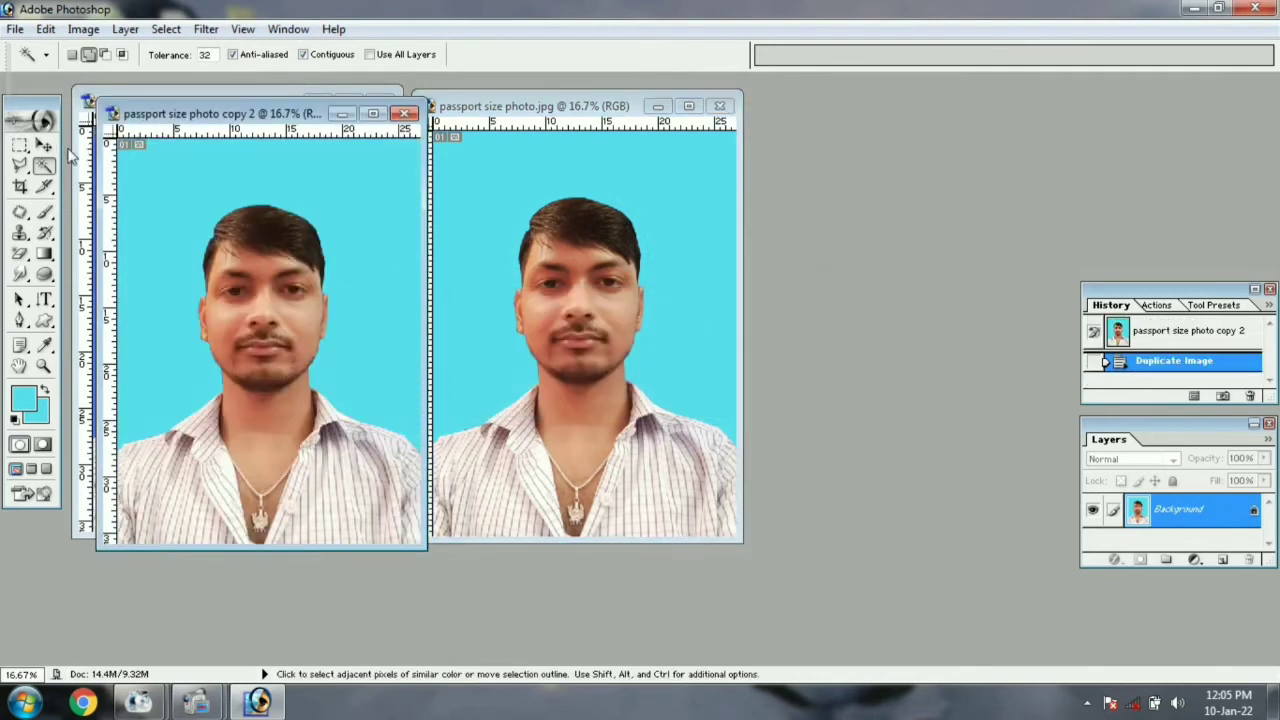
pyautogui.click(43, 146)
pyautogui.moveTo(220, 113); pyautogui.dragTo(873, 106)
# Try Apply Image on the second photo copy with its own RGB channel inverted and the blending set to Darken
pyautogui.click(83, 29)
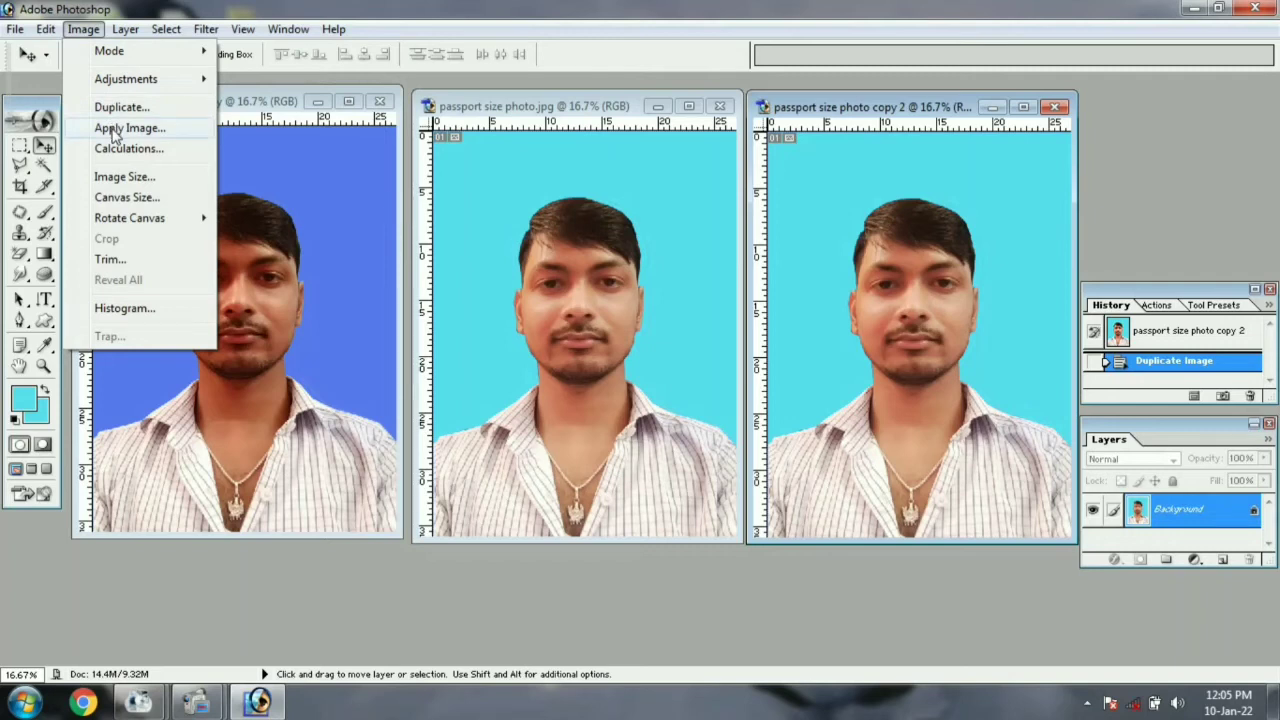
pyautogui.click(113, 128)
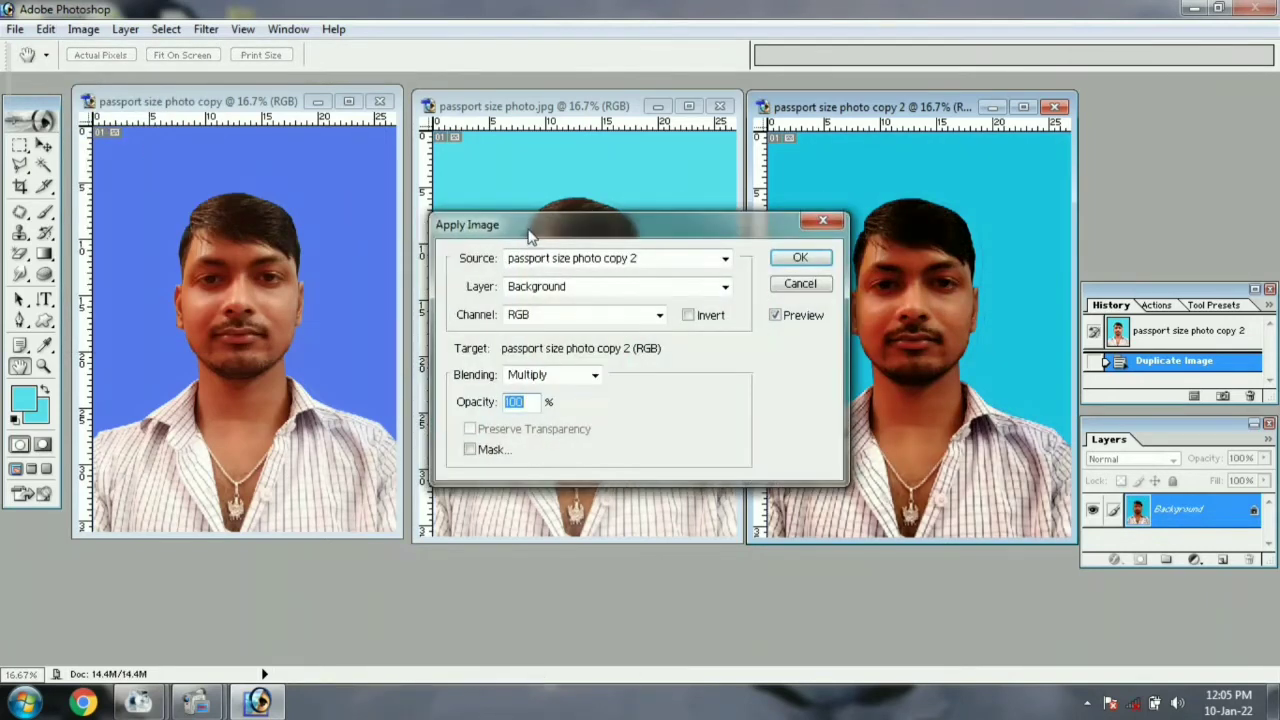
pyautogui.moveTo(522, 231); pyautogui.dragTo(202, 155)
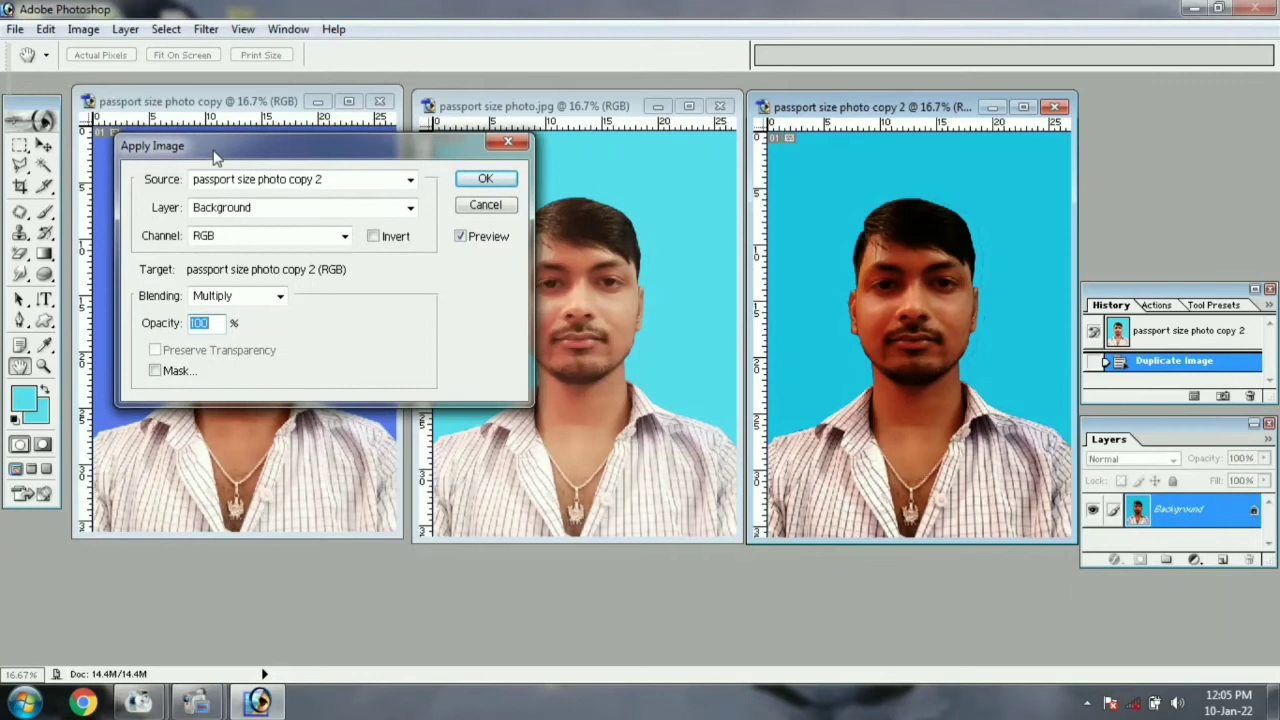
pyautogui.click(374, 237)
pyautogui.click(374, 237)
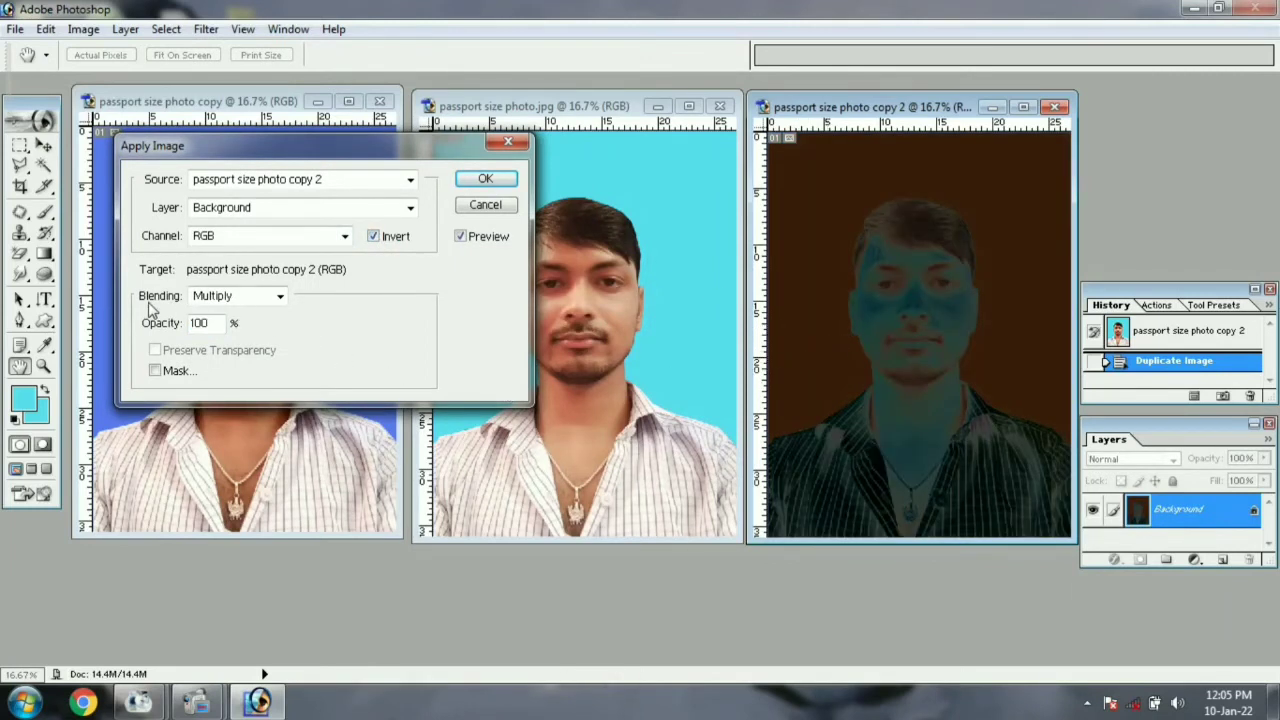
pyautogui.click(240, 303)
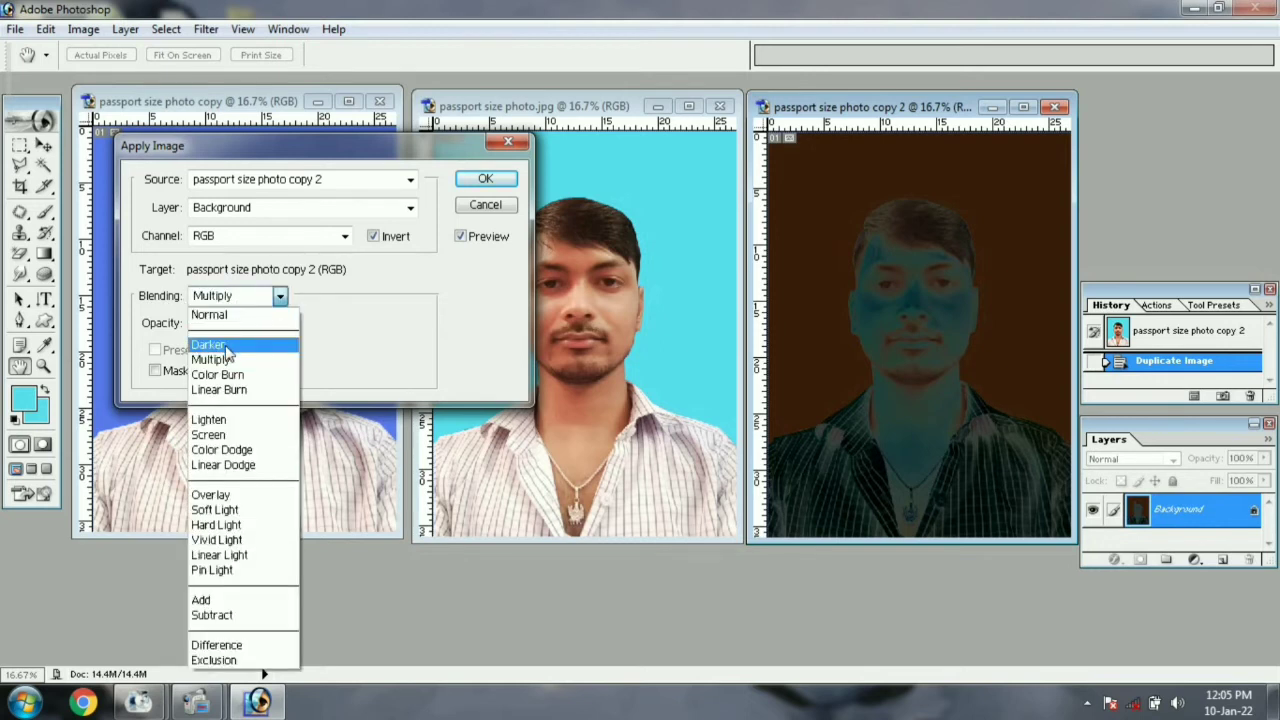
pyautogui.click(226, 347)
pyautogui.click(485, 205)
# Run Calculations on the second photo copy with both Red channels inverted and Normal blending at 100% opacity, outputting a new channel
pyautogui.click(83, 30)
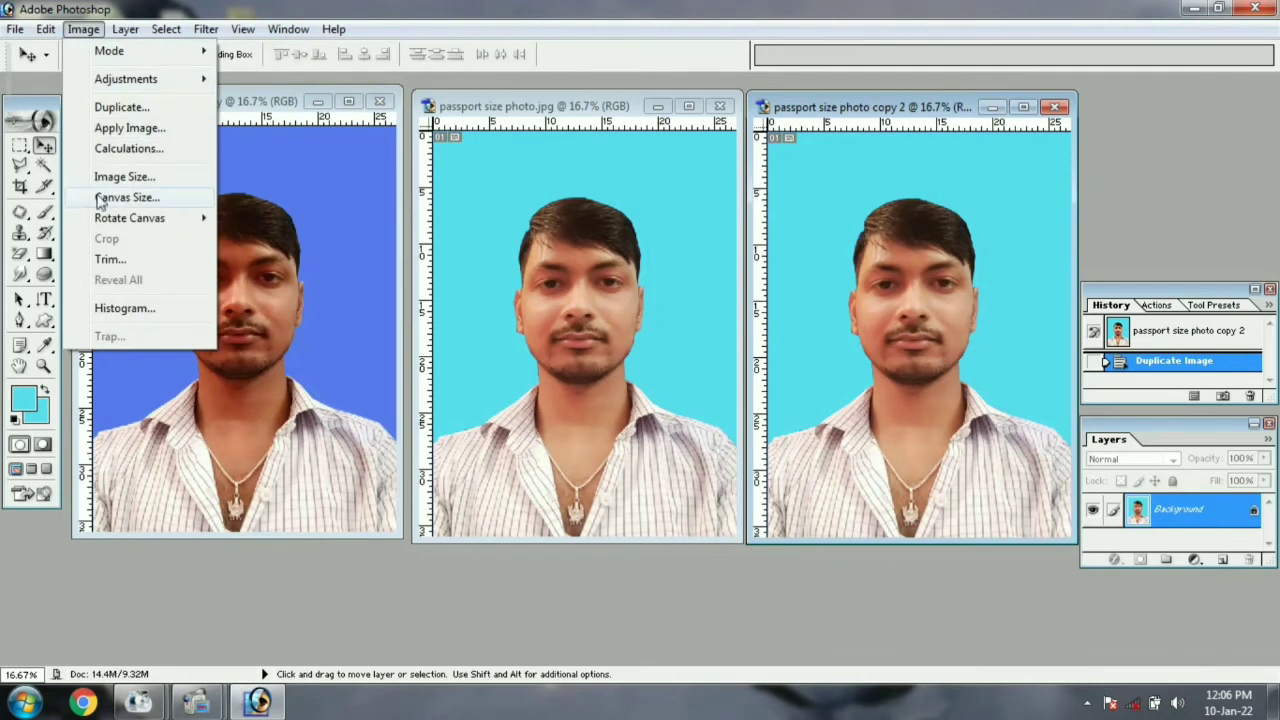
pyautogui.click(129, 149)
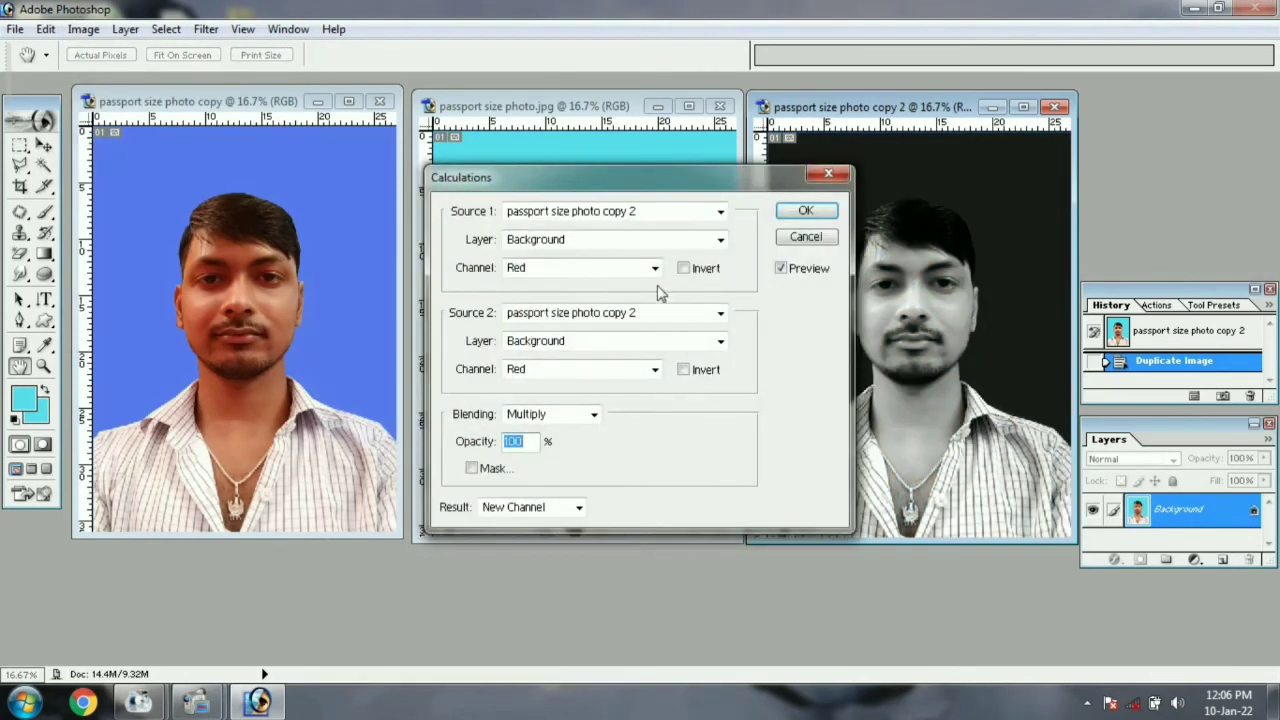
pyautogui.click(684, 370)
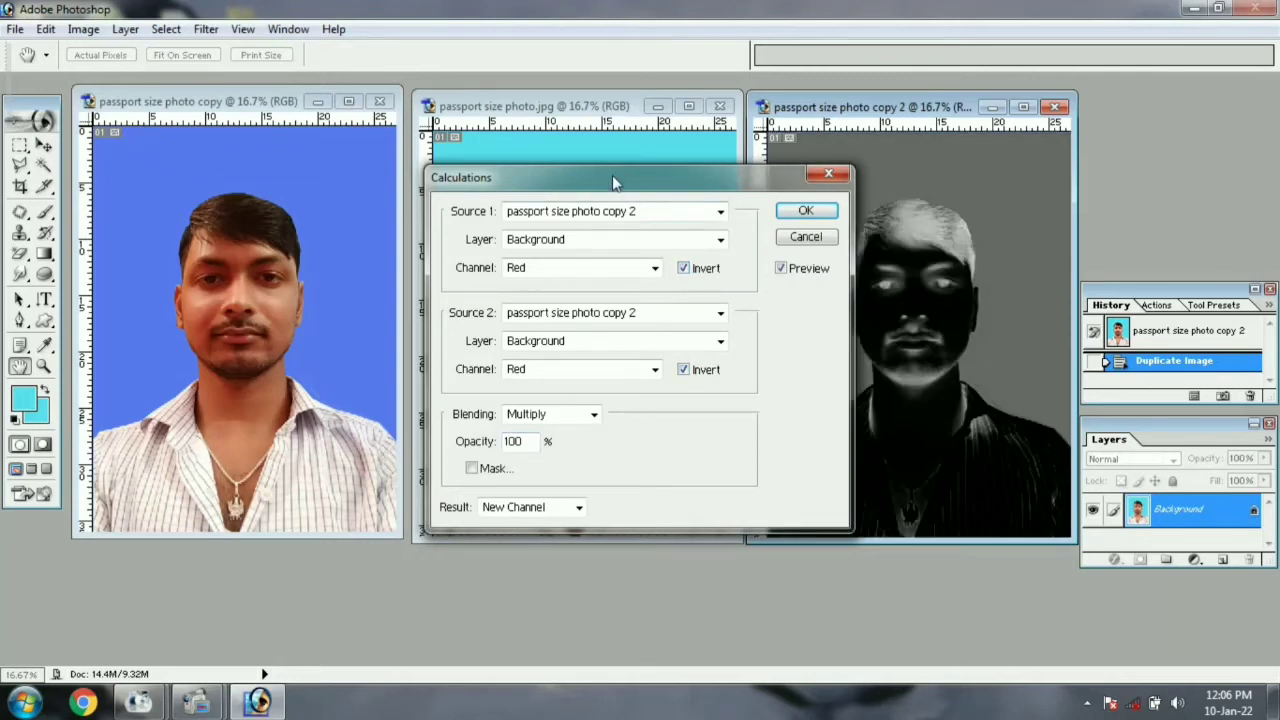
pyautogui.moveTo(615, 180); pyautogui.dragTo(343, 175)
pyautogui.click(322, 409)
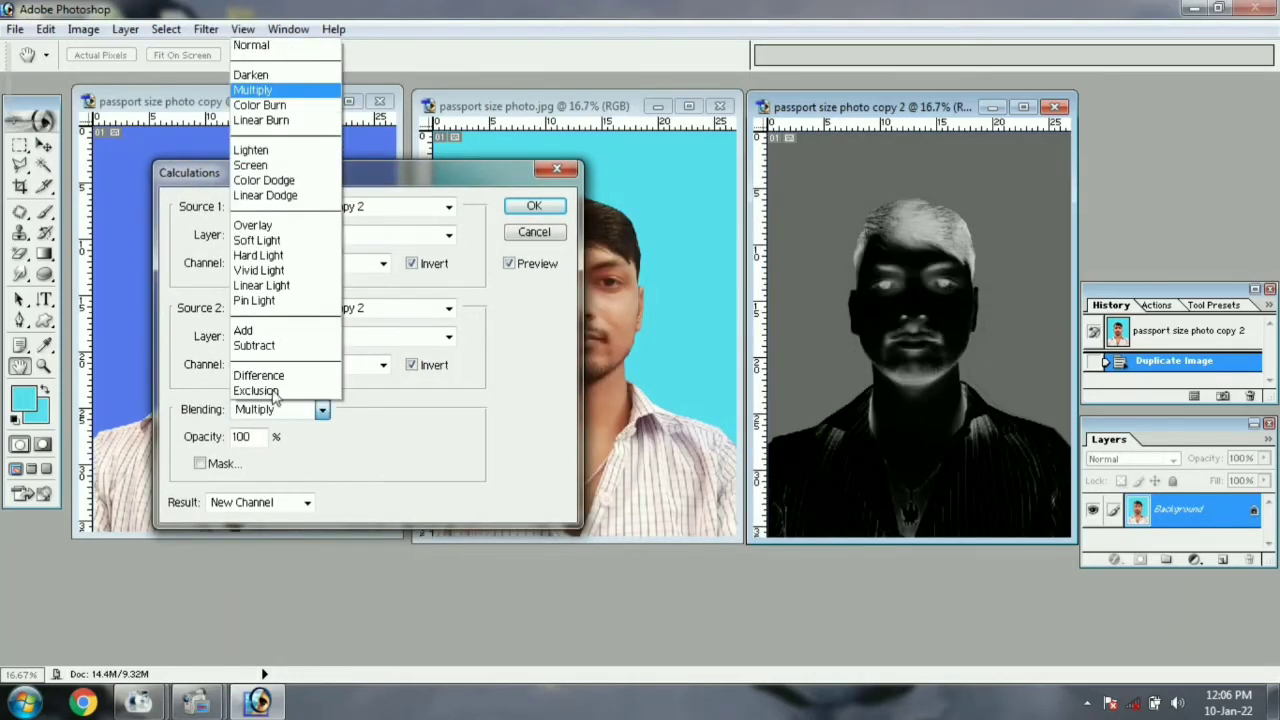
pyautogui.click(252, 45)
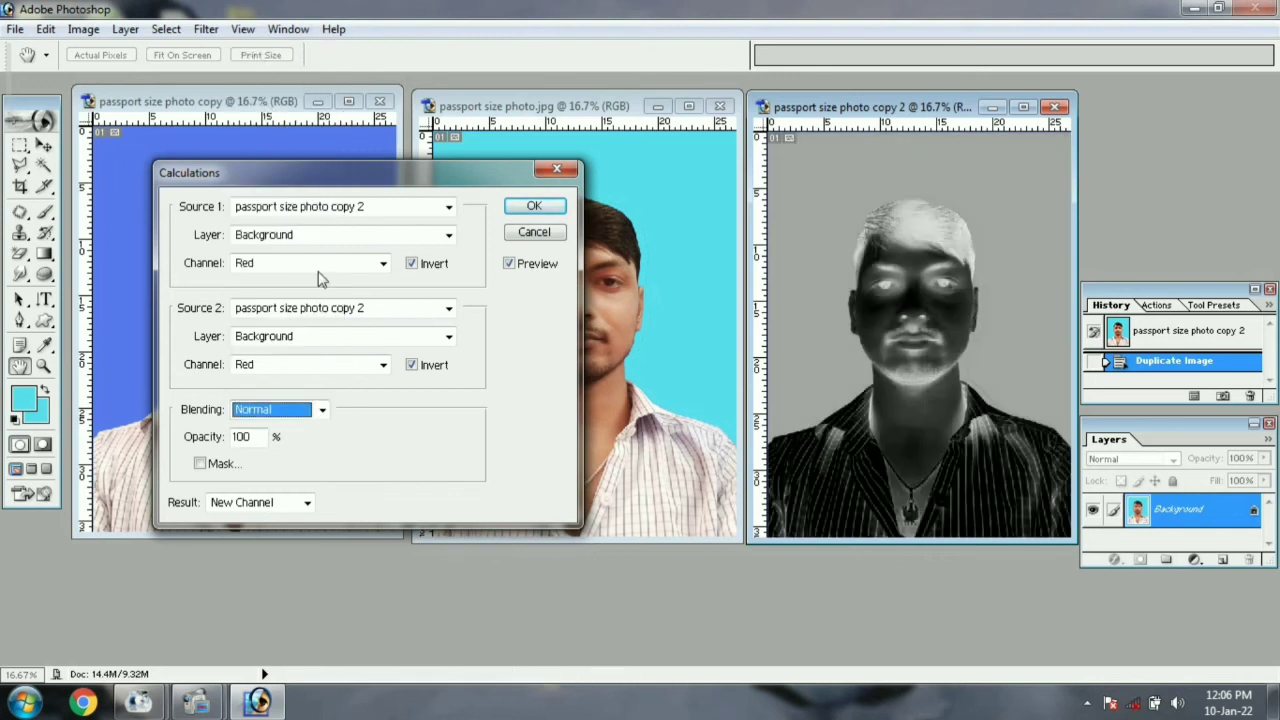
pyautogui.click(535, 207)
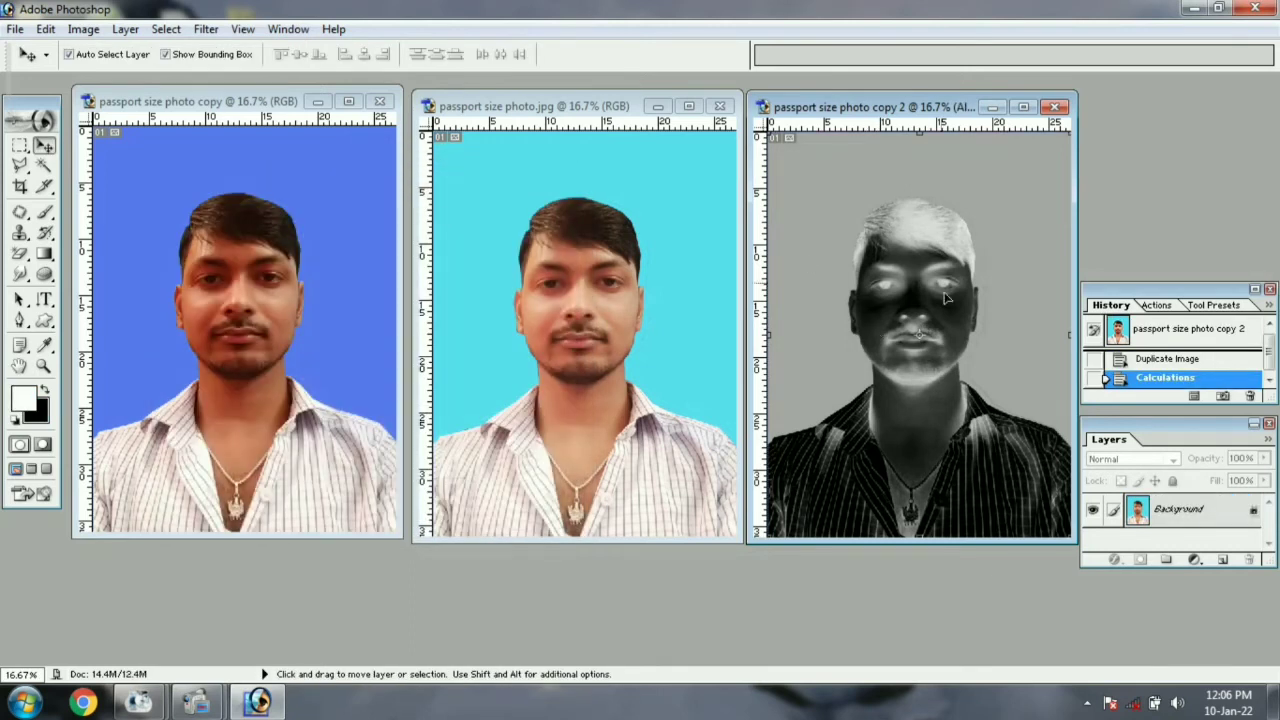
# Invert the calculated channel of the second photo copy and switch back to the original photo's window
pyautogui.click(95, 33)
pyautogui.moveTo(108, 80)
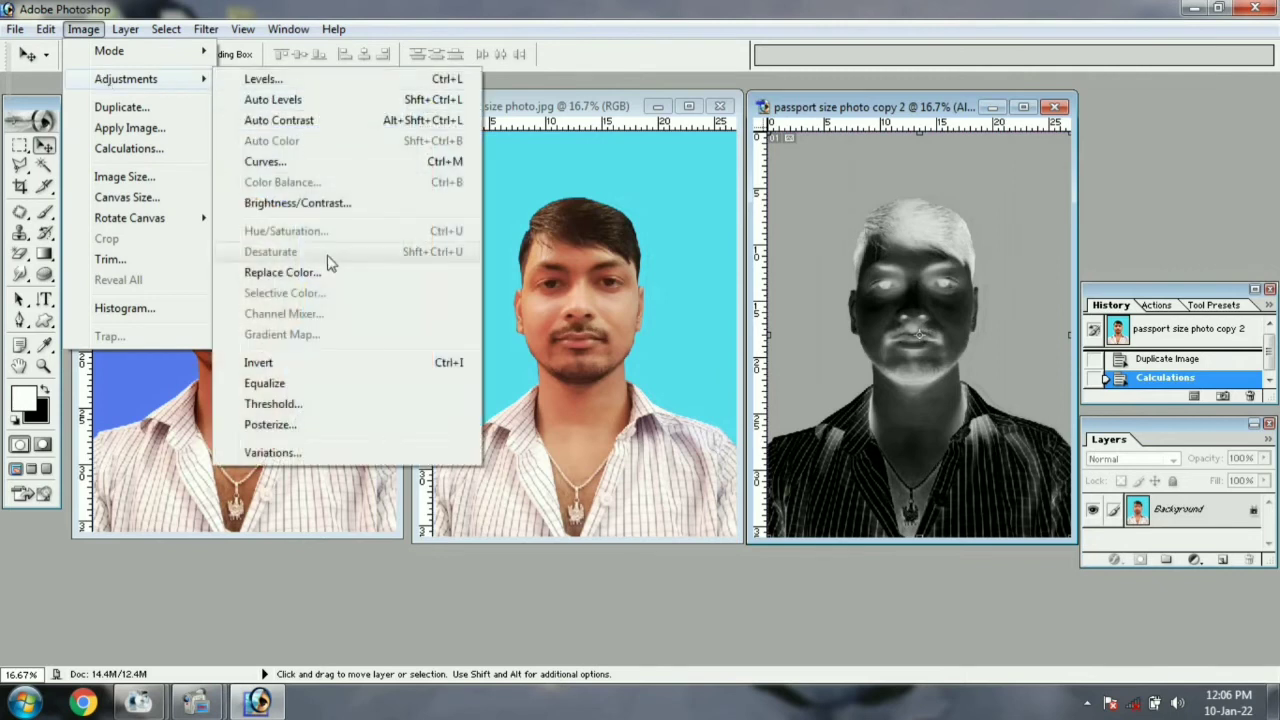
pyautogui.click(297, 366)
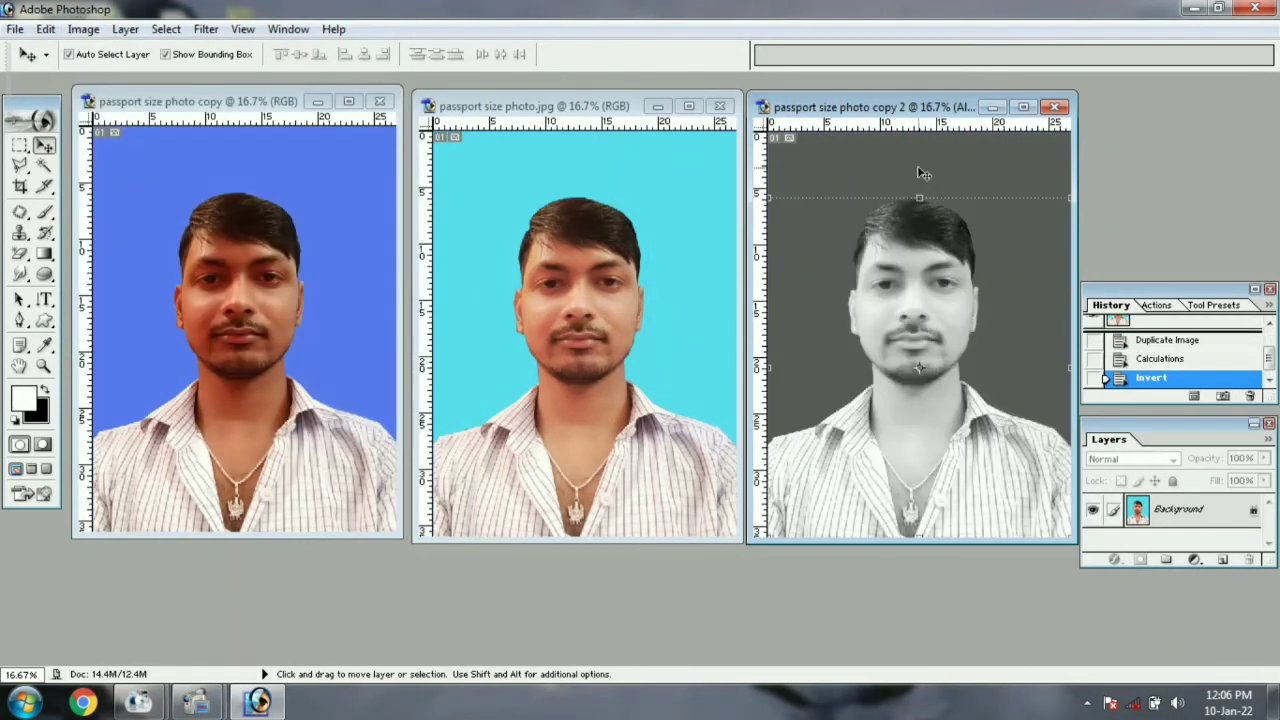
pyautogui.click(671, 286)
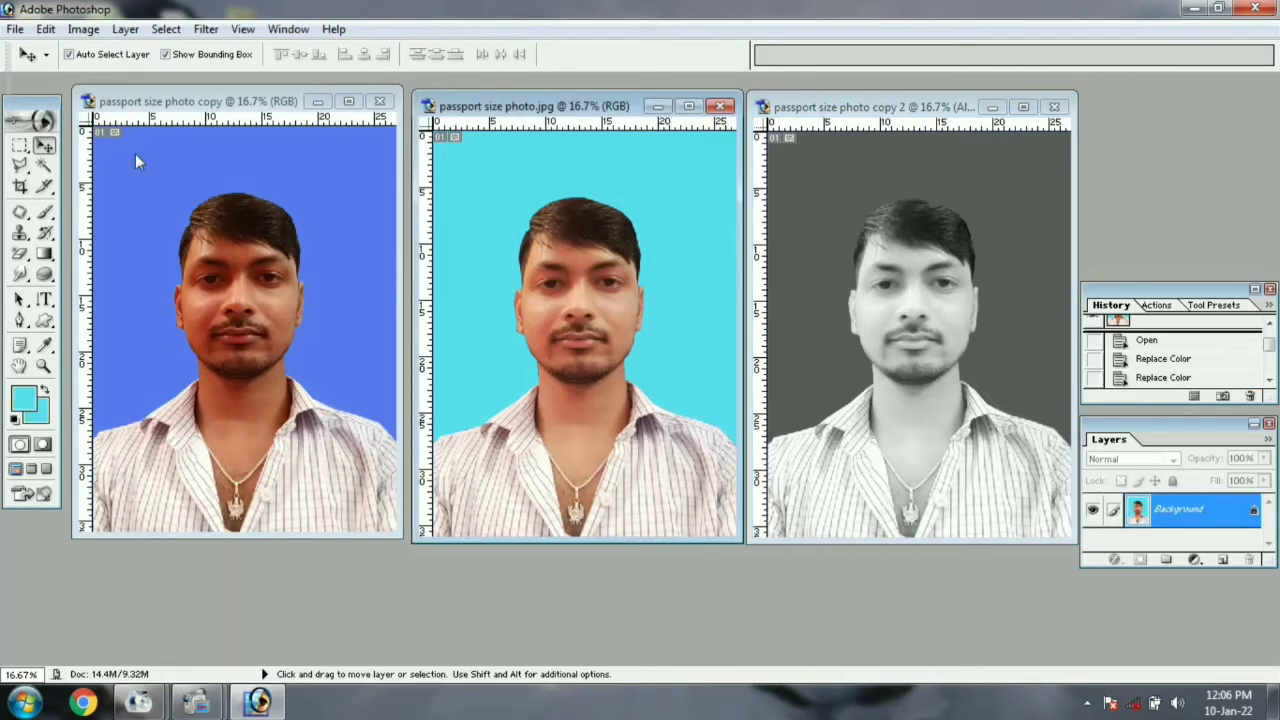
# Resize the original passport photo to a document width of 40 inches with proportions constrained
pyautogui.click(84, 32)
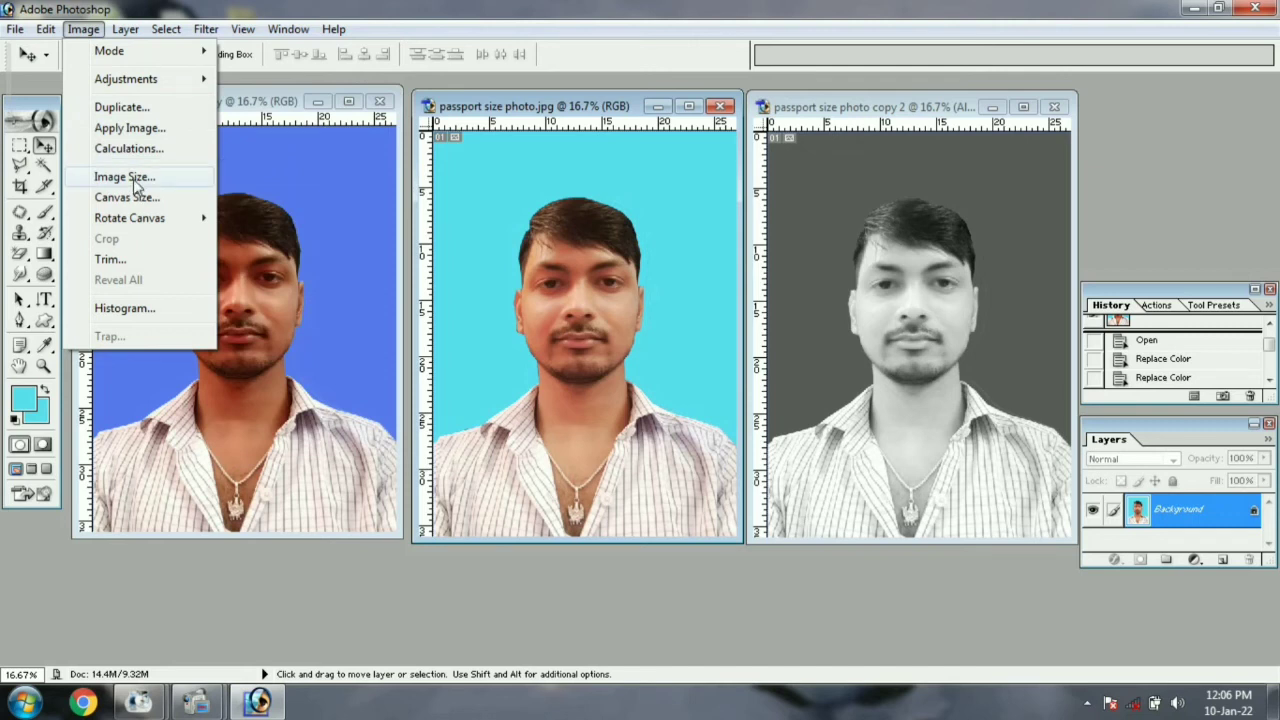
pyautogui.click(125, 177)
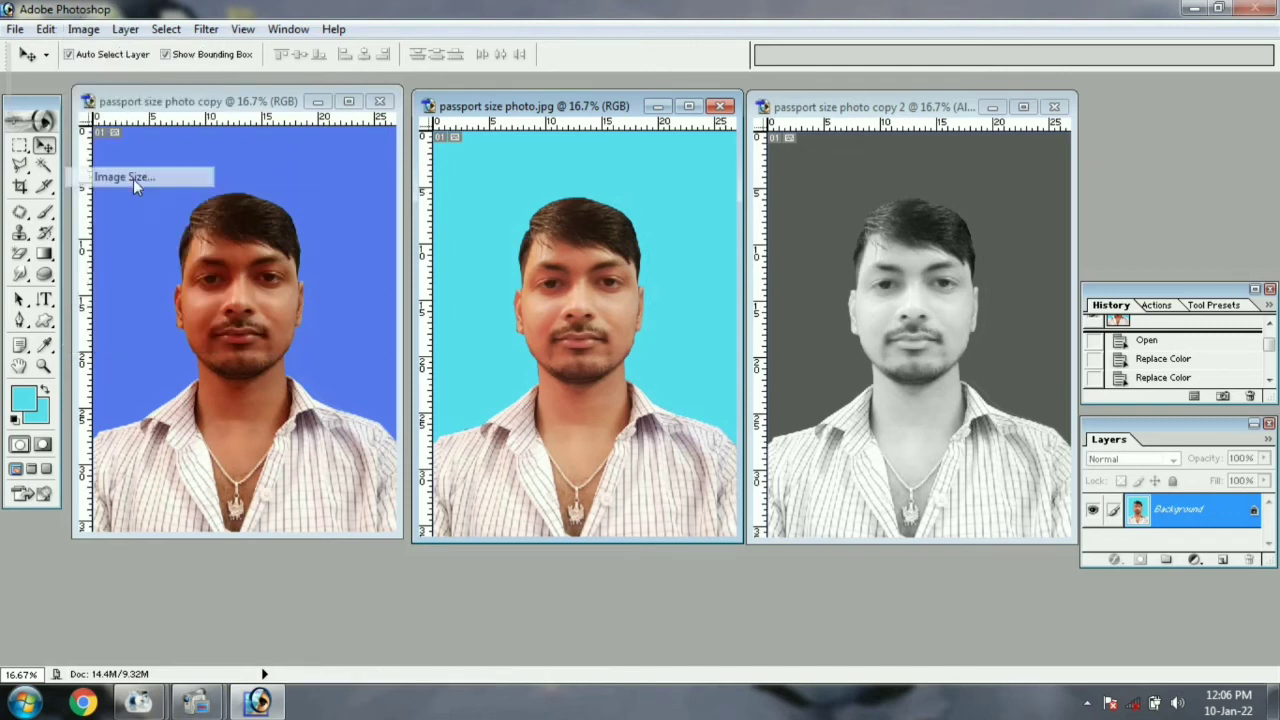
pyautogui.moveTo(576, 224); pyautogui.dragTo(825, 167)
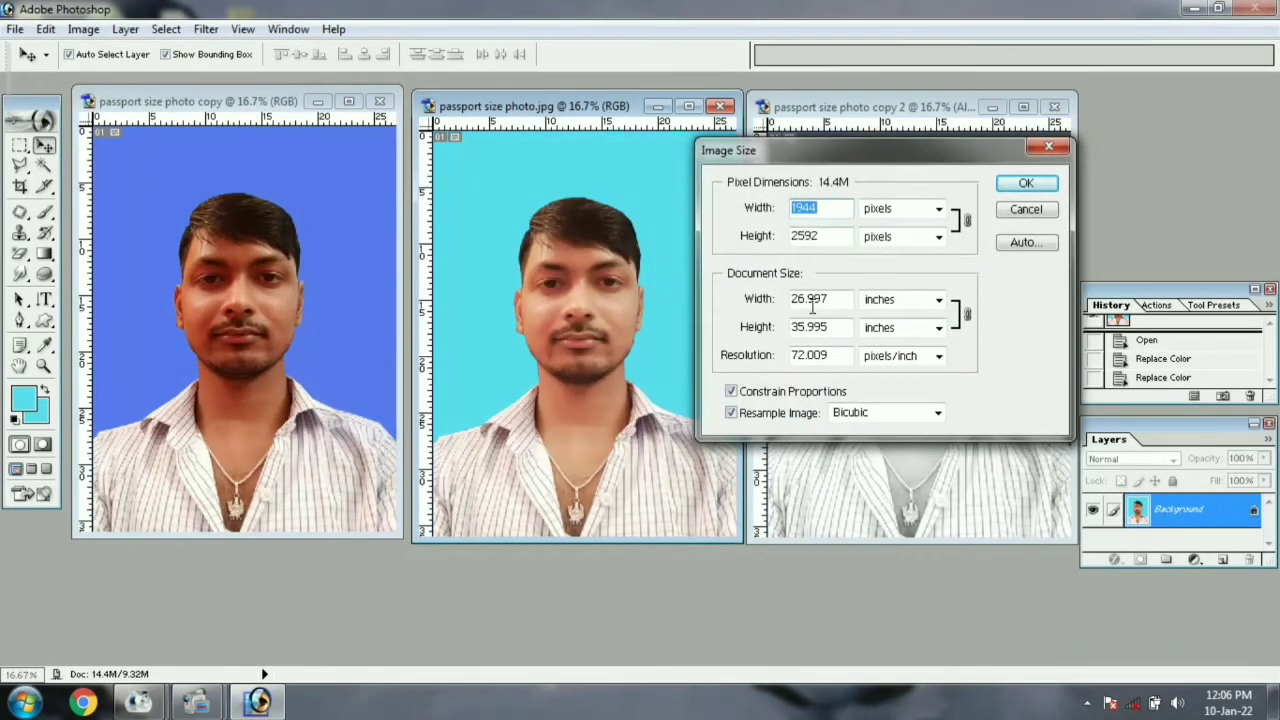
pyautogui.moveTo(830, 299); pyautogui.dragTo(785, 305)
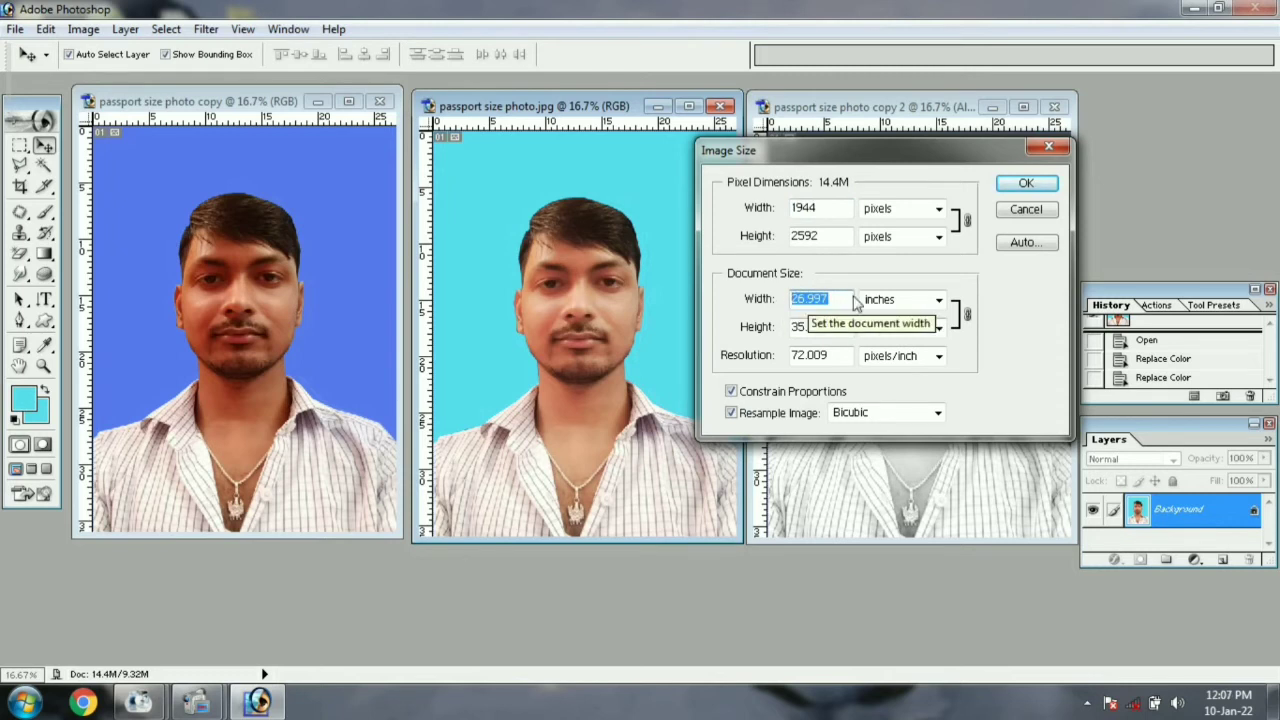
pyautogui.write('40')
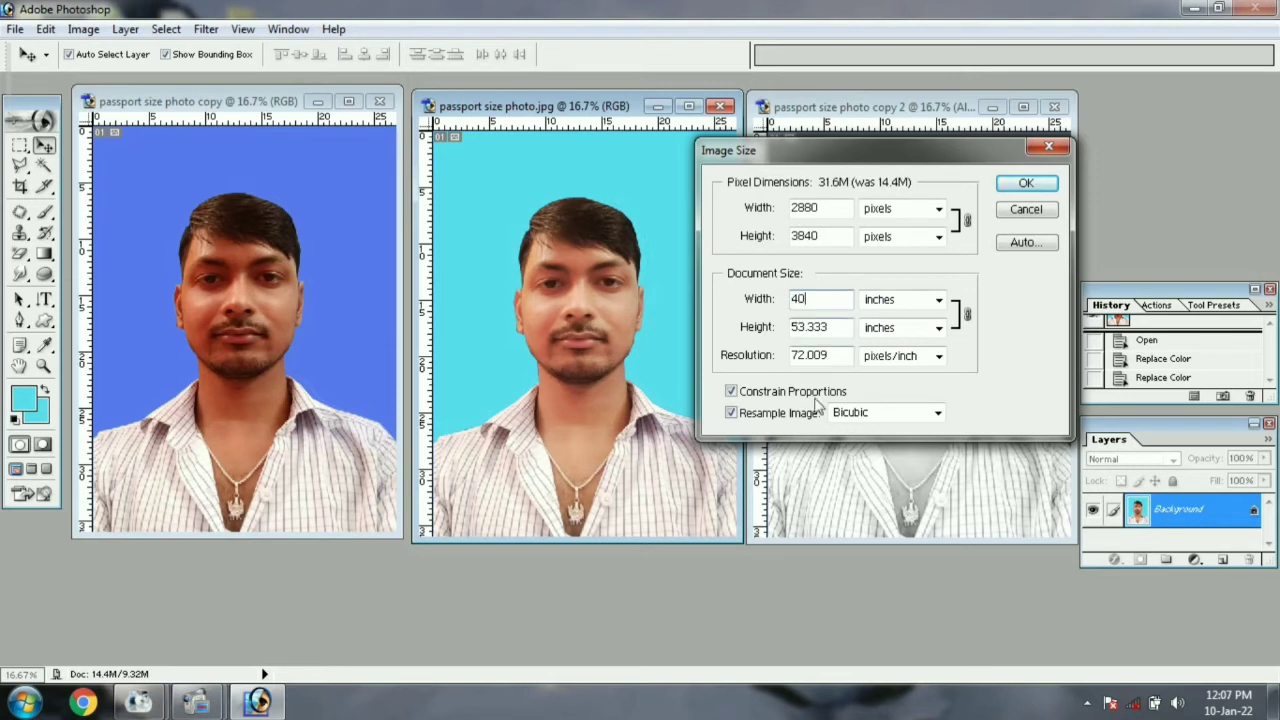
pyautogui.click(1022, 186)
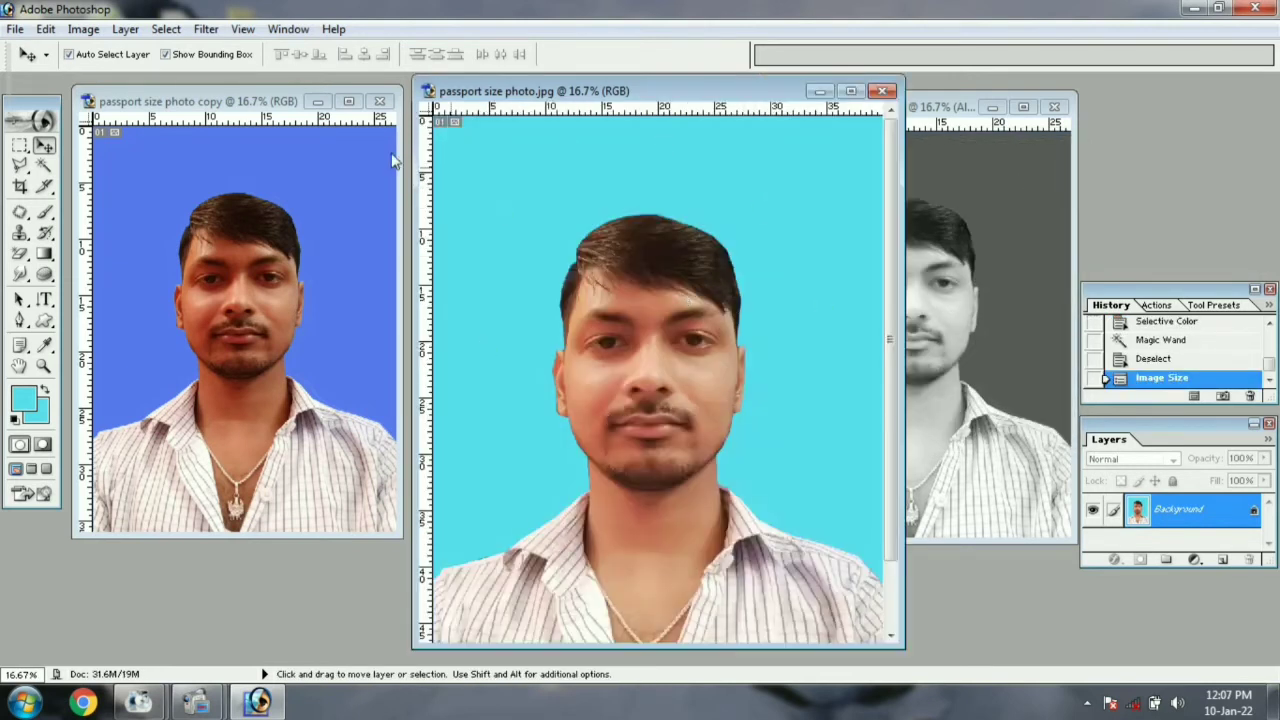
# Resize the original photo to a document width of 25 inches, keeping its proportions constrained
pyautogui.click(84, 30)
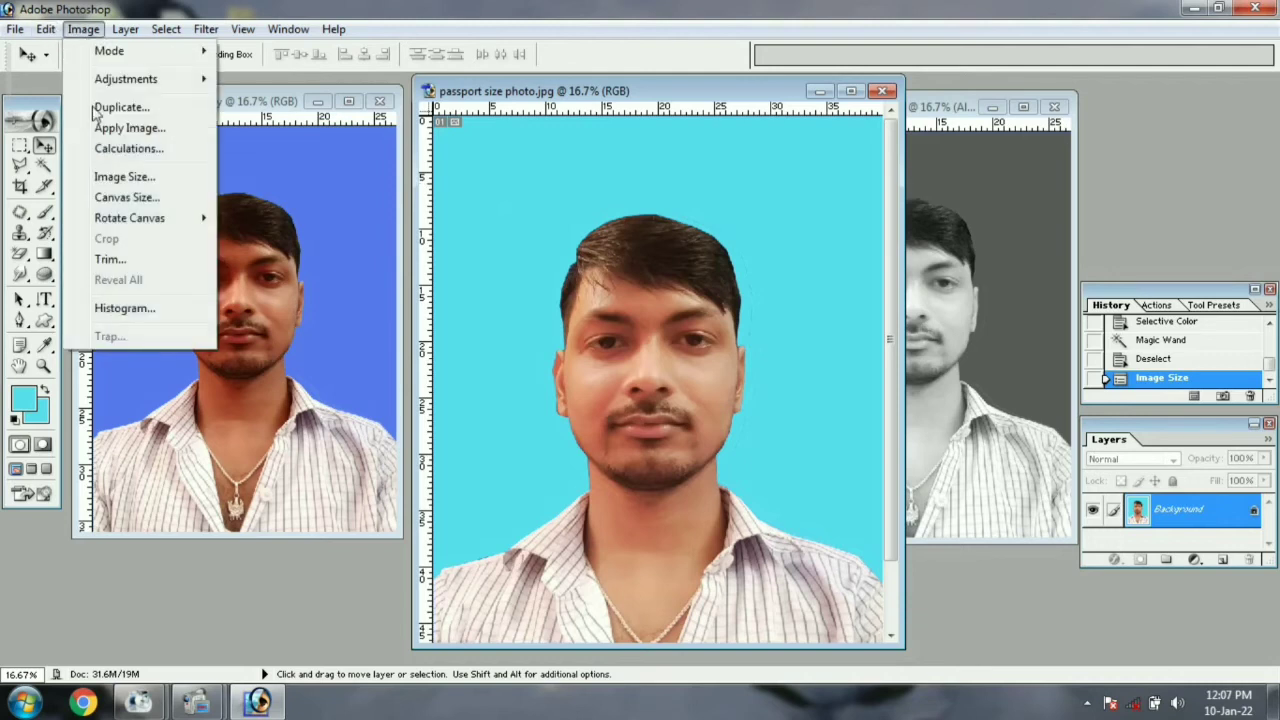
pyautogui.click(124, 177)
pyautogui.moveTo(838, 299); pyautogui.dragTo(776, 309)
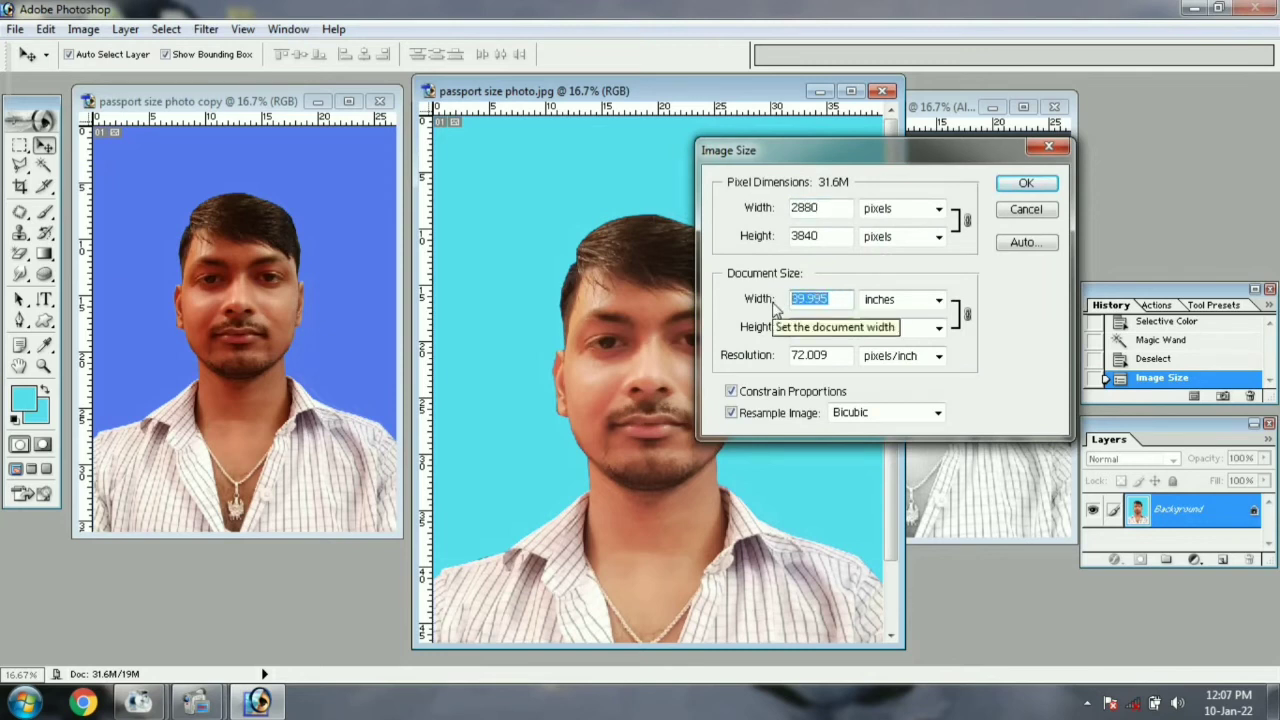
pyautogui.write('25')
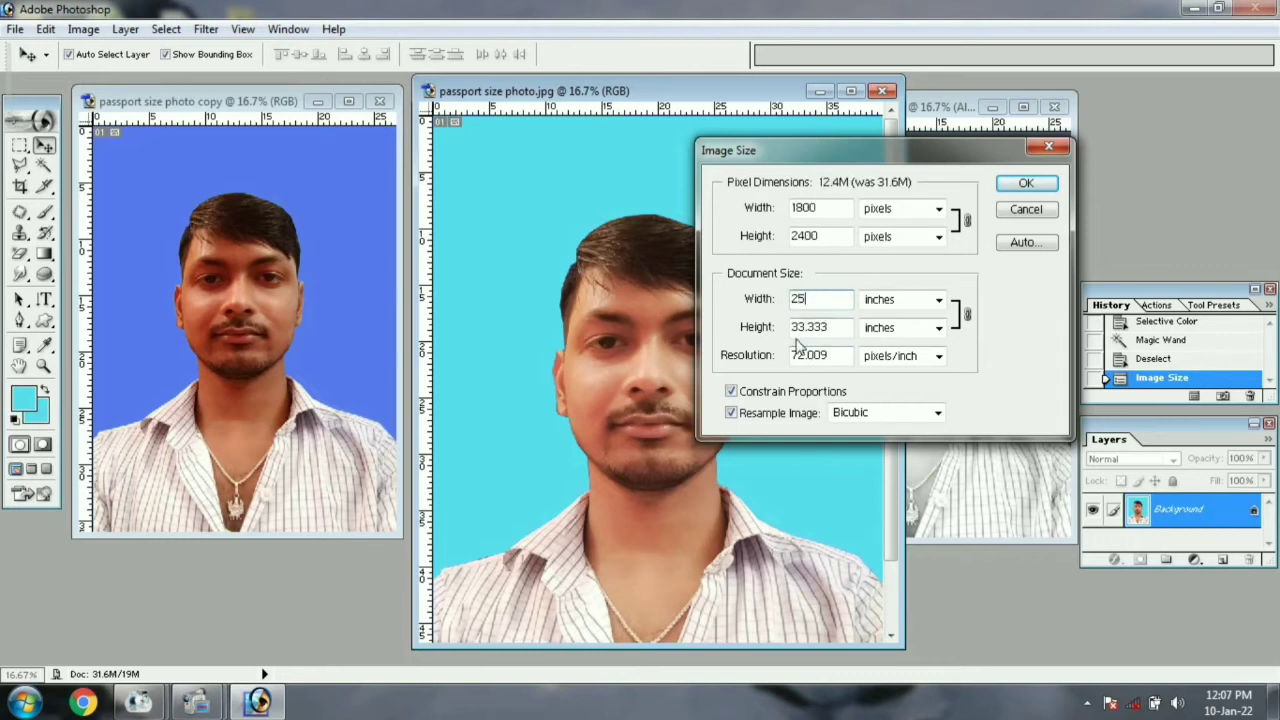
pyautogui.click(1019, 183)
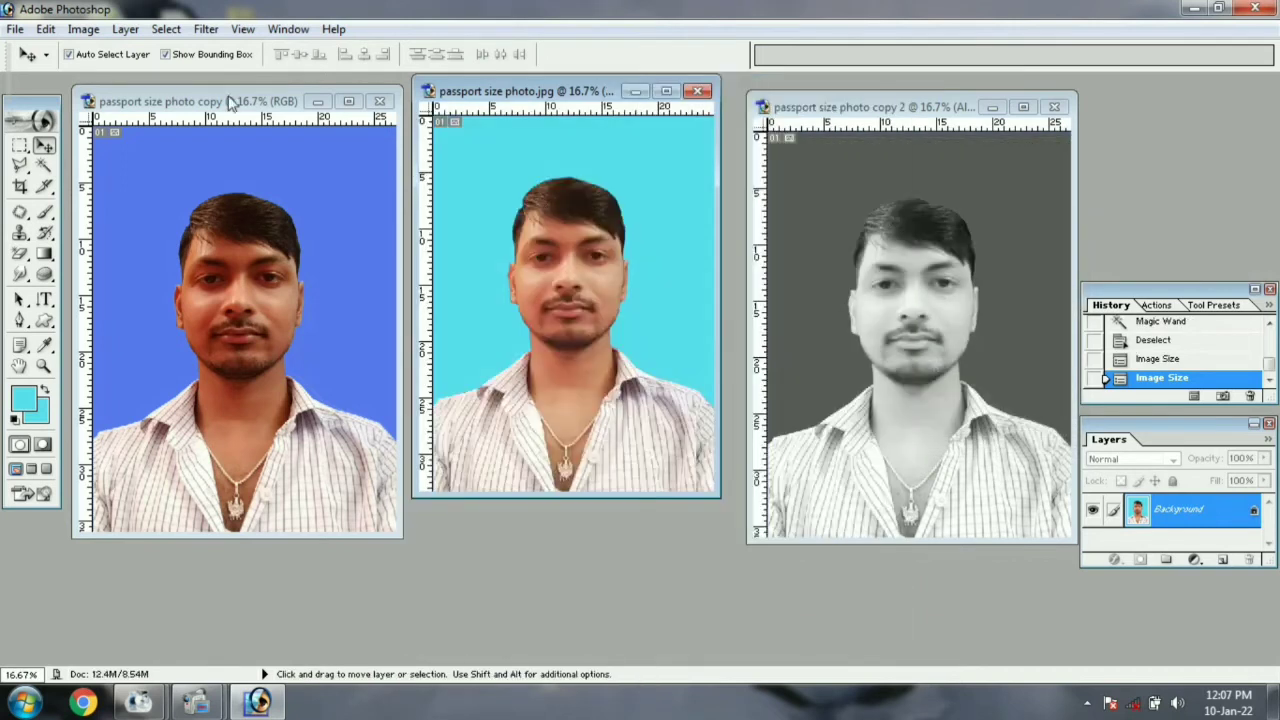
# Select the whole original photo and switch the Canvas Size width and height units to percent
pyautogui.click(83, 29)
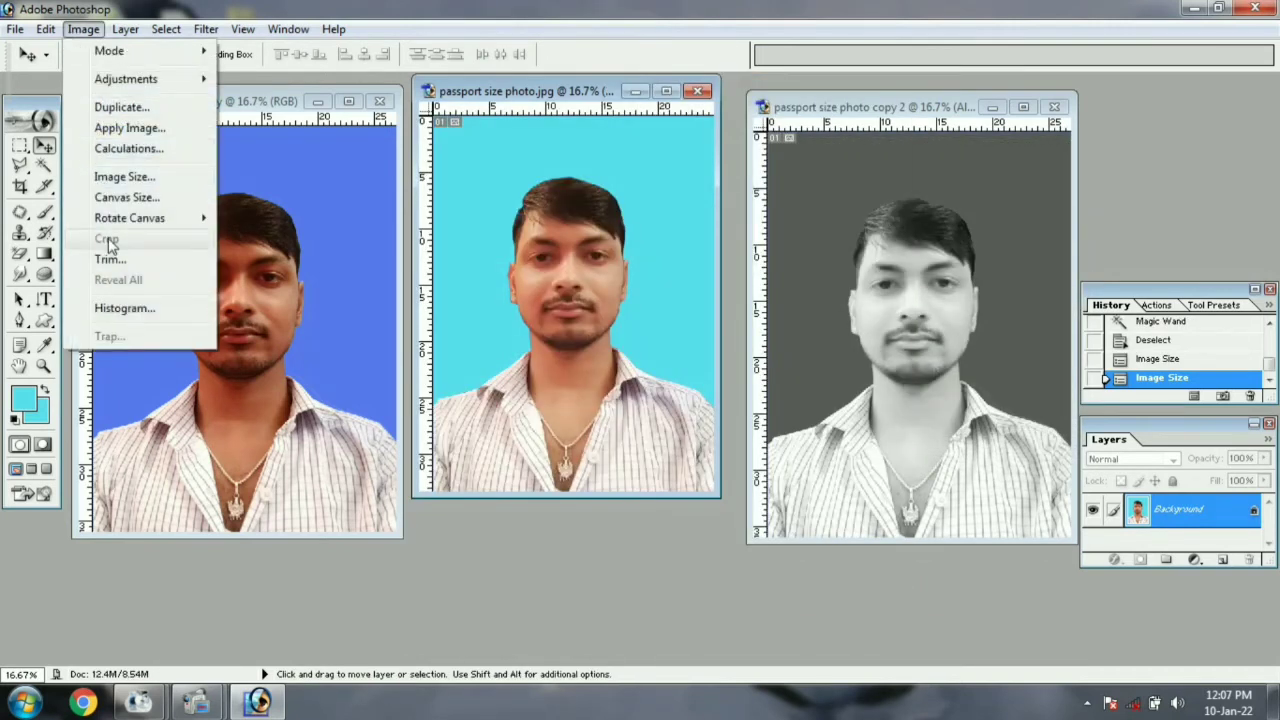
pyautogui.click(502, 139)
pyautogui.hotkey('ctrl', 'a')
pyautogui.click(83, 29)
pyautogui.click(118, 190)
pyautogui.click(973, 278)
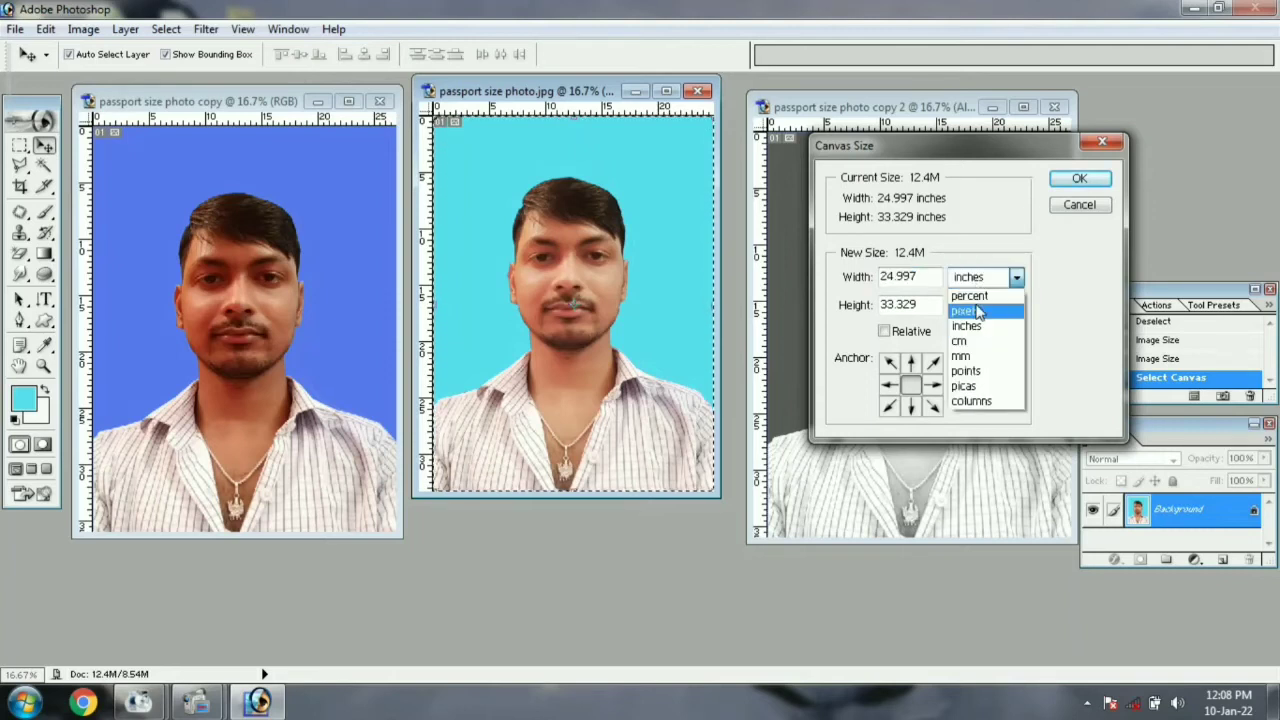
pyautogui.click(974, 296)
pyautogui.click(975, 303)
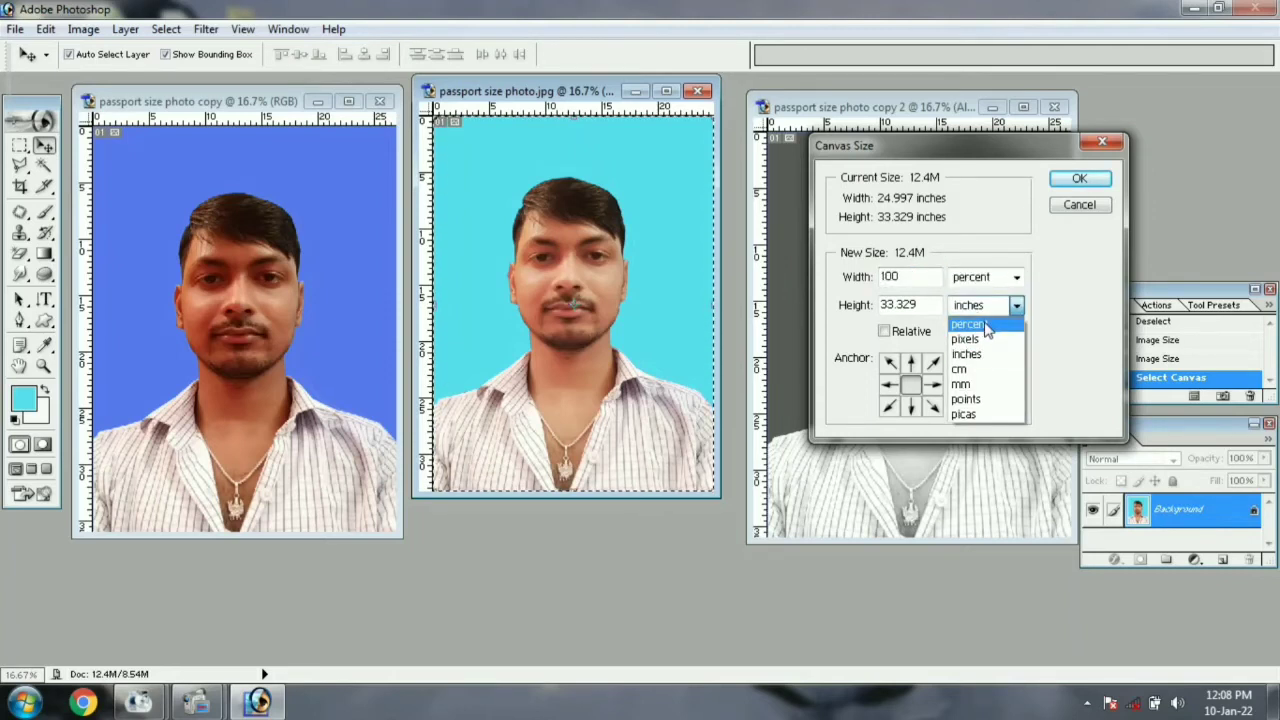
pyautogui.click(966, 322)
# Enlarge the original photo's canvas to 106 percent in width and height, anchored at the centre
pyautogui.doubleClick(905, 277)
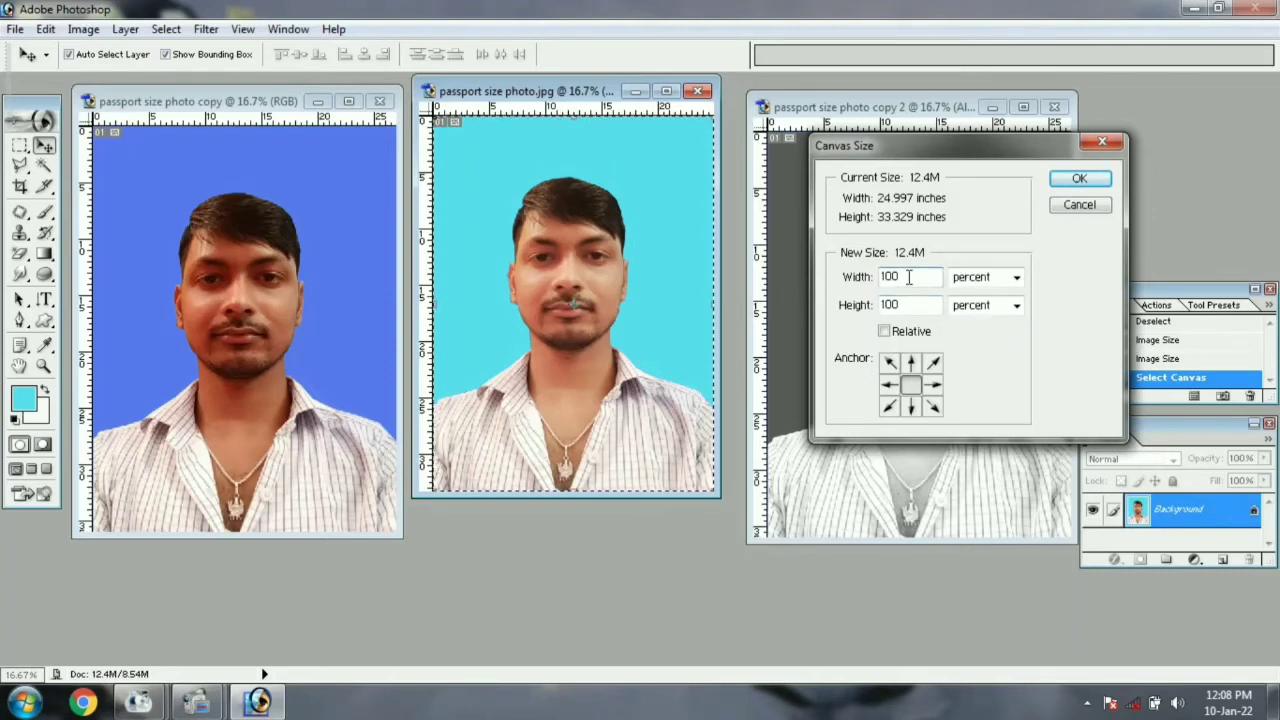
pyautogui.write('106')
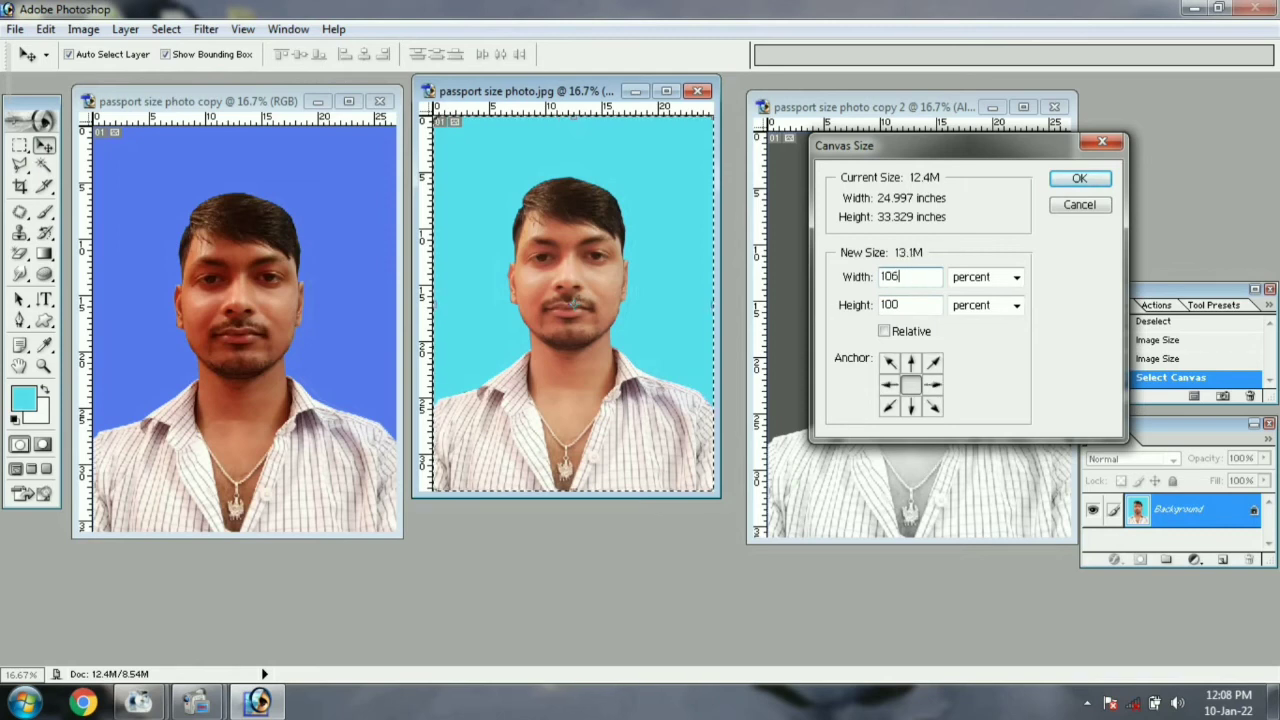
pyautogui.click(930, 307)
pyautogui.press('BackSpace')
pyautogui.write('6')
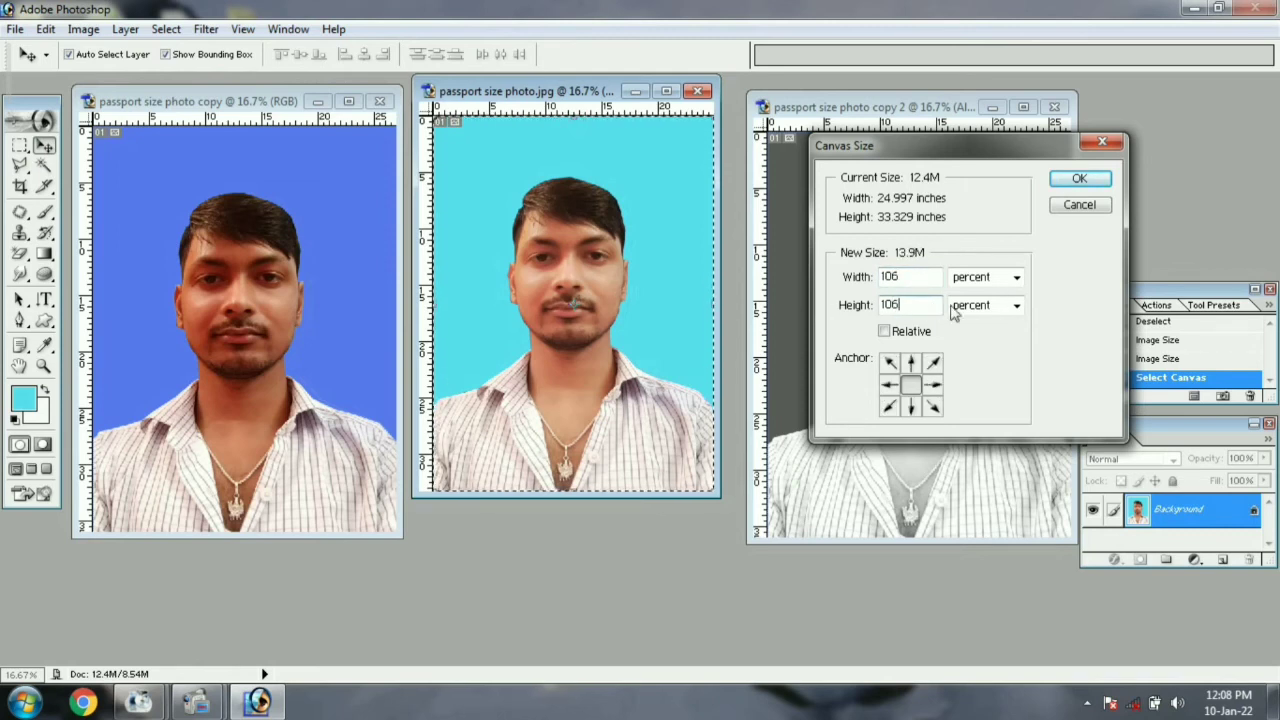
pyautogui.click(1075, 180)
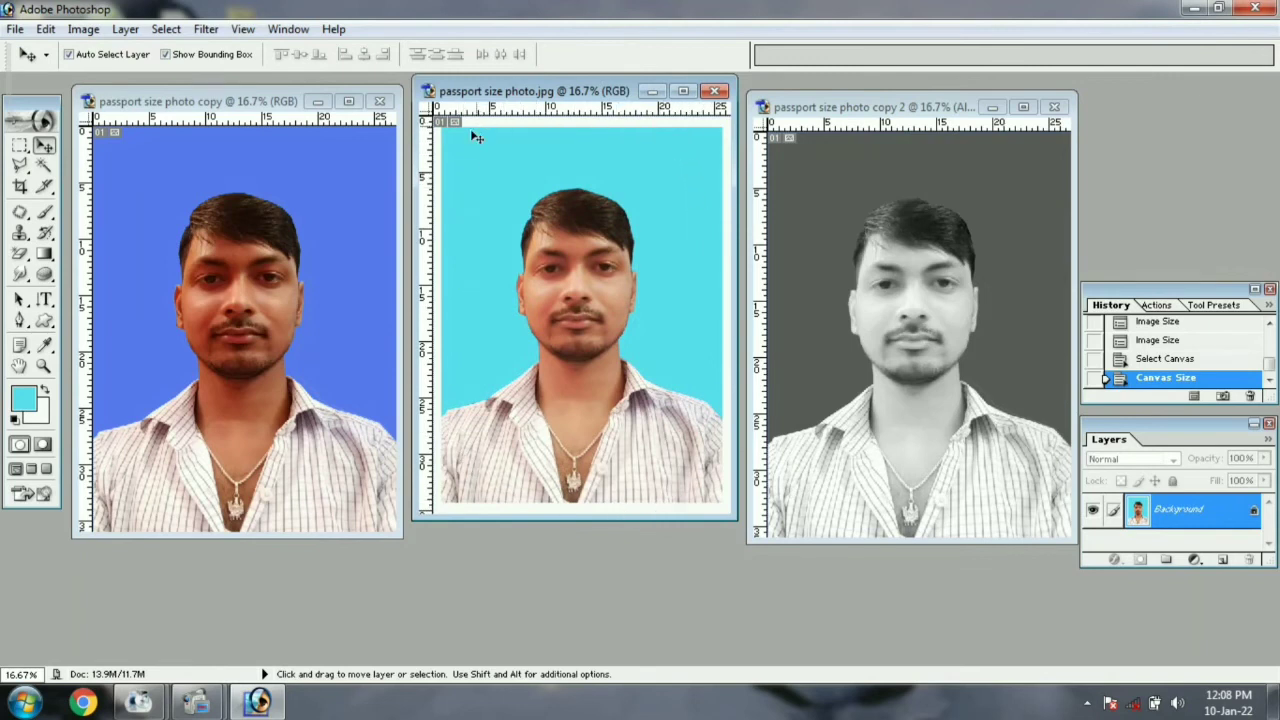
pyautogui.click(45, 29)
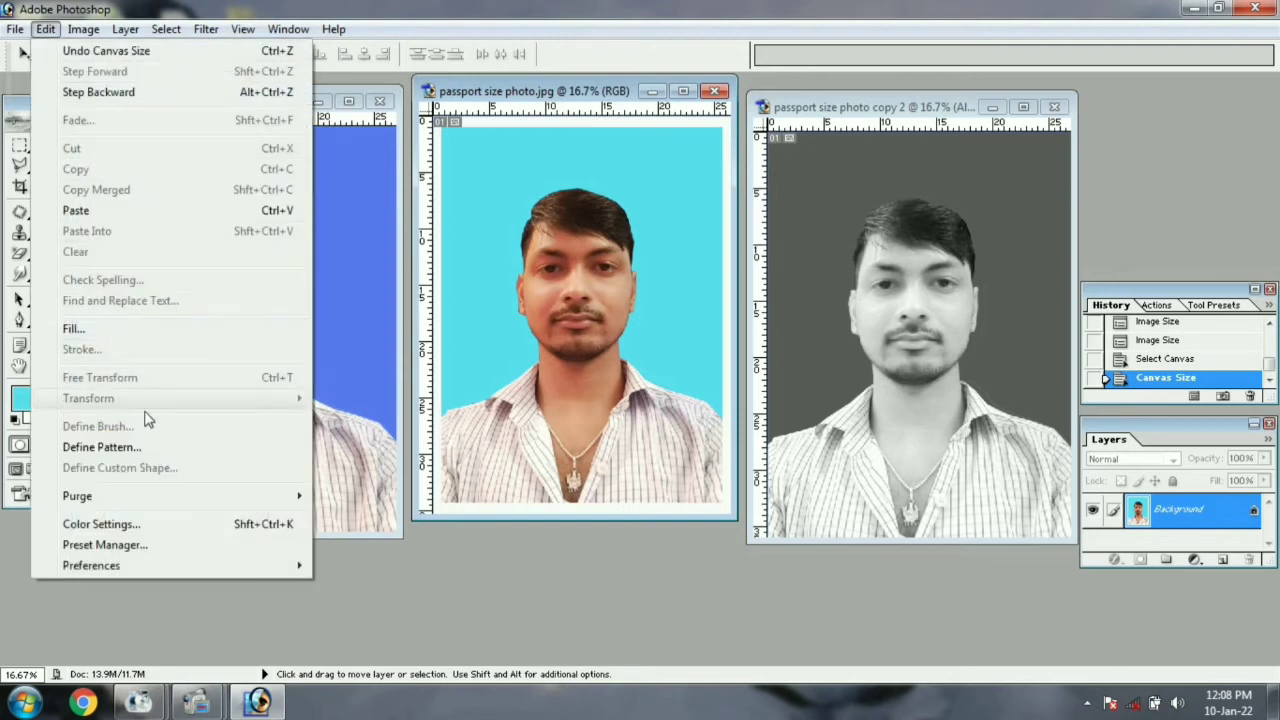
pyautogui.click(300, 115)
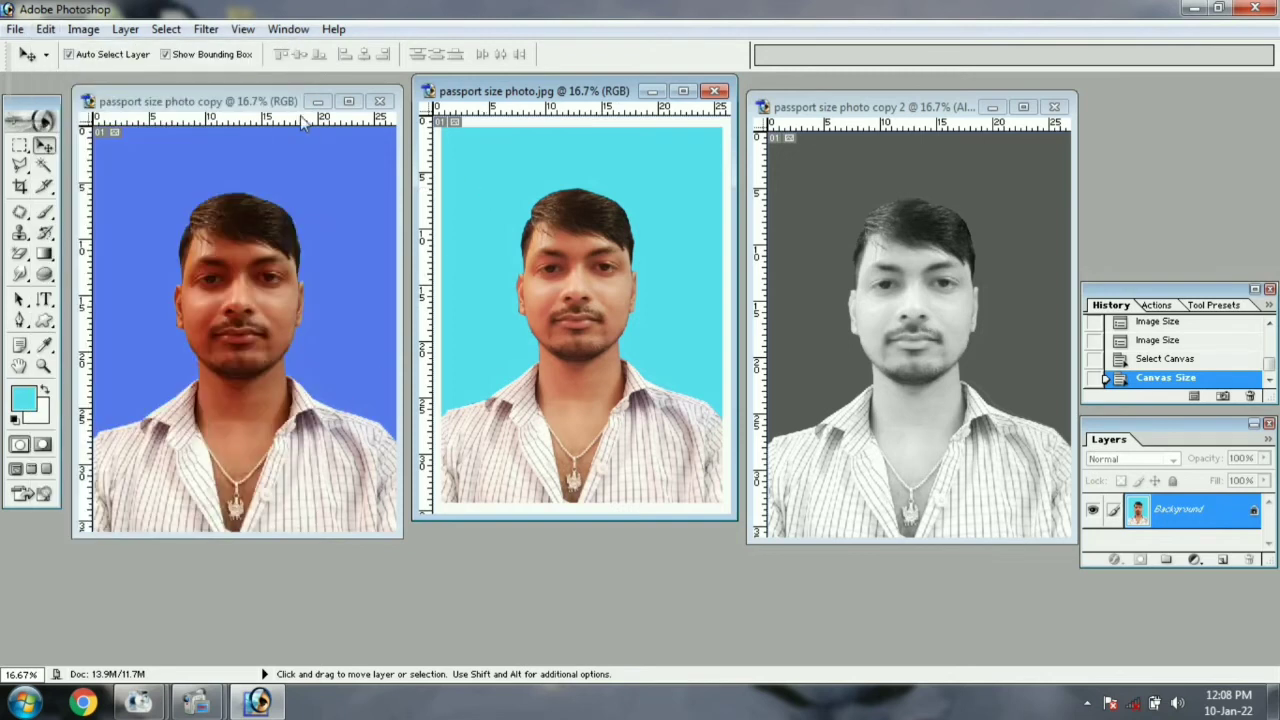
# Rotate the original photo's canvas by 180° and rotate it another 180° back upright
pyautogui.click(84, 29)
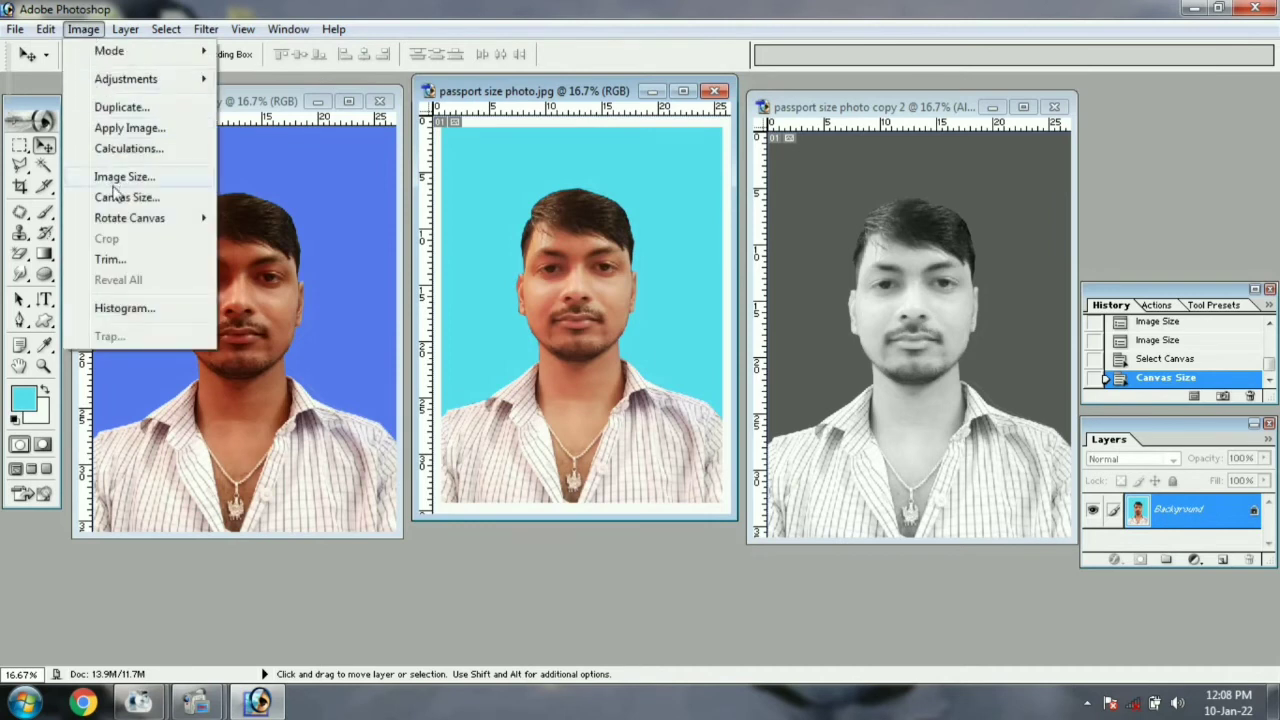
pyautogui.moveTo(122, 220)
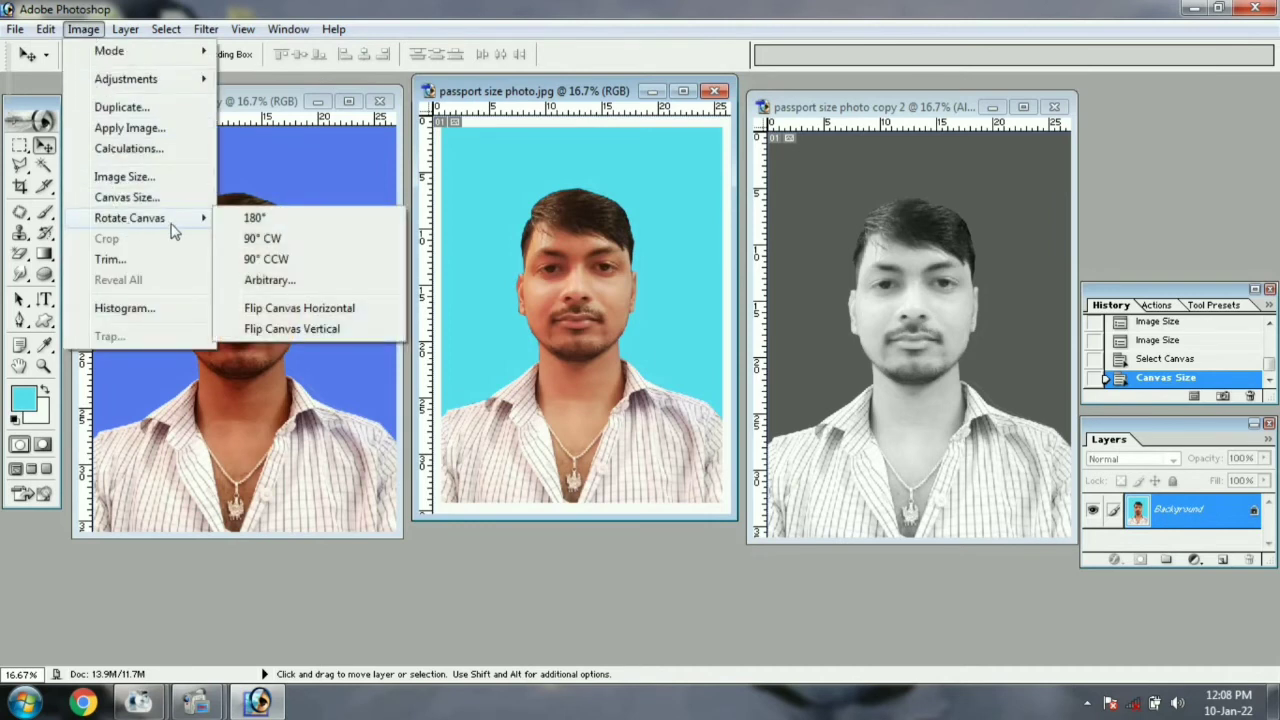
pyautogui.moveTo(110, 30)
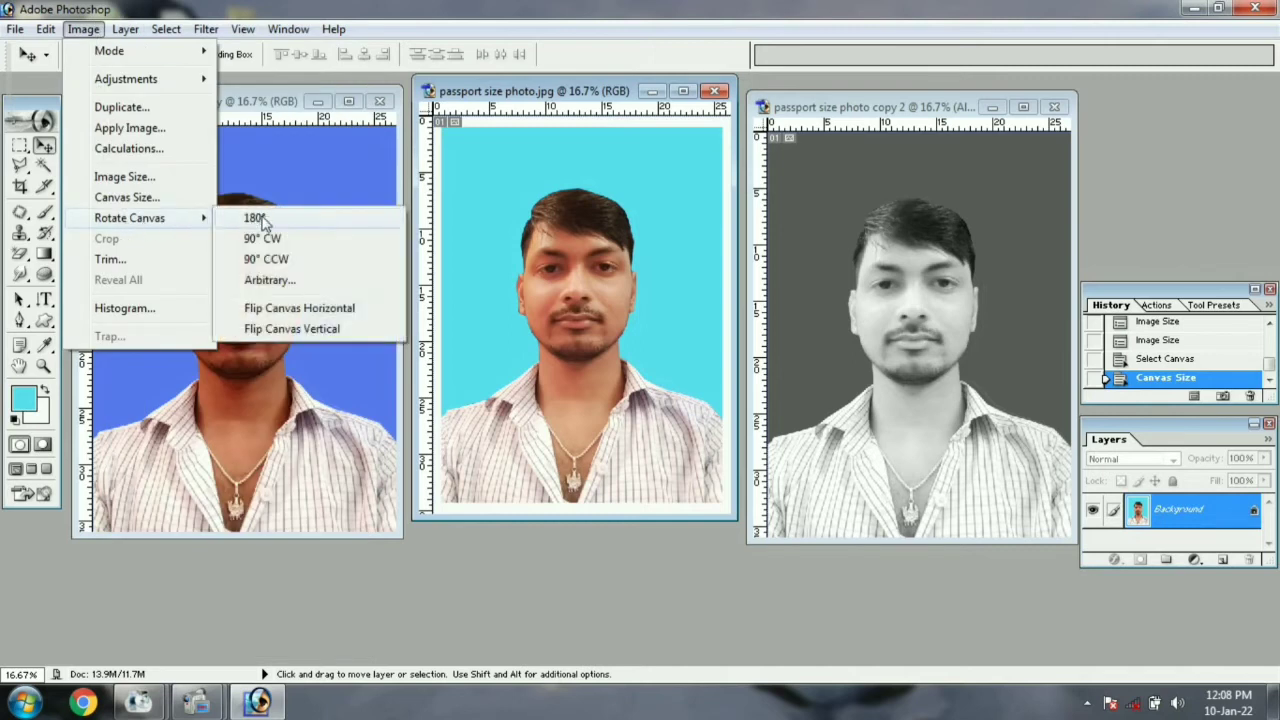
pyautogui.click(256, 218)
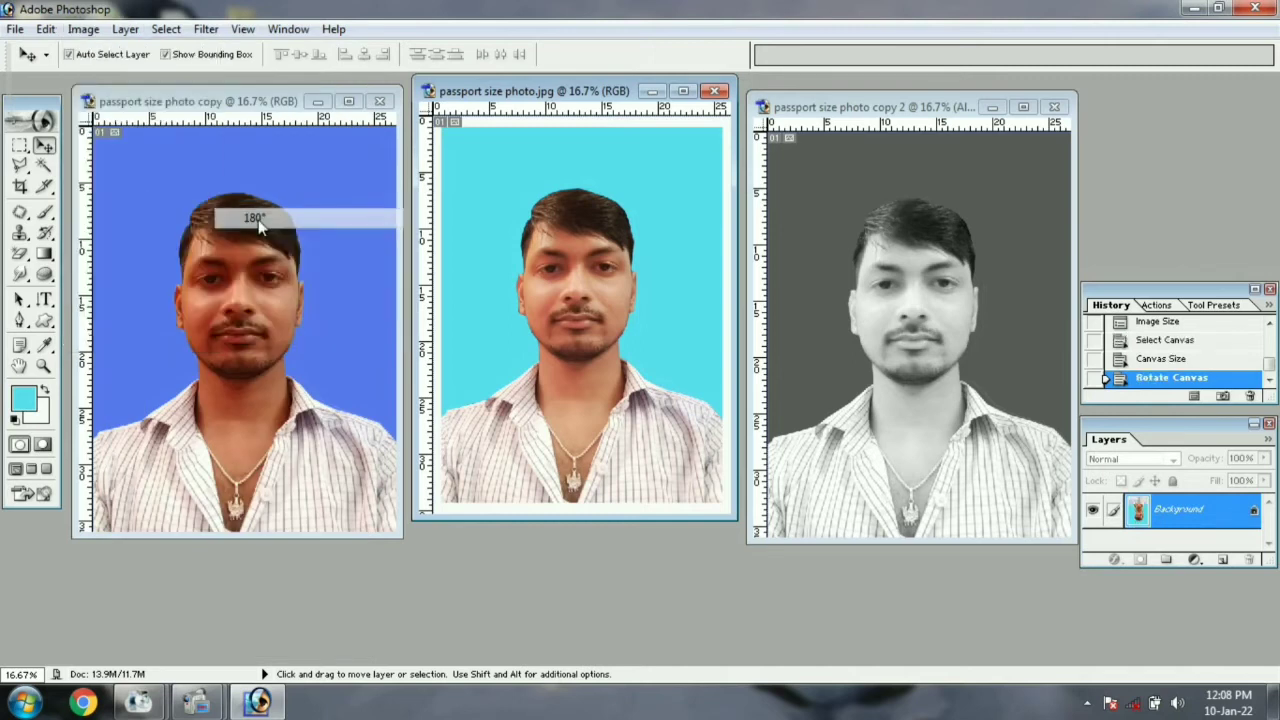
pyautogui.click(84, 29)
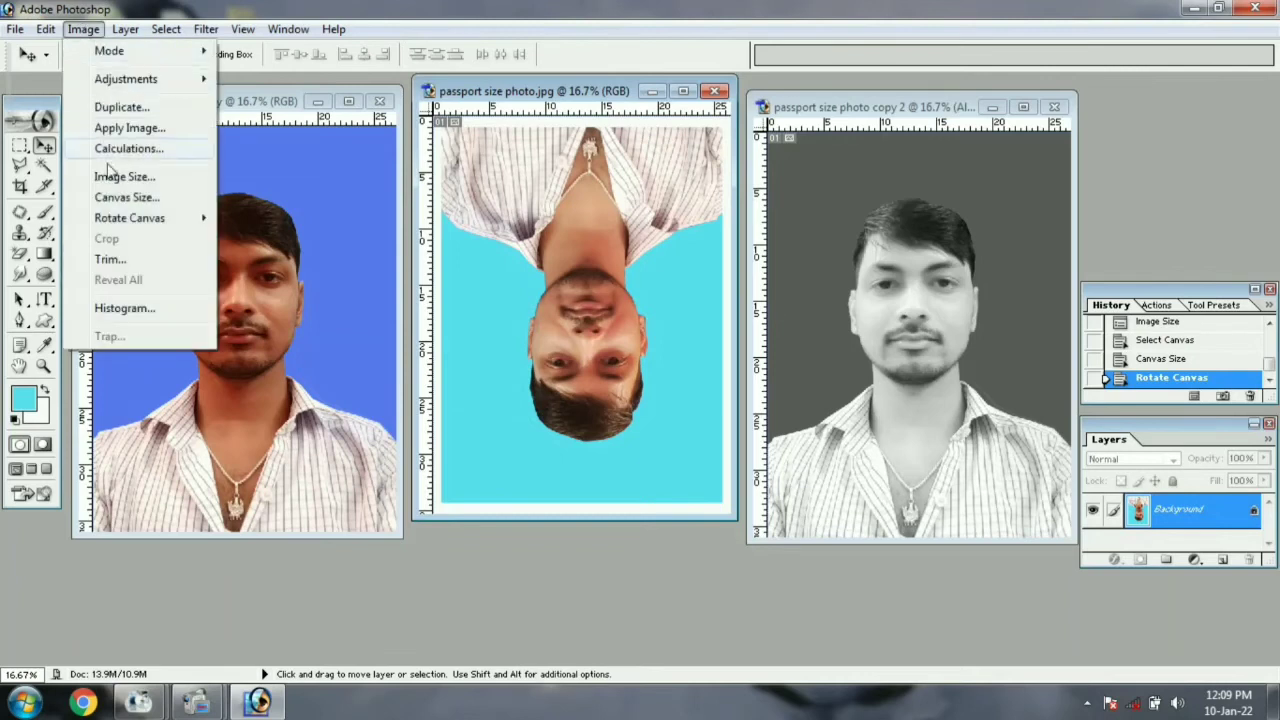
pyautogui.moveTo(125, 224)
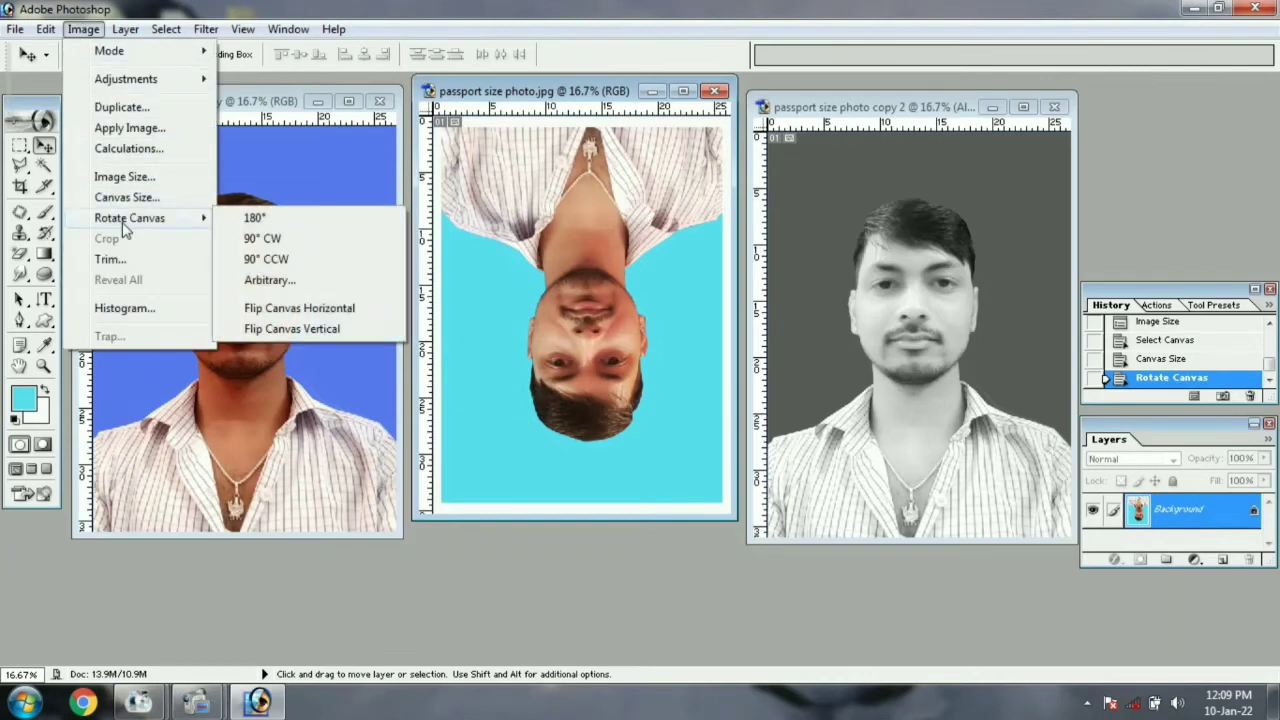
pyautogui.click(254, 219)
# Try rotating the original photo's canvas 90° counterclockwise and revert the history to the Canvas Size state
pyautogui.click(84, 29)
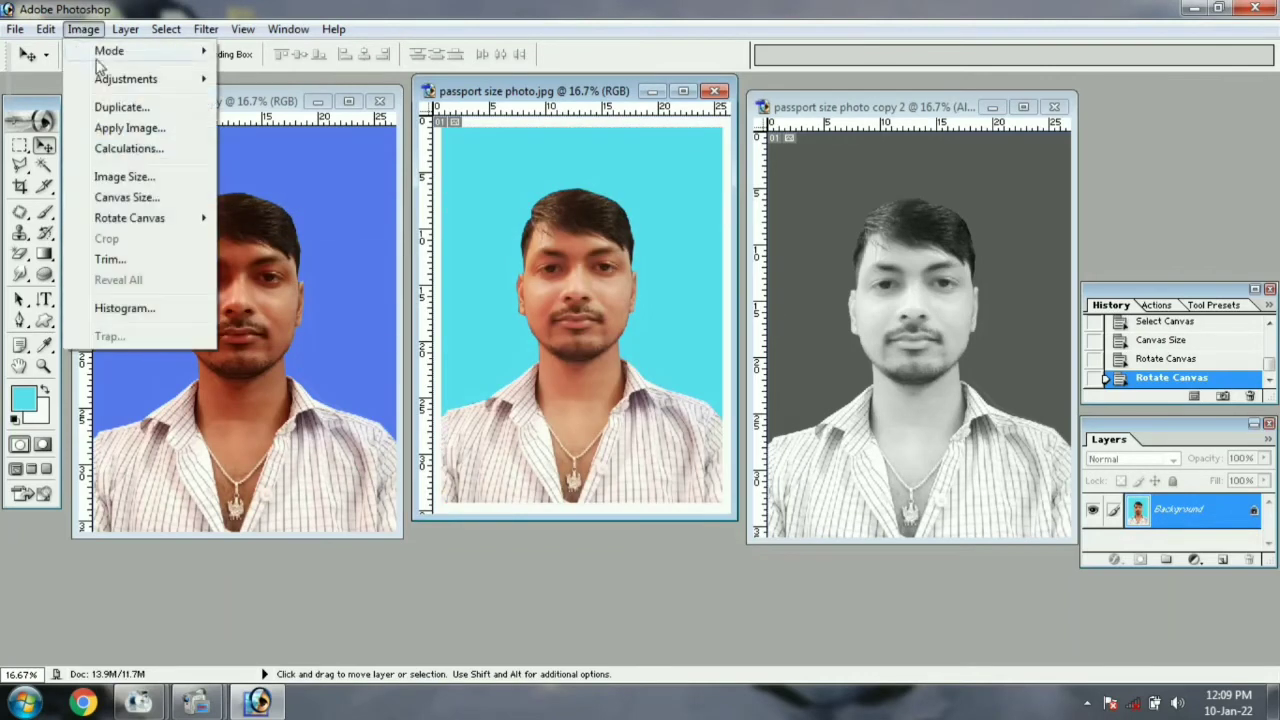
pyautogui.moveTo(180, 218)
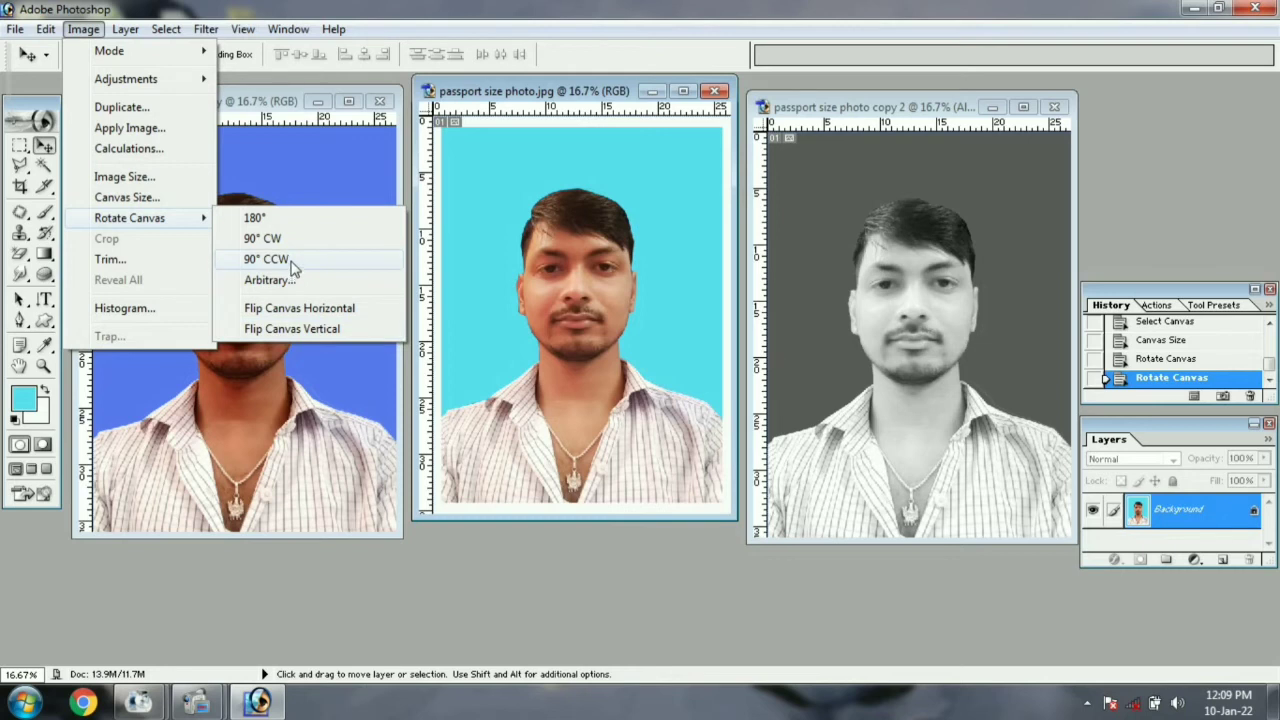
pyautogui.click(291, 260)
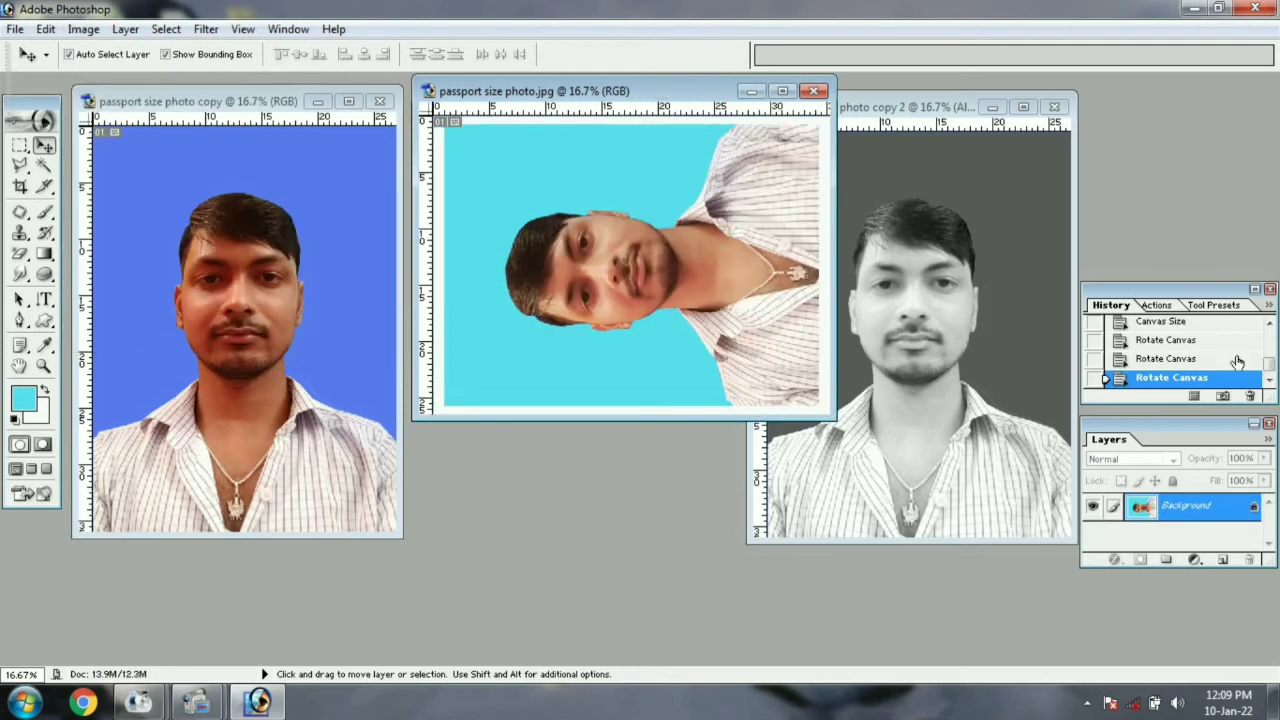
pyautogui.click(1175, 344)
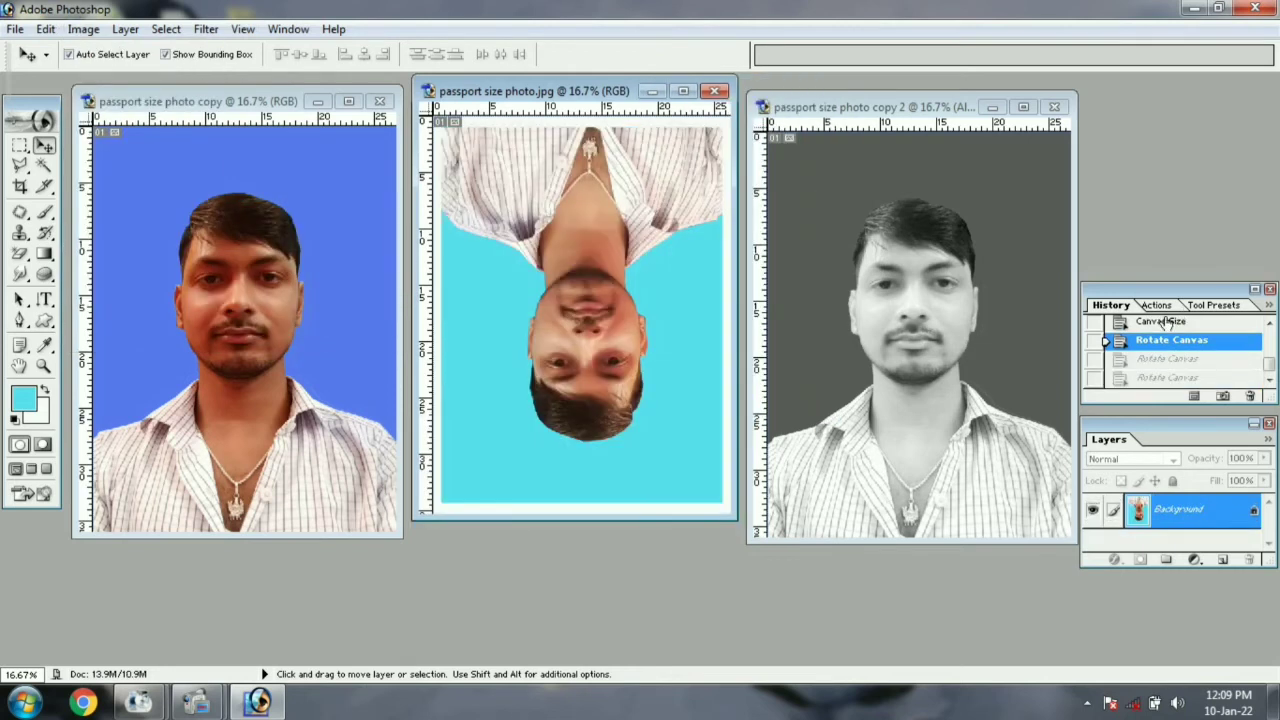
pyautogui.click(1163, 322)
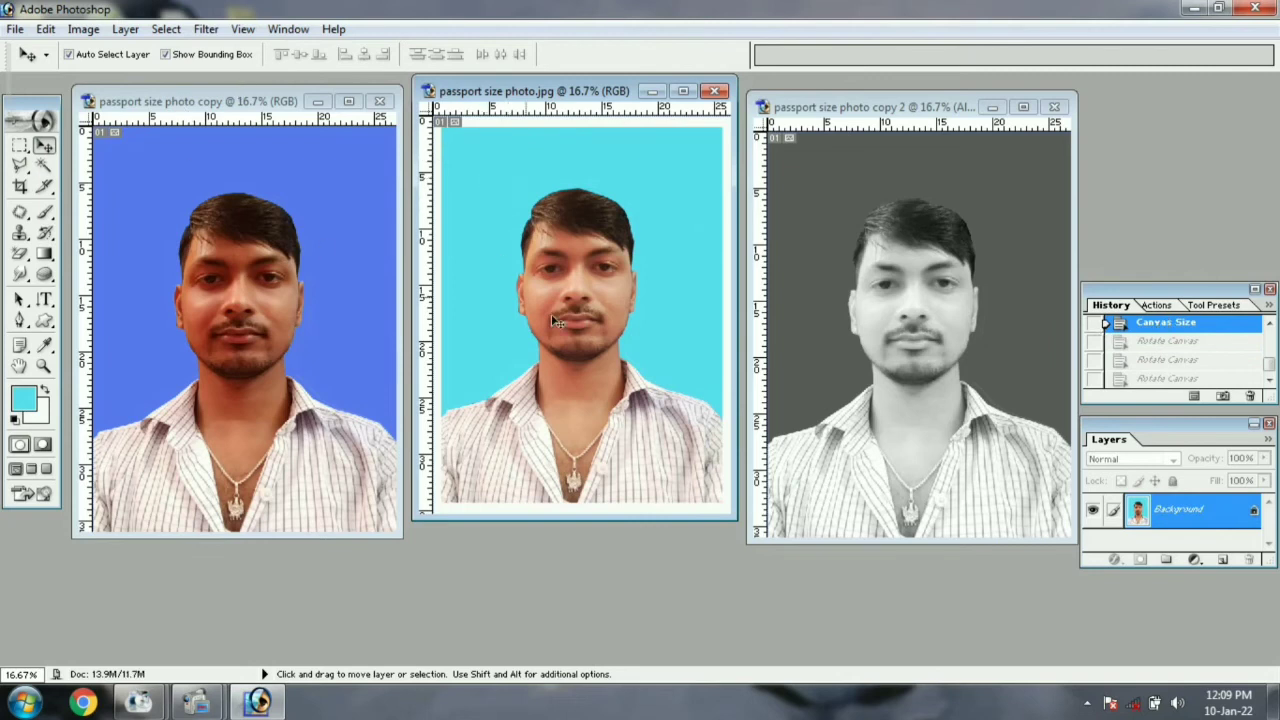
# Crop the original photo to a rectangular marquee drawn just inside its white border and clear the selection
pyautogui.click(20, 146)
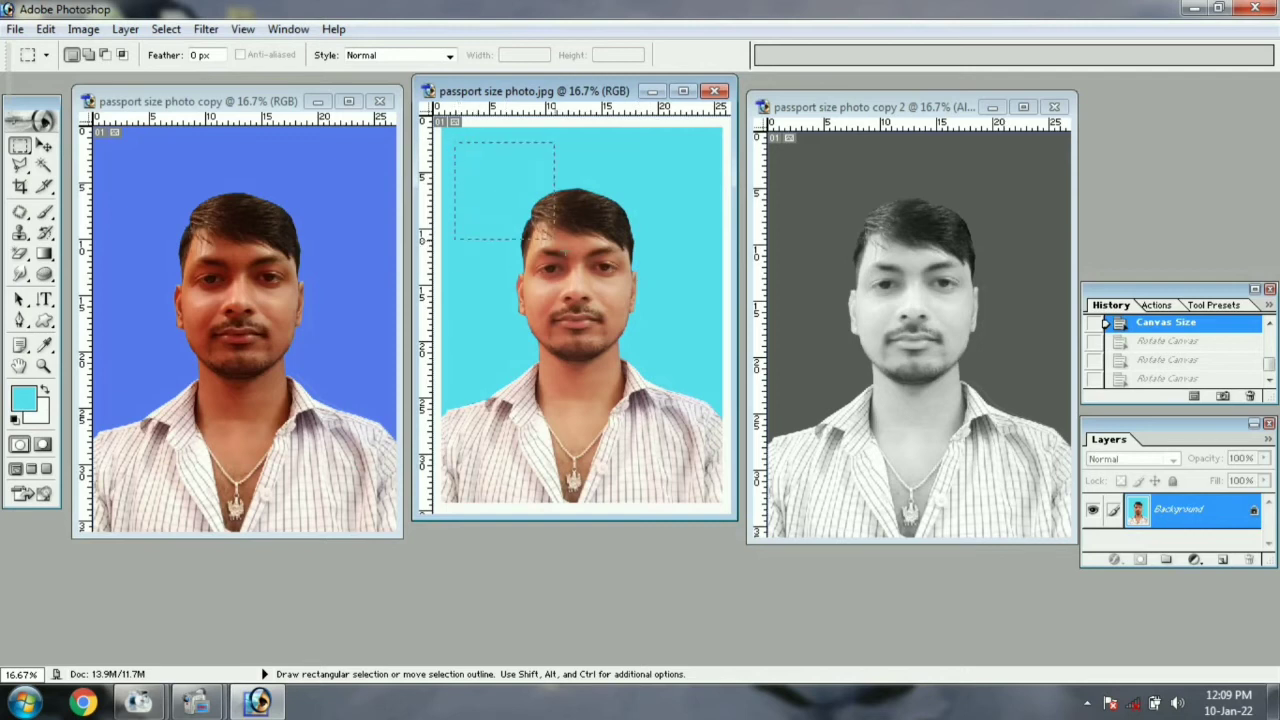
pyautogui.moveTo(555, 240); pyautogui.dragTo(707, 503)
pyautogui.click(83, 30)
pyautogui.click(98, 234)
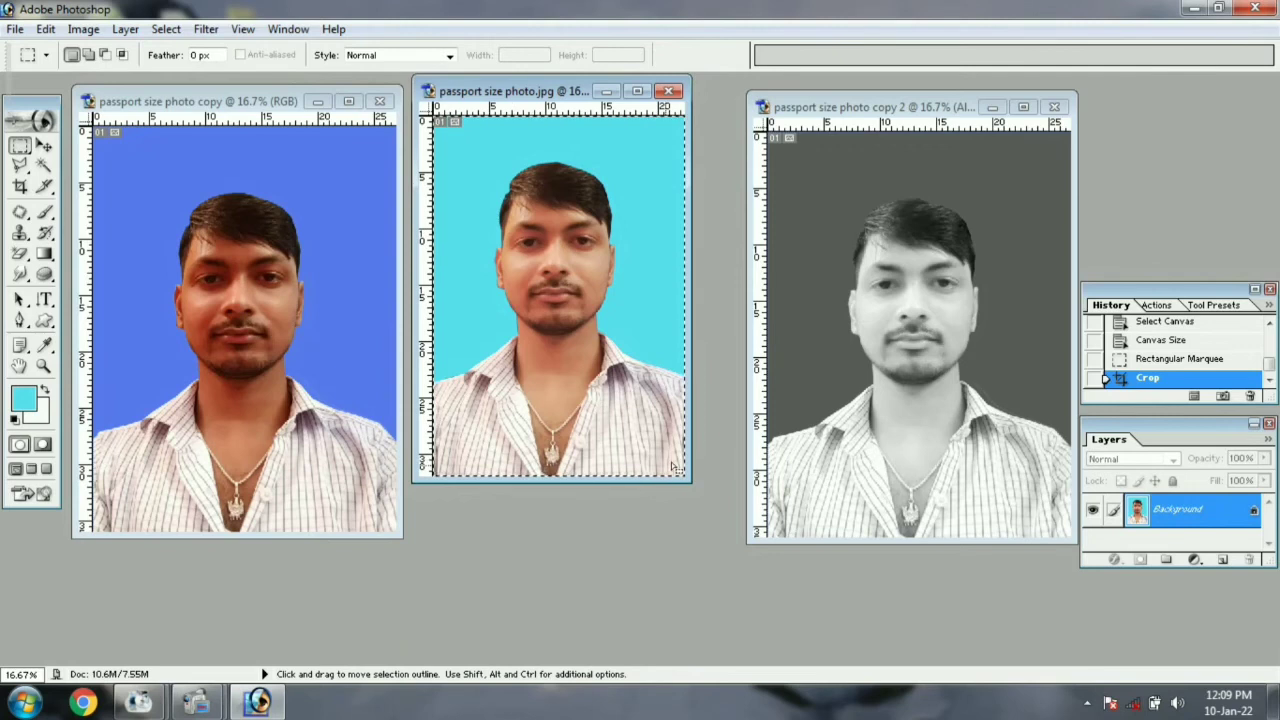
pyautogui.click(655, 260)
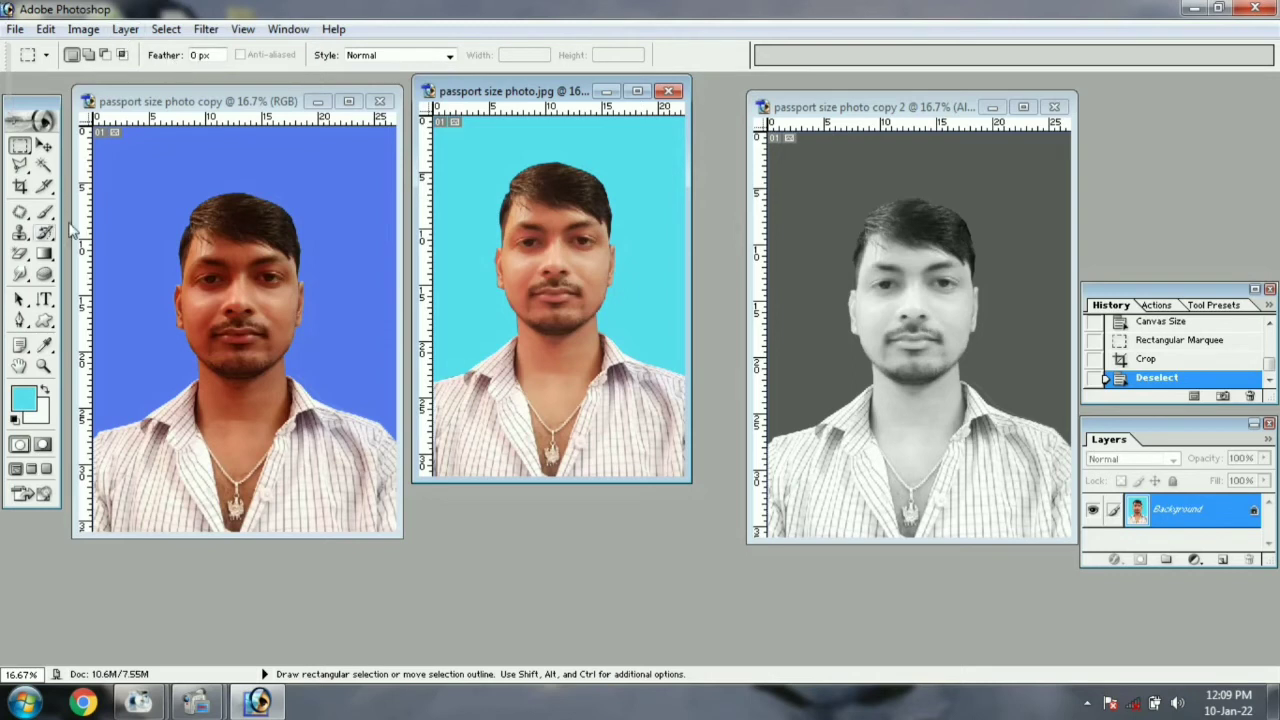
pyautogui.click(44, 145)
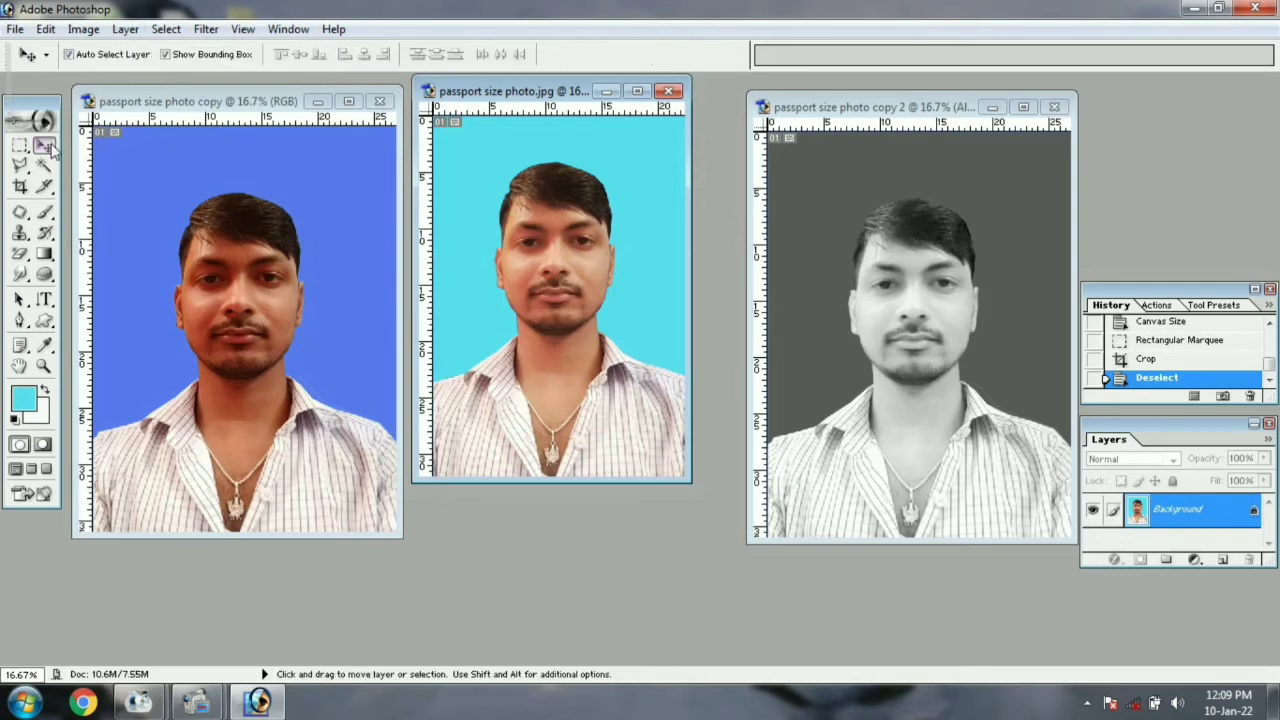
pyautogui.click(83, 29)
pyautogui.click(499, 133)
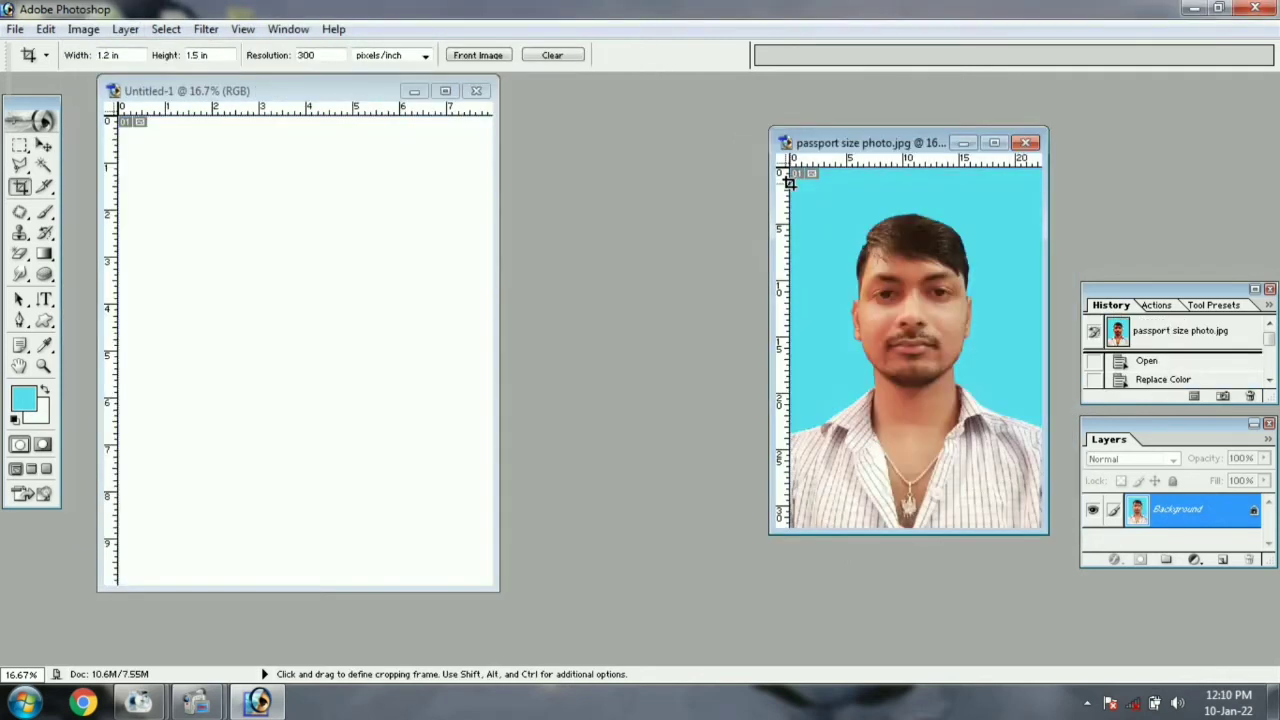
# Crop the passport photo to 1.2 × 1.5 in at 300 pixels/inch and place a copy in the upper-left corner of Untitled-1
pyautogui.moveTo(787, 182); pyautogui.dragTo(1078, 527)
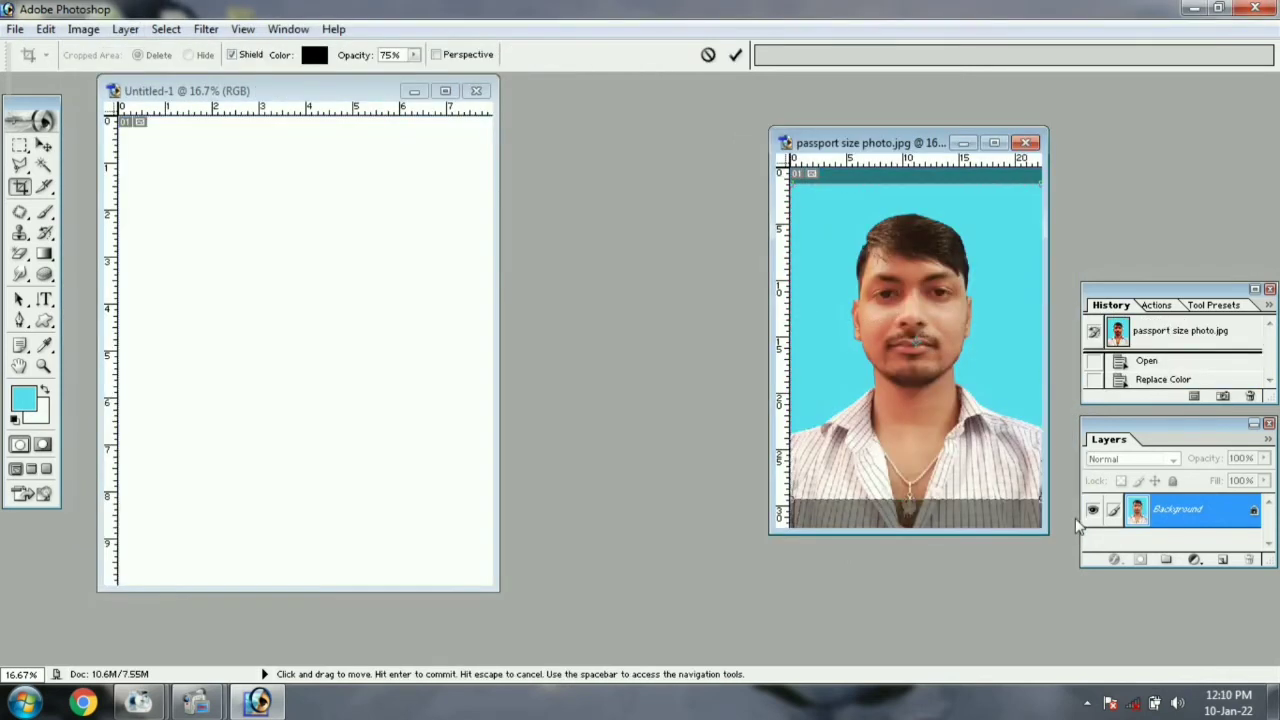
pyautogui.press('Return')
pyautogui.click(44, 145)
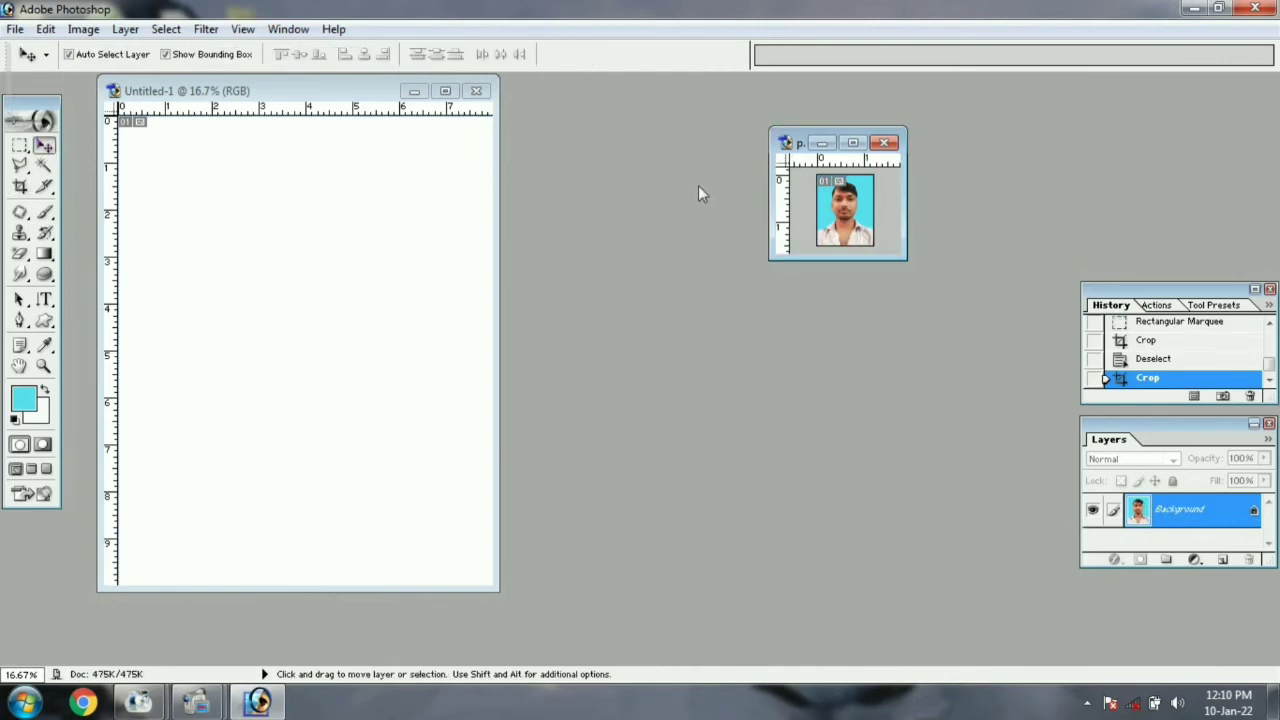
pyautogui.moveTo(858, 205); pyautogui.dragTo(163, 171)
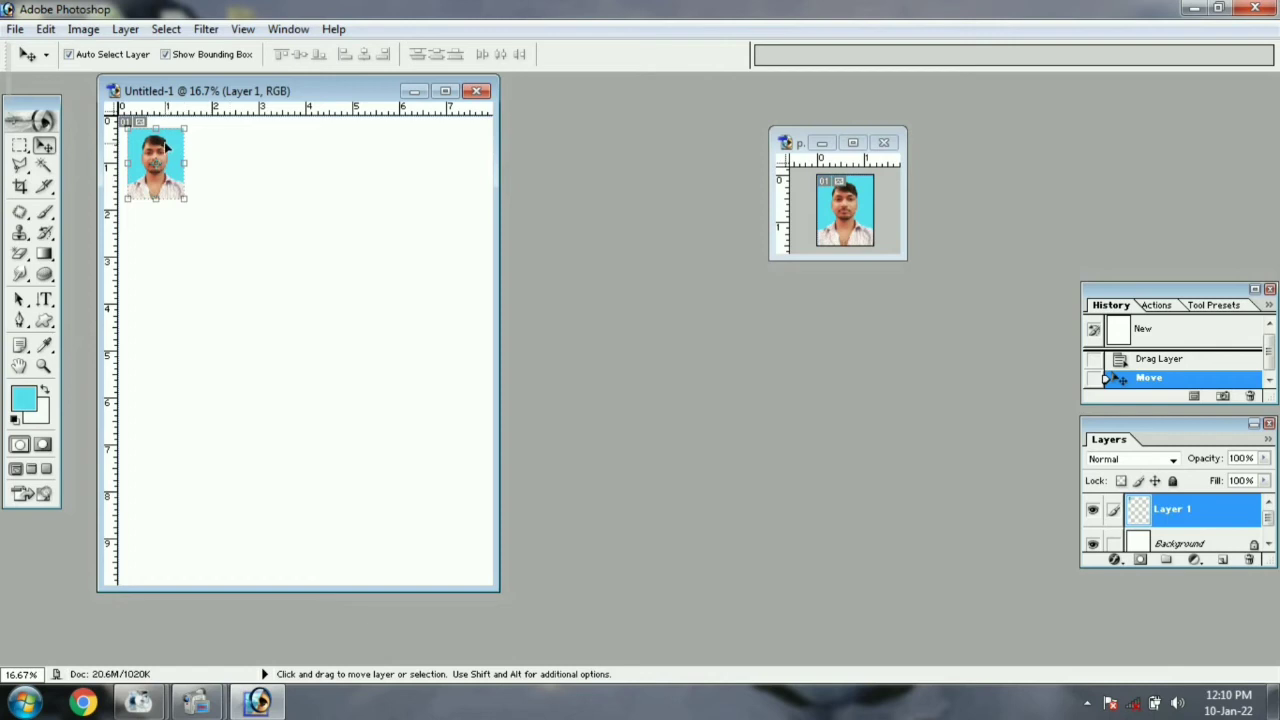
# Duplicate Layer 1 within Untitled-1 and place the copy directly beside the first photo
pyautogui.click(127, 32)
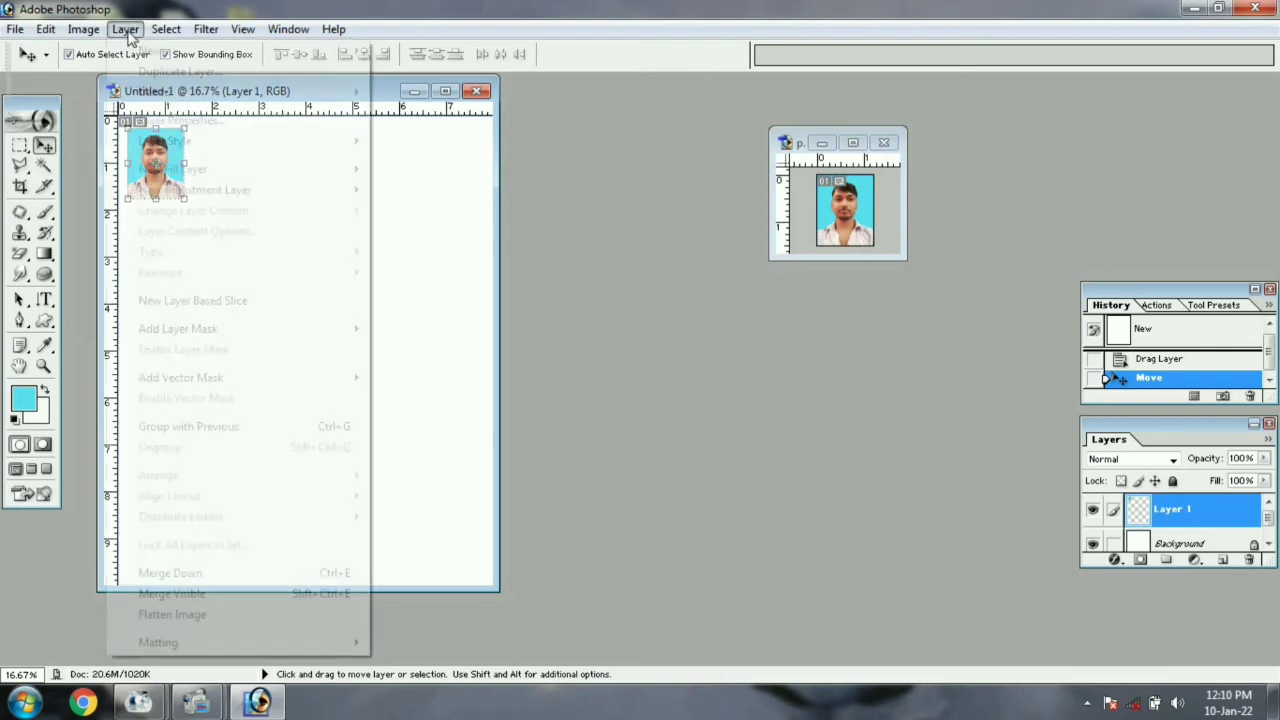
pyautogui.click(157, 72)
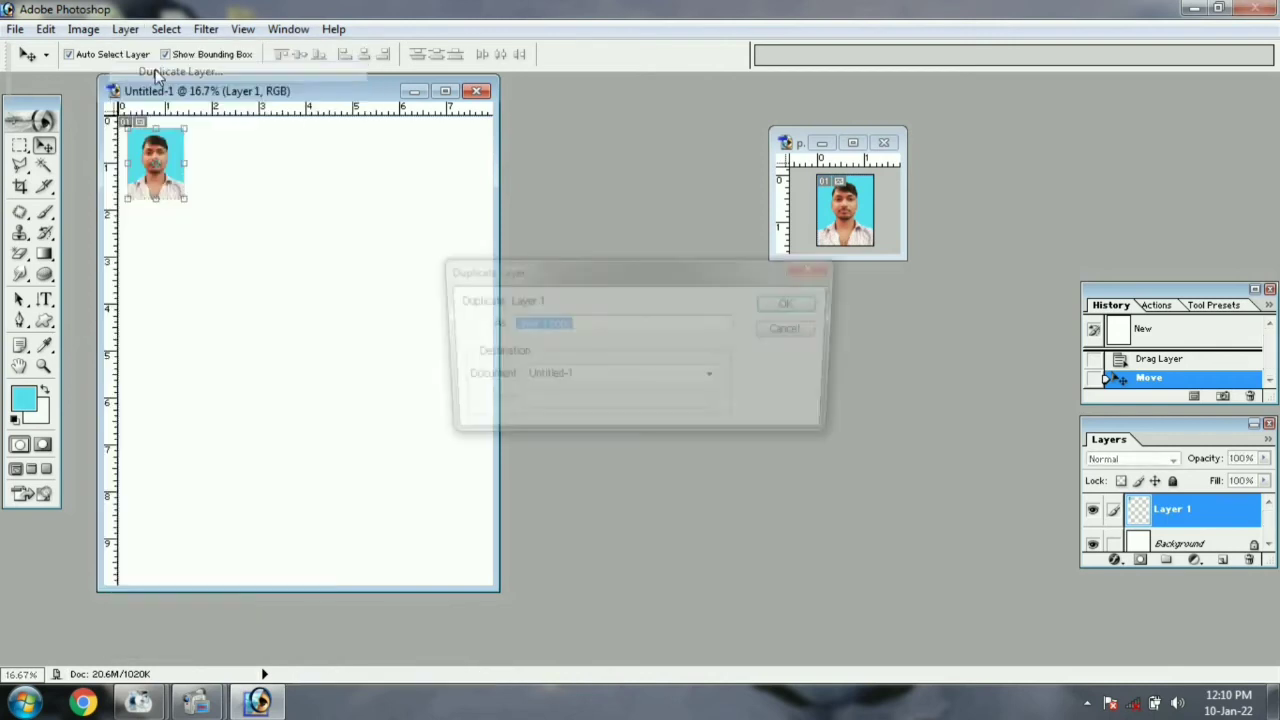
pyautogui.click(795, 306)
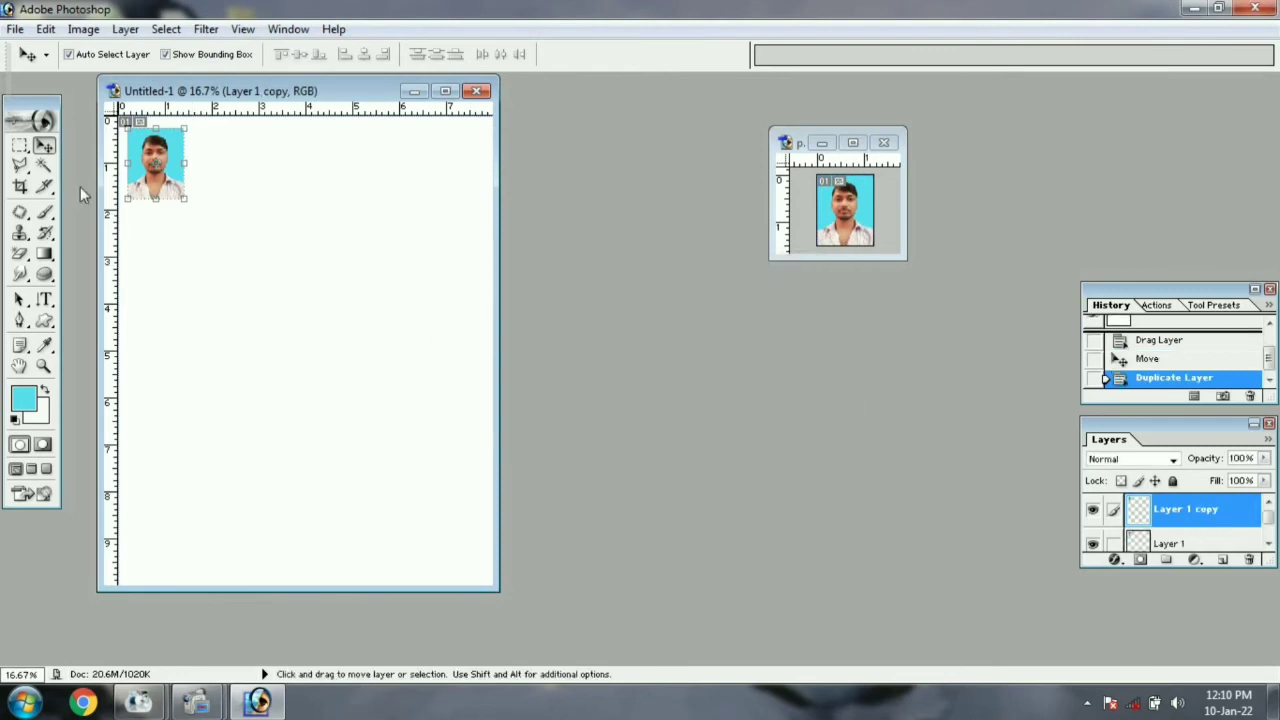
pyautogui.moveTo(142, 175); pyautogui.dragTo(206, 176)
# Delete the duplicated photo layer, Layer 1 copy, from Untitled-1
pyautogui.click(126, 30)
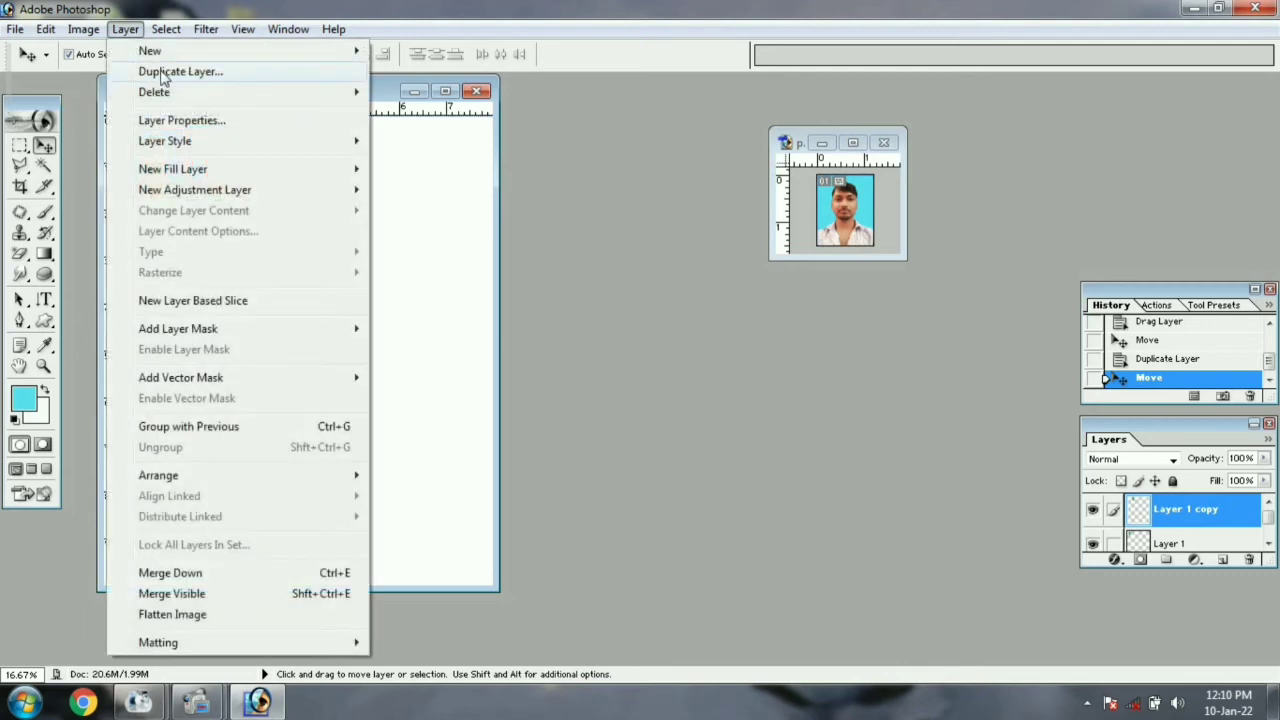
pyautogui.moveTo(170, 92)
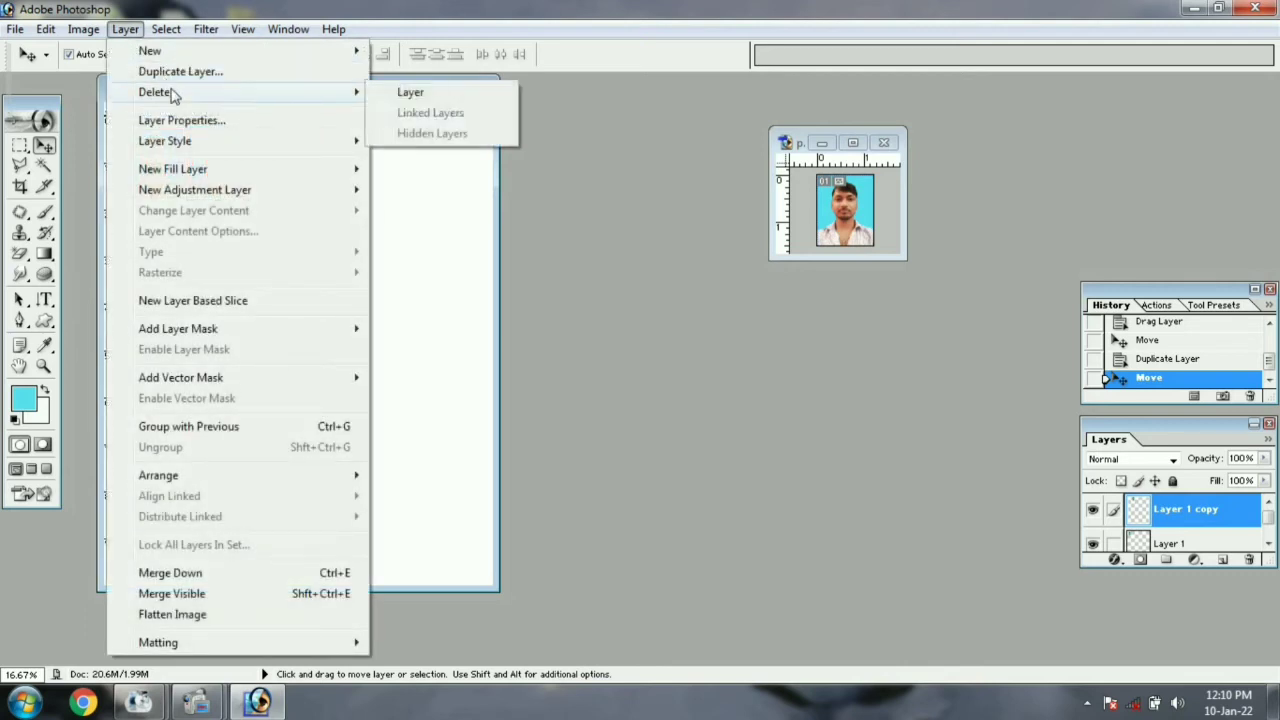
pyautogui.click(410, 93)
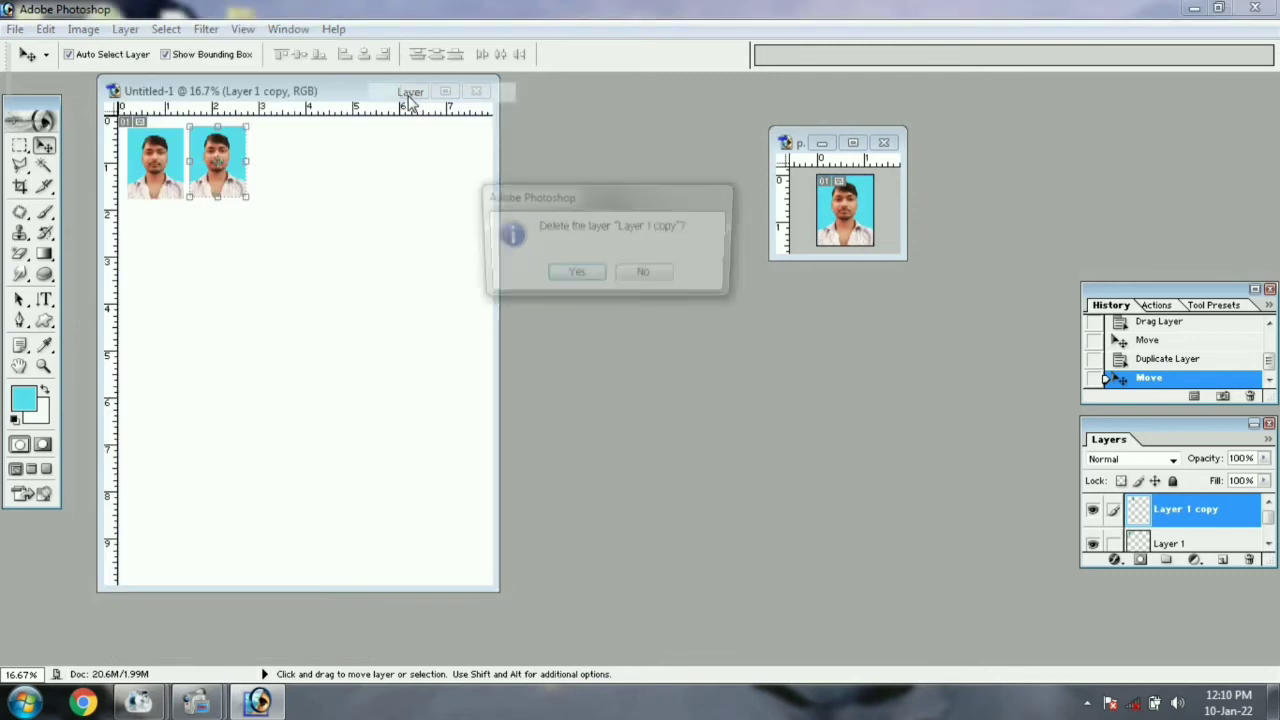
pyautogui.click(570, 279)
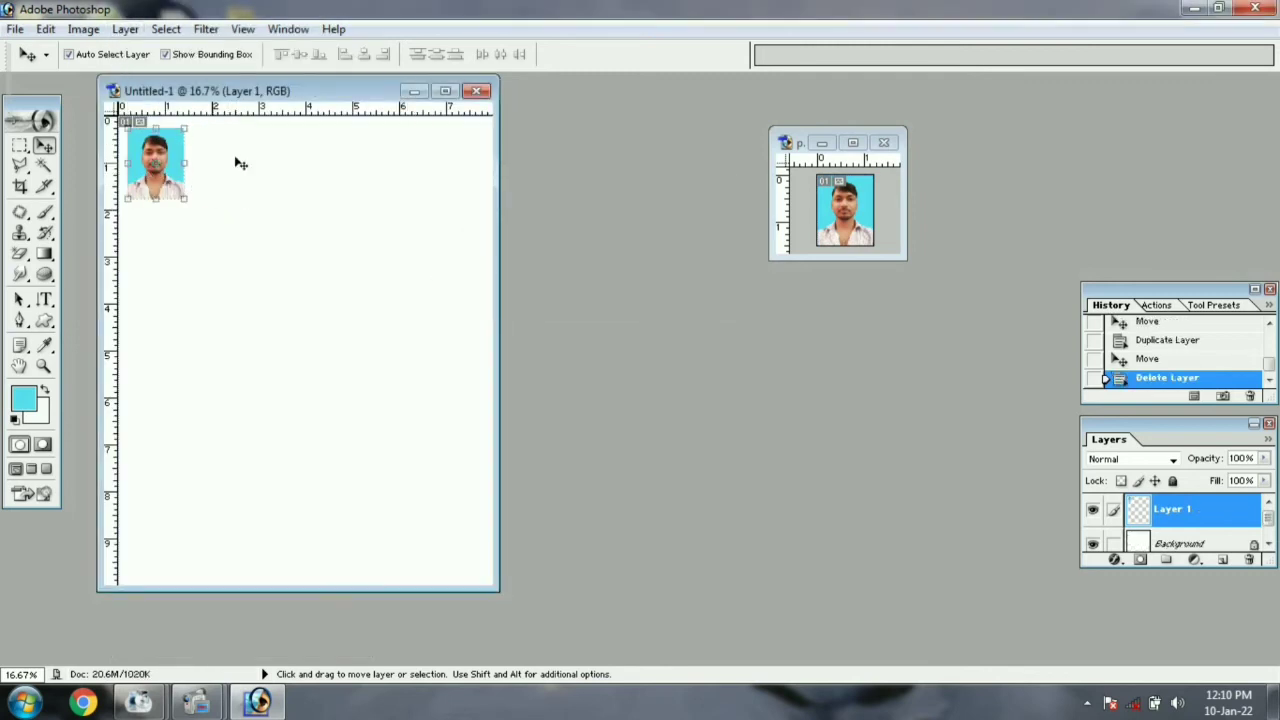
pyautogui.click(125, 29)
pyautogui.moveTo(172, 90)
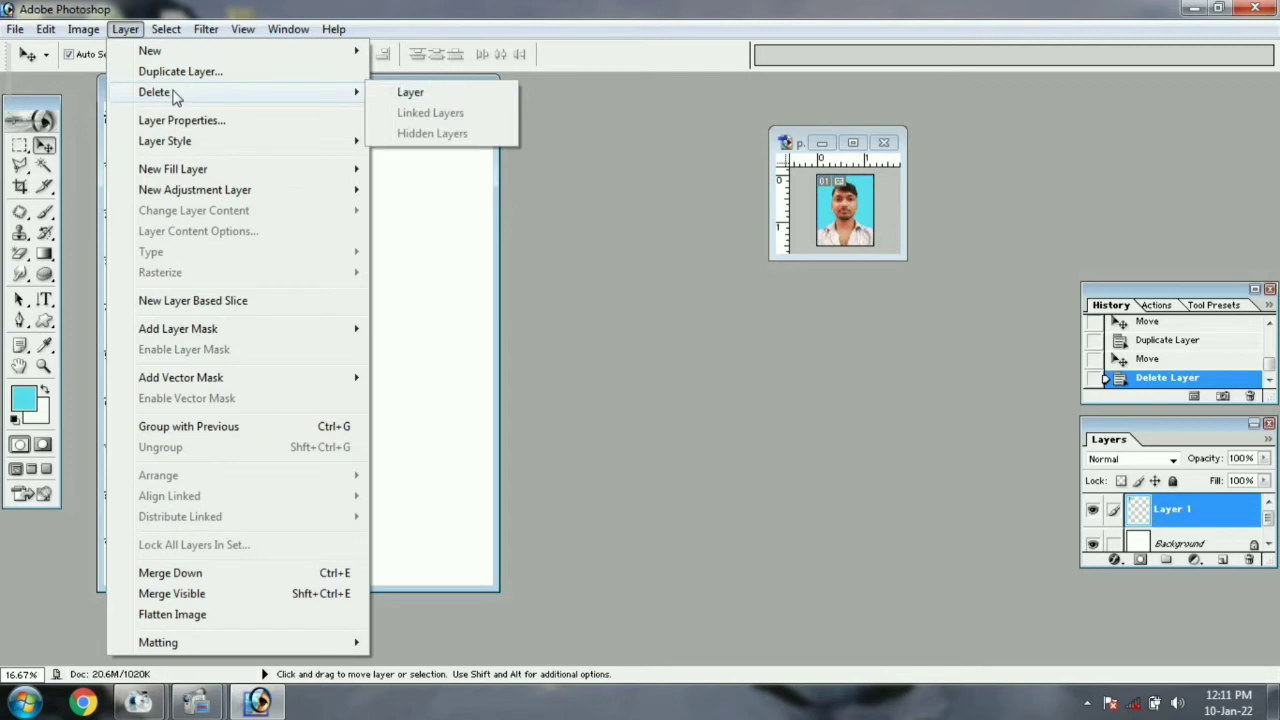
pyautogui.press('Escape')
# Copy the photo across the page to make a row of five and merge all visible layers
pyautogui.moveTo(167, 189); pyautogui.dragTo(292, 196)
pyautogui.moveTo(292, 196); pyautogui.dragTo(418, 190)
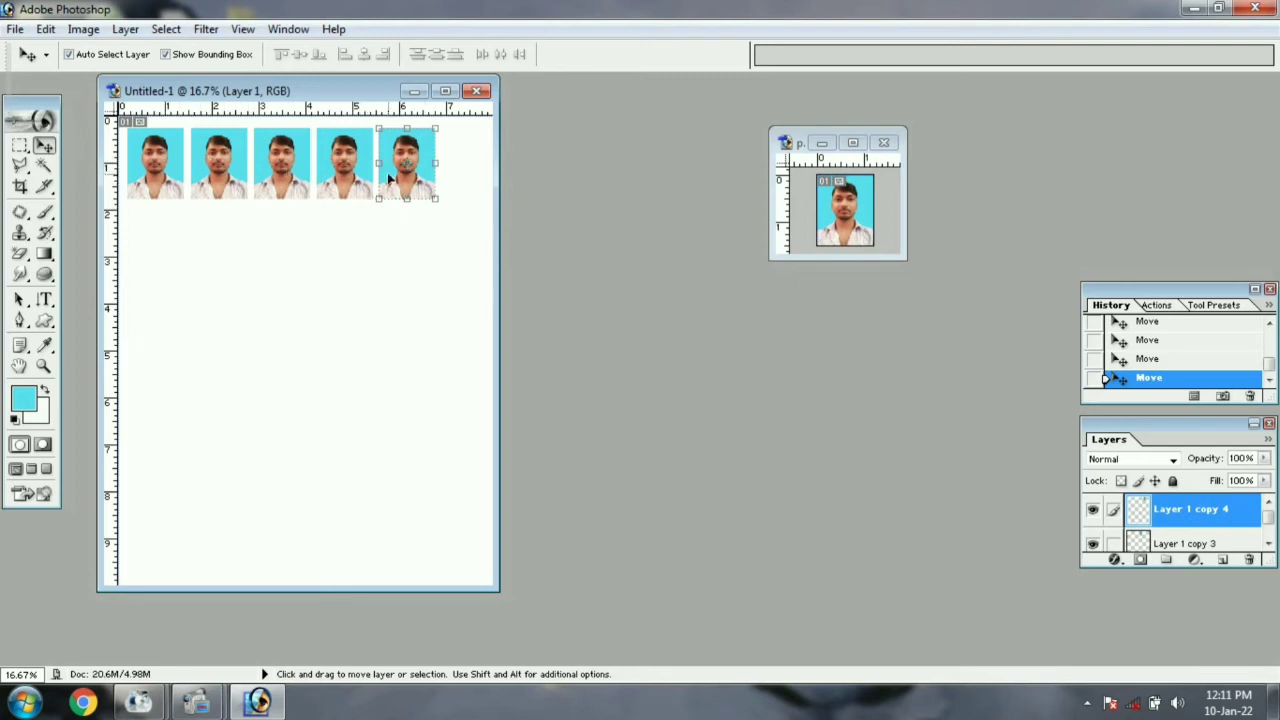
pyautogui.click(125, 29)
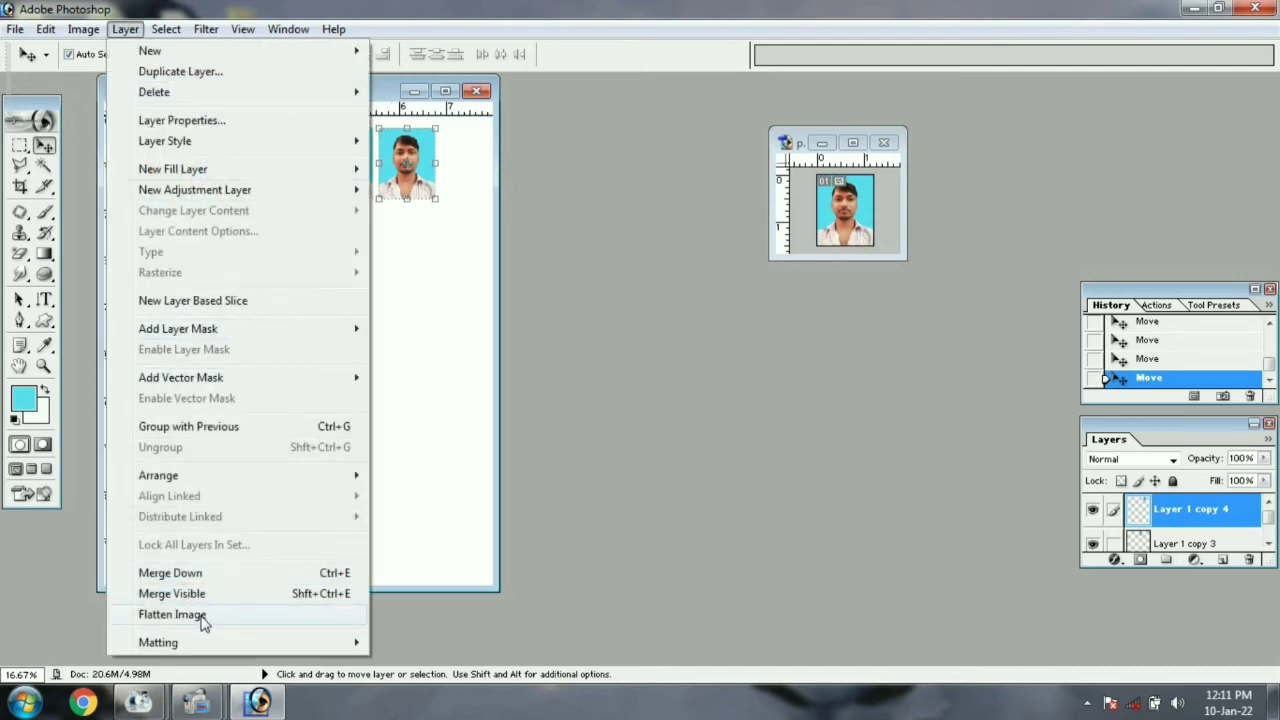
pyautogui.click(330, 594)
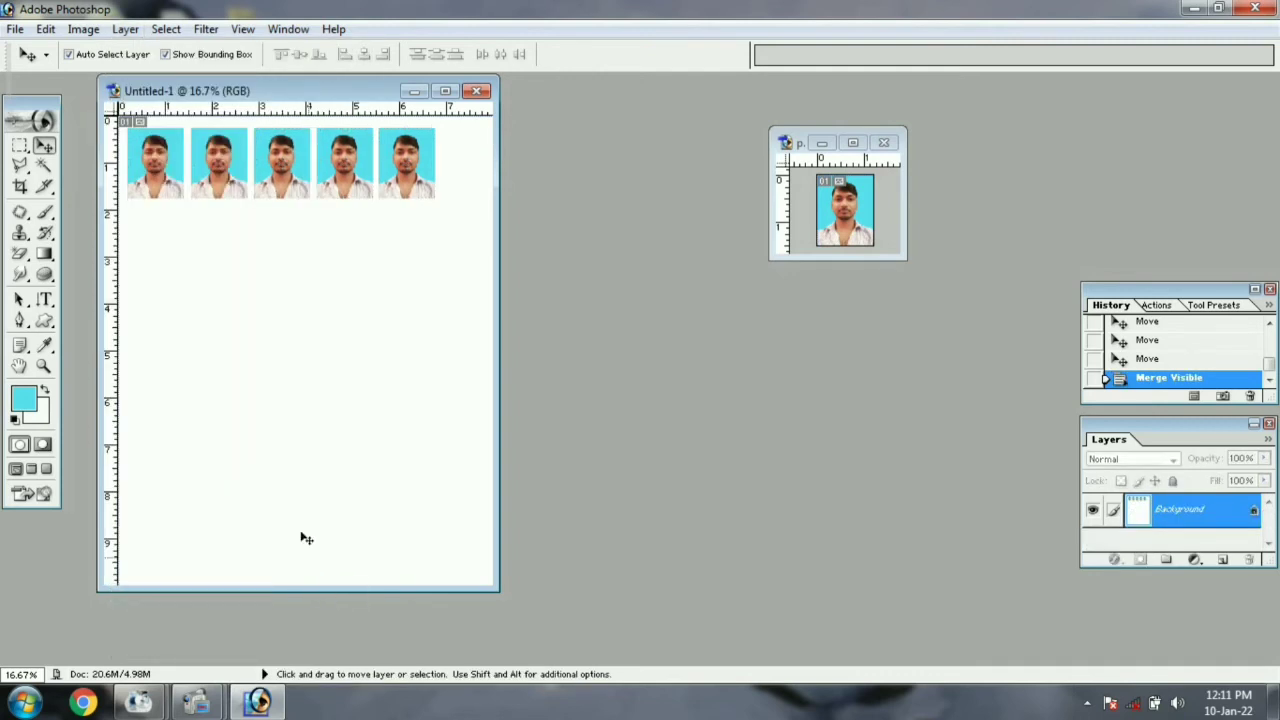
# Duplicate the merged background layer, place the copy as a second row of photos below the first, and merge the visible layers
pyautogui.click(338, 332)
pyautogui.click(642, 276)
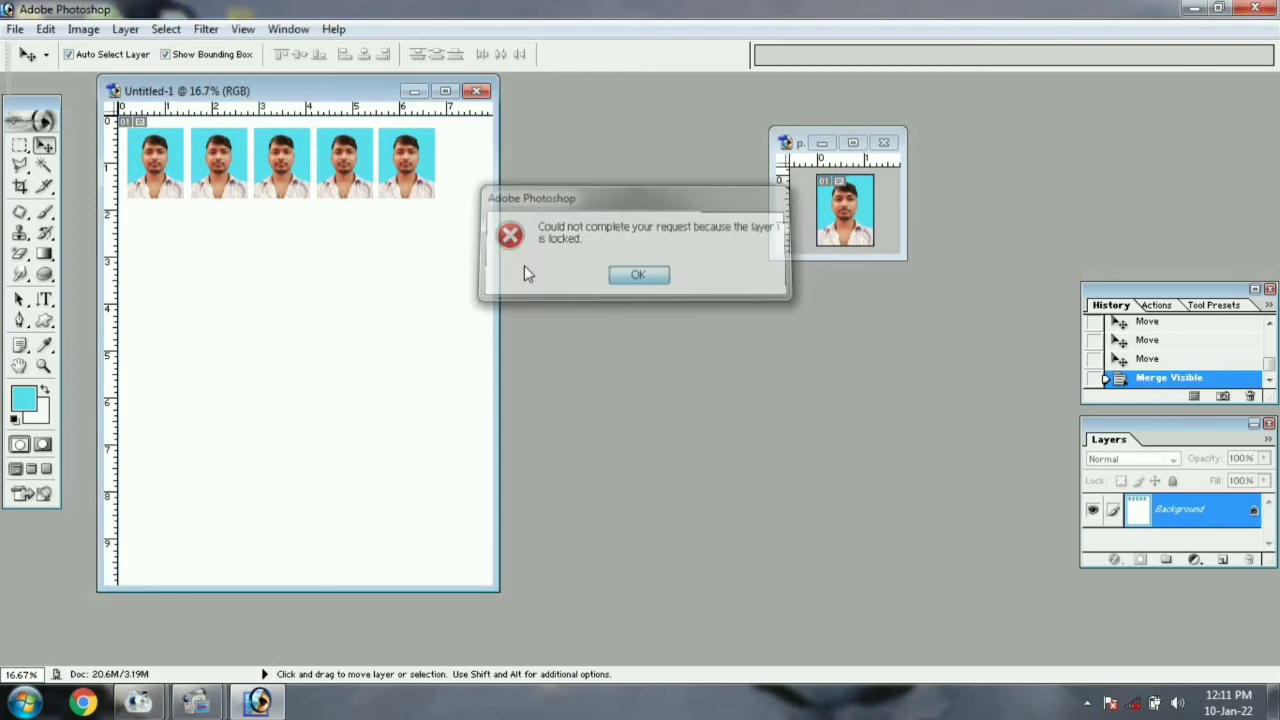
pyautogui.click(136, 33)
pyautogui.click(165, 68)
pyautogui.click(783, 225)
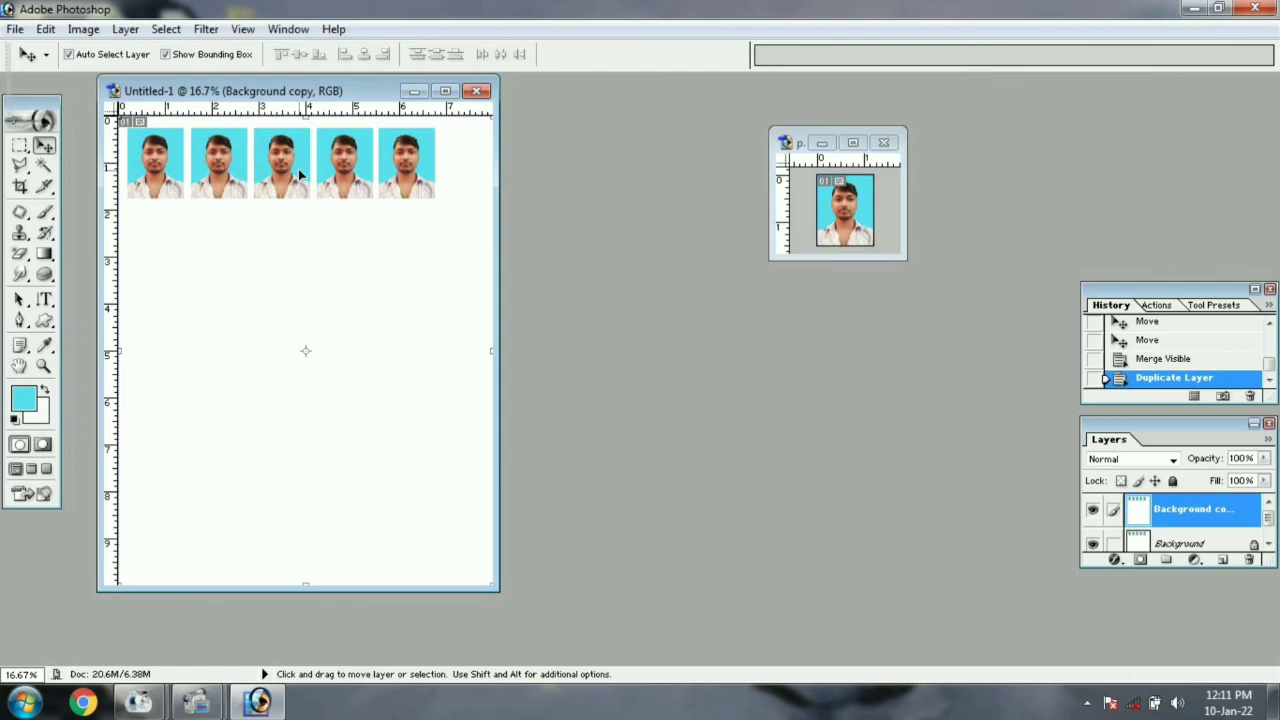
pyautogui.moveTo(298, 168); pyautogui.dragTo(301, 255)
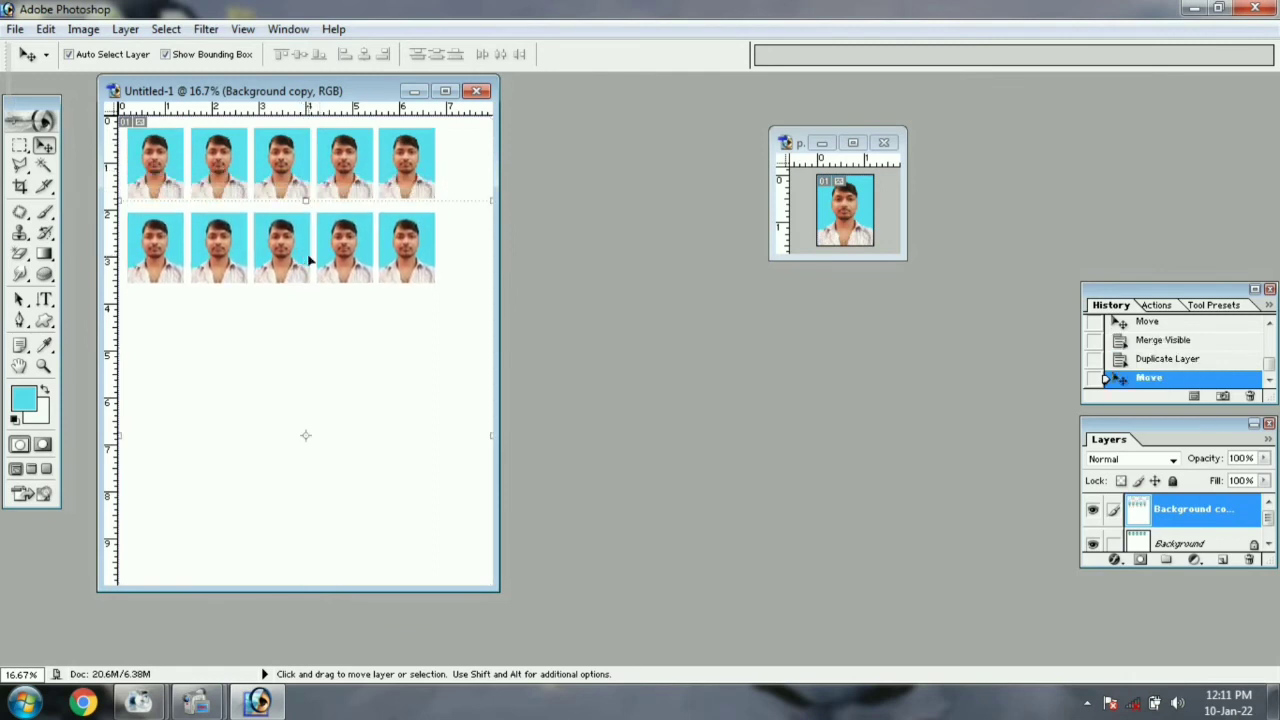
pyautogui.click(125, 29)
pyautogui.click(172, 594)
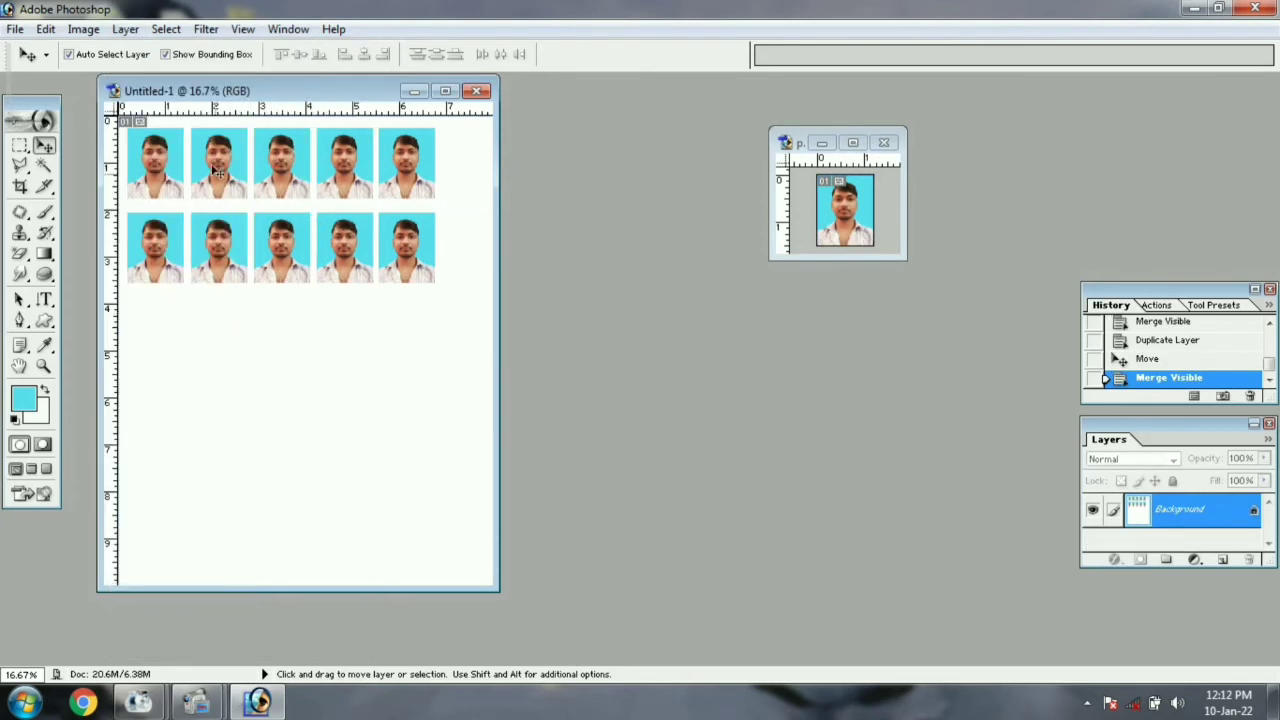
# Duplicate the two-row background layer, place the copy below as the third and fourth rows, and merge the visible layers
pyautogui.click(125, 29)
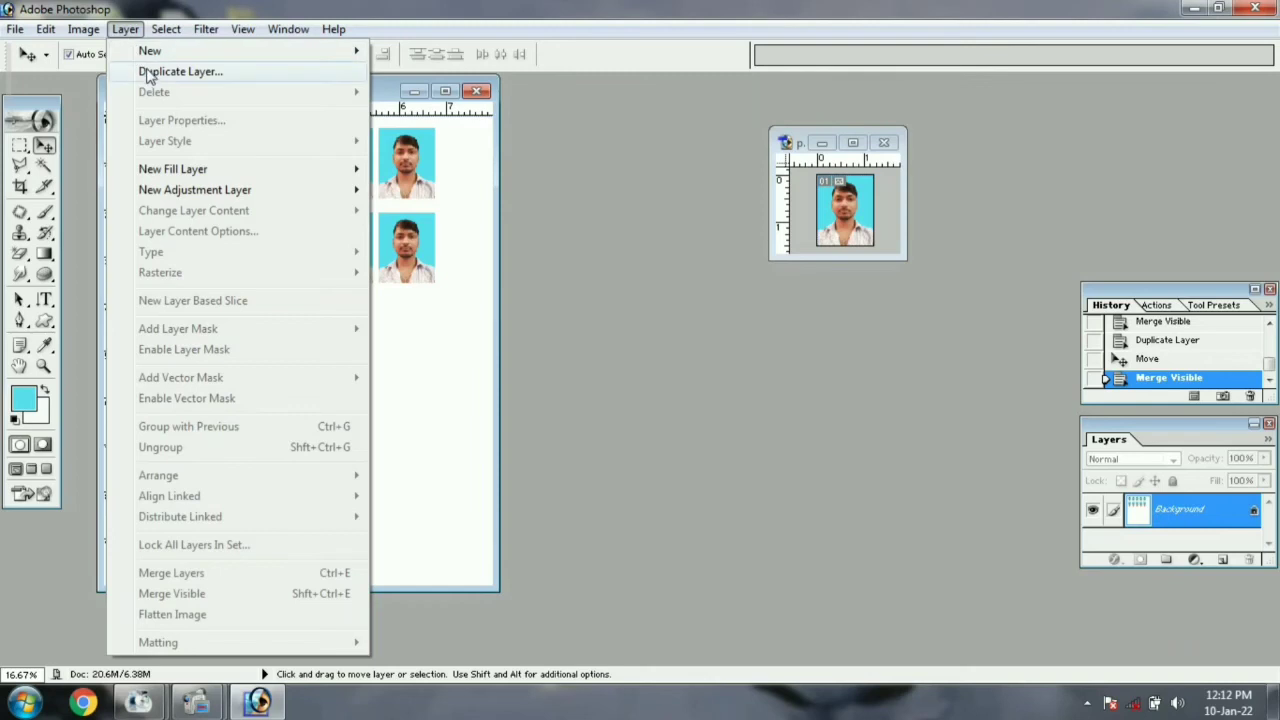
pyautogui.click(152, 72)
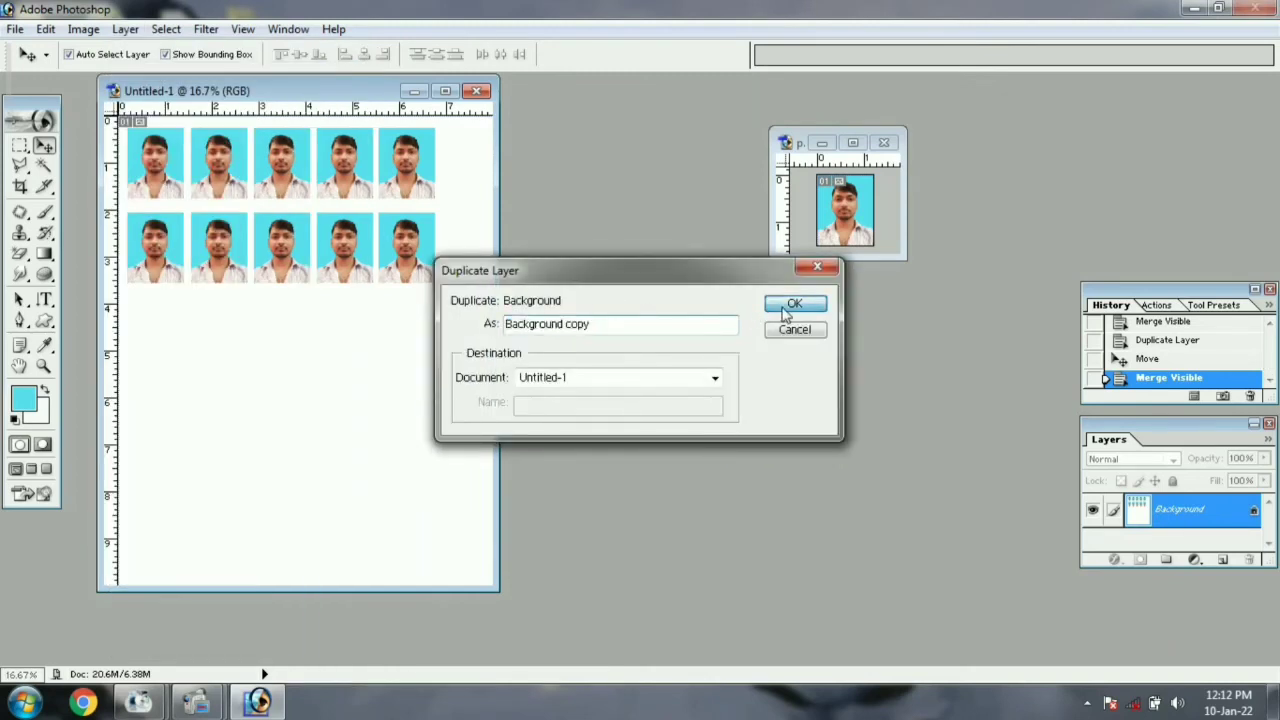
pyautogui.click(787, 304)
pyautogui.moveTo(285, 173); pyautogui.dragTo(293, 343)
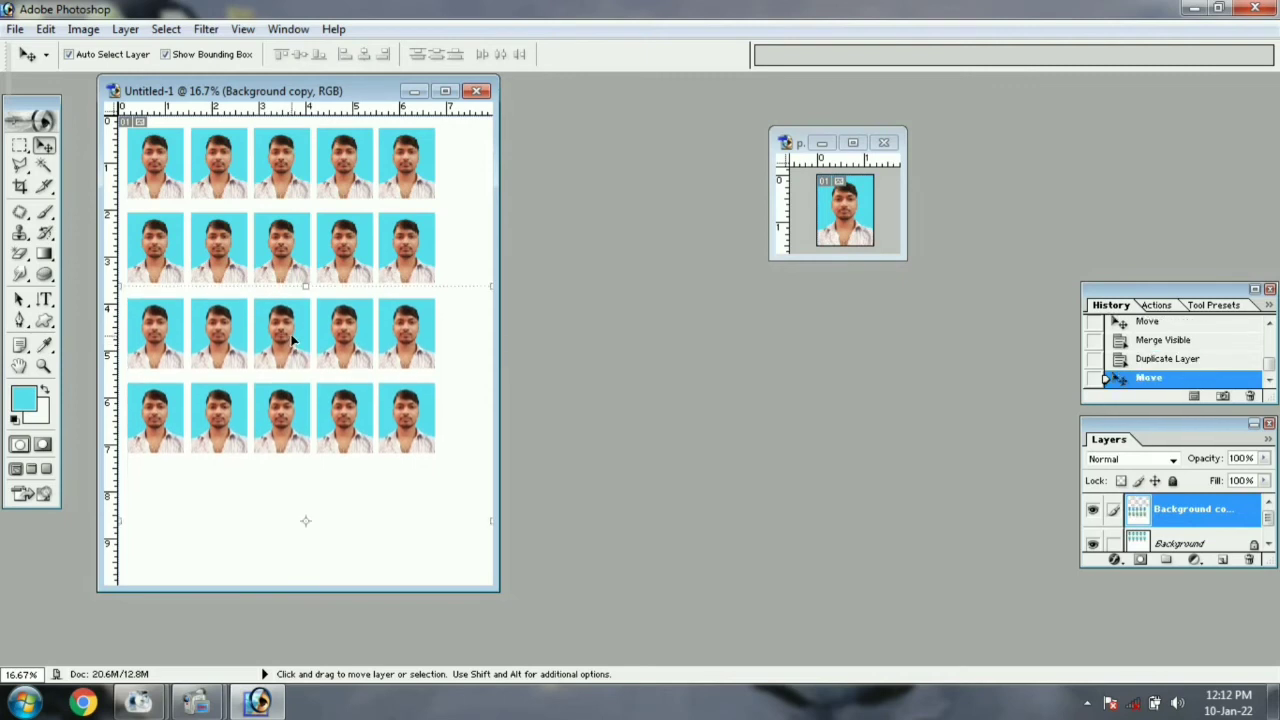
pyautogui.click(125, 29)
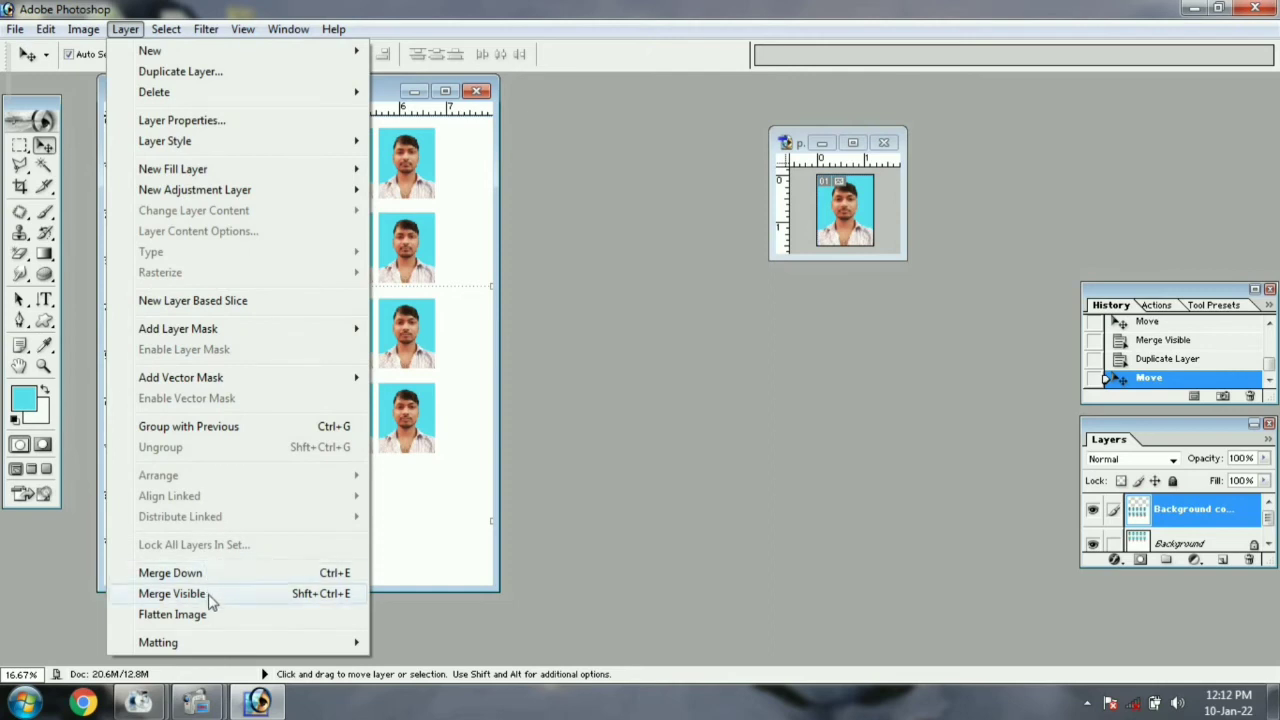
pyautogui.click(172, 594)
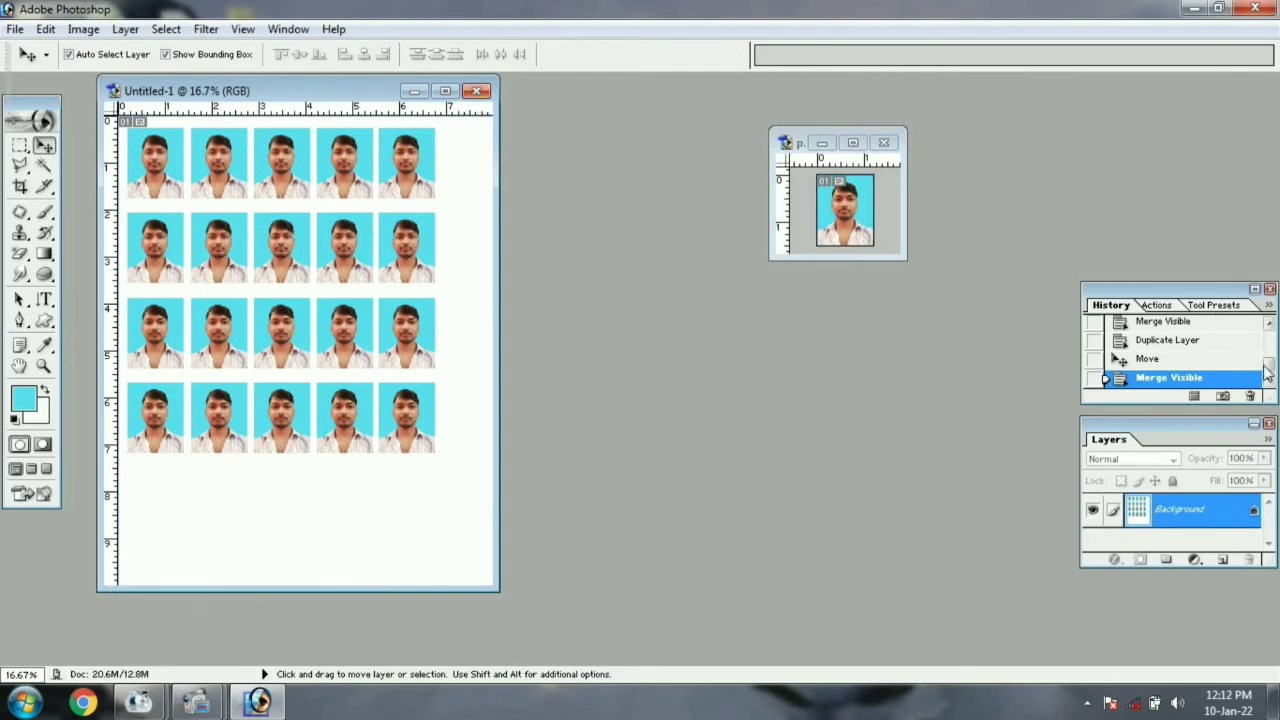
# Revert Untitled-1's history to the first Move state, with only the single photo placed
pyautogui.moveTo(1267, 366); pyautogui.dragTo(1263, 333)
pyautogui.click(1150, 379)
pyautogui.click(125, 29)
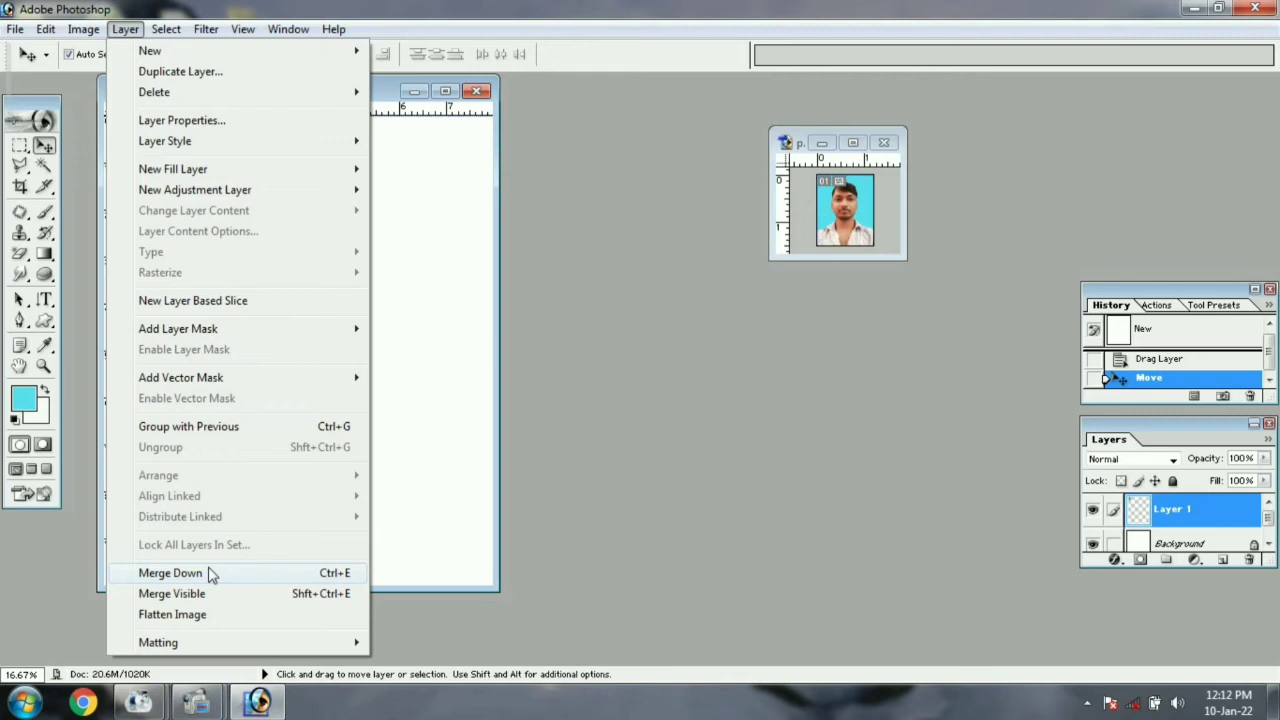
pyautogui.click(434, 320)
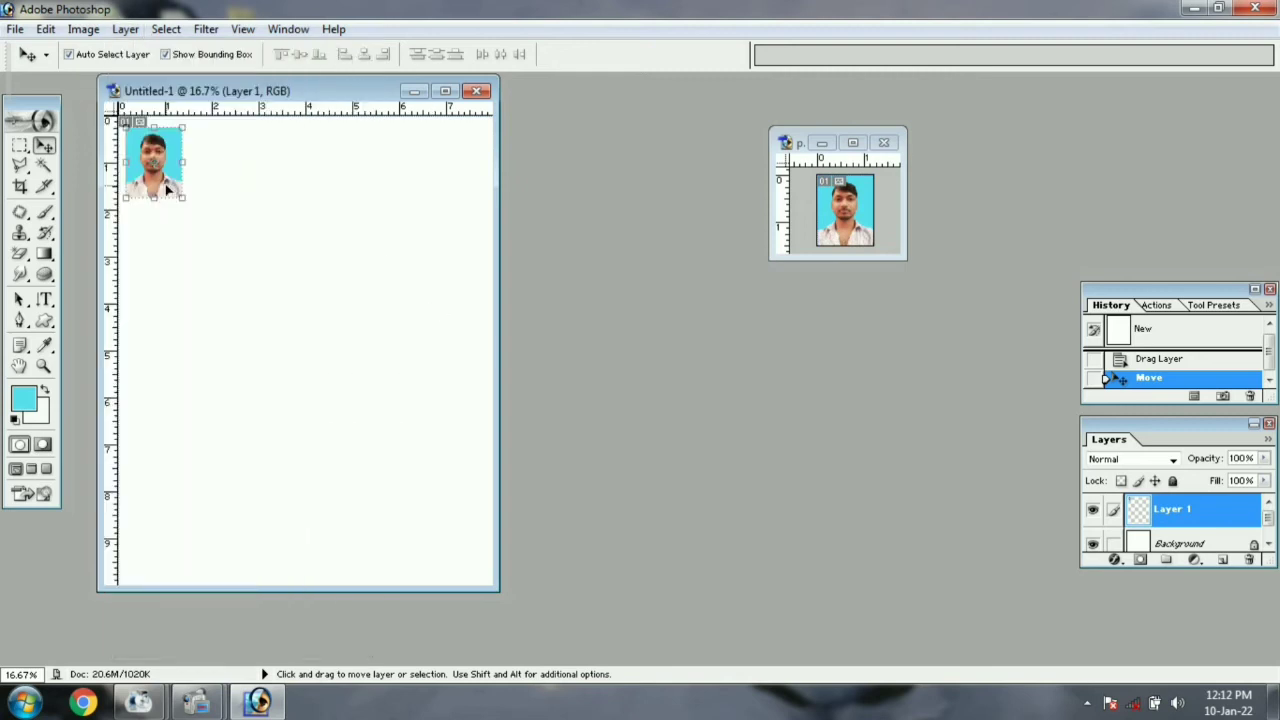
# Duplicate Layer 1, place the copy directly beside the first photo, and merge it down into Layer 1
pyautogui.click(125, 29)
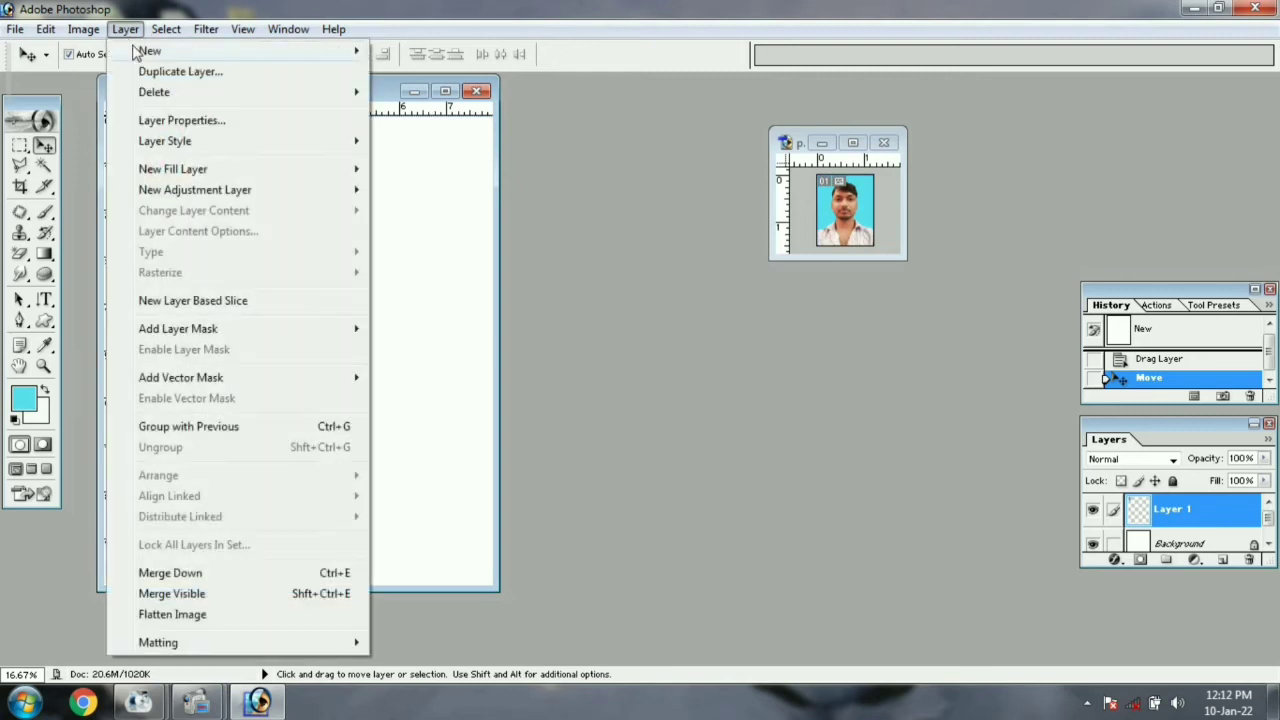
pyautogui.click(155, 72)
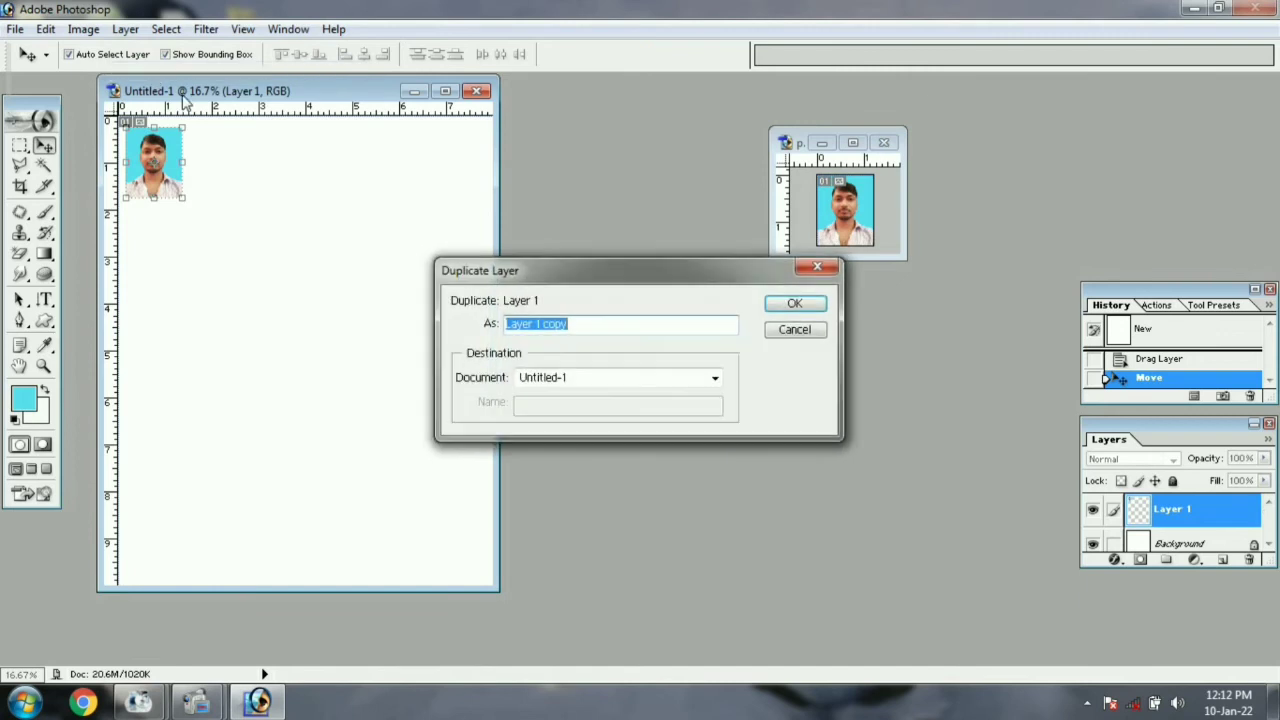
pyautogui.click(818, 307)
pyautogui.moveTo(166, 175); pyautogui.dragTo(205, 177)
pyautogui.hotkey('ctrl', 'e')
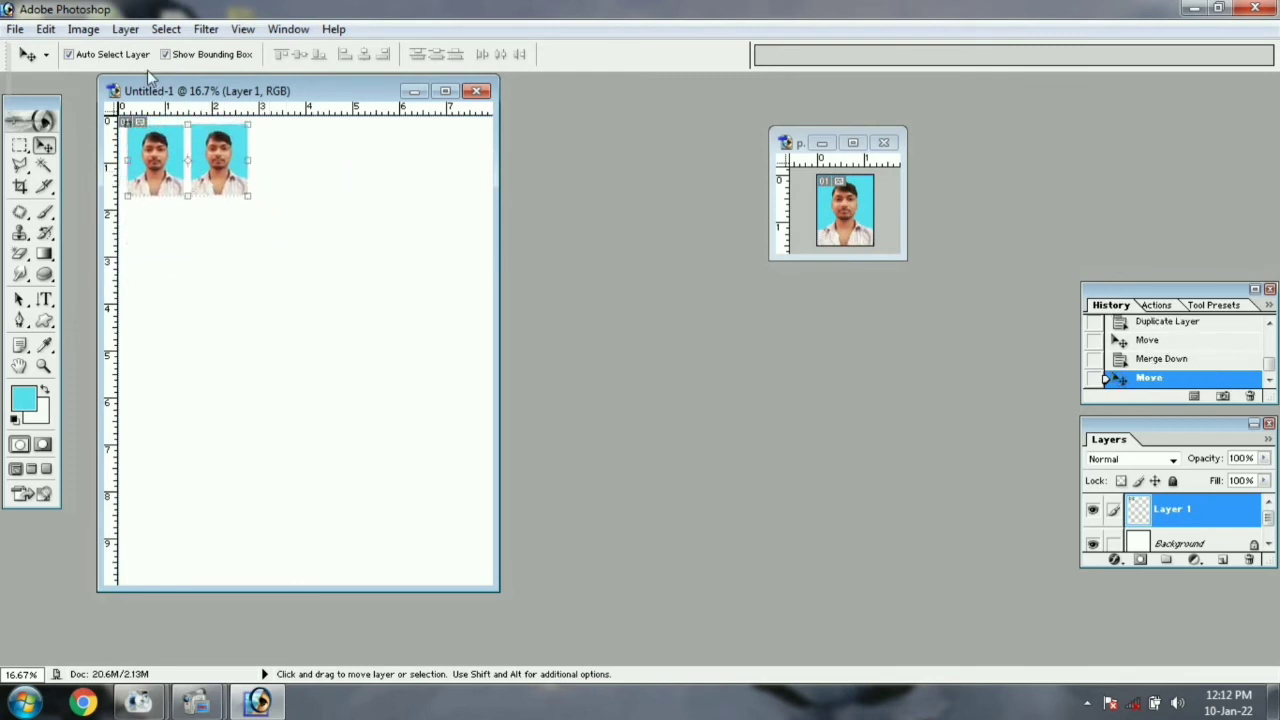
# Duplicate the merged two-photo layer and place the copy beside it to extend the row
pyautogui.click(125, 29)
pyautogui.click(162, 68)
pyautogui.click(811, 300)
pyautogui.moveTo(218, 183); pyautogui.dragTo(345, 180)
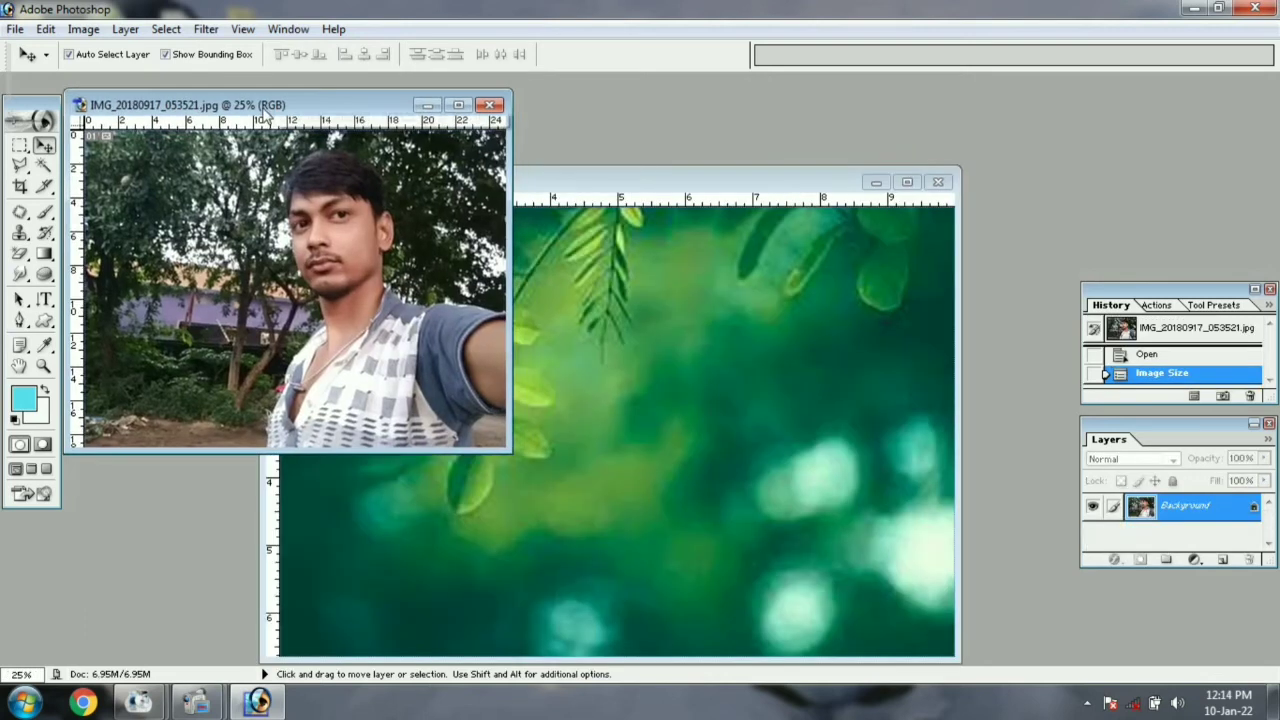
# Scale the cut-out portrait on Layer 1 of 4.jpg with Free Transform and position it over the green leaf background
pyautogui.moveTo(342, 77); pyautogui.dragTo(285, 152)
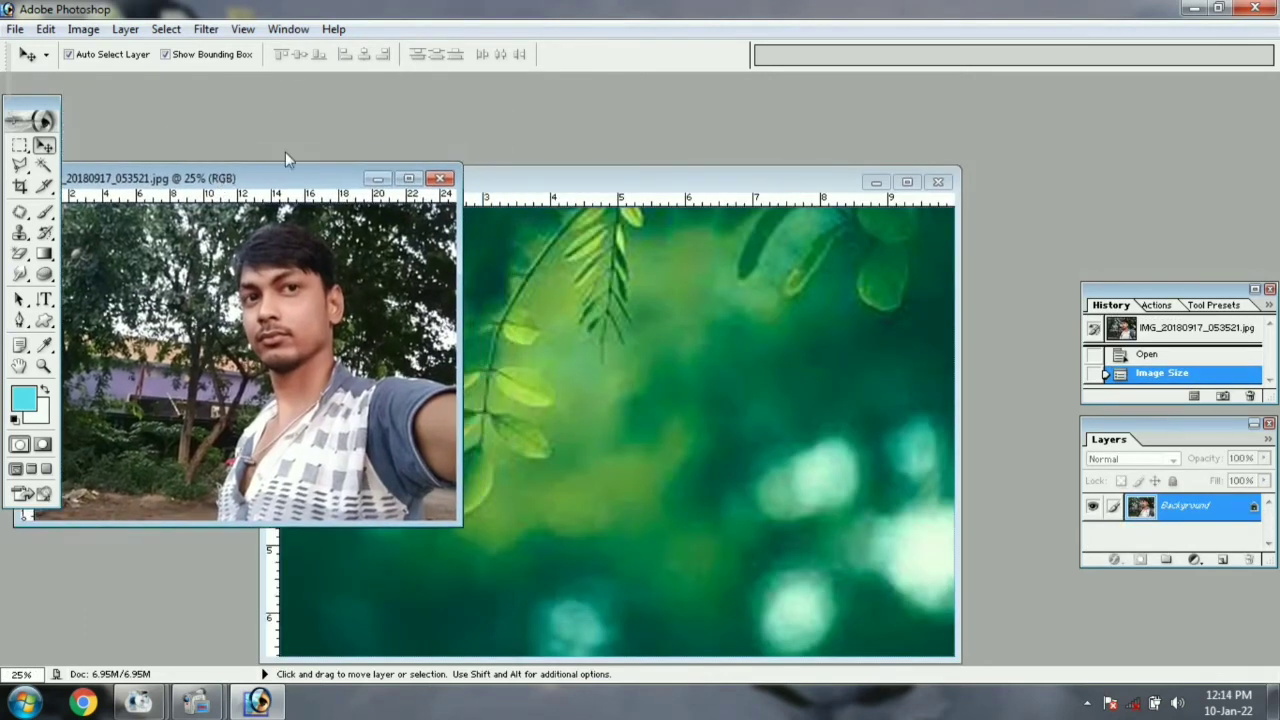
pyautogui.click(125, 29)
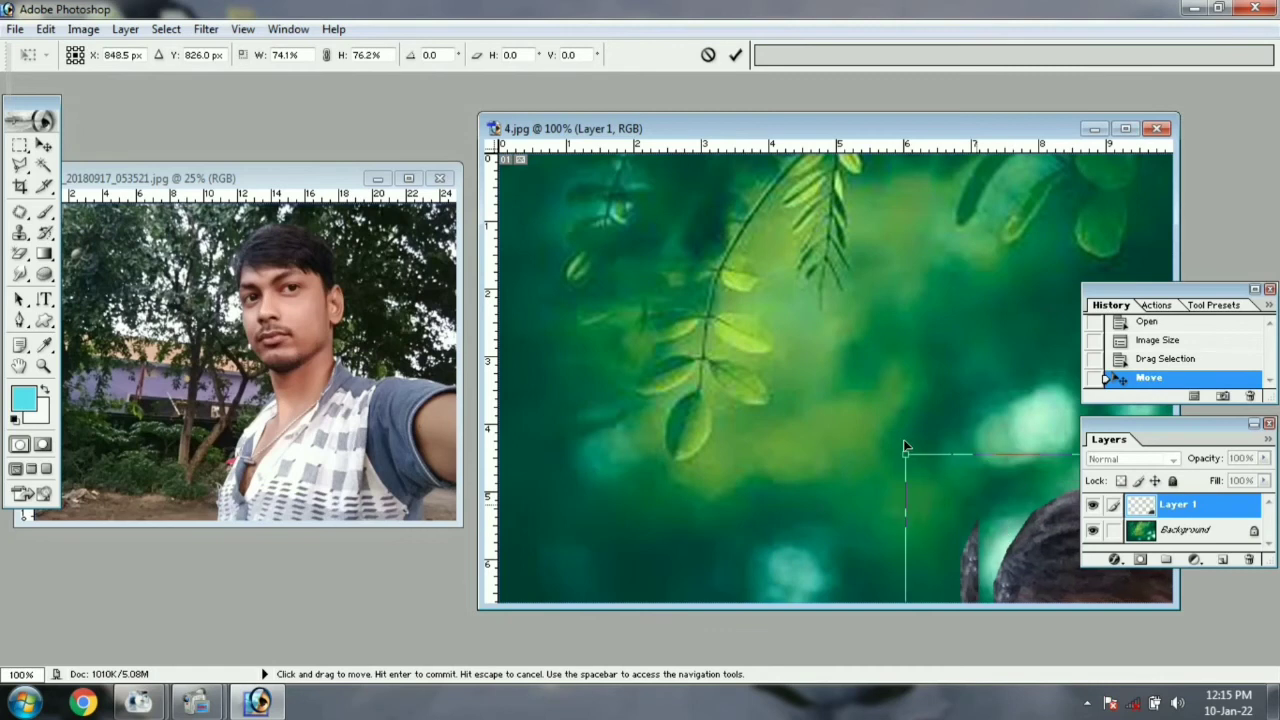
pyautogui.moveTo(903, 439); pyautogui.dragTo(718, 357)
pyautogui.moveTo(822, 460); pyautogui.dragTo(760, 259)
pyautogui.press('Return')
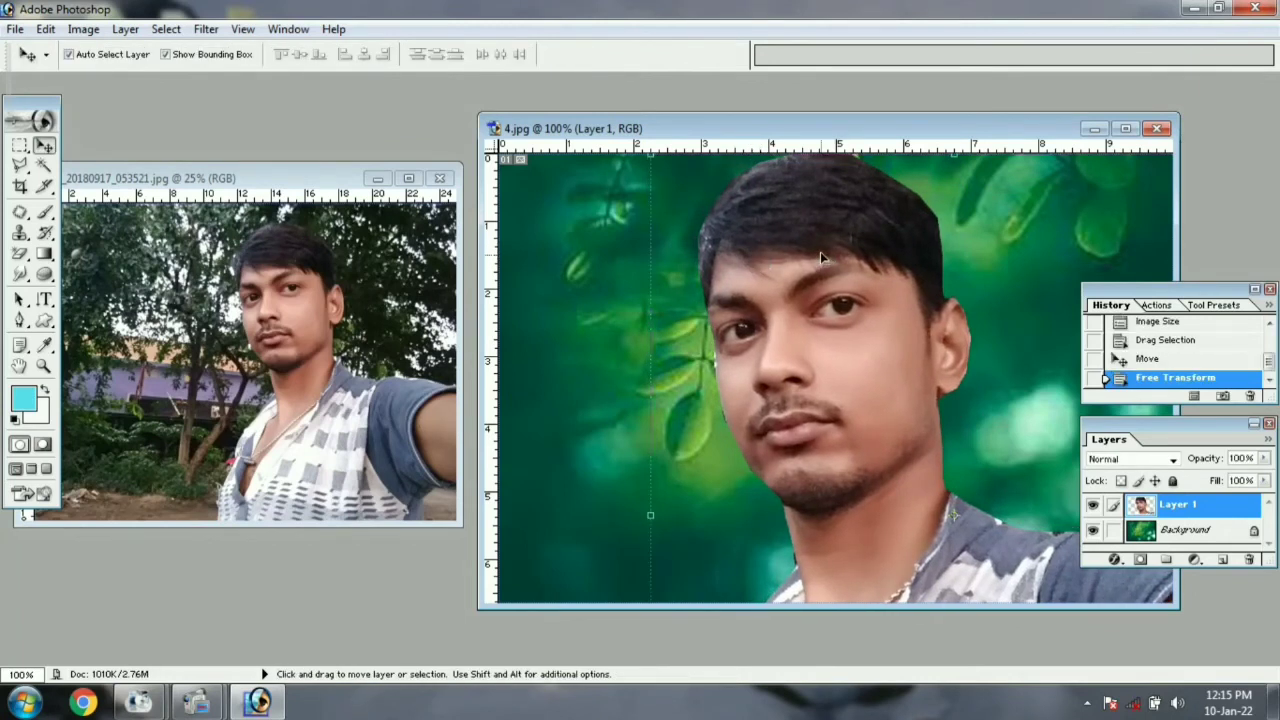
pyautogui.moveTo(820, 251); pyautogui.dragTo(795, 251)
# Lower Layer 1's opacity to 33% in the layer's Blending Options and move the faded portrait further toward the right edge of 4.jpg
pyautogui.click(125, 29)
pyautogui.moveTo(165, 141)
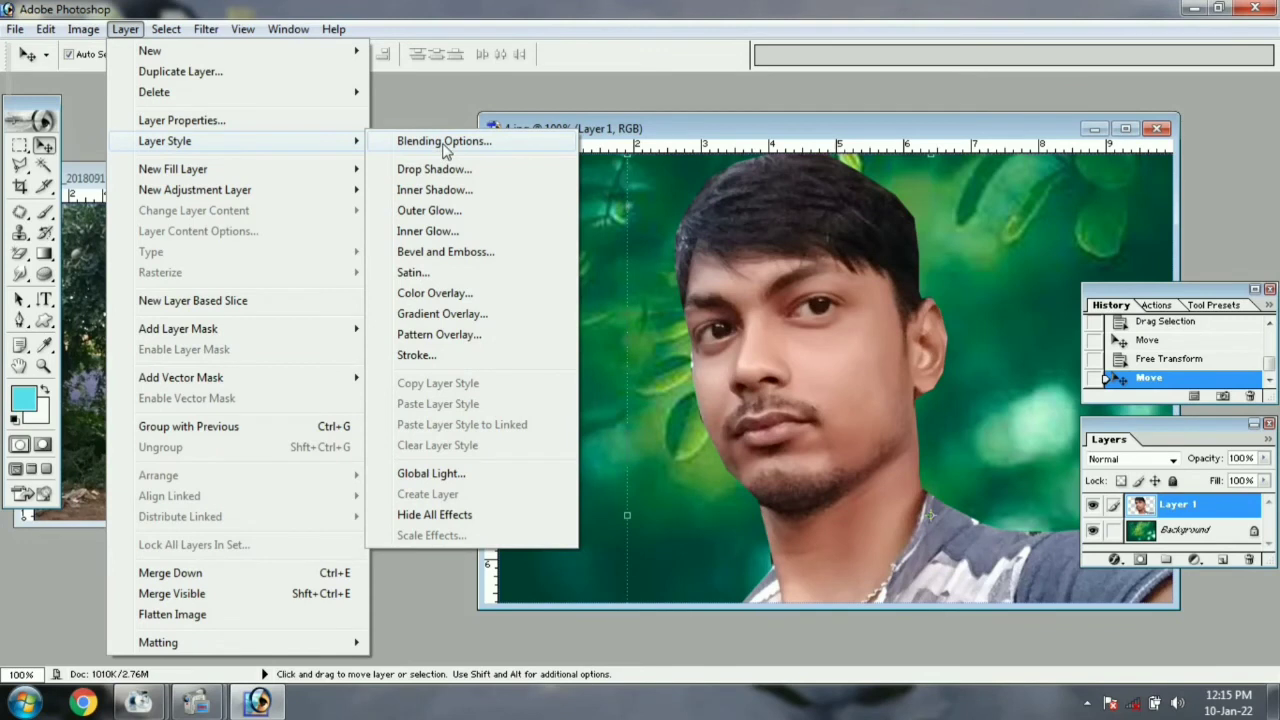
pyautogui.click(444, 142)
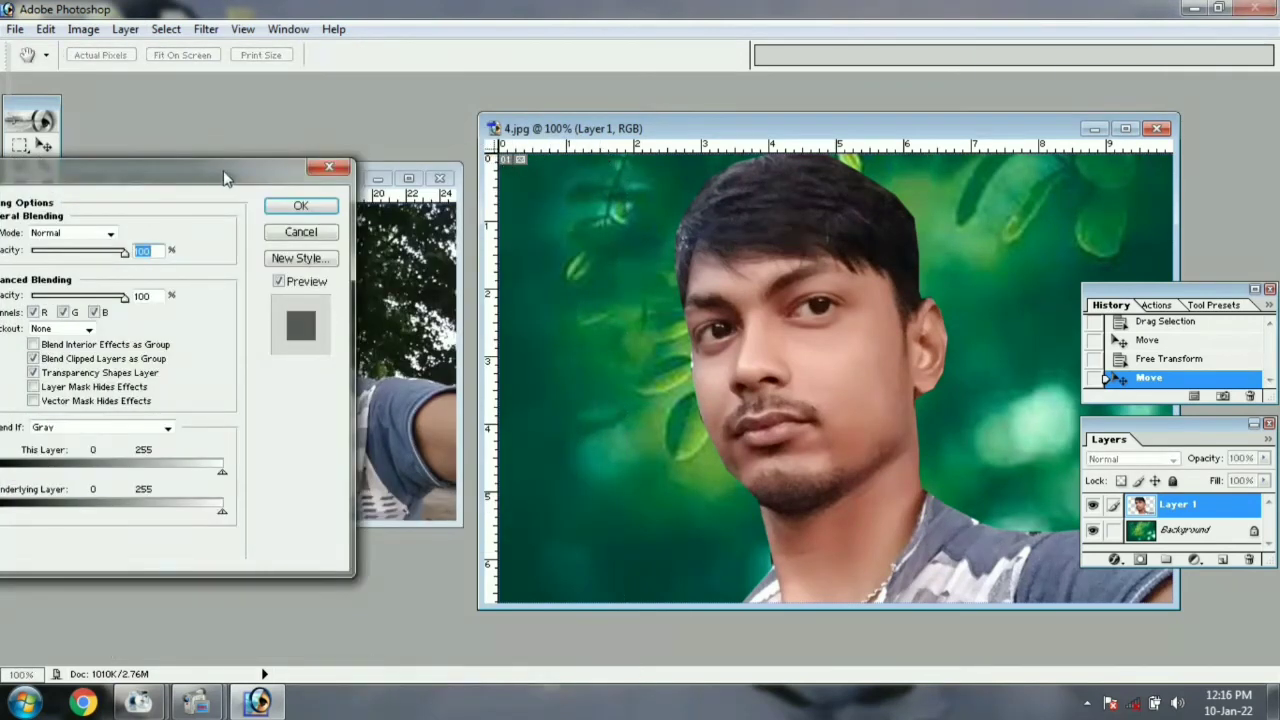
pyautogui.moveTo(224, 178); pyautogui.dragTo(414, 111)
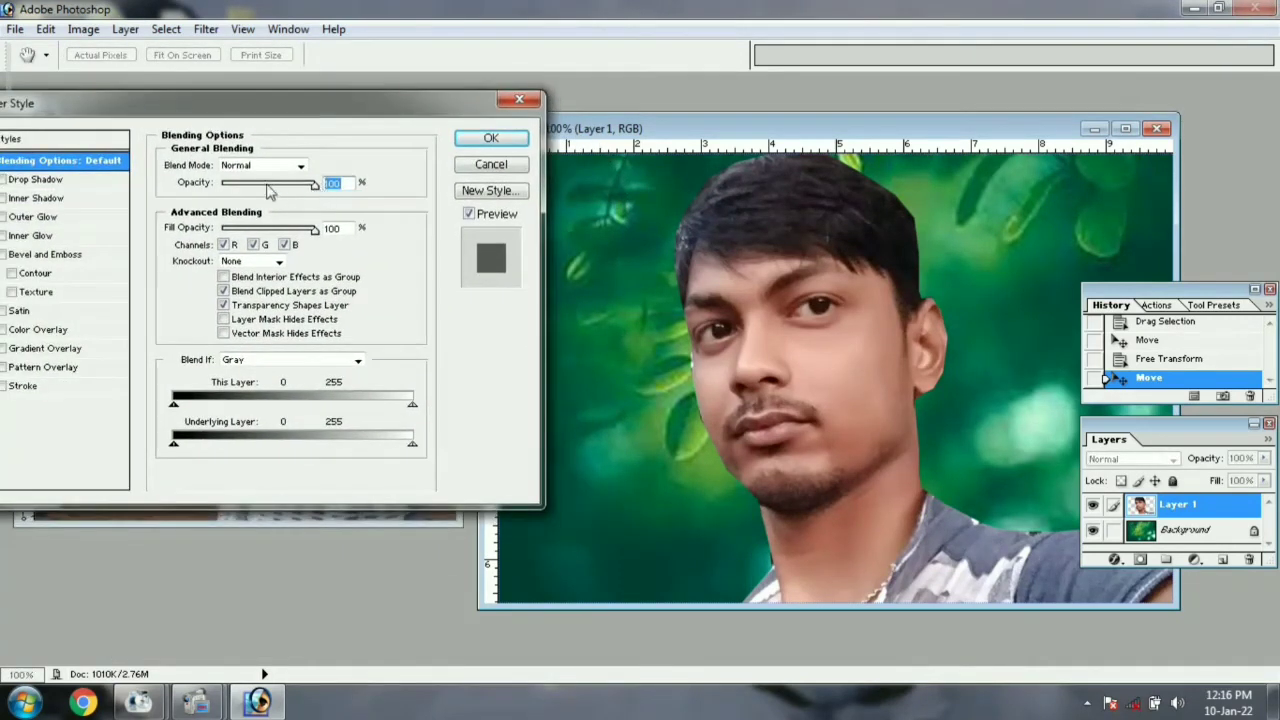
pyautogui.moveTo(314, 186); pyautogui.dragTo(258, 197)
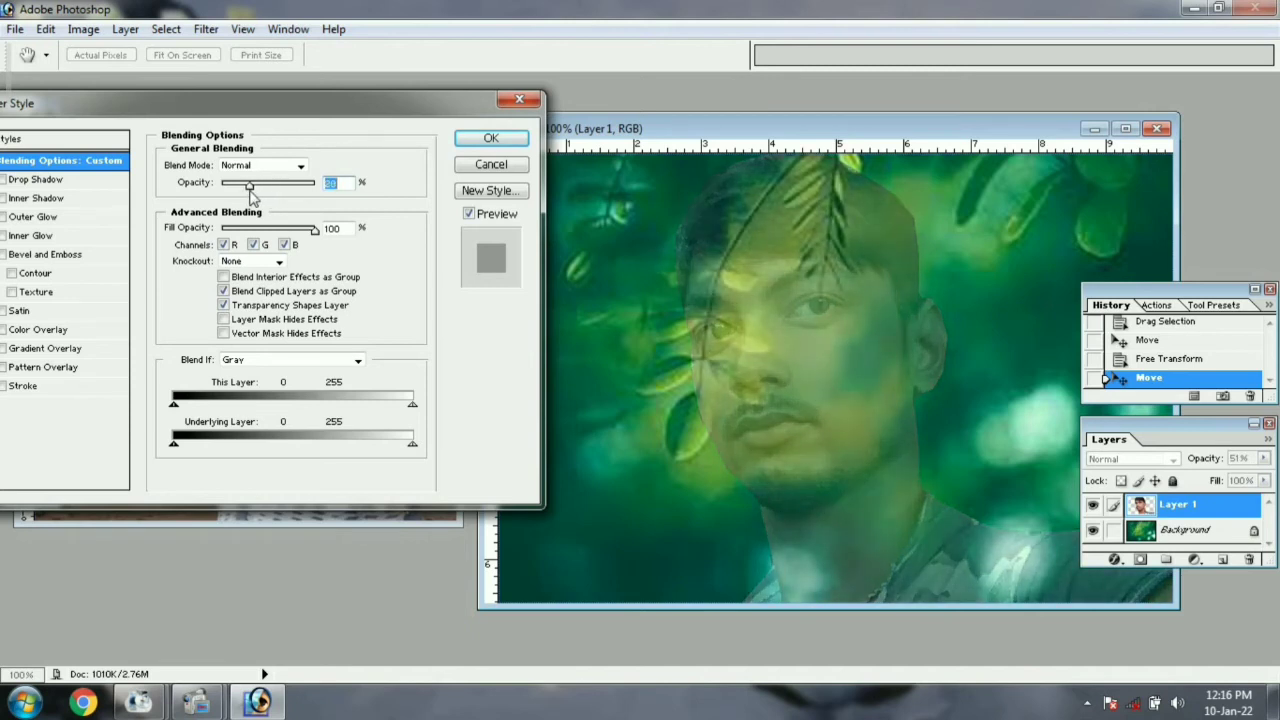
pyautogui.click(491, 138)
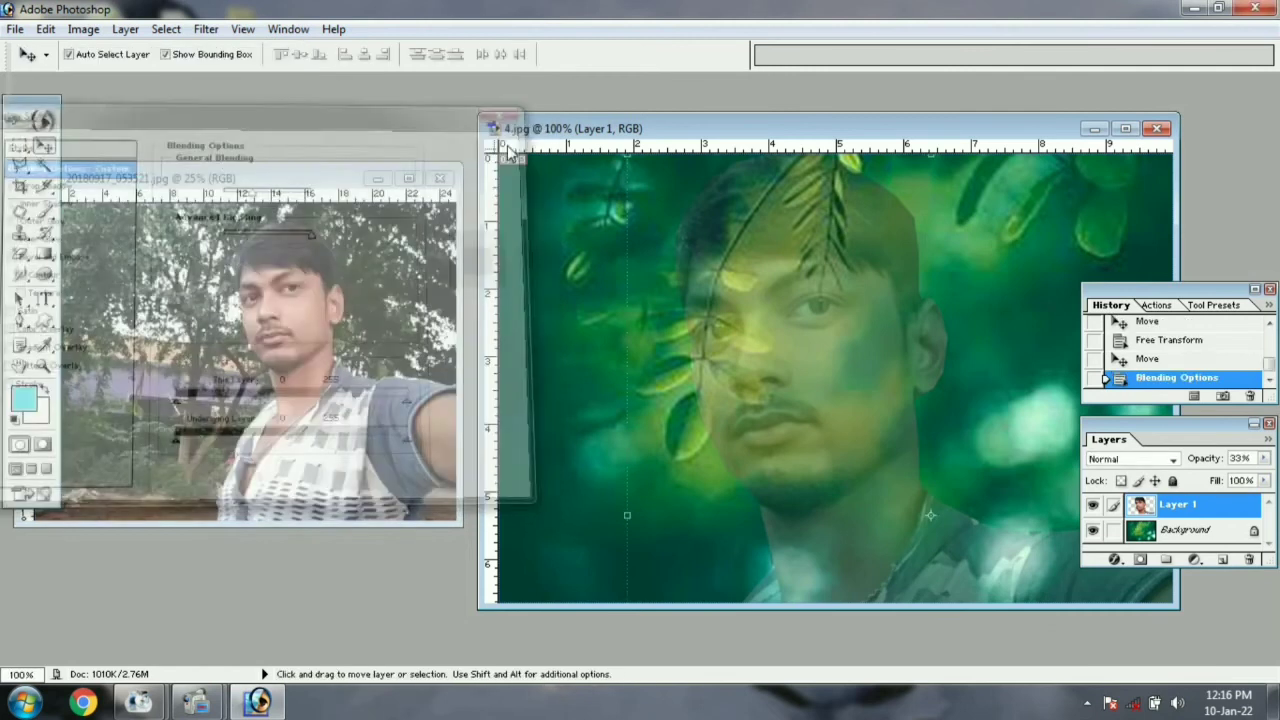
pyautogui.moveTo(830, 360); pyautogui.dragTo(950, 396)
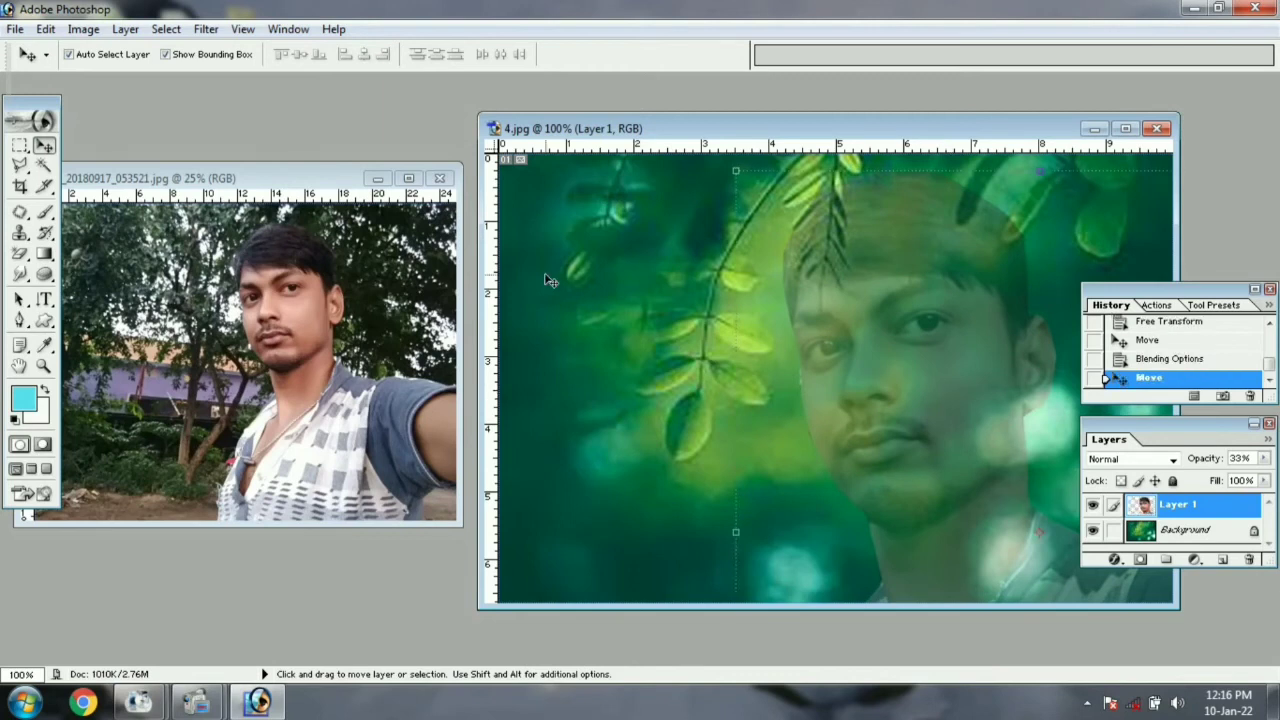
# Try higher and lower opacities for Layer 1 in Blending Options and apply 34%
pyautogui.click(125, 29)
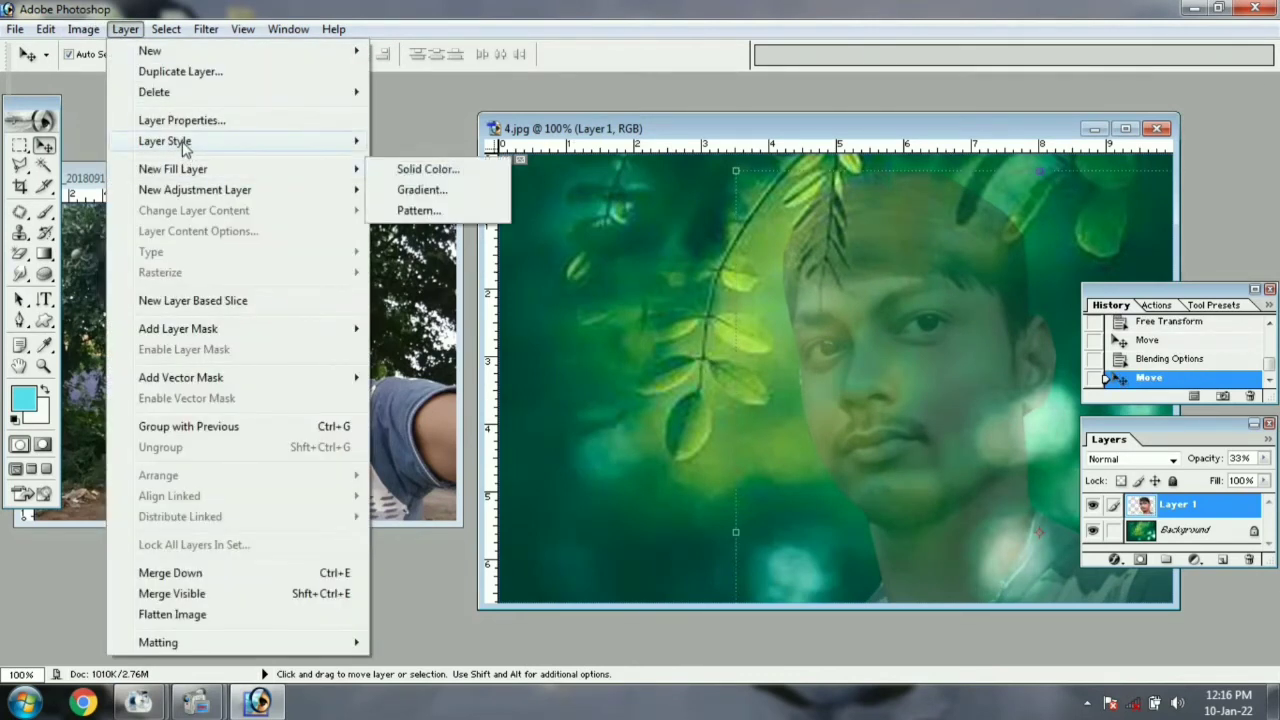
pyautogui.moveTo(325, 141)
pyautogui.click(435, 143)
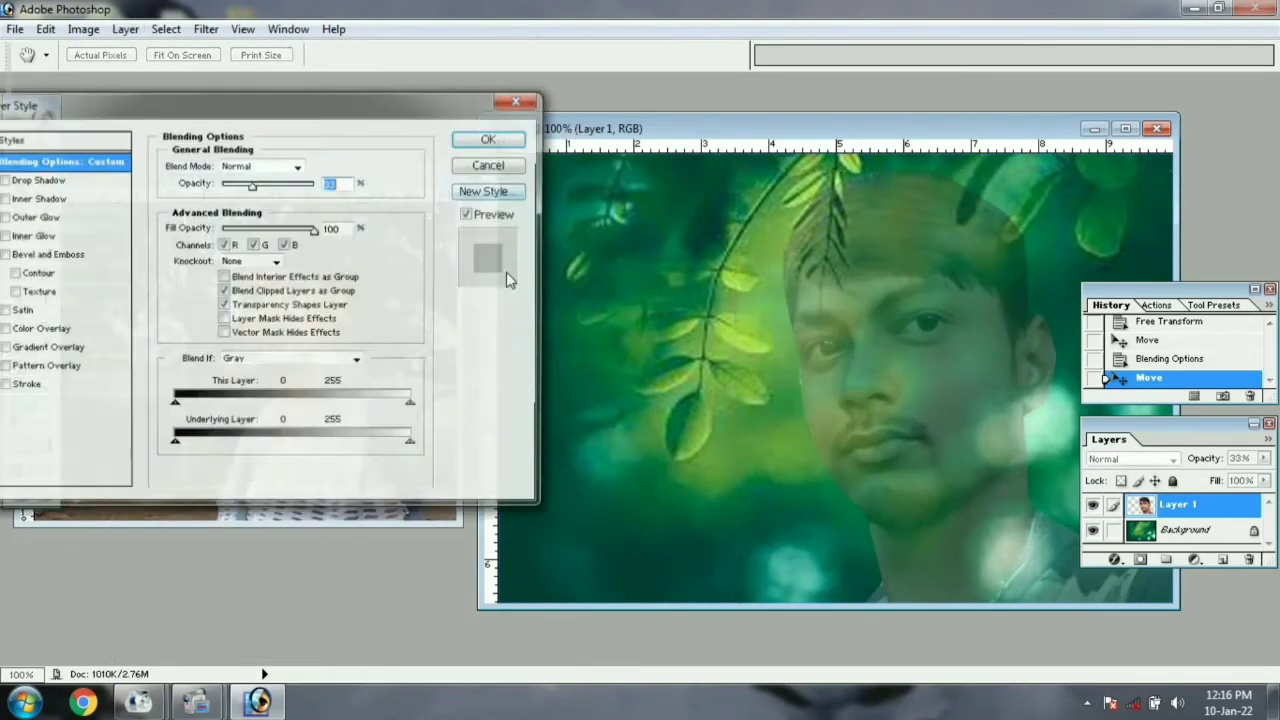
pyautogui.moveTo(255, 190); pyautogui.dragTo(311, 196)
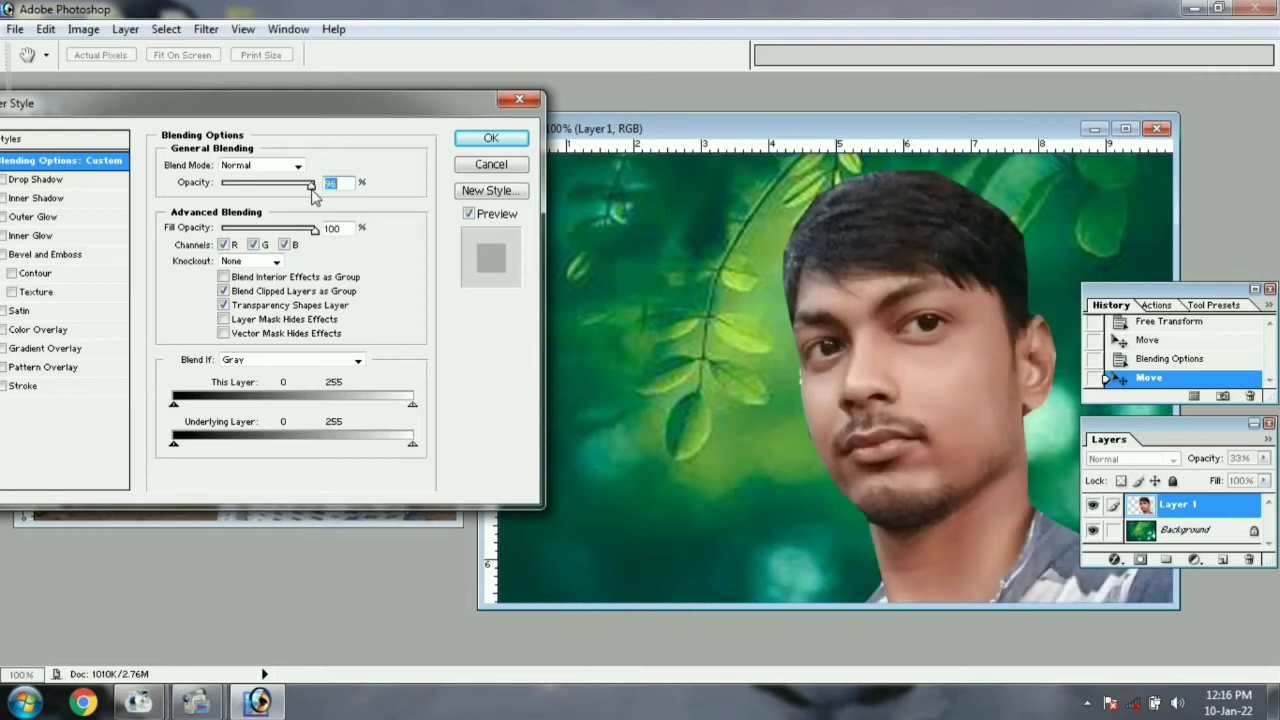
pyautogui.moveTo(315, 197); pyautogui.dragTo(279, 193)
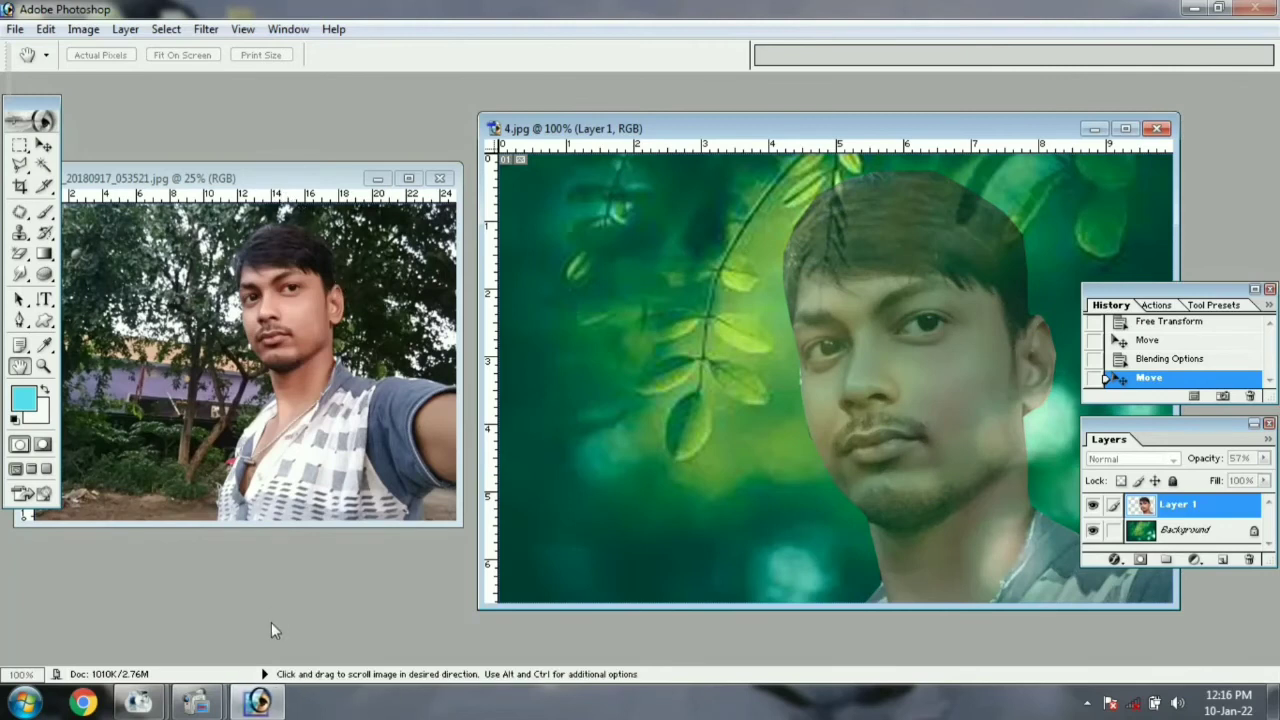
pyautogui.click(248, 712)
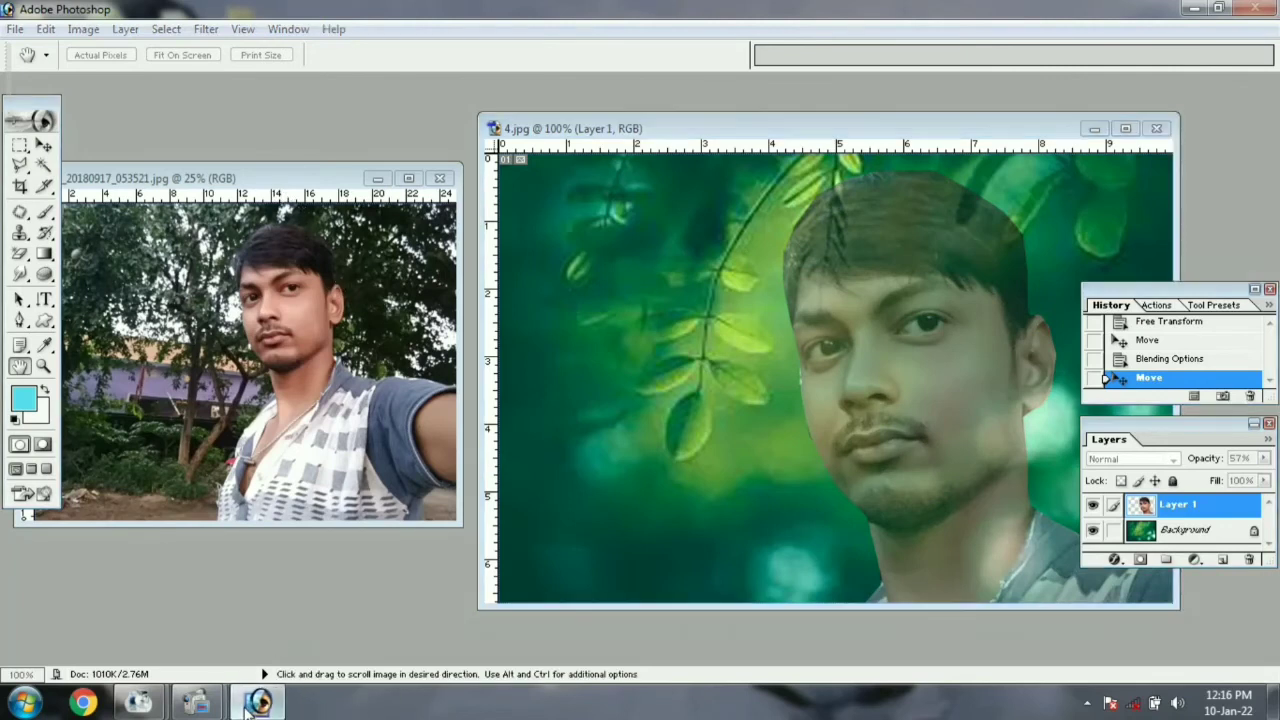
pyautogui.click(248, 712)
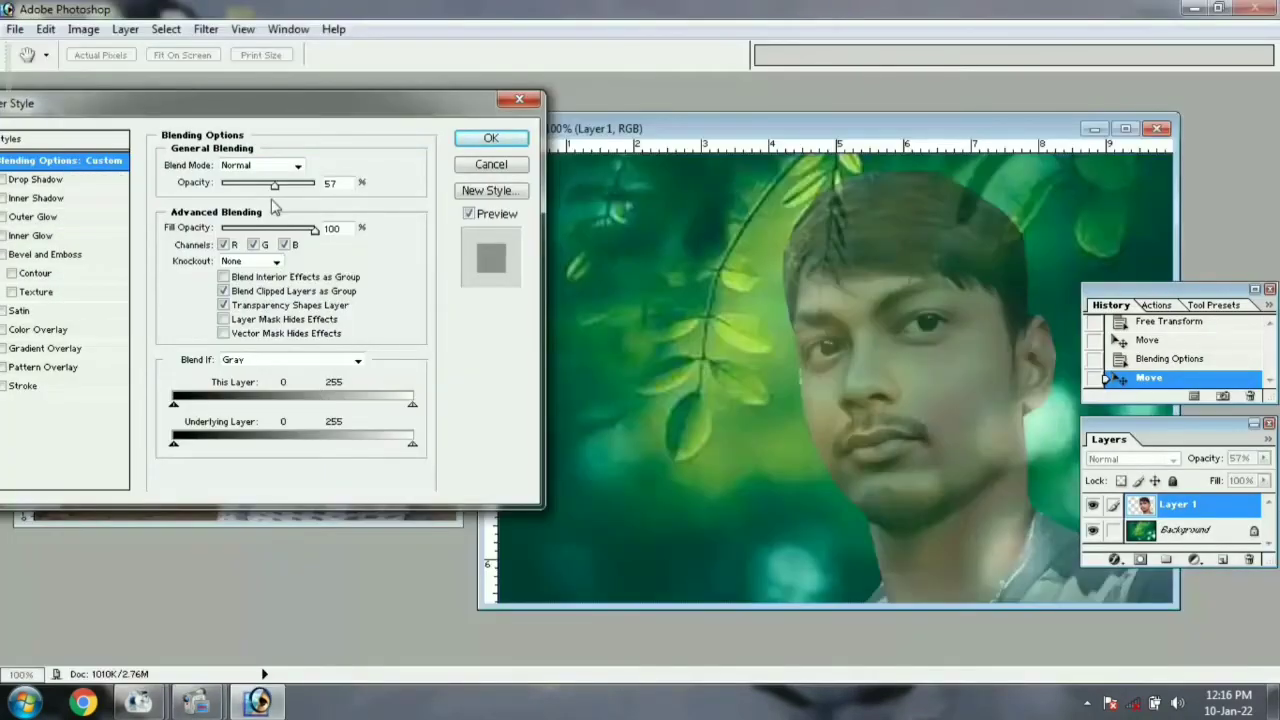
pyautogui.moveTo(275, 193); pyautogui.dragTo(253, 193)
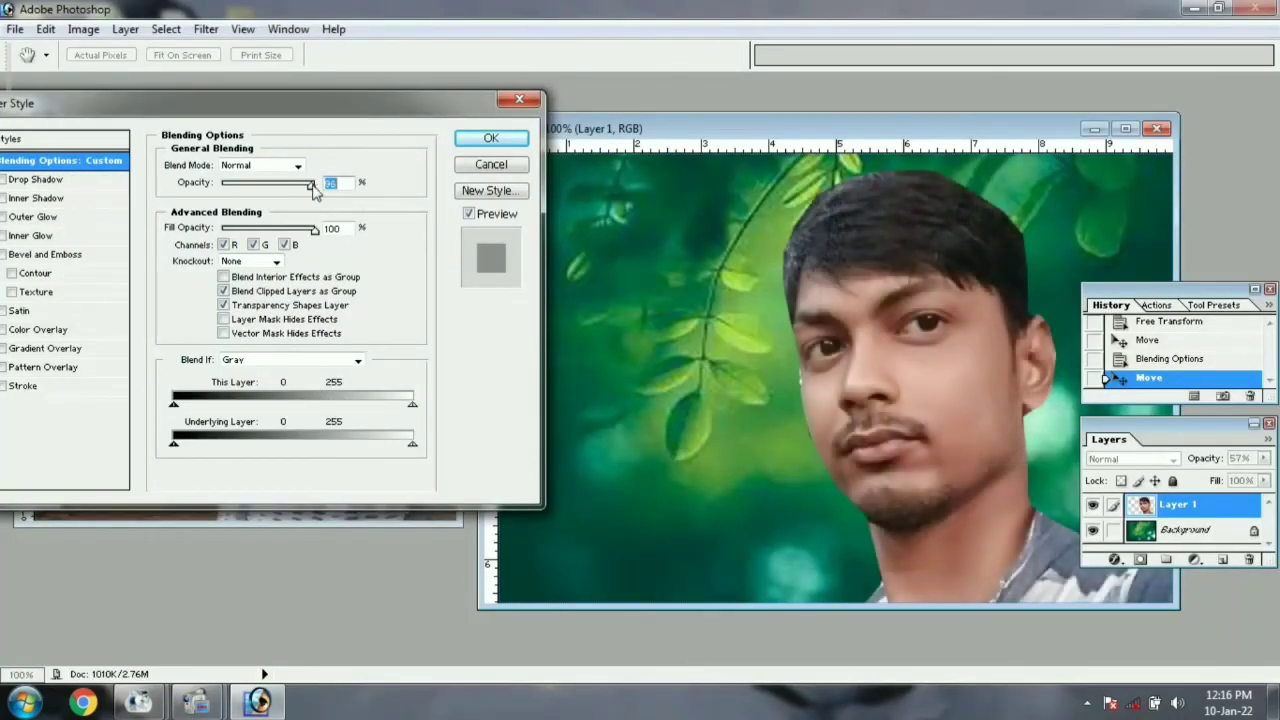
pyautogui.press('Return')
# Compare the portrait at the first Blending Options history state, the following Move state and the latest Blending Options state
pyautogui.click(1147, 342)
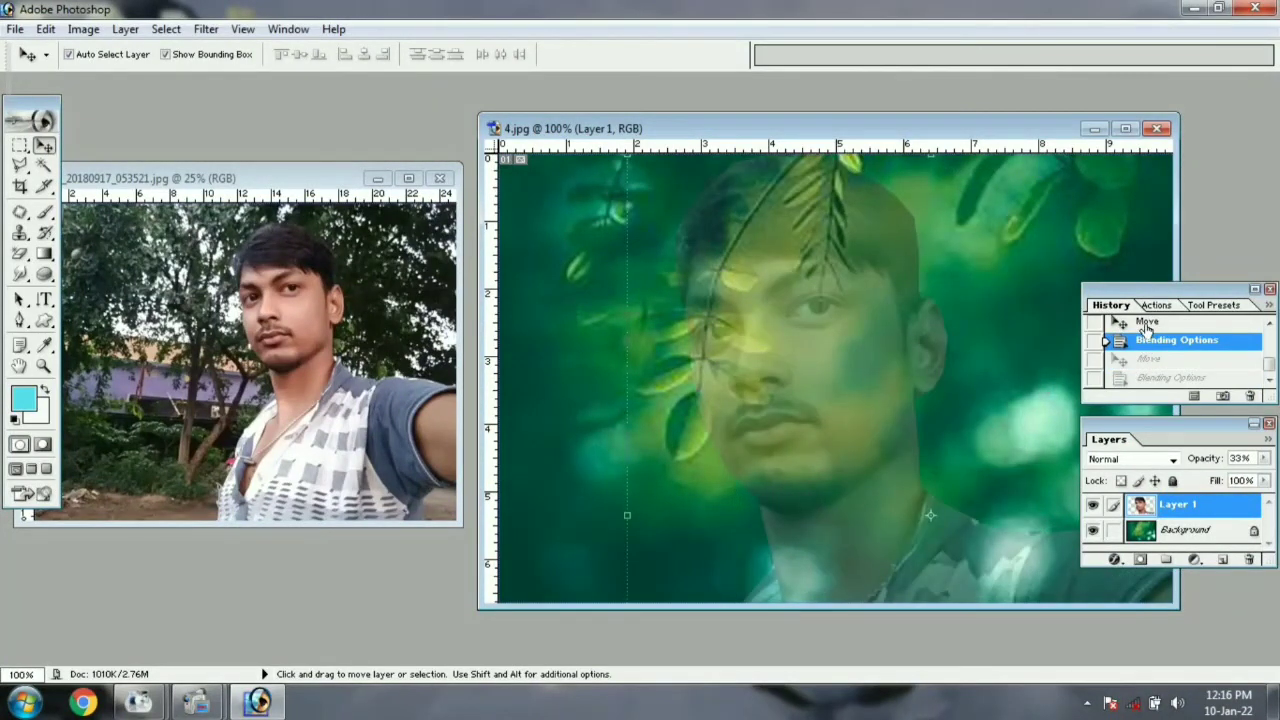
pyautogui.click(1155, 360)
pyautogui.click(1155, 379)
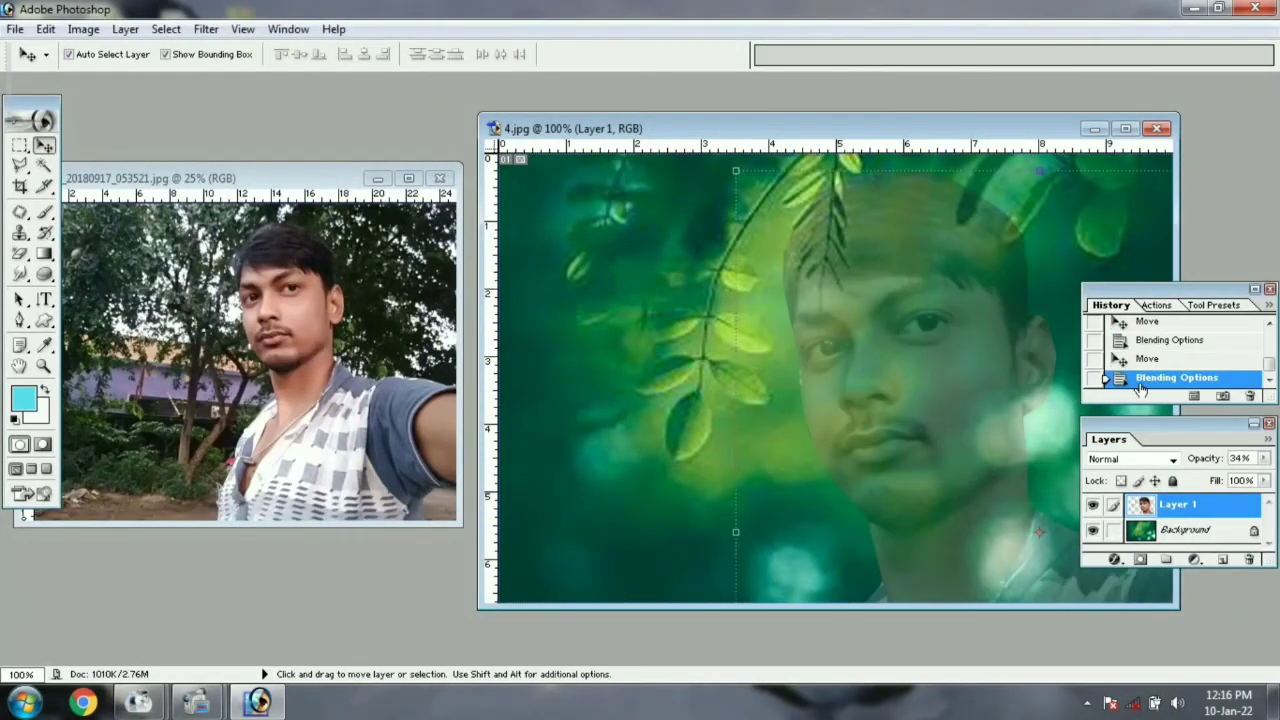
# Copy the selected portrait from the IMG_20180917_053521.jpg photo onto the leaf background of 4.jpg and scale it down with Free Transform
pyautogui.click(625, 190)
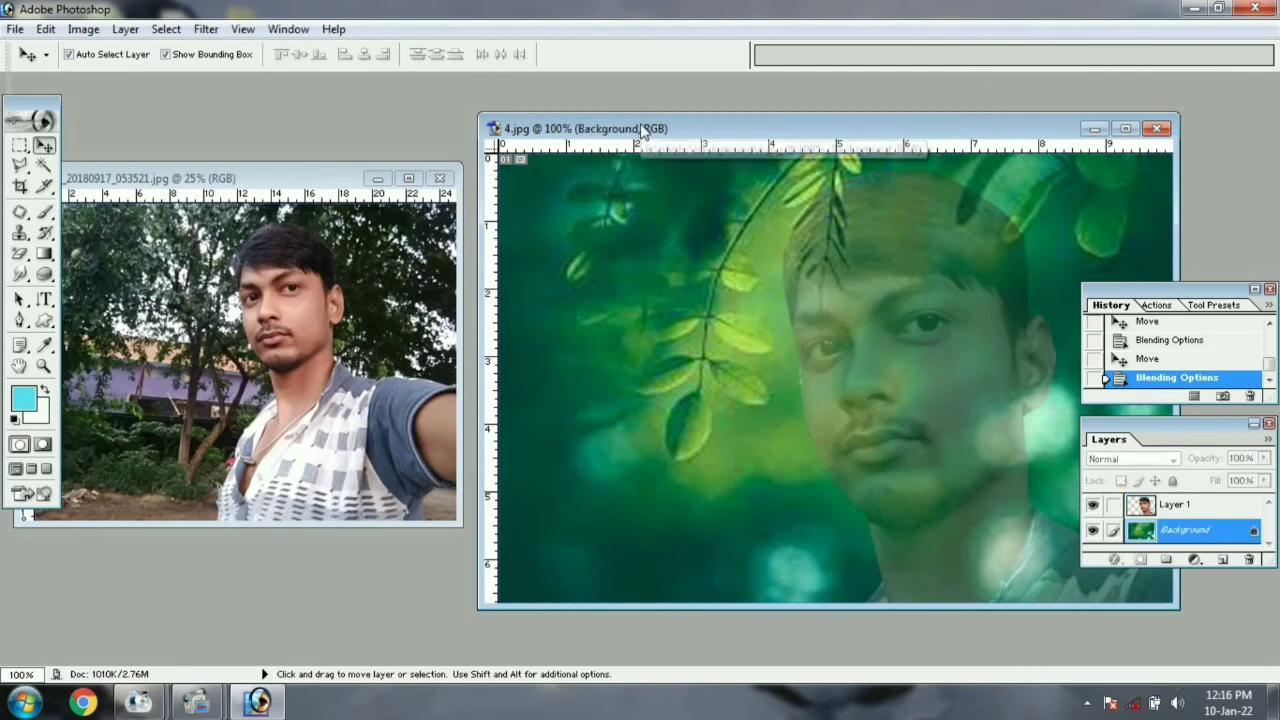
pyautogui.moveTo(640, 140); pyautogui.dragTo(303, 122)
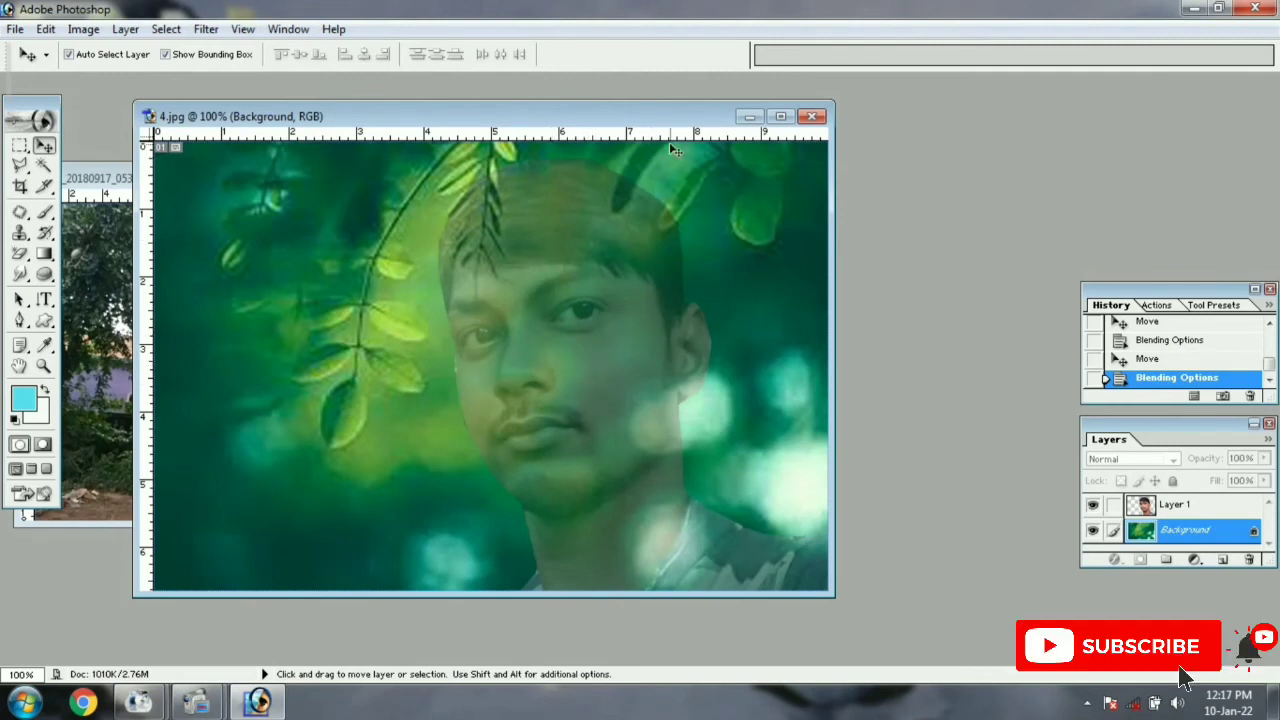
pyautogui.moveTo(712, 120); pyautogui.dragTo(916, 126)
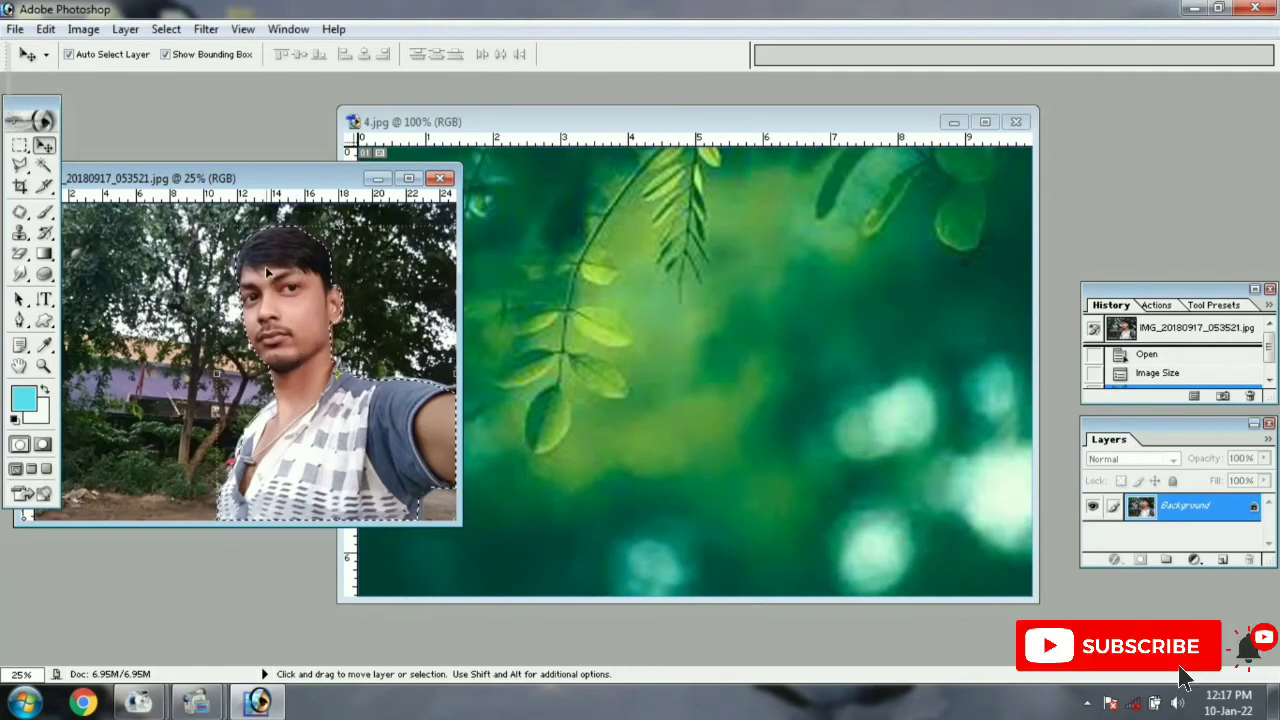
pyautogui.moveTo(277, 283); pyautogui.dragTo(733, 378)
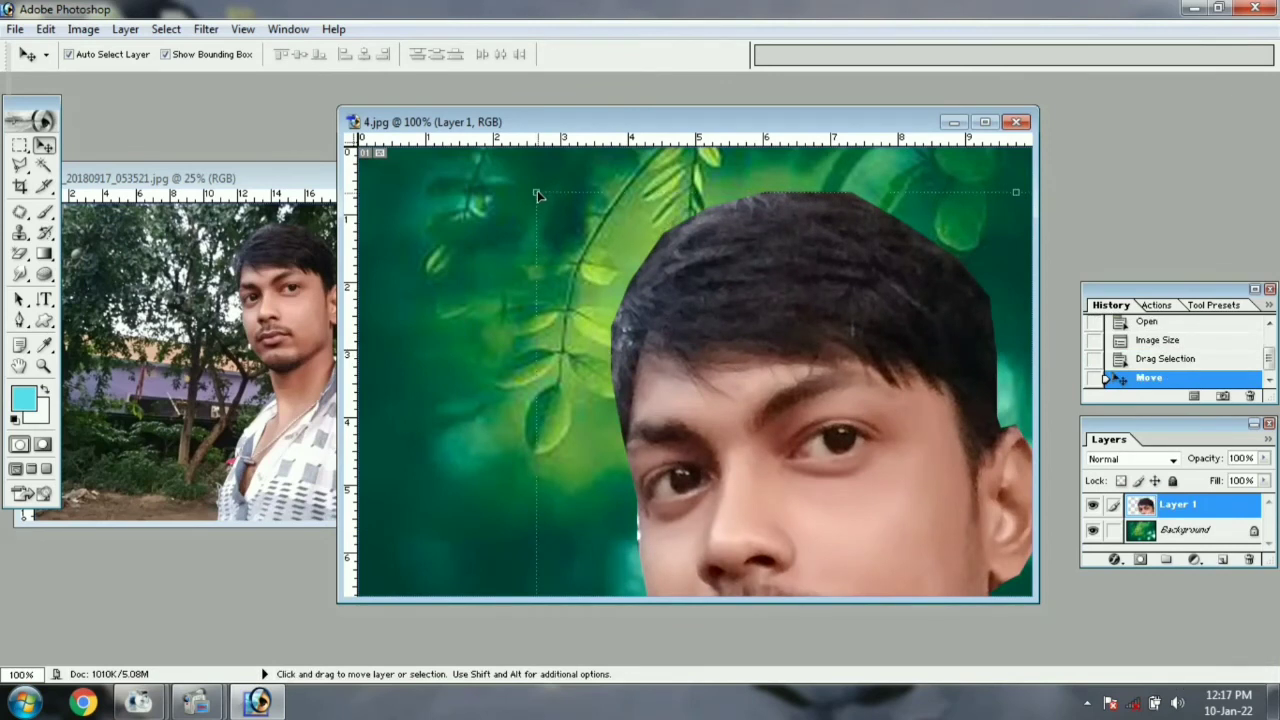
pyautogui.moveTo(536, 193); pyautogui.dragTo(525, 160)
pyautogui.press('Return')
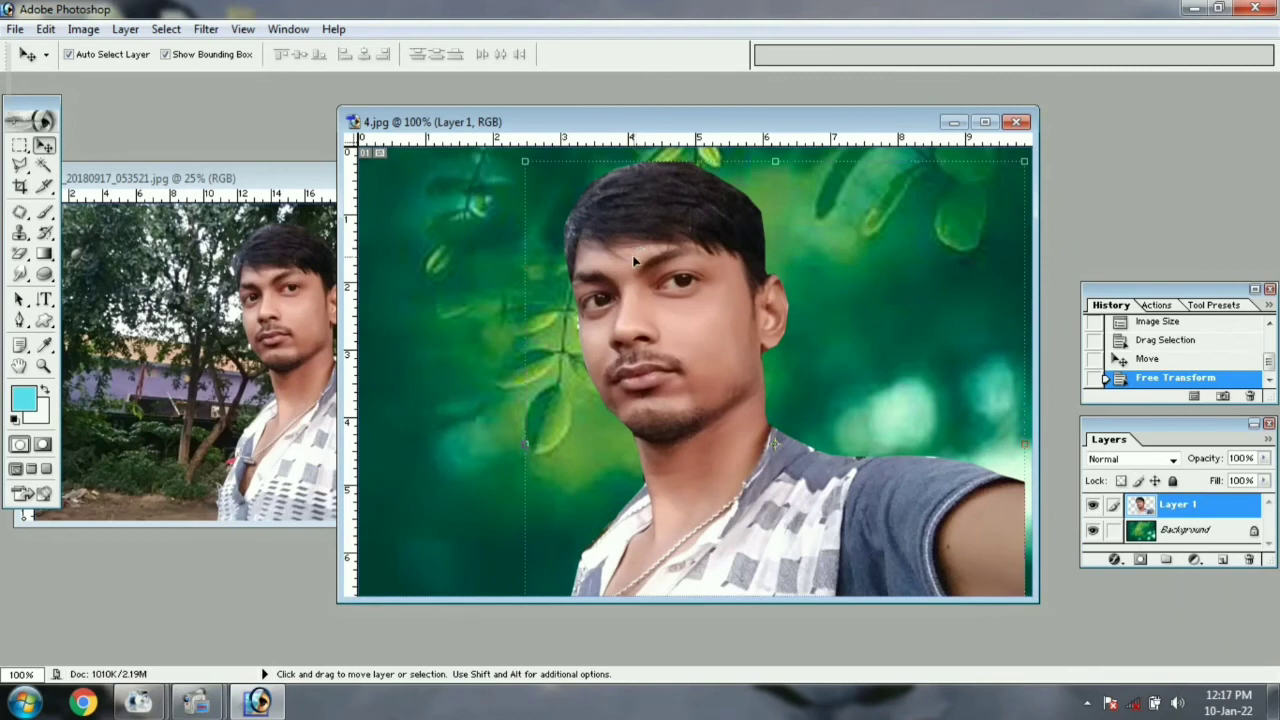
# Add a drop shadow to the portrait on Layer 1 with 100% opacity, 77 px distance and 32 px size
pyautogui.click(125, 29)
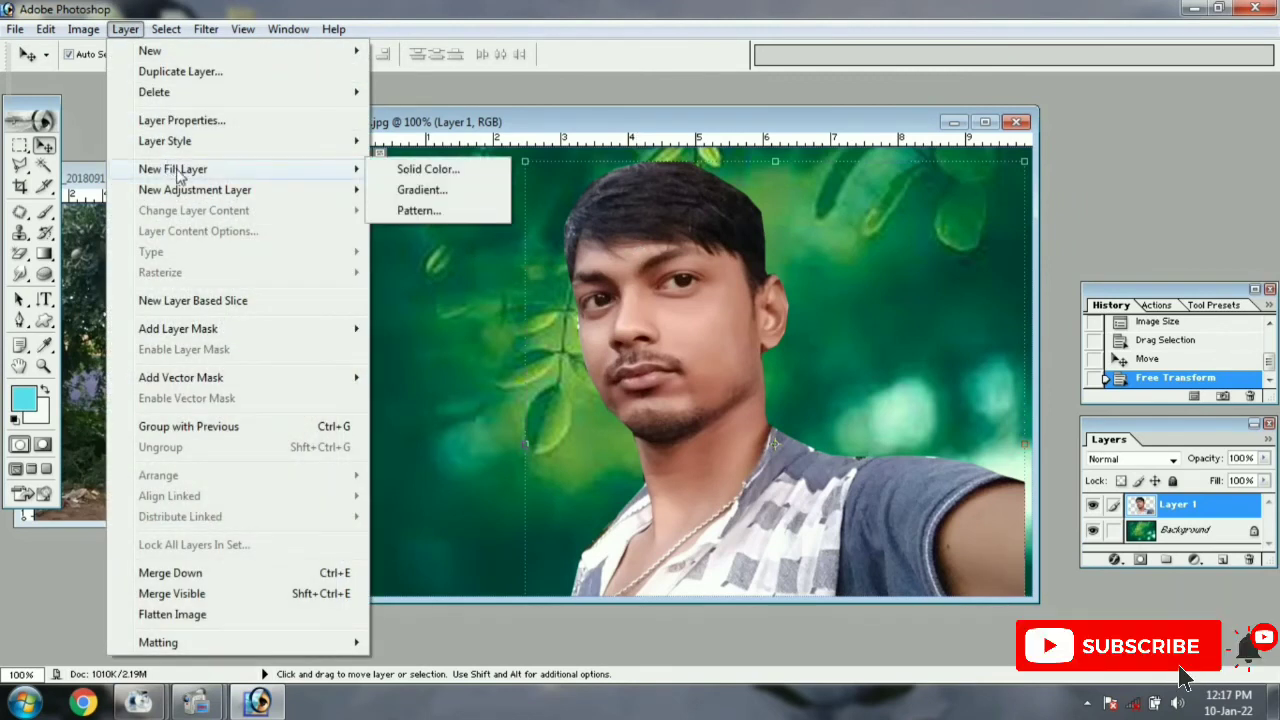
pyautogui.moveTo(174, 150)
pyautogui.click(434, 169)
pyautogui.moveTo(286, 186); pyautogui.dragTo(316, 190)
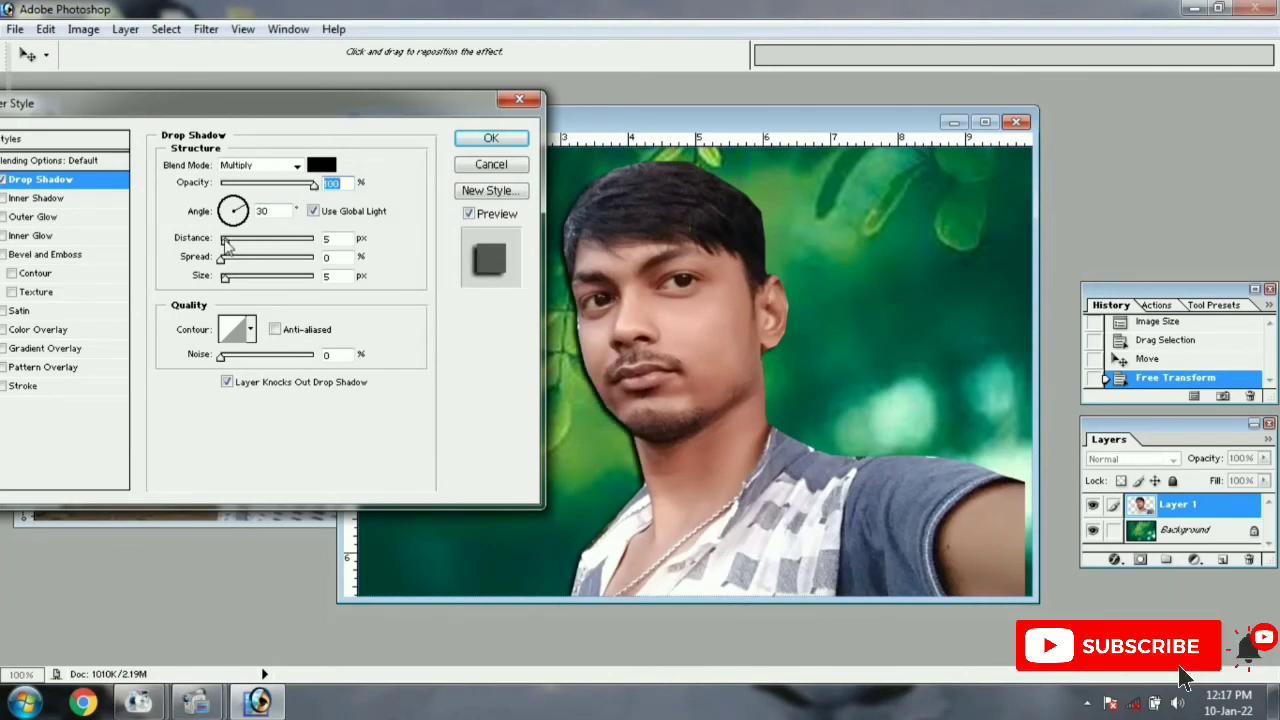
pyautogui.moveTo(268, 108); pyautogui.dragTo(152, 232)
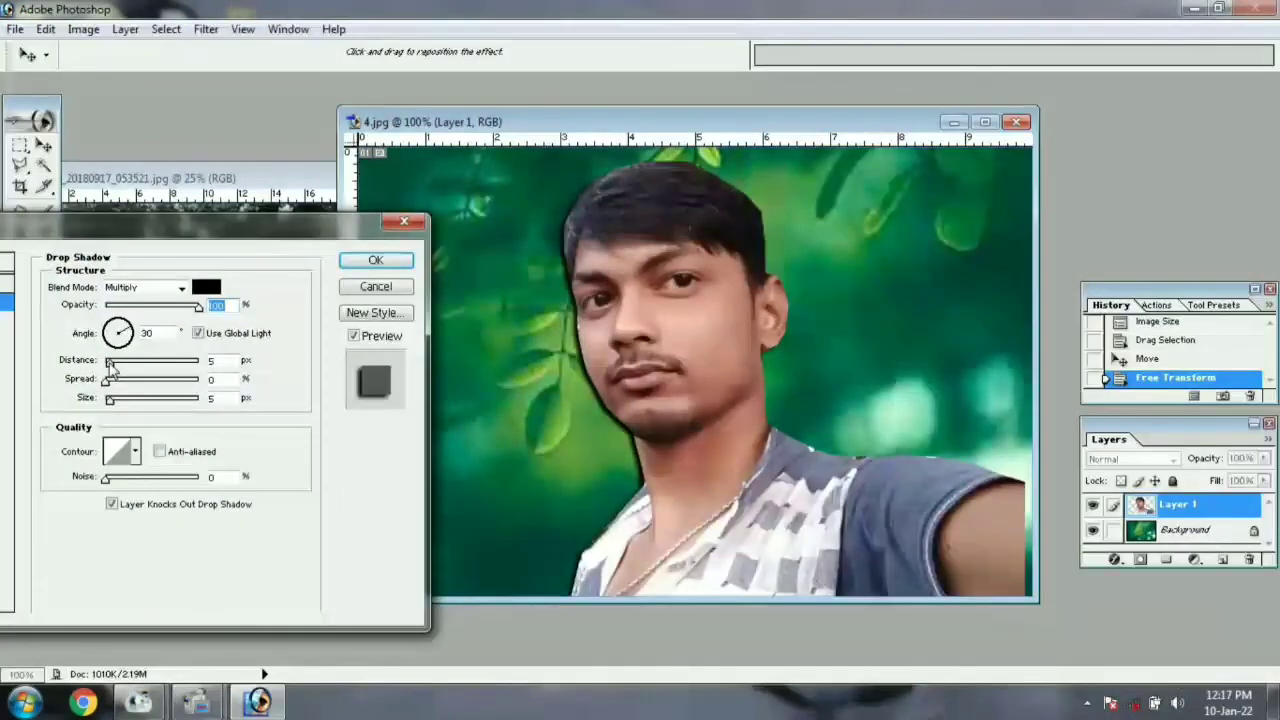
pyautogui.moveTo(110, 364); pyautogui.dragTo(125, 403)
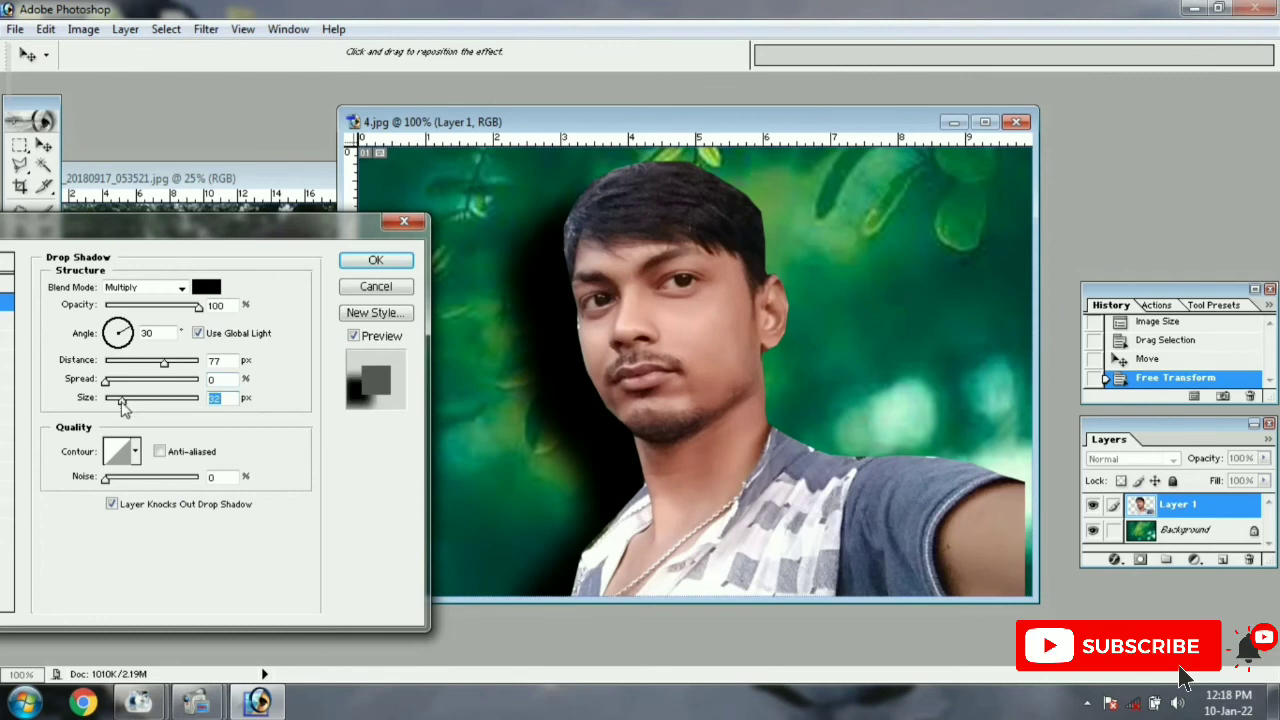
pyautogui.moveTo(108, 483)
pyautogui.mouseDown()
pyautogui.moveTo(190, 480)
pyautogui.moveTo(100, 500)
pyautogui.mouseUp()
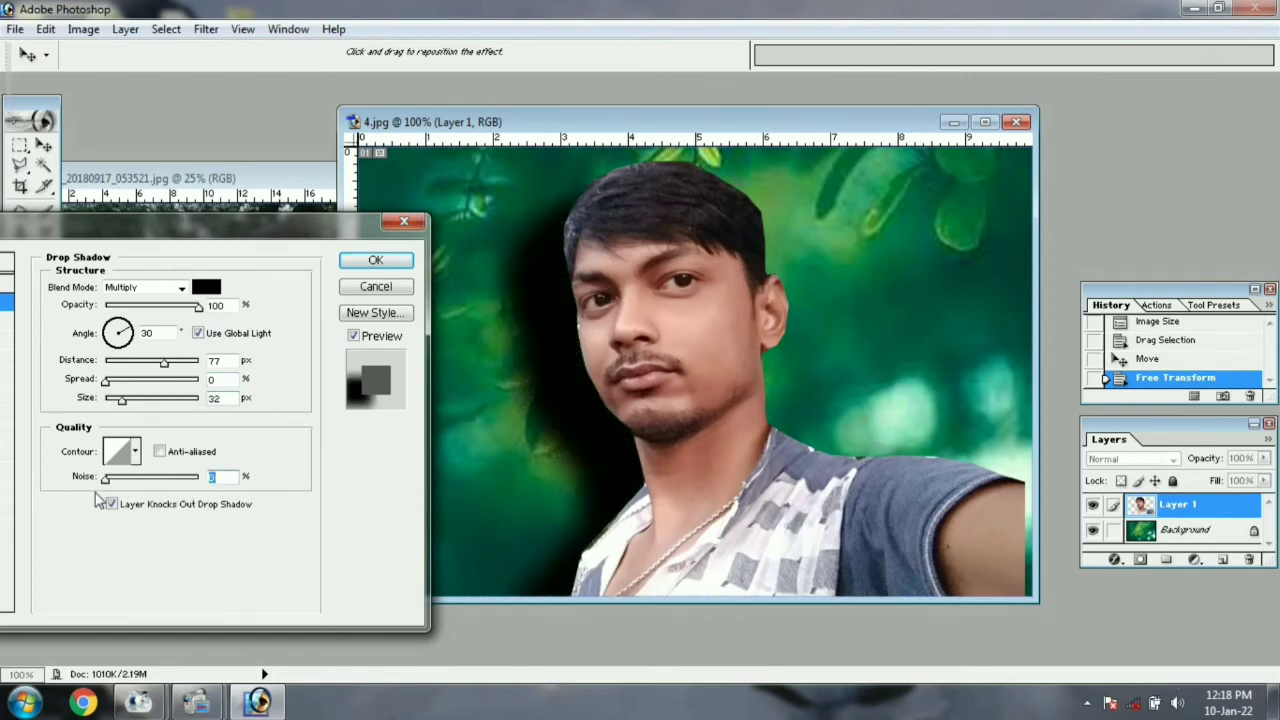
pyautogui.click(378, 260)
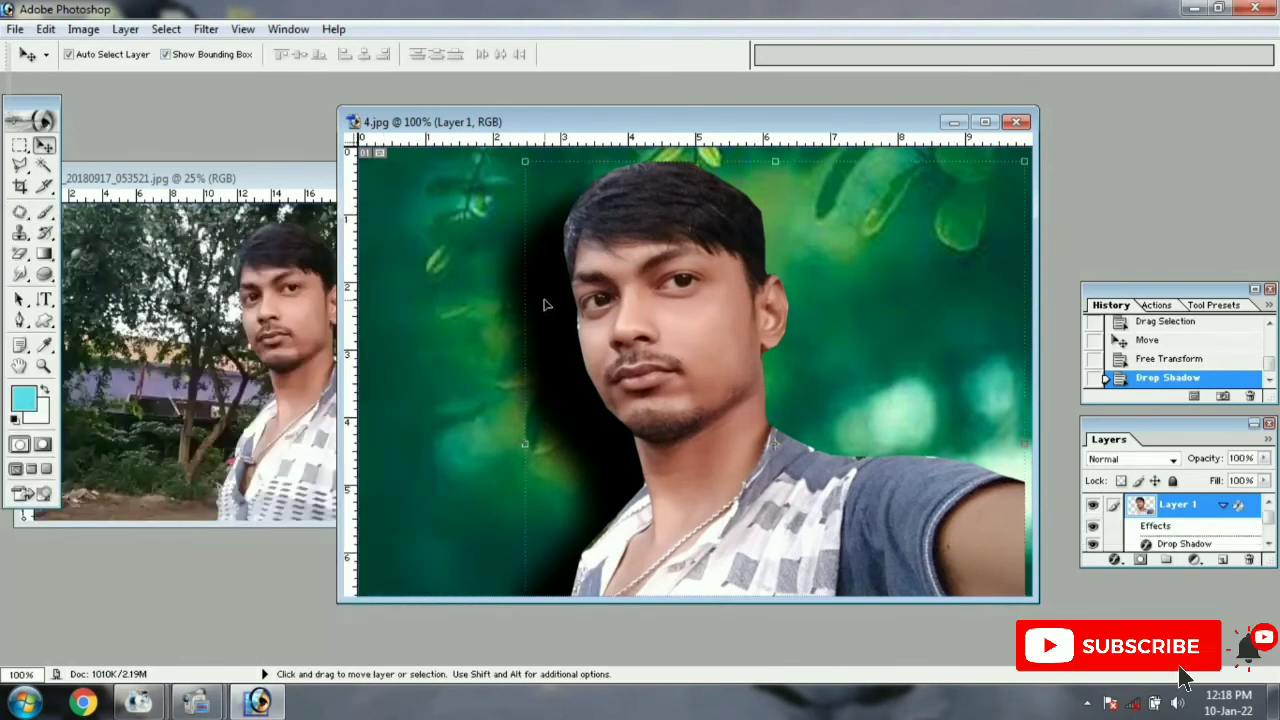
pyautogui.moveTo(607, 351); pyautogui.dragTo(678, 349)
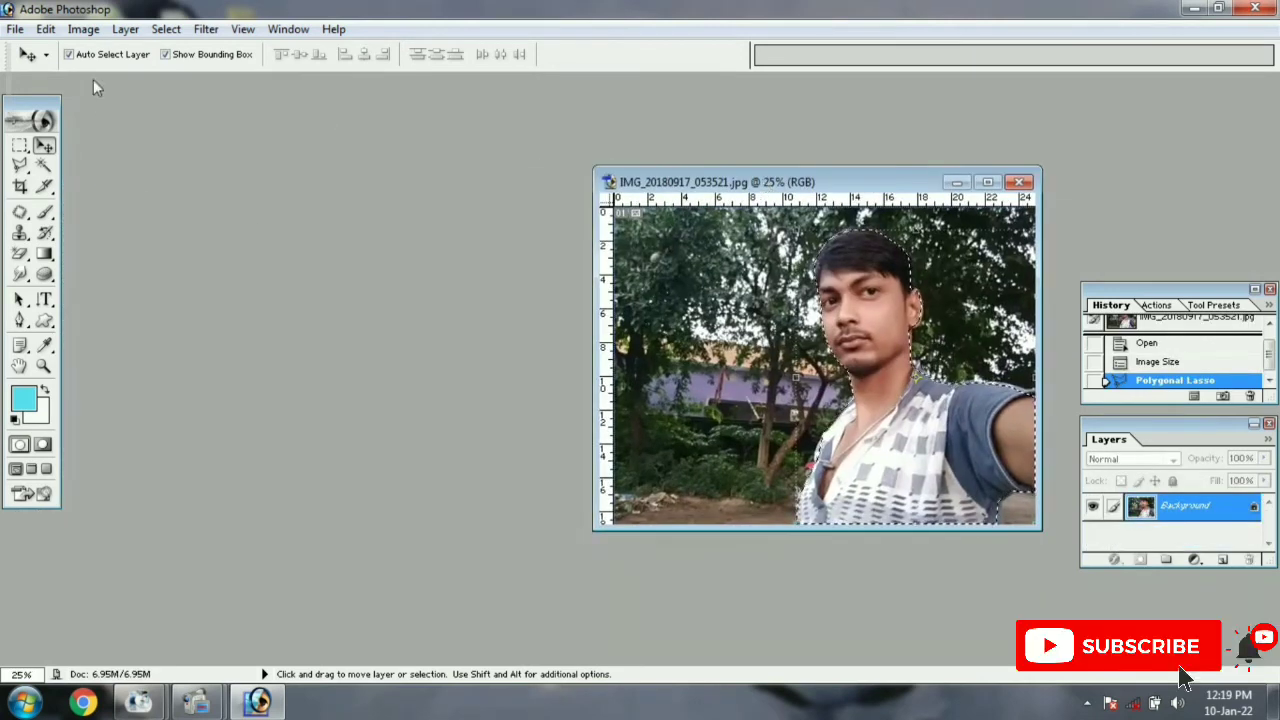
pyautogui.click(125, 29)
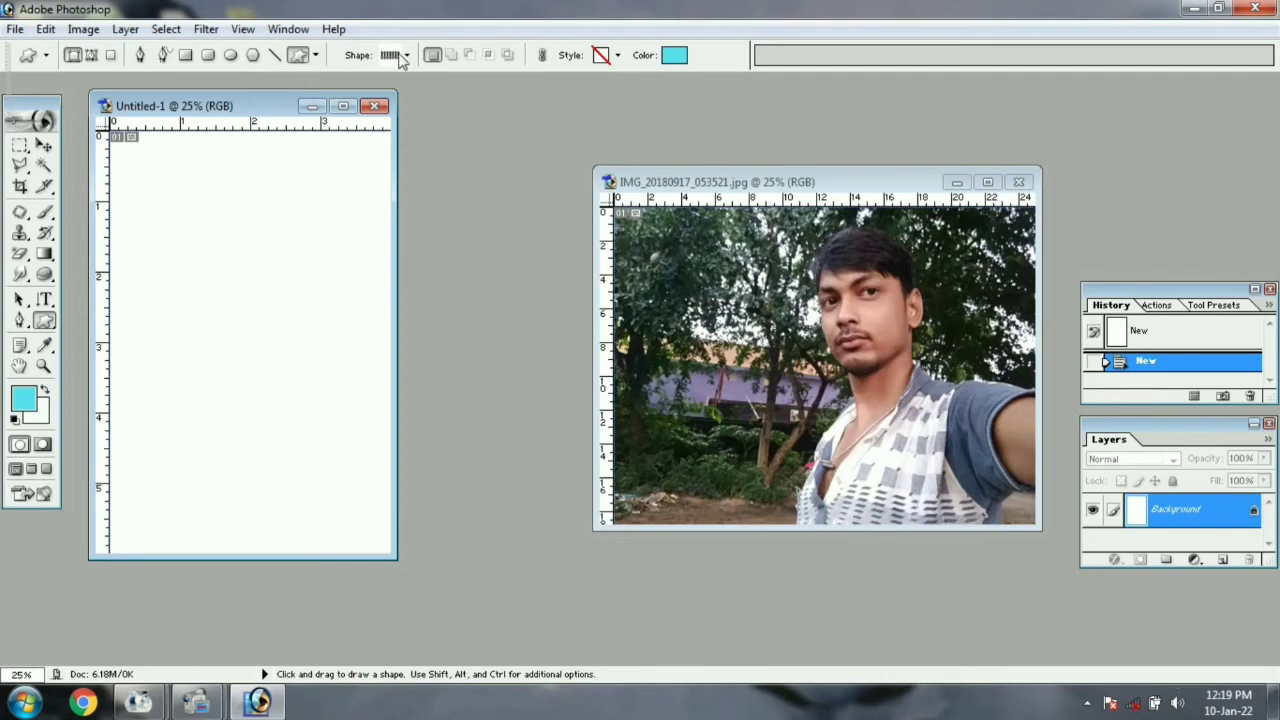
pyautogui.click(406, 55)
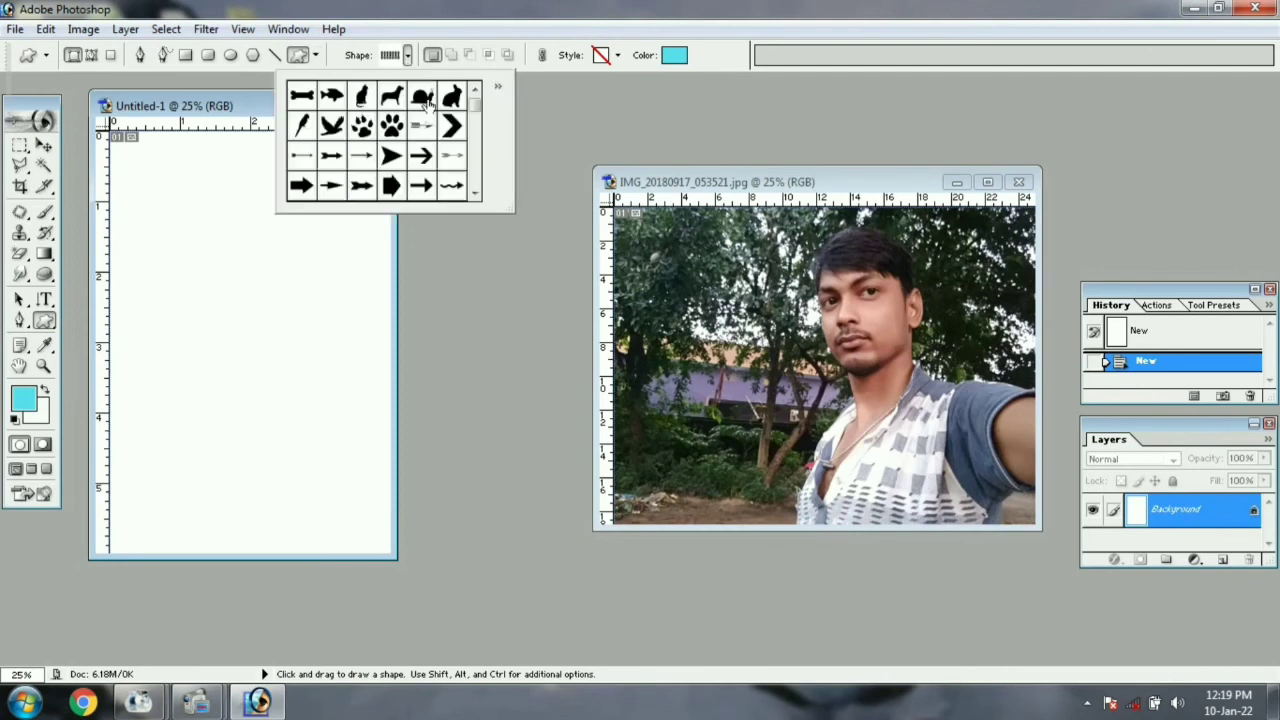
pyautogui.click(217, 185)
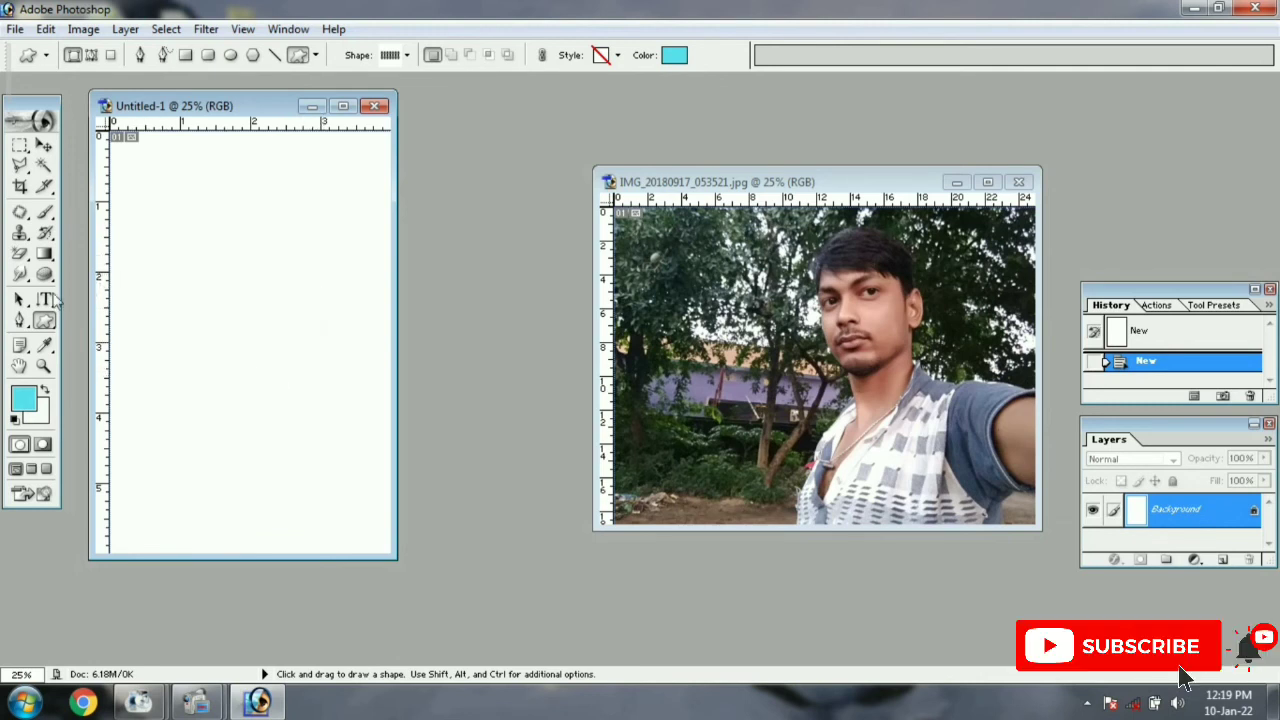
# Erase the white background of Untitled-1 to transparency with the Magic Eraser
pyautogui.rightClick(22, 258)
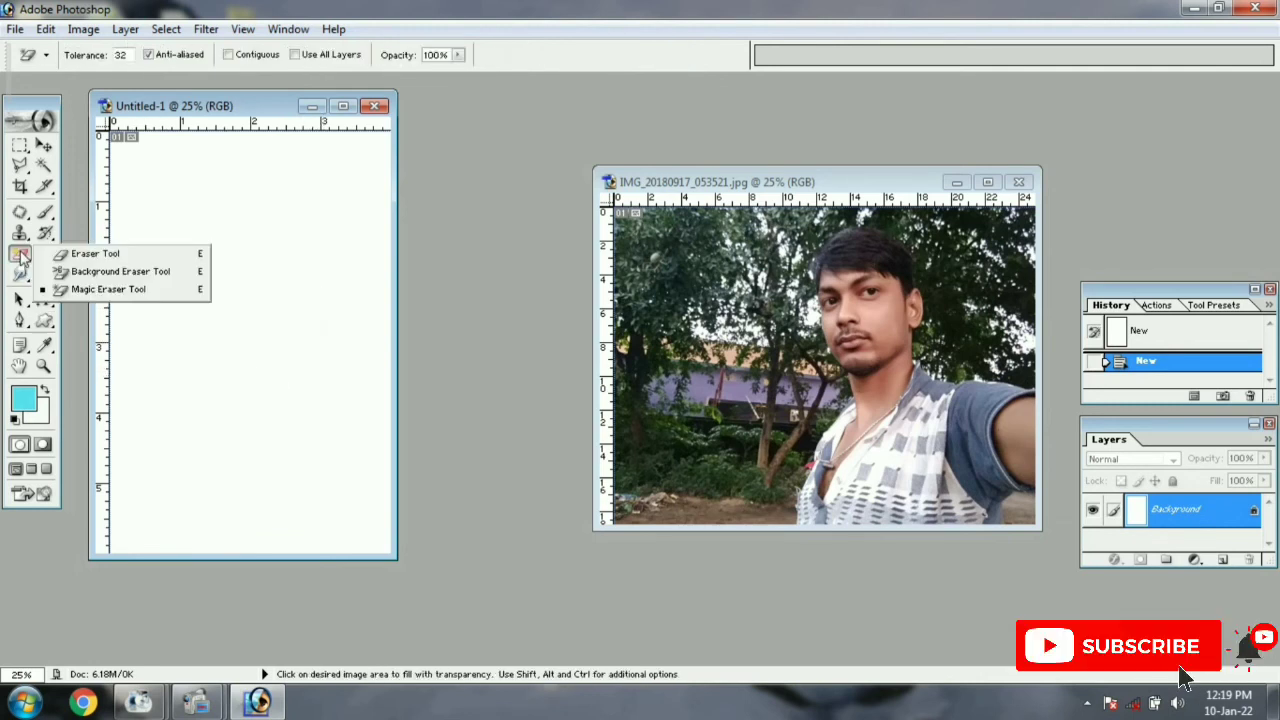
pyautogui.click(88, 293)
pyautogui.click(240, 290)
pyautogui.click(44, 146)
pyautogui.click(15, 30)
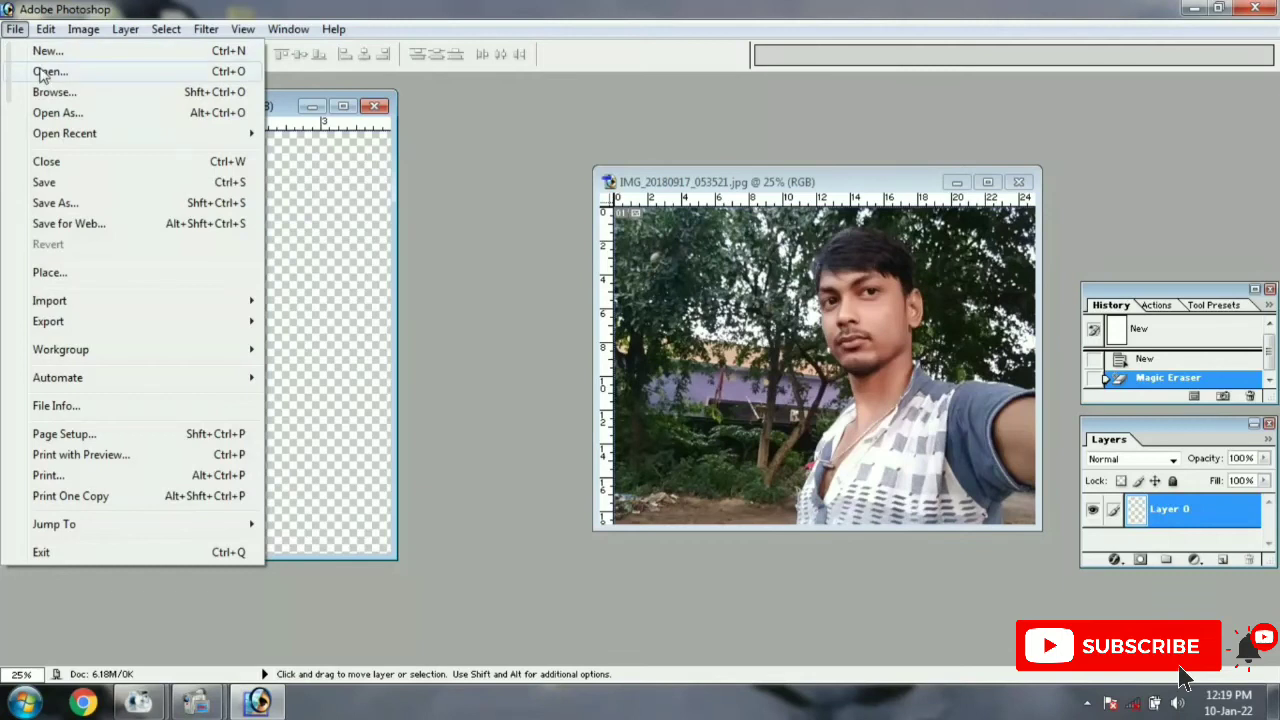
pyautogui.click(294, 166)
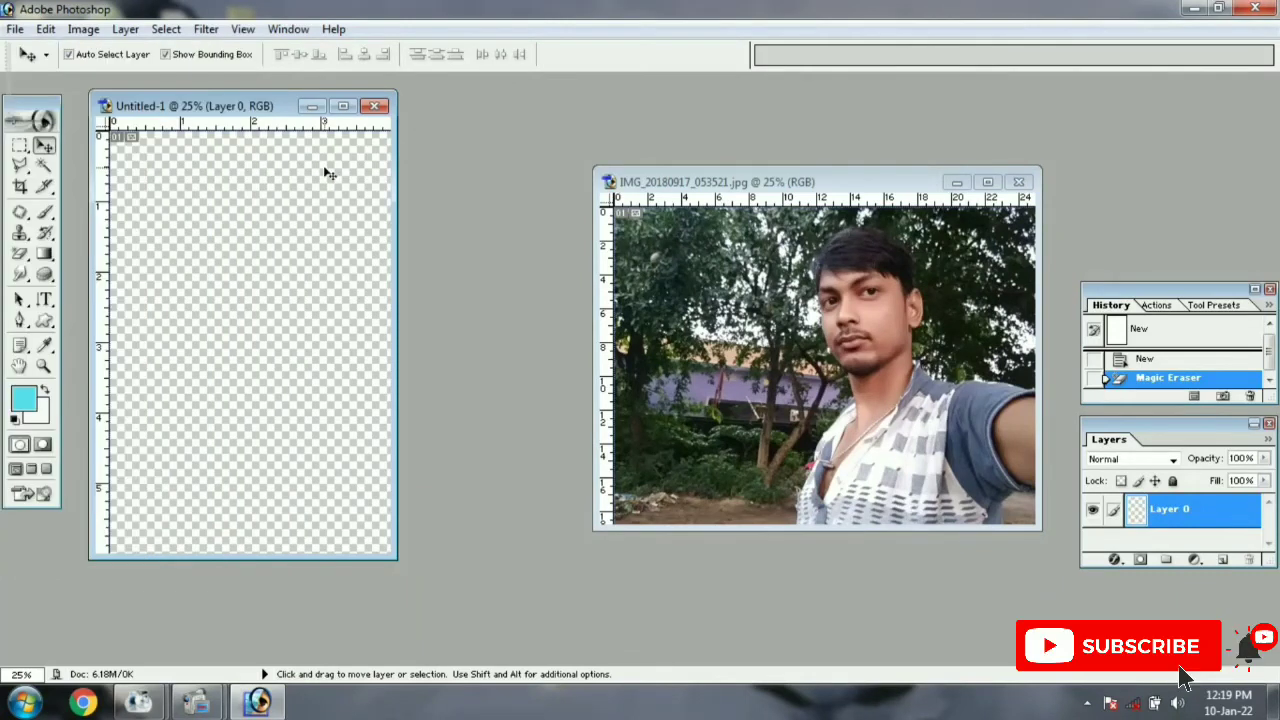
# Draw a cyan heart custom shape over the upper-left part of the transparent Untitled-1 canvas
pyautogui.click(44, 321)
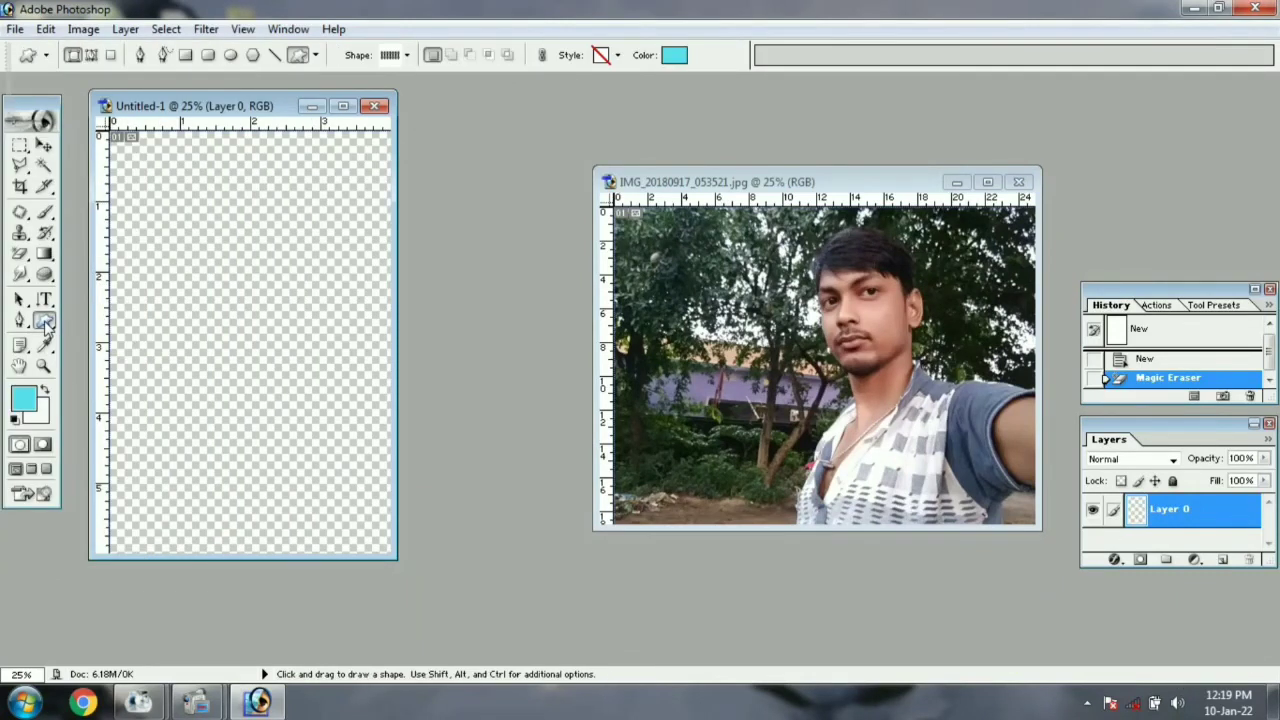
pyautogui.moveTo(112, 135); pyautogui.dragTo(316, 325)
pyautogui.click(44, 146)
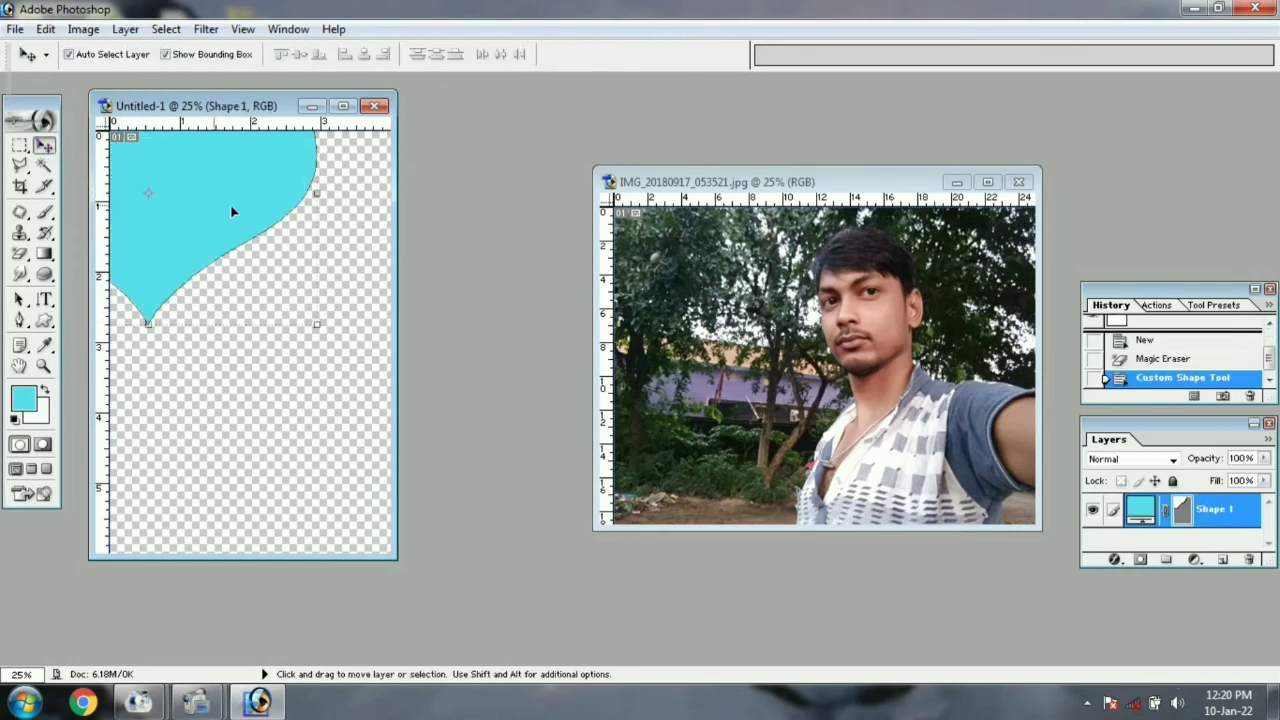
# Move the cyan heart to the middle of the Untitled-1 canvas and scale the portrait on Layer 1 down over it
pyautogui.moveTo(240, 210); pyautogui.dragTo(313, 336)
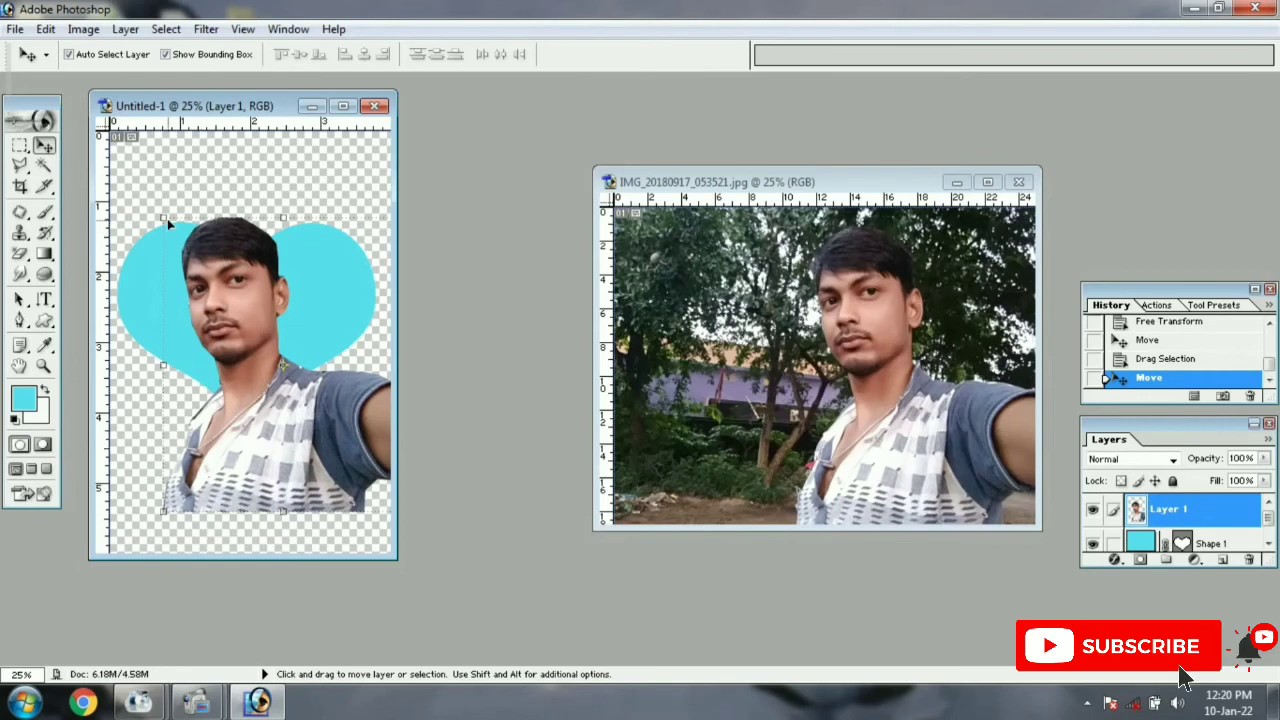
pyautogui.moveTo(157, 216); pyautogui.dragTo(226, 312)
pyautogui.moveTo(271, 376); pyautogui.dragTo(213, 300)
pyautogui.press('Return')
# Clip the portrait into the heart with Group With Previous and merge the visible layers
pyautogui.hotkey('ctrl', 'g')
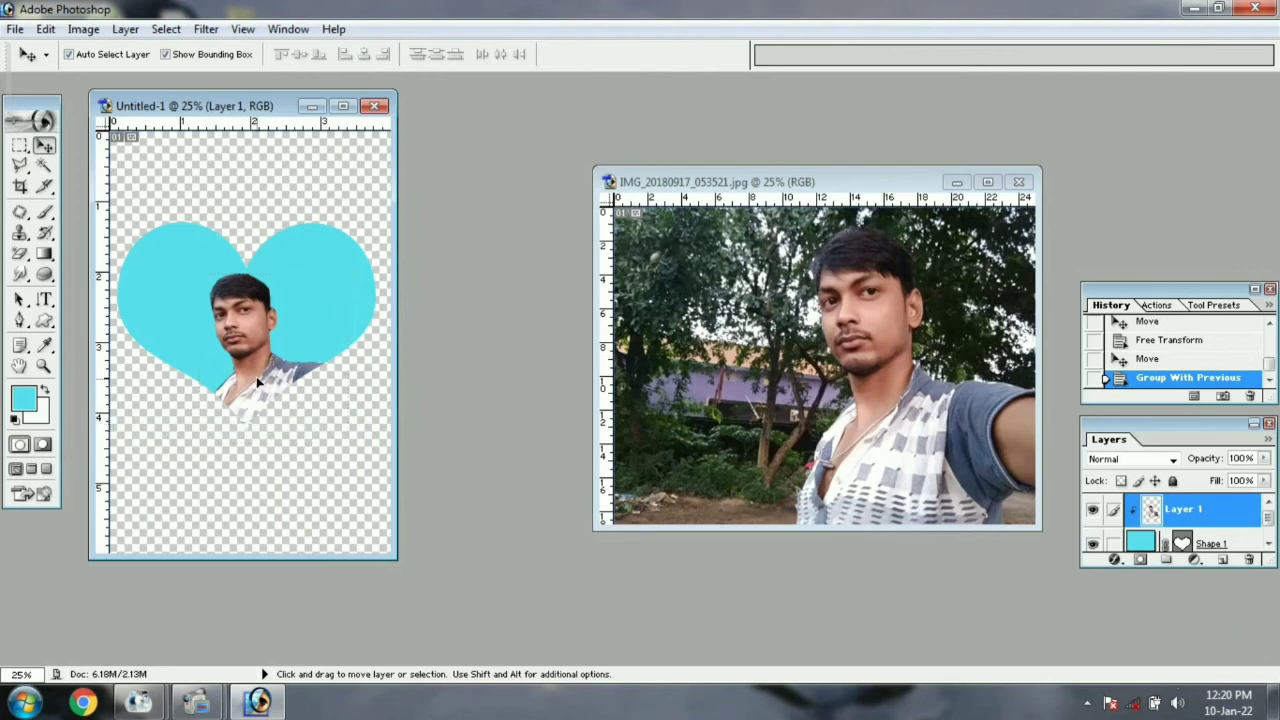
pyautogui.moveTo(256, 376)
pyautogui.mouseDown()
pyautogui.moveTo(228, 375)
pyautogui.moveTo(270, 376)
pyautogui.moveTo(259, 380)
pyautogui.mouseUp()
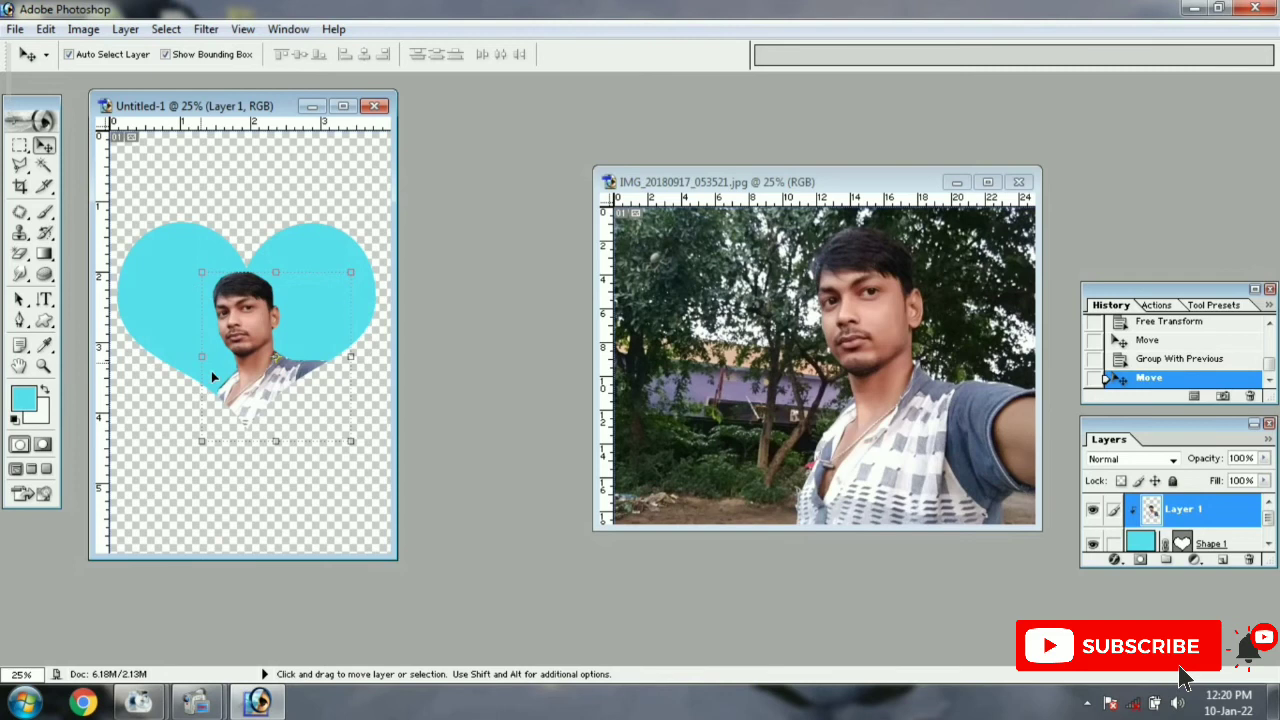
pyautogui.click(125, 29)
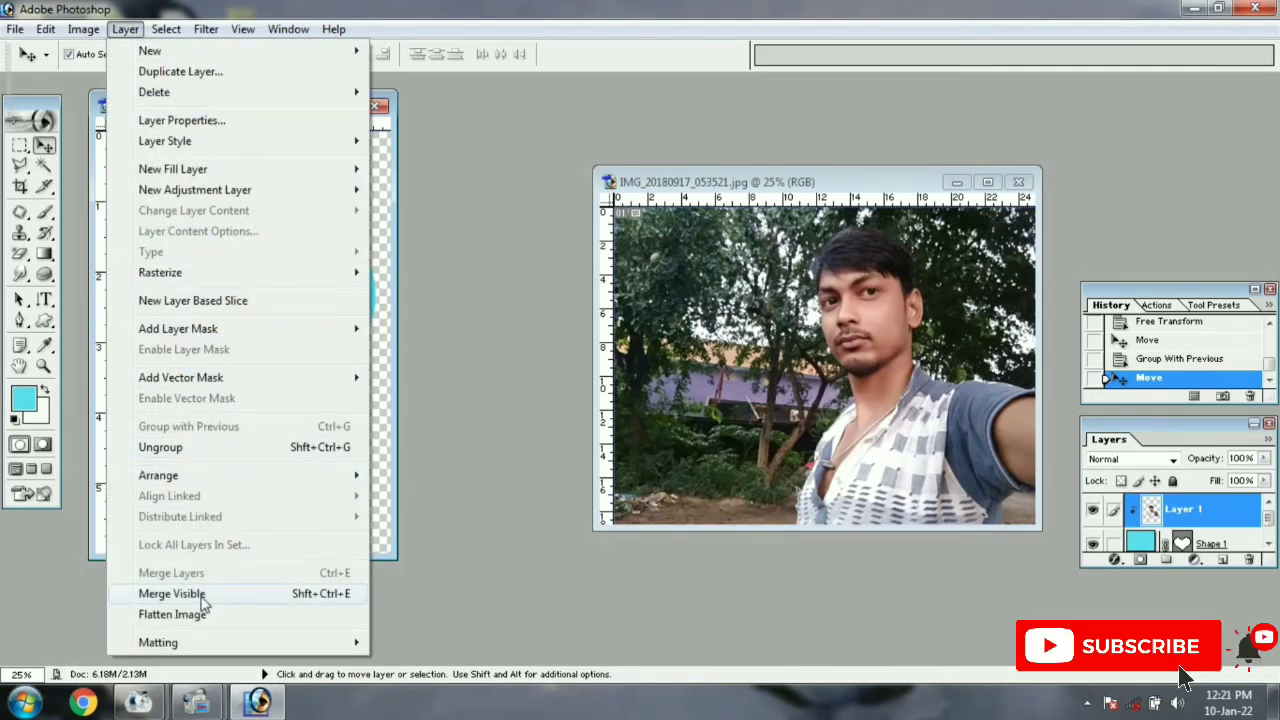
pyautogui.moveTo(322, 271); pyautogui.dragTo(316, 320)
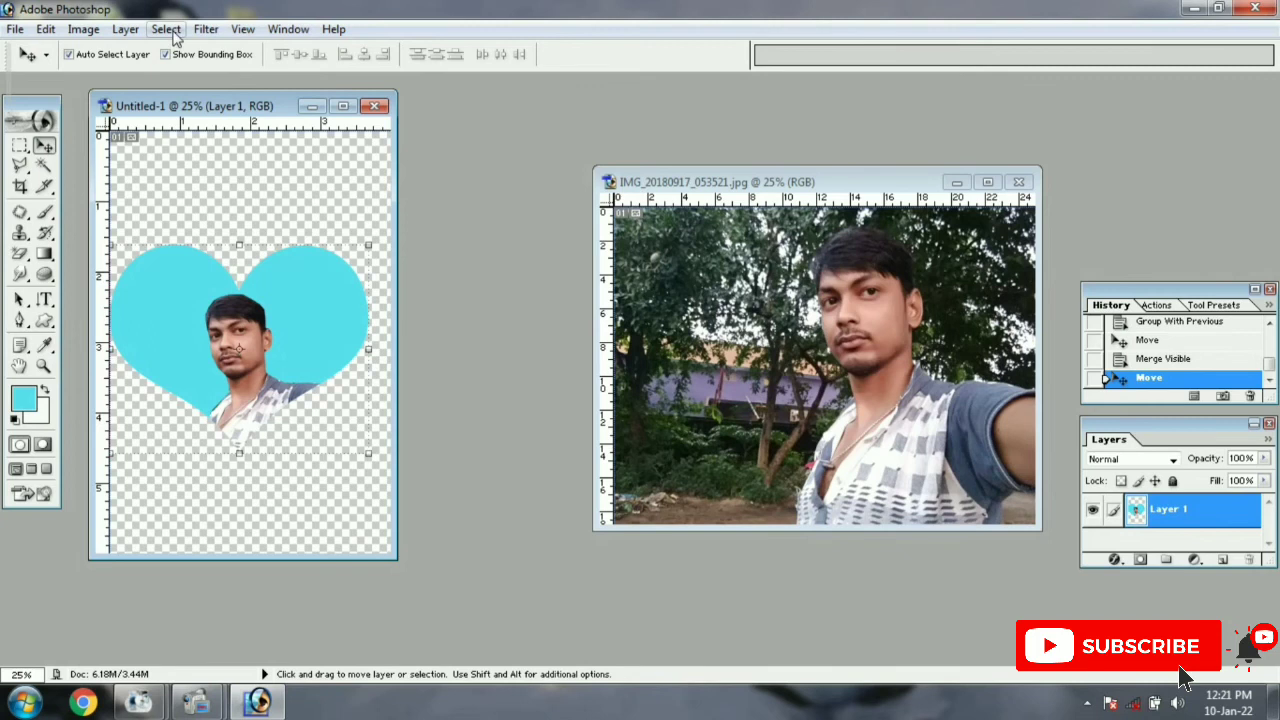
# Close Untitled-1 and IMG_20180917_053521.jpg without saving their changes
pyautogui.click(374, 106)
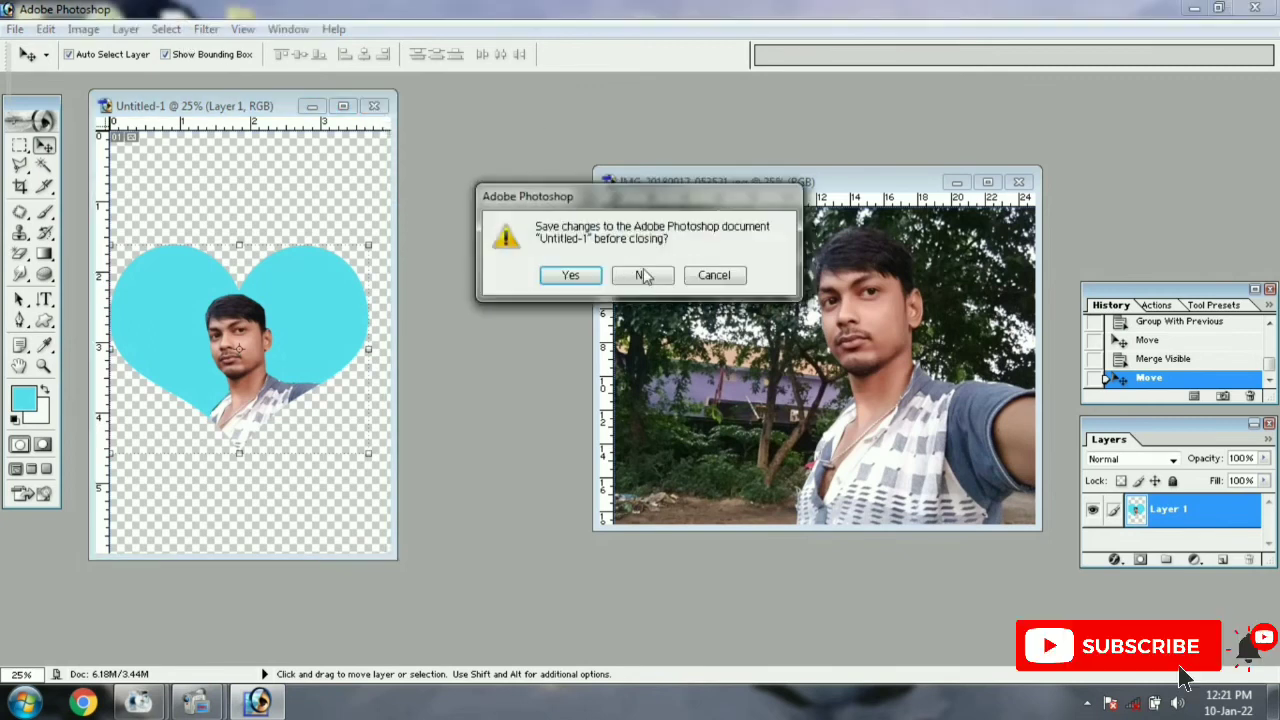
pyautogui.click(640, 274)
pyautogui.click(1018, 182)
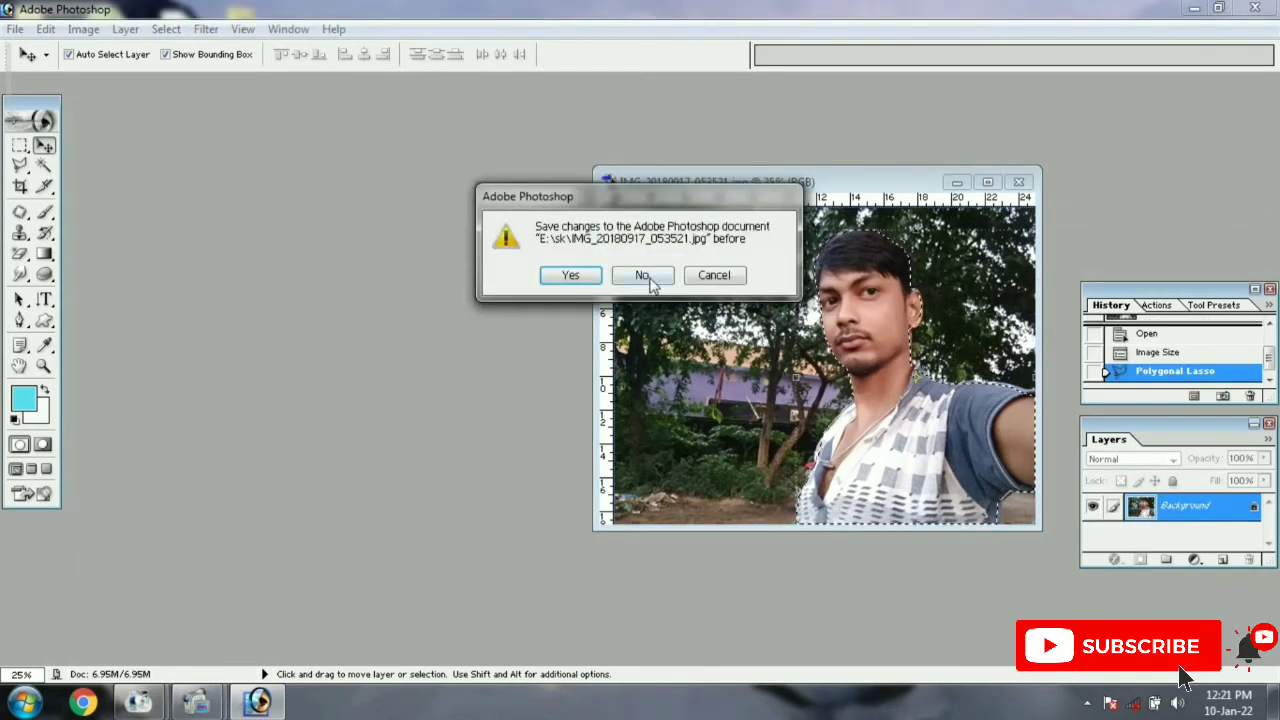
pyautogui.click(641, 274)
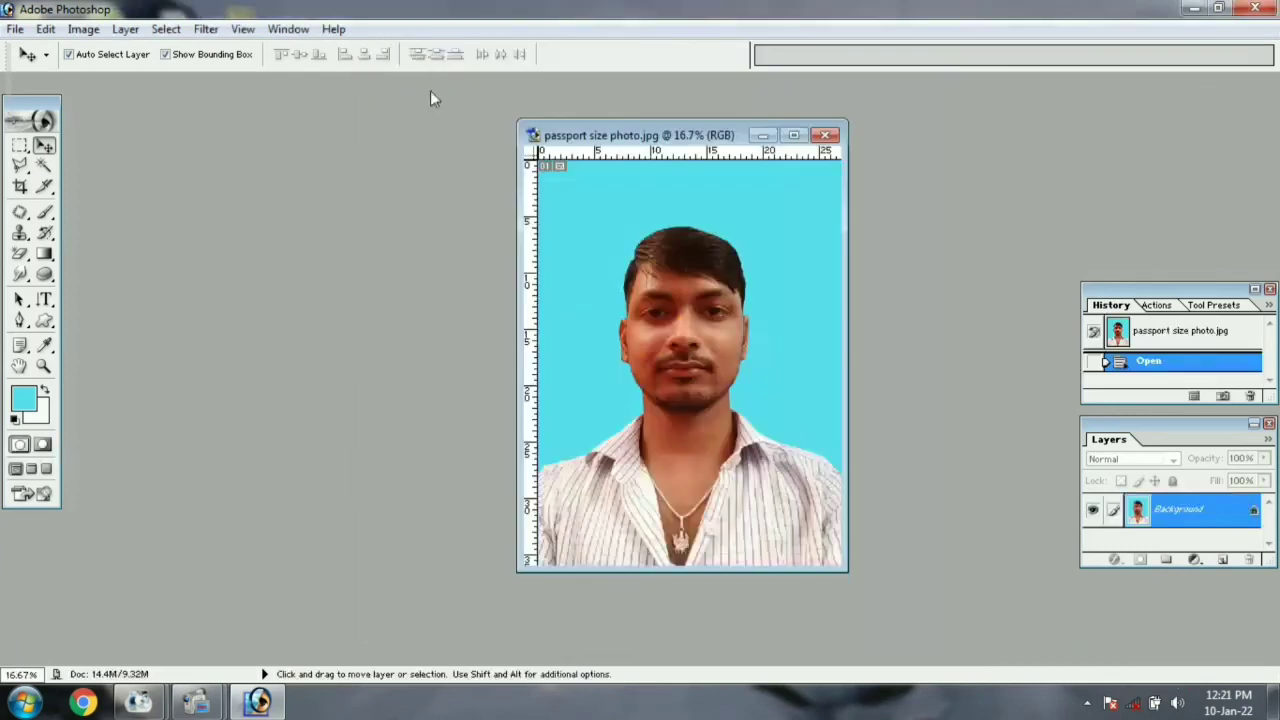
# Select the entire canvas of passport size photo.jpg and deselect it
pyautogui.click(166, 30)
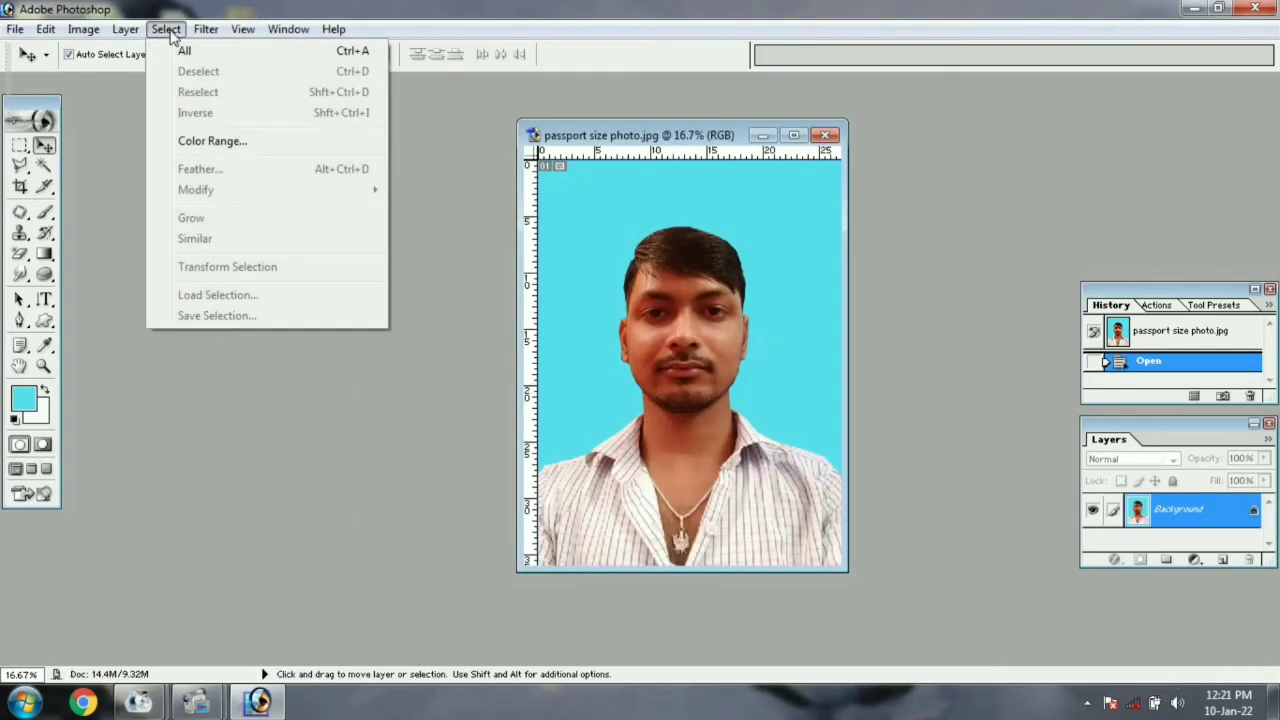
pyautogui.click(277, 55)
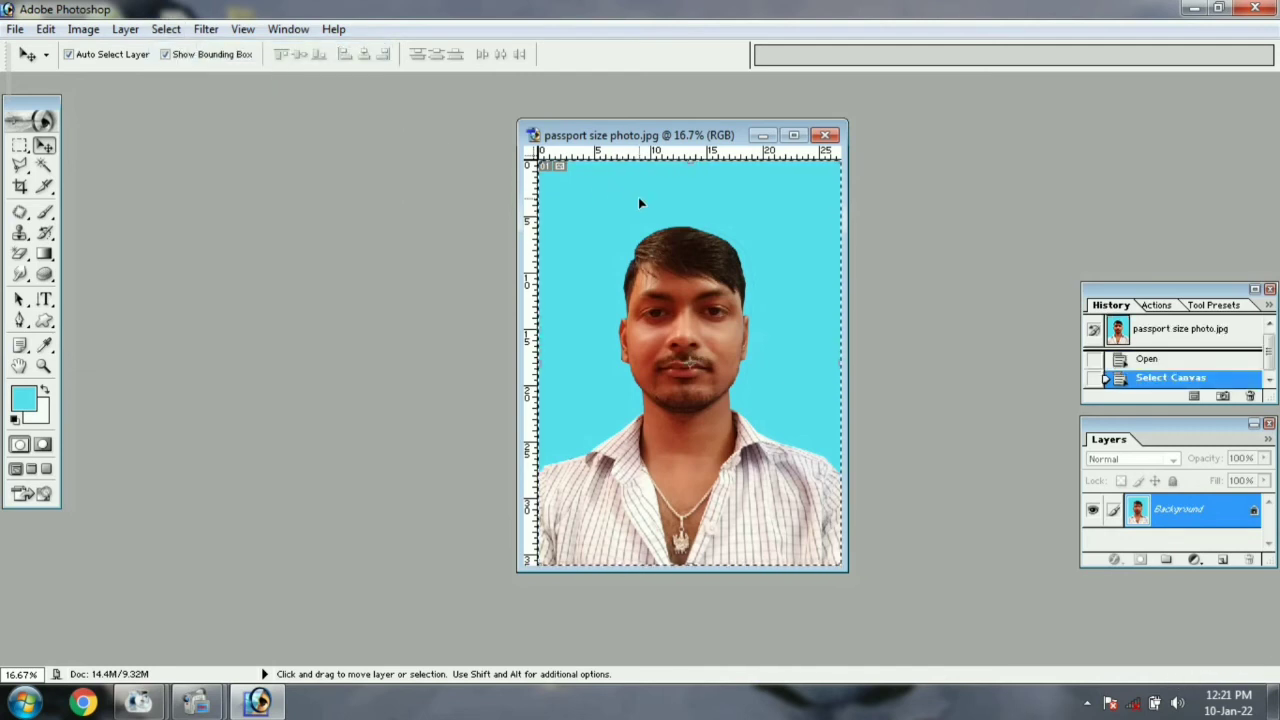
pyautogui.click(166, 29)
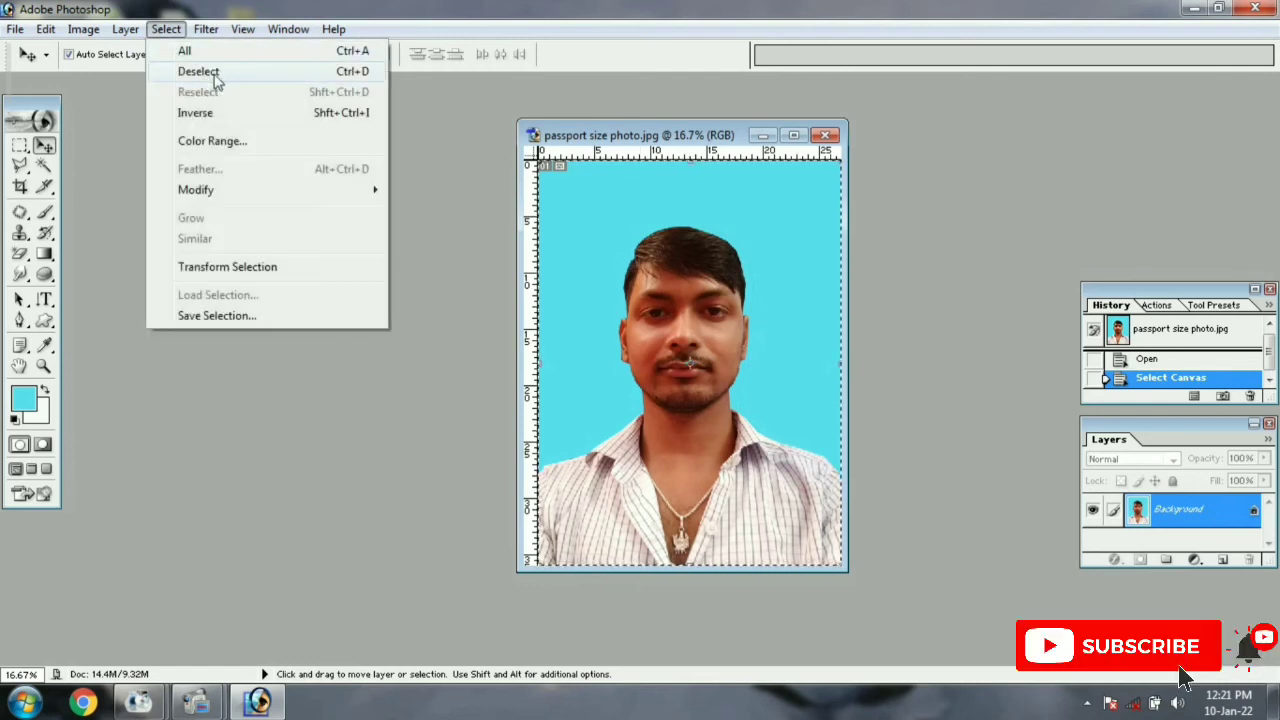
pyautogui.click(352, 74)
# Bring back the last selection on the passport photo with Reselect, and deselect it again
pyautogui.hotkey('ctrl', 'shift', 'd')
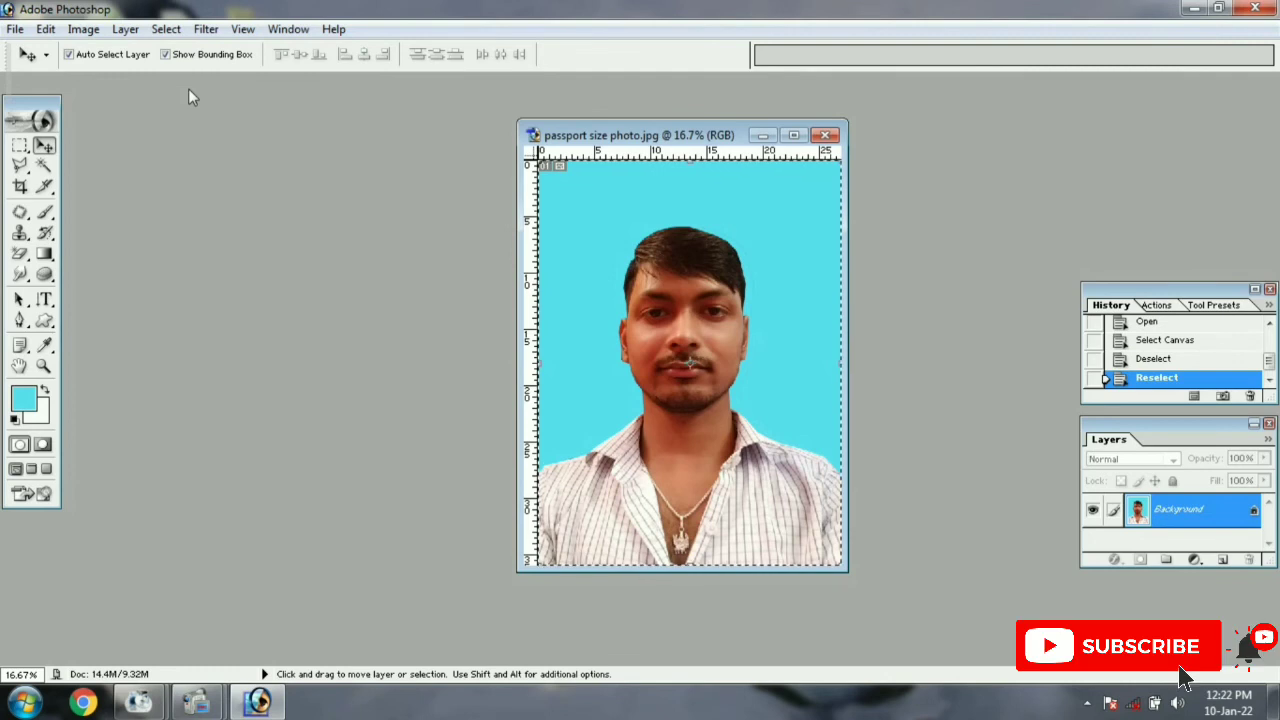
pyautogui.click(168, 29)
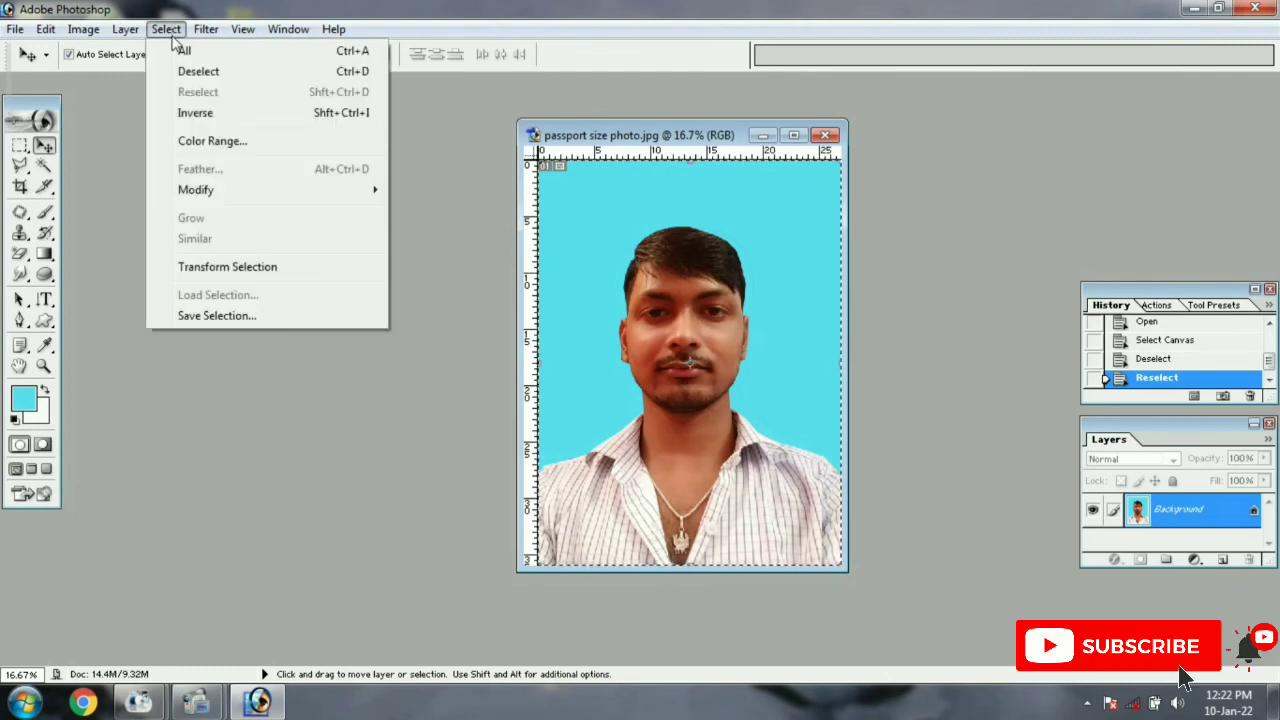
pyautogui.click(444, 177)
pyautogui.hotkey('ctrl', 'd')
pyautogui.click(166, 29)
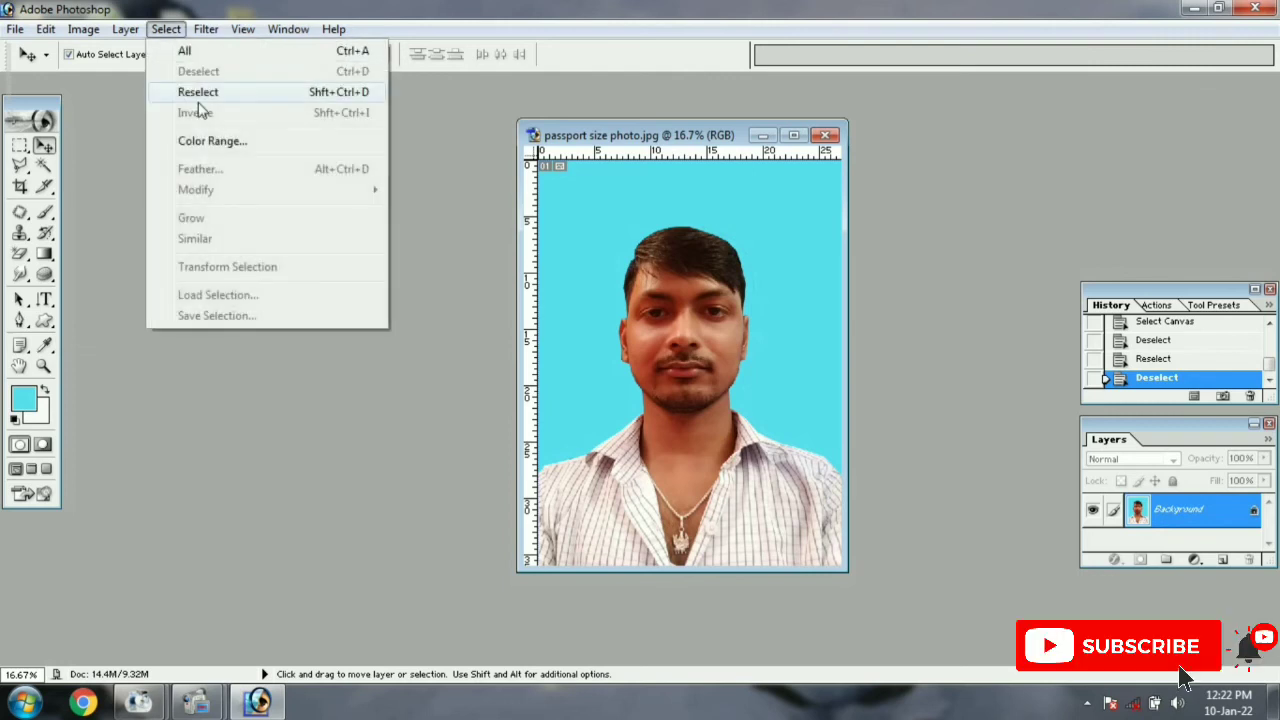
pyautogui.click(100, 160)
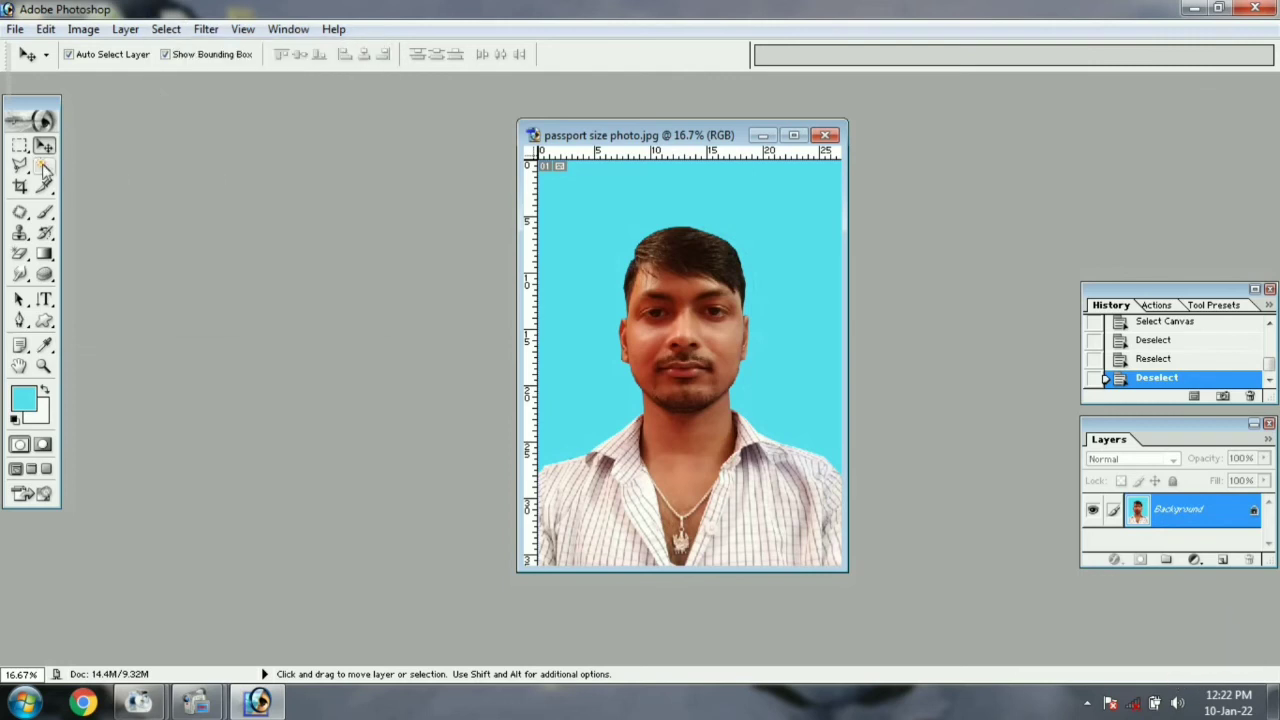
# Select the cyan background of the passport photo with the Magic Wand at tolerance 32 and invert the selection
pyautogui.click(44, 169)
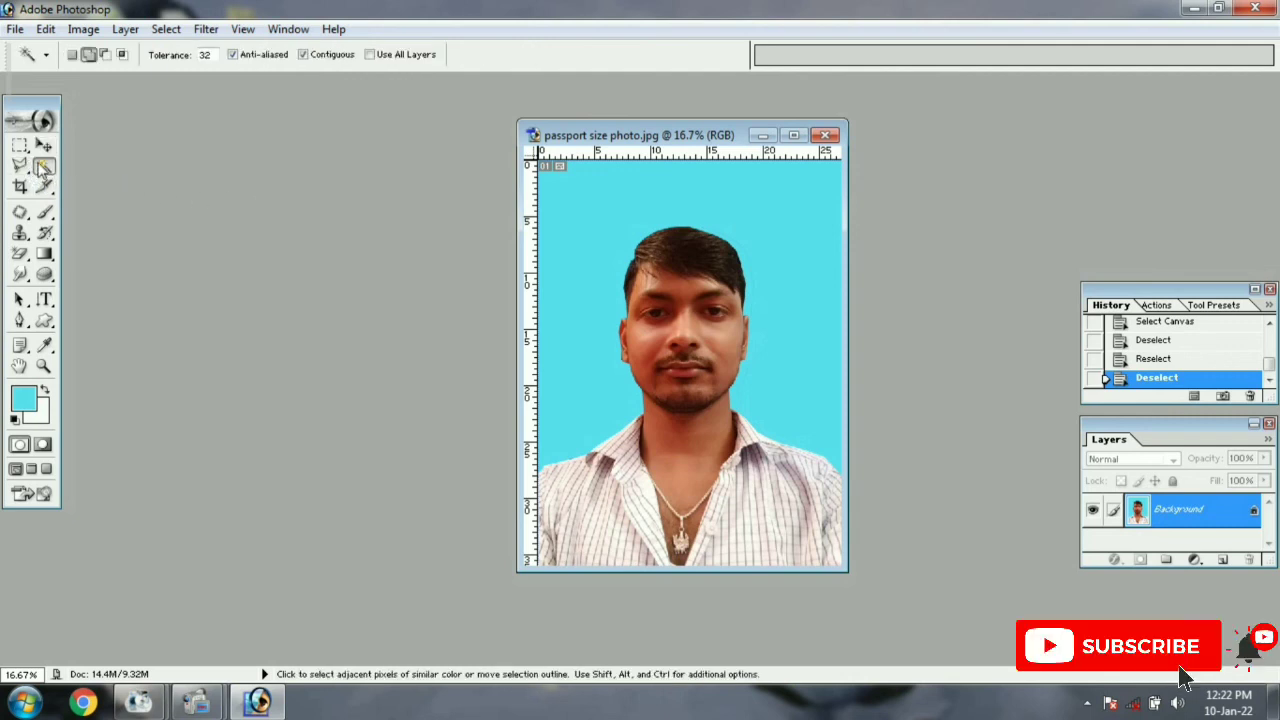
pyautogui.click(596, 207)
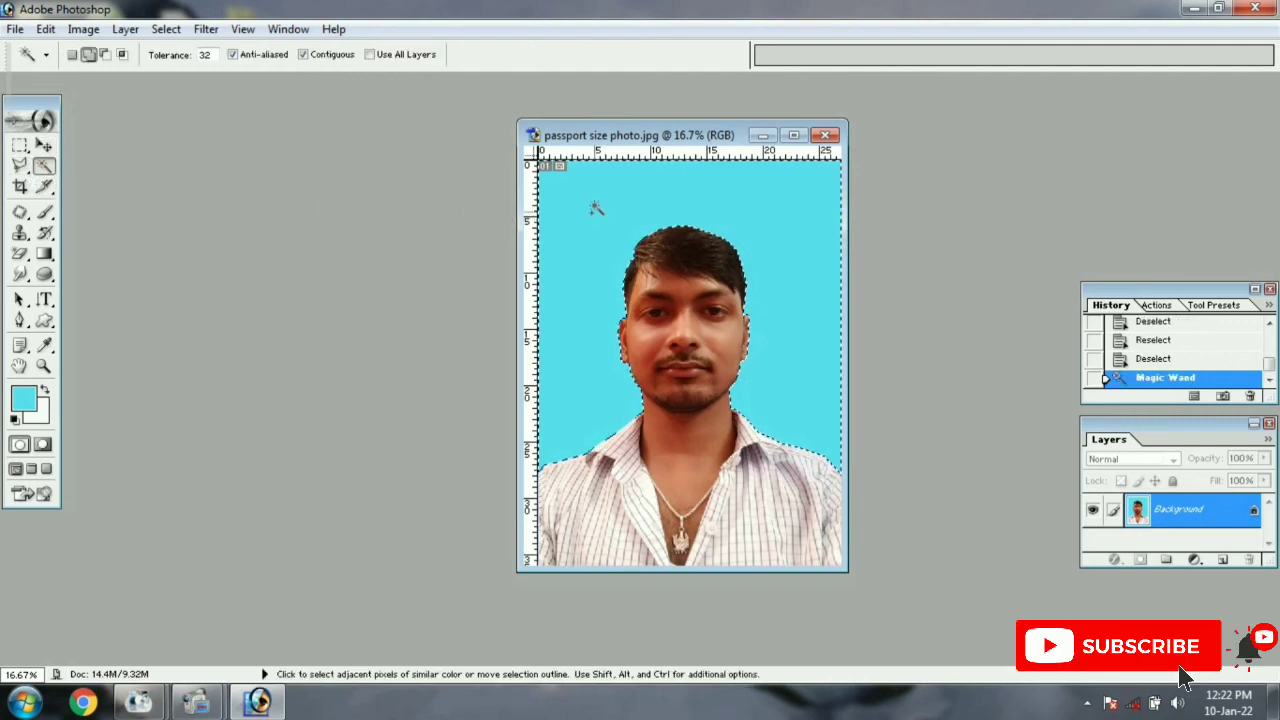
pyautogui.click(170, 31)
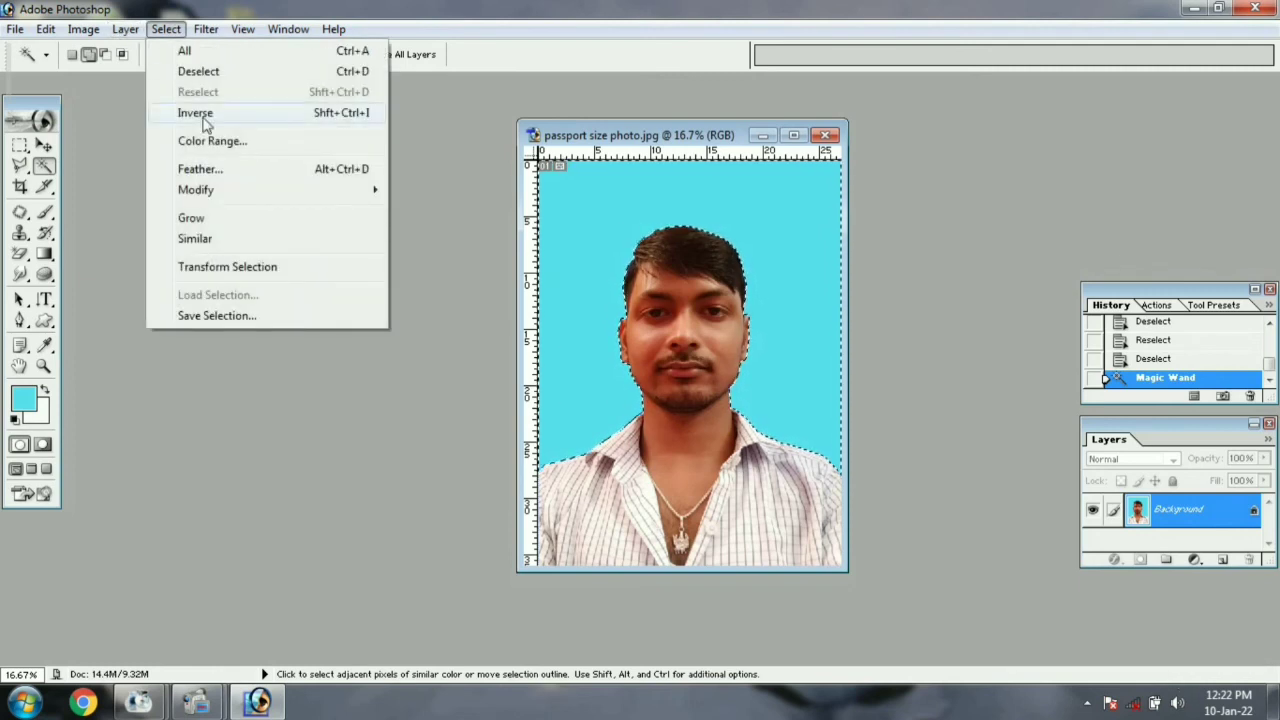
pyautogui.click(196, 113)
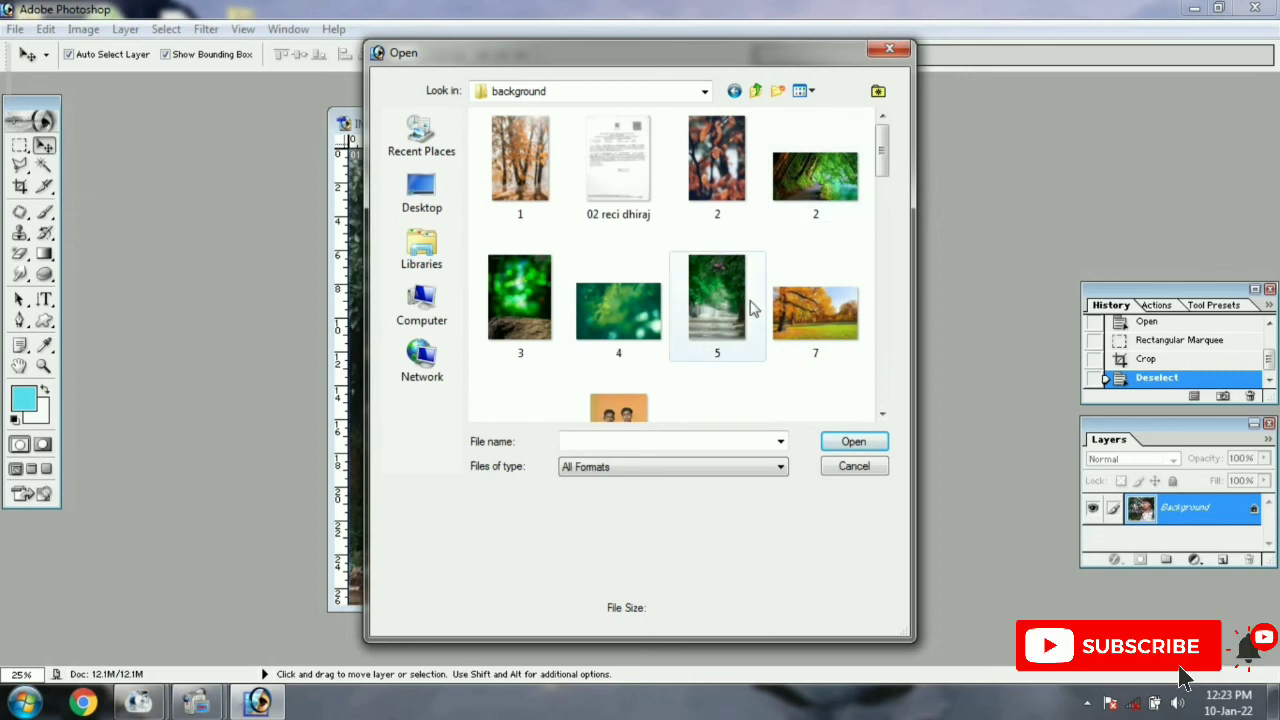
# Open image 4 from the background folder and resize it to a document width of 10 inches with proportions constrained
pyautogui.click(580, 320)
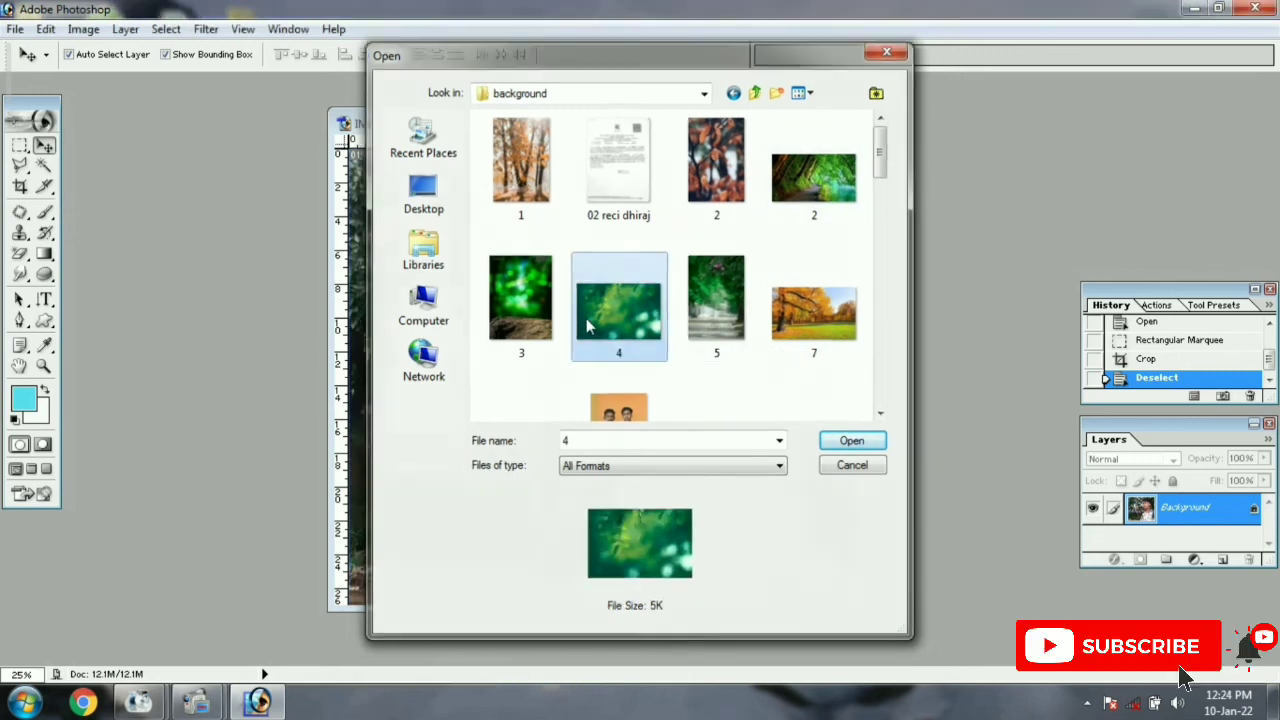
pyautogui.doubleClick(586, 318)
pyautogui.rightClick(214, 99)
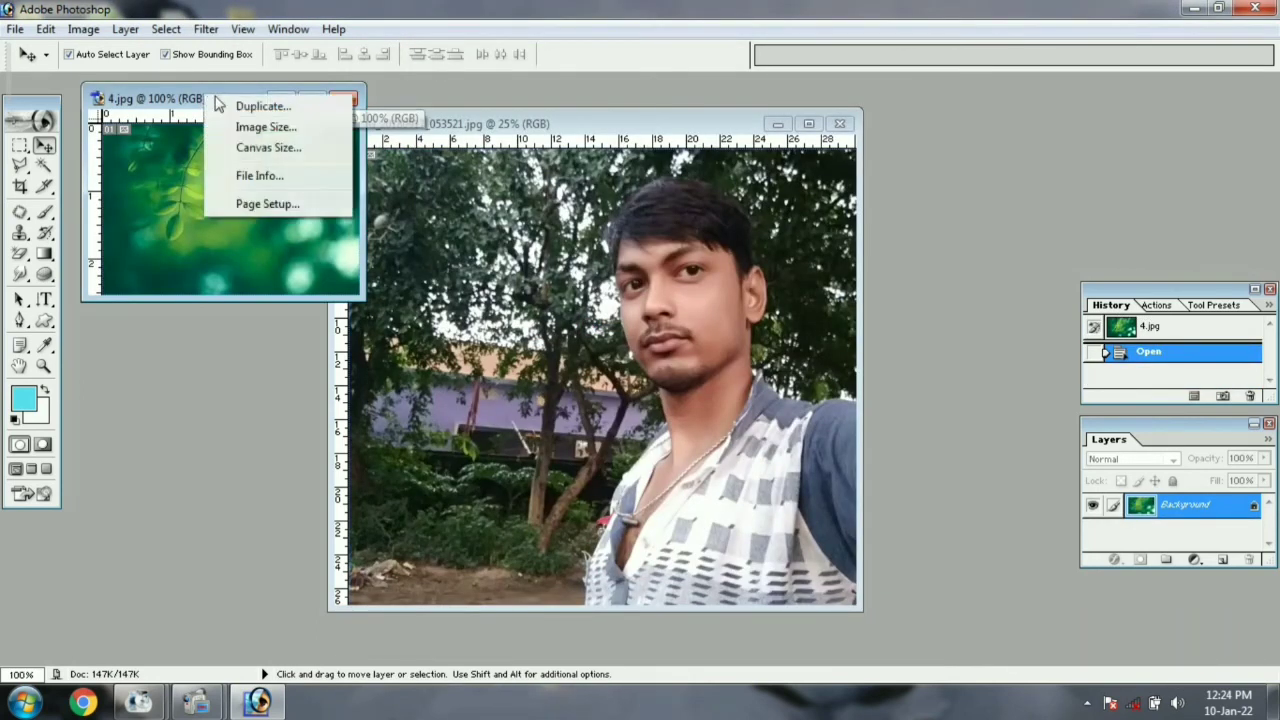
pyautogui.click(265, 127)
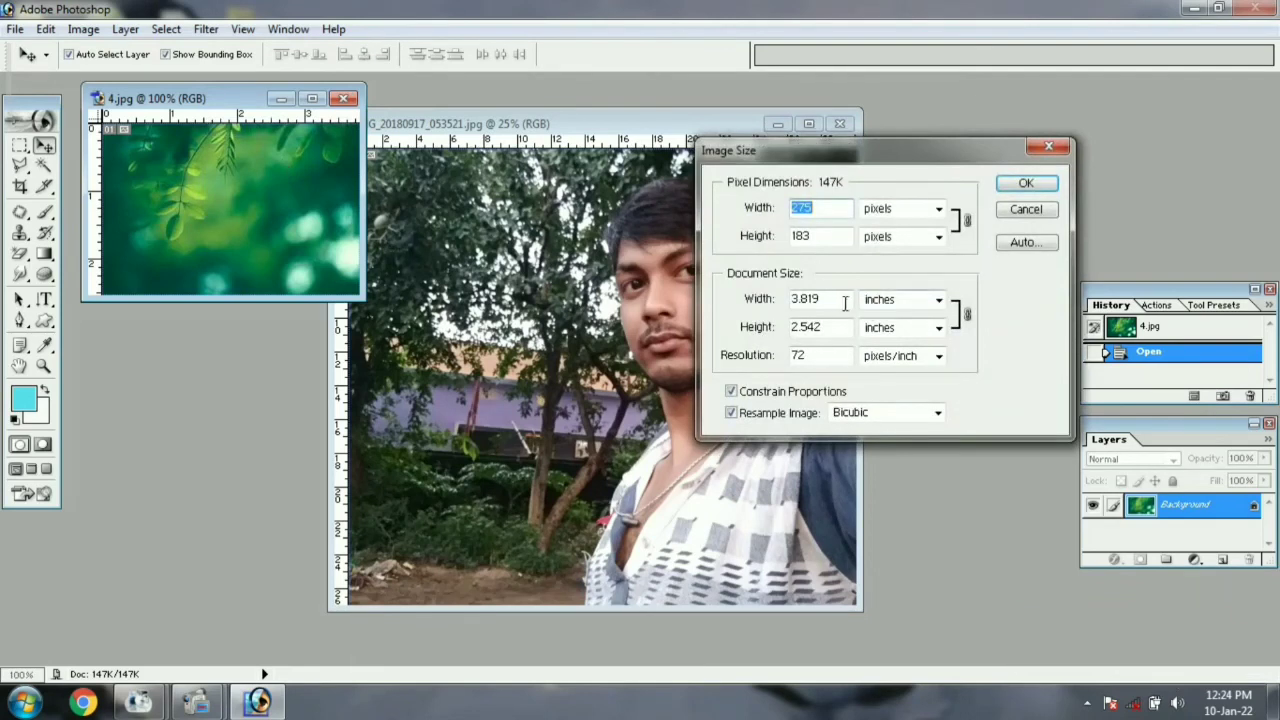
pyautogui.doubleClick(823, 298)
pyautogui.write('10')
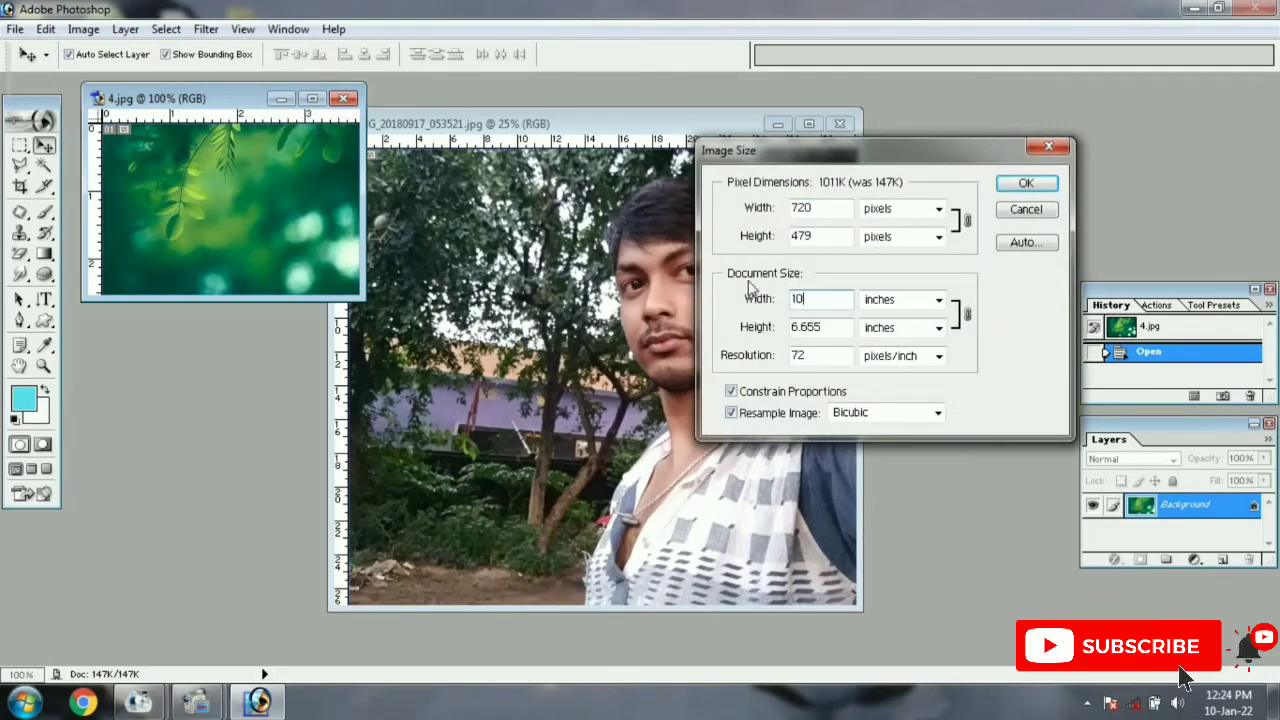
pyautogui.press('Return')
# Outline the man in IMG_20180917_053521.jpg with the Polygonal Lasso at 0 px feather, tracing face, hair, ear, shoulder and shirt
pyautogui.click(795, 276)
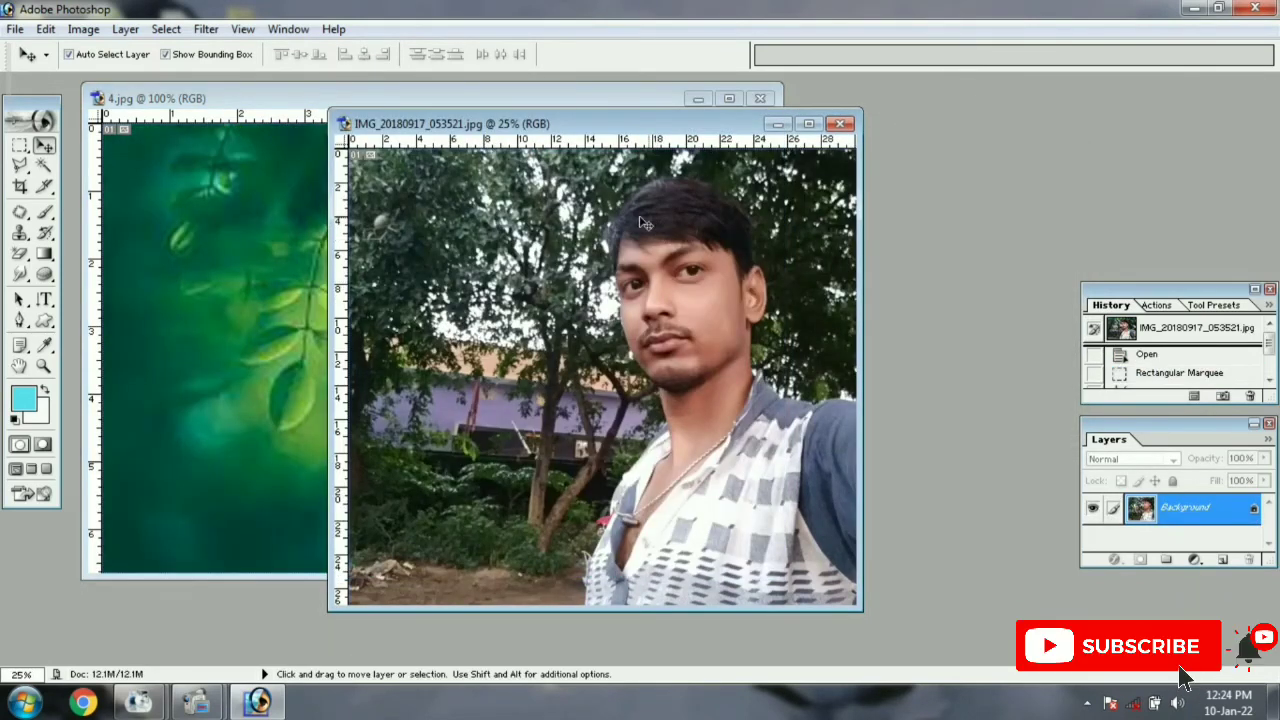
pyautogui.rightClick(20, 166)
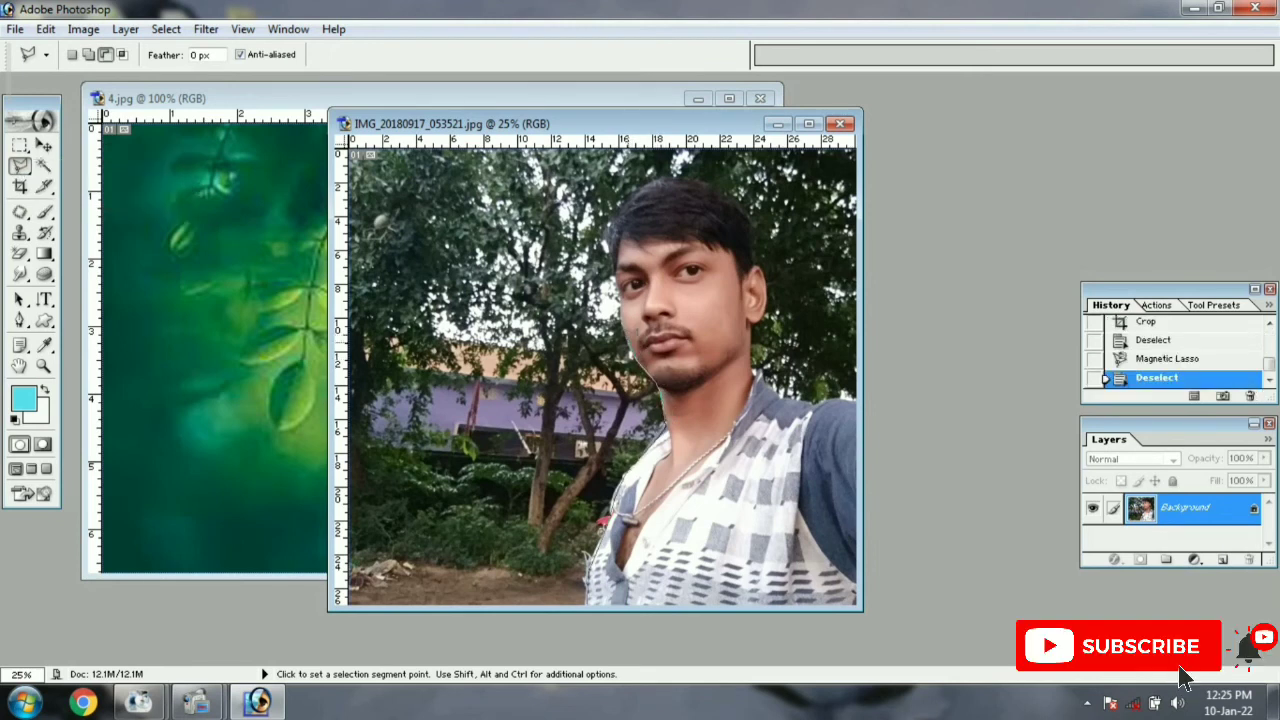
pyautogui.click(623, 318)
pyautogui.click(620, 298)
pyautogui.click(615, 276)
pyautogui.click(610, 245)
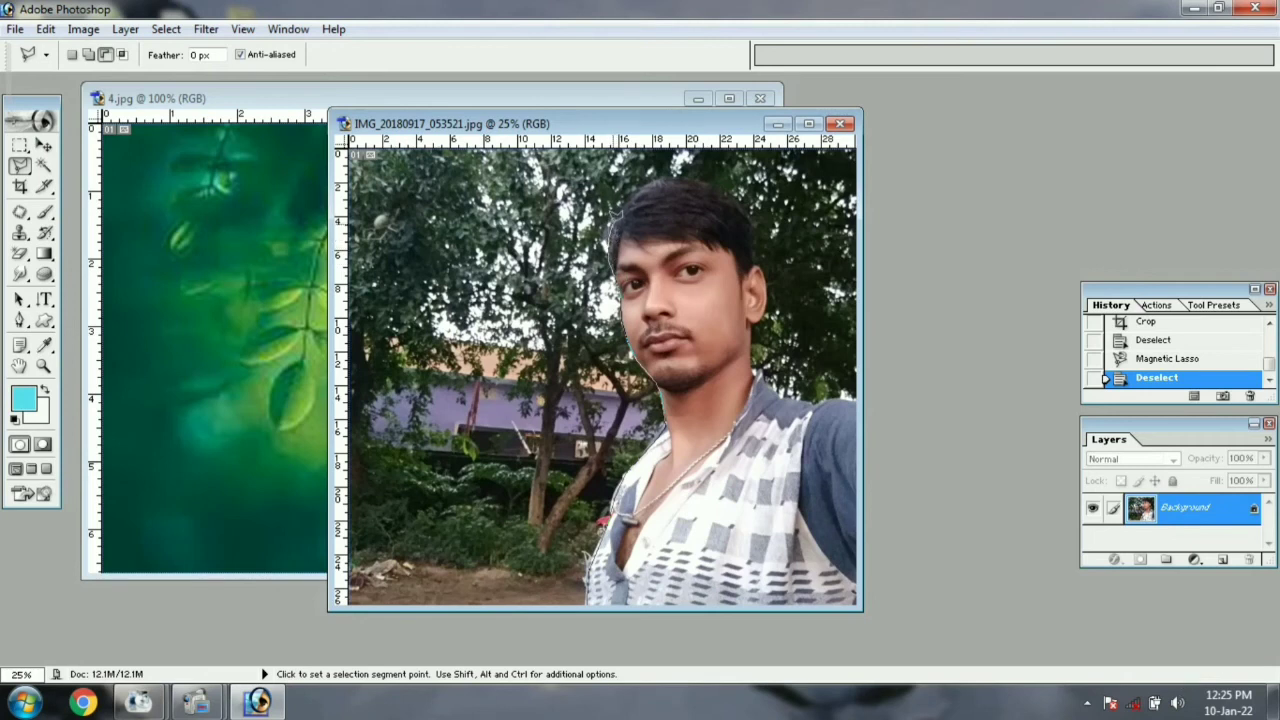
pyautogui.click(613, 220)
pyautogui.click(629, 200)
pyautogui.click(656, 185)
pyautogui.click(687, 186)
pyautogui.click(716, 191)
pyautogui.click(745, 207)
pyautogui.click(753, 236)
pyautogui.click(755, 264)
pyautogui.click(763, 273)
pyautogui.click(766, 295)
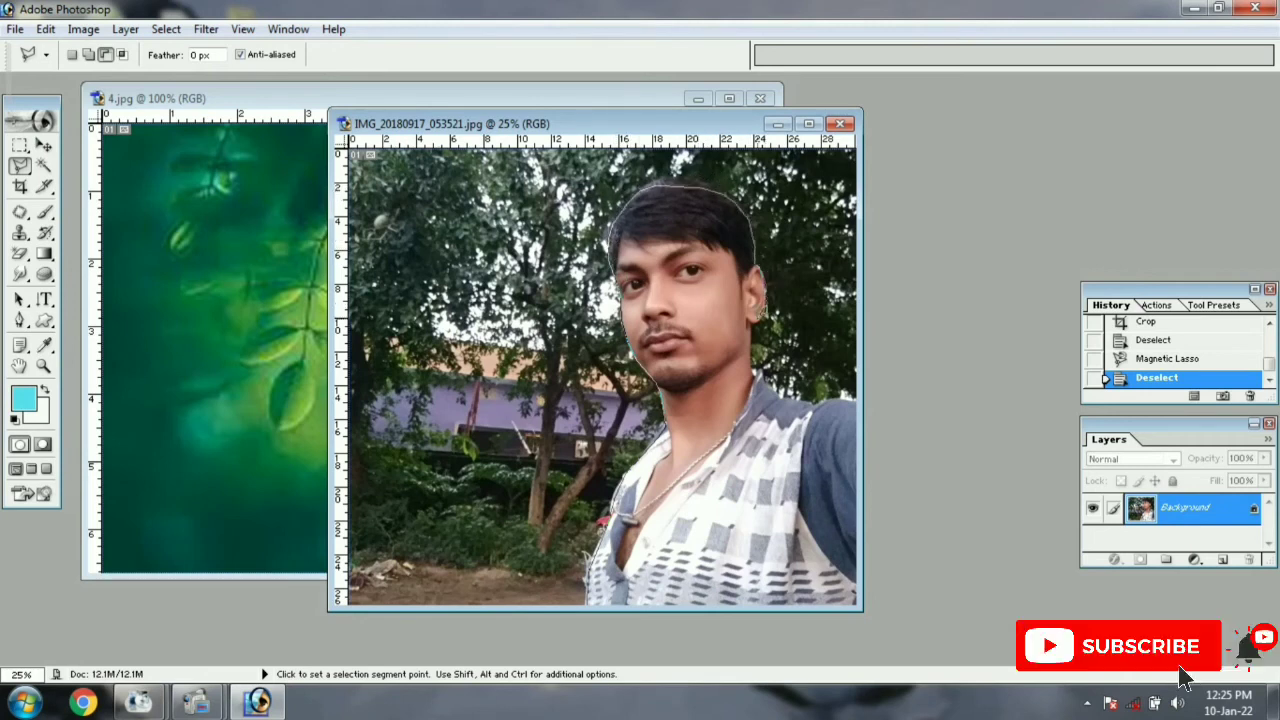
pyautogui.click(760, 316)
pyautogui.click(750, 330)
pyautogui.click(758, 376)
pyautogui.click(811, 407)
pyautogui.click(588, 604)
# Copy the selected man onto the leaf background of 4.jpg and scale him down at the right side with Free Transform
pyautogui.press('v')
pyautogui.moveTo(691, 279)
pyautogui.mouseDown()
pyautogui.moveTo(261, 279)
pyautogui.moveTo(546, 372)
pyautogui.mouseUp()
pyautogui.moveTo(412, 292); pyautogui.dragTo(583, 452)
pyautogui.moveTo(477, 331); pyautogui.dragTo(497, 359)
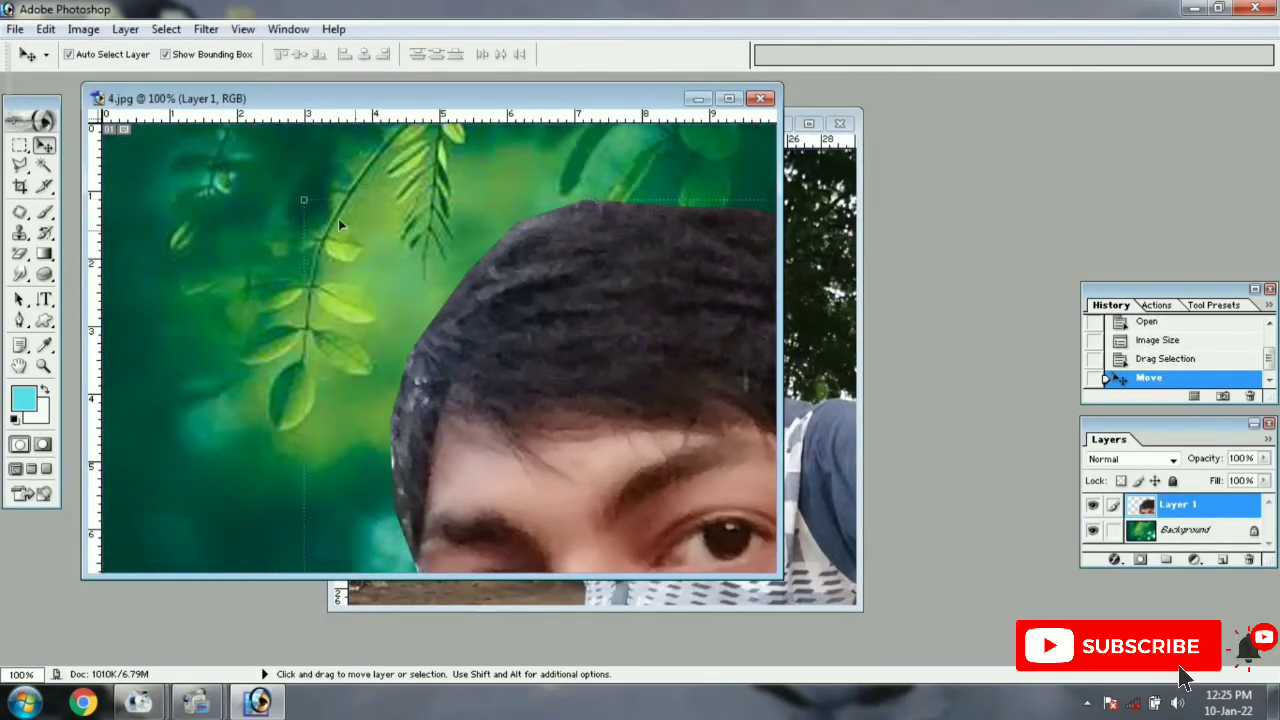
pyautogui.moveTo(305, 203); pyautogui.dragTo(545, 218)
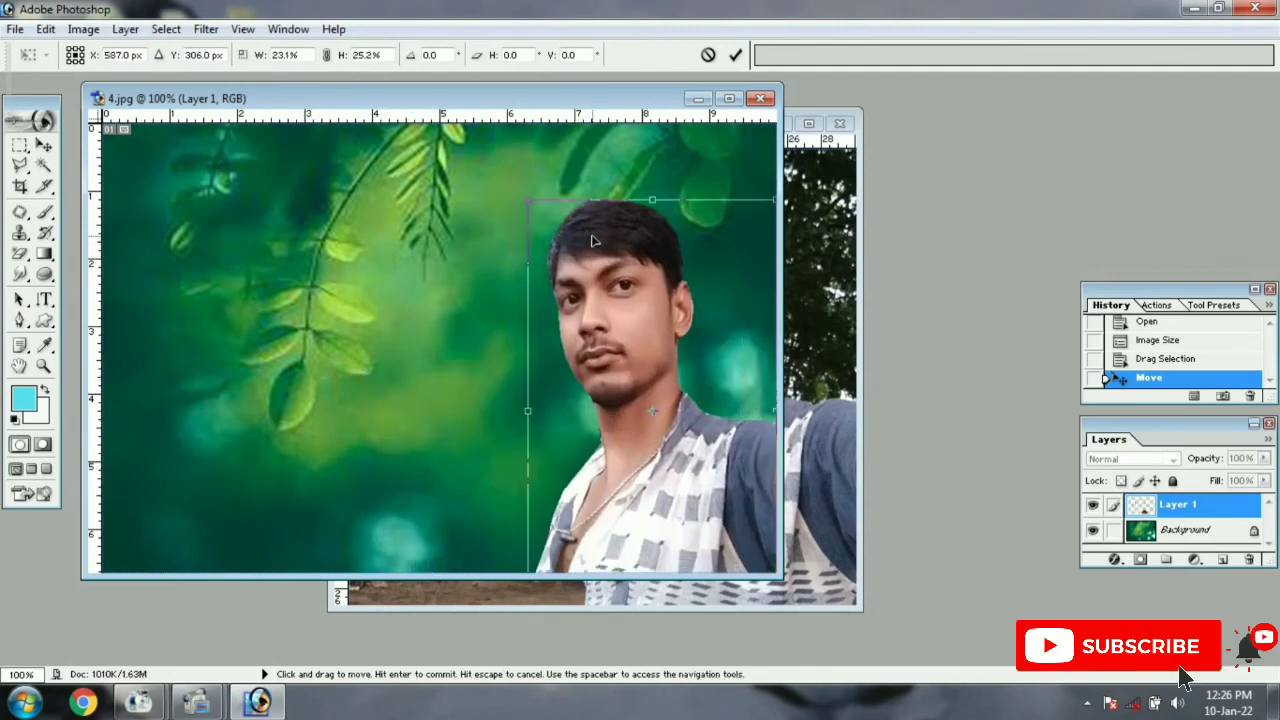
pyautogui.moveTo(519, 423); pyautogui.dragTo(453, 423)
pyautogui.press('Return')
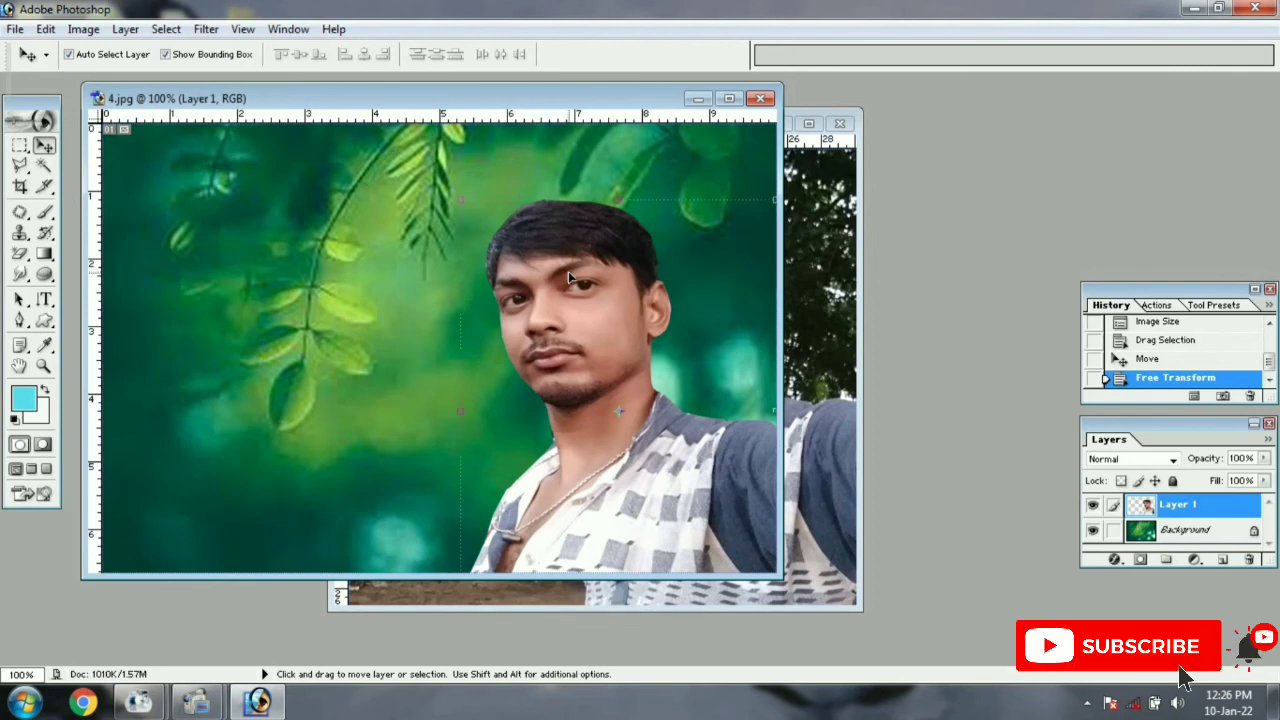
# Delete the hard-edged portrait layer from 4.jpg and make the Background layer active
pyautogui.rightClick(1210, 508)
pyautogui.click(1190, 530)
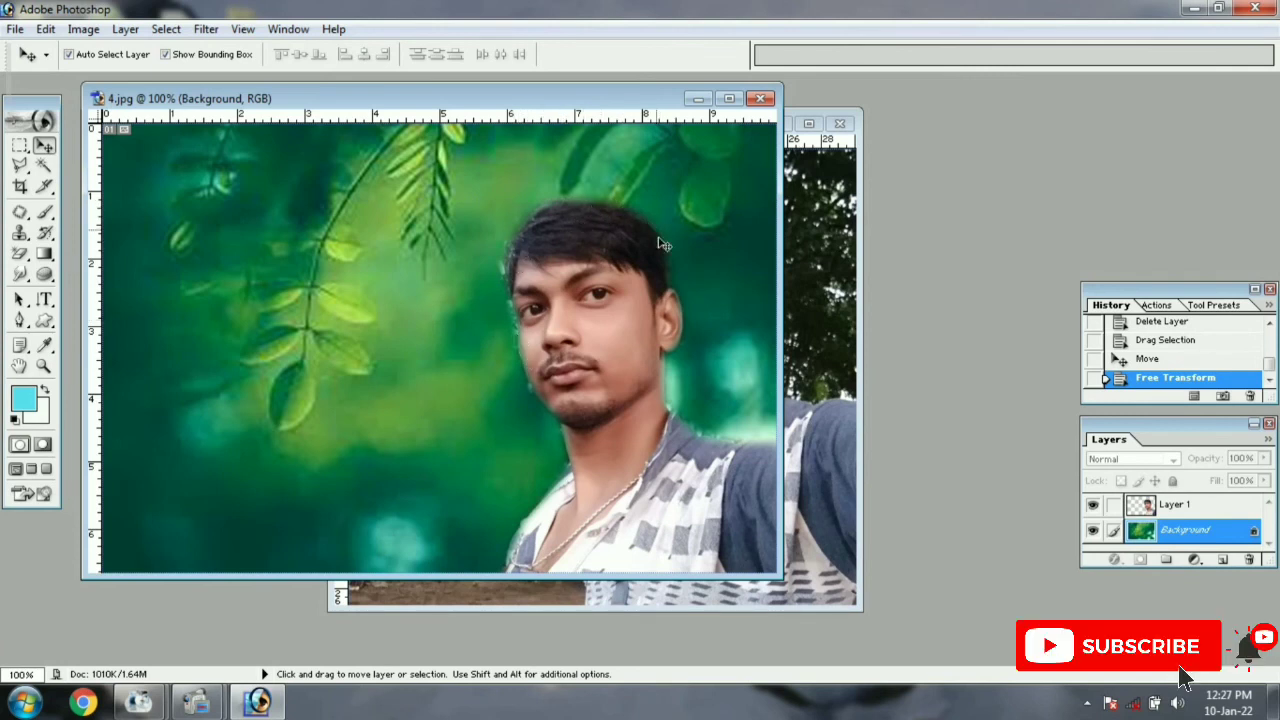
# Compare the feathered selection in IMG_20180917_053521.jpg with the soft-edged portrait in 4.jpg
pyautogui.click(827, 273)
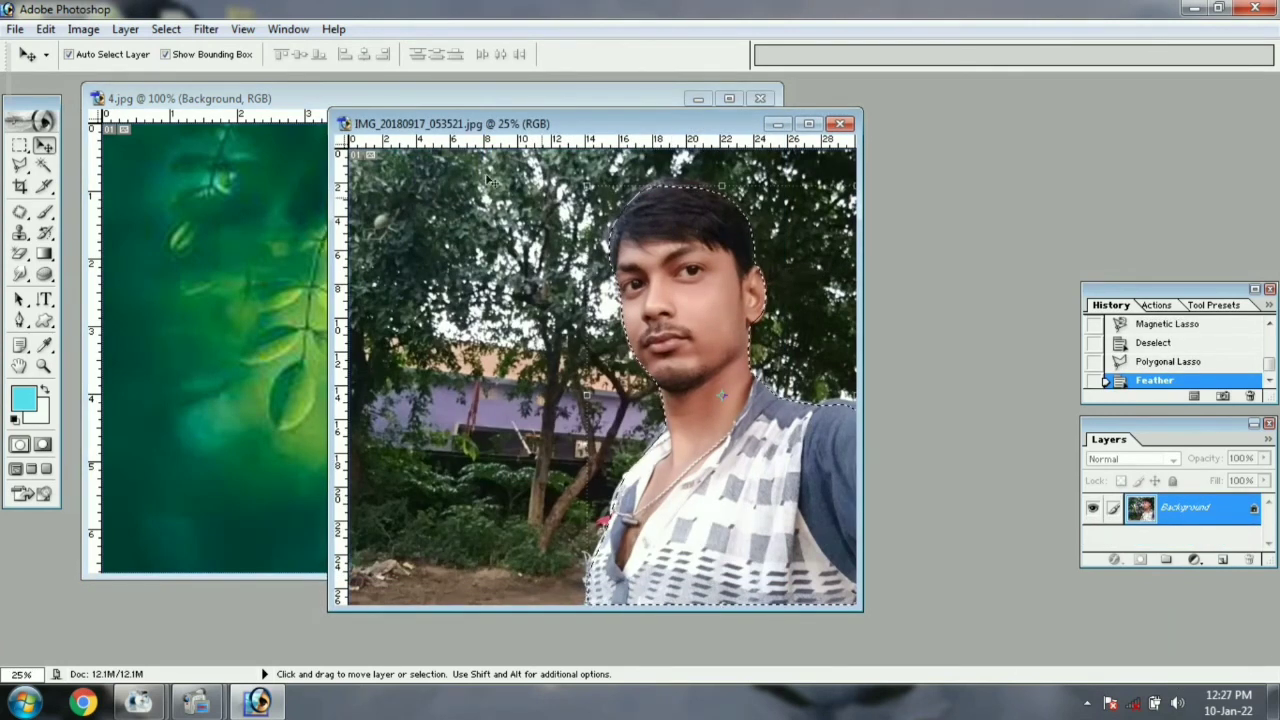
pyautogui.click(206, 98)
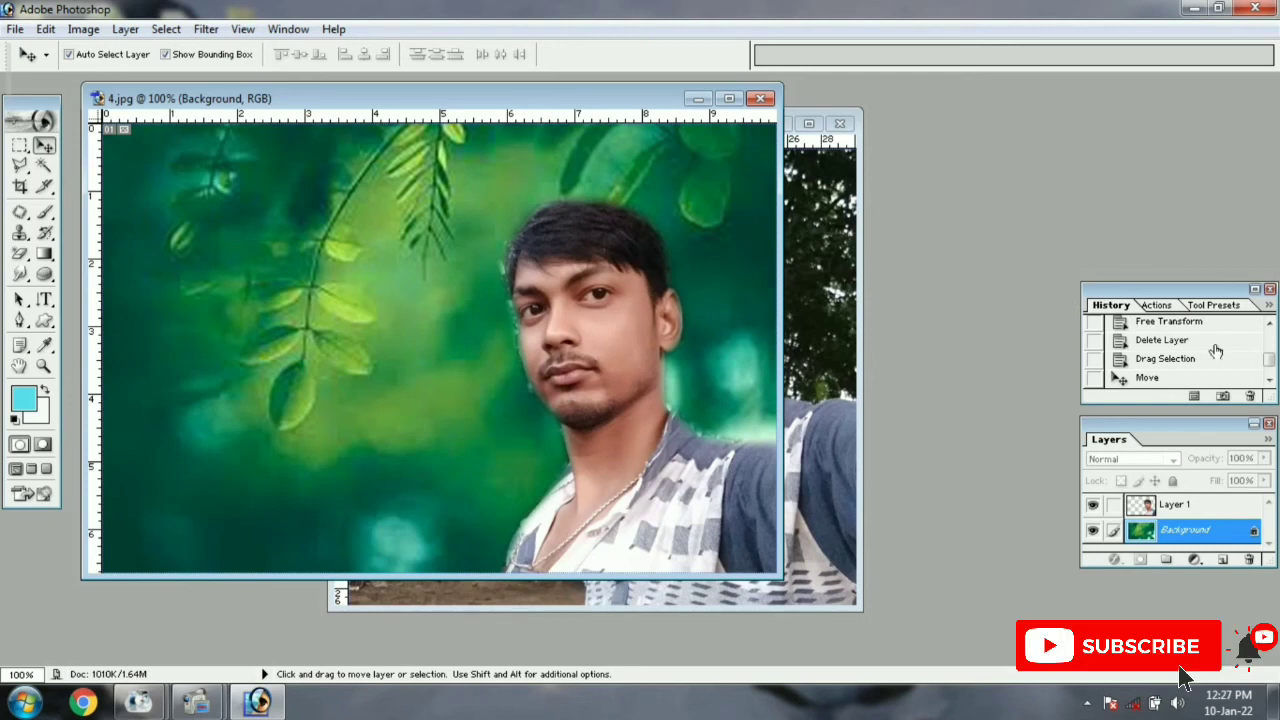
pyautogui.click(795, 284)
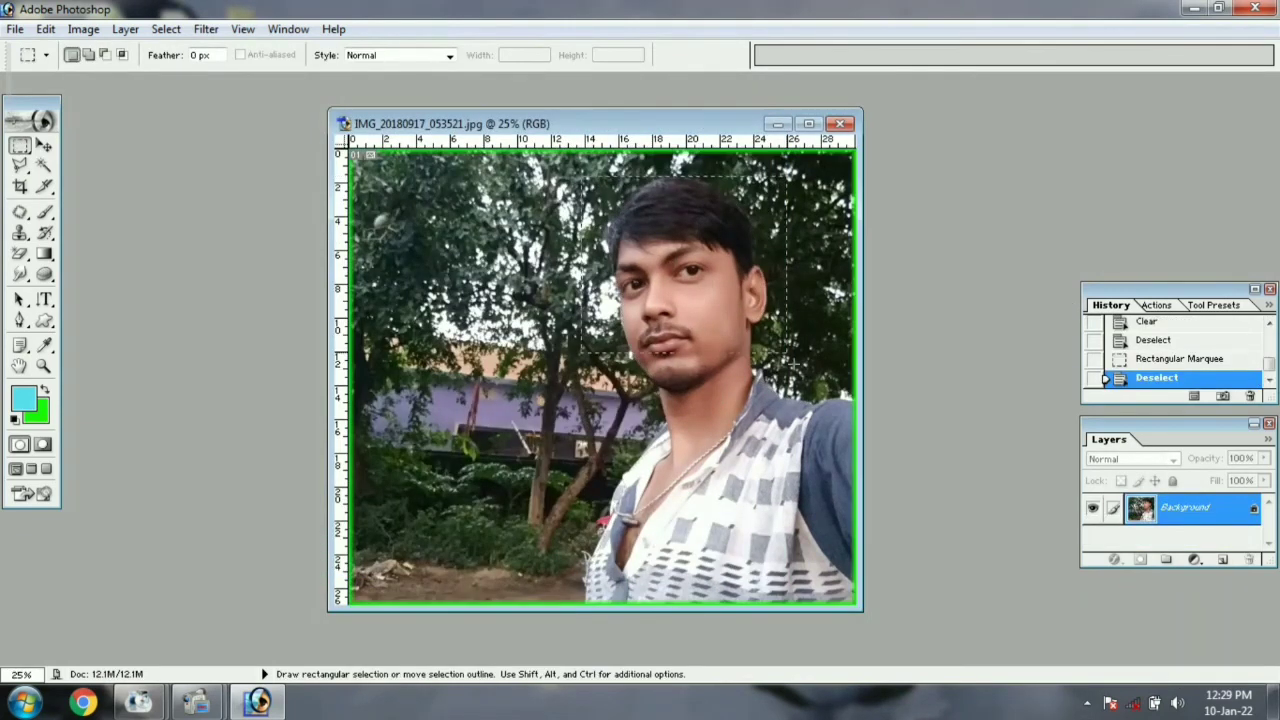
# Draw a rectangular selection around the man's head and neck in the green-bordered IMG_20180917_053521.jpg
pyautogui.moveTo(581, 178); pyautogui.dragTo(812, 420)
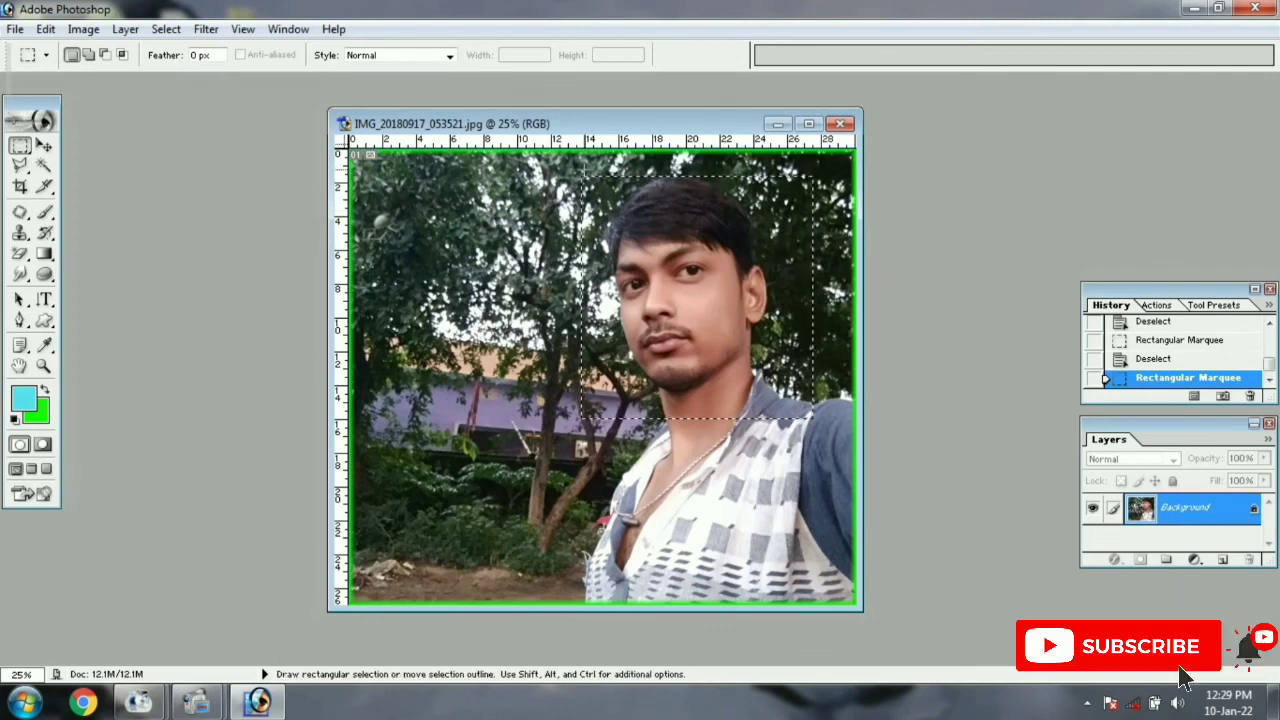
# Enlarge the rectangular selection with Transform Selection to about 180% width and 159% height, extending its lower-left corner over the bushes
pyautogui.click(168, 30)
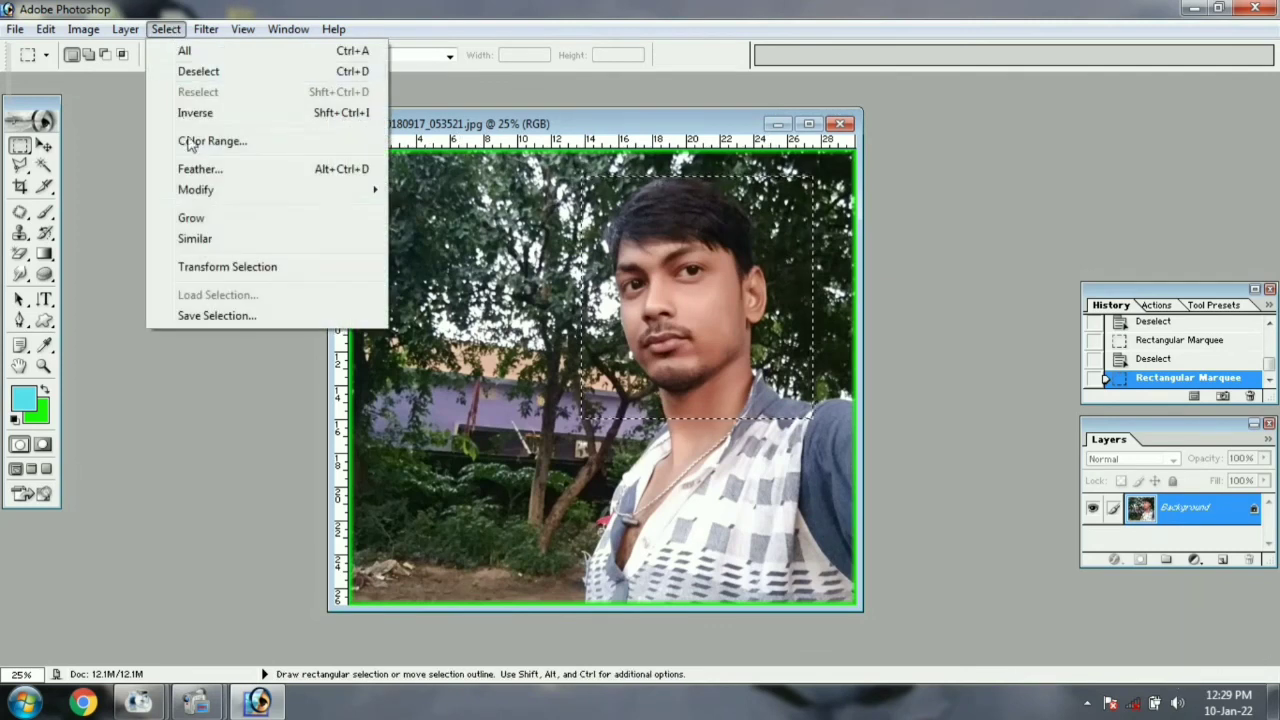
pyautogui.click(227, 267)
pyautogui.moveTo(582, 418); pyautogui.dragTo(395, 561)
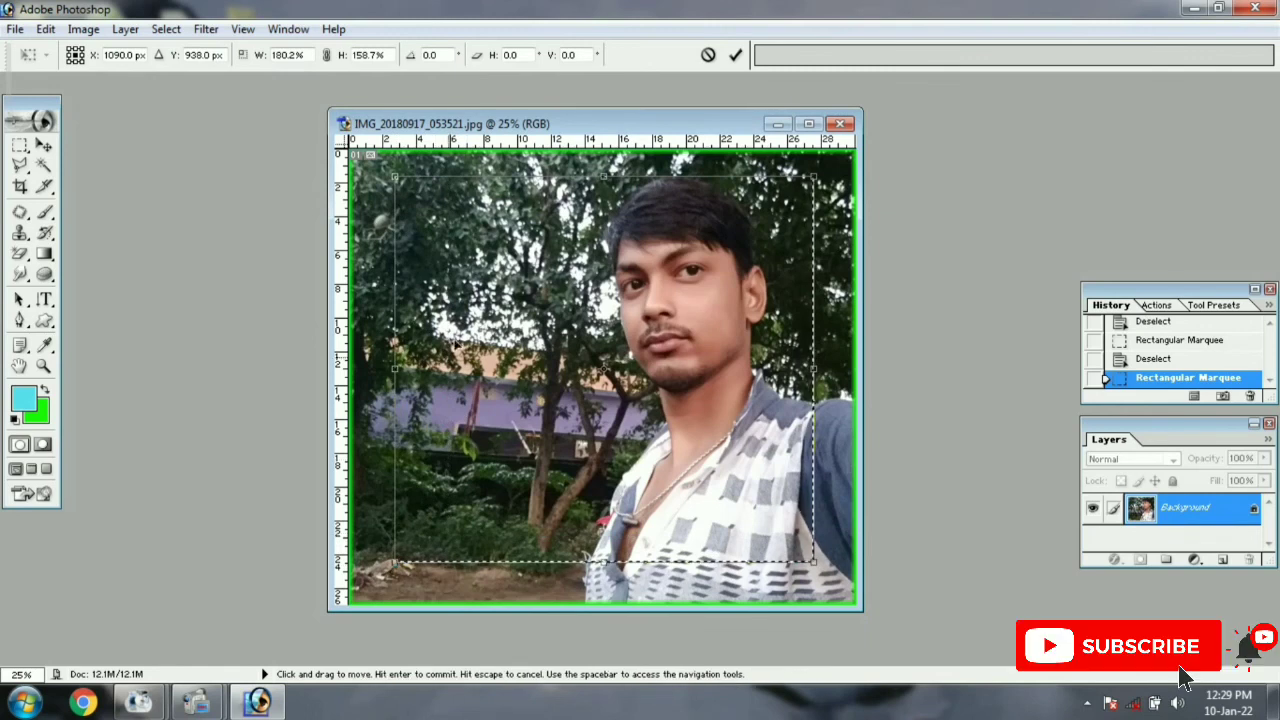
pyautogui.press('Return')
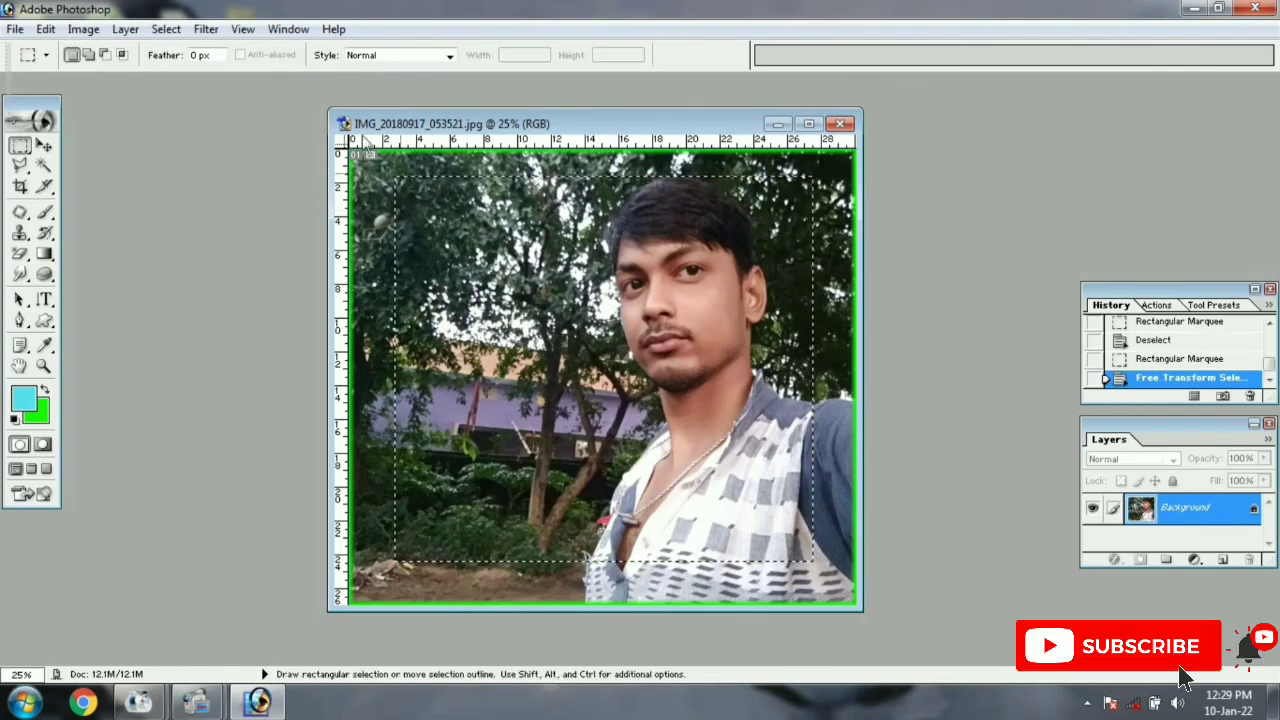
# Shrink the enlarged selection with Transform Selection by moving its lower-left corner inward and slightly up
pyautogui.click(158, 34)
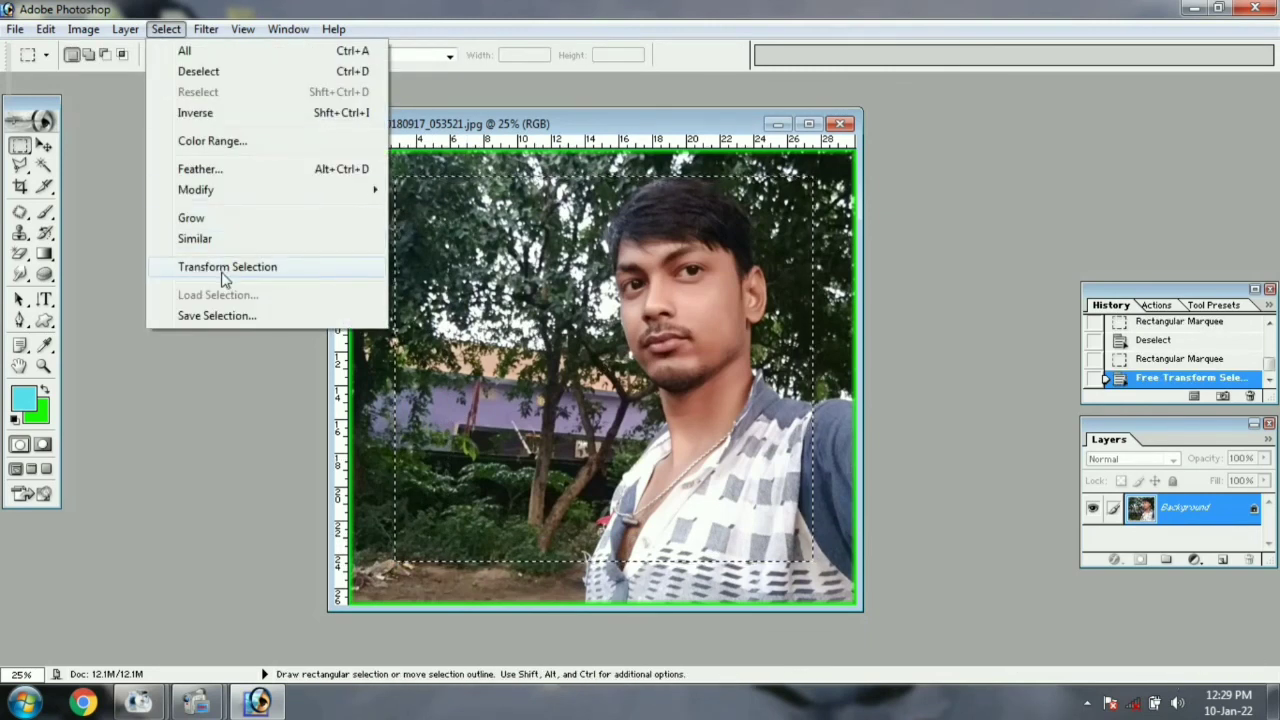
pyautogui.click(188, 268)
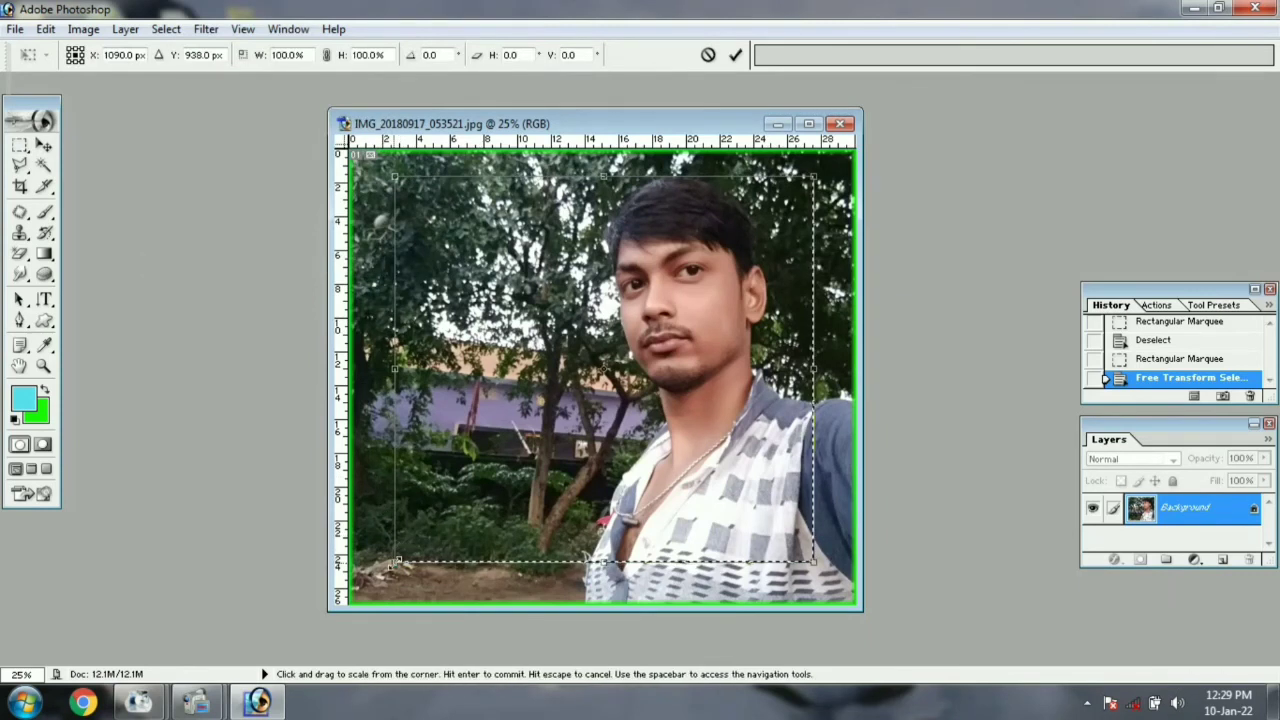
pyautogui.moveTo(395, 561); pyautogui.dragTo(485, 537)
pyautogui.press('Return')
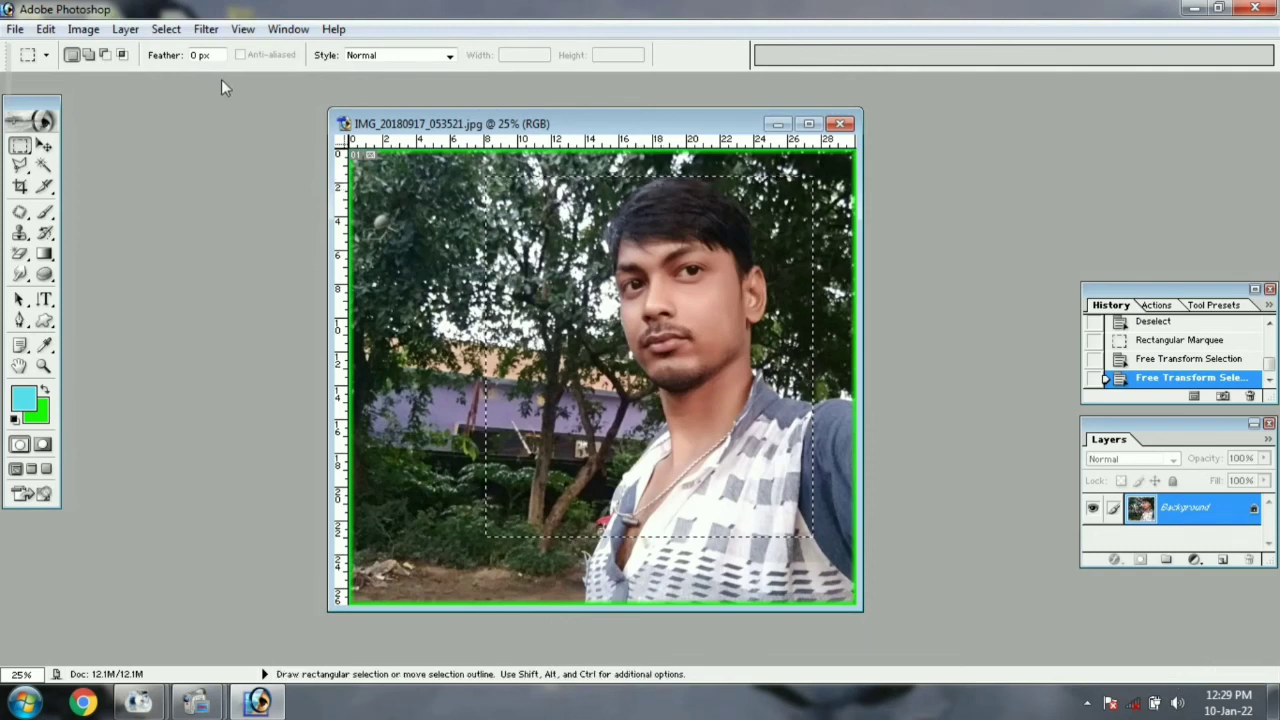
# Extend the selection again with Transform Selection so its lower-left corner reaches the bare ground below the bushes
pyautogui.click(170, 31)
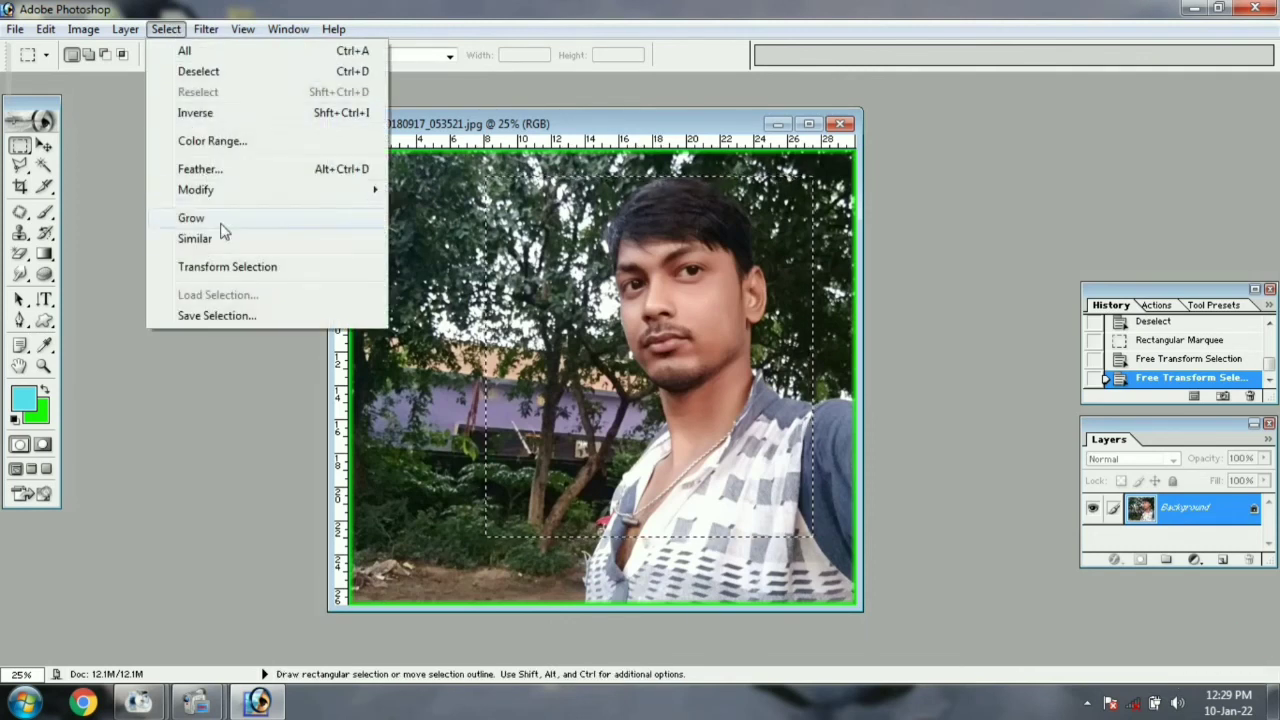
pyautogui.click(236, 266)
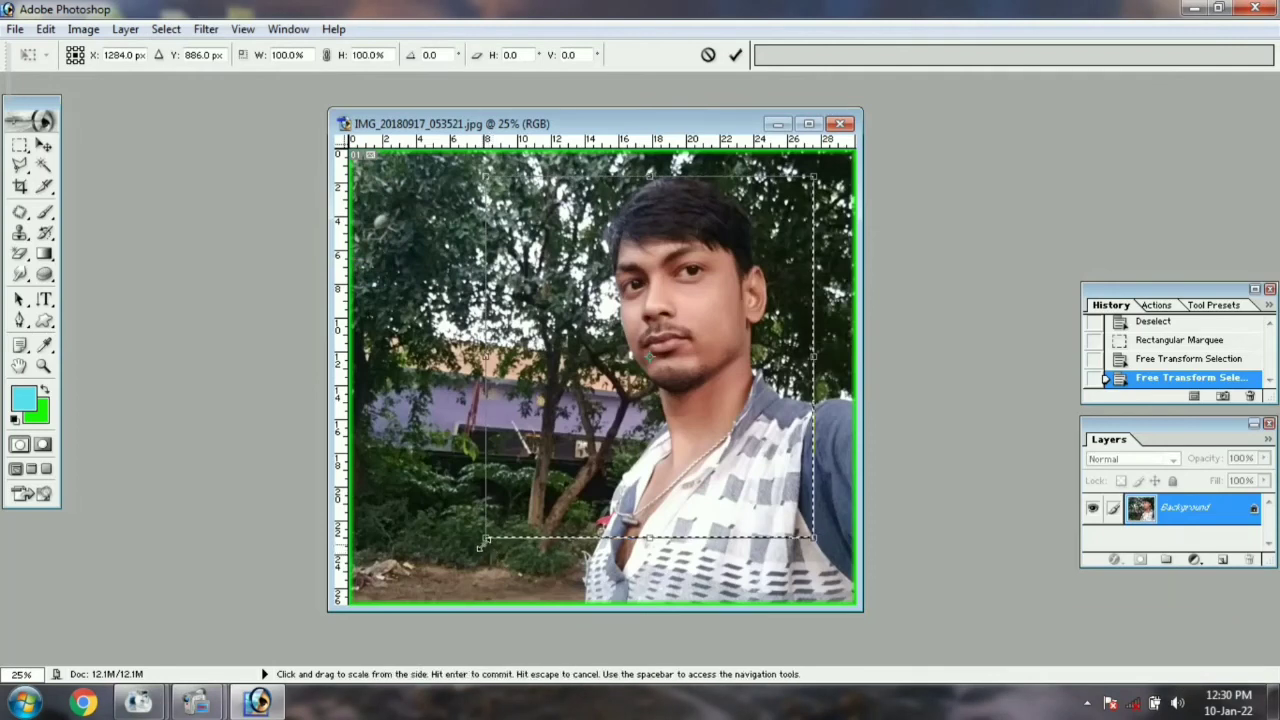
pyautogui.moveTo(485, 537); pyautogui.dragTo(418, 578)
pyautogui.doubleClick(532, 493)
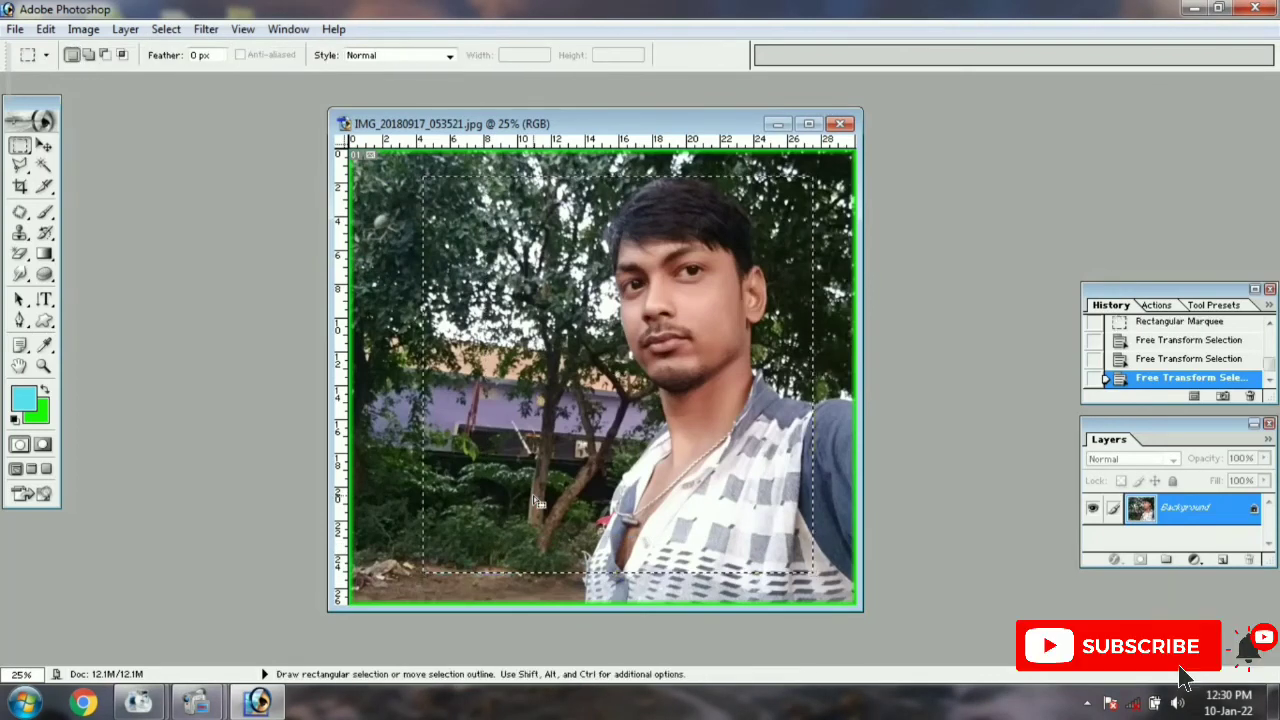
# Reduce the selection with Transform Selection, pulling its lower-left corner up off the ground to the bushes beside the tree trunk
pyautogui.click(166, 29)
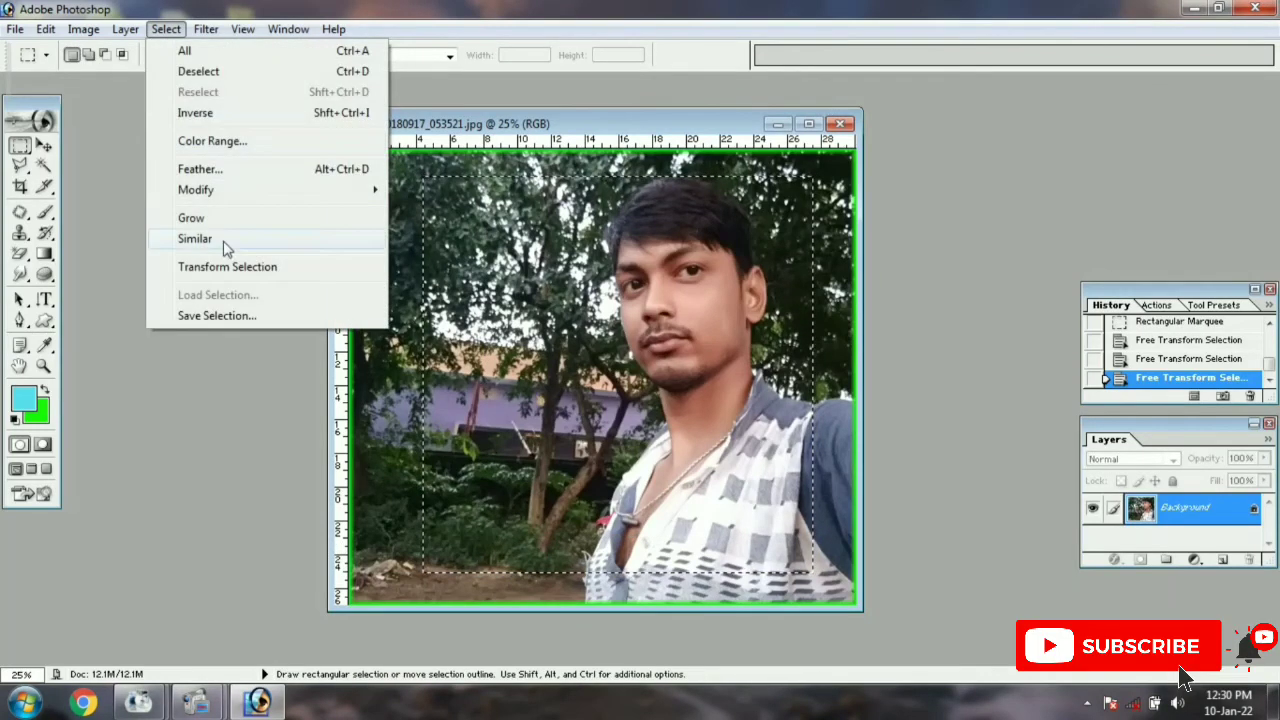
pyautogui.click(236, 266)
pyautogui.moveTo(423, 573); pyautogui.dragTo(484, 516)
pyautogui.doubleClick(539, 458)
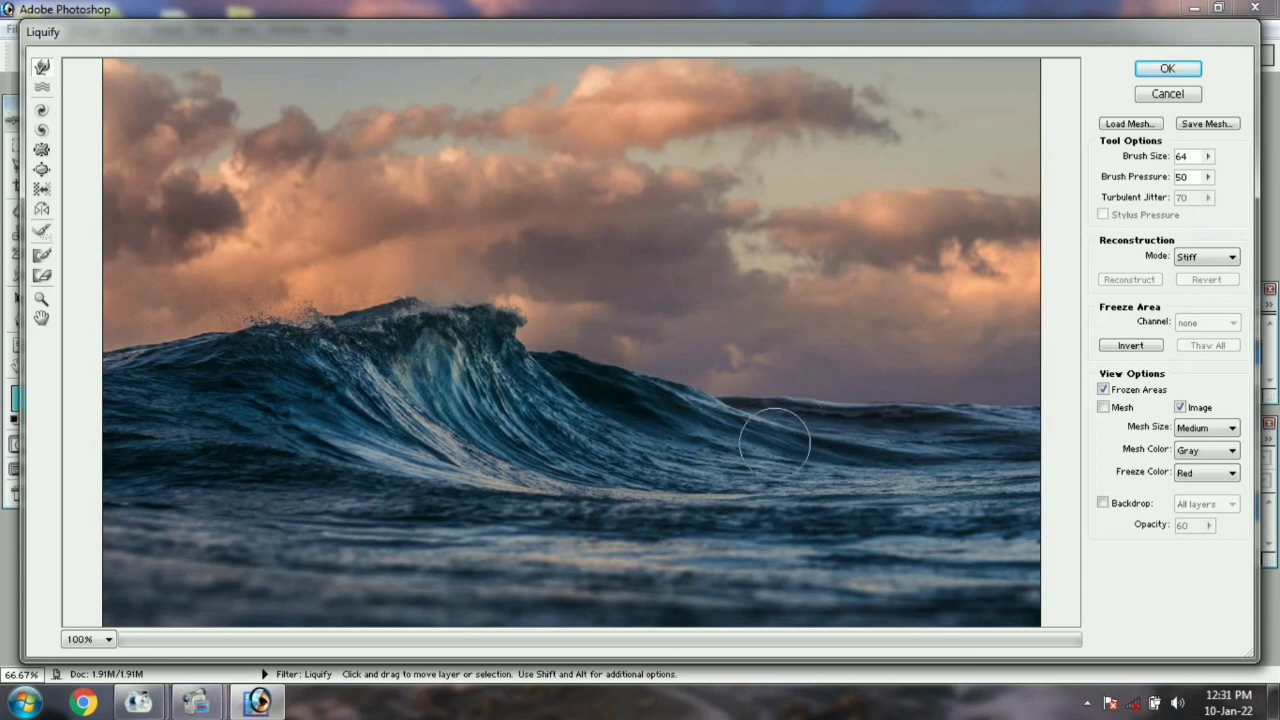
# Warp the clouds and the water along the horizon in the ocean picture with Liquify's Warp tool, undoing the first stroke on the crest
pyautogui.moveTo(564, 403); pyautogui.dragTo(500, 349)
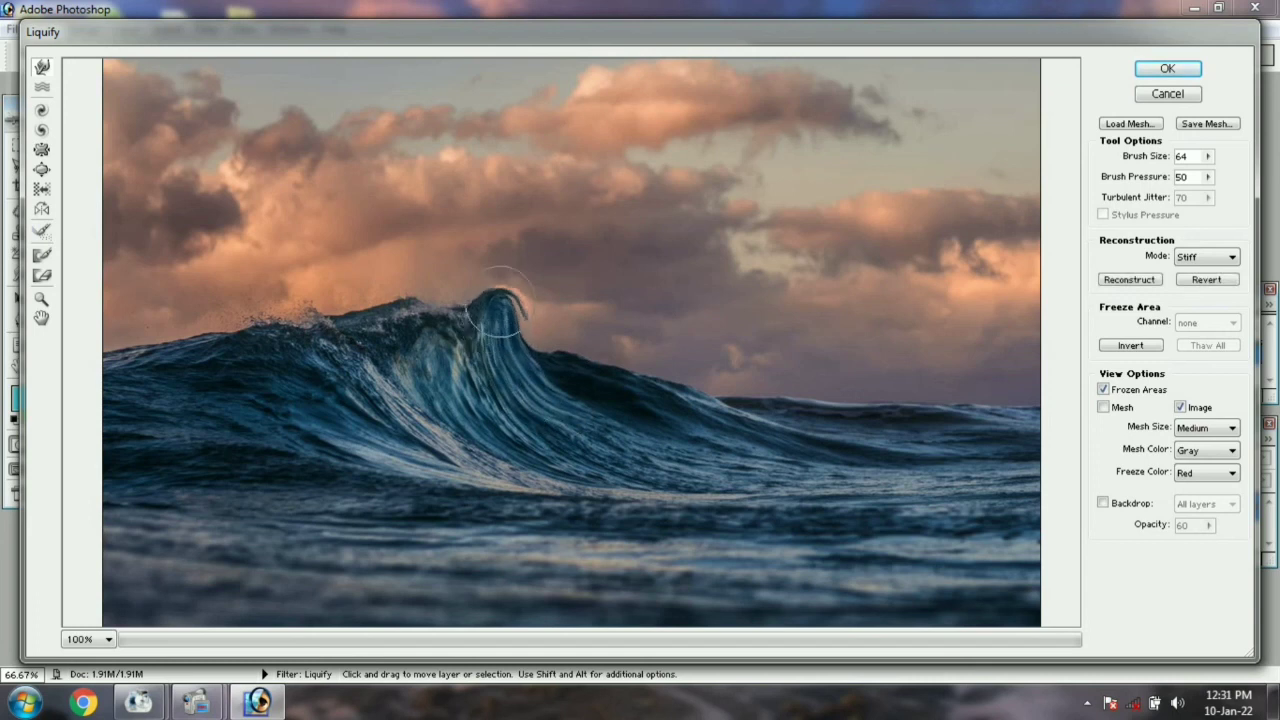
pyautogui.hotkey('ctrl', 'z')
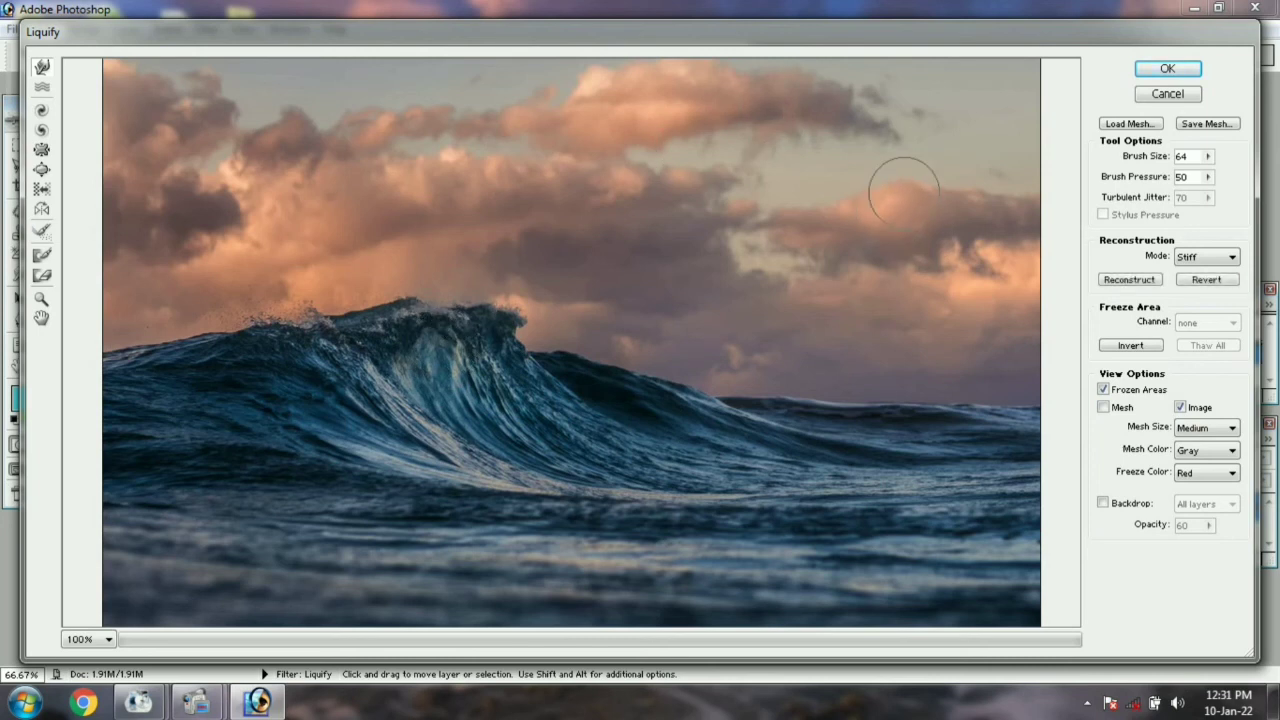
pyautogui.moveTo(991, 199); pyautogui.dragTo(822, 212)
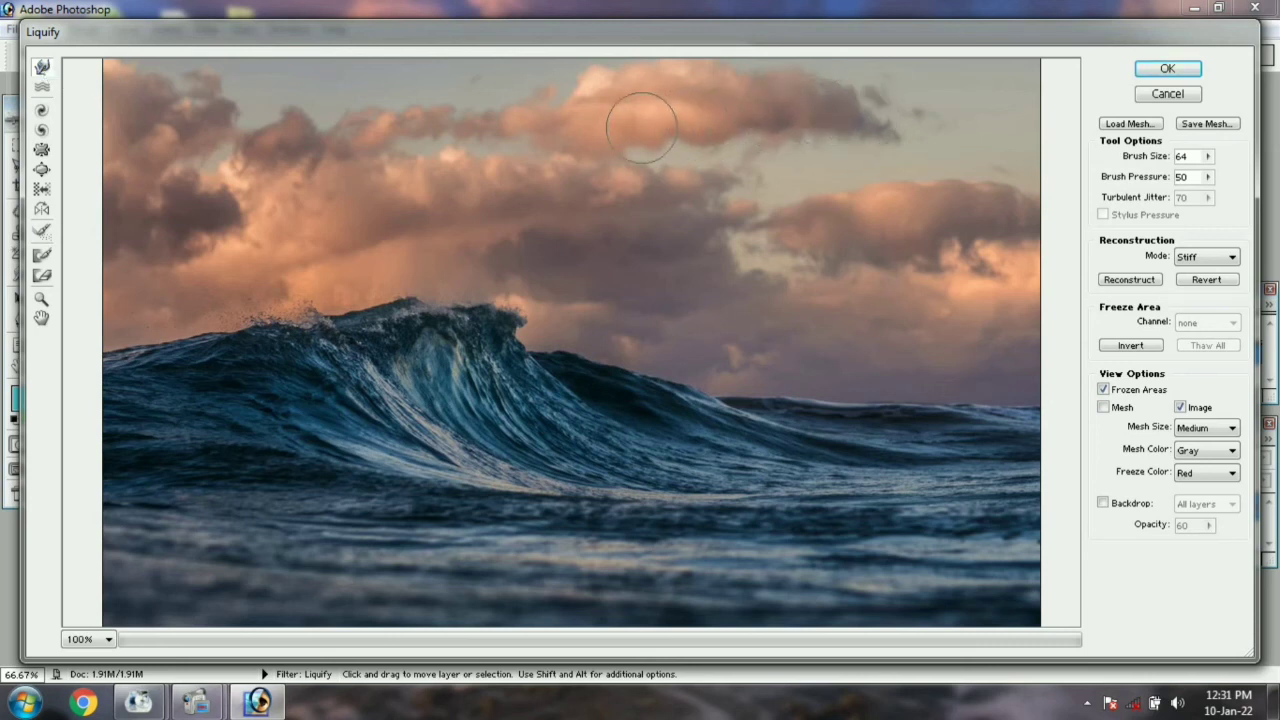
pyautogui.moveTo(641, 120)
pyautogui.mouseDown()
pyautogui.moveTo(679, 137)
pyautogui.moveTo(736, 120)
pyautogui.moveTo(788, 140)
pyautogui.mouseUp()
pyautogui.moveTo(505, 112)
pyautogui.mouseDown()
pyautogui.moveTo(550, 110)
pyautogui.moveTo(589, 88)
pyautogui.mouseUp()
pyautogui.moveTo(776, 410); pyautogui.dragTo(934, 414)
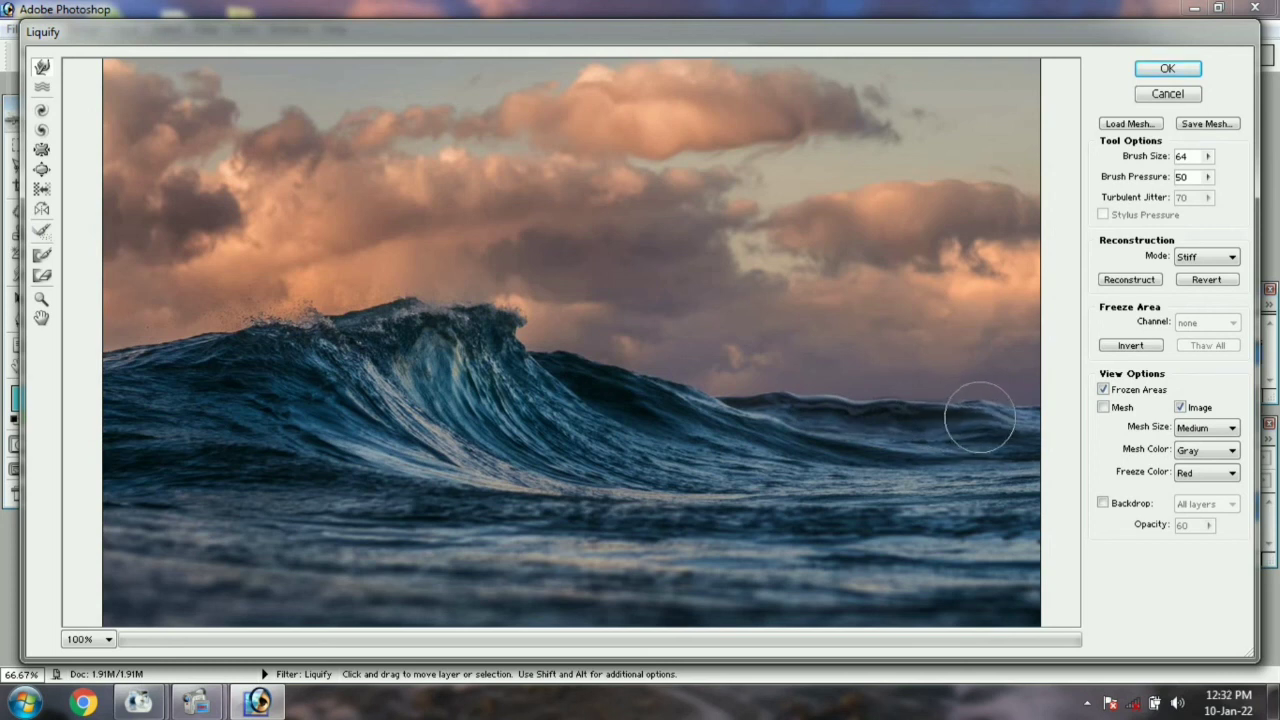
pyautogui.moveTo(685, 420)
pyautogui.mouseDown()
pyautogui.moveTo(657, 394)
pyautogui.moveTo(603, 384)
pyautogui.moveTo(697, 431)
pyautogui.moveTo(727, 420)
pyautogui.moveTo(759, 437)
pyautogui.moveTo(823, 437)
pyautogui.mouseUp()
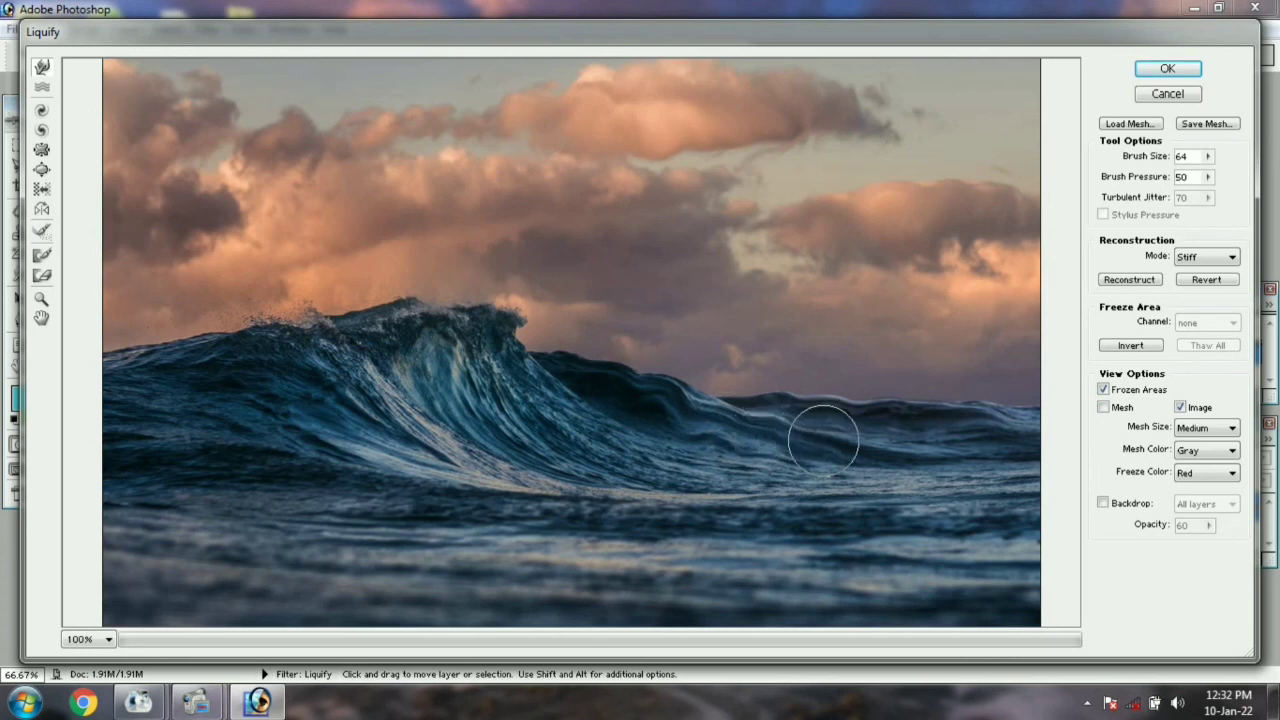
# Enlarge the Liquify brush to 105 and distort the water along the foot of the wave with the Turbulence tool
pyautogui.click(42, 89)
pyautogui.click(42, 89)
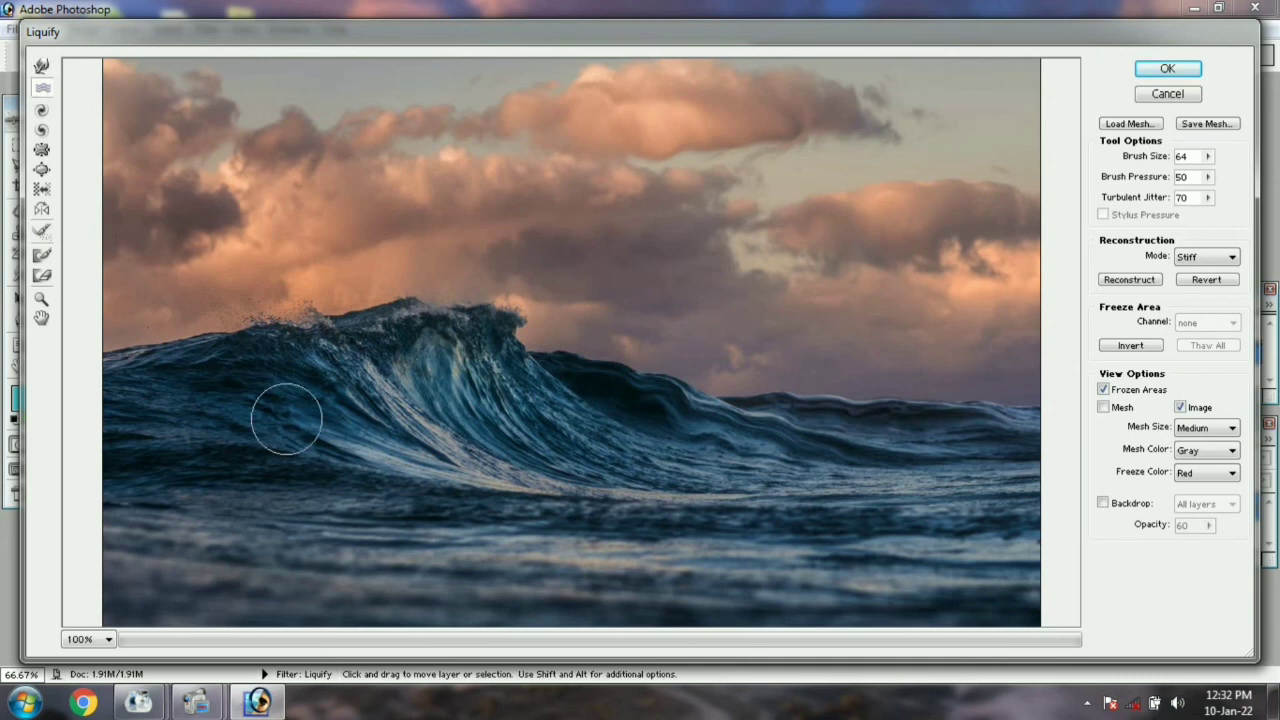
pyautogui.press(']')
pyautogui.press(']')
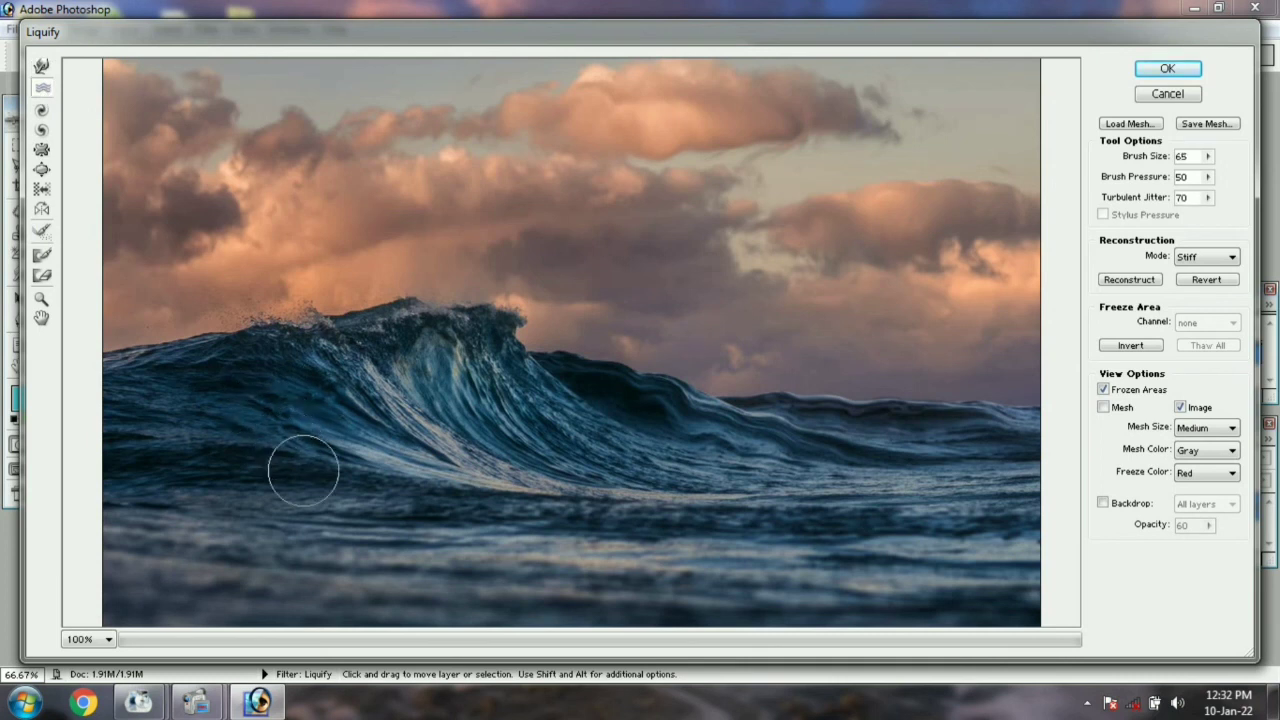
pyautogui.press(']')
pyautogui.press(']')
pyautogui.press(']')
pyautogui.press(']')
pyautogui.press(']')
pyautogui.press(']')
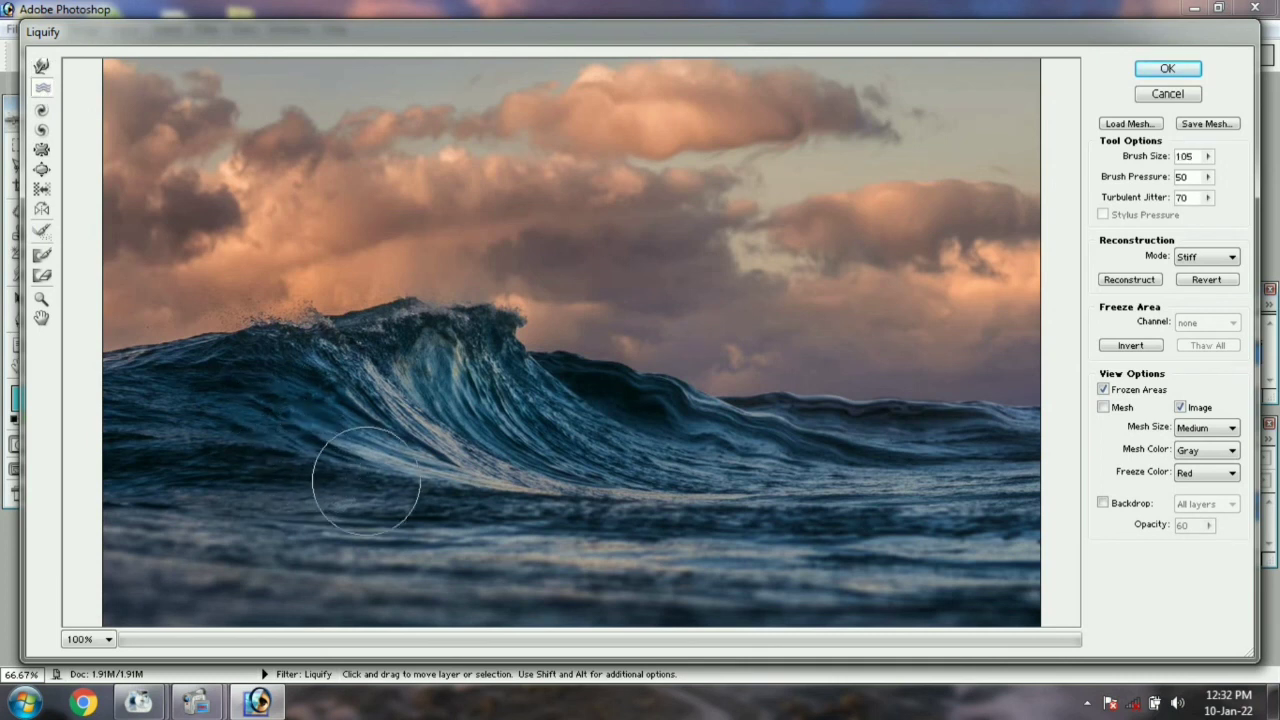
pyautogui.moveTo(366, 481); pyautogui.dragTo(768, 505)
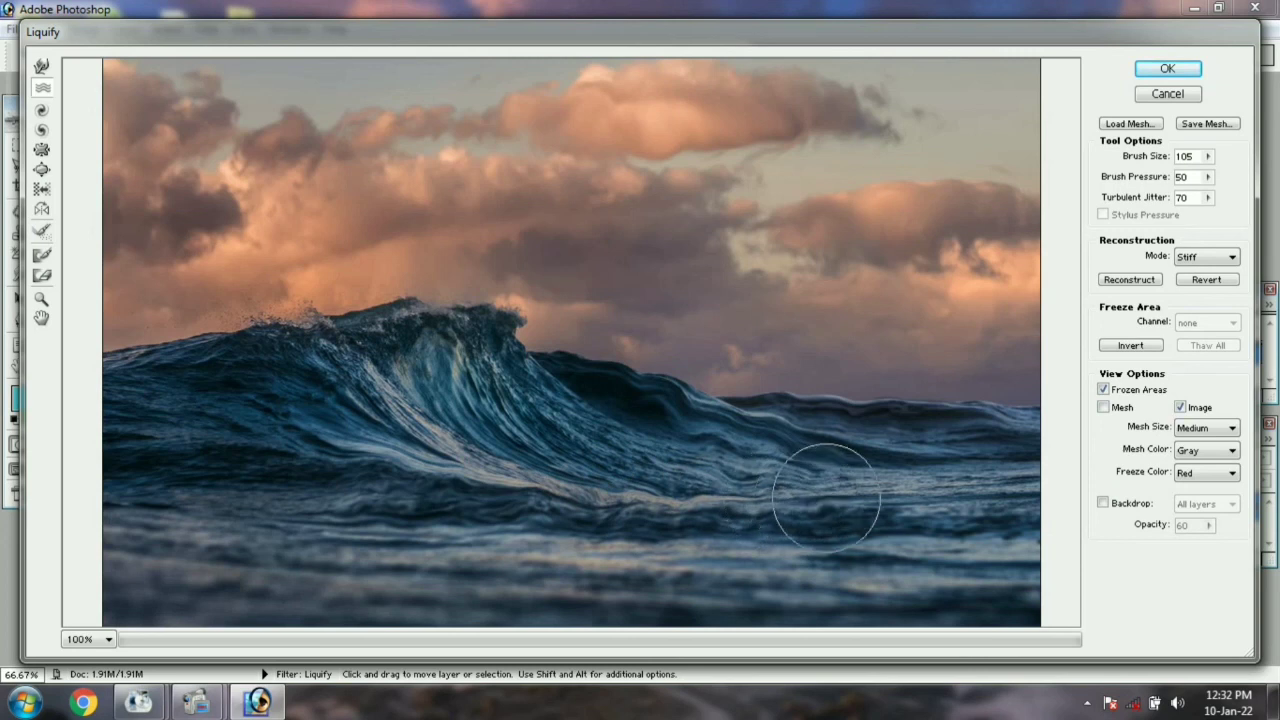
# Twirl the foreground water and the wave's left slope with the Twirl Clockwise and Twirl Counterclockwise tools
pyautogui.click(42, 115)
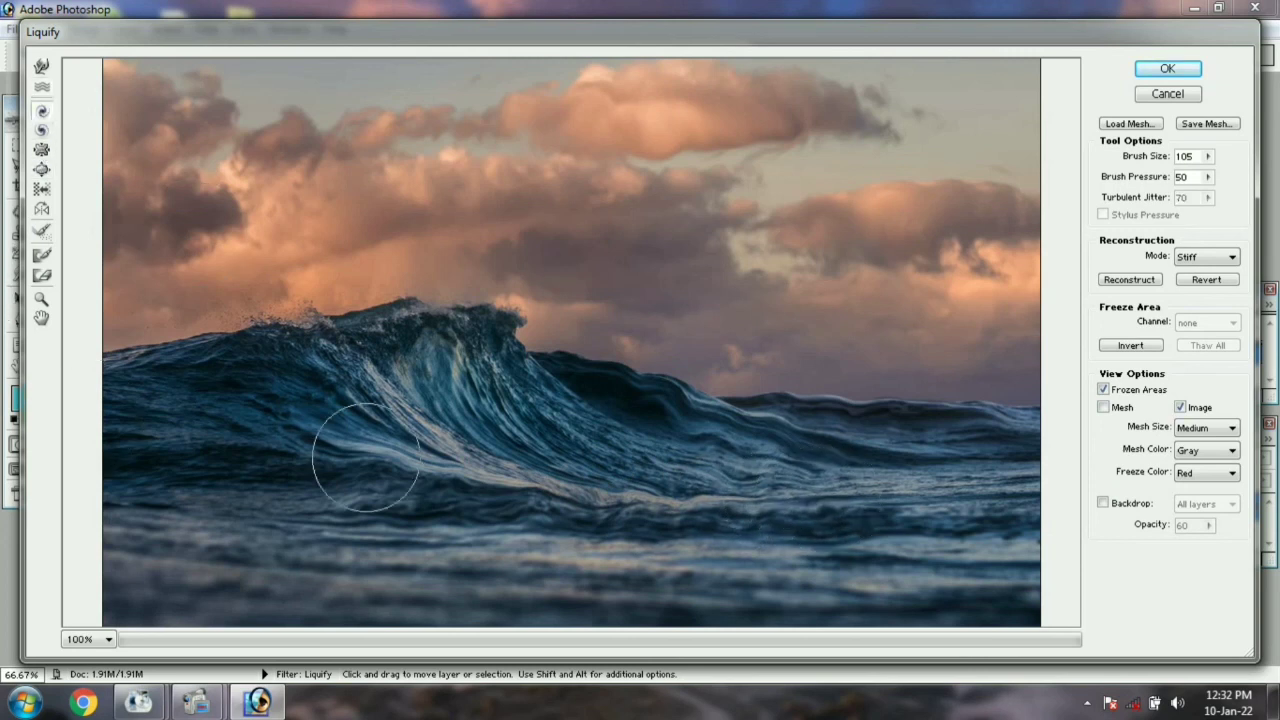
pyautogui.moveTo(316, 467)
pyautogui.mouseDown()
pyautogui.moveTo(277, 454)
pyautogui.moveTo(222, 467)
pyautogui.mouseUp()
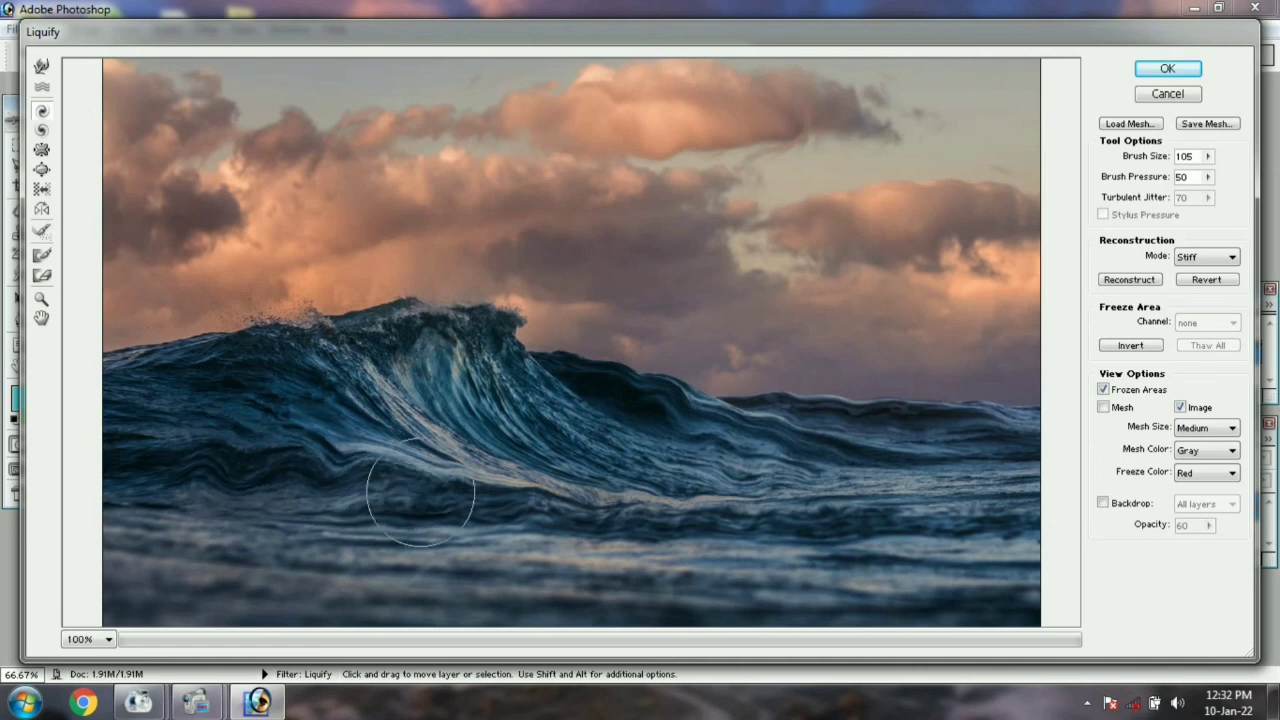
pyautogui.moveTo(358, 560)
pyautogui.mouseDown()
pyautogui.moveTo(593, 548)
pyautogui.moveTo(591, 559)
pyautogui.mouseUp()
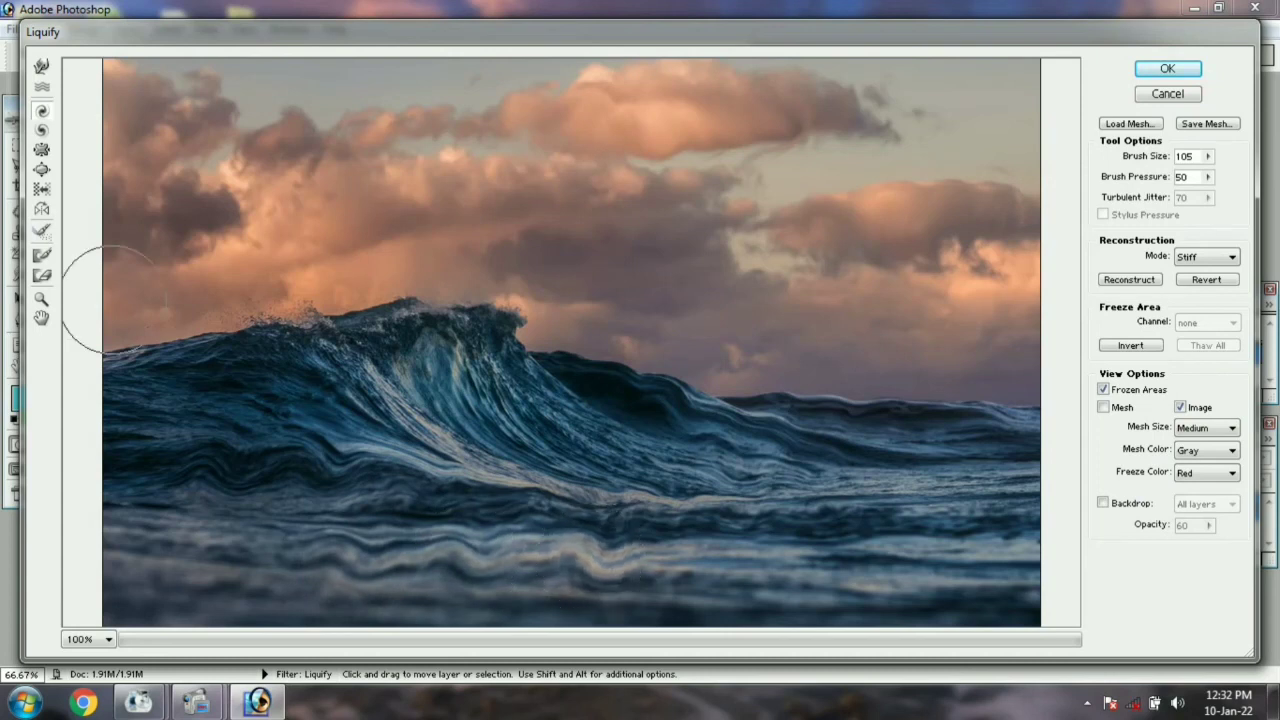
pyautogui.click(41, 130)
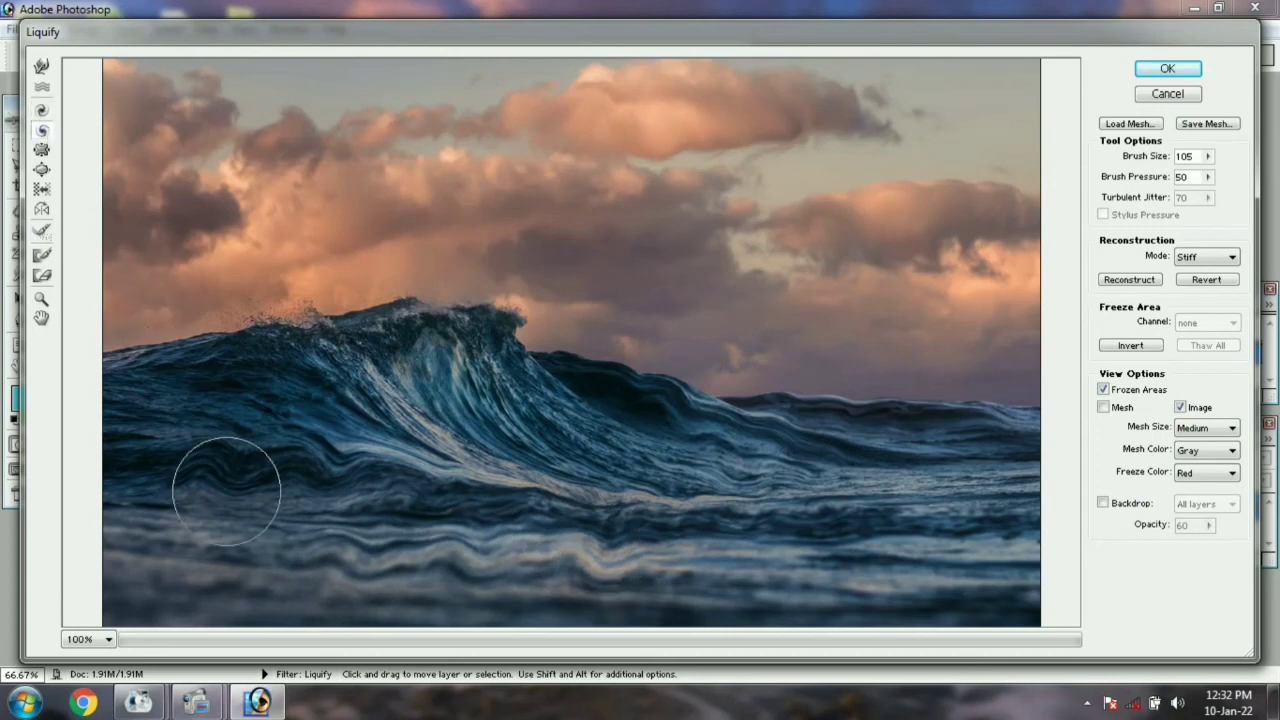
pyautogui.moveTo(209, 533)
pyautogui.mouseDown()
pyautogui.moveTo(136, 551)
pyautogui.moveTo(340, 520)
pyautogui.moveTo(362, 486)
pyautogui.mouseUp()
pyautogui.moveTo(230, 371); pyautogui.dragTo(230, 371)
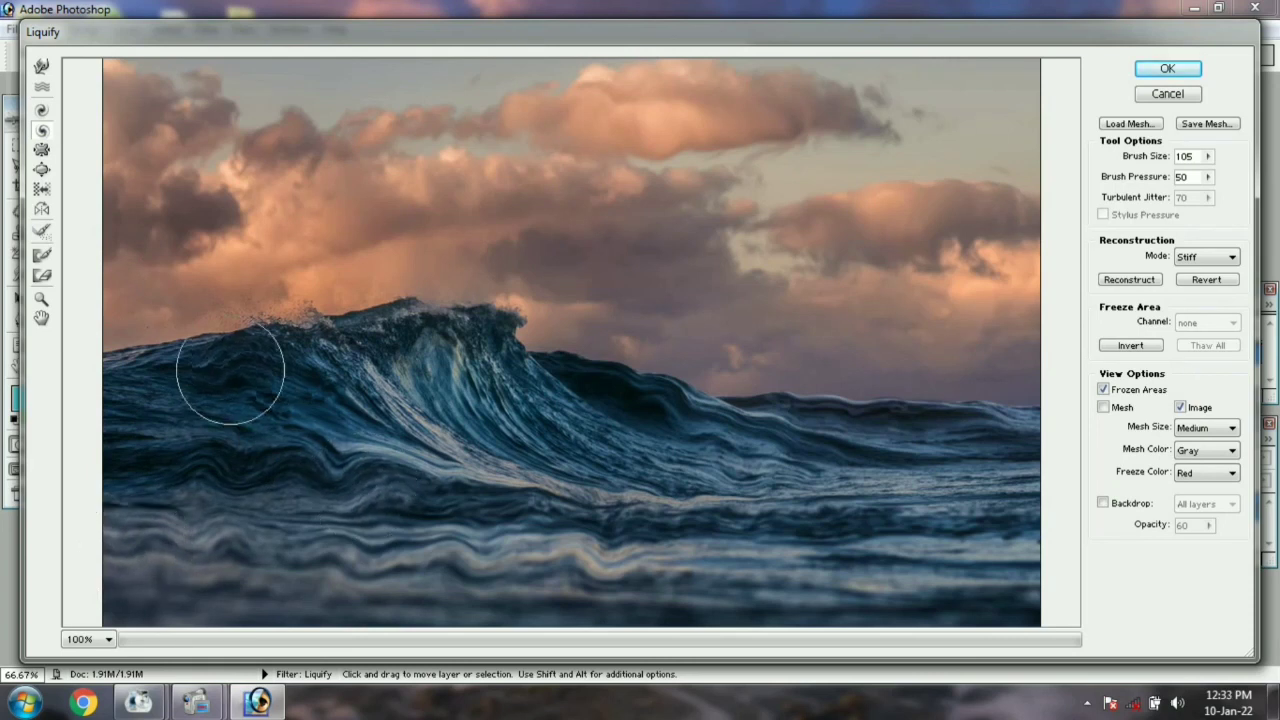
# Pucker the wave crest and its left slope, and bloat the water below the wave
pyautogui.click(42, 150)
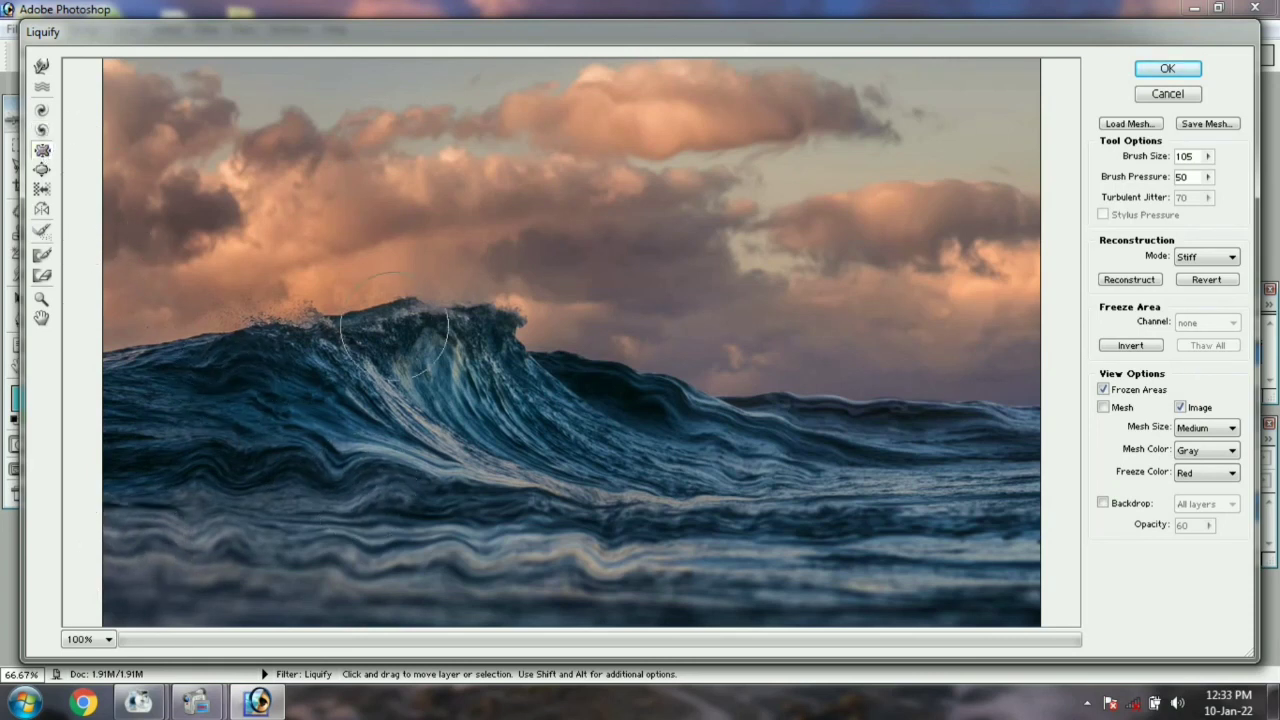
pyautogui.moveTo(467, 339)
pyautogui.mouseDown()
pyautogui.moveTo(535, 340)
pyautogui.moveTo(385, 336)
pyautogui.moveTo(135, 360)
pyautogui.mouseUp()
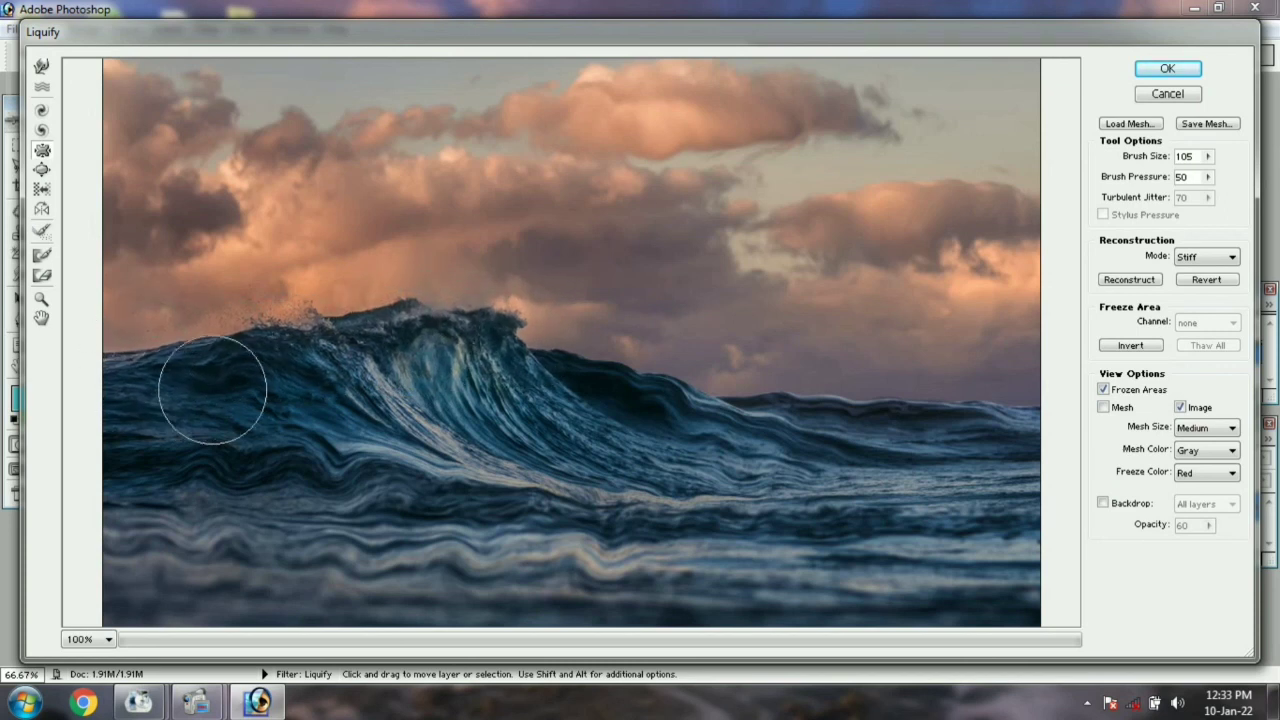
pyautogui.click(42, 170)
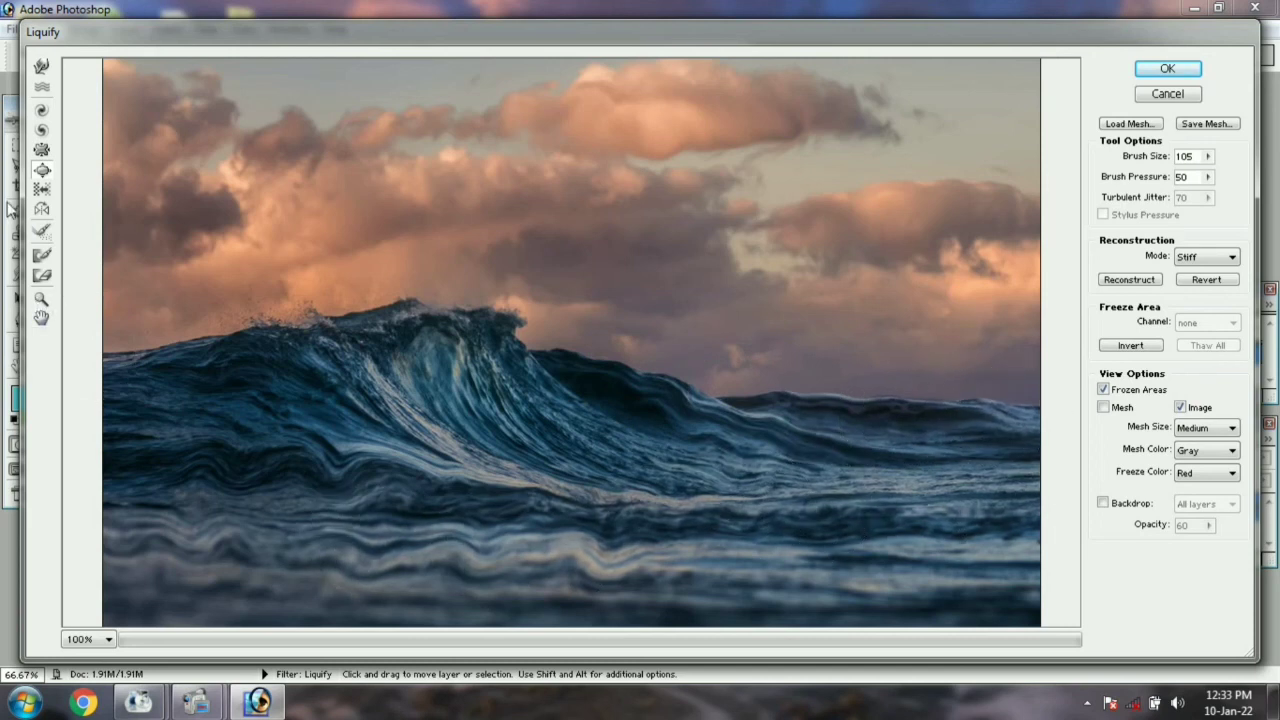
pyautogui.moveTo(350, 540); pyautogui.dragTo(492, 509)
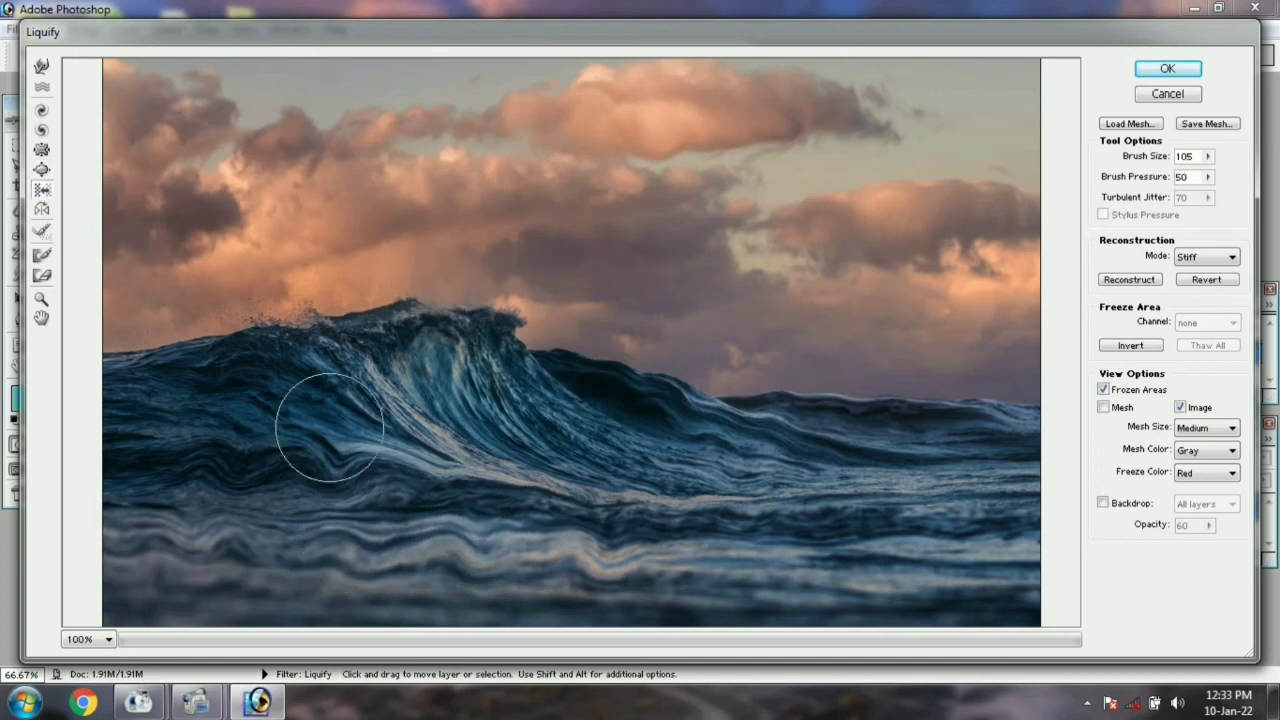
# Distort the wave's left slope with the Reflection tool, and restore the distorted water and clouds with the Reconstruct tool
pyautogui.click(41, 214)
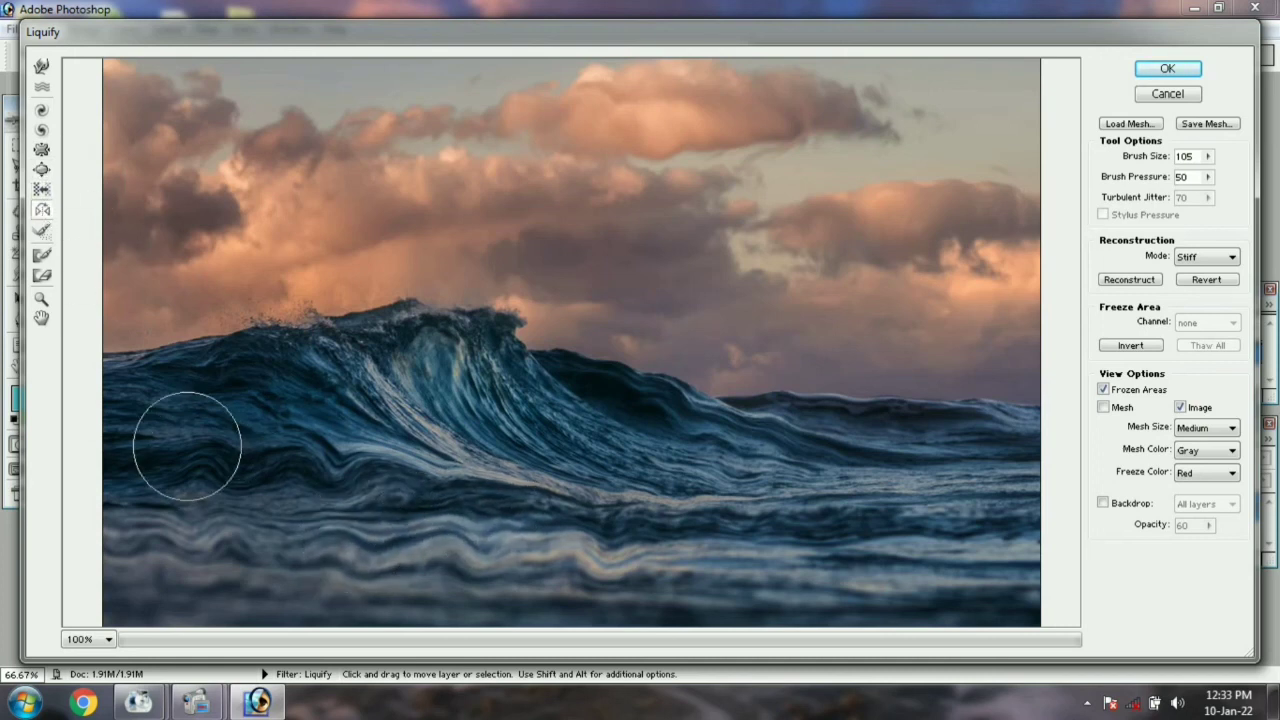
pyautogui.moveTo(156, 441); pyautogui.dragTo(286, 400)
pyautogui.click(41, 231)
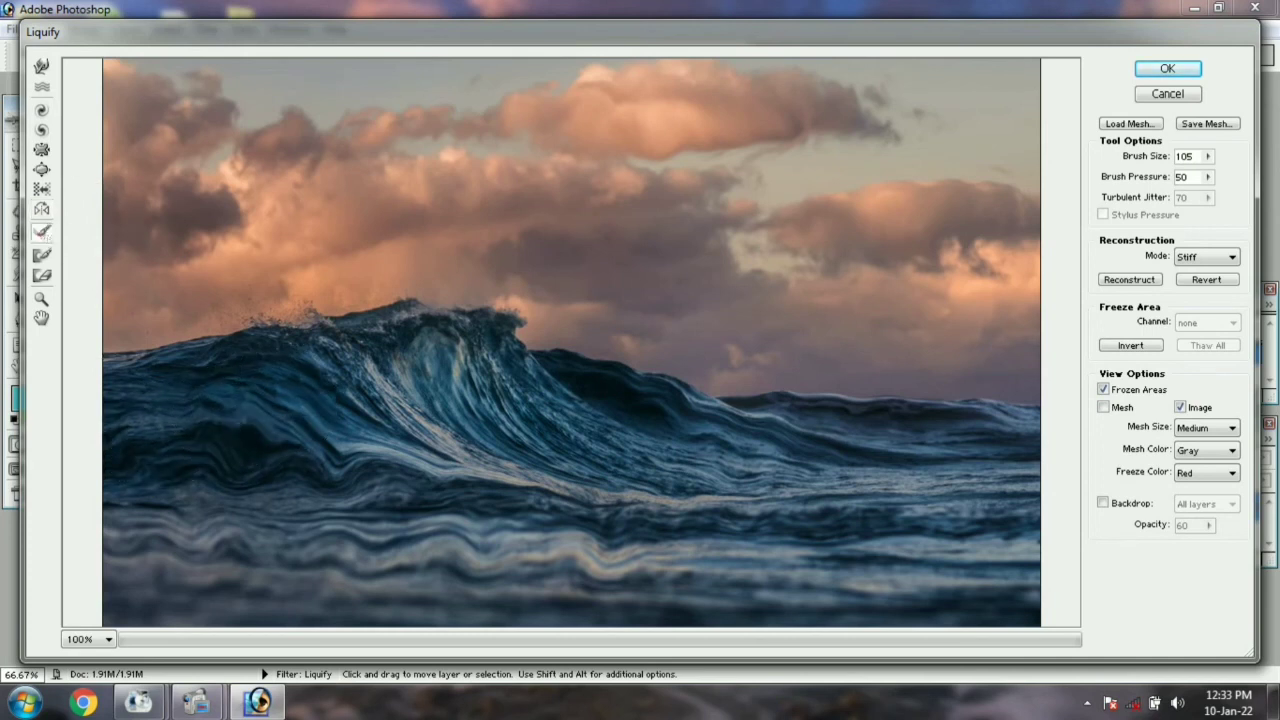
pyautogui.moveTo(203, 375)
pyautogui.mouseDown()
pyautogui.moveTo(200, 457)
pyautogui.moveTo(528, 400)
pyautogui.moveTo(560, 370)
pyautogui.moveTo(908, 400)
pyautogui.mouseUp()
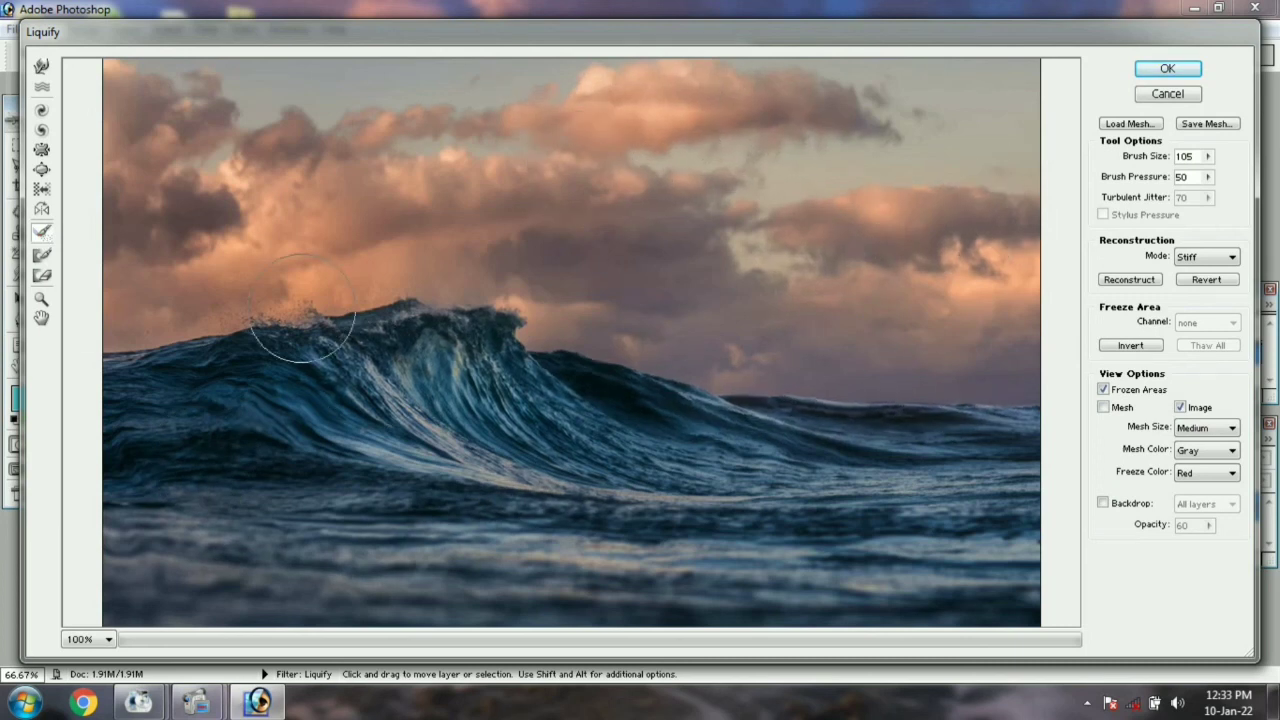
# Freeze a horizontal band across the wave's left slope and thaw it again
pyautogui.click(41, 254)
pyautogui.moveTo(202, 408); pyautogui.dragTo(368, 420)
pyautogui.click(41, 275)
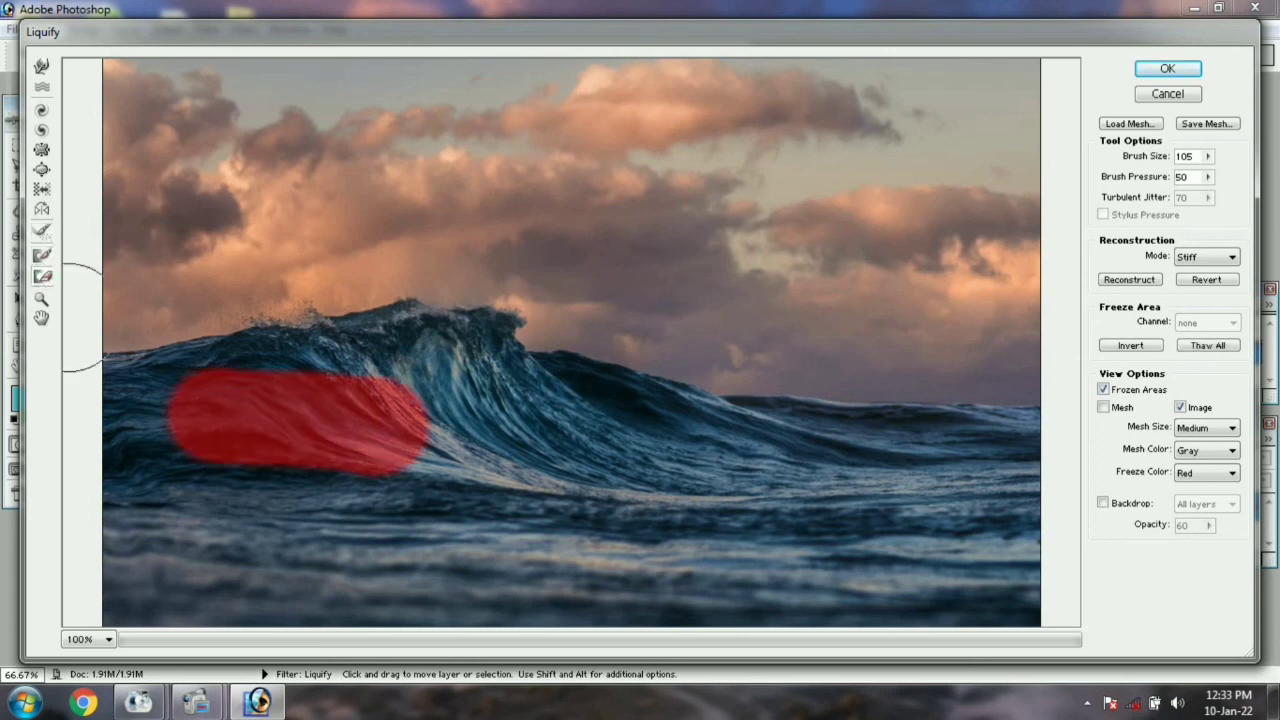
pyautogui.moveTo(150, 414)
pyautogui.mouseDown()
pyautogui.moveTo(440, 385)
pyautogui.moveTo(156, 410)
pyautogui.mouseUp()
# Inspect the wave crest in the Liquify preview at 400% and the whole picture at 50%
pyautogui.click(41, 299)
pyautogui.click(465, 323)
pyautogui.click(465, 323)
pyautogui.click(465, 323)
pyautogui.click(41, 318)
pyautogui.moveTo(366, 423)
pyautogui.mouseDown()
pyautogui.moveTo(420, 411)
pyautogui.moveTo(456, 326)
pyautogui.mouseUp()
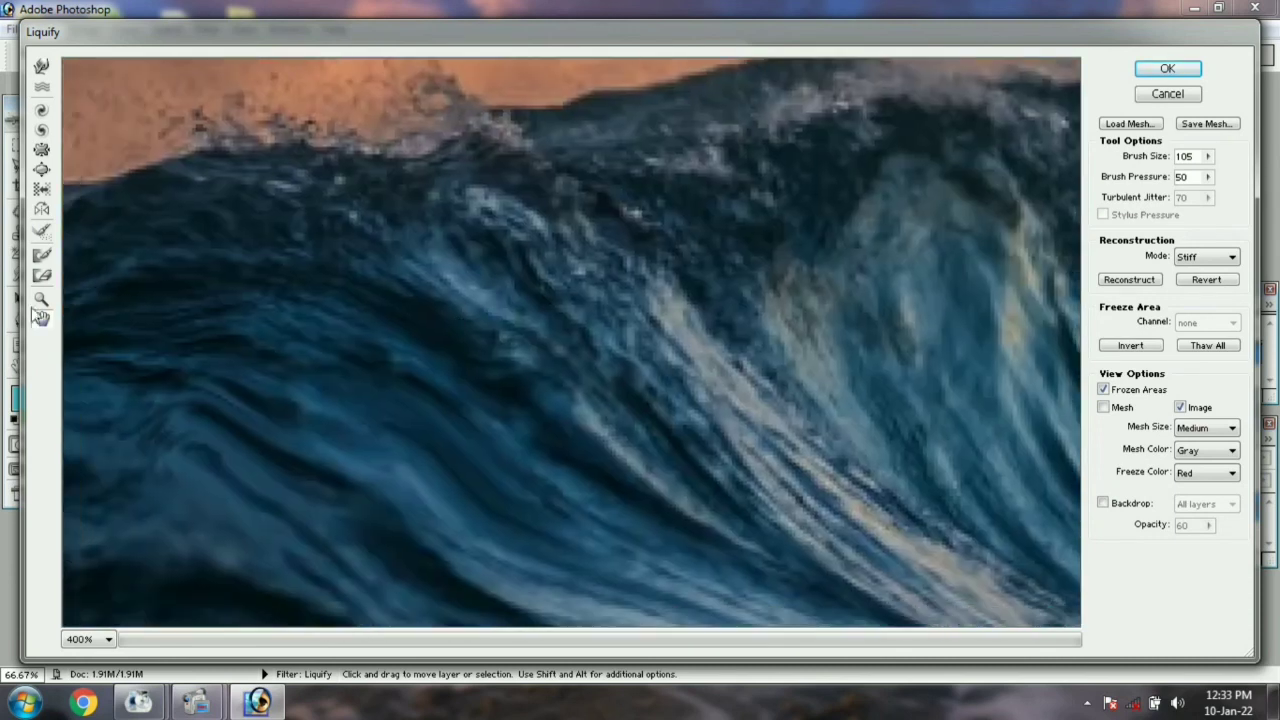
pyautogui.click(41, 299)
pyautogui.keyDown('alt'); pyautogui.click(351, 270); pyautogui.keyUp('alt')
pyautogui.keyDown('alt'); pyautogui.click(351, 270); pyautogui.keyUp('alt')
pyautogui.keyDown('alt'); pyautogui.click(351, 271); pyautogui.keyUp('alt')
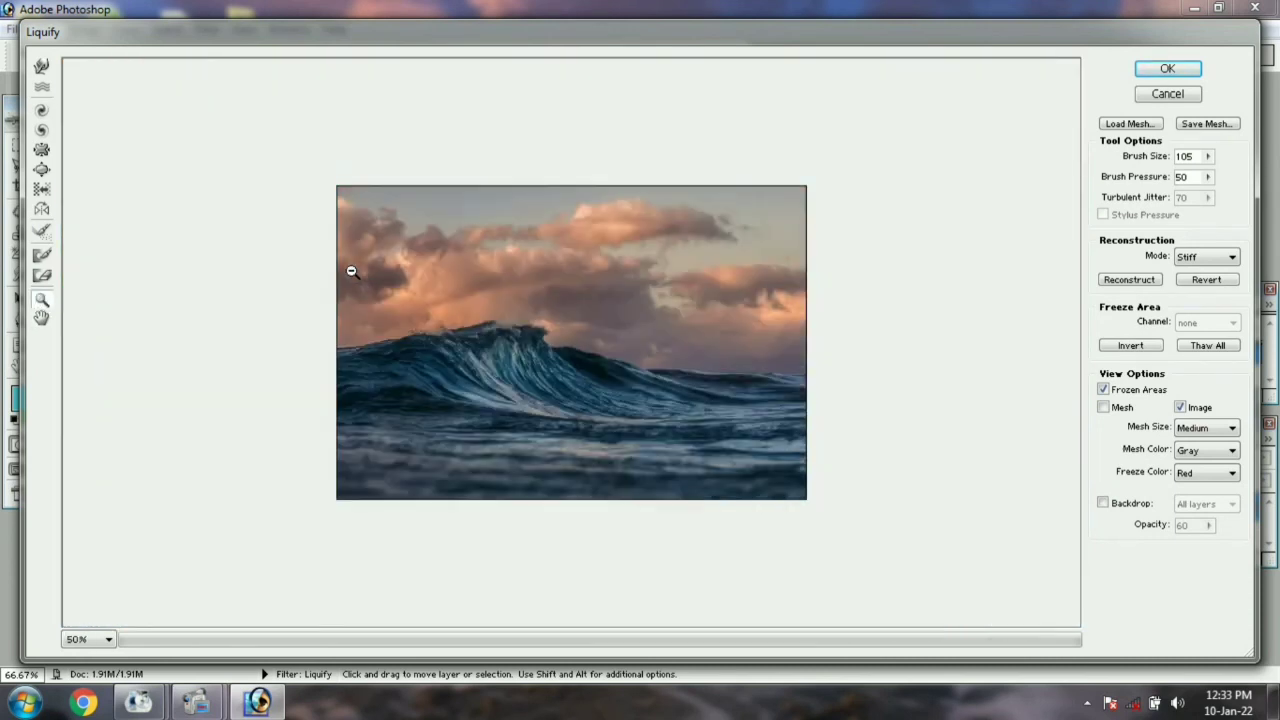
# Apply the Liquify distortions, and fill the picture with the eighth 128 × 128 px tile pattern generated in Pattern Maker
pyautogui.click(1167, 69)
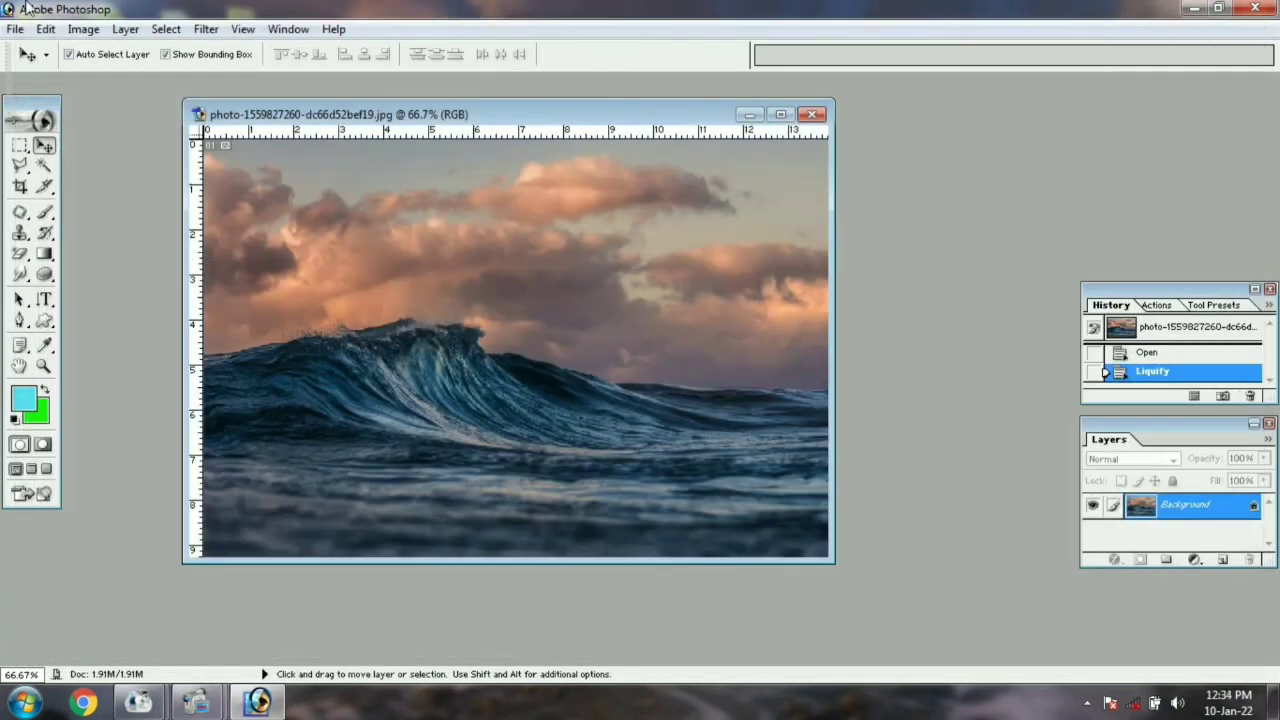
pyautogui.click(206, 29)
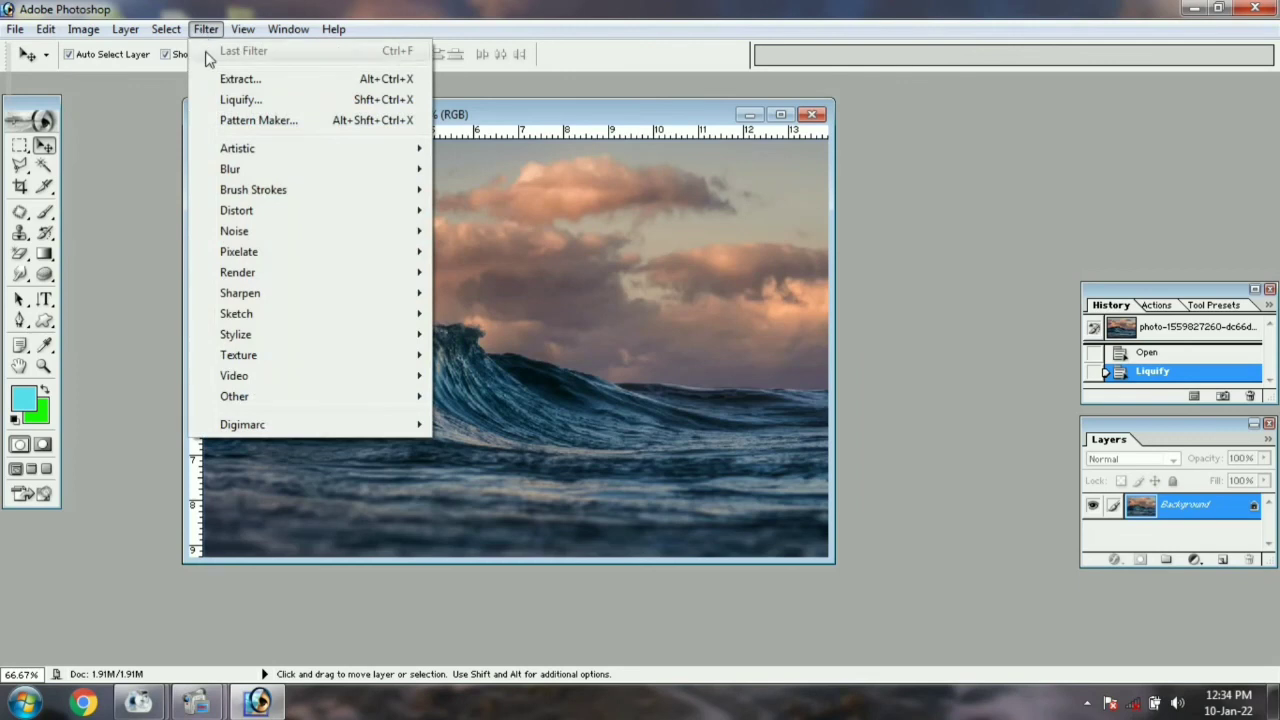
pyautogui.click(256, 121)
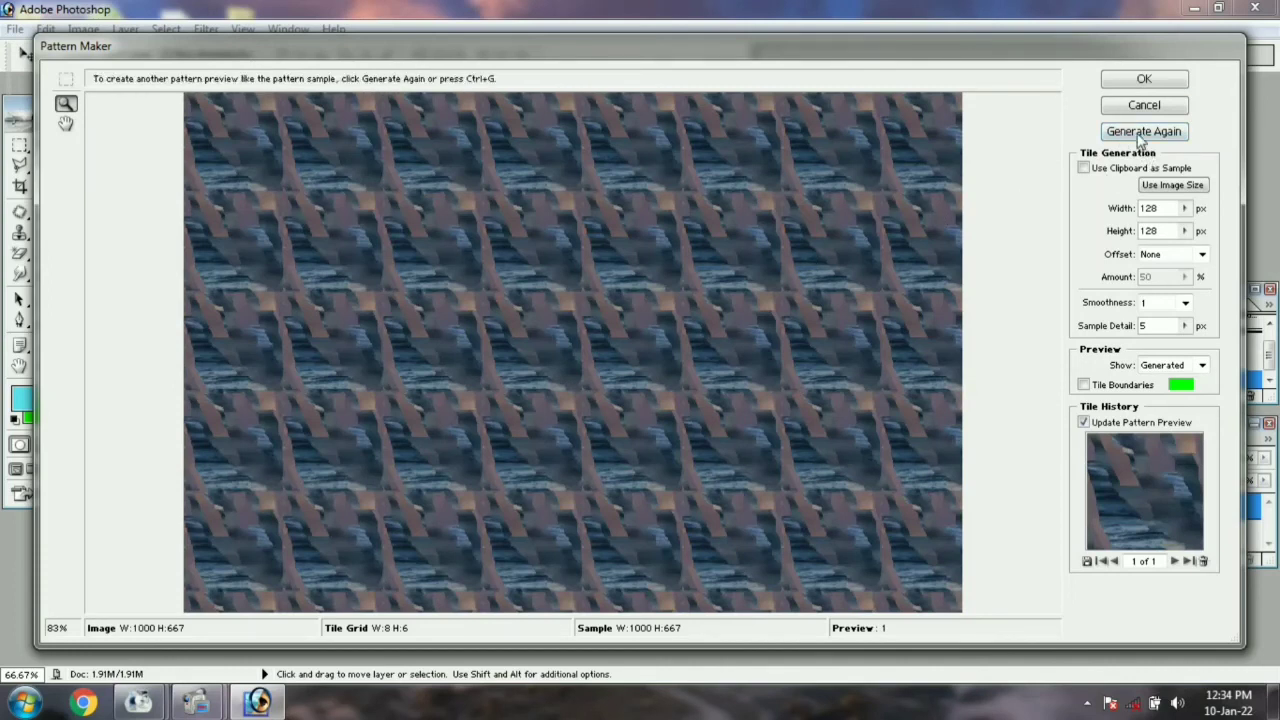
pyautogui.click(1138, 133)
pyautogui.click(1138, 133)
pyautogui.click(1138, 133)
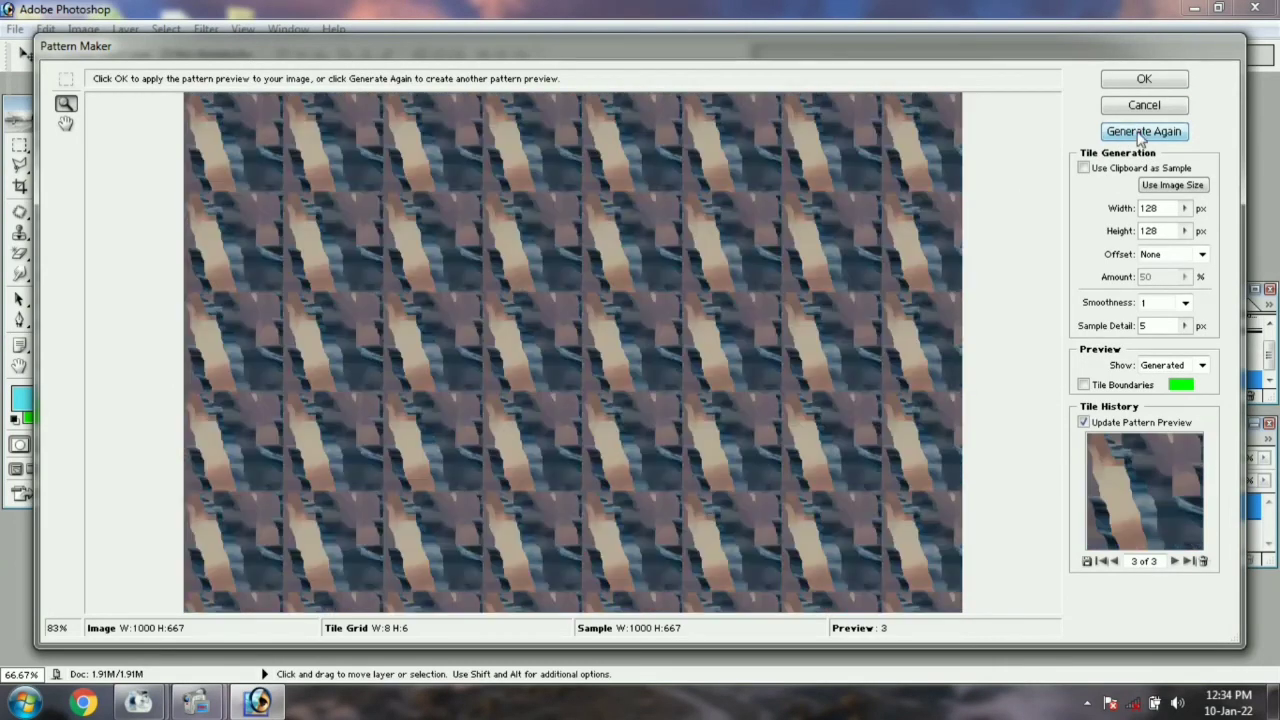
pyautogui.click(1138, 133)
pyautogui.click(1138, 133)
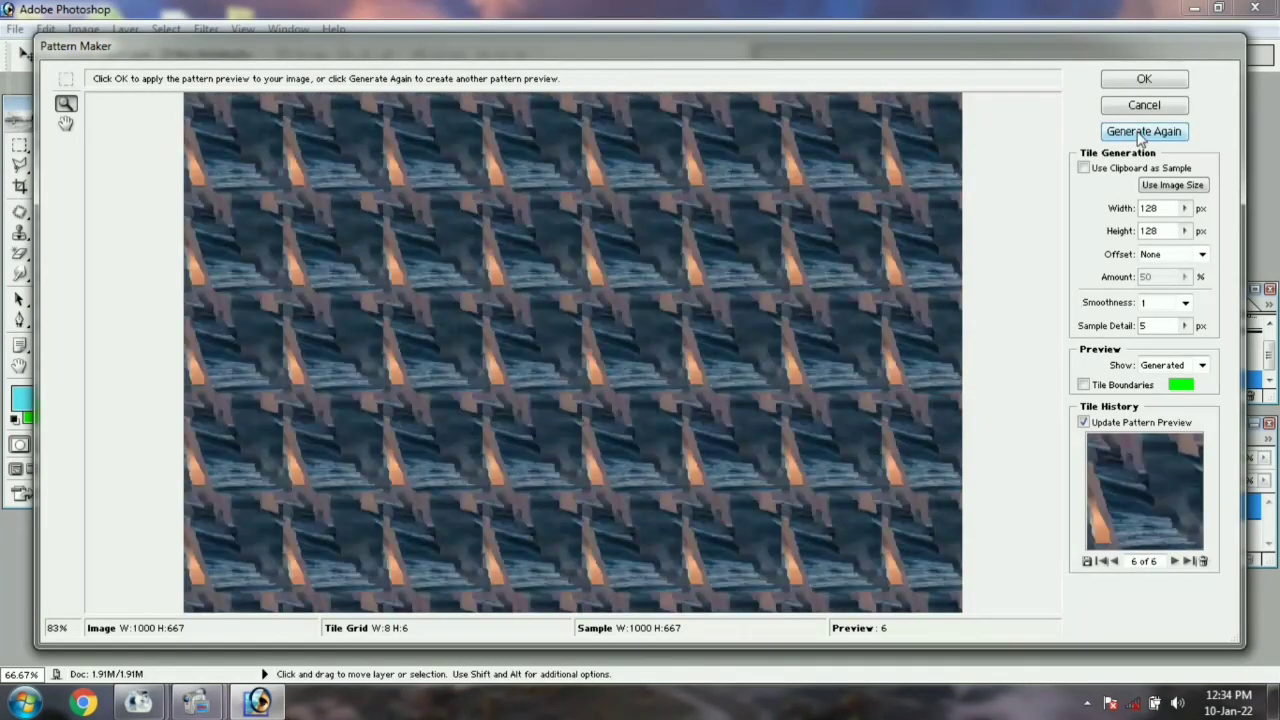
pyautogui.click(1138, 133)
pyautogui.click(1138, 133)
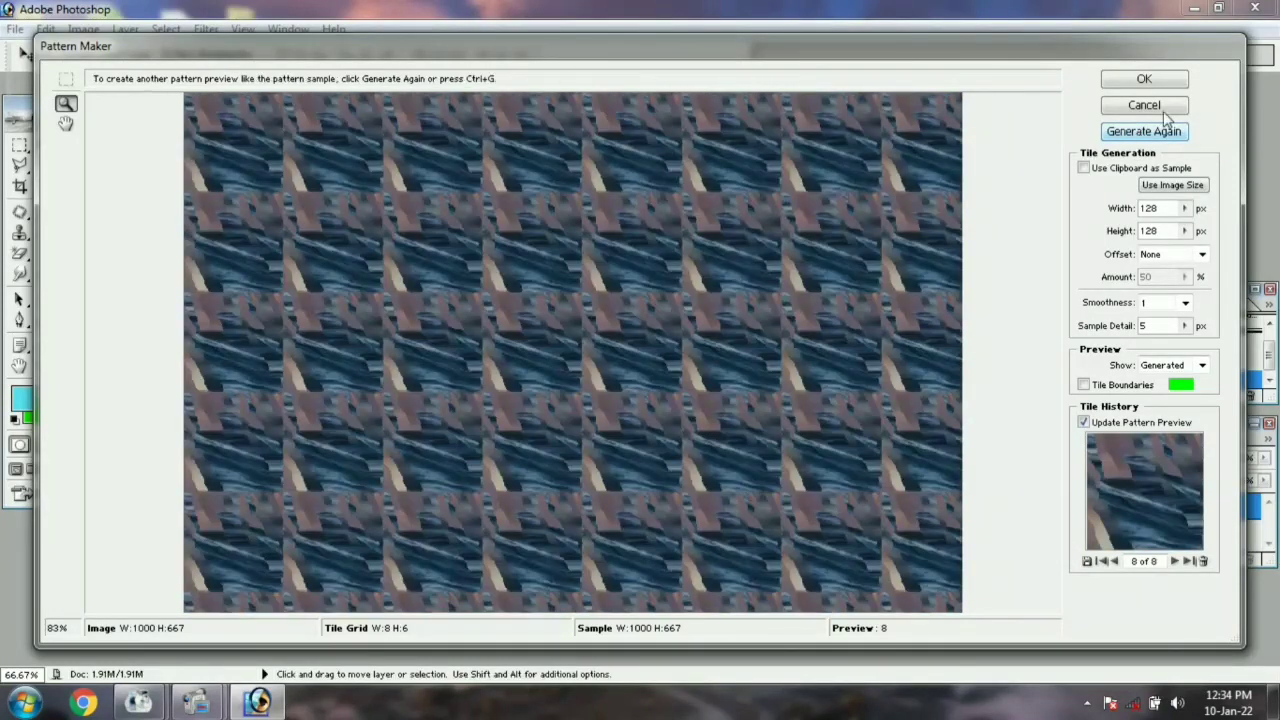
pyautogui.click(1163, 82)
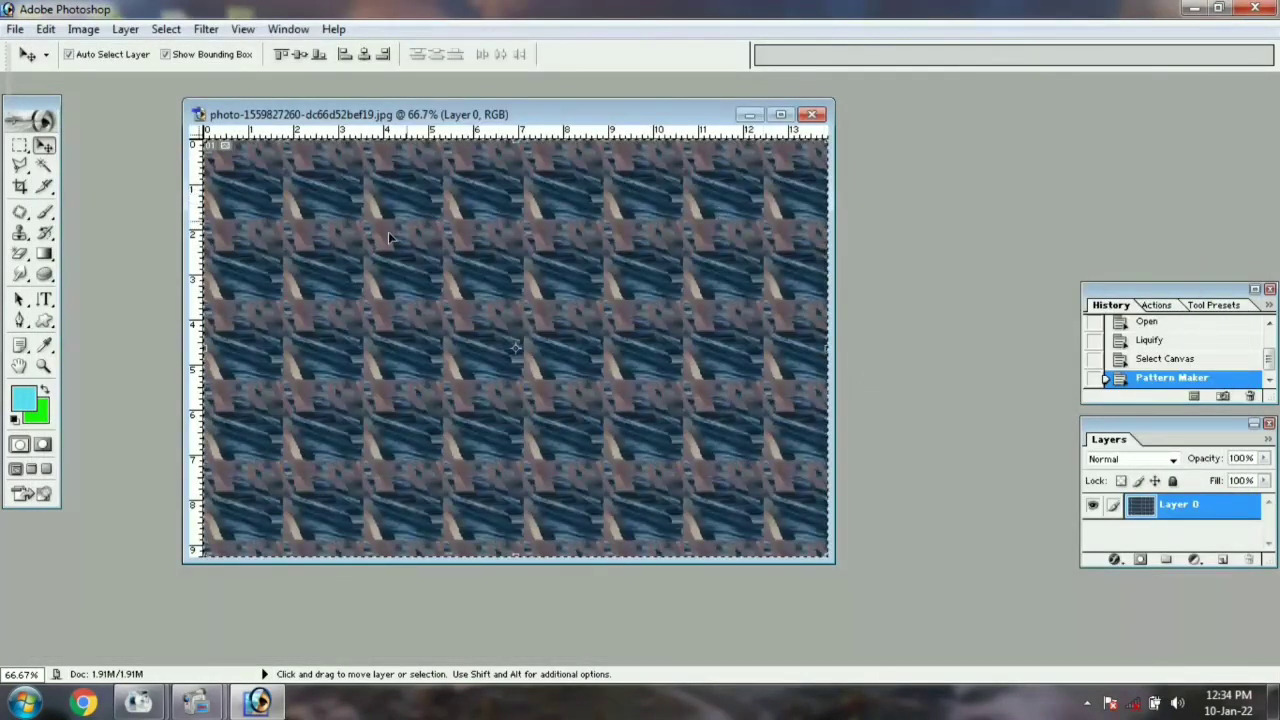
# Restore the ocean picture to its original history snapshot
pyautogui.scroll(2, 1175, 350)
pyautogui.click(1190, 326)
pyautogui.click(206, 29)
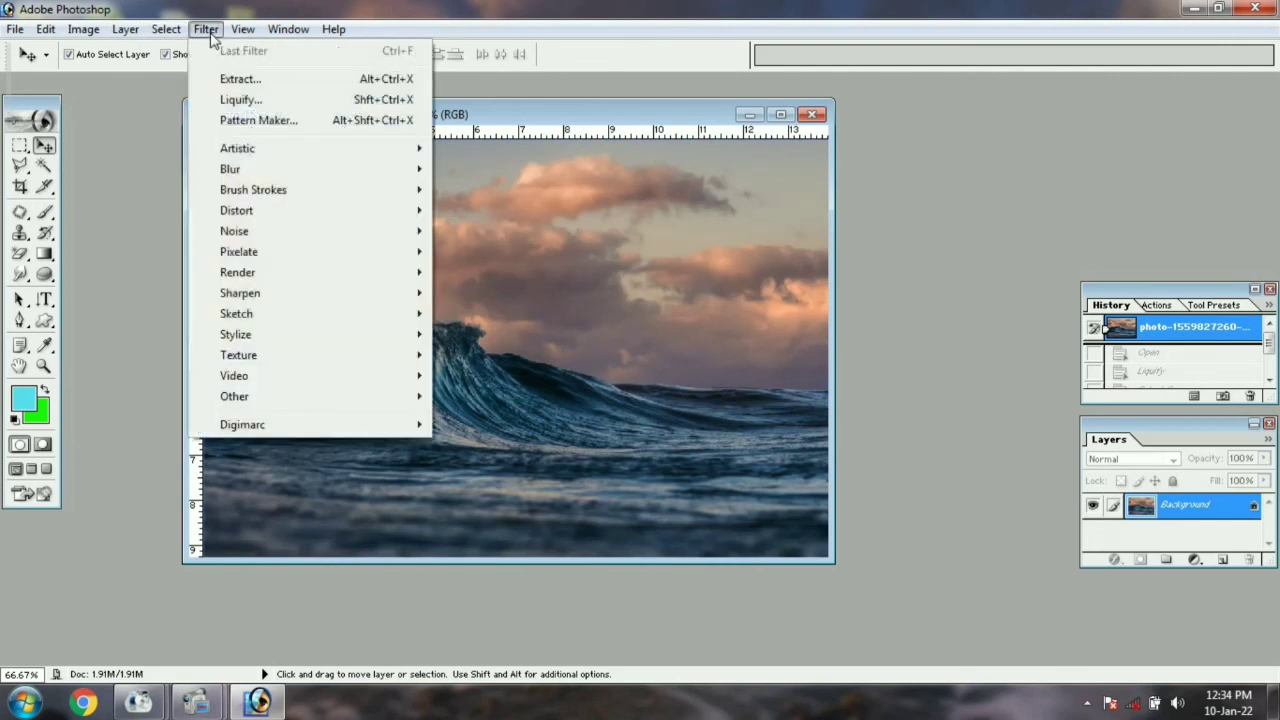
pyautogui.moveTo(236, 150)
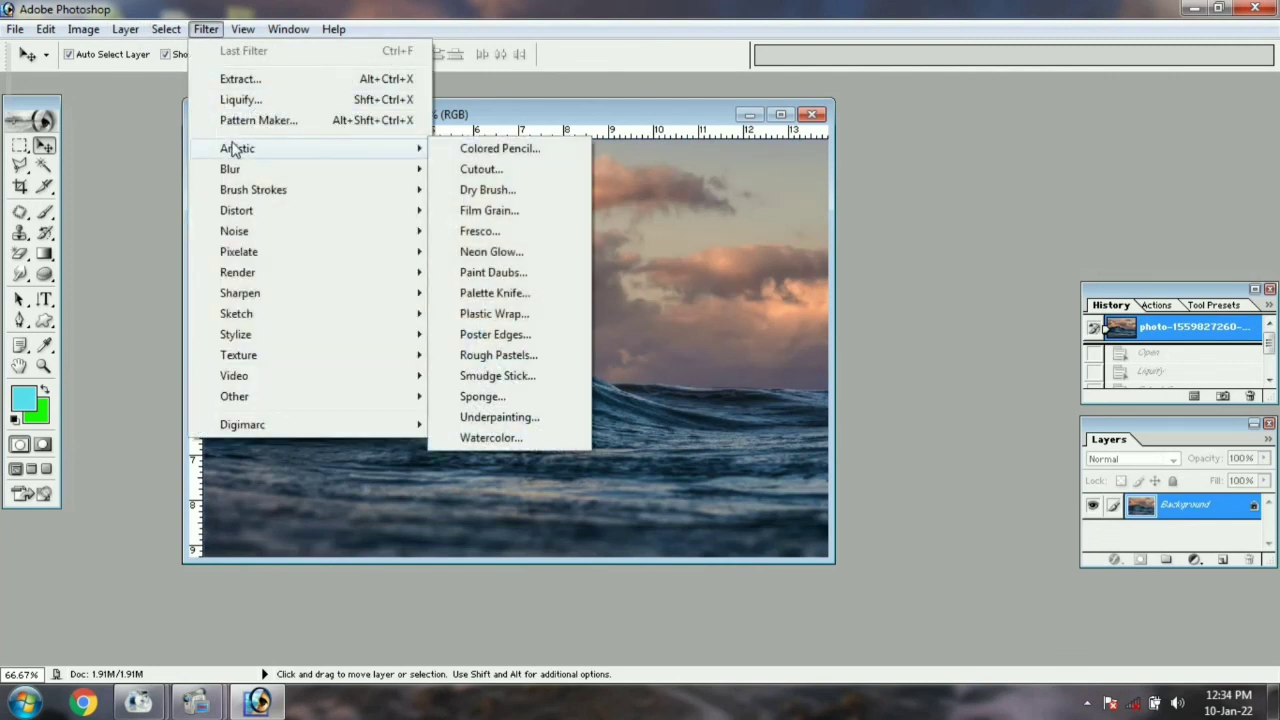
pyautogui.click(110, 154)
# Open the portrait photo IMG_20200701_195843 from the sk folder
pyautogui.click(15, 29)
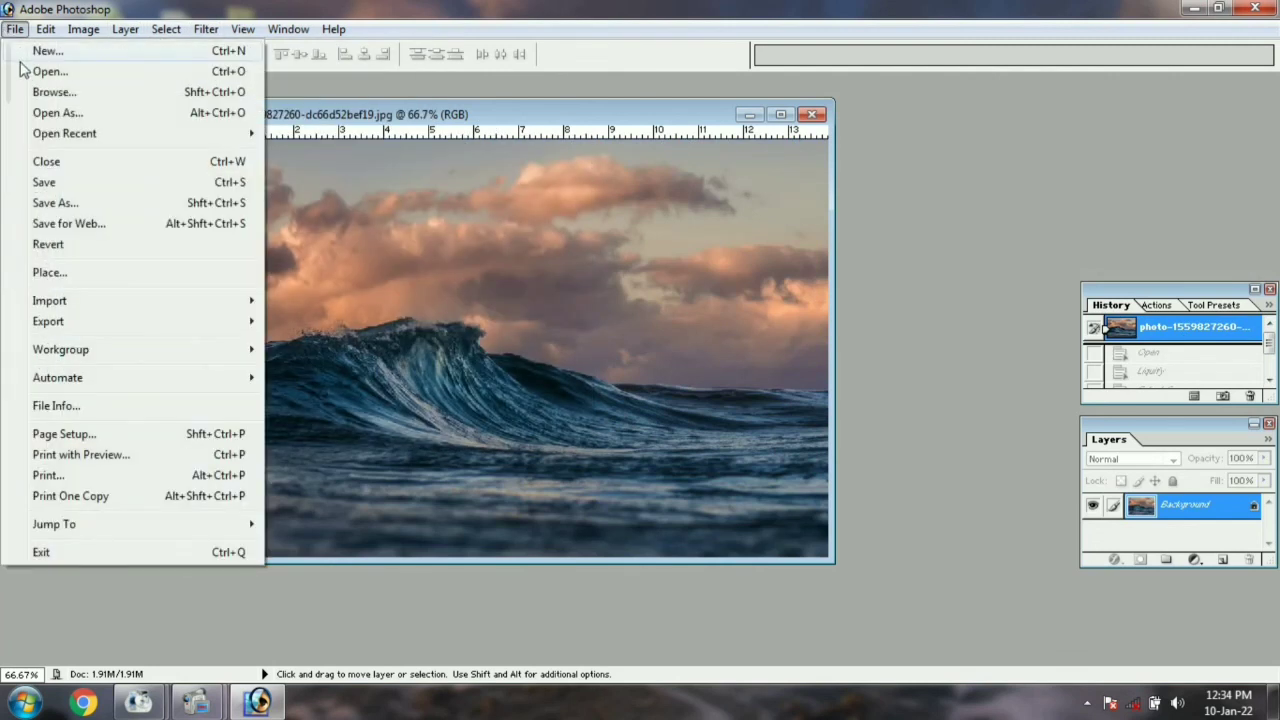
pyautogui.click(48, 72)
pyautogui.doubleClick(627, 190)
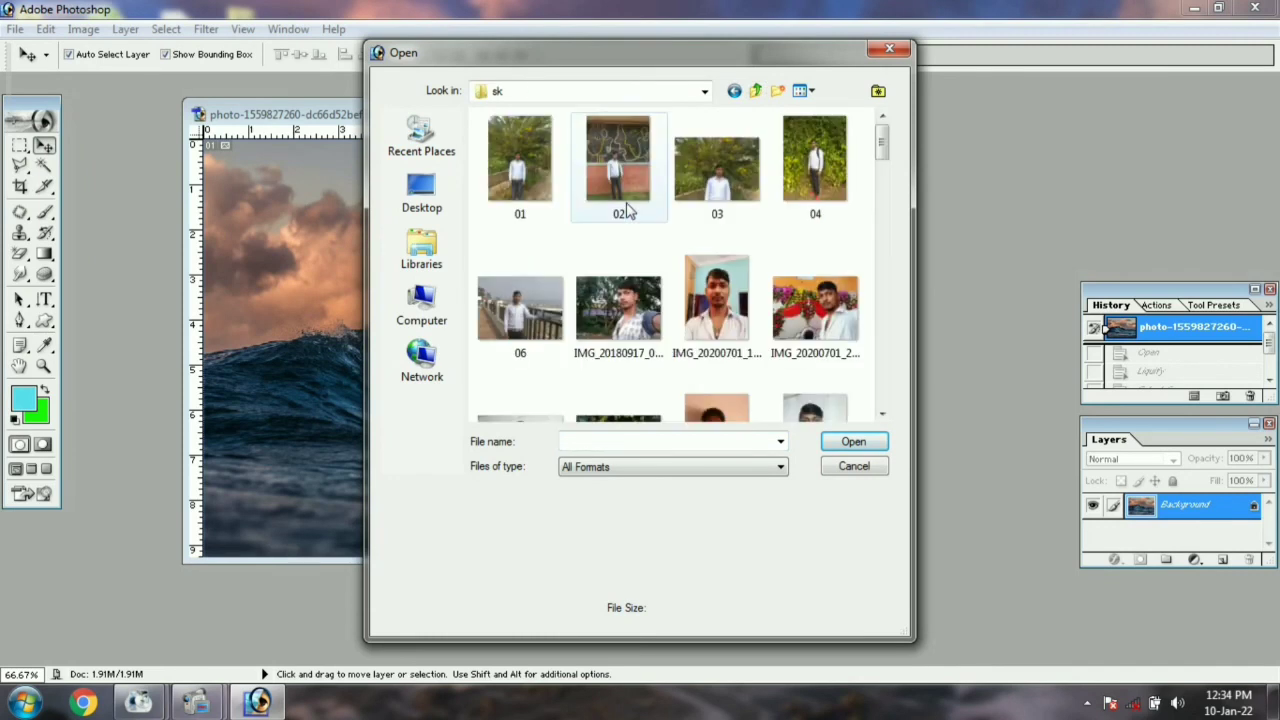
pyautogui.click(810, 420)
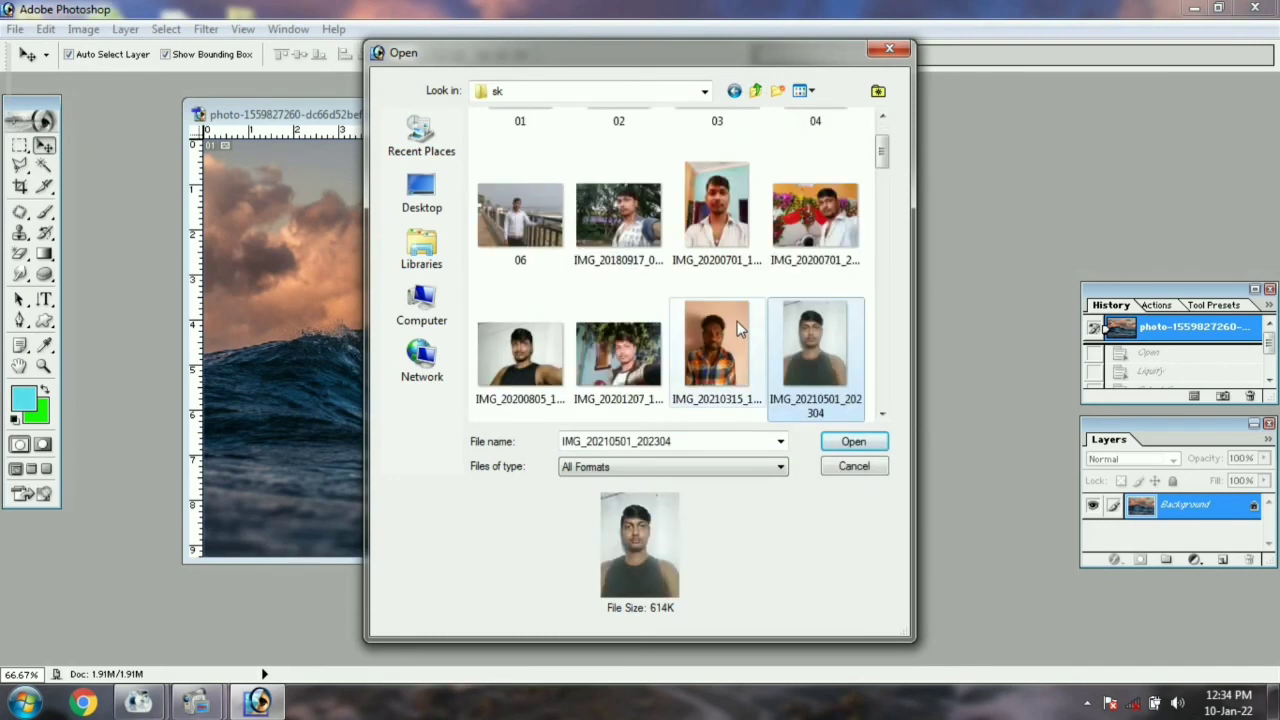
pyautogui.doubleClick(724, 225)
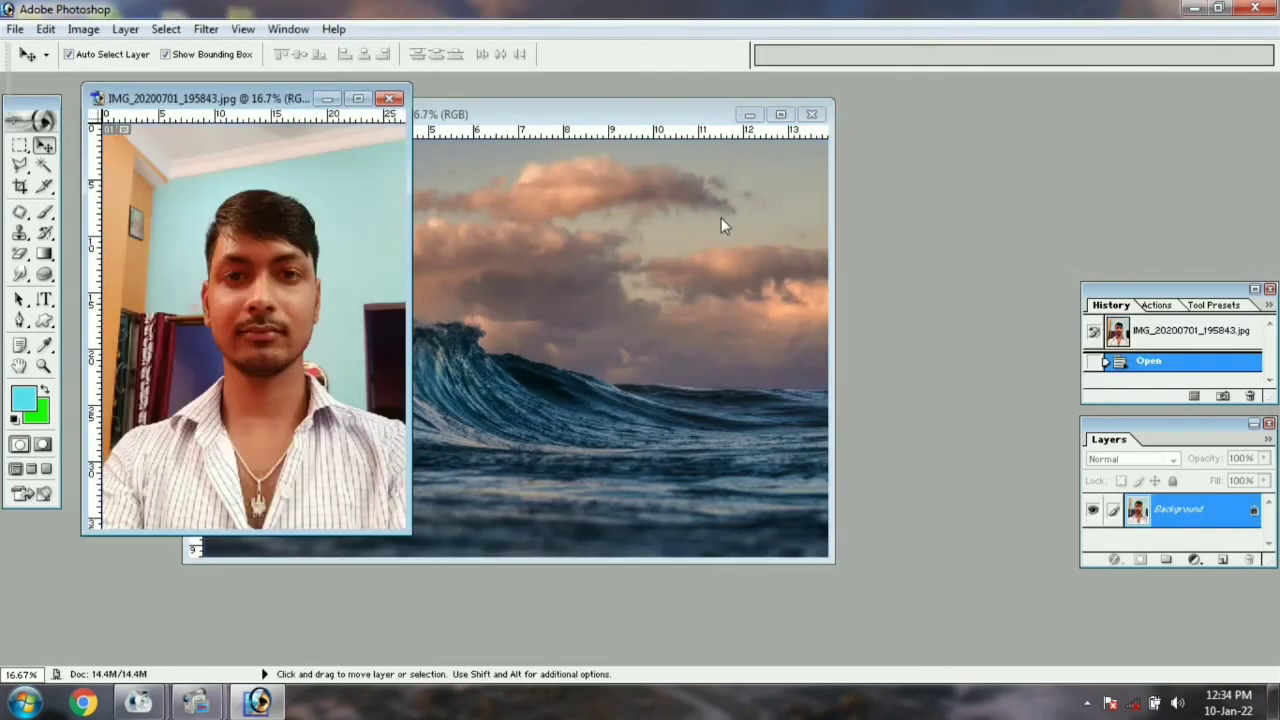
# Try the Colored Pencil and Cutout filters on the portrait, restoring the original snapshot after each
pyautogui.click(206, 29)
pyautogui.moveTo(350, 155)
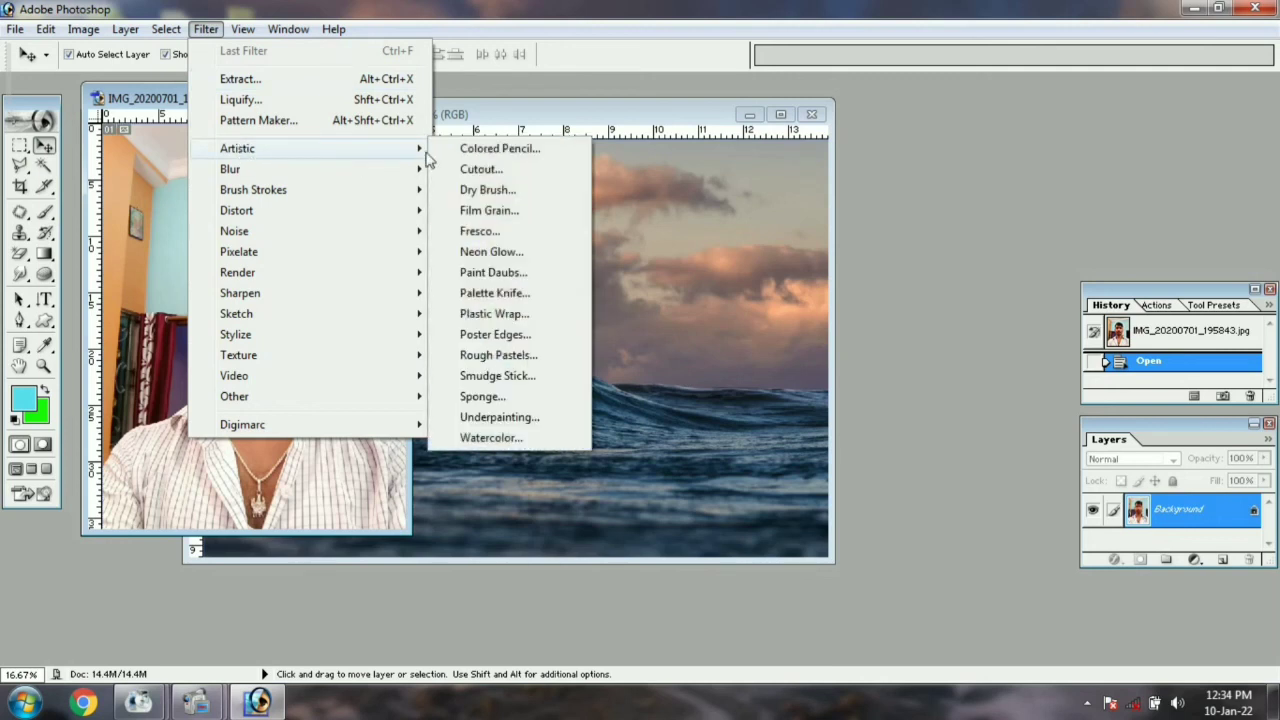
pyautogui.click(498, 150)
pyautogui.click(732, 157)
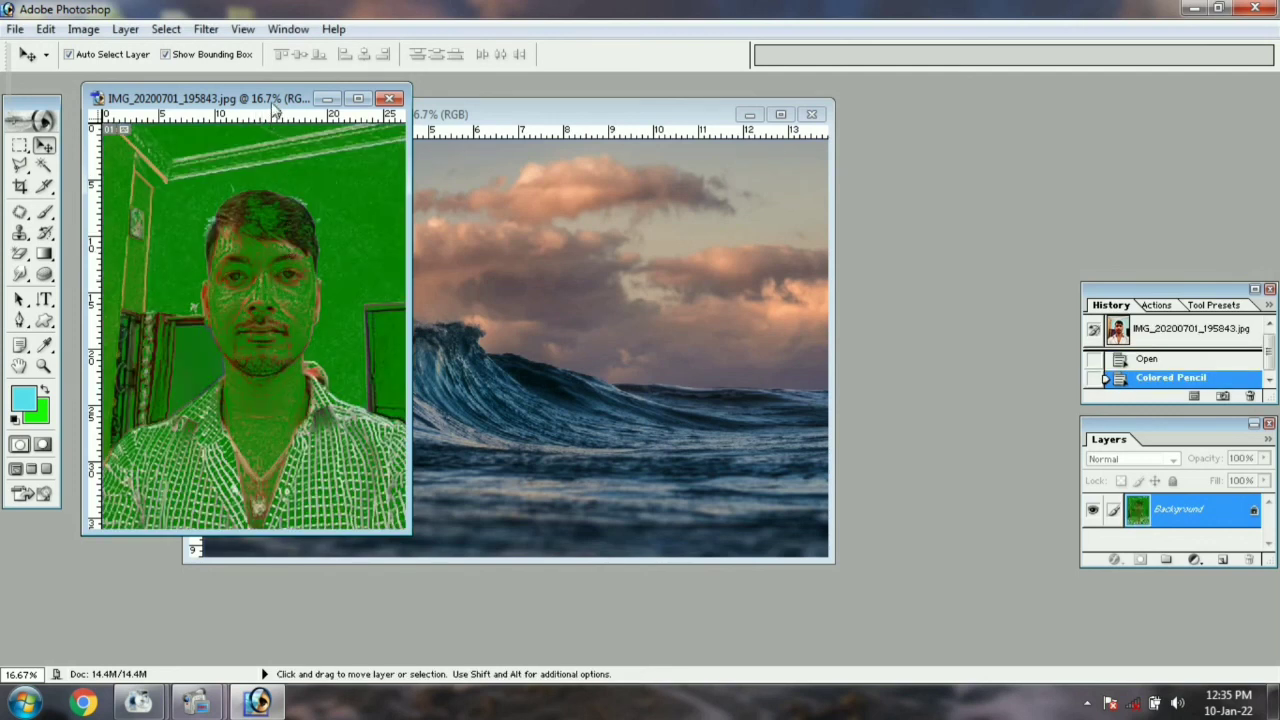
pyautogui.moveTo(274, 107); pyautogui.dragTo(659, 128)
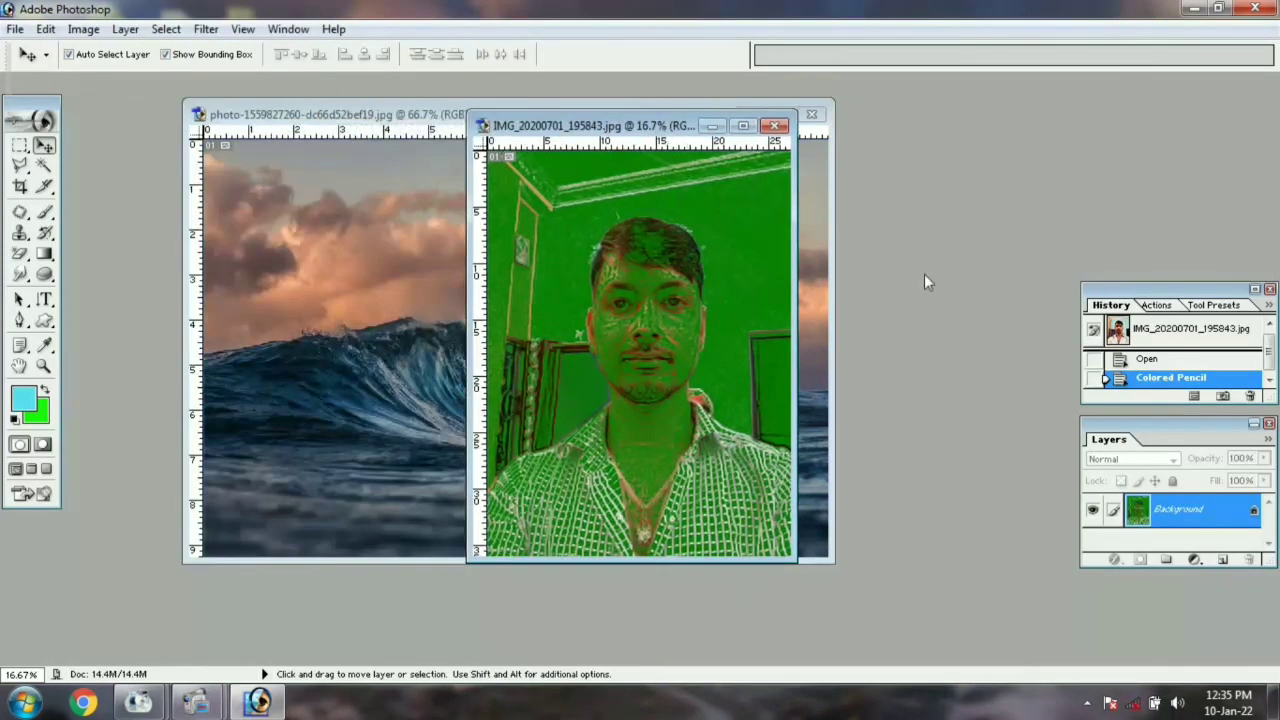
pyautogui.click(1115, 333)
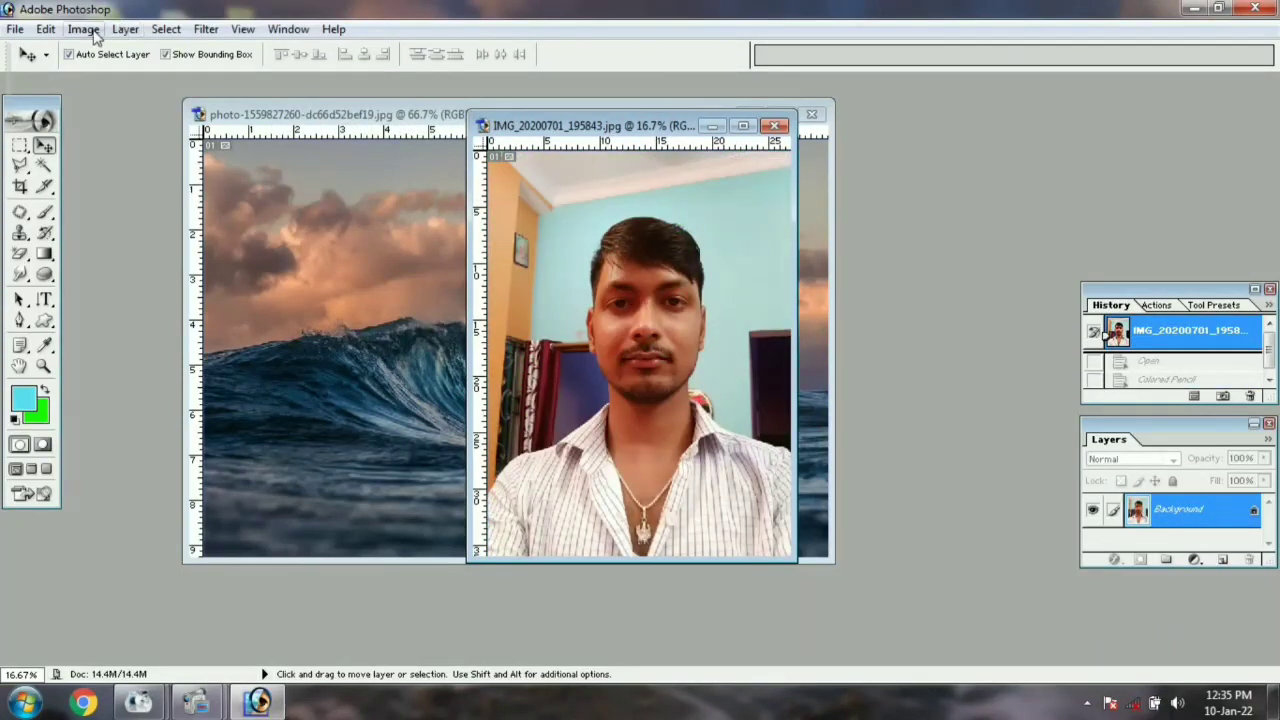
pyautogui.click(206, 30)
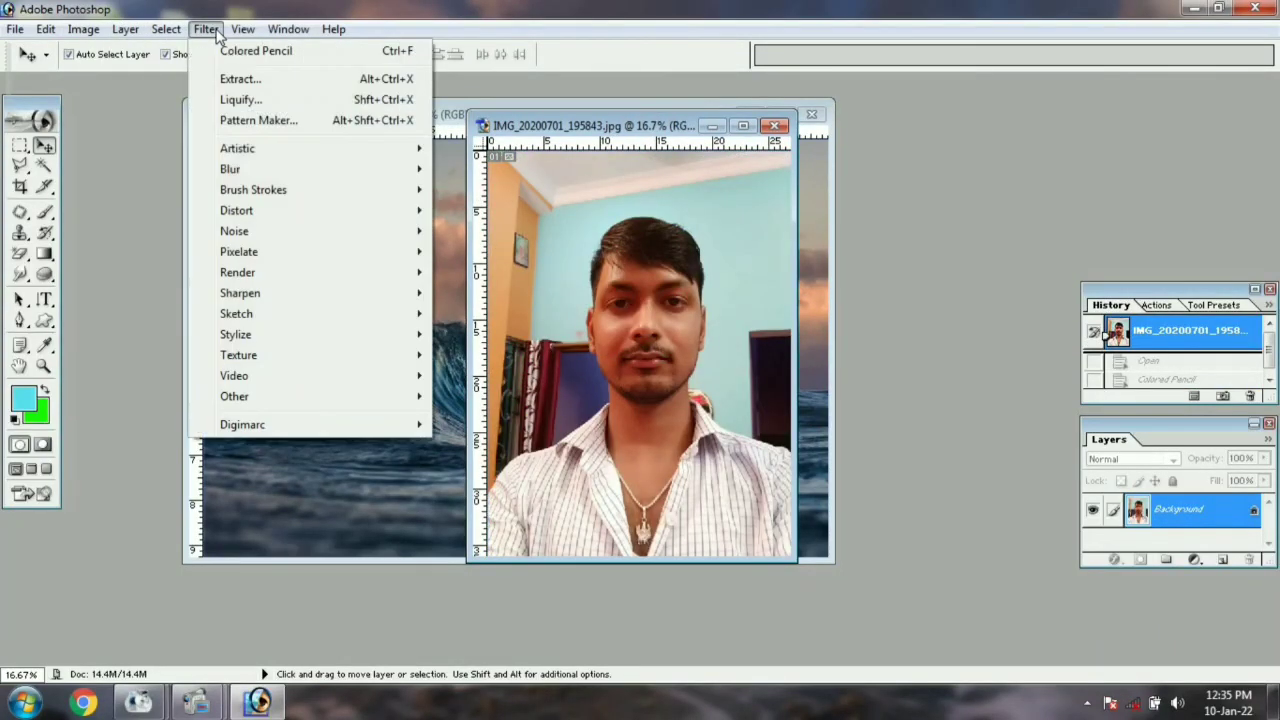
pyautogui.moveTo(355, 150)
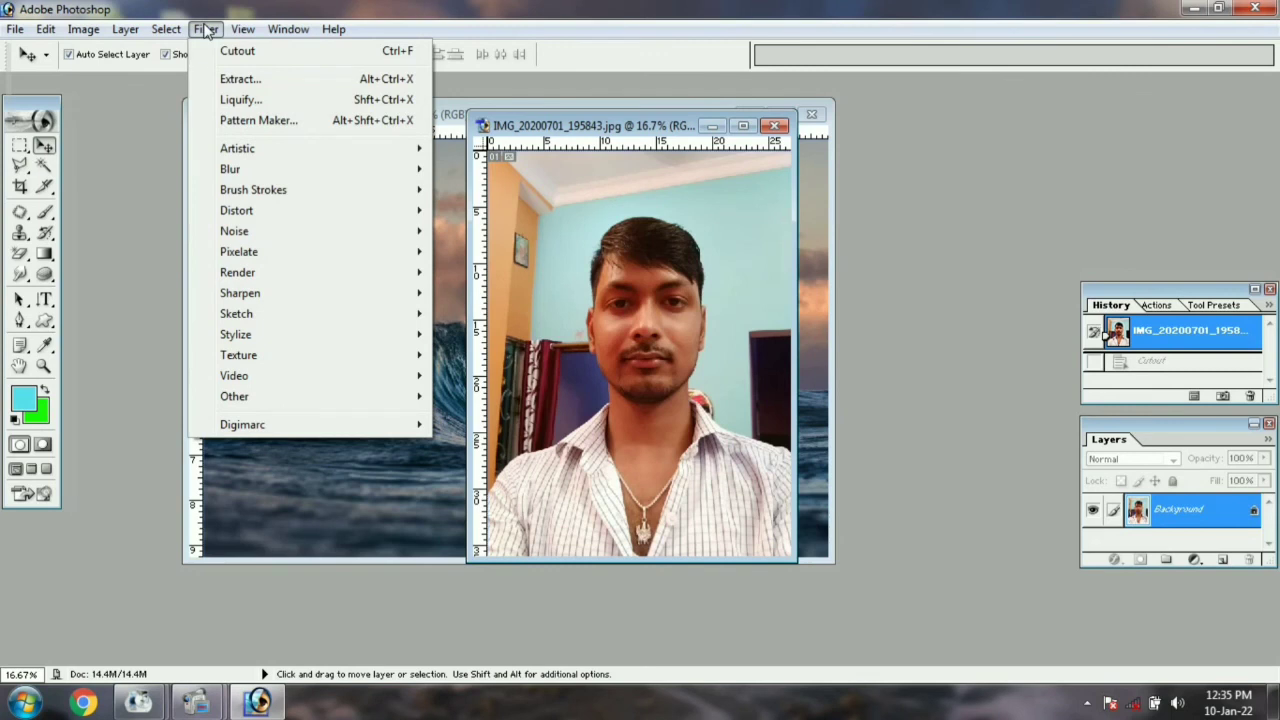
# Apply a Gaussian Blur with a radius of 50.9 pixels to the selected background around the man
pyautogui.moveTo(247, 152)
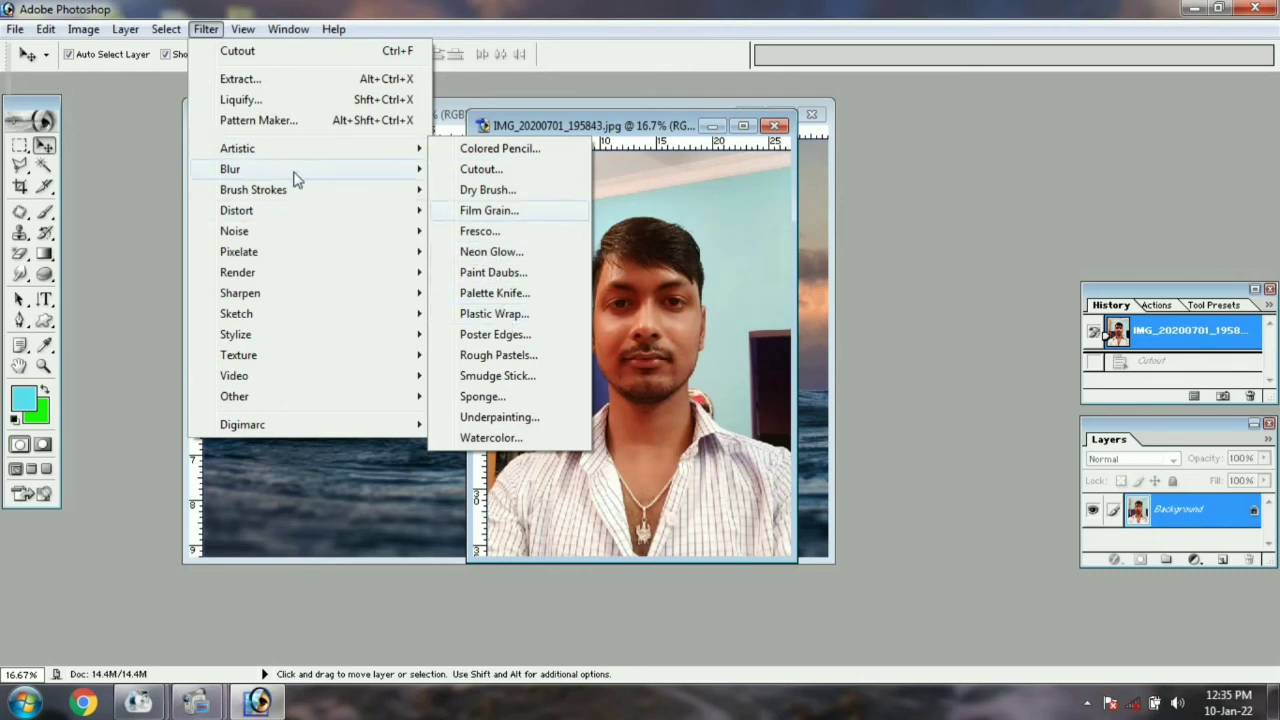
pyautogui.moveTo(257, 175)
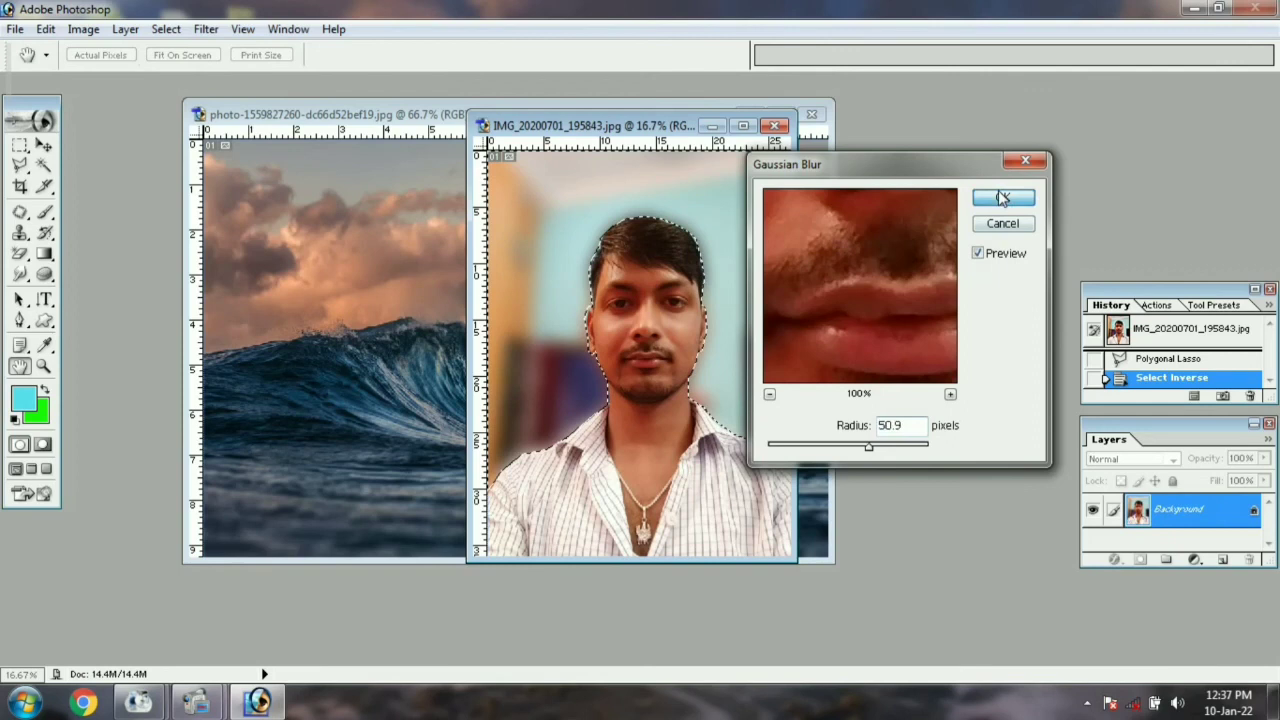
pyautogui.click(997, 194)
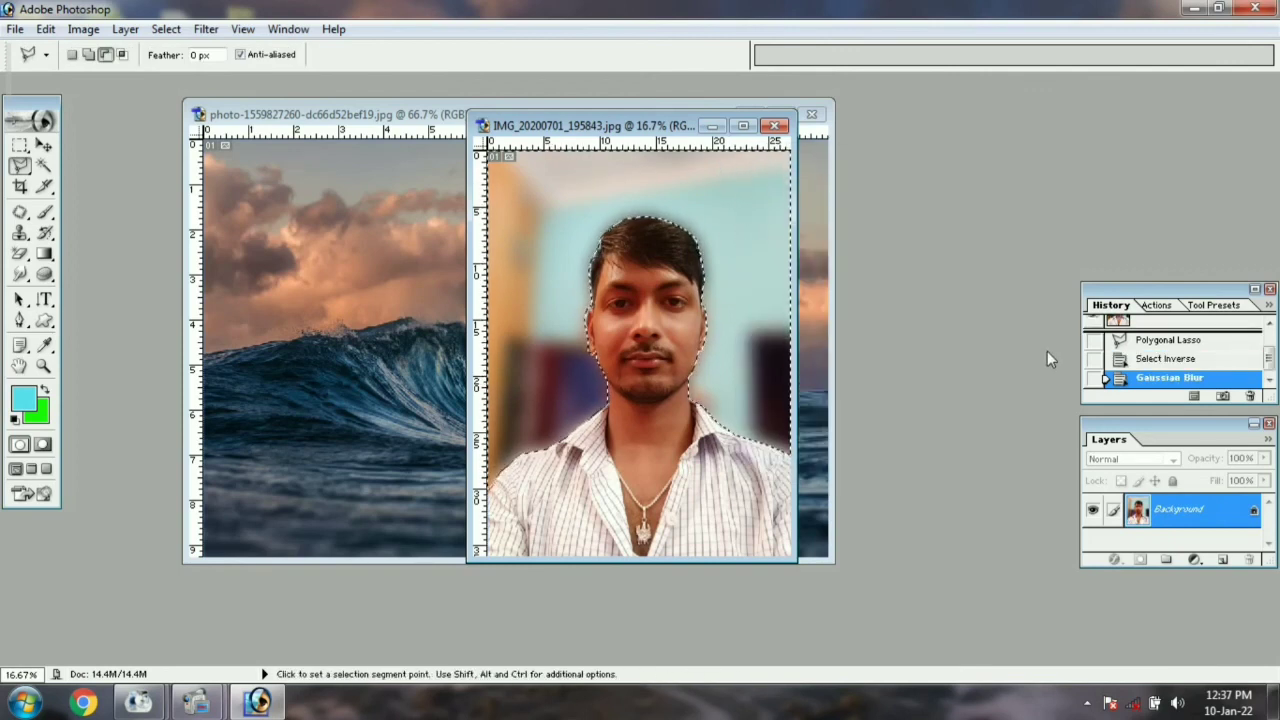
# Try a Motion Blur on the ocean picture and restore its original state
pyautogui.click(440, 114)
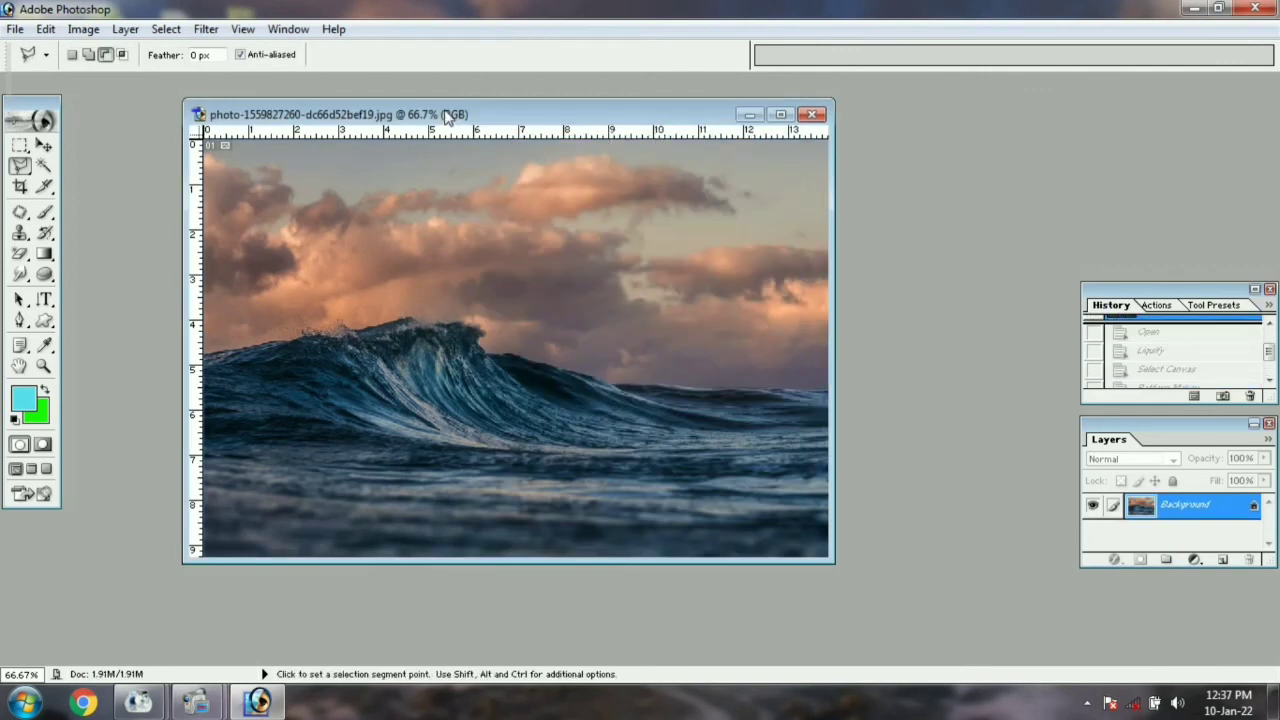
pyautogui.click(205, 29)
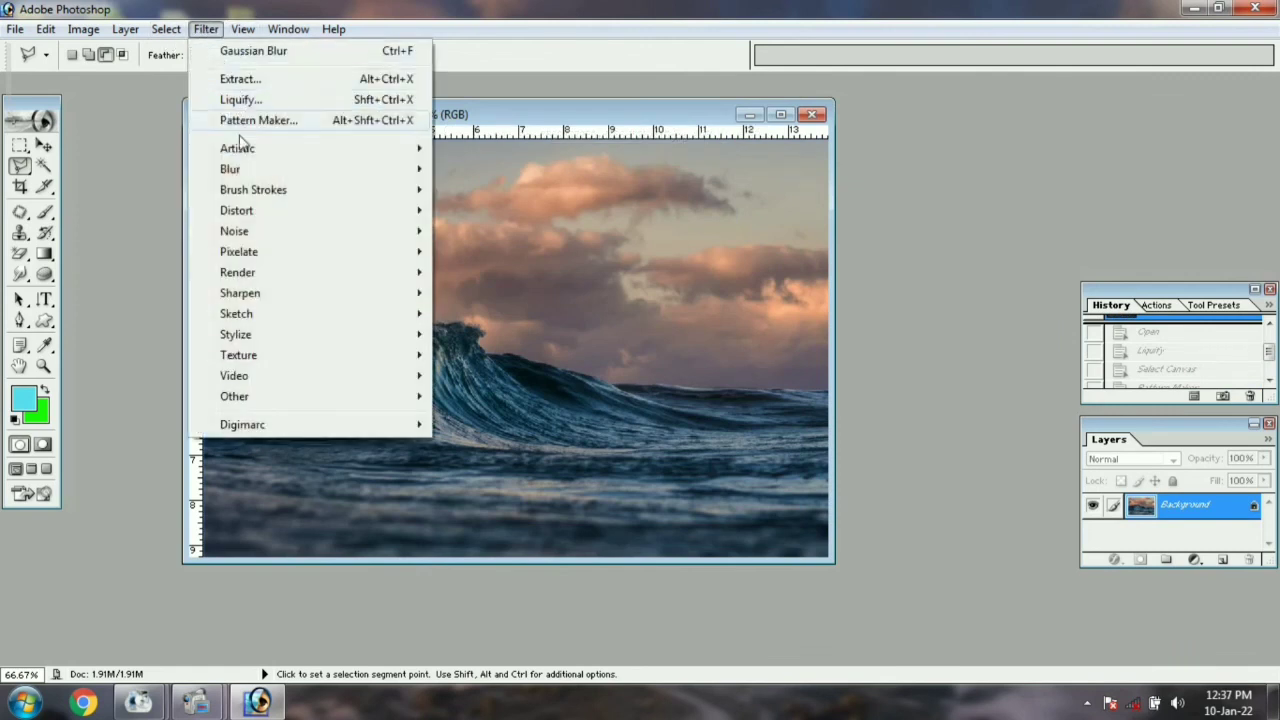
pyautogui.moveTo(400, 172)
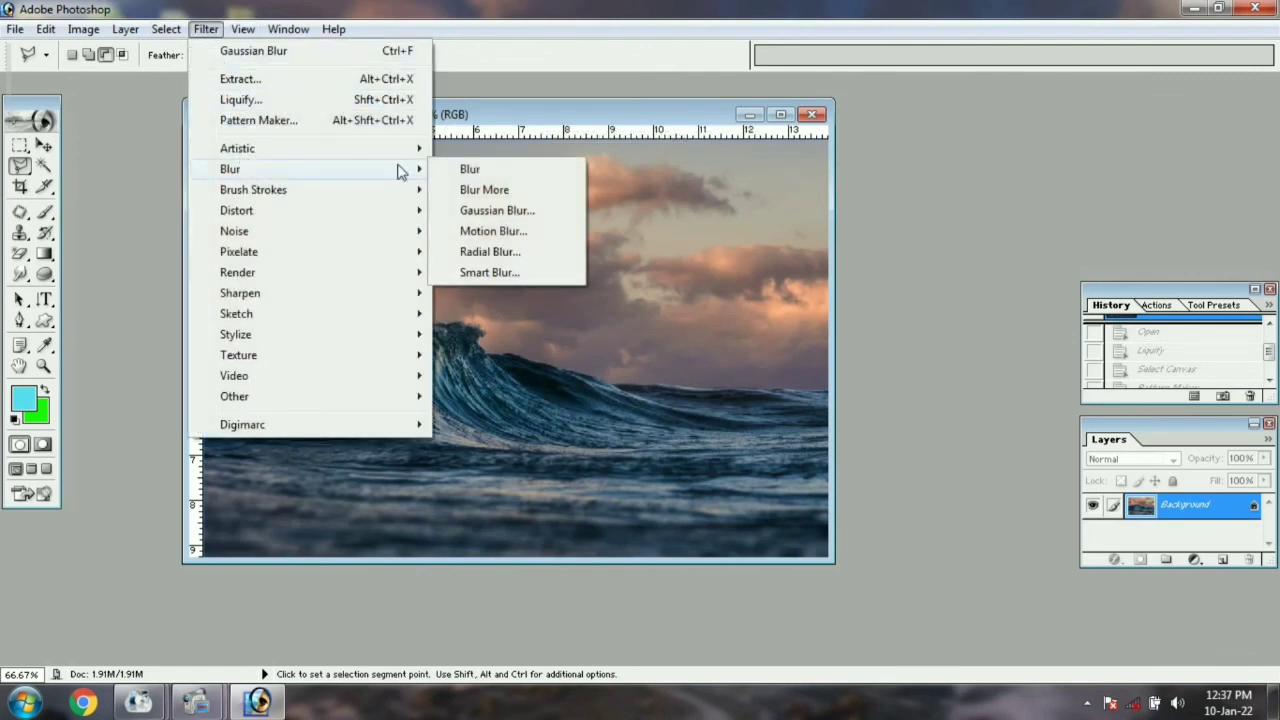
pyautogui.click(493, 231)
pyautogui.moveTo(634, 186); pyautogui.dragTo(897, 162)
pyautogui.click(1003, 183)
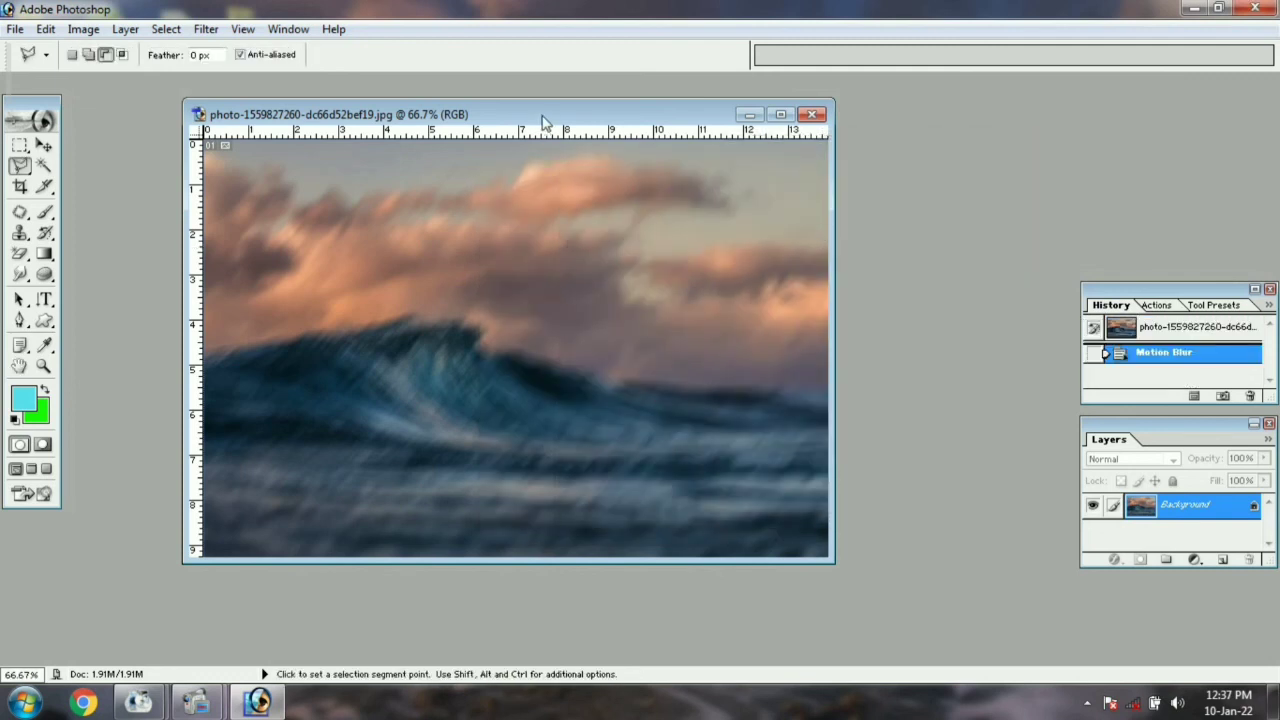
pyautogui.moveTo(545, 122); pyautogui.dragTo(742, 211)
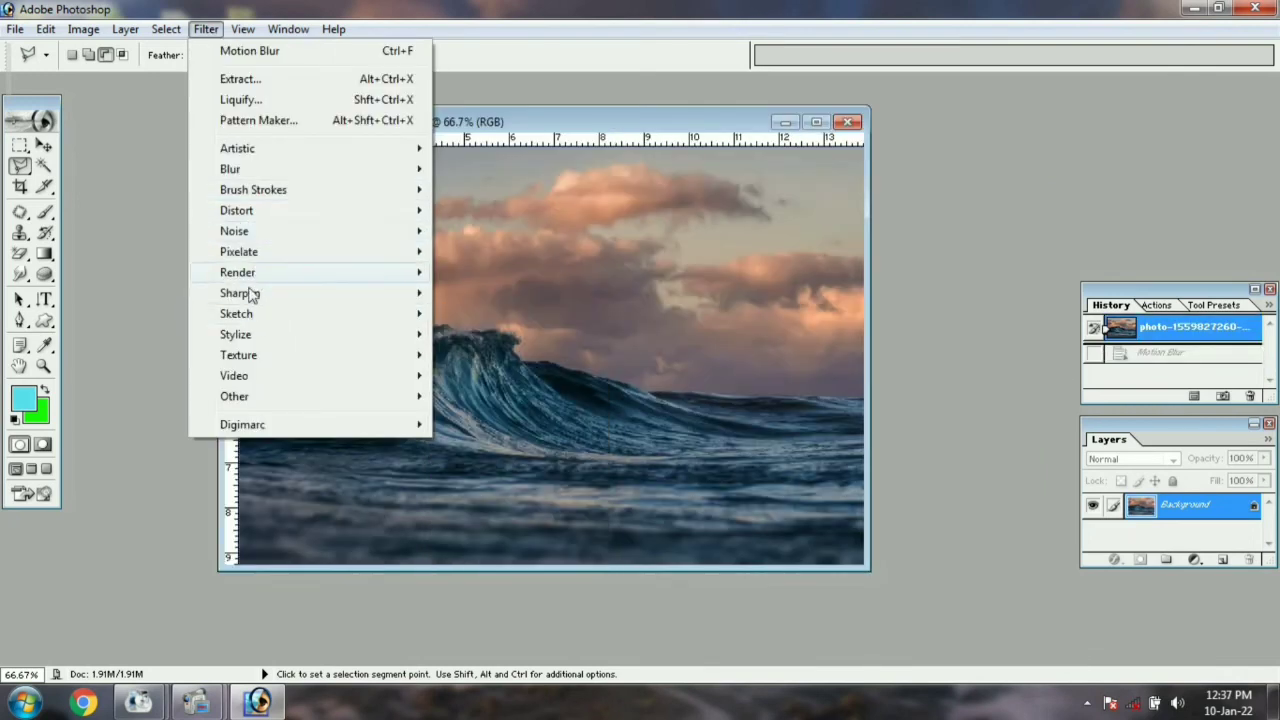
# Try a Lens Flare with 140% brightness and the 50-300mm Zoom lens in the sky's upper-right corner, and undo it
pyautogui.moveTo(254, 196)
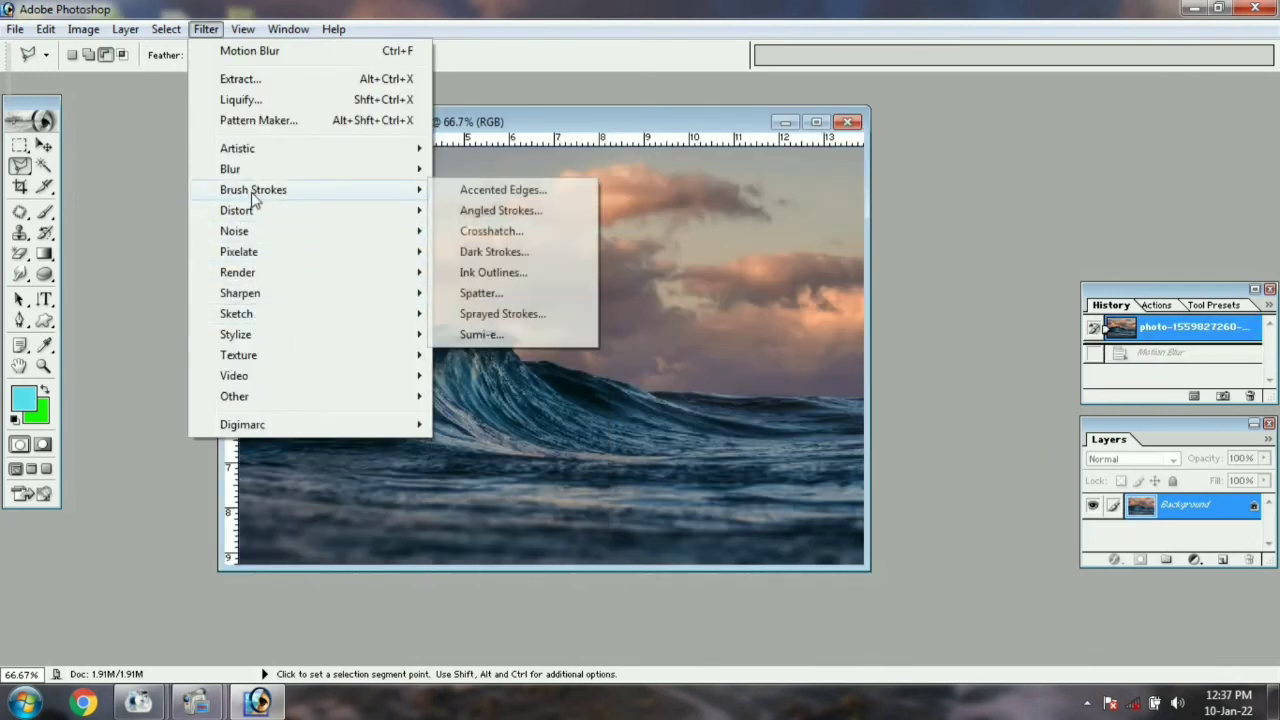
pyautogui.moveTo(260, 236)
pyautogui.moveTo(252, 273)
pyautogui.click(490, 335)
pyautogui.click(569, 153)
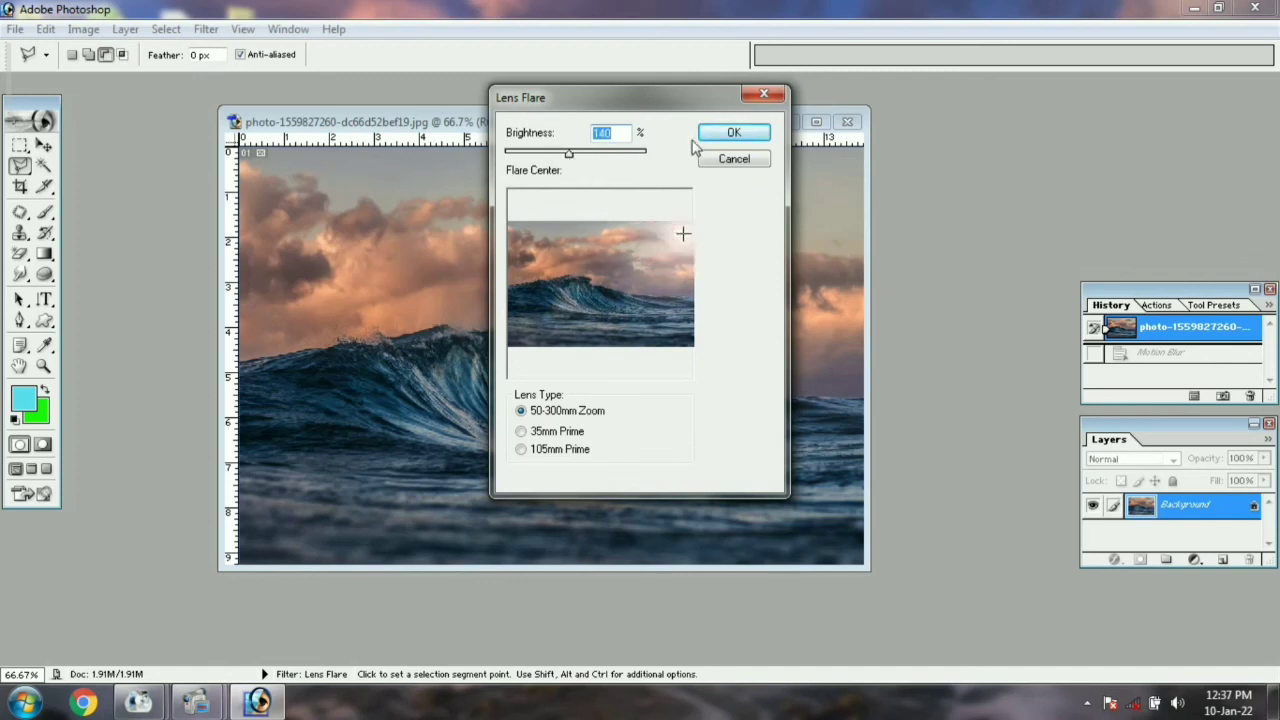
pyautogui.click(733, 134)
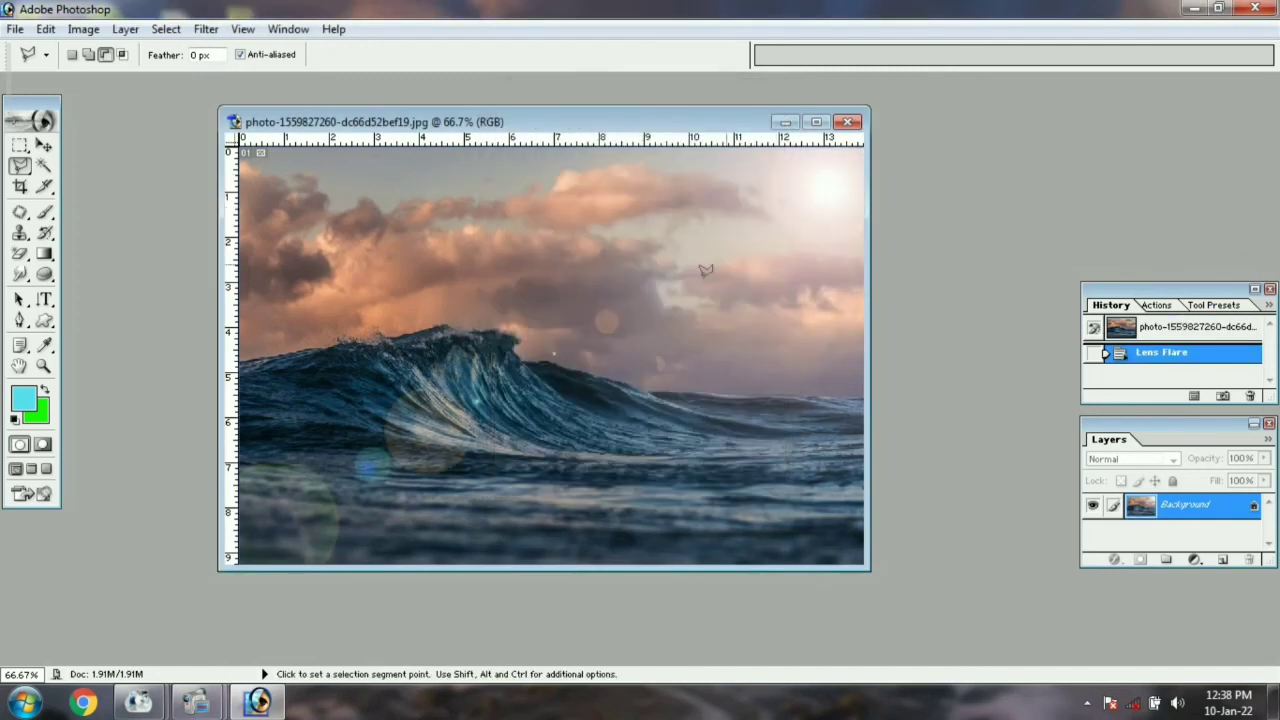
pyautogui.hotkey('ctrl', 'z')
# Start Lighting Effects on the ocean picture and reshape the default spotlight so it shines from the picture's lower-left corner
pyautogui.click(206, 29)
pyautogui.moveTo(252, 273)
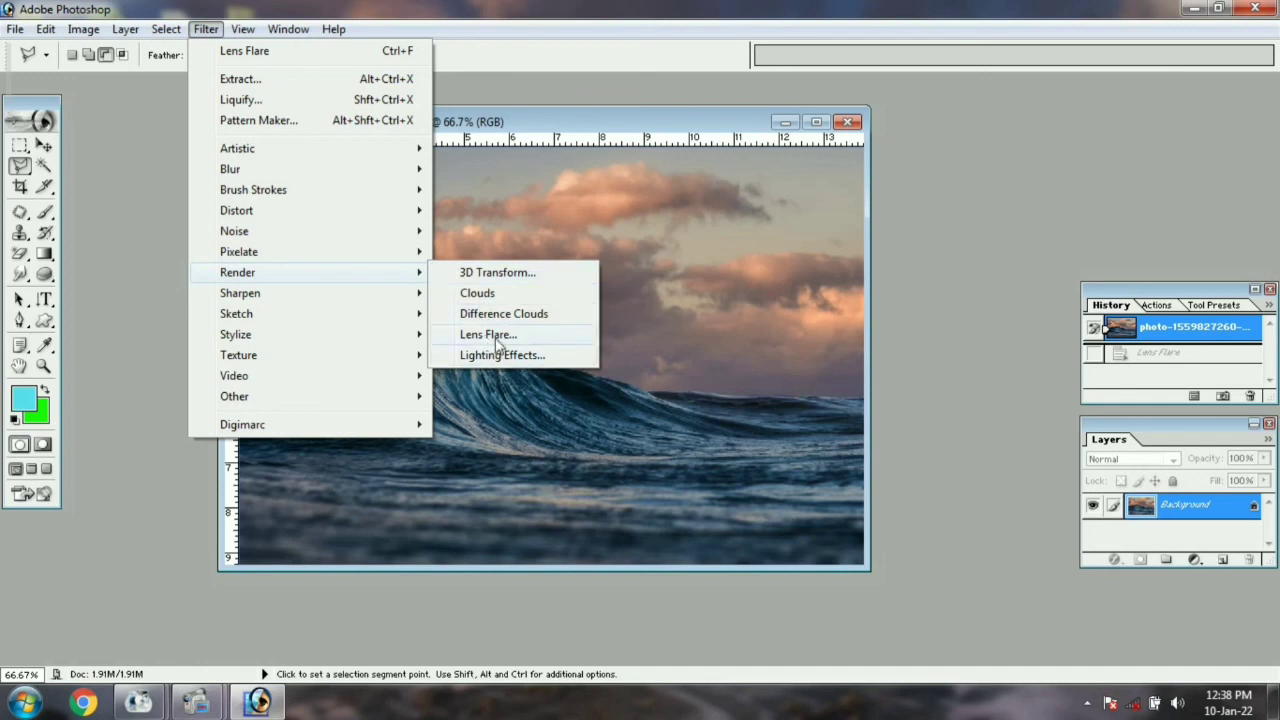
pyautogui.click(508, 357)
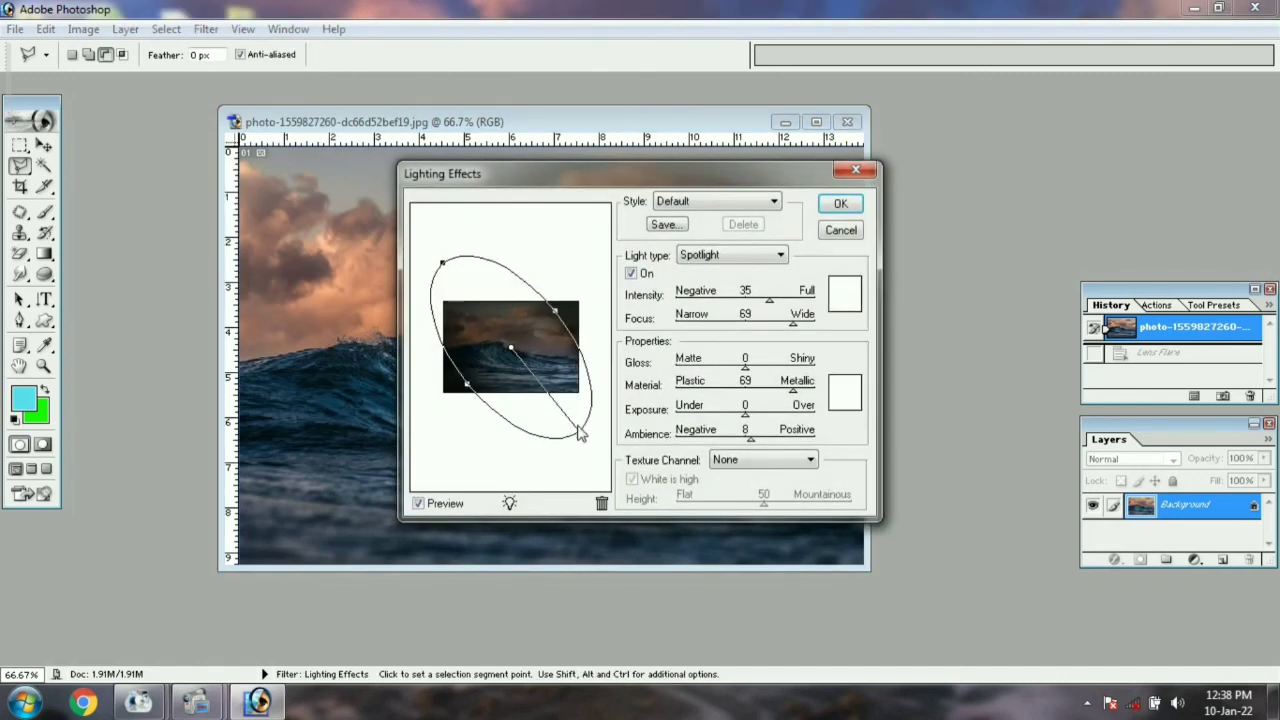
pyautogui.moveTo(579, 441); pyautogui.dragTo(448, 397)
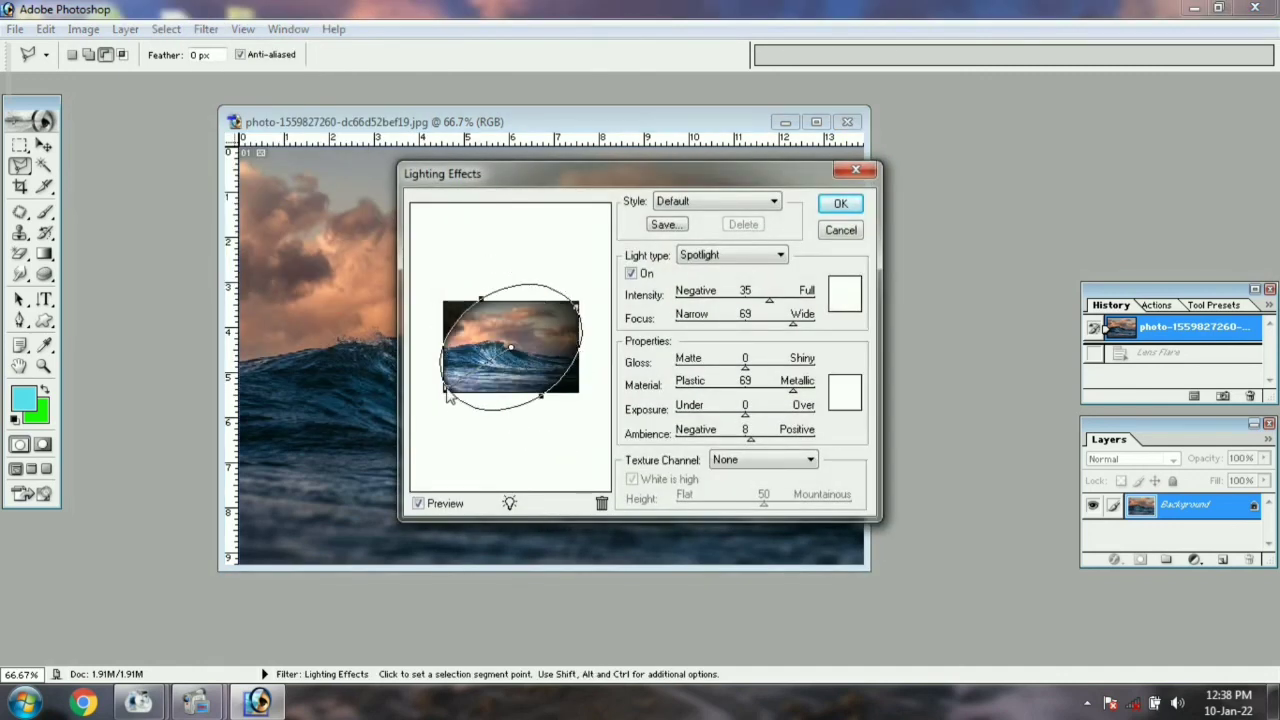